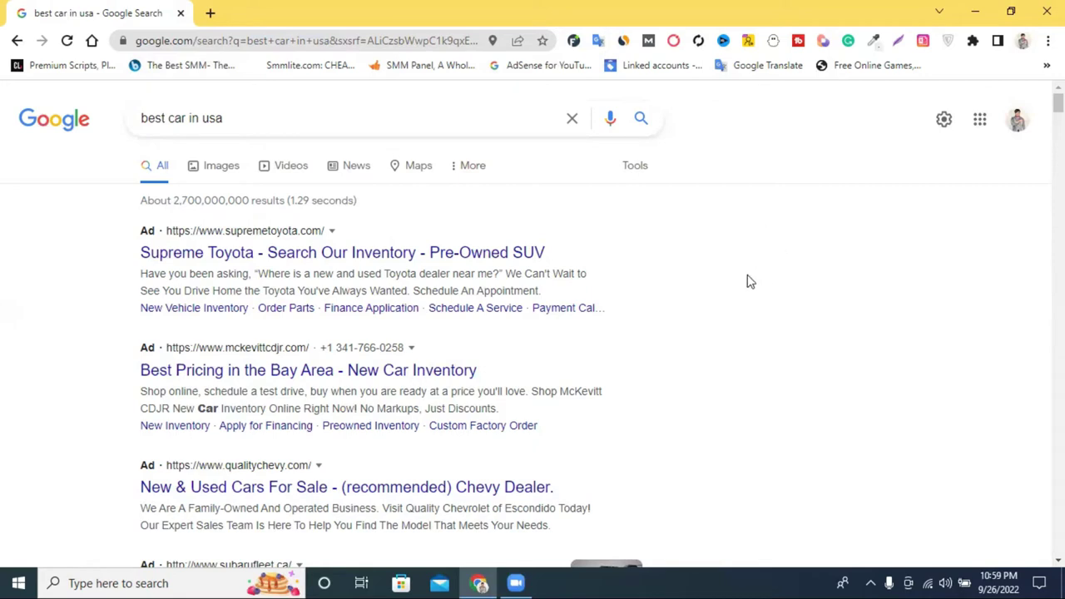
Select the 'best car in usa' query in the search box, then deselect it.
{"action": "scroll", "coordinate": [739, 283], "scroll_direction": "down", "scroll_amount": 2}
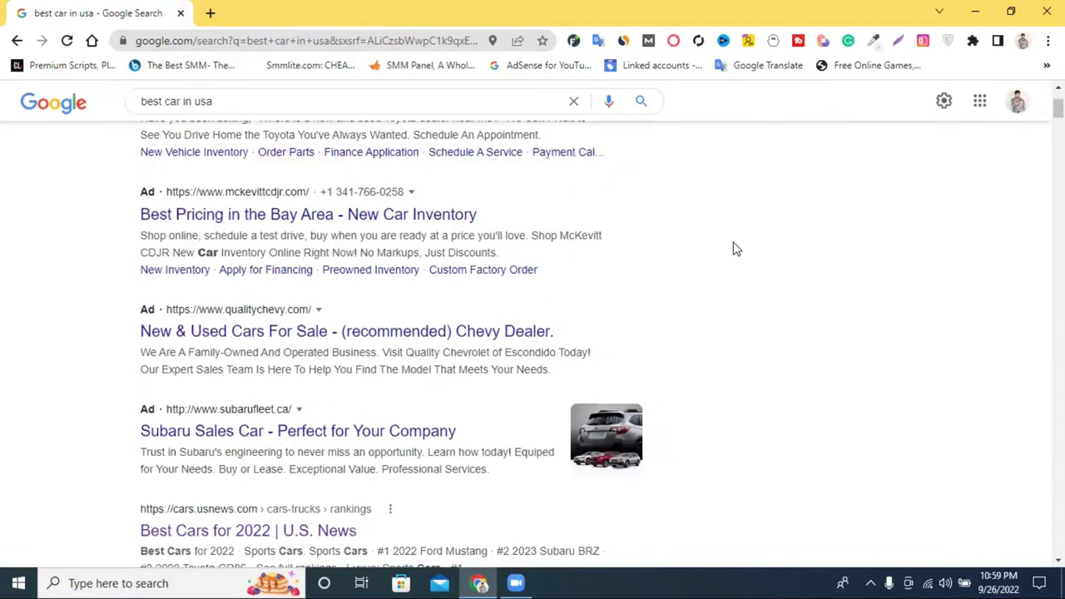
{"action": "scroll", "coordinate": [735, 248], "scroll_direction": "up", "scroll_amount": 3}
{"action": "triple_click", "coordinate": [250, 118]}
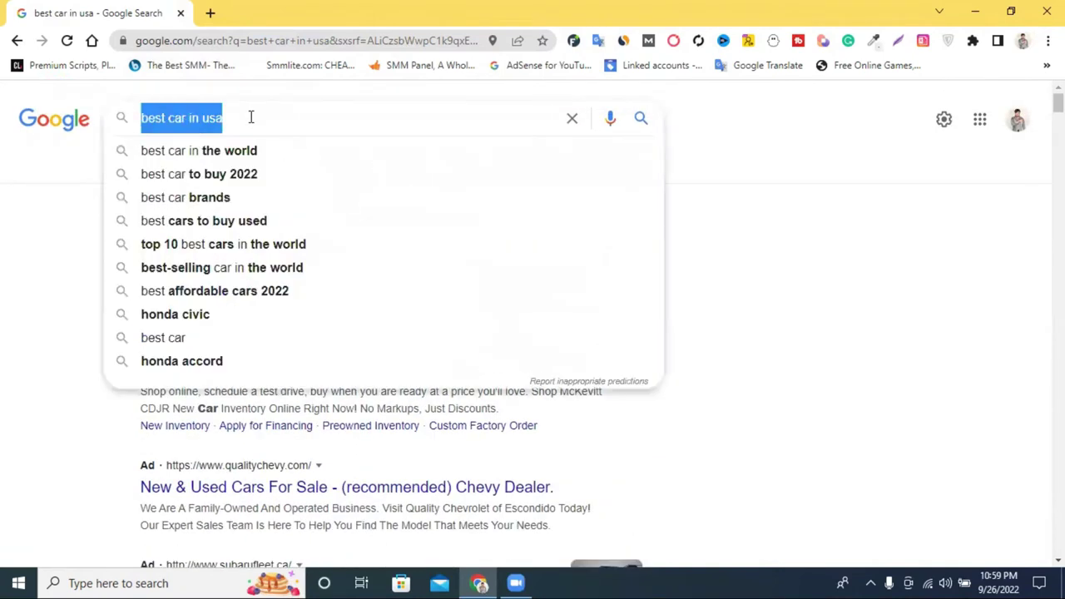
{"action": "right_click", "coordinate": [250, 117]}
{"action": "left_click", "coordinate": [201, 117]}
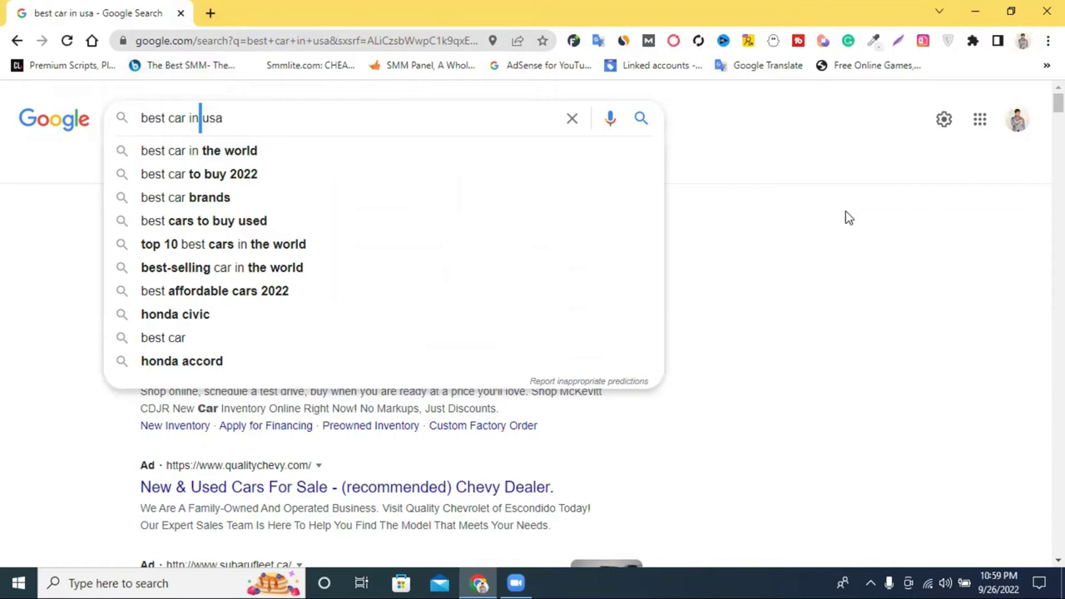
Open a new Google tab and bring up the Google apps list from the account area.
{"action": "left_click", "coordinate": [211, 12]}
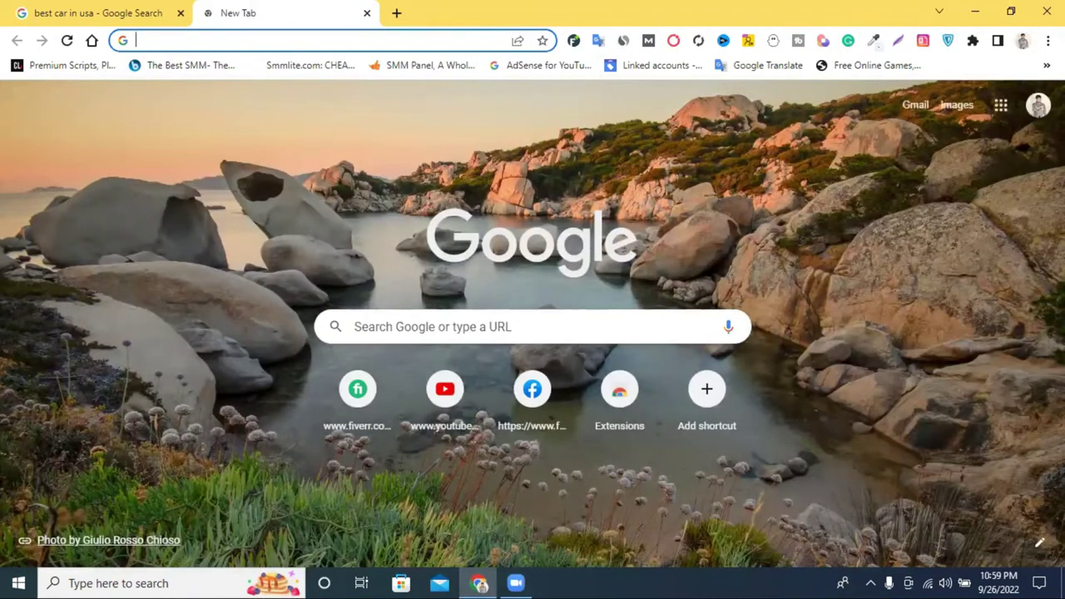
{"action": "left_click", "coordinate": [1038, 109]}
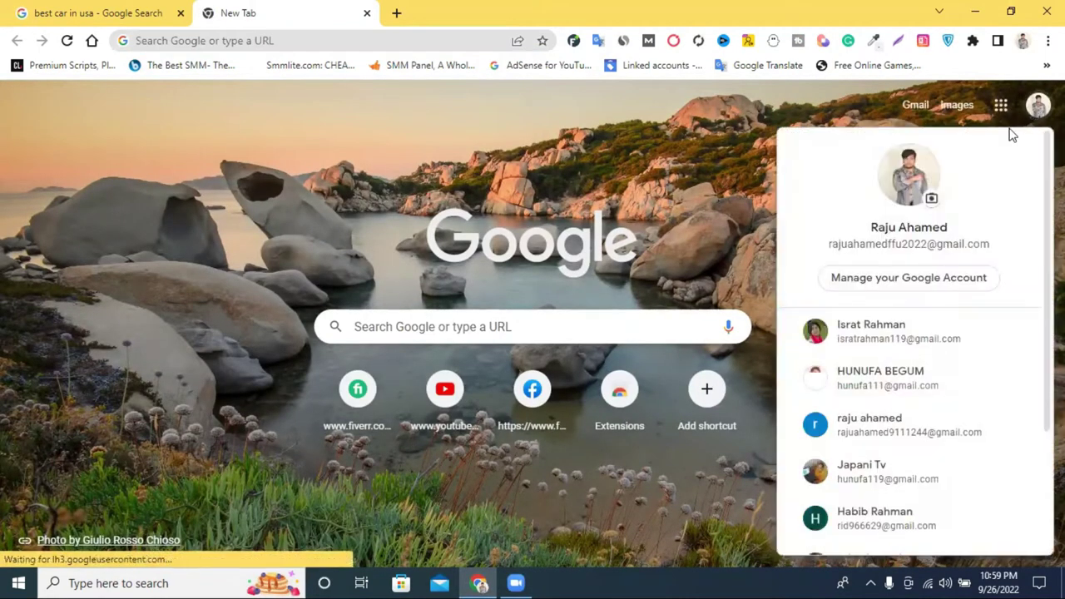
{"action": "left_click", "coordinate": [1001, 106]}
{"action": "scroll", "coordinate": [948, 267], "scroll_direction": "down", "scroll_amount": 1}
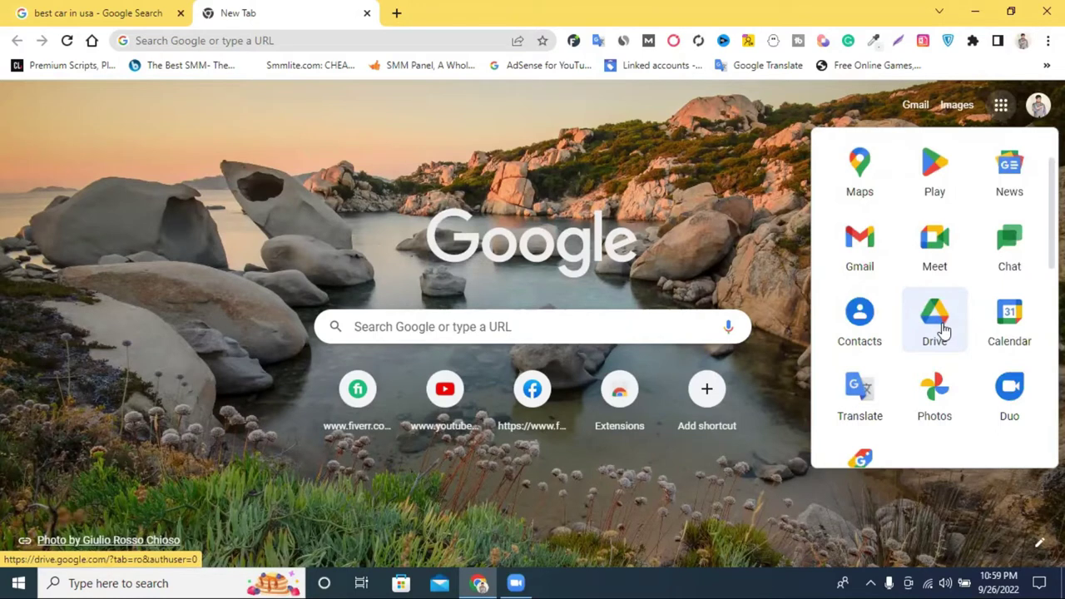
Go to Google Drive and create a new Google Sheets file from the New menu.
{"action": "left_click", "coordinate": [942, 331]}
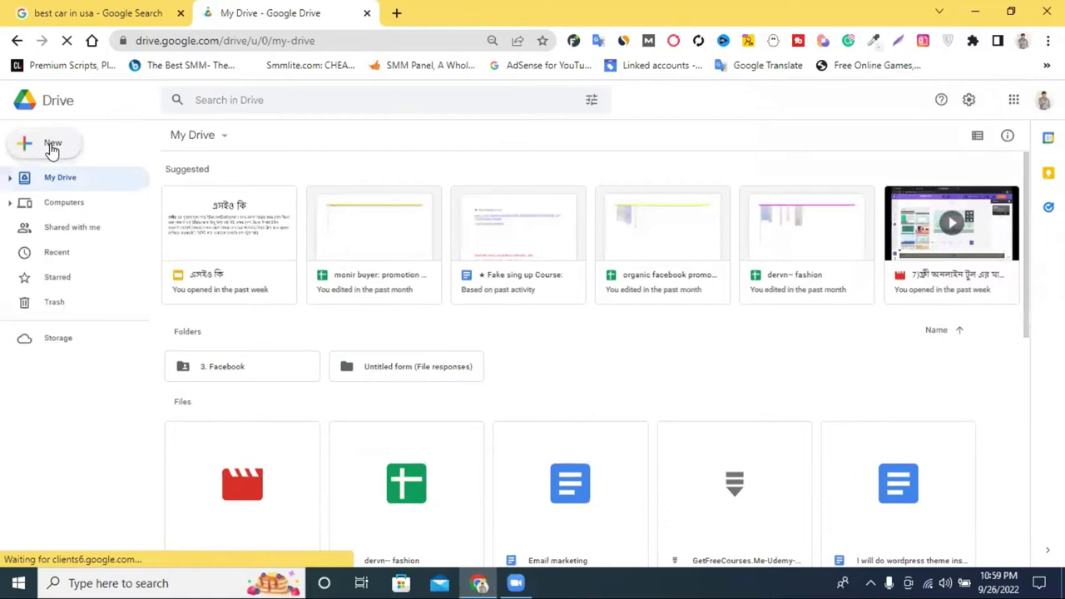
{"action": "left_click", "coordinate": [52, 147]}
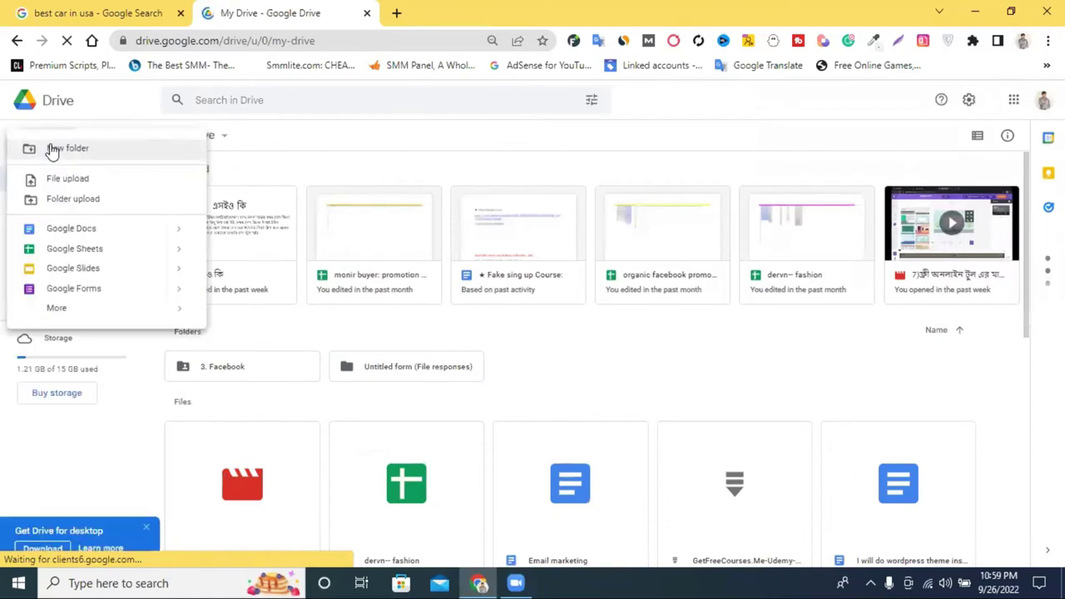
{"action": "left_click", "coordinate": [94, 251]}
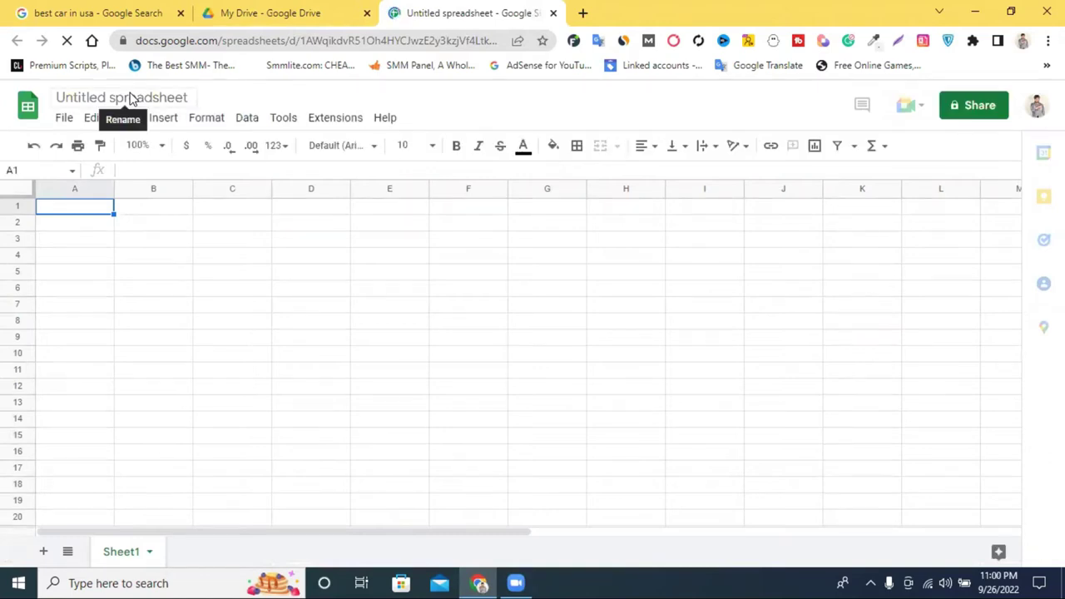
Retitle 'Untitled spreadsheet' as 'SEO keyword Resarch', correcting the mistyped letters along the way.
{"action": "left_click", "coordinate": [130, 98]}
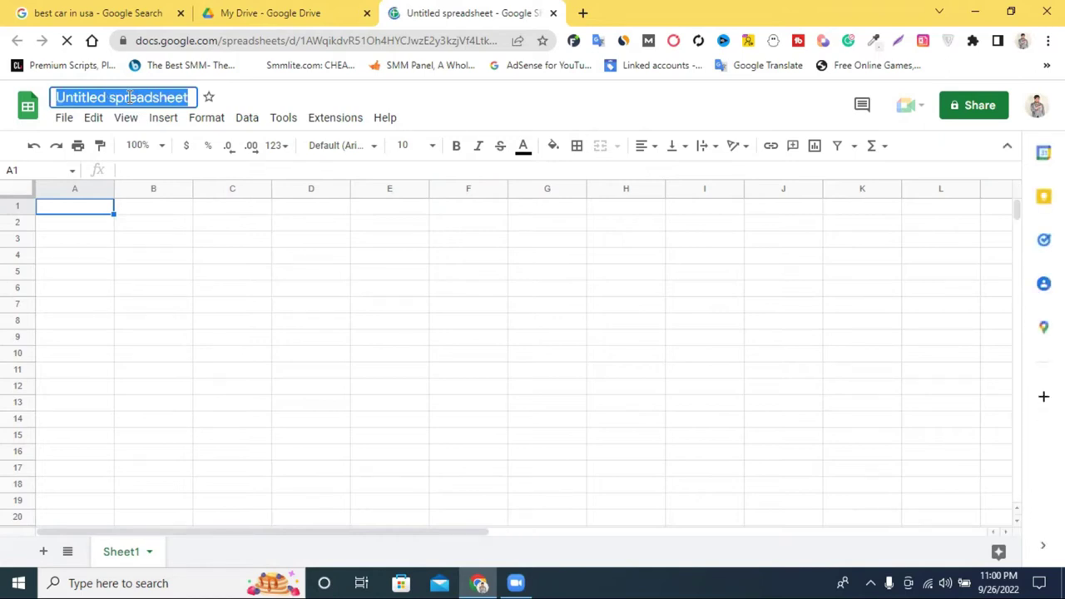
{"action": "type", "text": "SEO"}
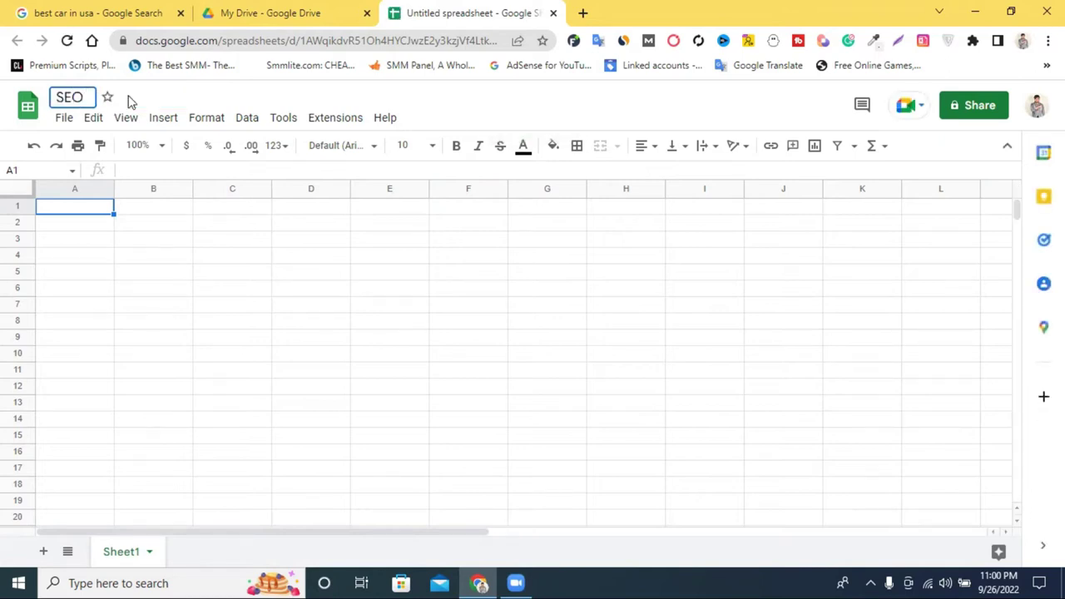
{"action": "type", "text": " keyw"}
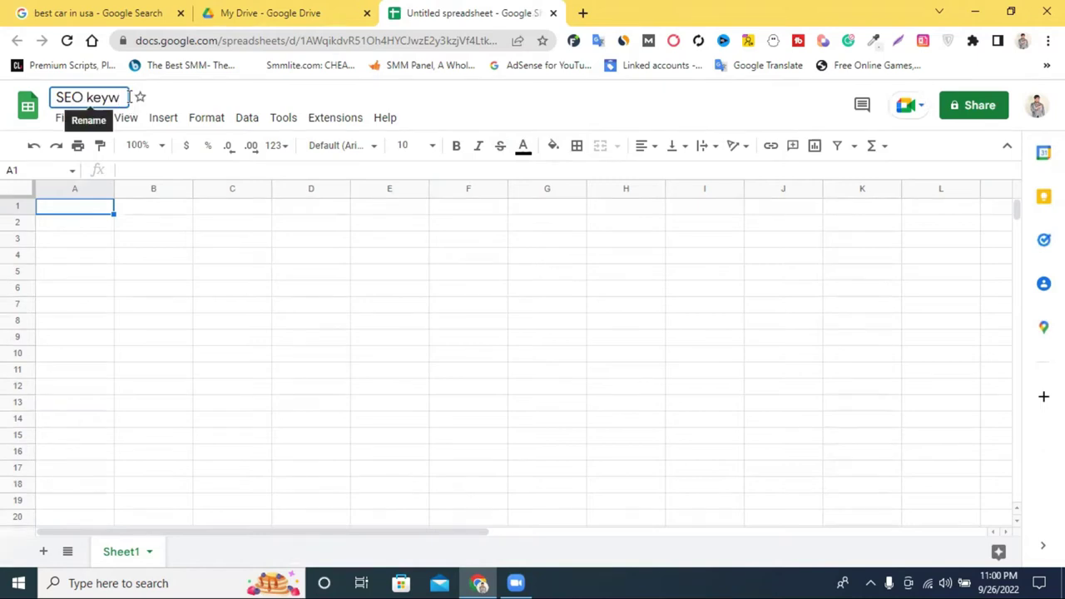
{"action": "type", "text": "ord r"}
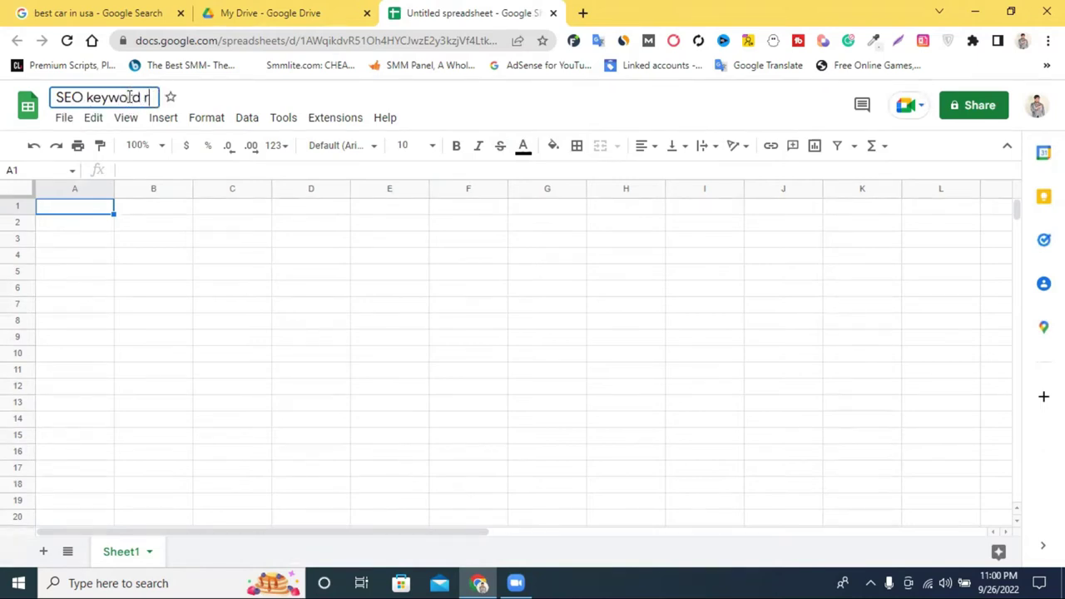
{"action": "type", "text": "ease"}
{"action": "key", "text": "BackSpace"}
{"action": "key", "text": "BackSpace"}
{"action": "type", "text": "rch"}
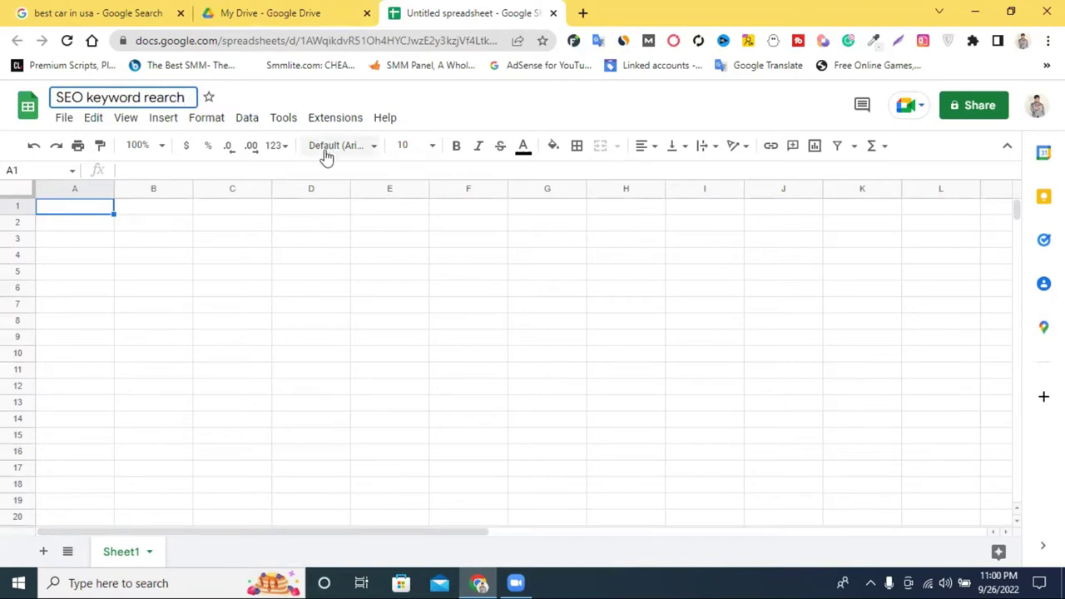
{"action": "right_click", "coordinate": [151, 99]}
{"action": "left_click", "coordinate": [150, 100]}
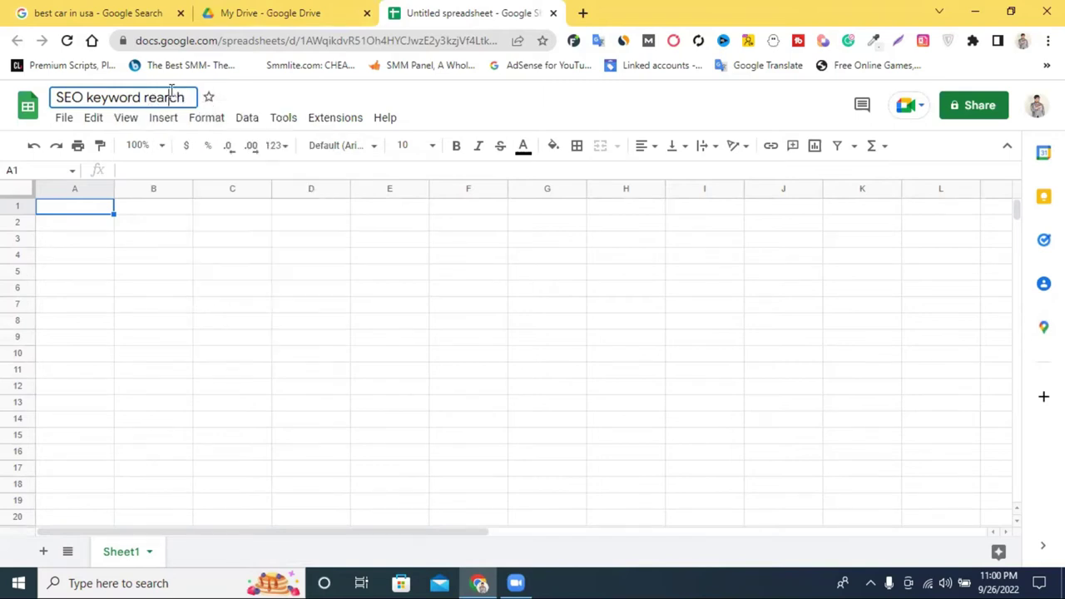
{"action": "double_click", "coordinate": [152, 99]}
{"action": "key", "text": "BackSpace"}
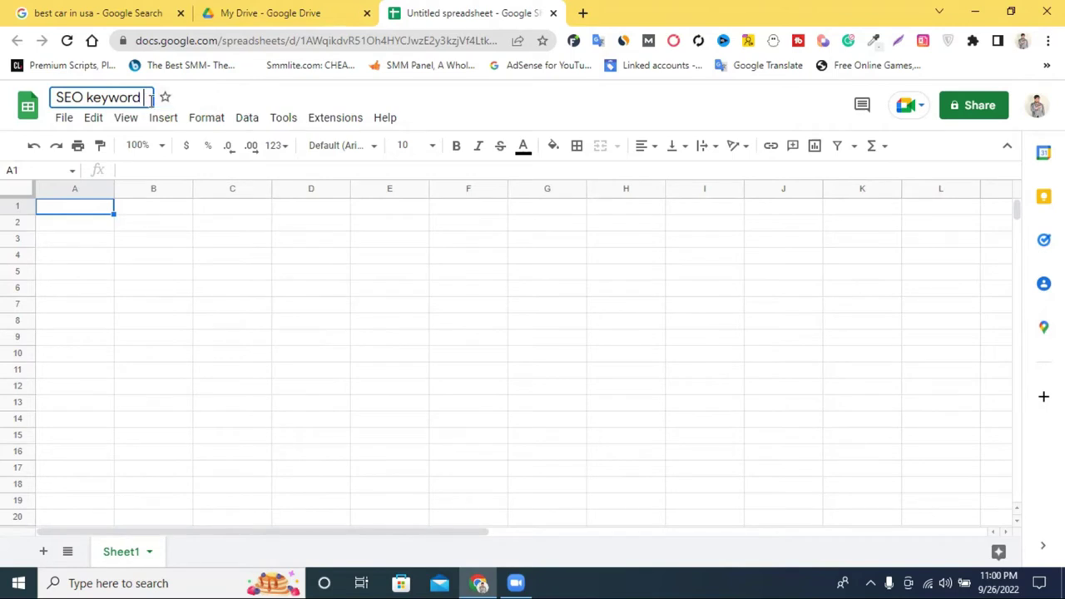
{"action": "key", "text": "Return"}
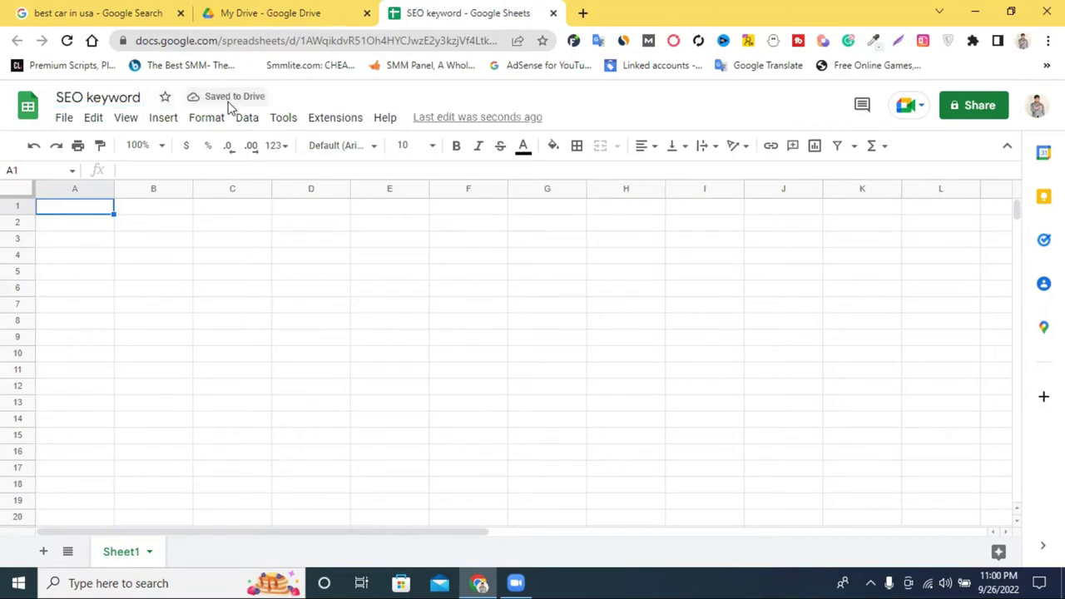
{"action": "left_click", "coordinate": [140, 98]}
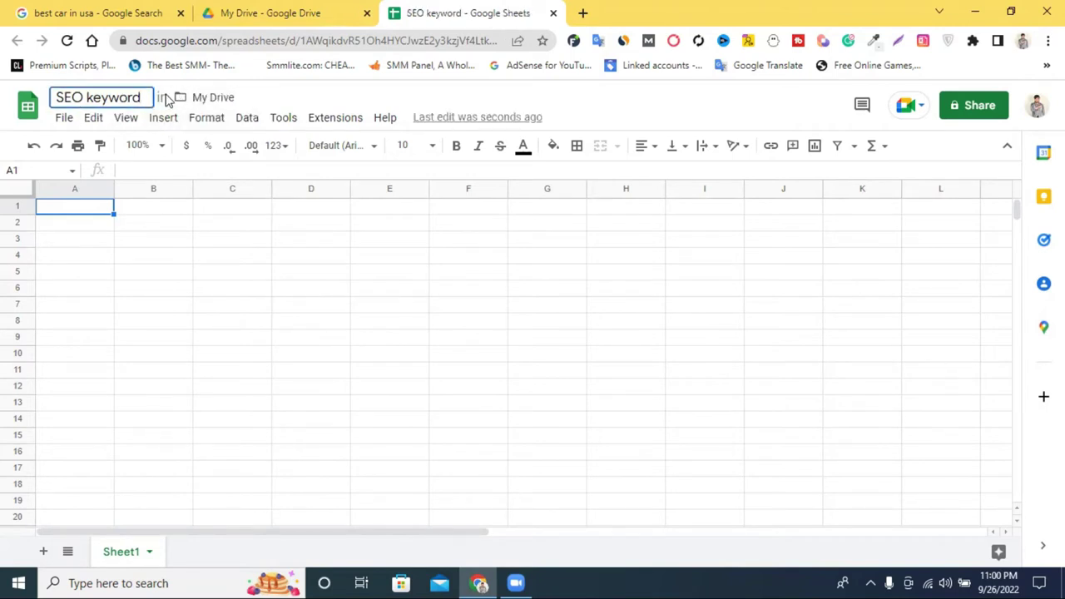
{"action": "type", "text": "Re"}
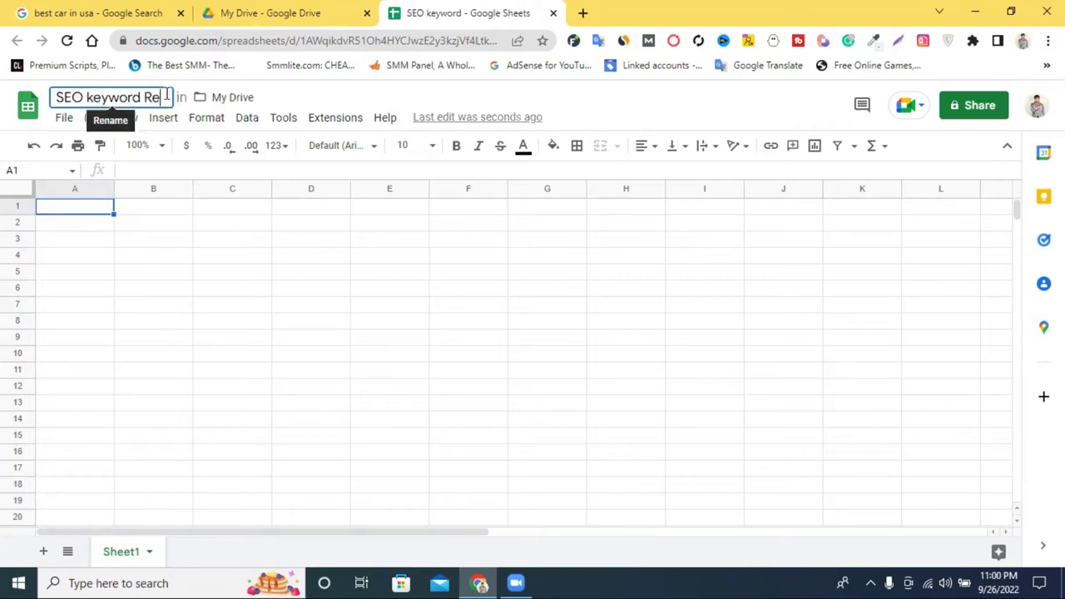
{"action": "type", "text": "s"}
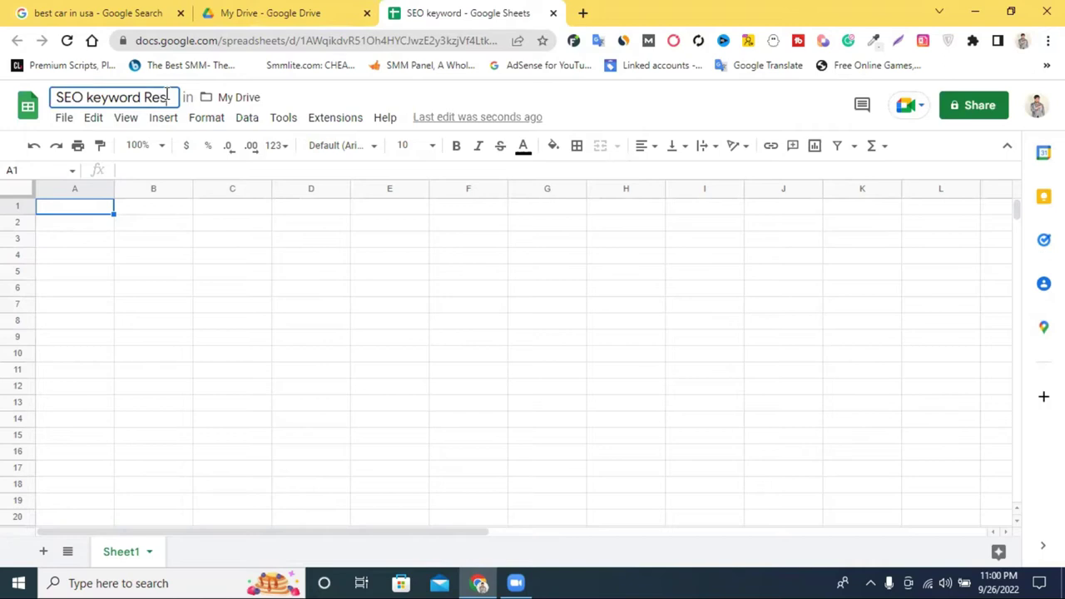
{"action": "type", "text": "earch"}
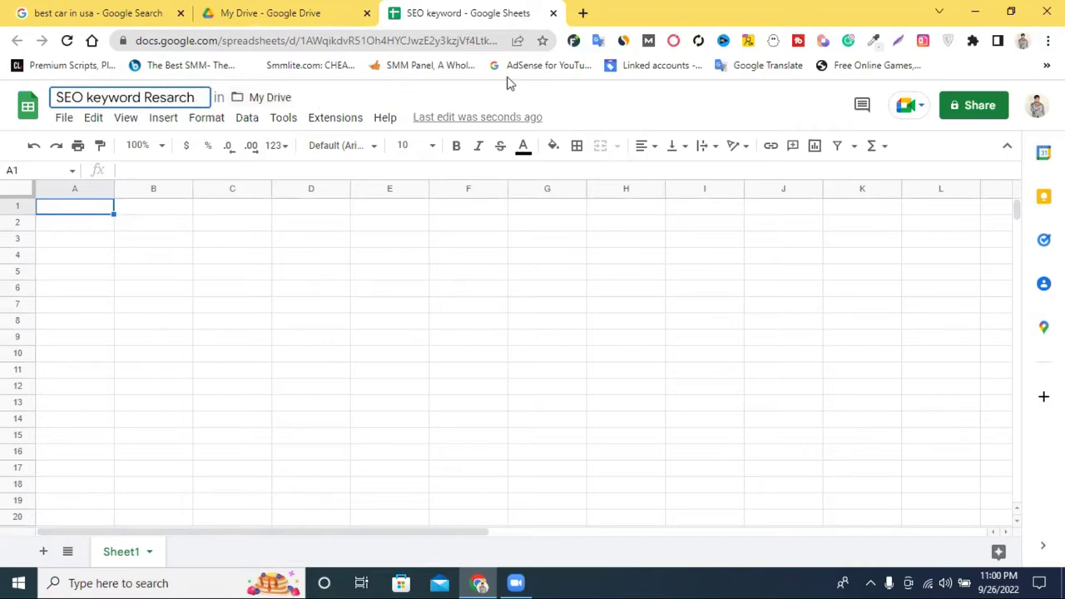
{"action": "key", "text": "Return"}
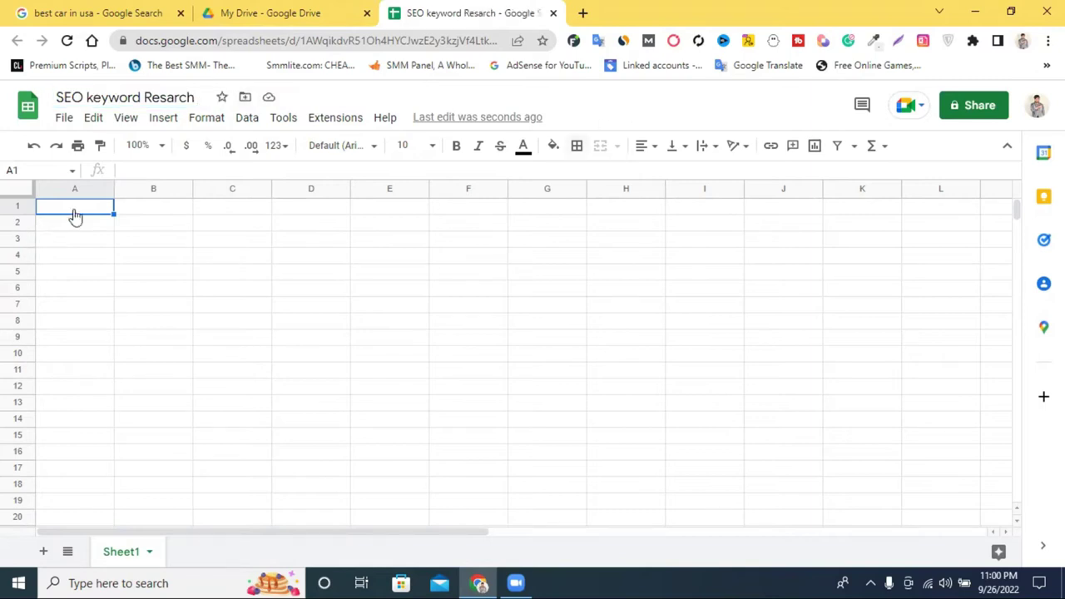
Narrow column A, widen column B, and enter headers 'NO' in A1 and 'Keyword' in B1.
{"action": "left_click_drag", "start_coordinate": [112, 188], "coordinate": [73, 187]}
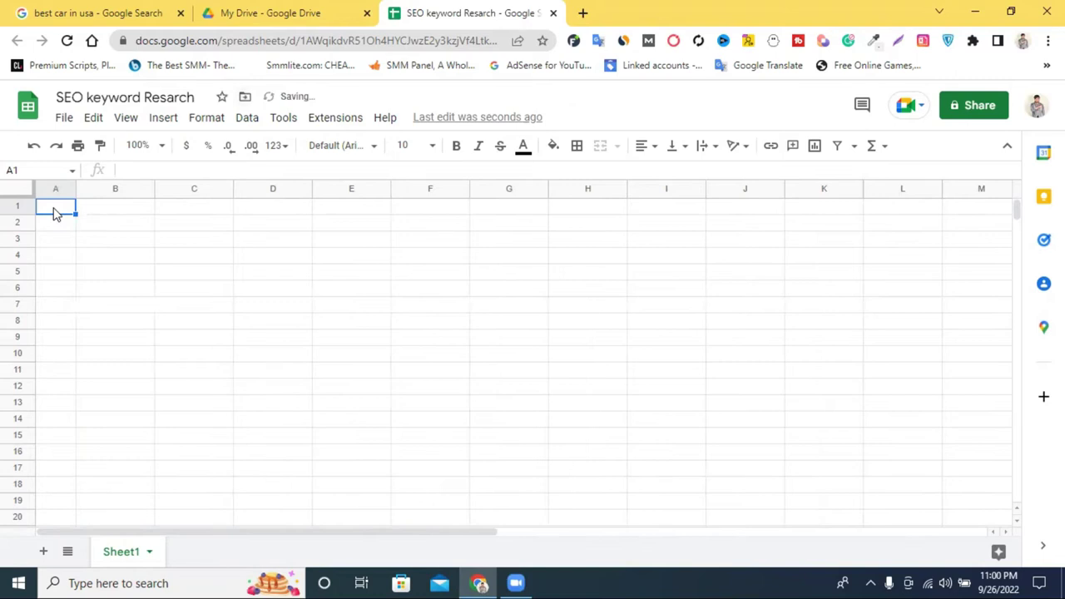
{"action": "type", "text": "NO"}
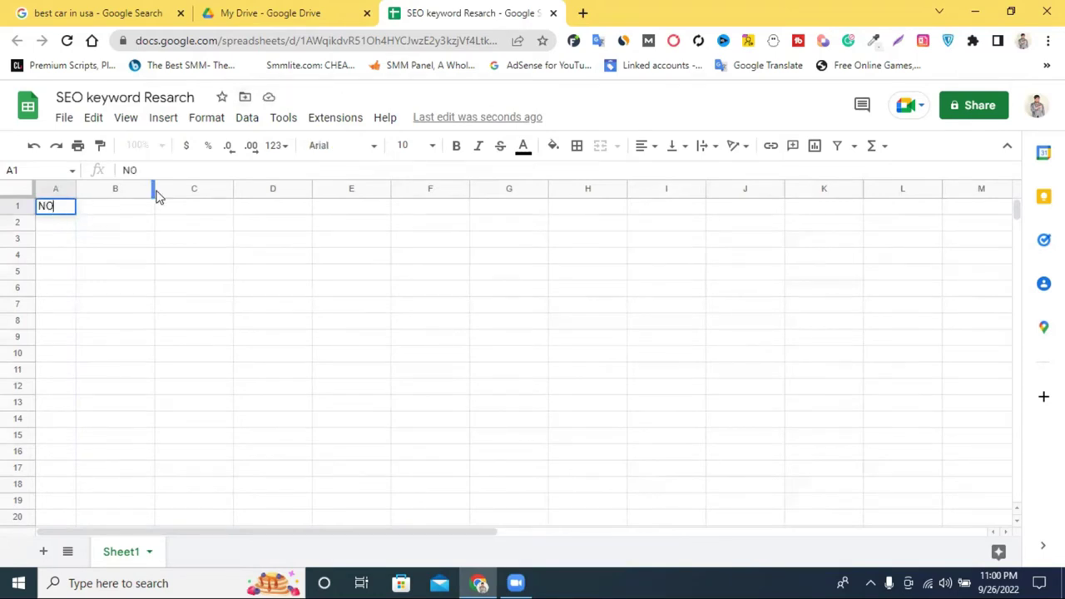
{"action": "left_click_drag", "start_coordinate": [153, 188], "coordinate": [223, 186]}
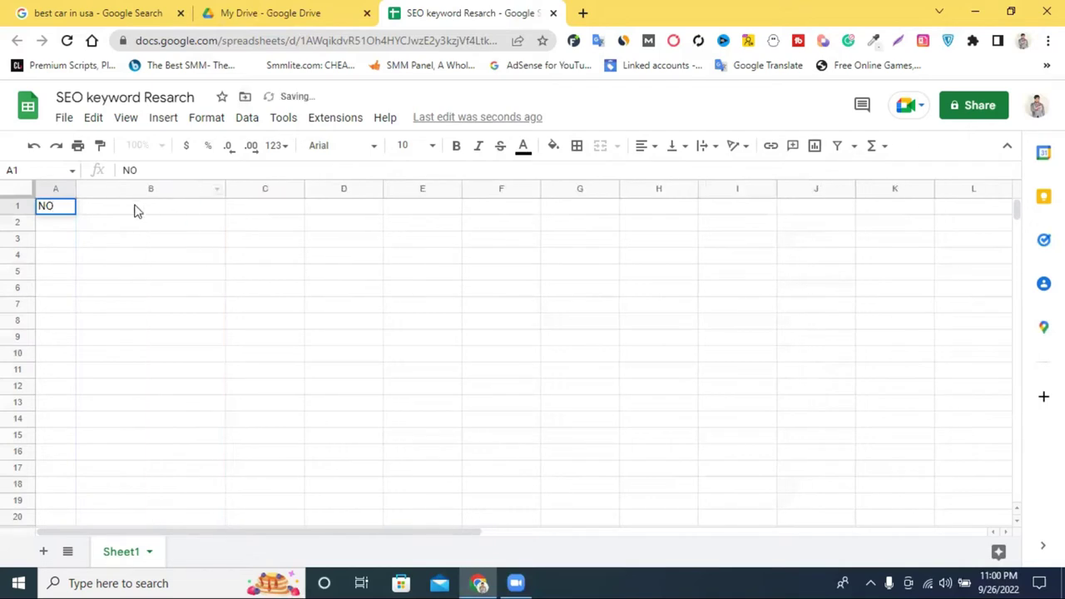
{"action": "double_click", "coordinate": [136, 205]}
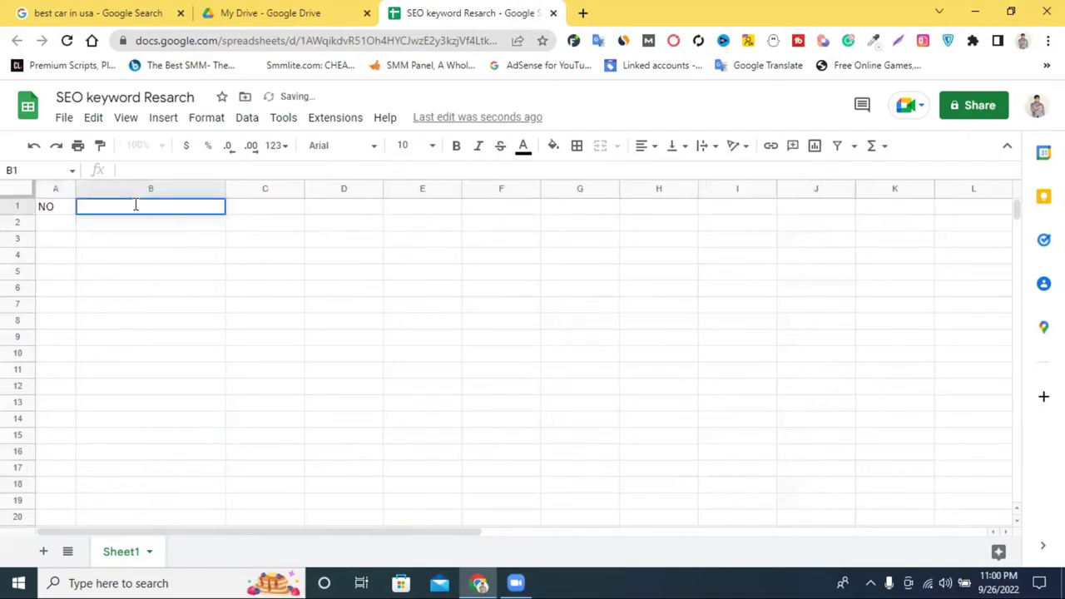
{"action": "type", "text": "Keyword"}
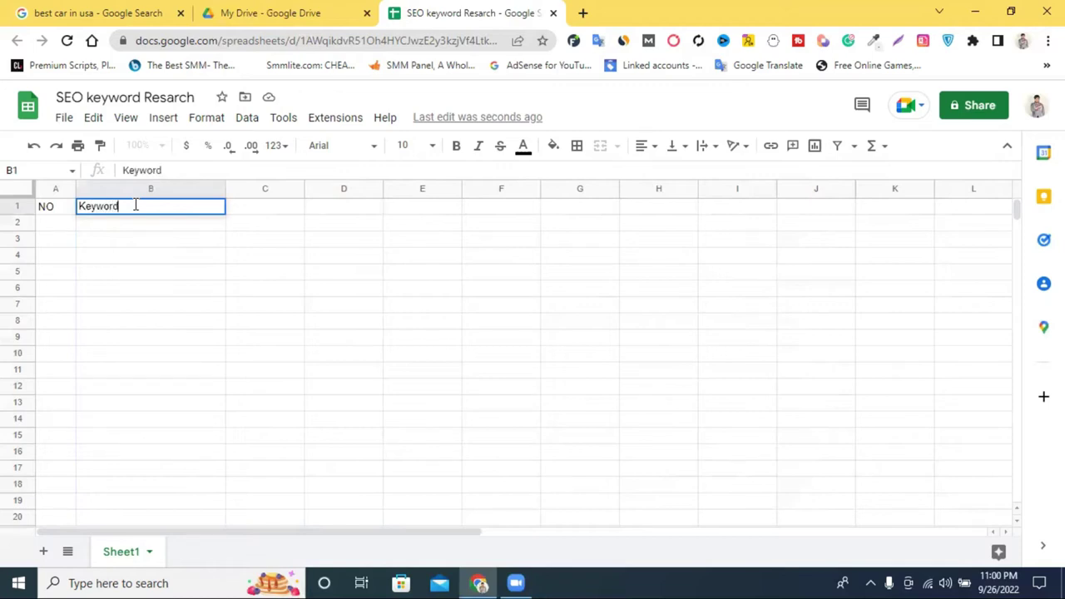
Widen column C and enter the header 'AVg. Monthly Search' in C1.
{"action": "left_click_drag", "start_coordinate": [301, 189], "coordinate": [502, 202]}
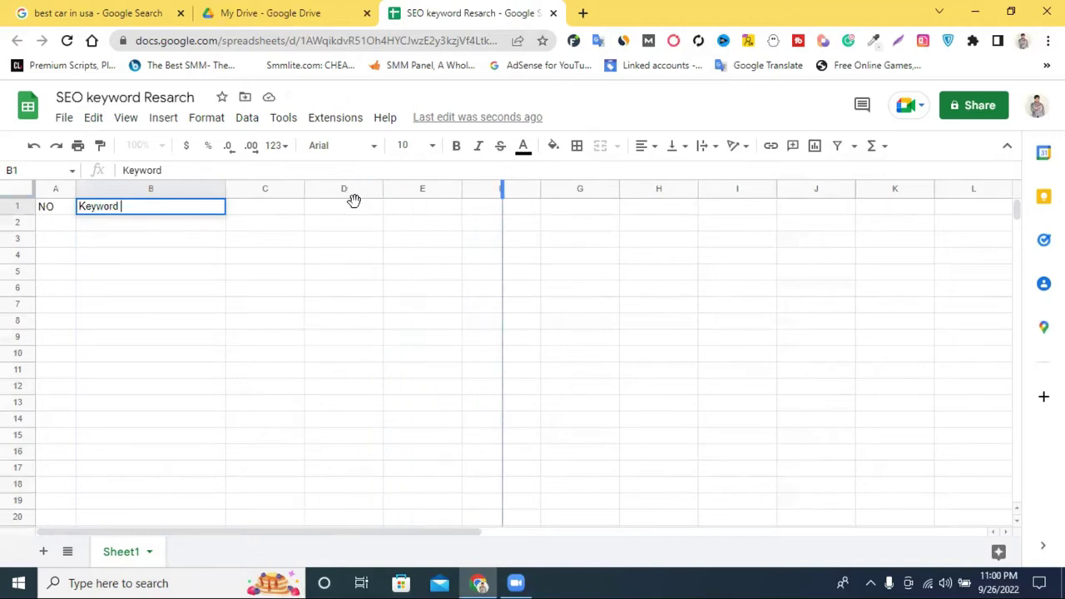
{"action": "left_click", "coordinate": [378, 209]}
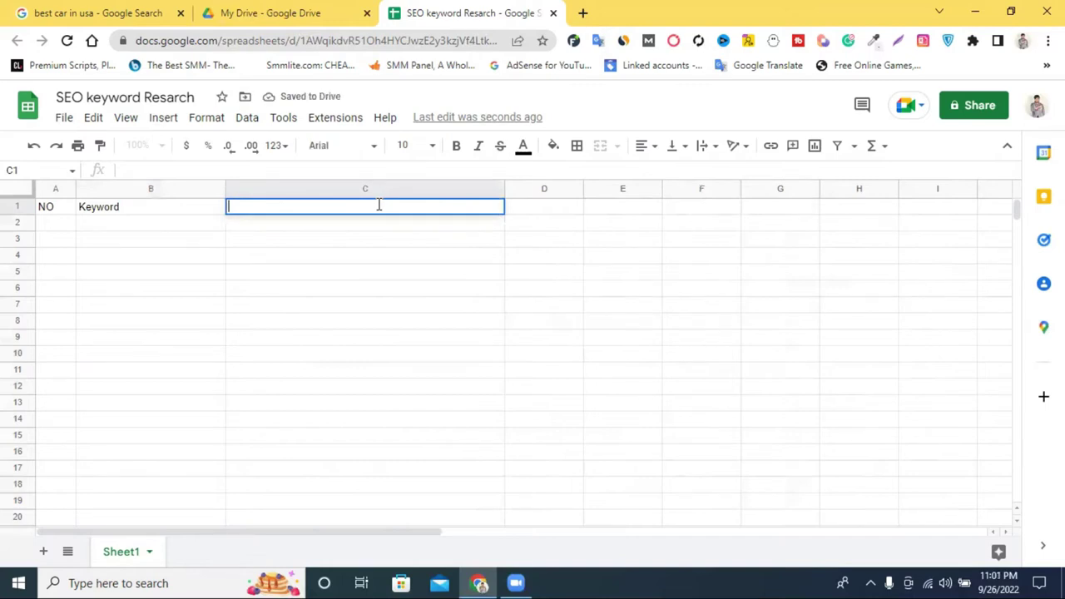
{"action": "type", "text": "AVg"}
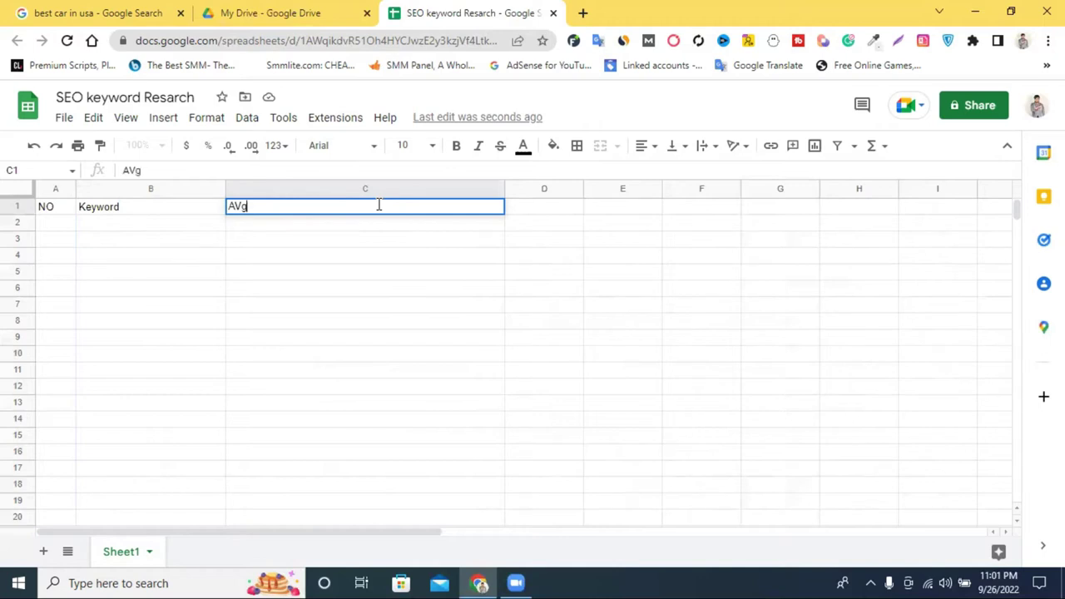
{"action": "type", "text": ". Monthly"}
{"action": "type", "text": "Ser"}
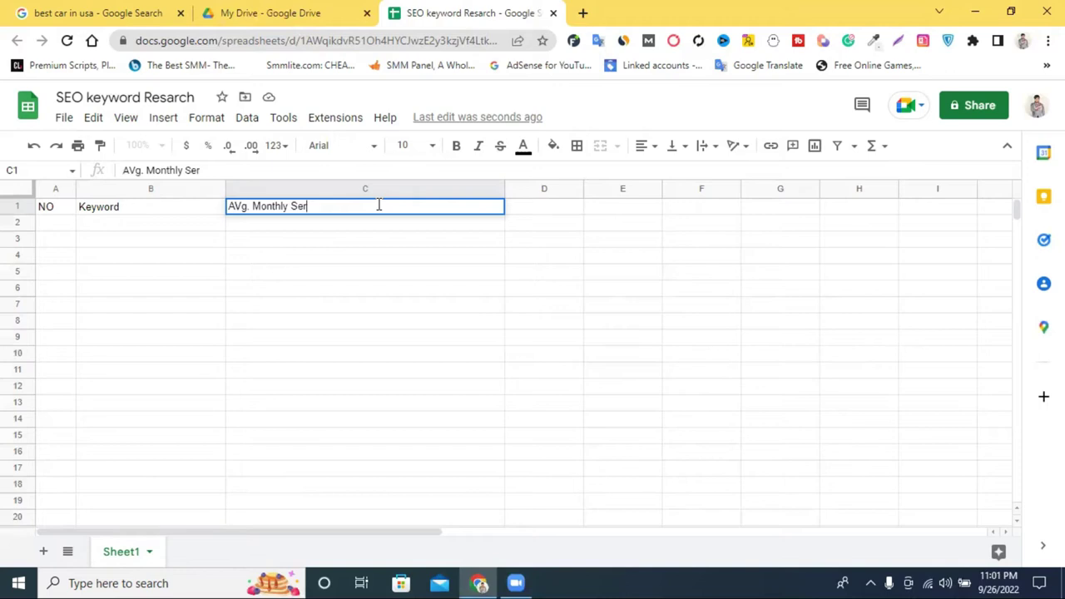
{"action": "type", "text": "a"}
{"action": "key", "text": "BackSpace"}
{"action": "type", "text": "arch"}
{"action": "left_click", "coordinate": [613, 246]}
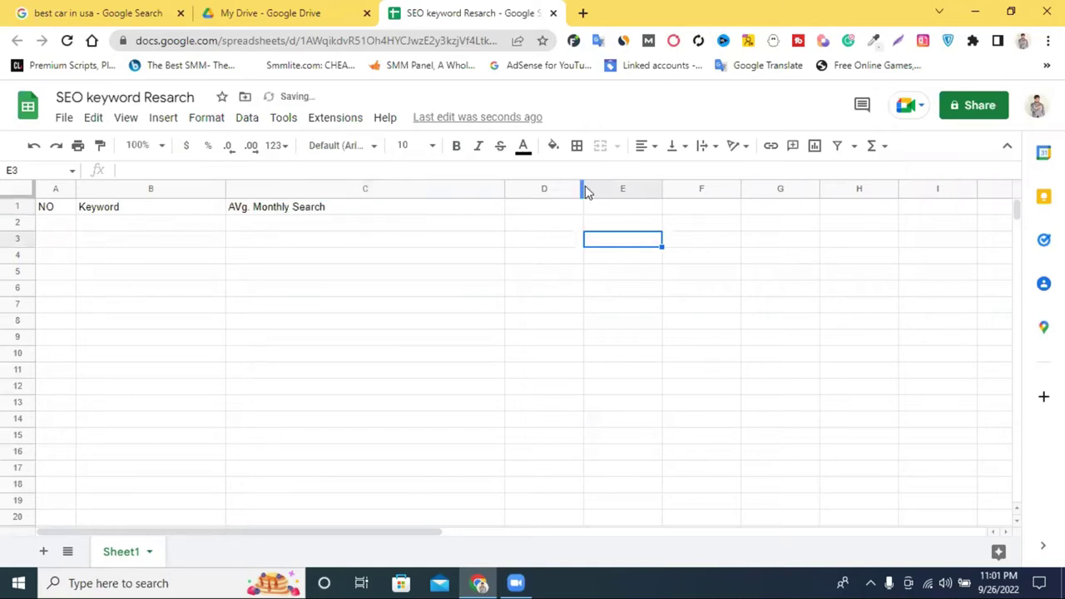
Widen column D and enter the header 'Competition' in D1.
{"action": "left_click_drag", "start_coordinate": [582, 181], "coordinate": [680, 204]}
{"action": "left_click", "coordinate": [582, 206]}
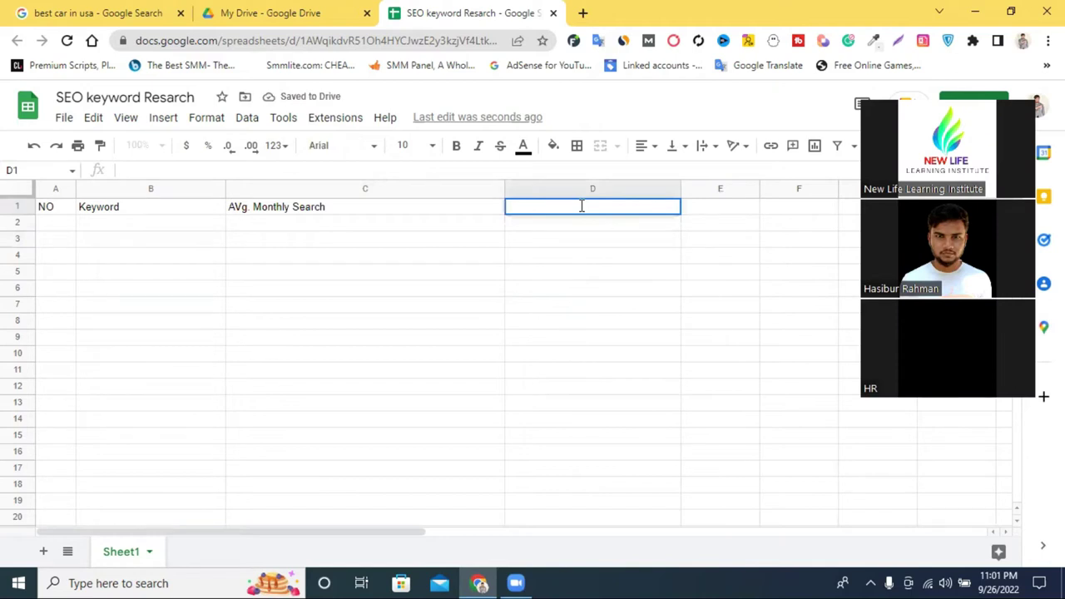
{"action": "type", "text": "Com"}
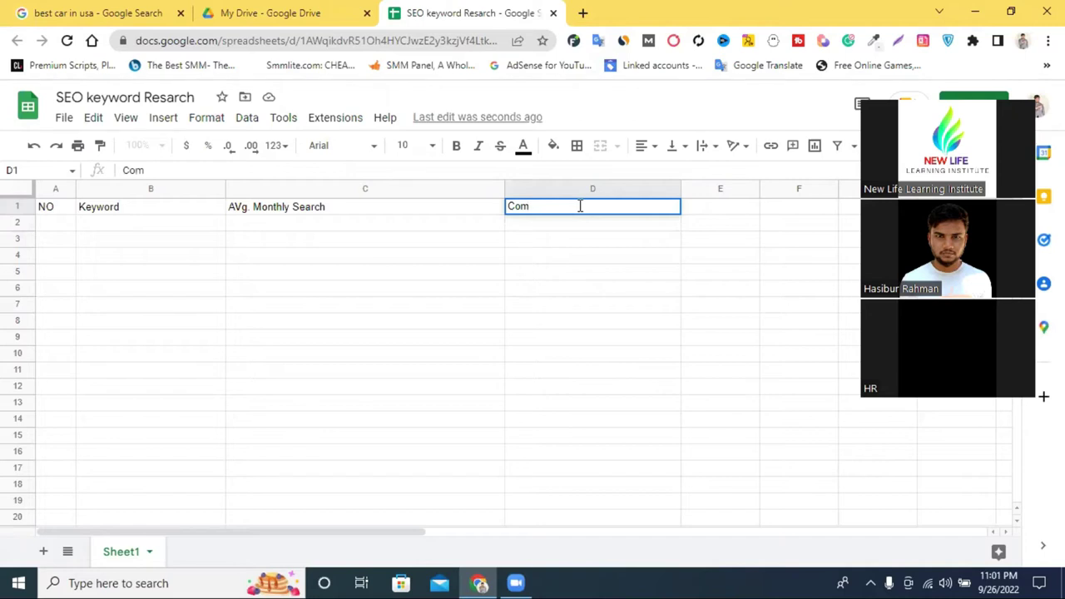
{"action": "type", "text": "pe"}
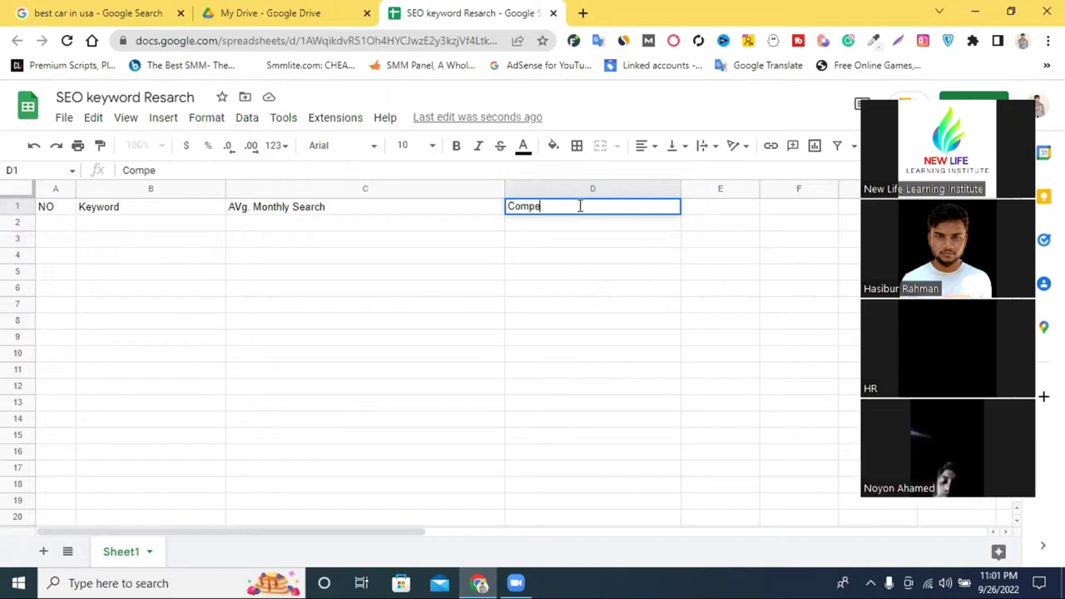
{"action": "type", "text": "t"}
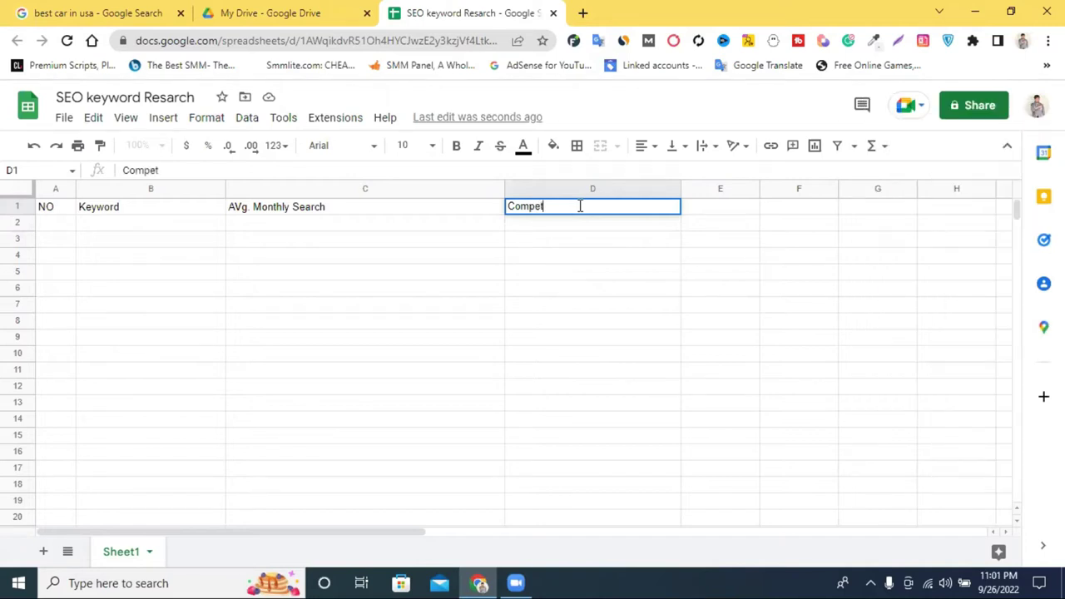
{"action": "type", "text": "ition"}
{"action": "left_click", "coordinate": [721, 210]}
{"action": "double_click", "coordinate": [721, 206]}
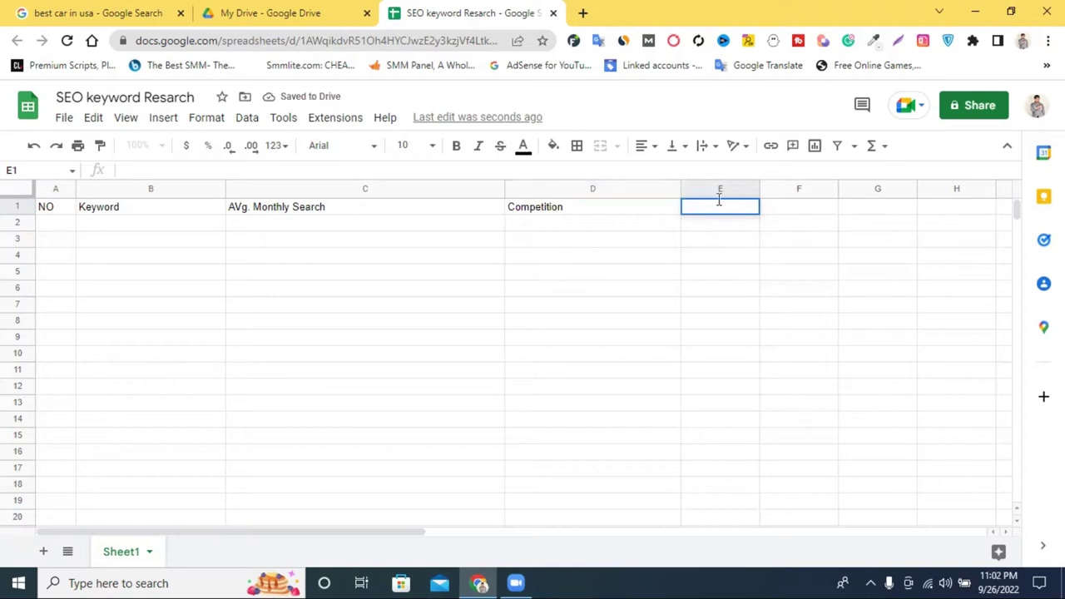
Widen column E and enter 'Competition (indexed value)' in E1, reusing the copied word.
{"action": "left_click_drag", "start_coordinate": [759, 188], "coordinate": [898, 190]}
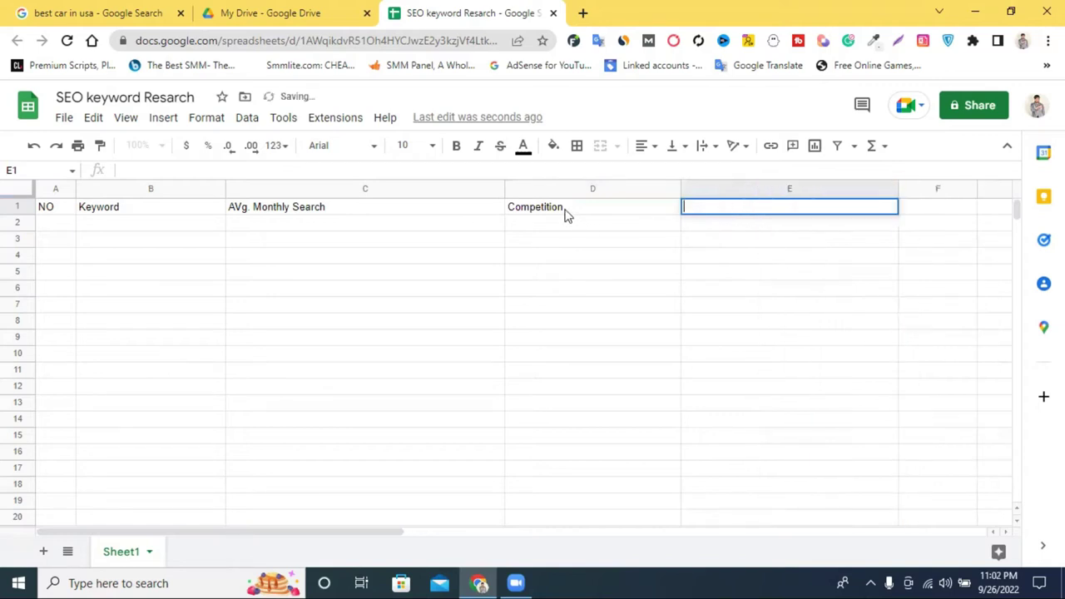
{"action": "double_click", "coordinate": [565, 208]}
{"action": "right_click", "coordinate": [564, 208]}
{"action": "left_click", "coordinate": [618, 268]}
{"action": "double_click", "coordinate": [735, 212]}
{"action": "right_click", "coordinate": [737, 212]}
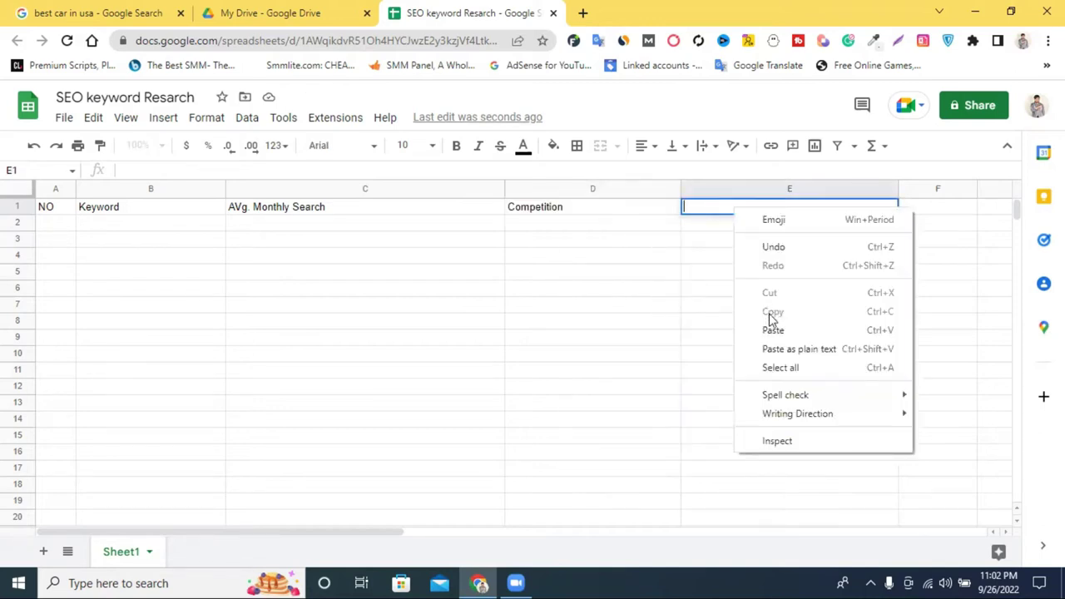
{"action": "left_click", "coordinate": [742, 331]}
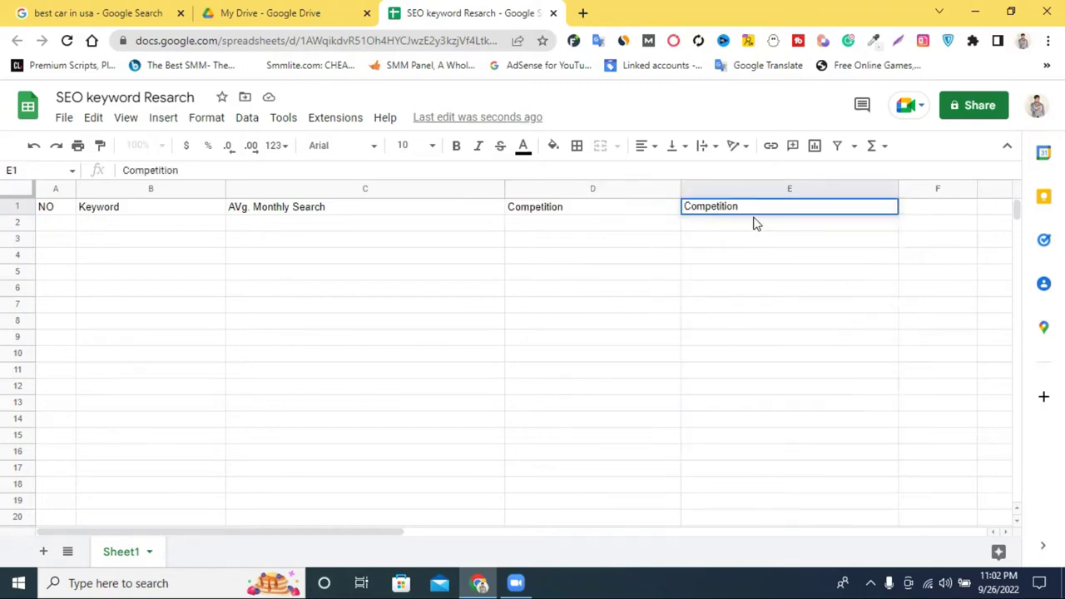
{"action": "type", "text": "(indexed value"}
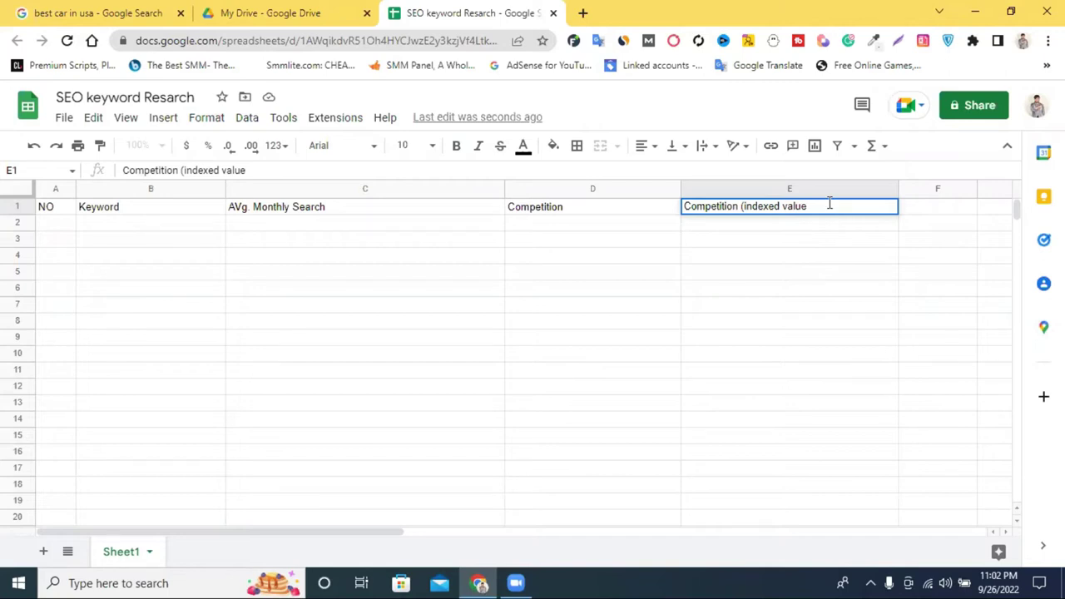
{"action": "left_click", "coordinate": [305, 288]}
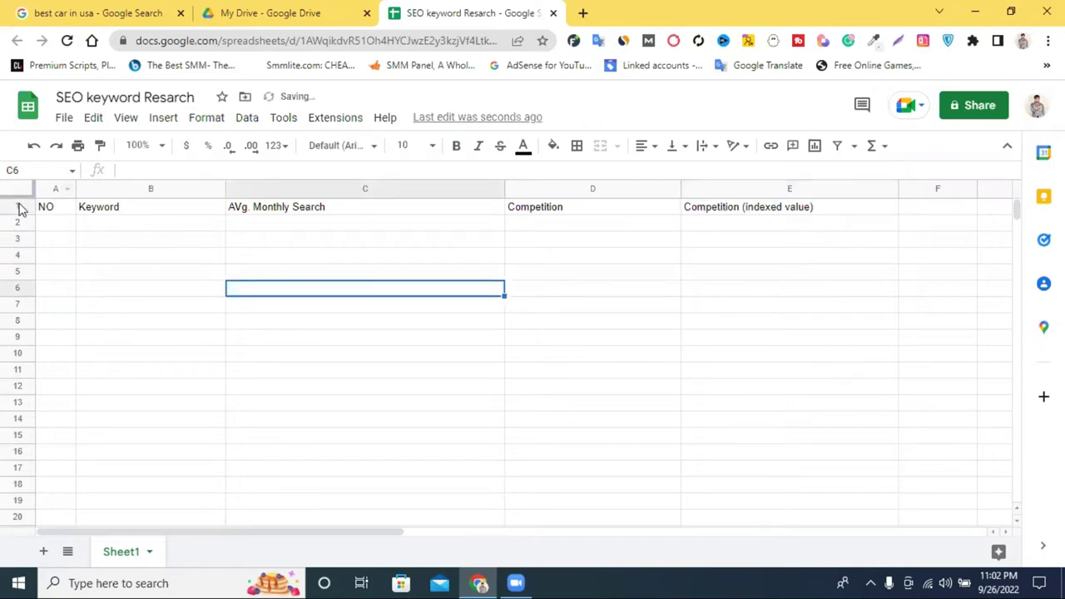
Make the whole header row bold with font size 14.
{"action": "left_click", "coordinate": [18, 206]}
{"action": "left_click", "coordinate": [456, 146]}
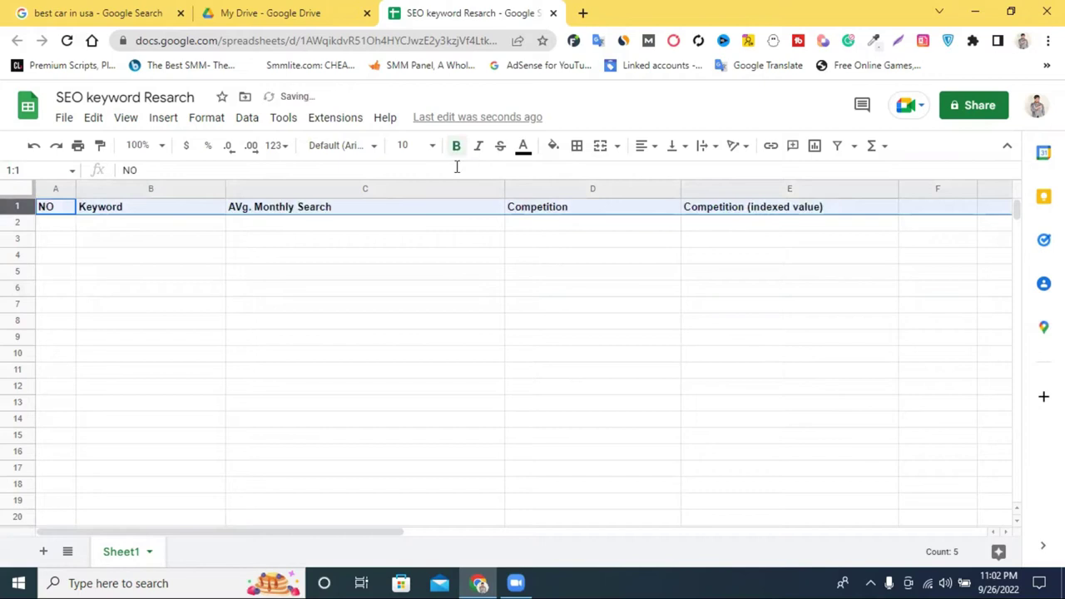
{"action": "left_click", "coordinate": [431, 145]}
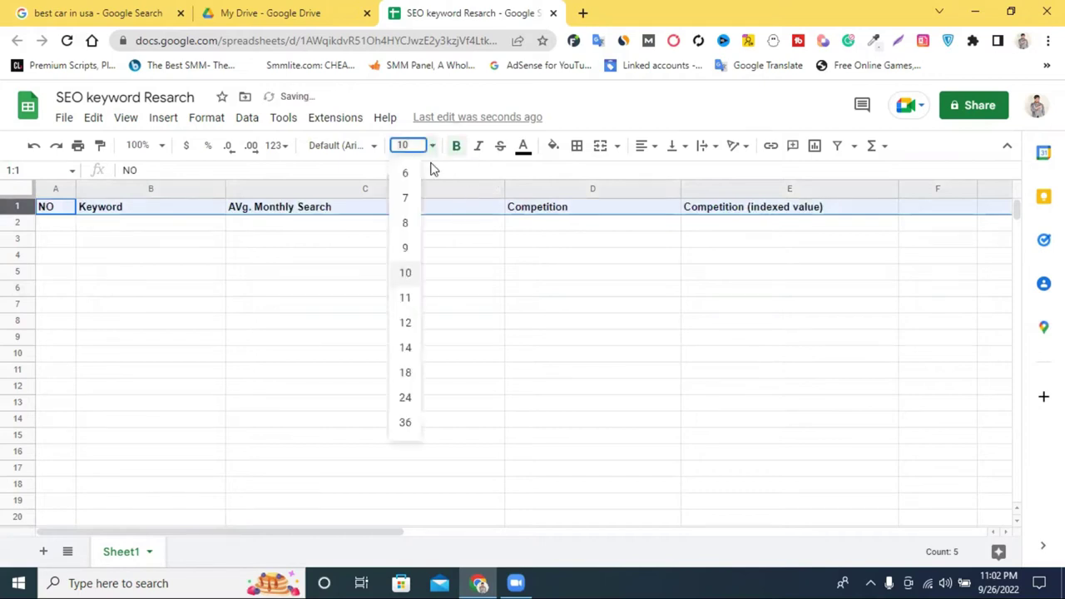
{"action": "left_click", "coordinate": [405, 275]}
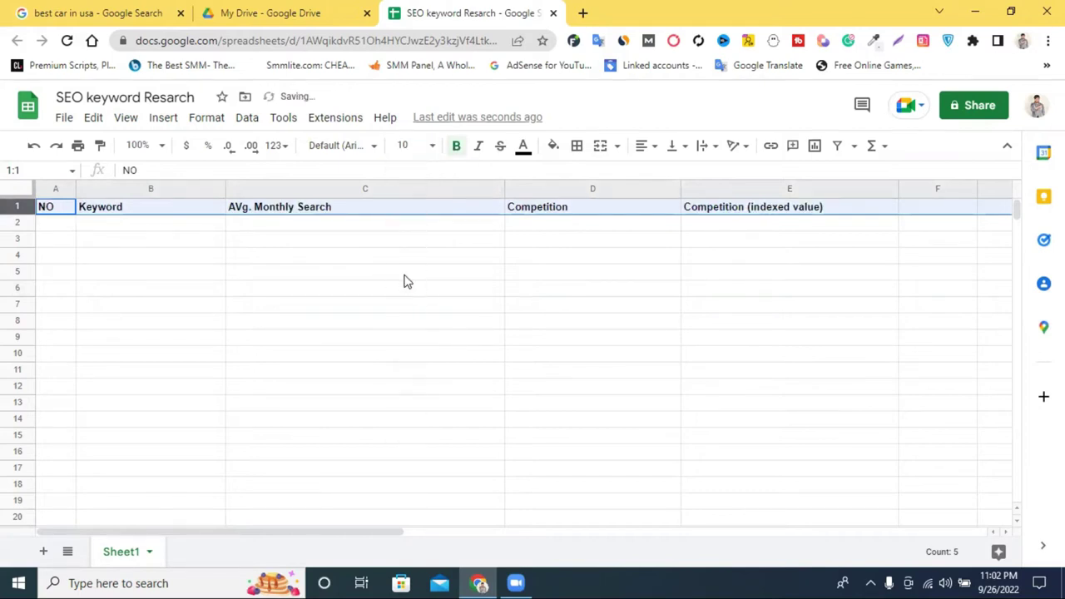
{"action": "left_click", "coordinate": [433, 147]}
{"action": "left_click", "coordinate": [405, 348]}
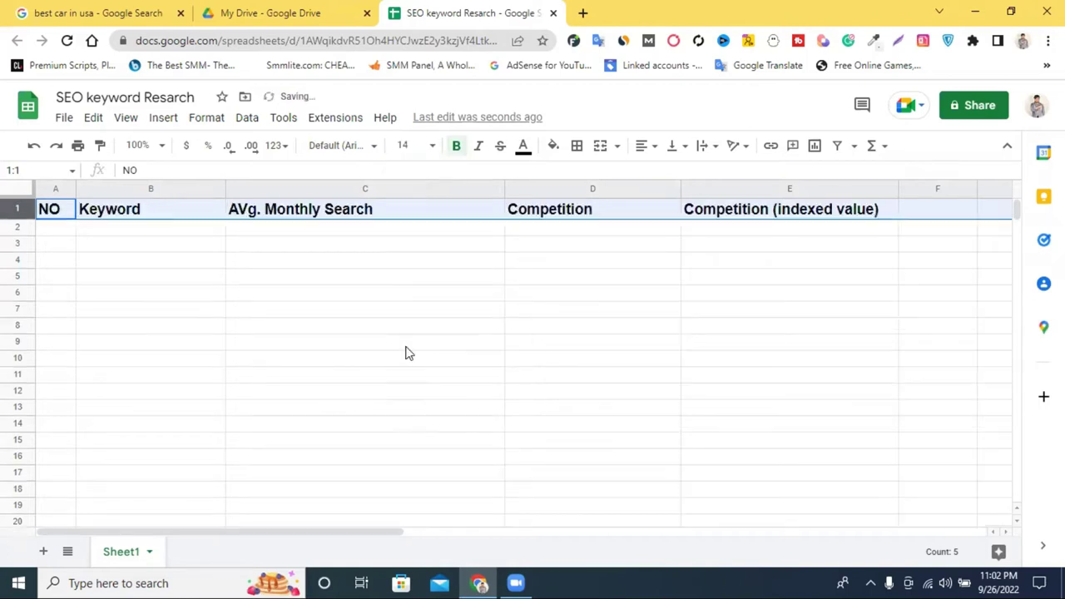
Try purple and then magenta fill colours on the header row.
{"action": "left_click", "coordinate": [420, 294]}
{"action": "left_click", "coordinate": [16, 208]}
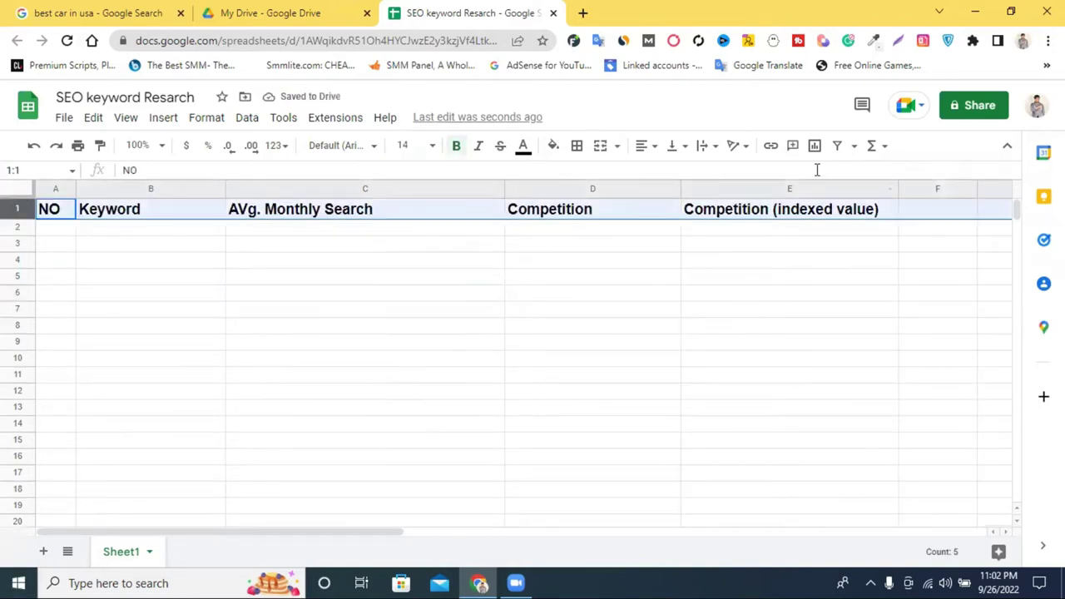
{"action": "left_click", "coordinate": [554, 148]}
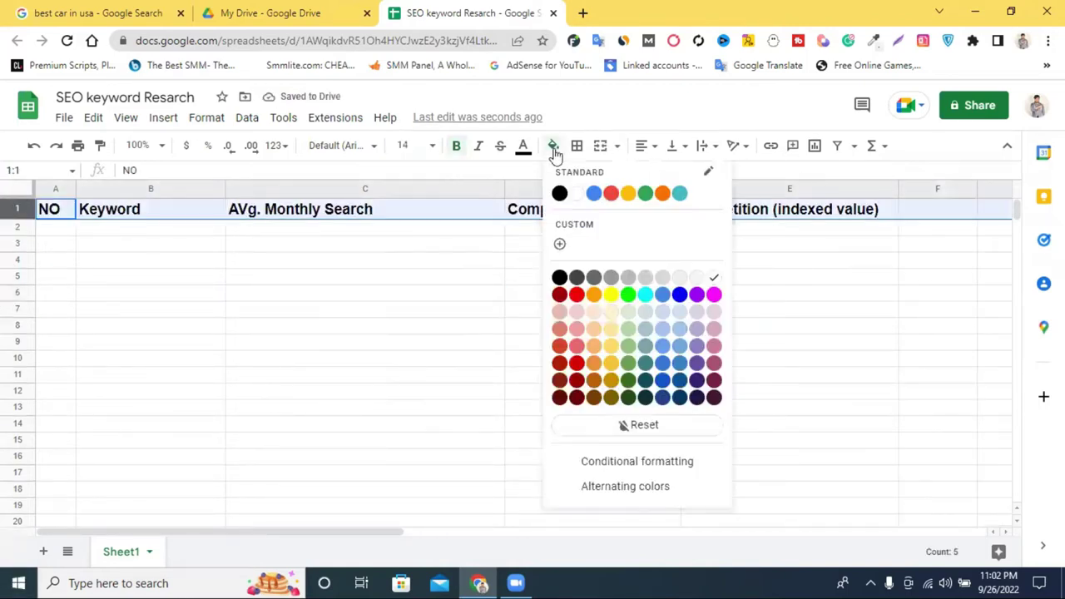
{"action": "left_click", "coordinate": [697, 294]}
{"action": "left_click", "coordinate": [574, 262]}
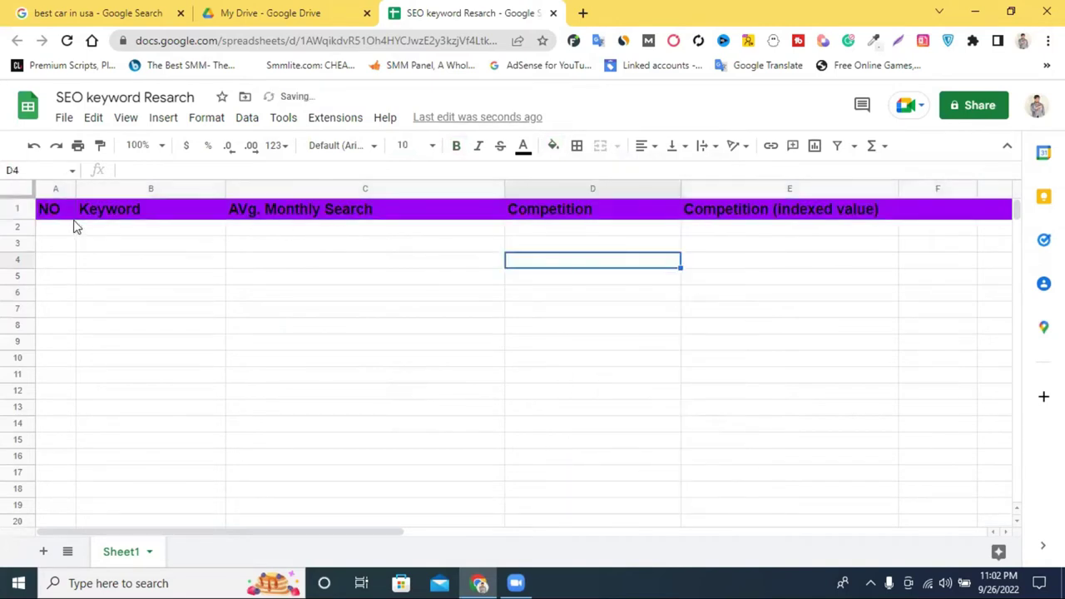
{"action": "left_click", "coordinate": [18, 210]}
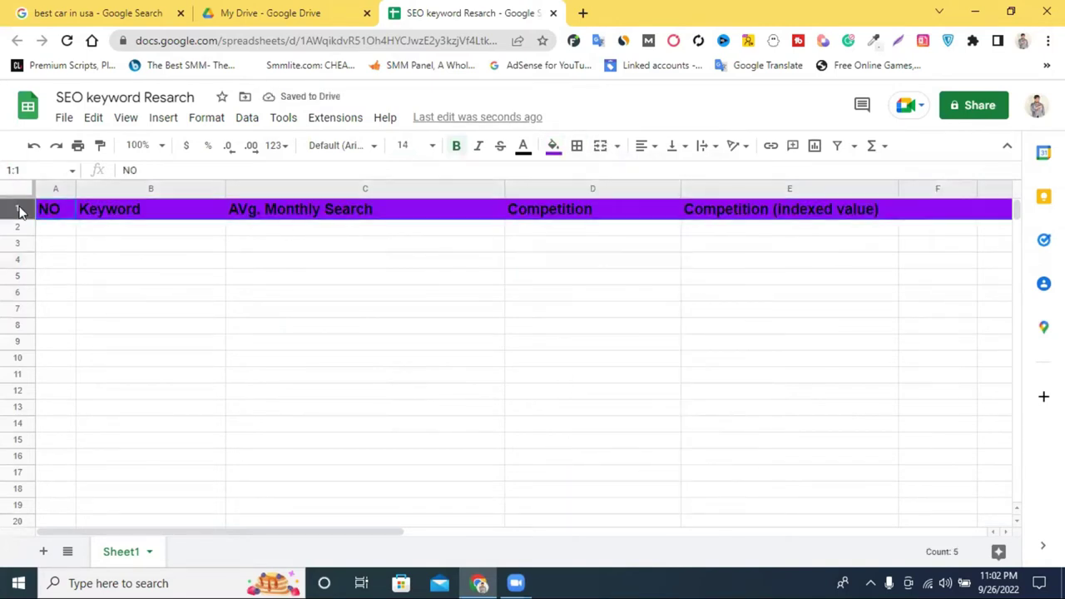
{"action": "left_click", "coordinate": [553, 146]}
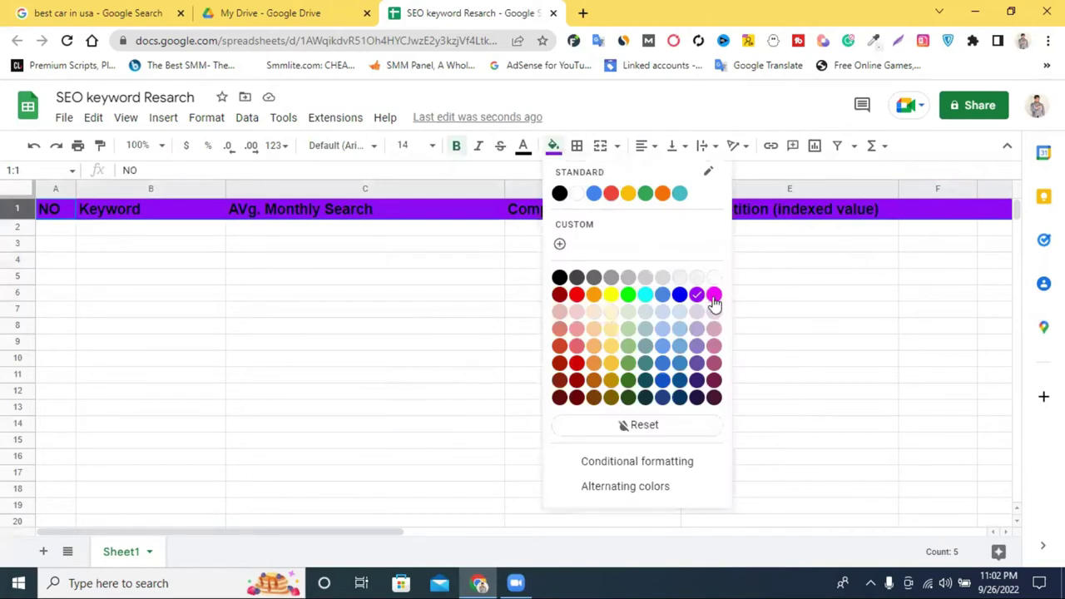
{"action": "left_click", "coordinate": [713, 296]}
{"action": "left_click", "coordinate": [707, 298]}
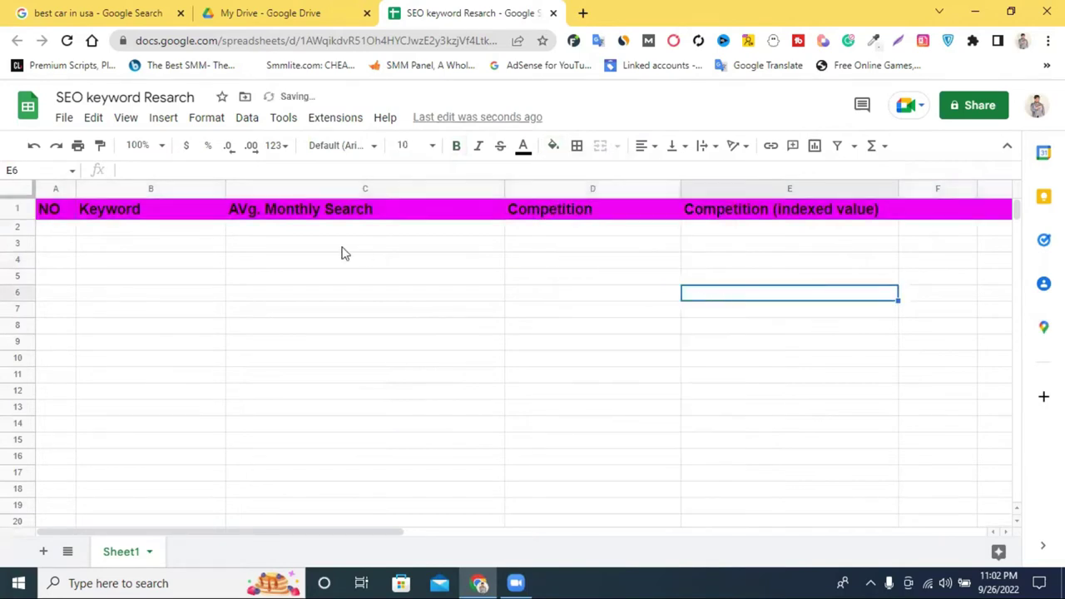
Fill the header row orange and keep its text at size 14.
{"action": "left_click", "coordinate": [17, 210]}
{"action": "left_click", "coordinate": [554, 147]}
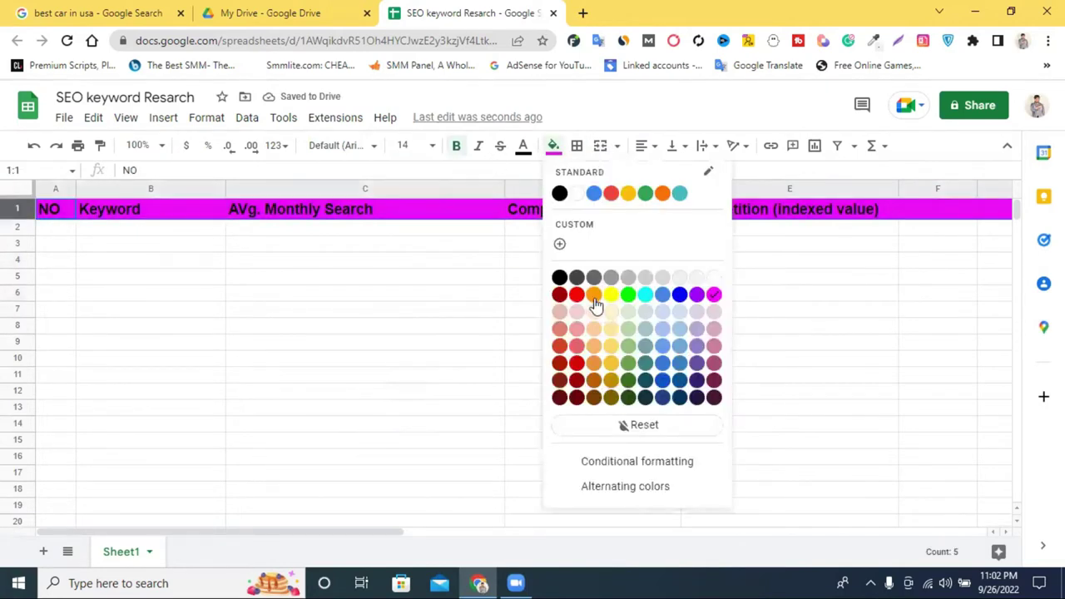
{"action": "left_click", "coordinate": [594, 303]}
{"action": "left_click", "coordinate": [511, 283]}
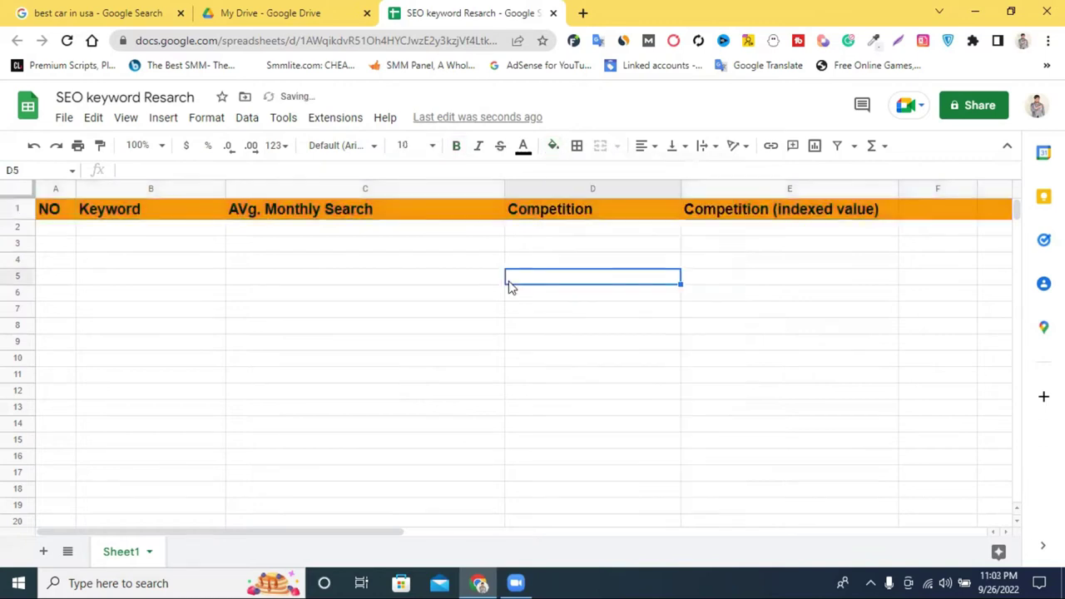
{"action": "left_click", "coordinate": [17, 209]}
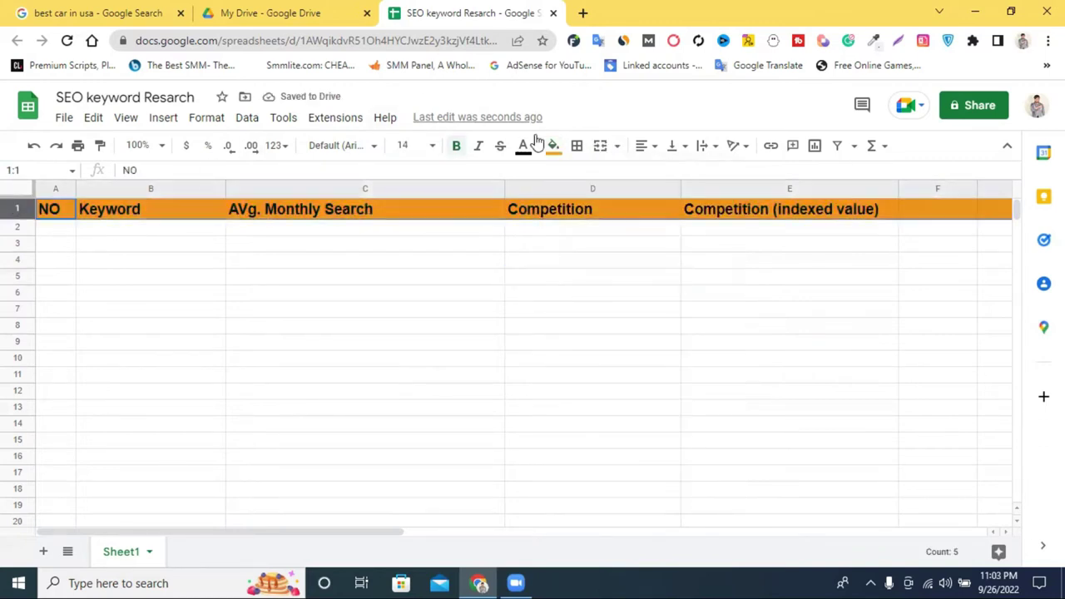
{"action": "left_click", "coordinate": [430, 146]}
{"action": "left_click", "coordinate": [406, 348]}
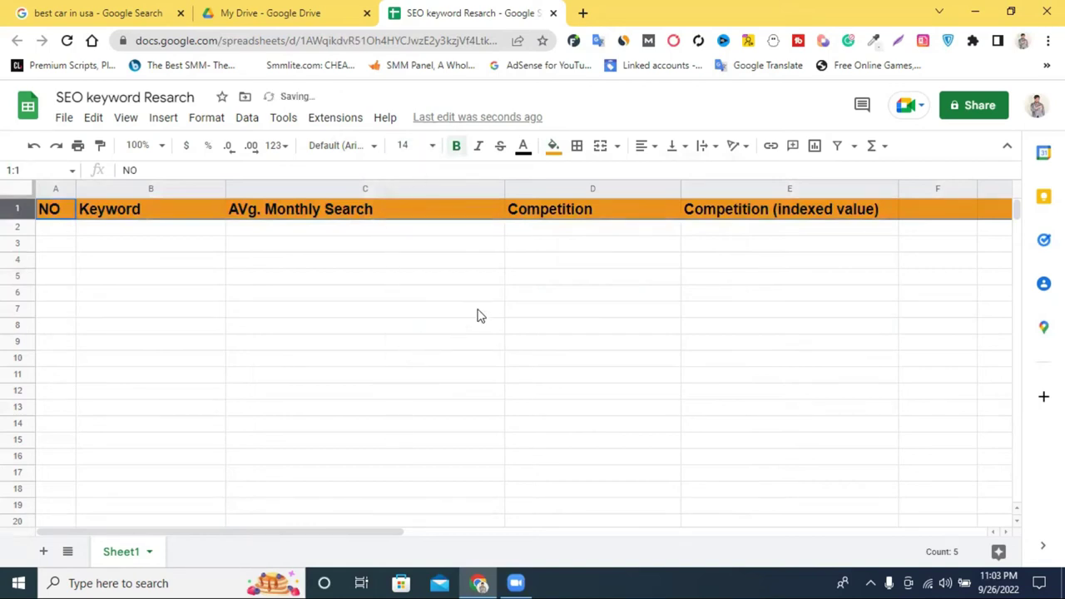
Center the header text horizontally in its cells.
{"action": "left_click", "coordinate": [644, 147]}
{"action": "left_click", "coordinate": [668, 179]}
{"action": "left_click", "coordinate": [666, 248]}
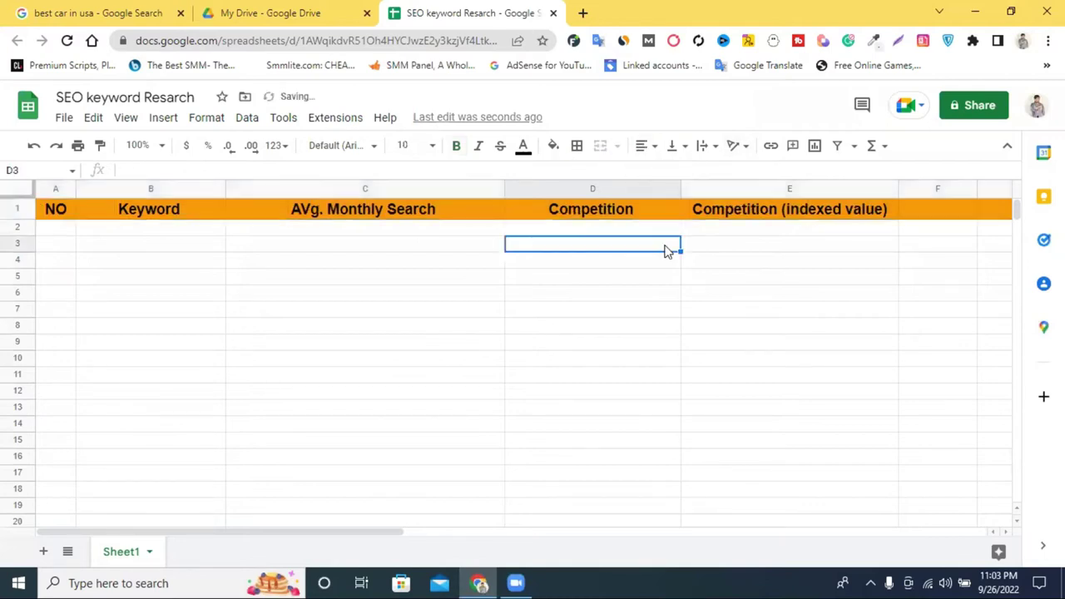
{"action": "left_click", "coordinate": [210, 310]}
Set the header row text colour to white, leaving the orange fill unchanged.
{"action": "left_click", "coordinate": [18, 210]}
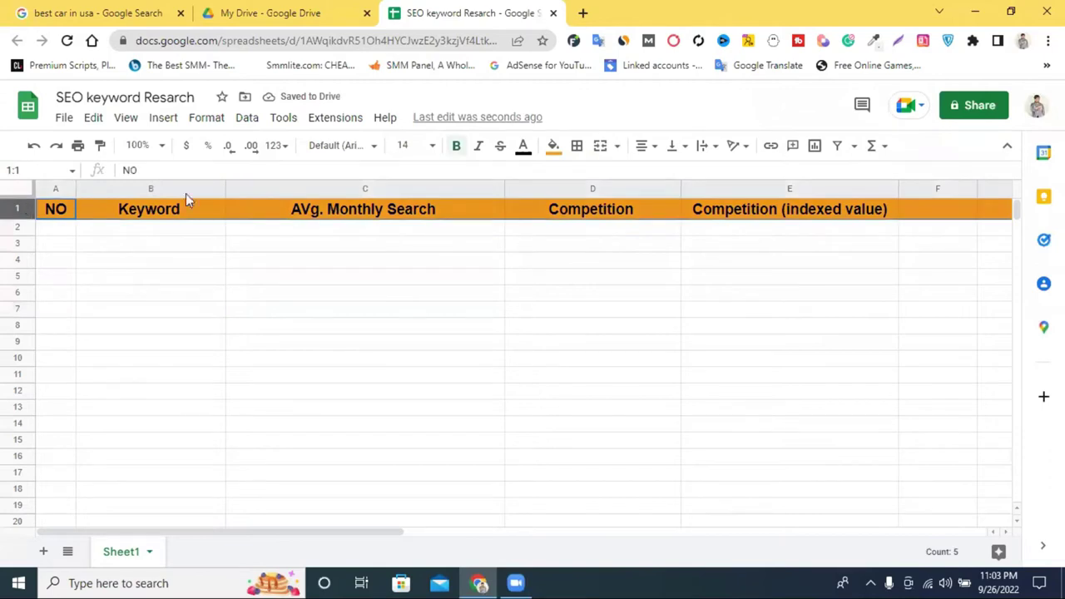
{"action": "left_click", "coordinate": [526, 148]}
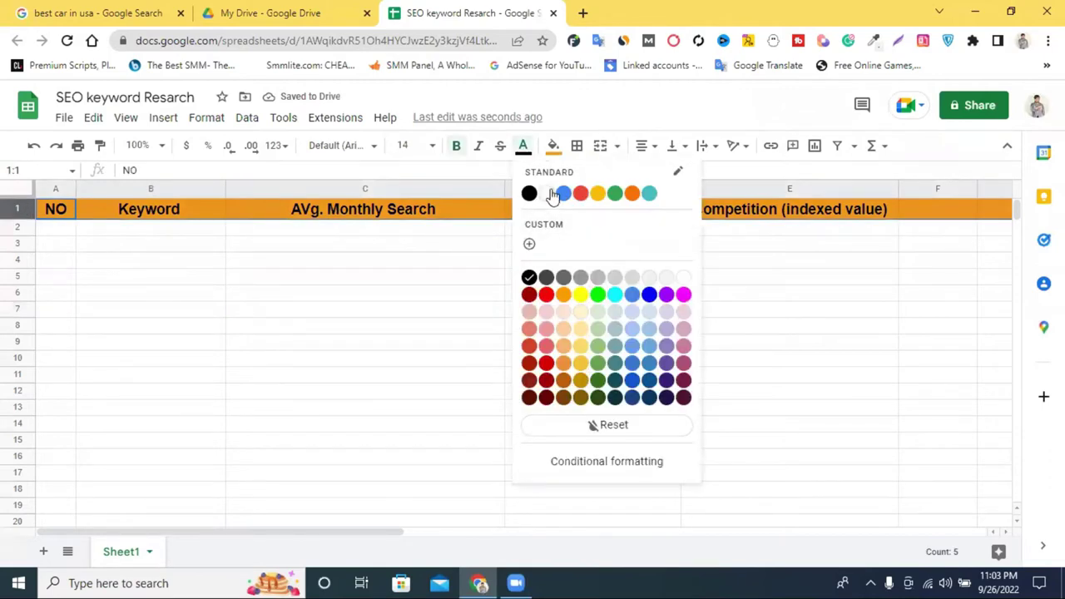
{"action": "left_click", "coordinate": [547, 194]}
{"action": "left_click", "coordinate": [537, 262]}
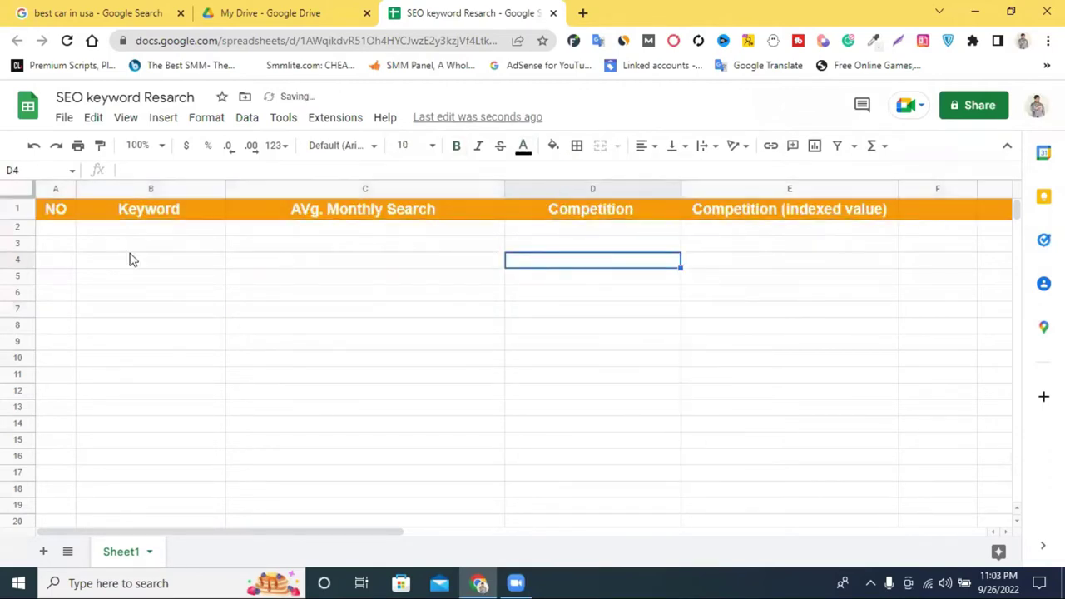
{"action": "left_click", "coordinate": [22, 210]}
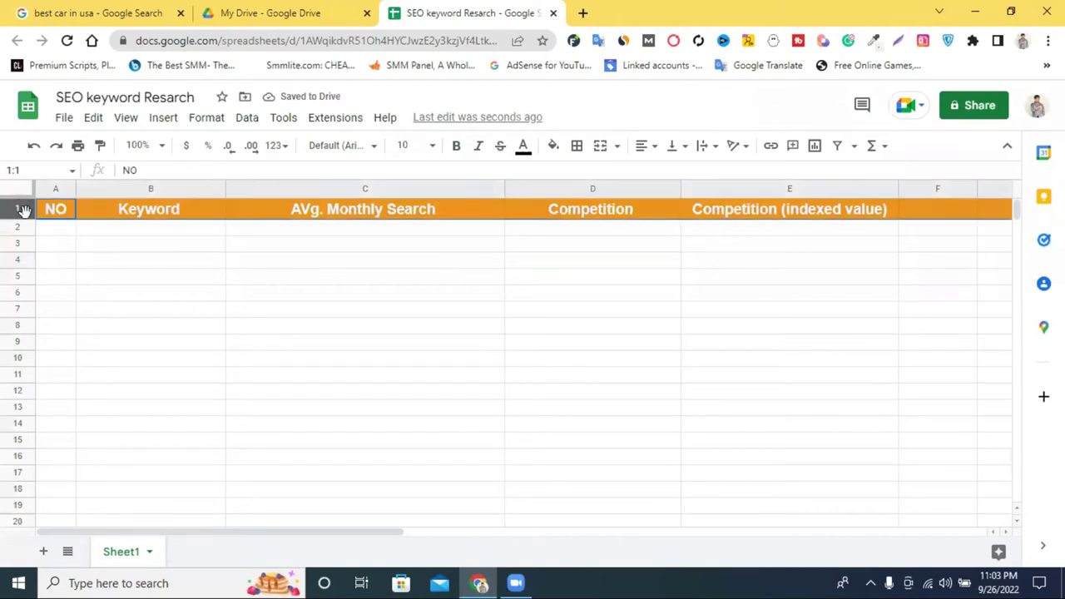
{"action": "left_click", "coordinate": [553, 145]}
{"action": "key", "text": "Escape"}
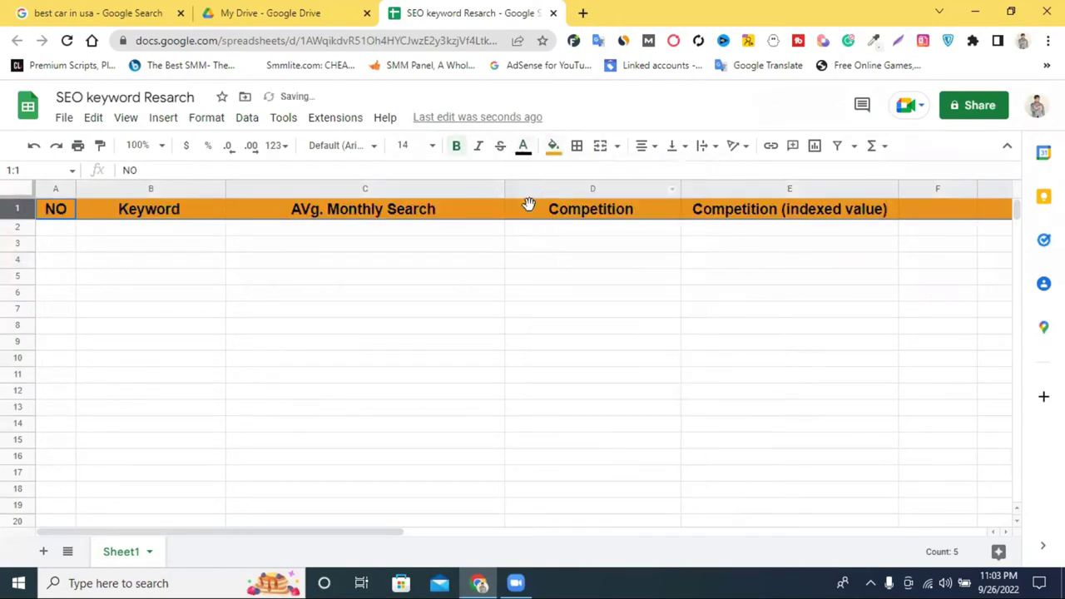
{"action": "left_click", "coordinate": [524, 248]}
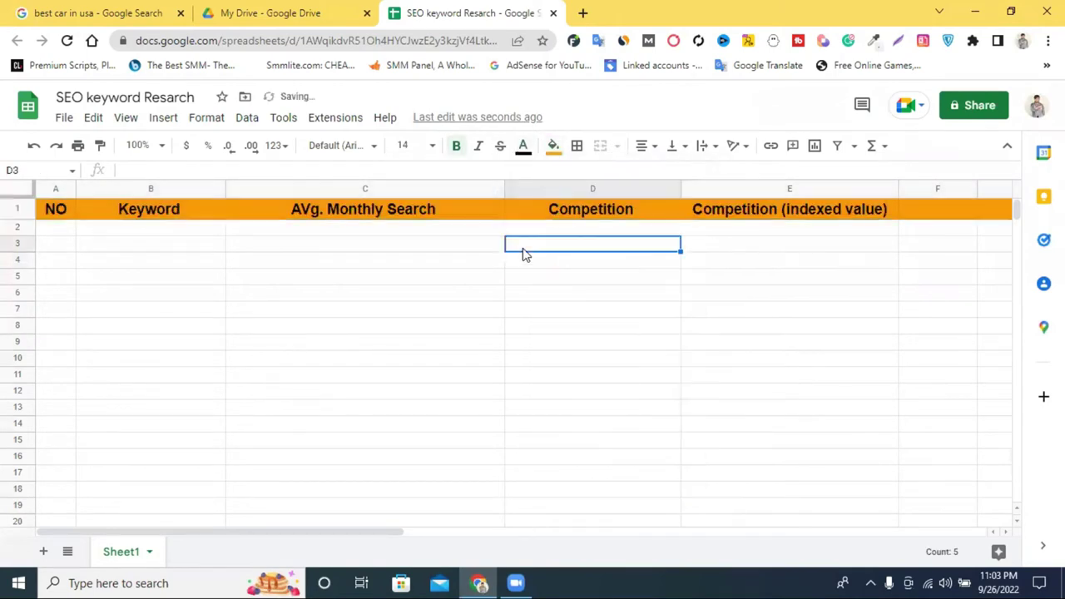
Widen the Keyword column B and select cell B2.
{"action": "left_click", "coordinate": [47, 230]}
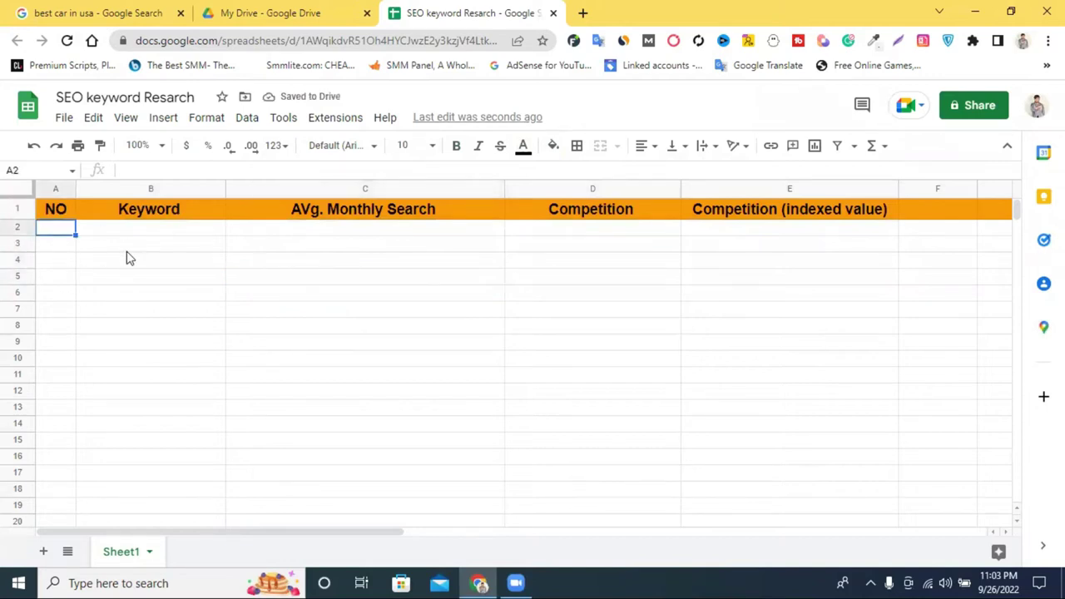
{"action": "left_click", "coordinate": [127, 248]}
{"action": "left_click_drag", "start_coordinate": [227, 194], "coordinate": [293, 236]}
{"action": "left_click", "coordinate": [385, 292]}
{"action": "left_click", "coordinate": [179, 232]}
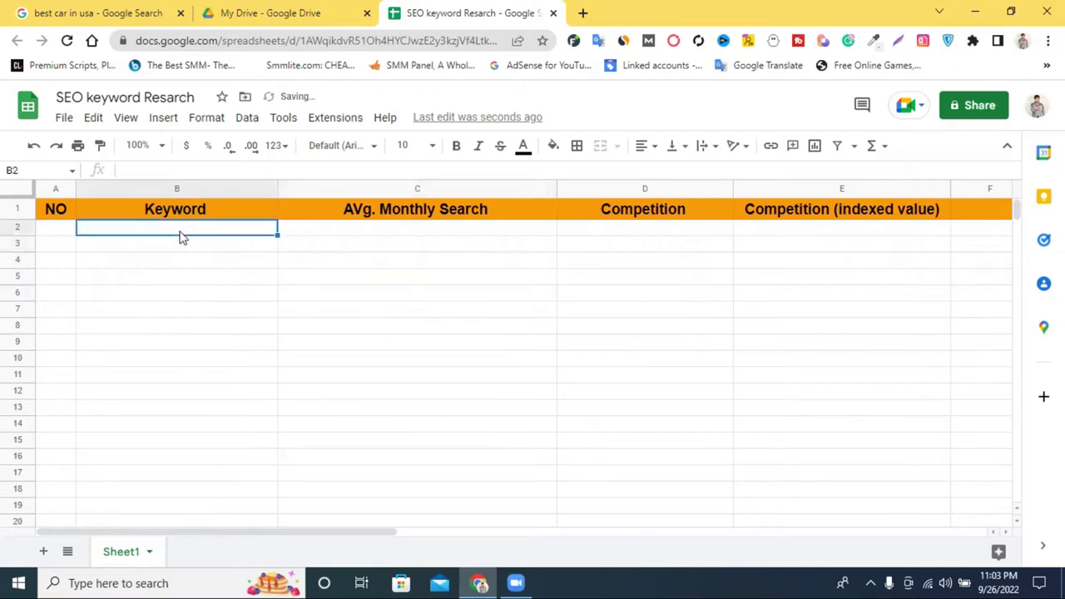
Copy the query 'best car in usa' from Google Search into cell B2.
{"action": "left_click", "coordinate": [79, 9]}
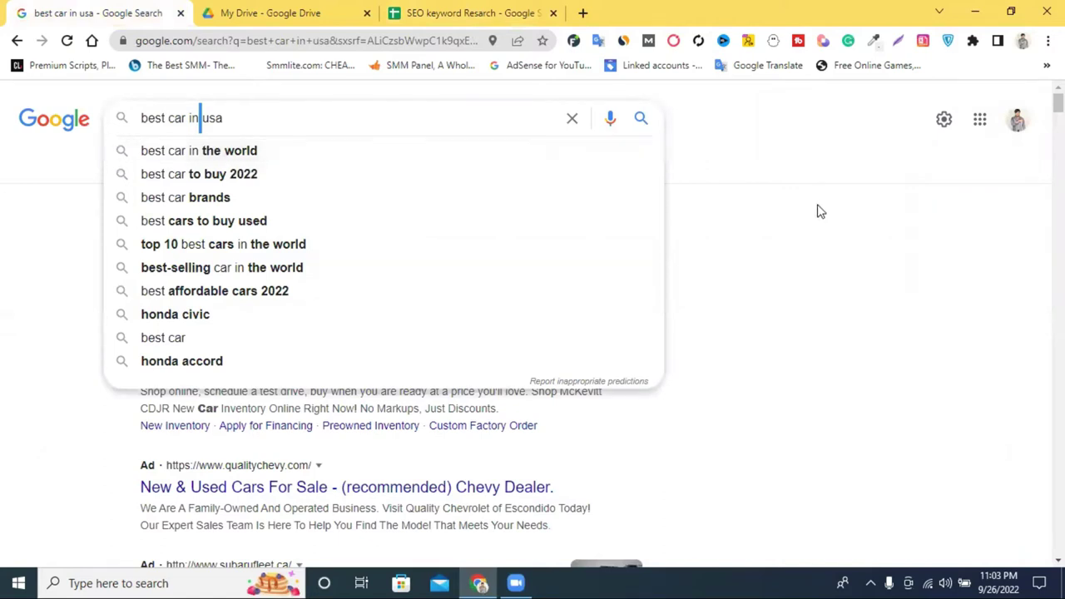
{"action": "triple_click", "coordinate": [272, 122]}
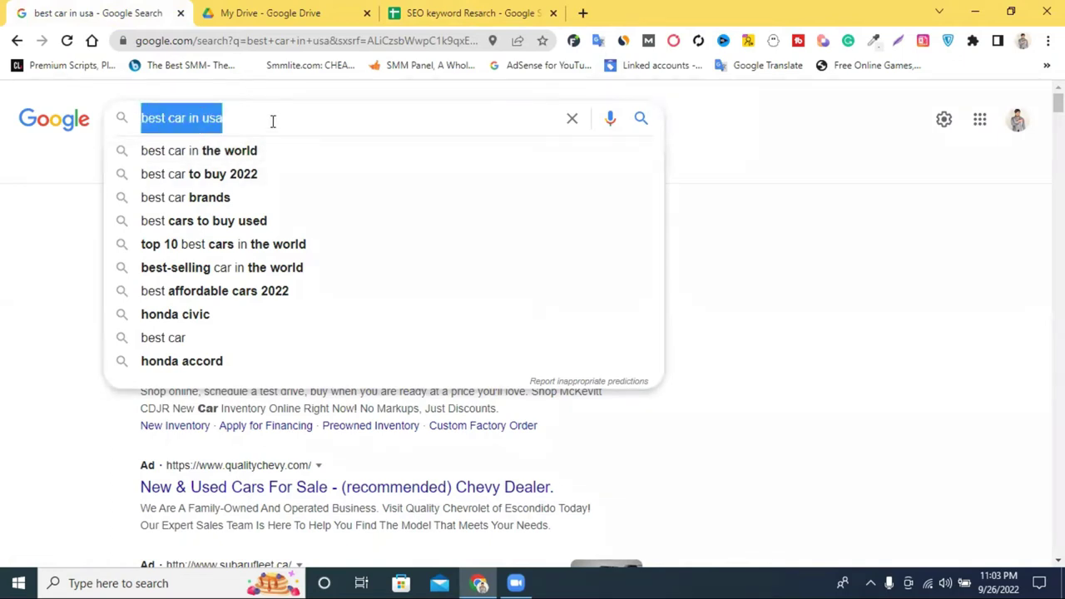
{"action": "right_click", "coordinate": [272, 122]}
{"action": "left_click", "coordinate": [326, 178]}
{"action": "left_click", "coordinate": [449, 12]}
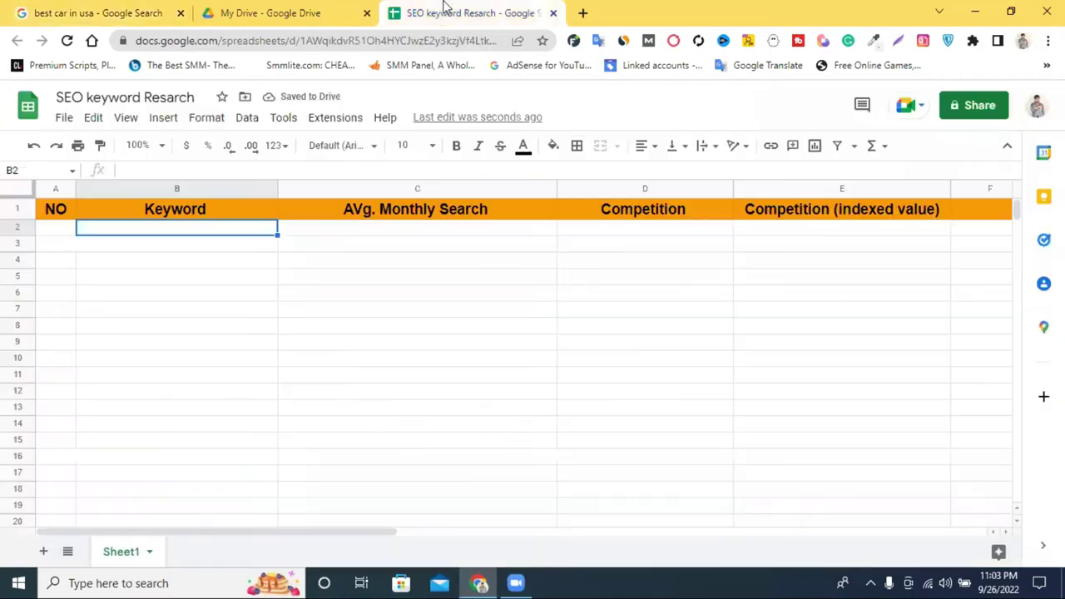
{"action": "right_click", "coordinate": [135, 230]}
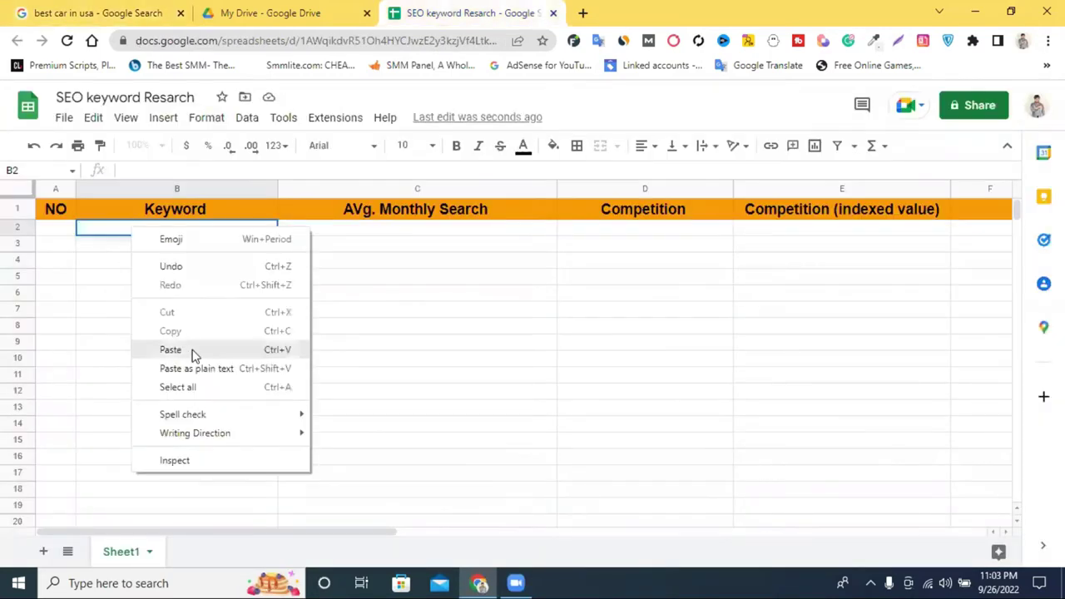
{"action": "left_click", "coordinate": [192, 350]}
{"action": "left_click", "coordinate": [330, 326]}
Search Google for 'best car in the world'.
{"action": "left_click", "coordinate": [280, 12]}
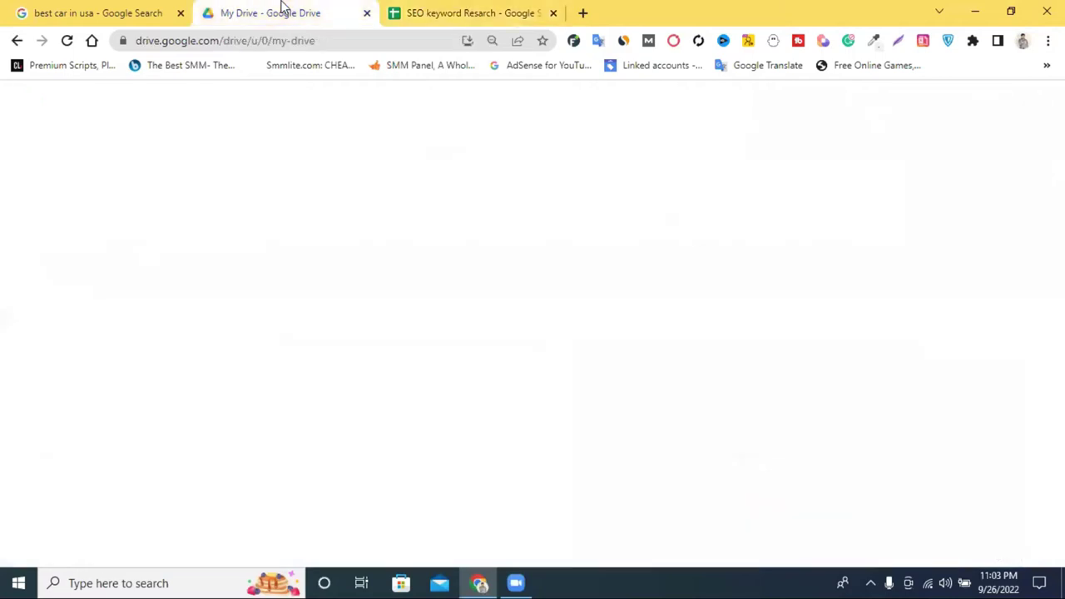
{"action": "left_click", "coordinate": [133, 8]}
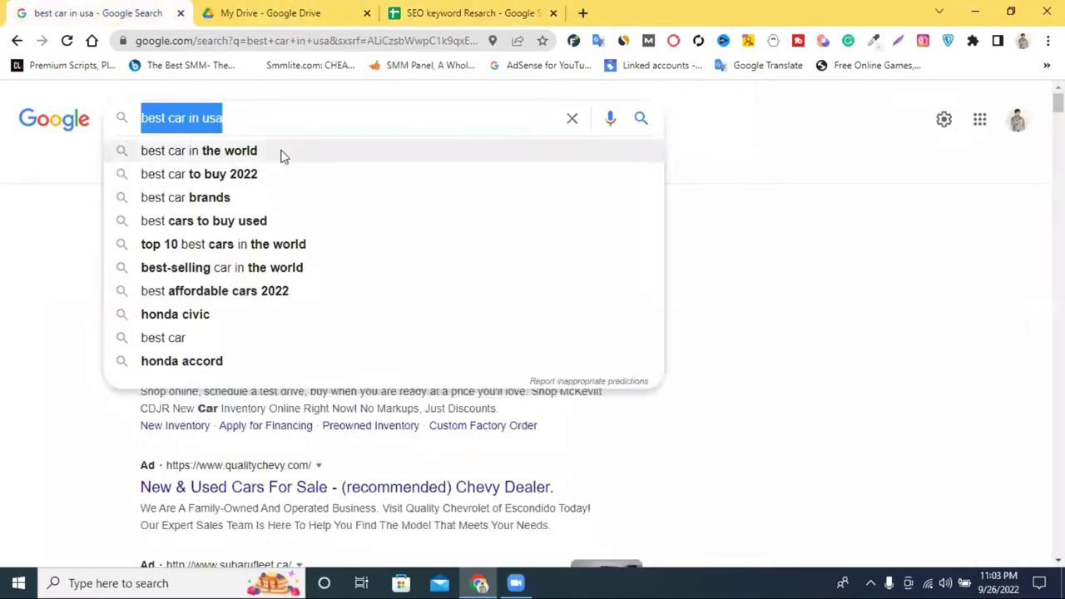
{"action": "key", "text": "End"}
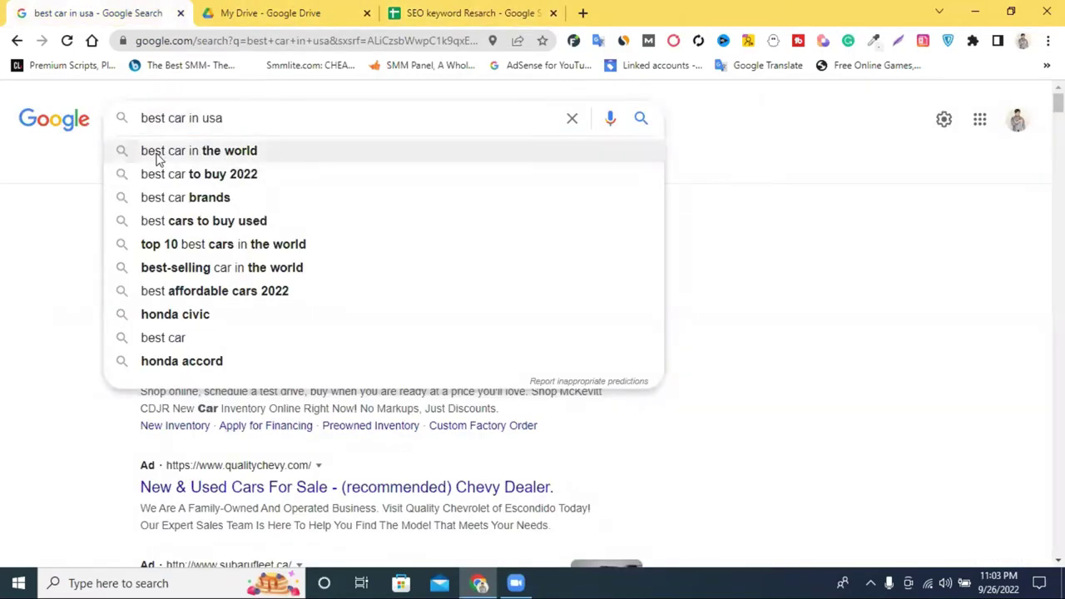
{"action": "left_click", "coordinate": [239, 162]}
Copy the query 'best car in the world' into cell B3.
{"action": "triple_click", "coordinate": [245, 119]}
{"action": "right_click", "coordinate": [247, 121]}
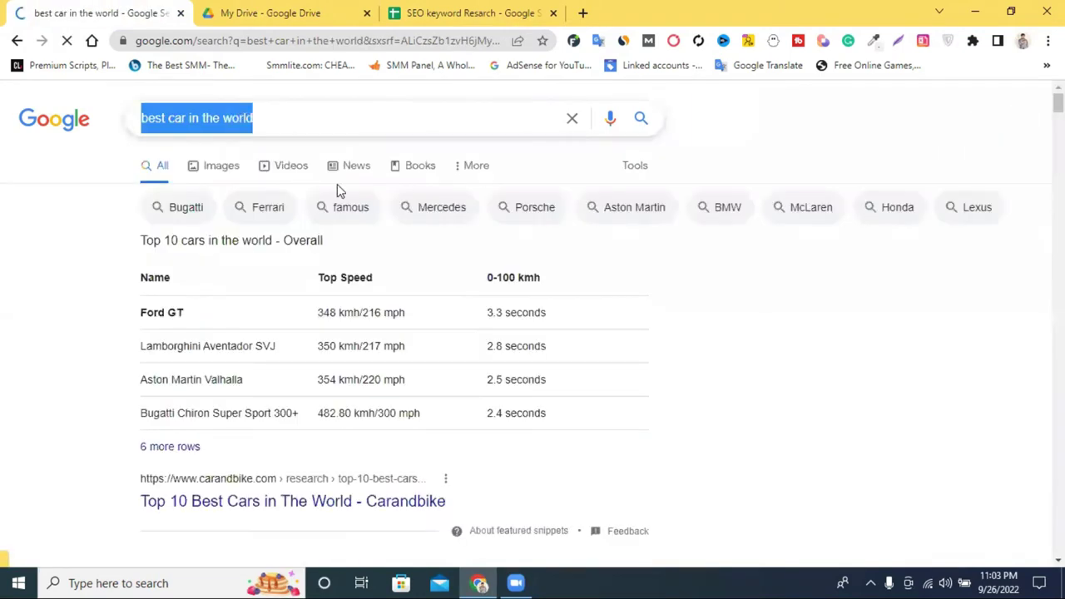
{"action": "left_click", "coordinate": [283, 176]}
{"action": "left_click", "coordinate": [466, 12]}
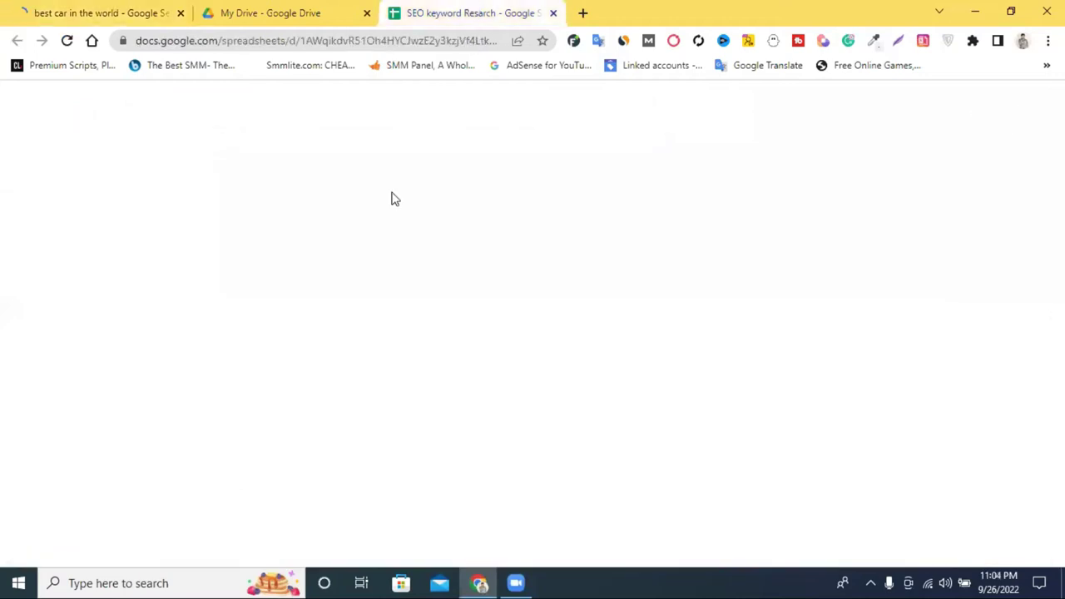
{"action": "left_click", "coordinate": [162, 246]}
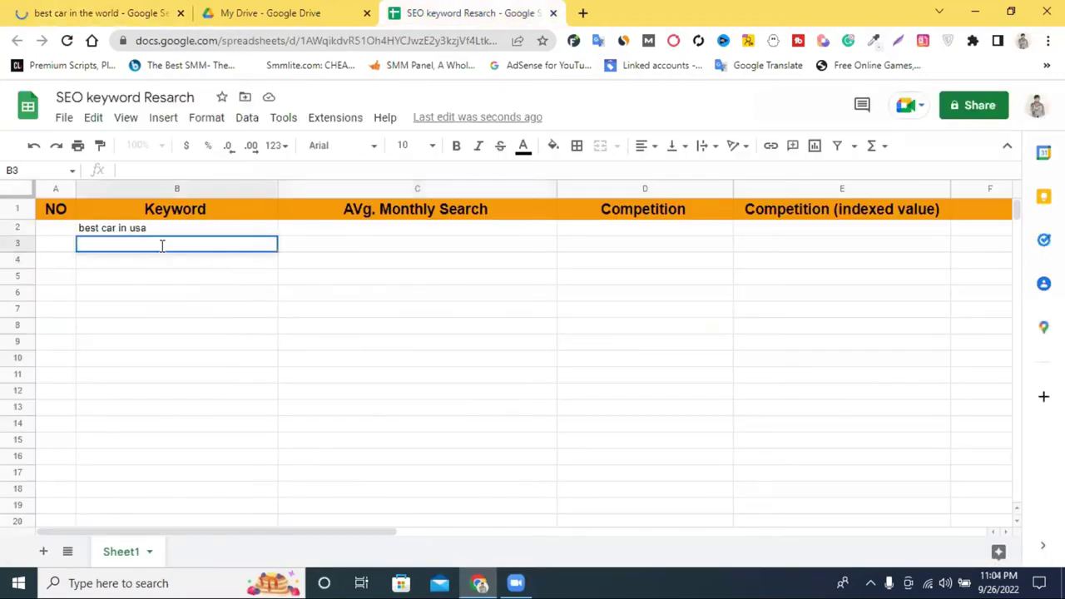
{"action": "right_click", "coordinate": [162, 245]}
{"action": "left_click", "coordinate": [213, 320]}
{"action": "left_click", "coordinate": [377, 264]}
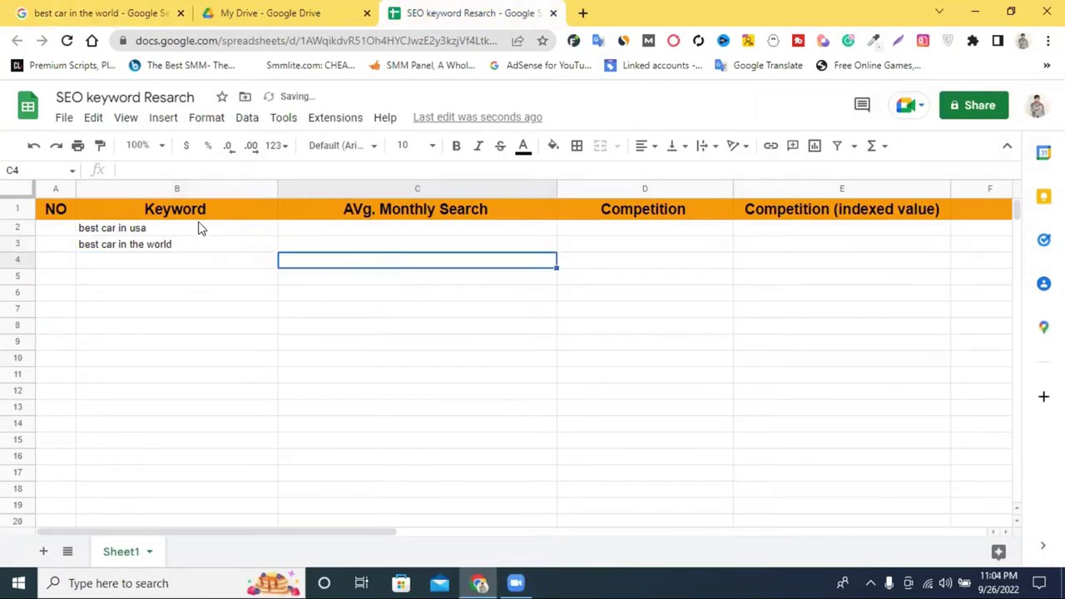
{"action": "left_click", "coordinate": [143, 230]}
{"action": "triple_click", "coordinate": [143, 229]}
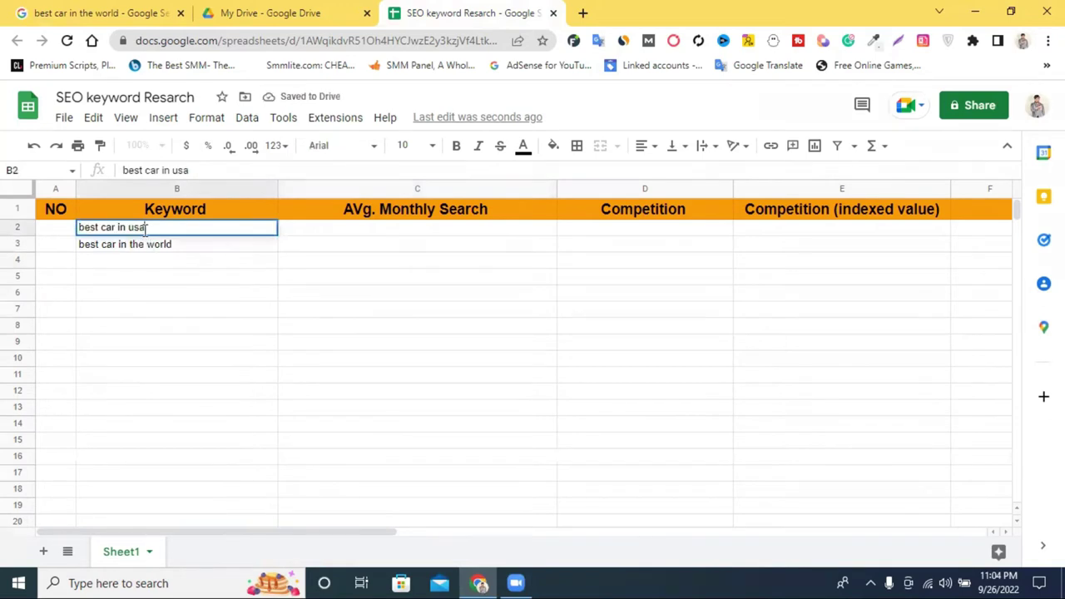
{"action": "left_click", "coordinate": [83, 12]}
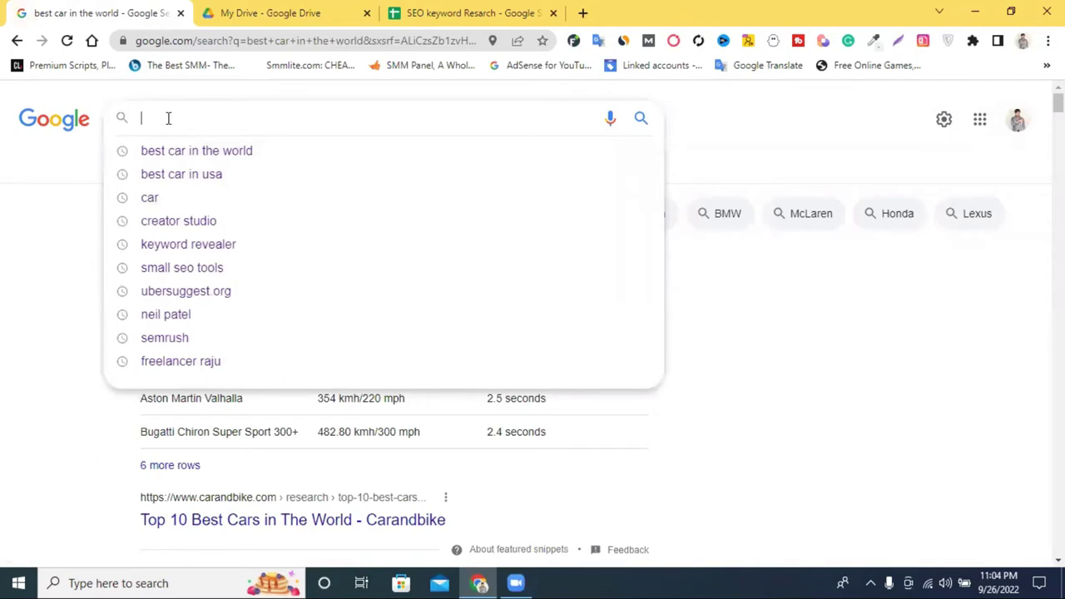
Search for 'best car in usa under 30000' via the suggestion and copy that query.
{"action": "type", "text": "best"}
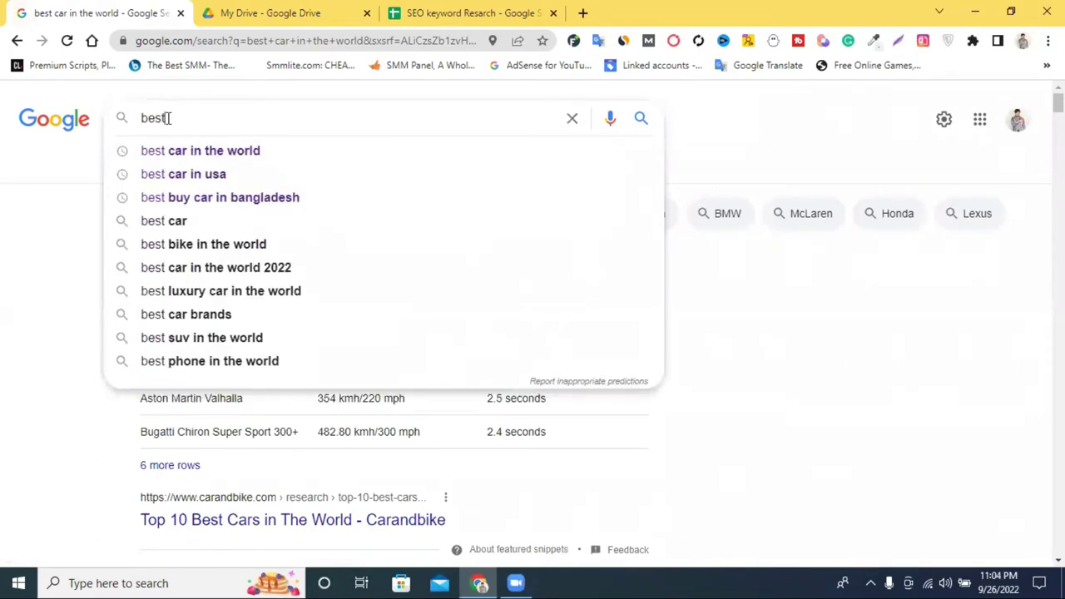
{"action": "type", "text": " car "}
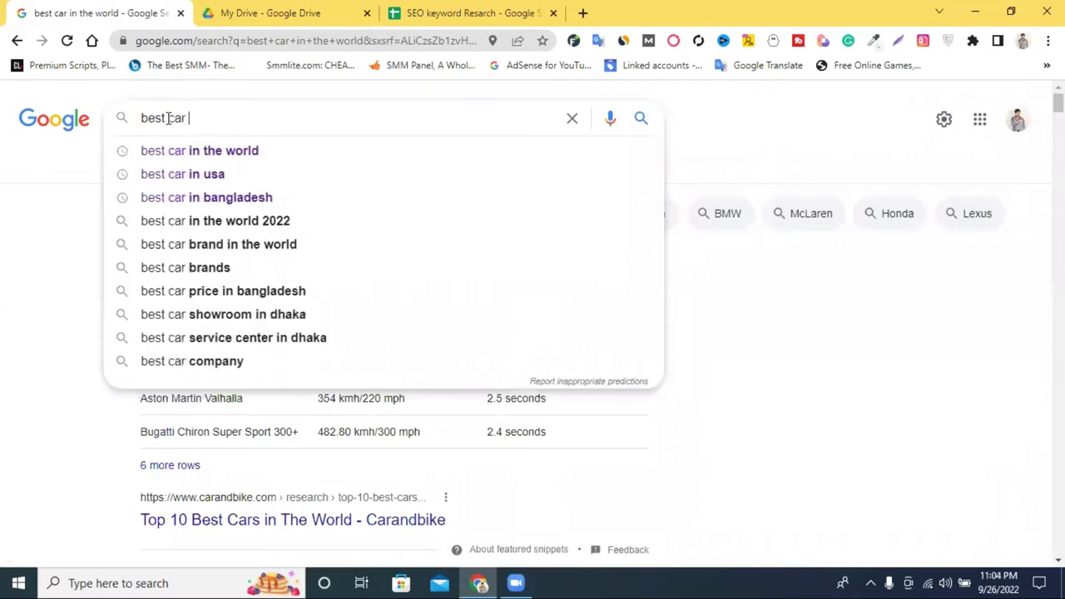
{"action": "type", "text": "in"}
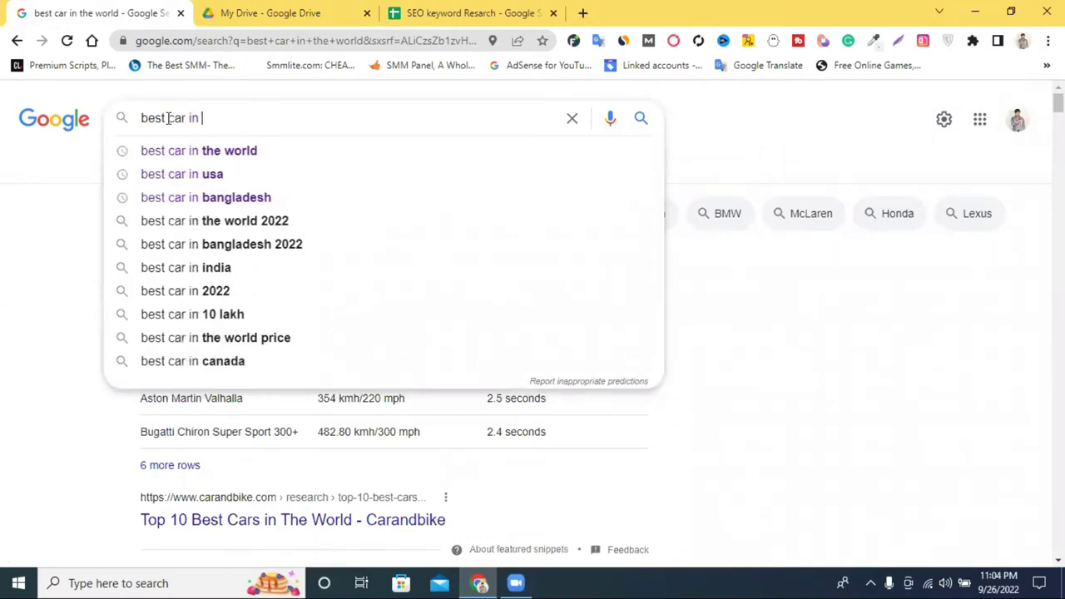
{"action": "type", "text": " us"}
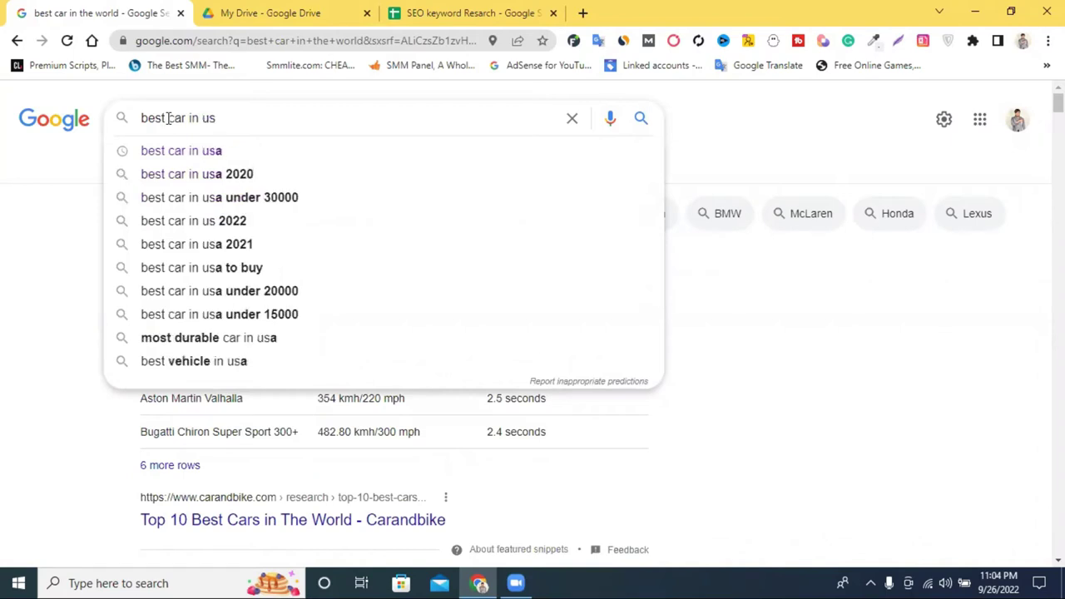
{"action": "left_click", "coordinate": [321, 197]}
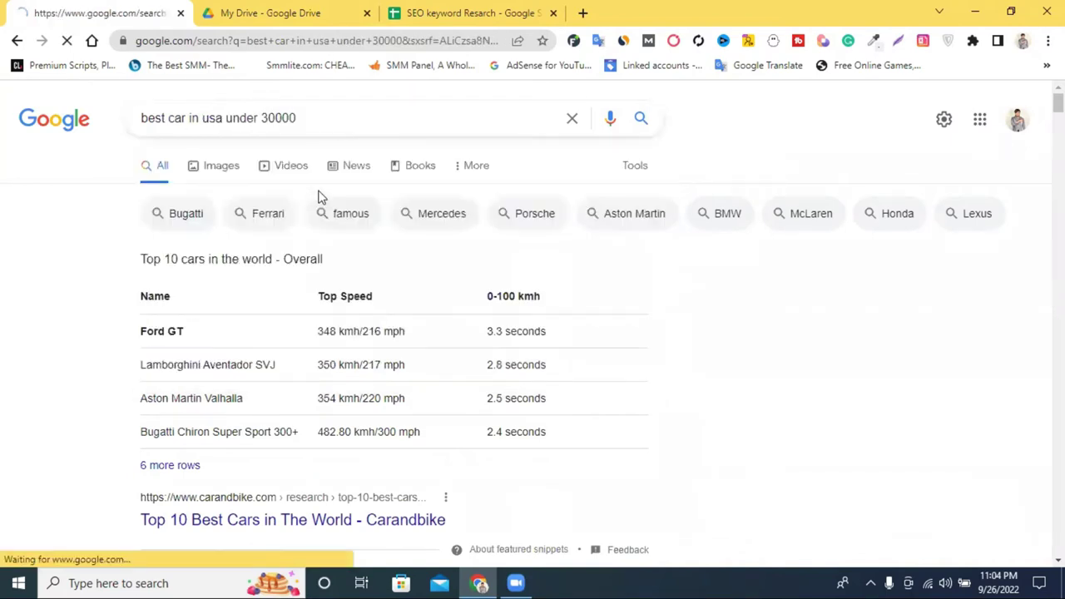
{"action": "triple_click", "coordinate": [249, 118]}
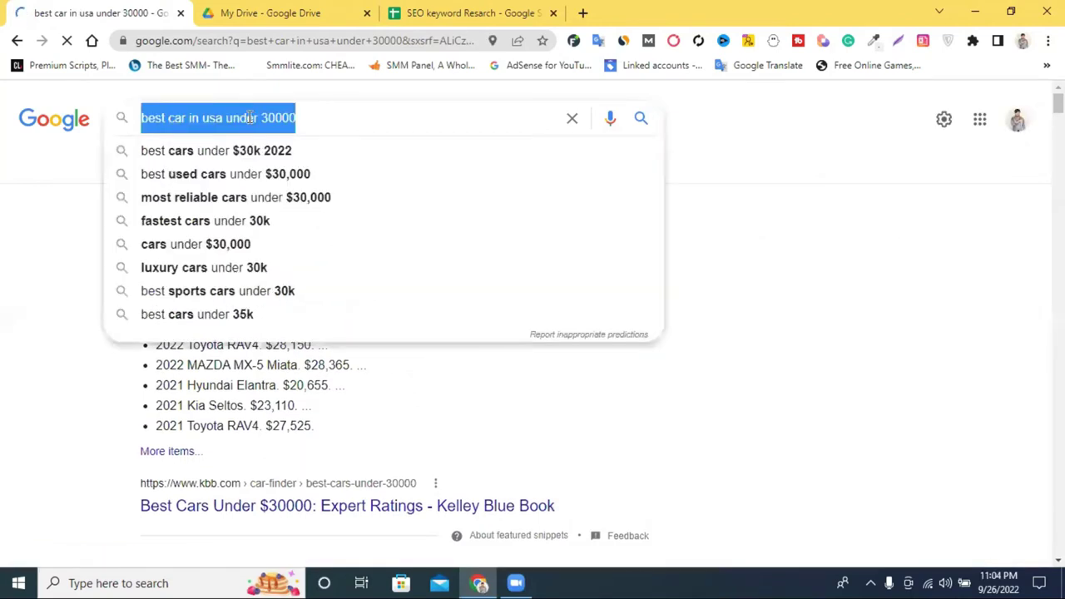
{"action": "right_click", "coordinate": [257, 118]}
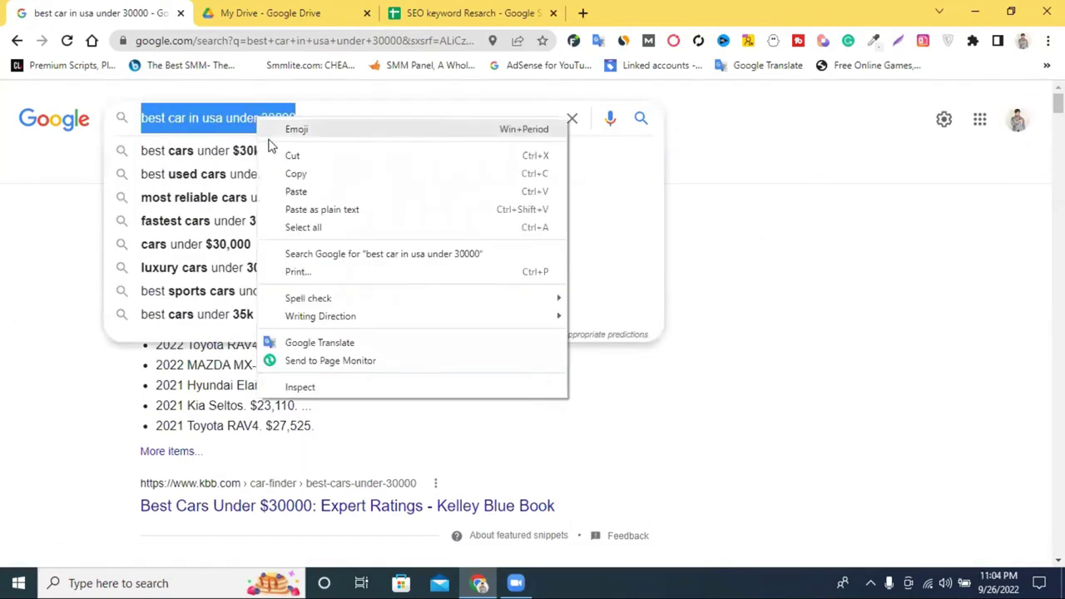
{"action": "left_click", "coordinate": [330, 174]}
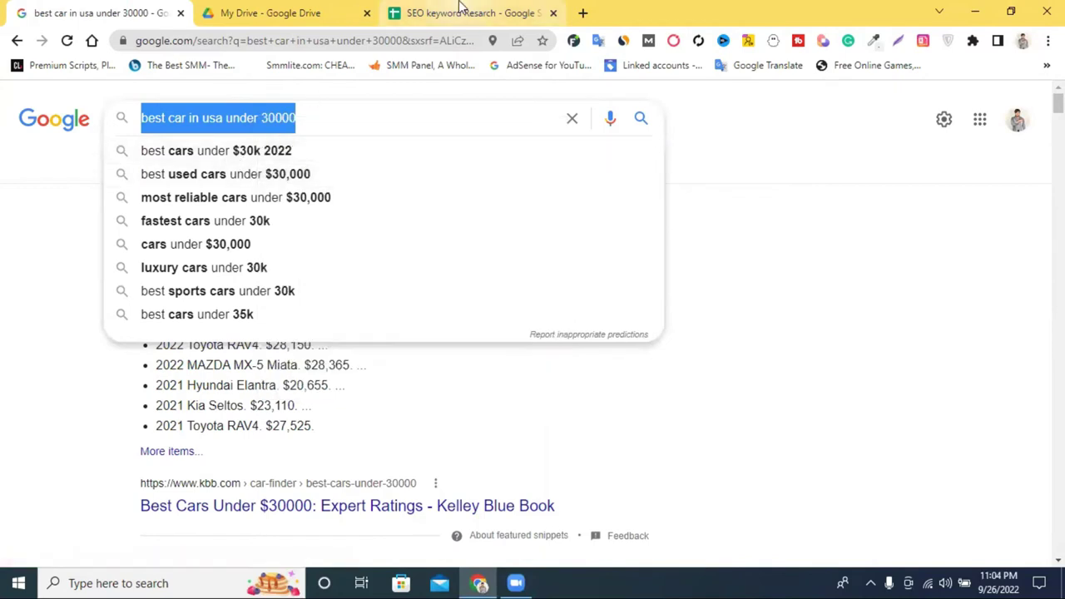
{"action": "left_click", "coordinate": [464, 12]}
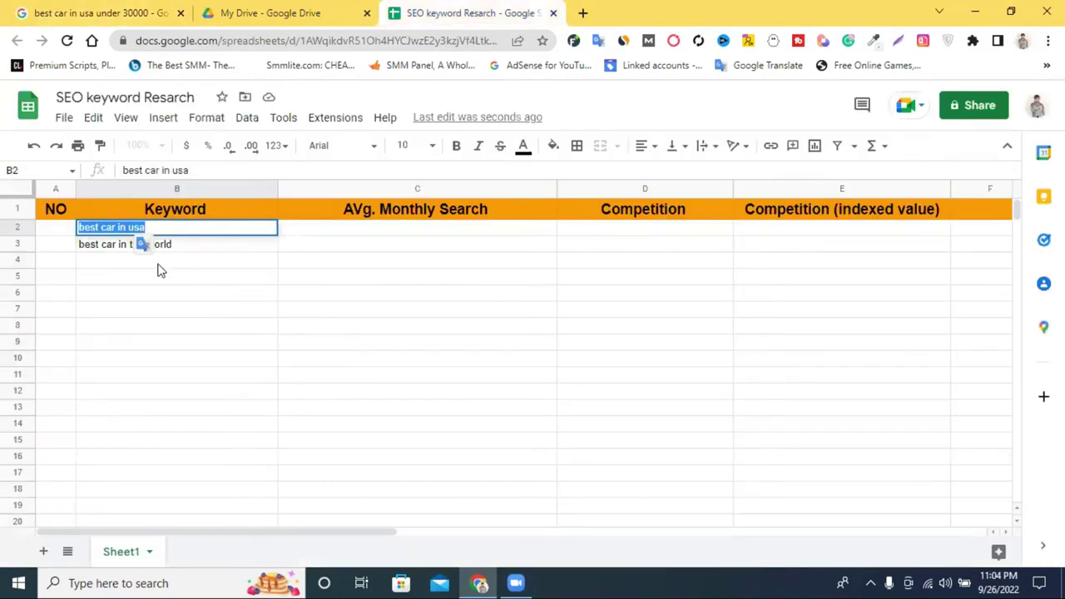
Paste 'best car in usa under 30000' into cell B4.
{"action": "left_click", "coordinate": [159, 263]}
{"action": "right_click", "coordinate": [159, 264]}
{"action": "left_click", "coordinate": [208, 348]}
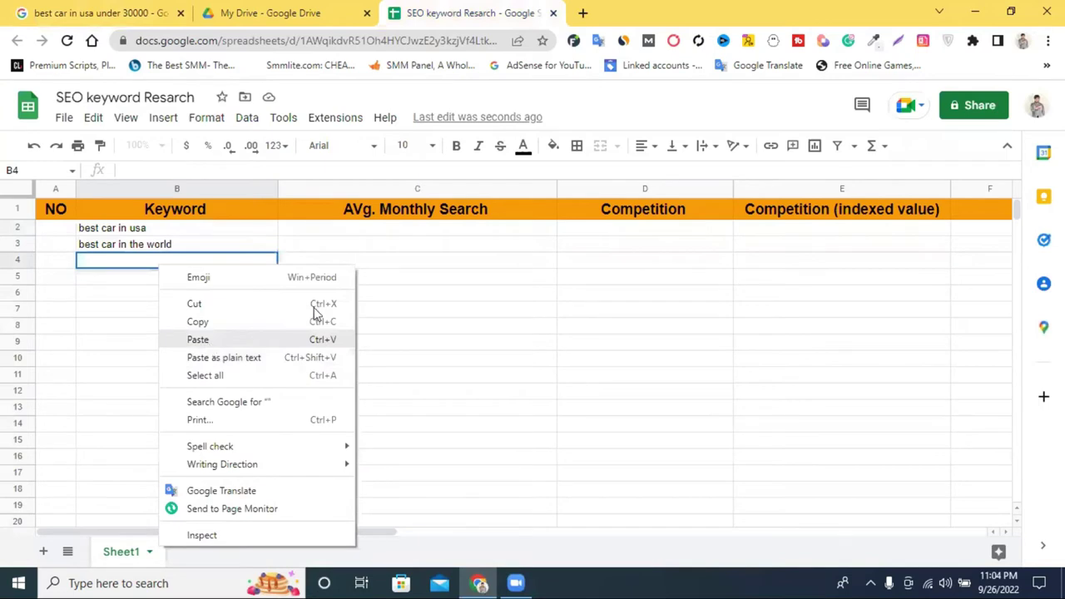
{"action": "left_click", "coordinate": [316, 312]}
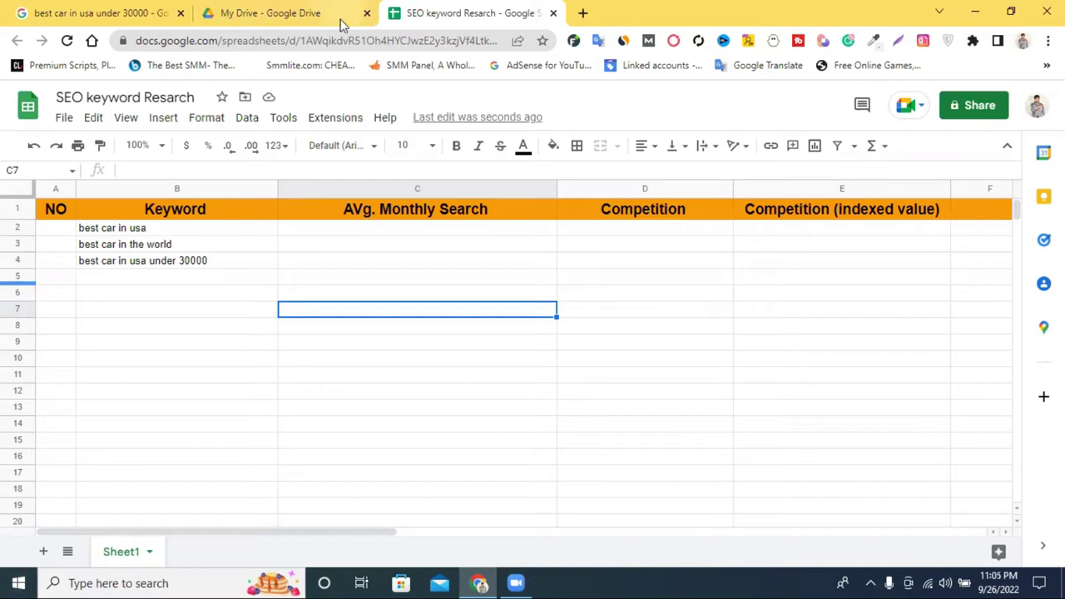
Delete 'under 30000' from the query and search the 'best car in usa 2022' suggestion.
{"action": "left_click", "coordinate": [258, 13]}
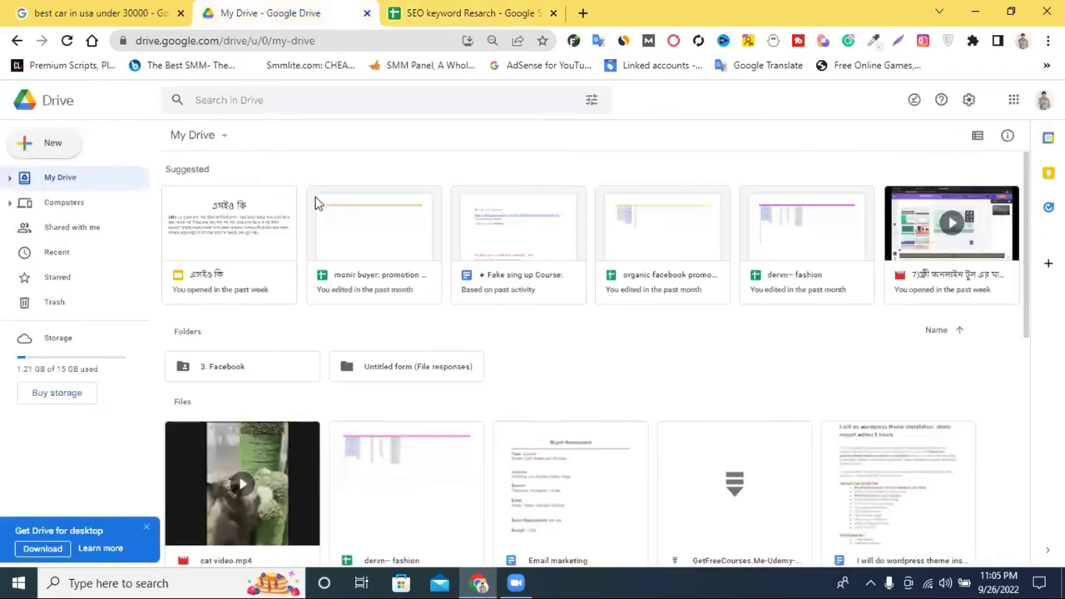
{"action": "left_click", "coordinate": [106, 12]}
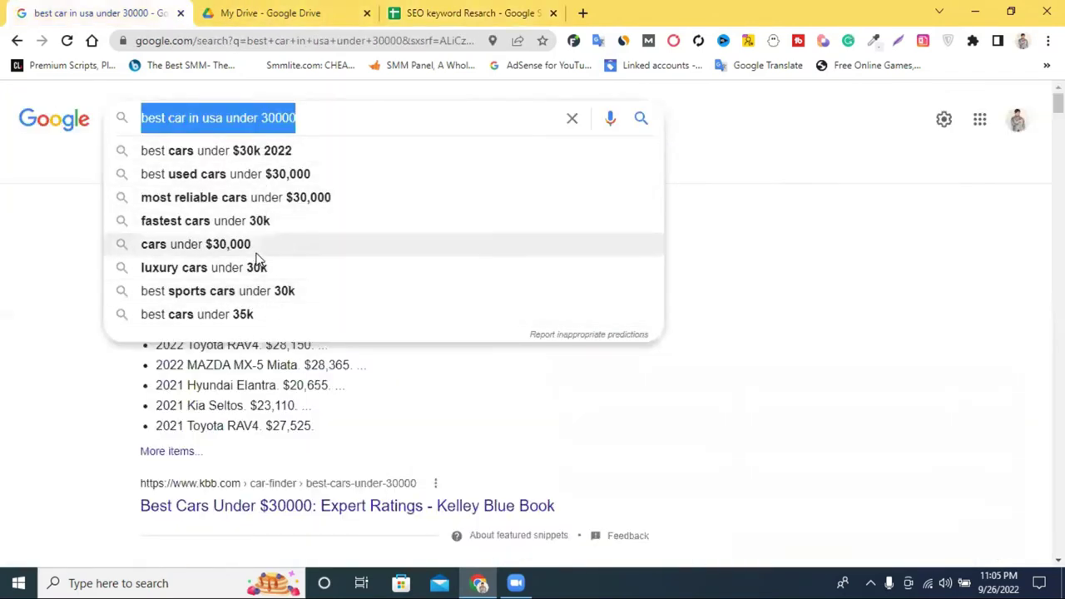
{"action": "left_click", "coordinate": [190, 117]}
{"action": "left_click_drag", "start_coordinate": [296, 117], "coordinate": [228, 117]}
{"action": "key", "text": "BackSpace"}
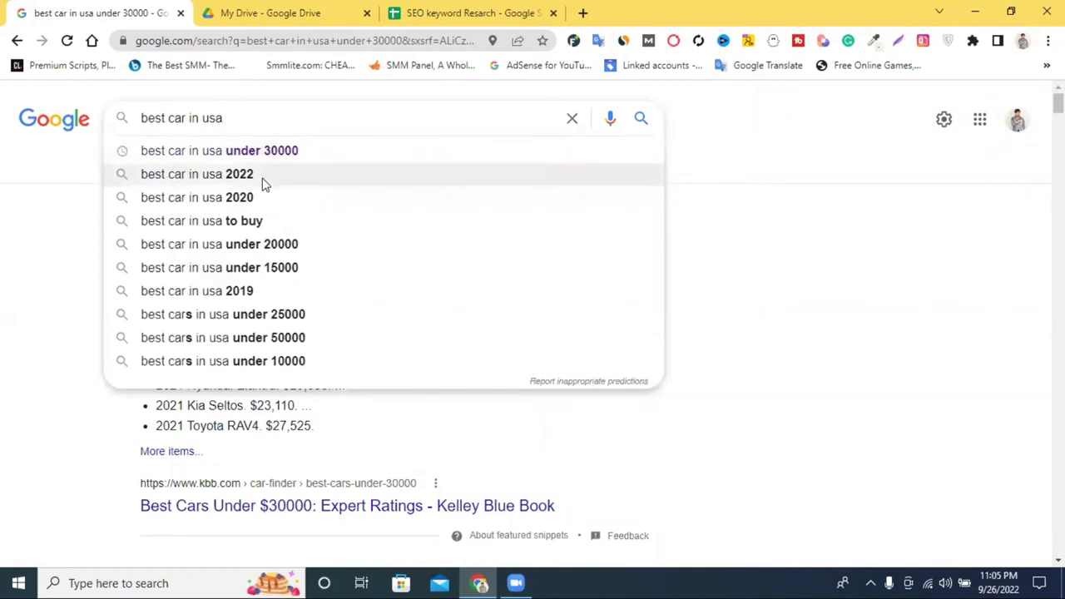
{"action": "left_click", "coordinate": [264, 176]}
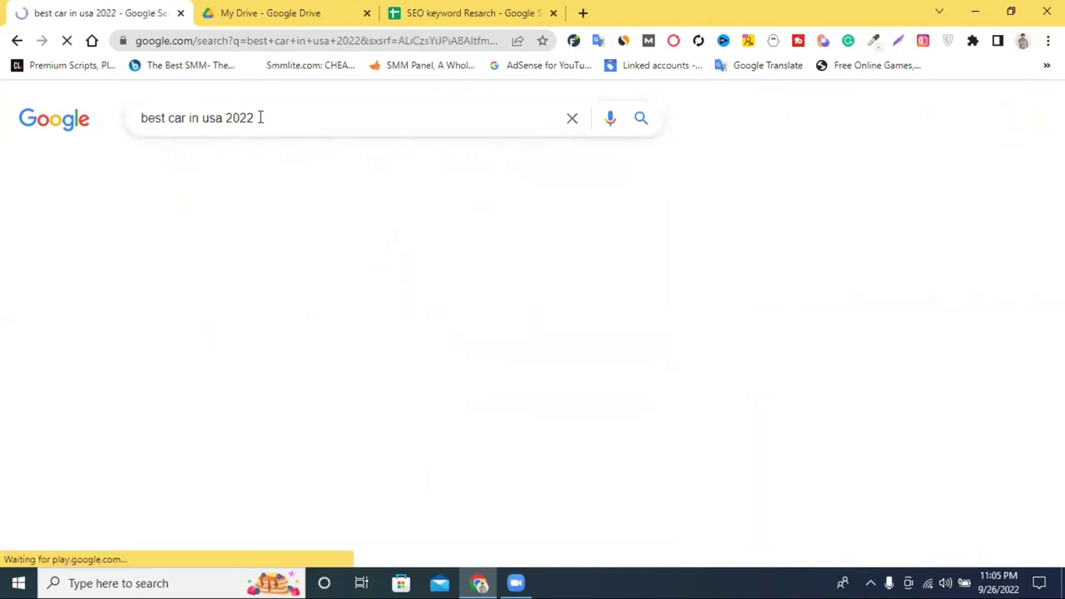
Copy the 'best car in usa 2022' query into cell B5 of the keyword sheet.
{"action": "triple_click", "coordinate": [260, 117]}
{"action": "right_click", "coordinate": [260, 119]}
{"action": "left_click", "coordinate": [330, 174]}
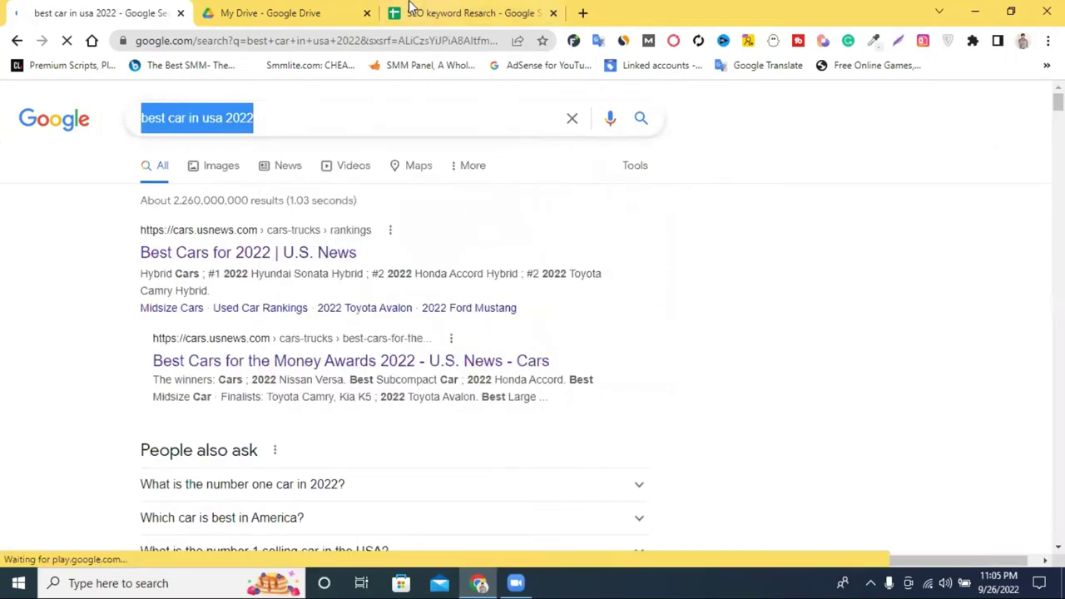
{"action": "left_click", "coordinate": [466, 12]}
{"action": "double_click", "coordinate": [186, 279]}
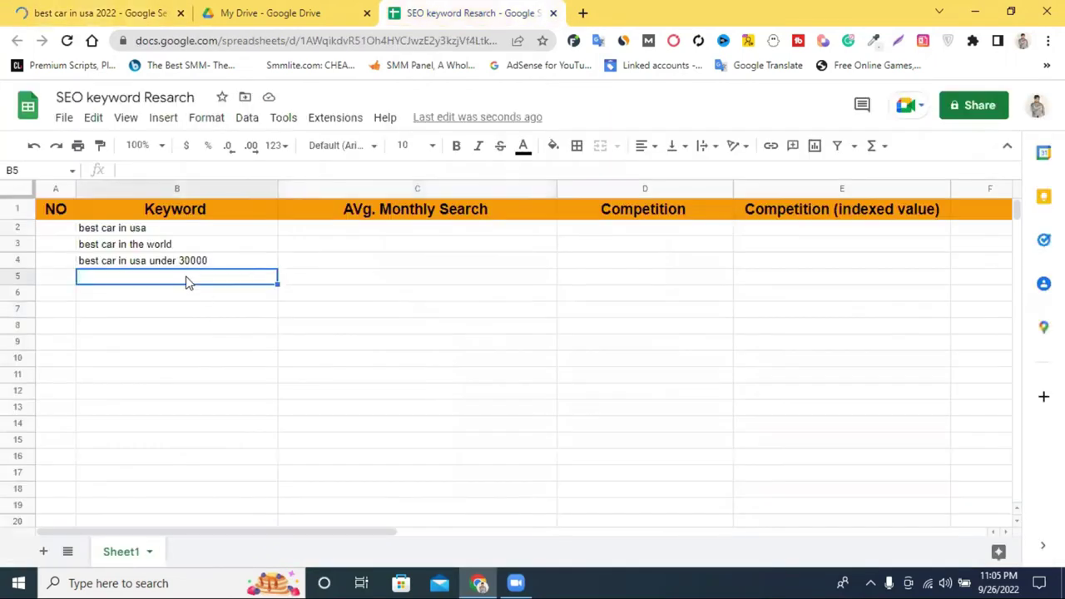
{"action": "right_click", "coordinate": [187, 281]}
{"action": "left_click", "coordinate": [226, 399]}
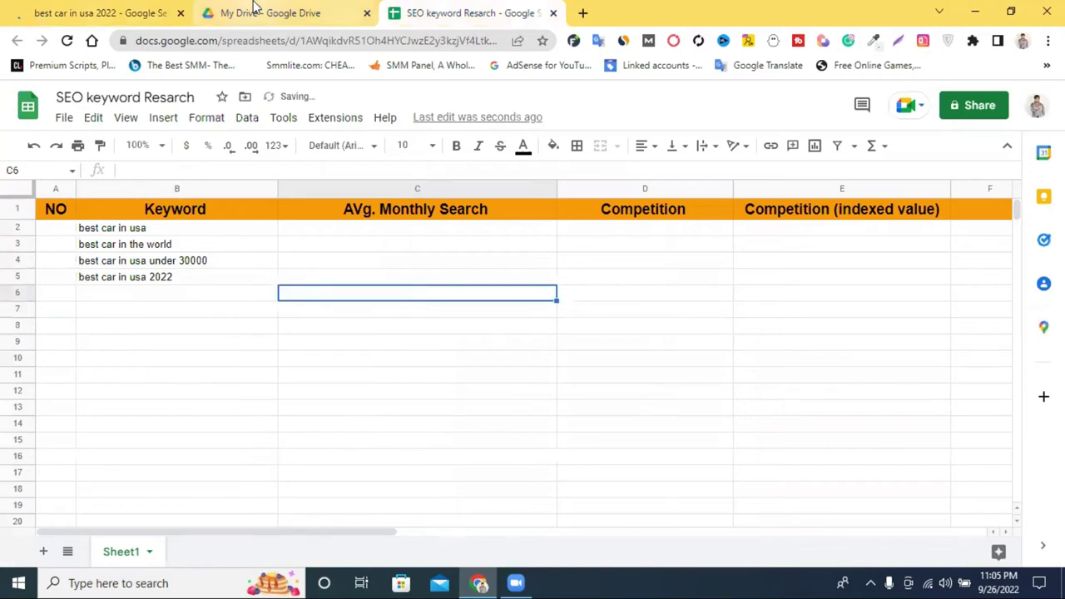
{"action": "left_click", "coordinate": [255, 13]}
{"action": "left_click", "coordinate": [83, 13]}
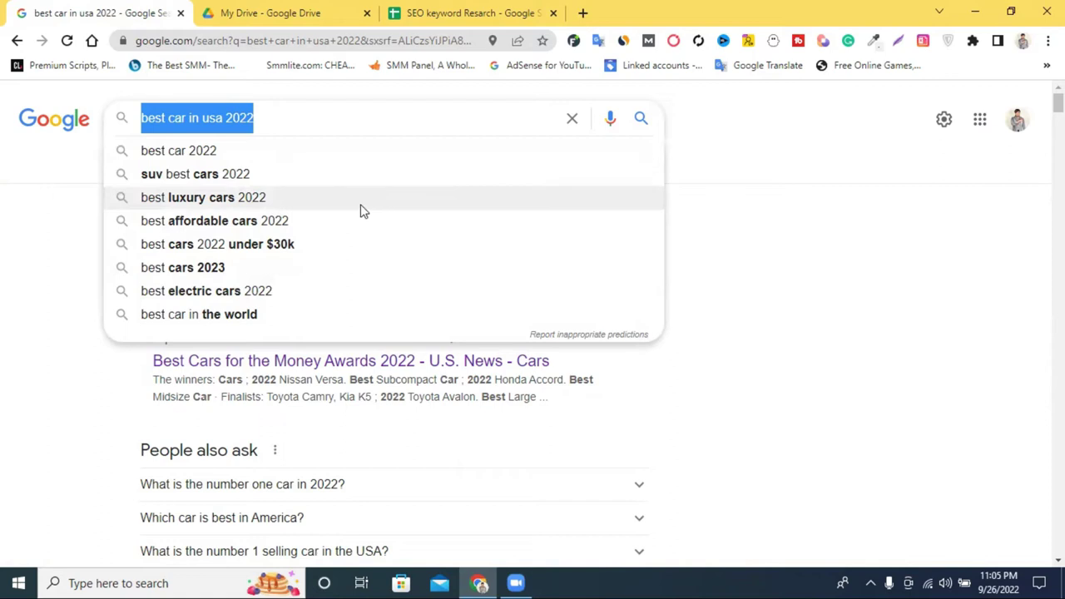
Remove '2022' from the query and search 'best car in usa'.
{"action": "left_click", "coordinate": [874, 272]}
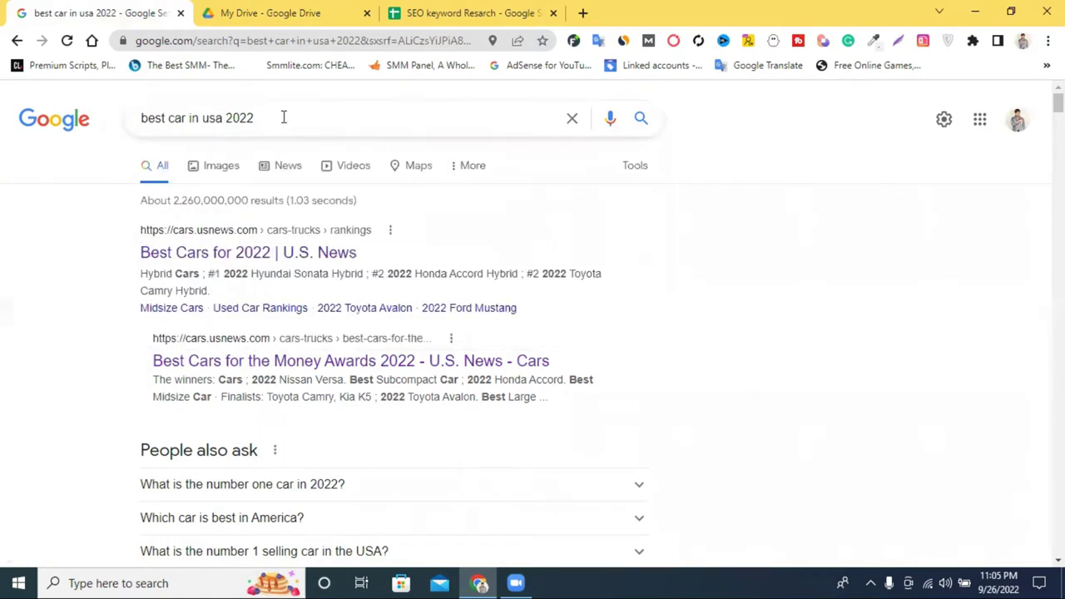
{"action": "left_click_drag", "start_coordinate": [283, 117], "coordinate": [225, 118]}
{"action": "key", "text": "Return"}
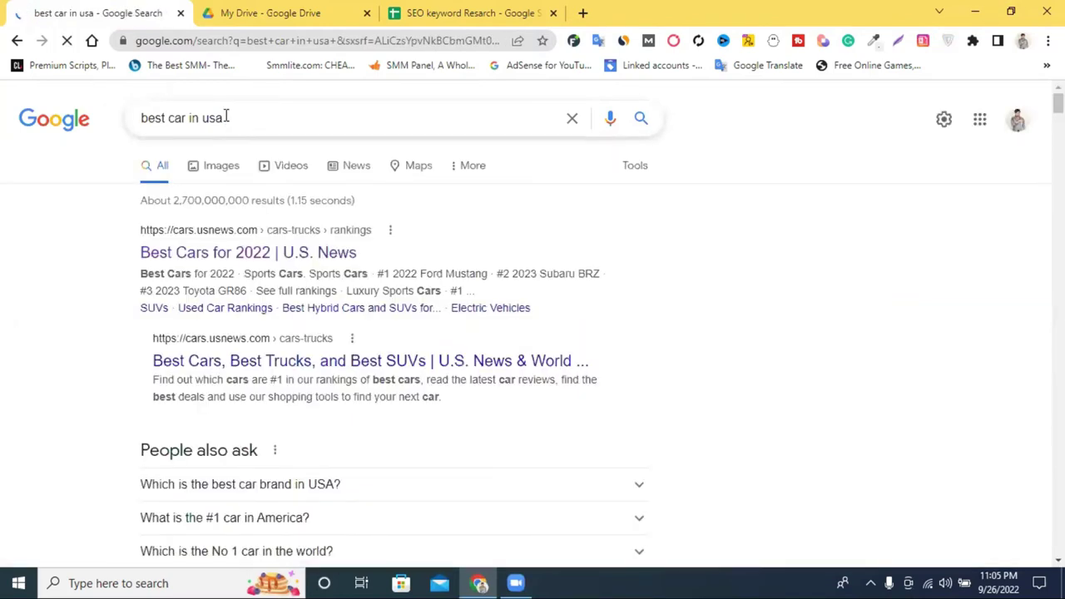
Scroll down to Related searches and select 'best cars to buy used'.
{"action": "scroll", "coordinate": [452, 245], "scroll_direction": "down", "scroll_amount": 15}
{"action": "scroll", "coordinate": [458, 283], "scroll_direction": "down", "scroll_amount": 20}
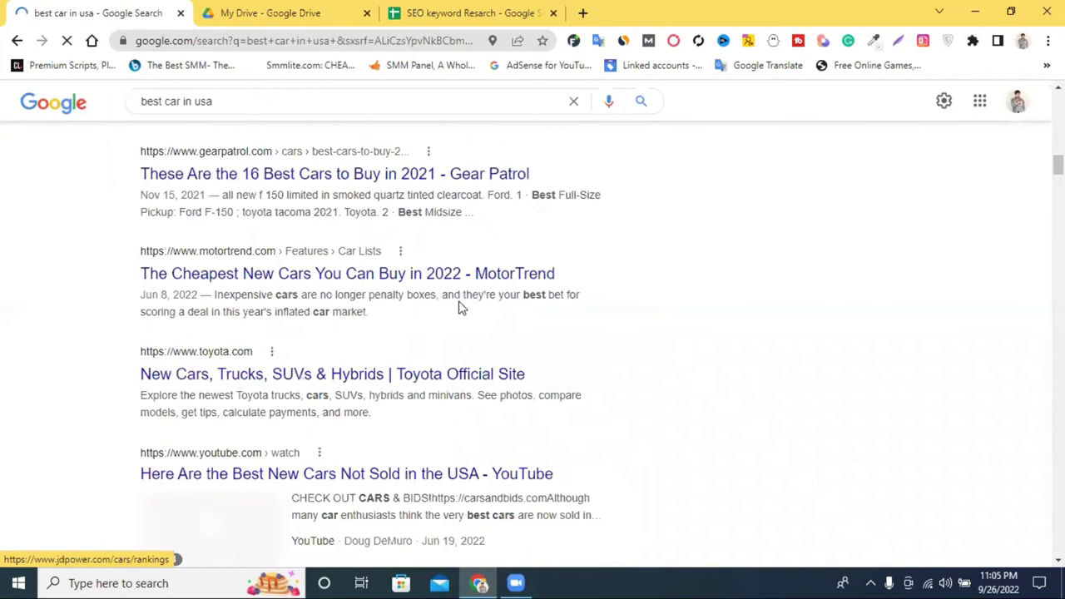
{"action": "scroll", "coordinate": [516, 250], "scroll_direction": "down", "scroll_amount": 20}
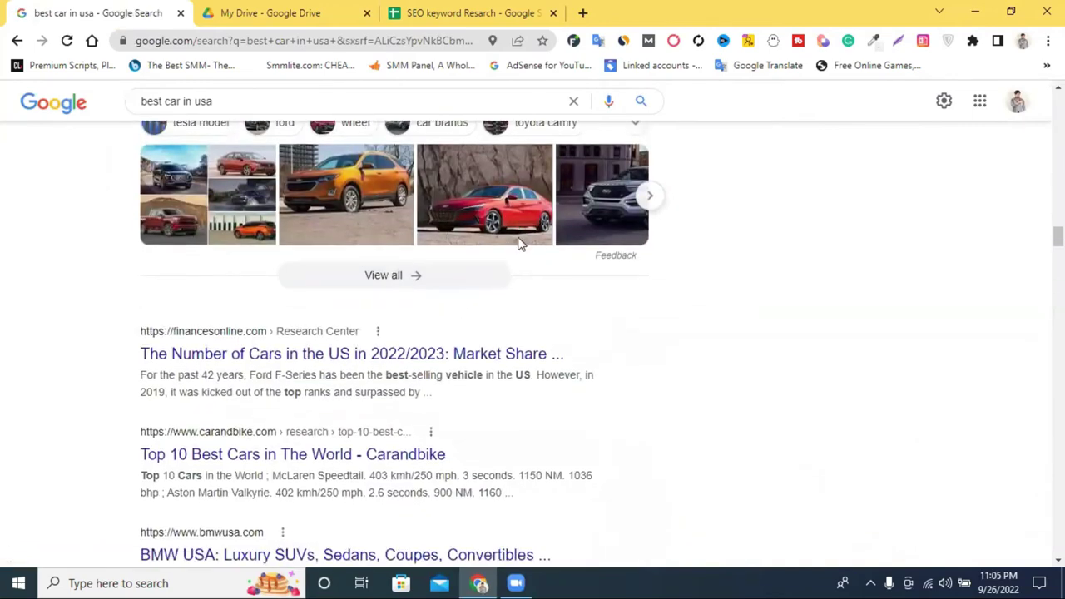
{"action": "scroll", "coordinate": [555, 248], "scroll_direction": "down", "scroll_amount": 20}
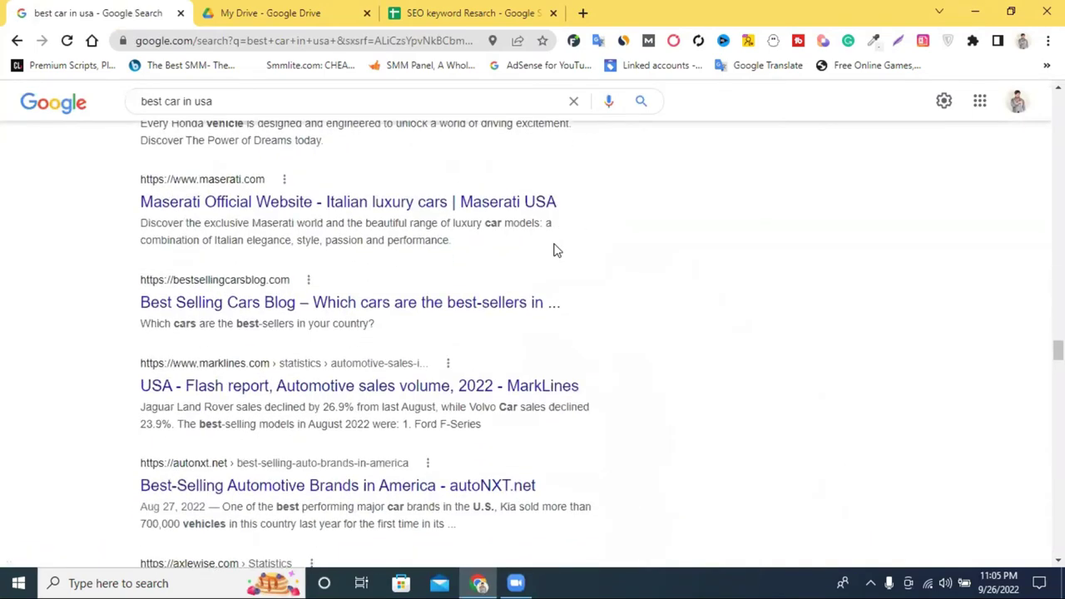
{"action": "scroll", "coordinate": [556, 248], "scroll_direction": "down", "scroll_amount": 20}
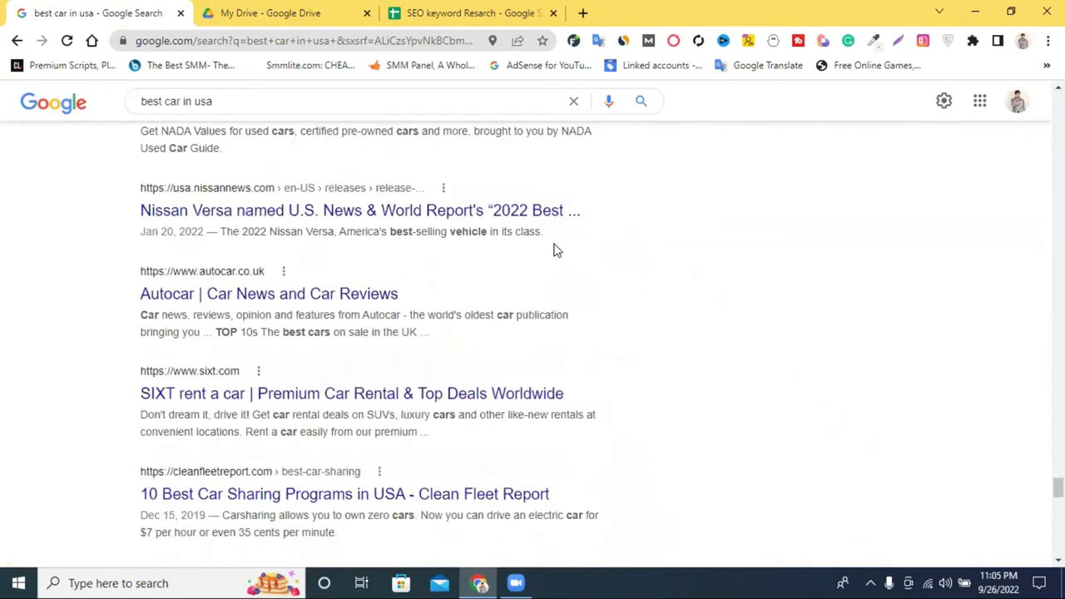
{"action": "scroll", "coordinate": [556, 248], "scroll_direction": "up", "scroll_amount": 2}
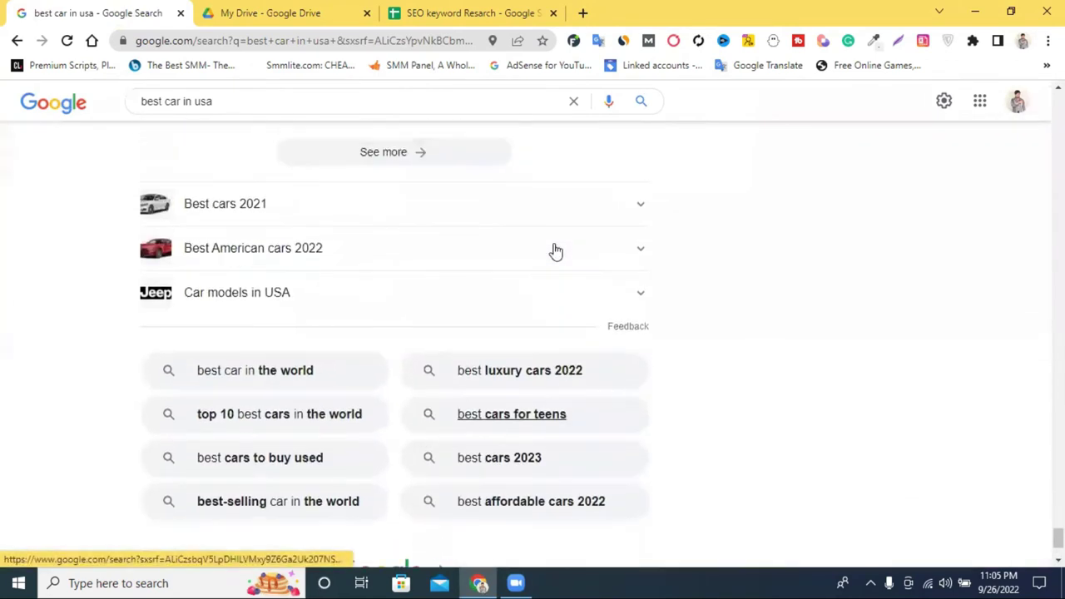
{"action": "scroll", "coordinate": [555, 248], "scroll_direction": "down", "scroll_amount": 2}
{"action": "scroll", "coordinate": [557, 250], "scroll_direction": "up", "scroll_amount": 4}
{"action": "scroll", "coordinate": [563, 253], "scroll_direction": "down", "scroll_amount": 3}
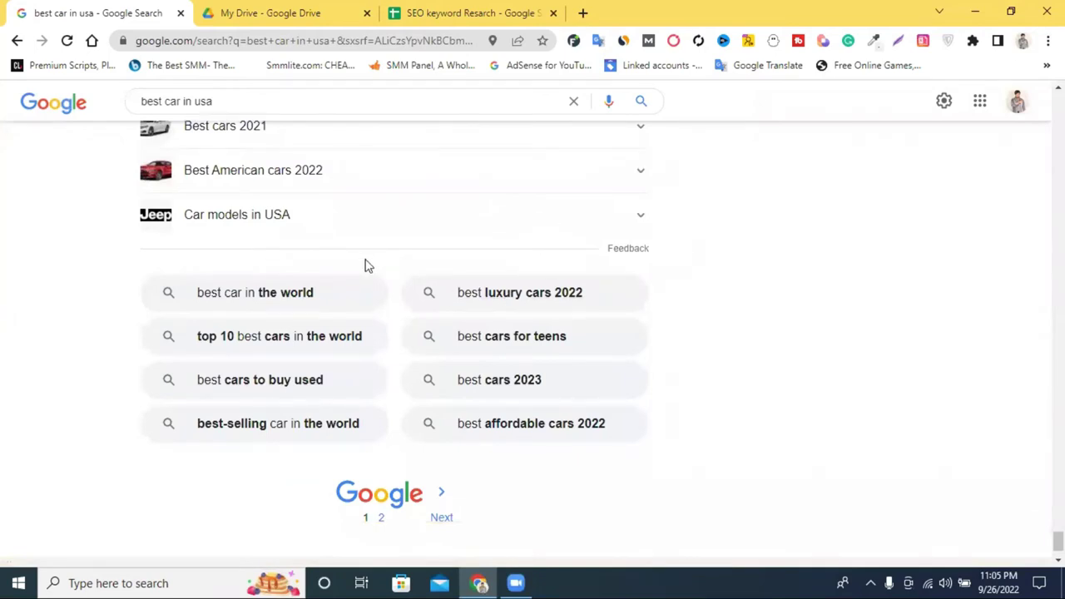
{"action": "scroll", "coordinate": [366, 264], "scroll_direction": "up", "scroll_amount": 1}
{"action": "scroll", "coordinate": [375, 242], "scroll_direction": "down", "scroll_amount": 2}
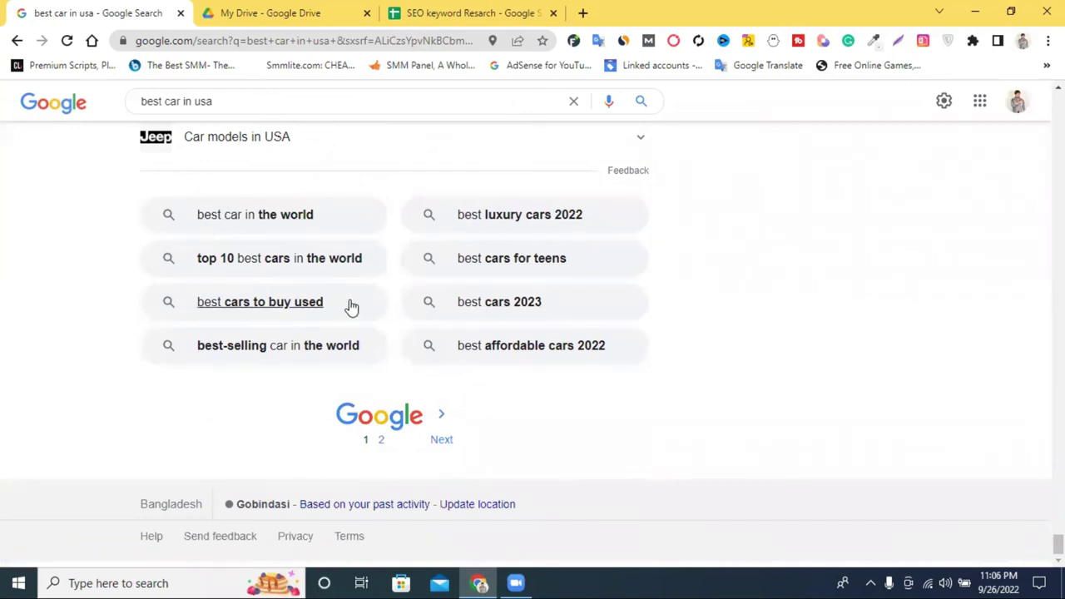
{"action": "left_click_drag", "start_coordinate": [119, 304], "coordinate": [325, 302]}
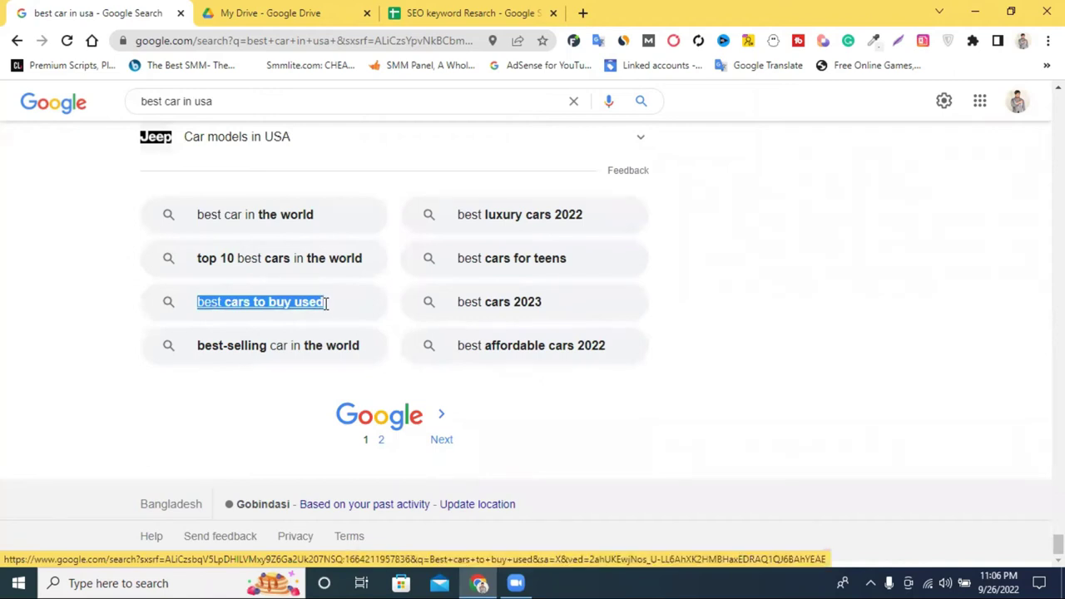
Paste 'best cars to buy used' into cell B6 and correct the entry.
{"action": "left_click", "coordinate": [444, 8]}
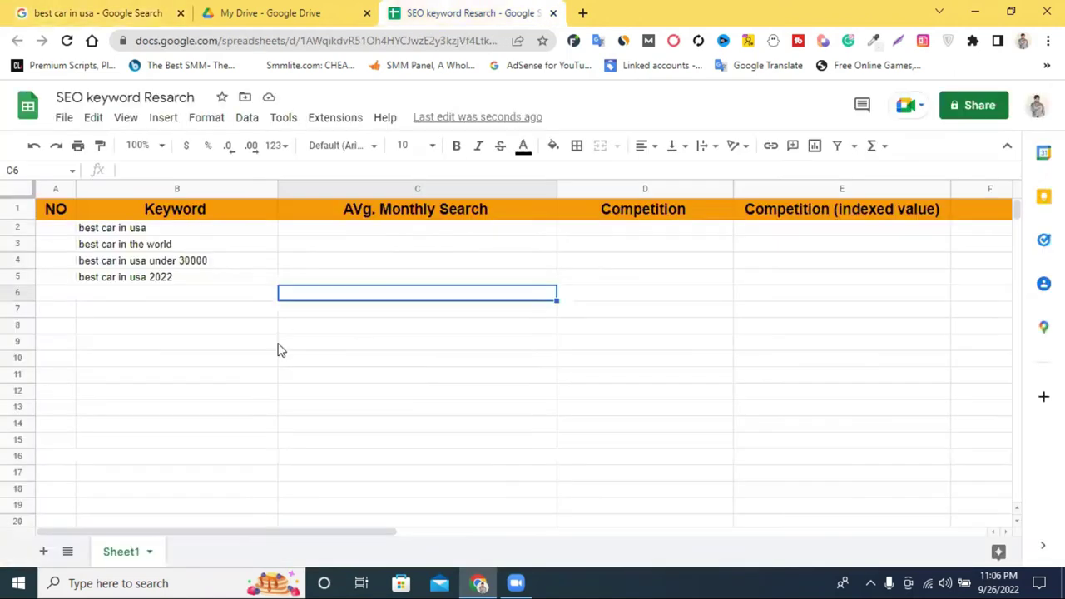
{"action": "left_click", "coordinate": [164, 297]}
{"action": "key", "text": "ctrl+v"}
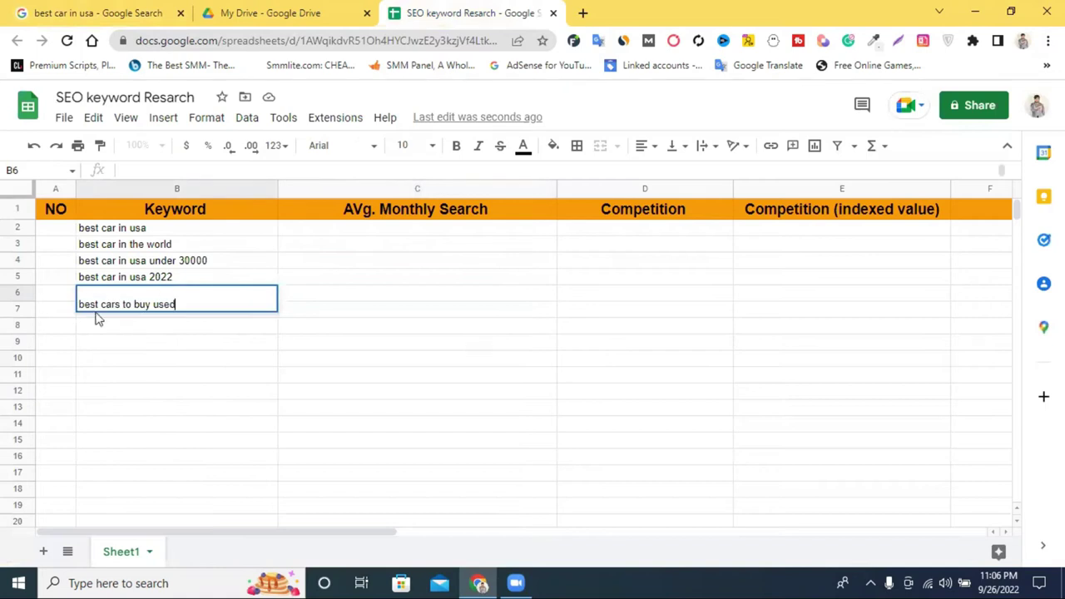
{"action": "left_click", "coordinate": [430, 321]}
{"action": "left_click", "coordinate": [135, 295]}
{"action": "double_click", "coordinate": [131, 293]}
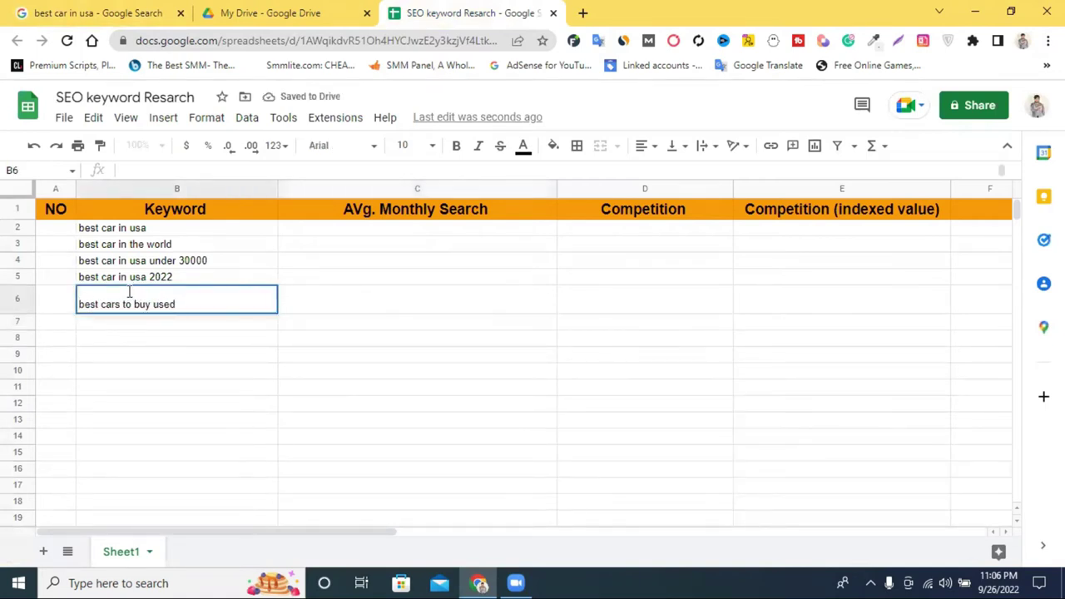
{"action": "left_click", "coordinate": [363, 309]}
Copy the related search 'best-selling car in the world' into cell B7.
{"action": "left_click", "coordinate": [263, 7]}
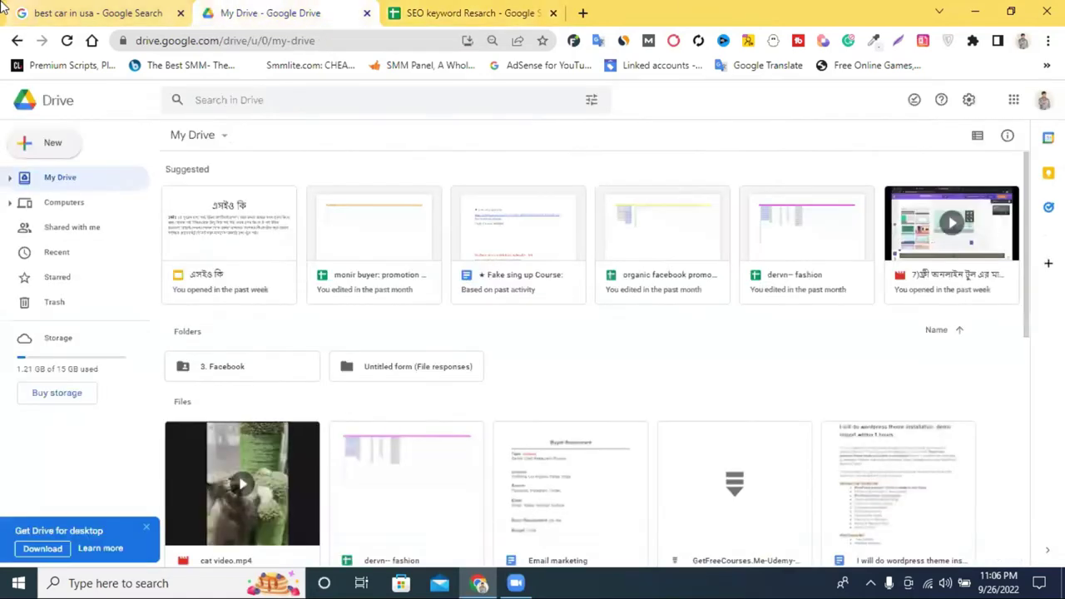
{"action": "left_click", "coordinate": [91, 13]}
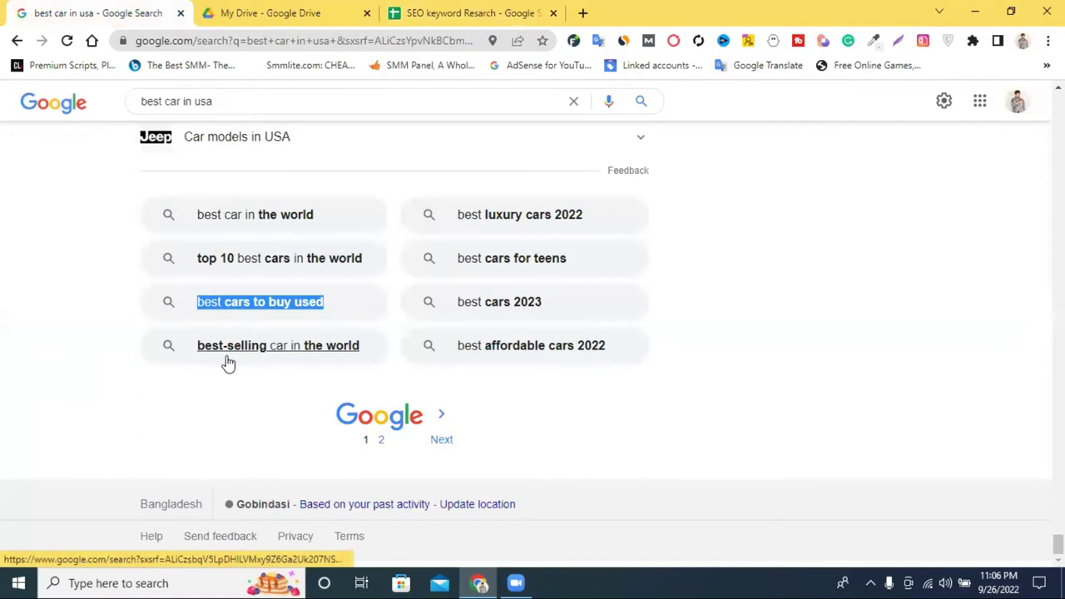
{"action": "left_click", "coordinate": [346, 345]}
{"action": "left_click_drag", "start_coordinate": [346, 345], "coordinate": [195, 347]}
{"action": "key", "text": "ctrl+c"}
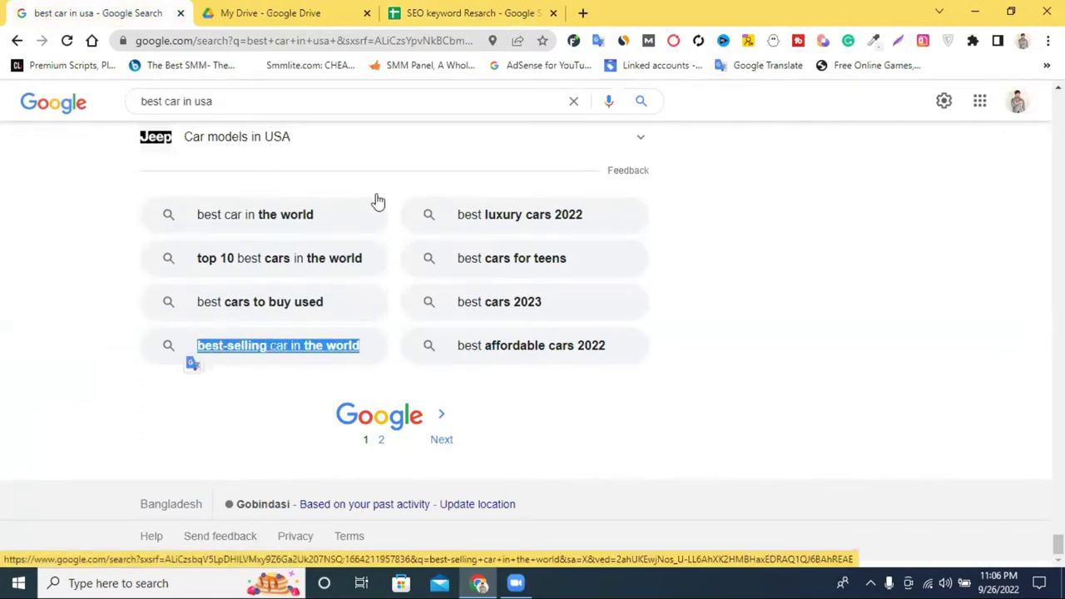
{"action": "left_click", "coordinate": [466, 12]}
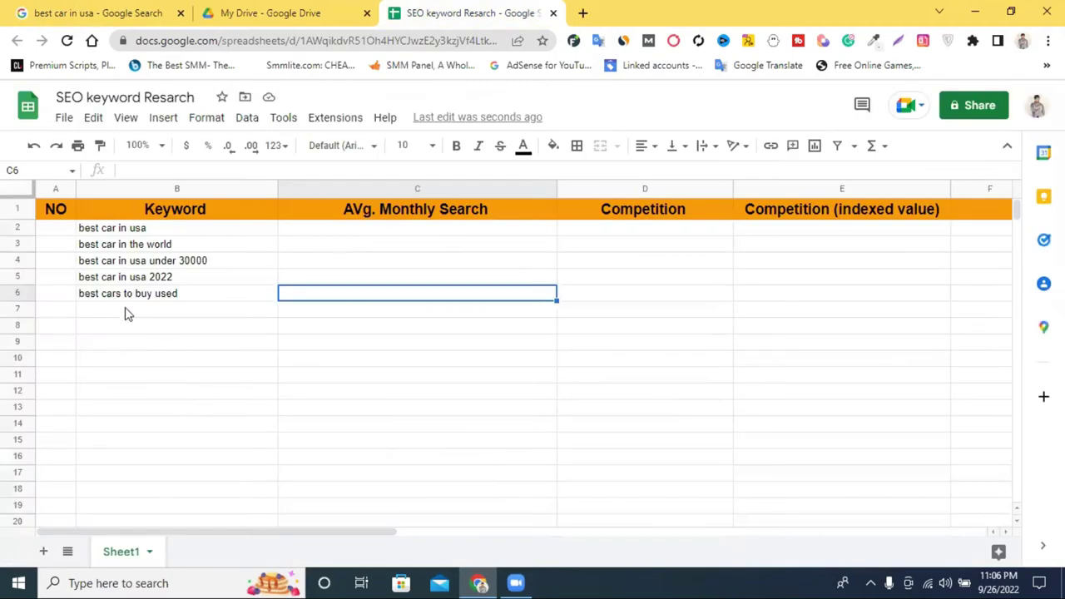
{"action": "left_click", "coordinate": [126, 310]}
{"action": "key", "text": "ctrl+v"}
{"action": "left_click", "coordinate": [195, 353]}
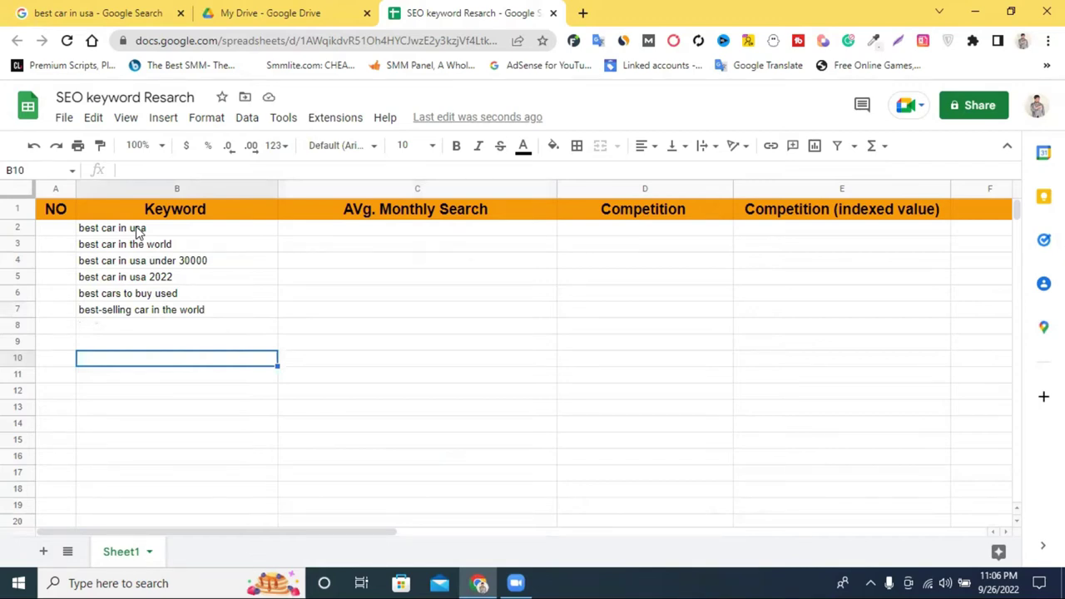
Copy the related search 'best luxury cars 2022' into cell B8.
{"action": "left_click", "coordinate": [142, 10]}
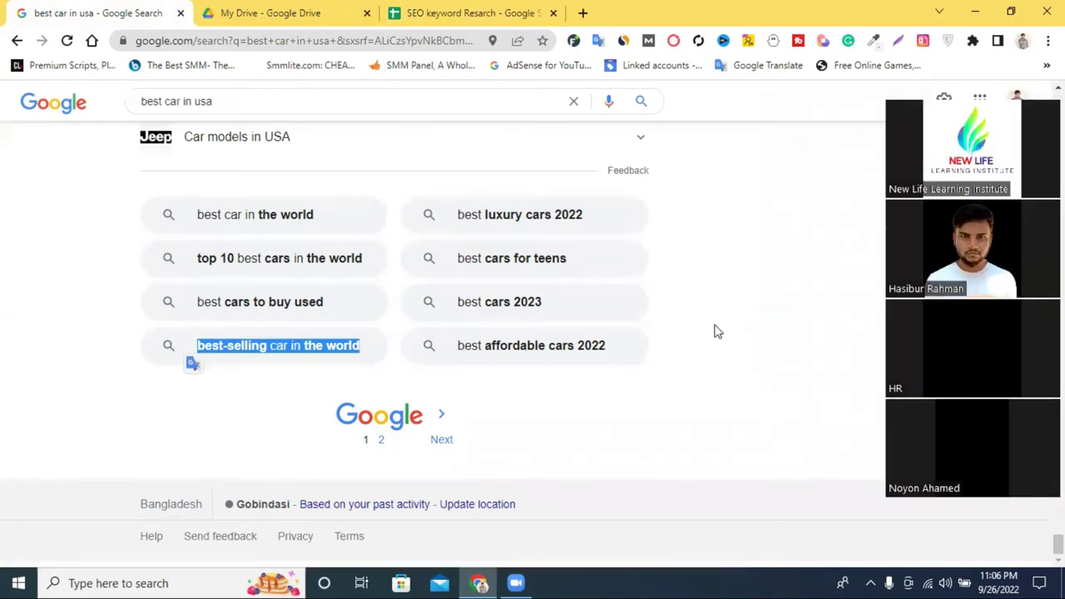
{"action": "left_click", "coordinate": [557, 206]}
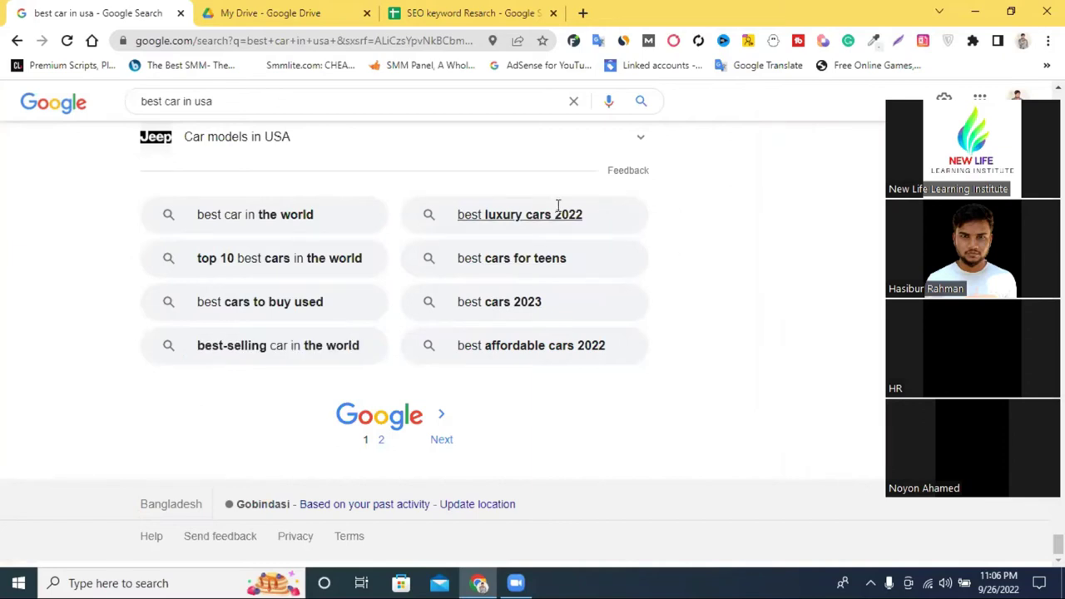
{"action": "left_click_drag", "start_coordinate": [583, 210], "coordinate": [465, 209]}
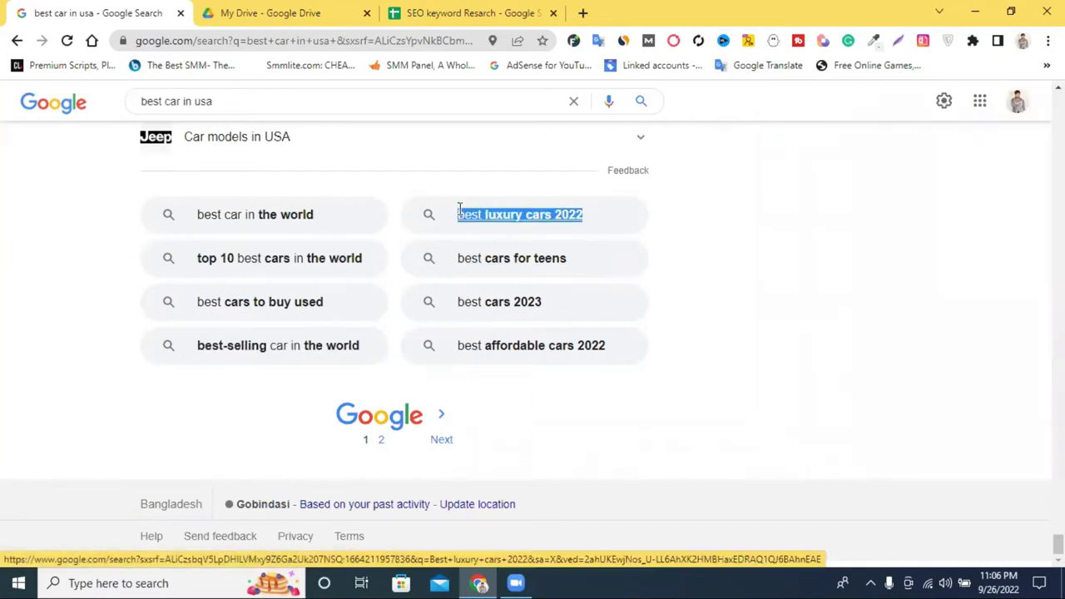
{"action": "left_click", "coordinate": [466, 13]}
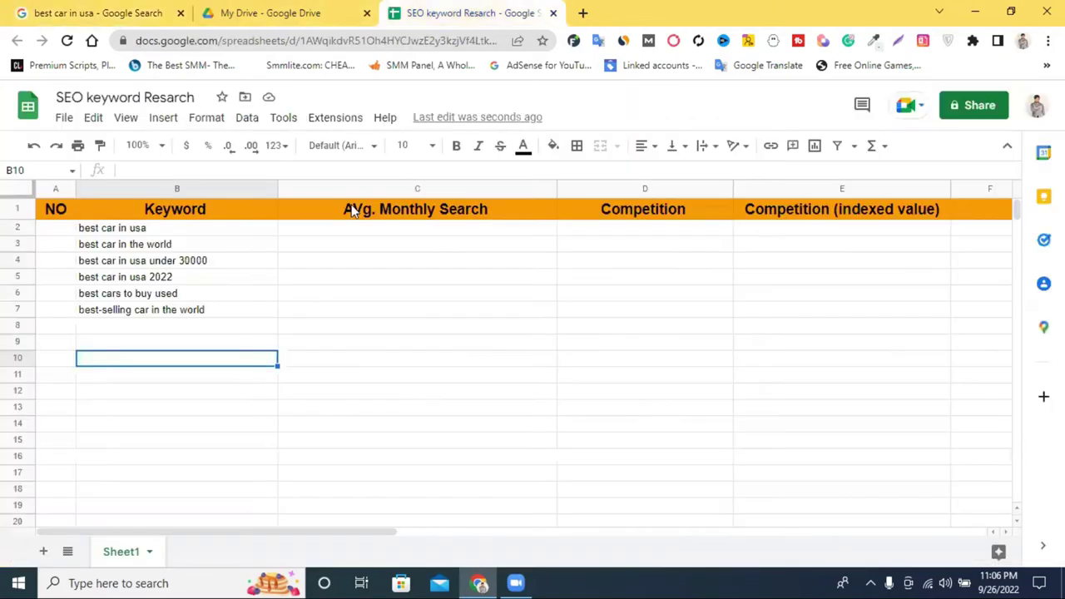
{"action": "double_click", "coordinate": [138, 325]}
{"action": "type", "text": "best luxury cars 2022"}
{"action": "key", "text": "Tab"}
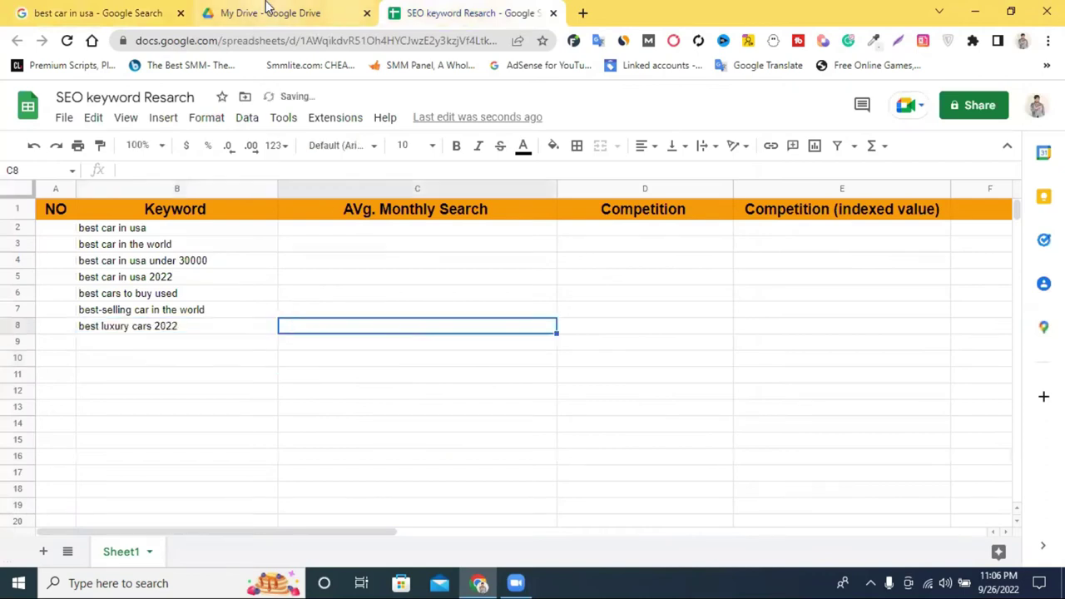
{"action": "left_click", "coordinate": [90, 10]}
{"action": "scroll", "coordinate": [299, 233], "scroll_direction": "up", "scroll_amount": 5}
Search the 'best car in usa 2022' suggestion from the search box.
{"action": "scroll", "coordinate": [285, 202], "scroll_direction": "up", "scroll_amount": 10}
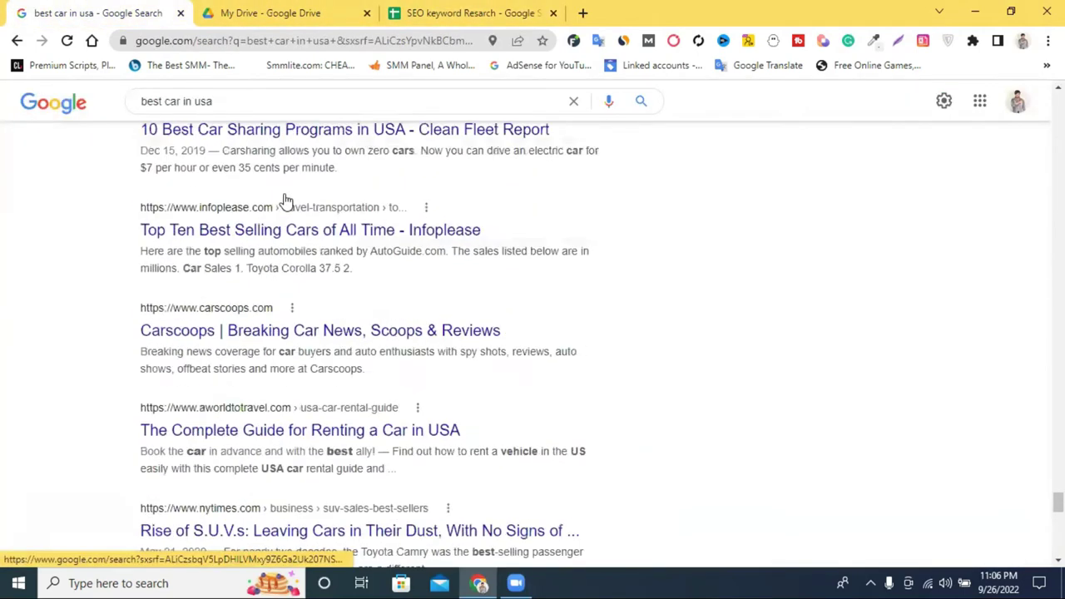
{"action": "left_click", "coordinate": [264, 101]}
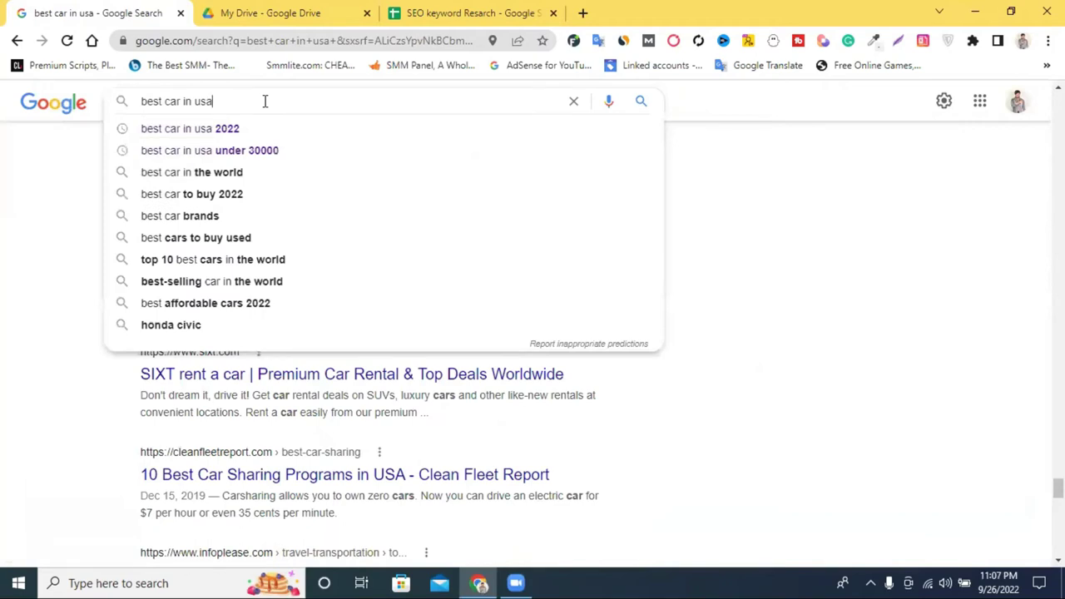
{"action": "left_click", "coordinate": [257, 129]}
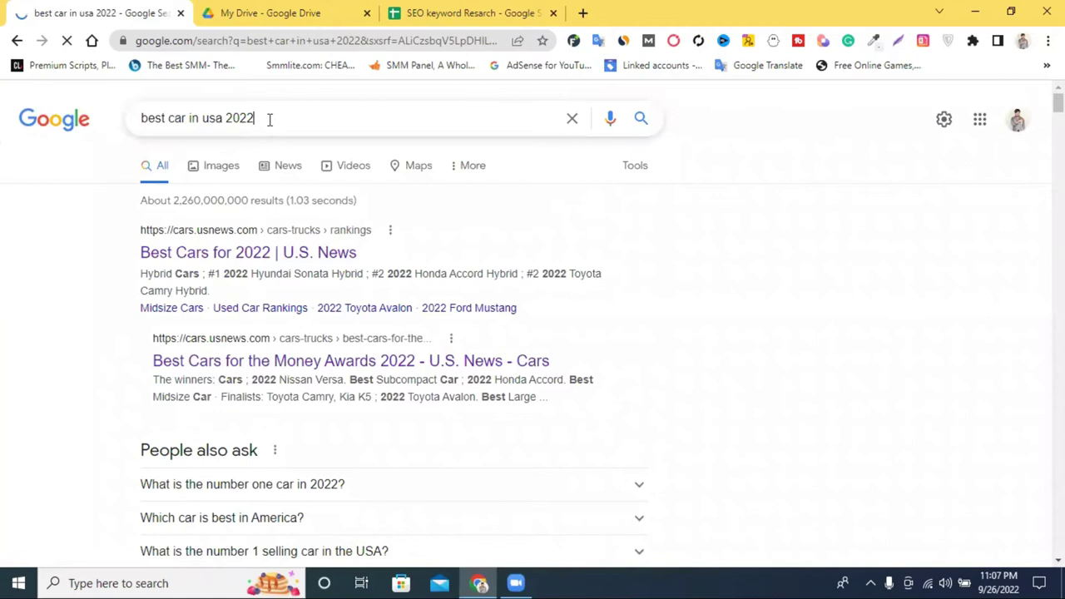
{"action": "triple_click", "coordinate": [269, 119]}
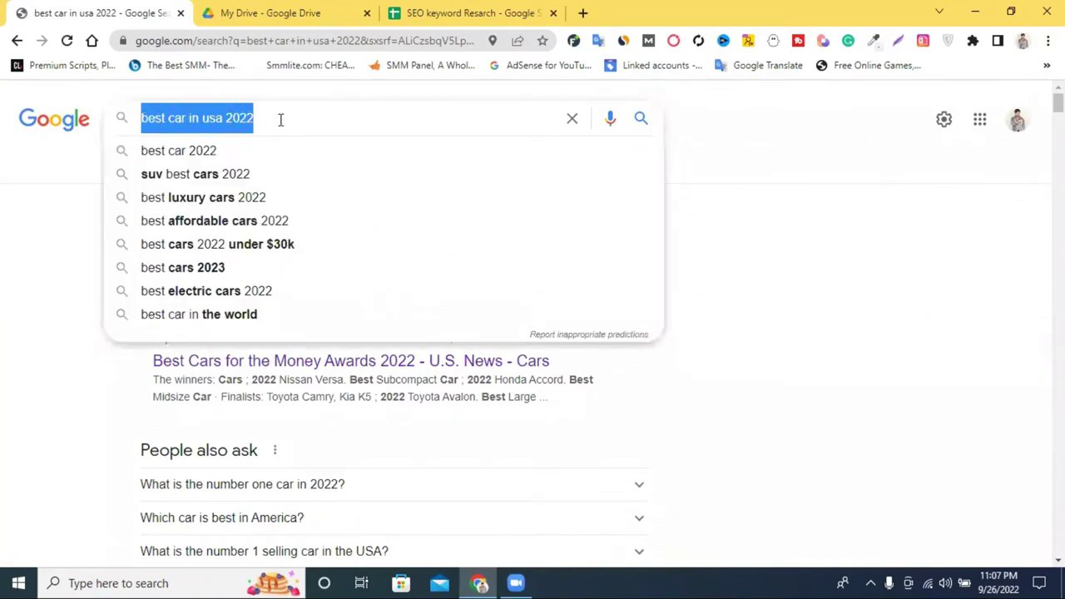
{"action": "left_click", "coordinate": [278, 119]}
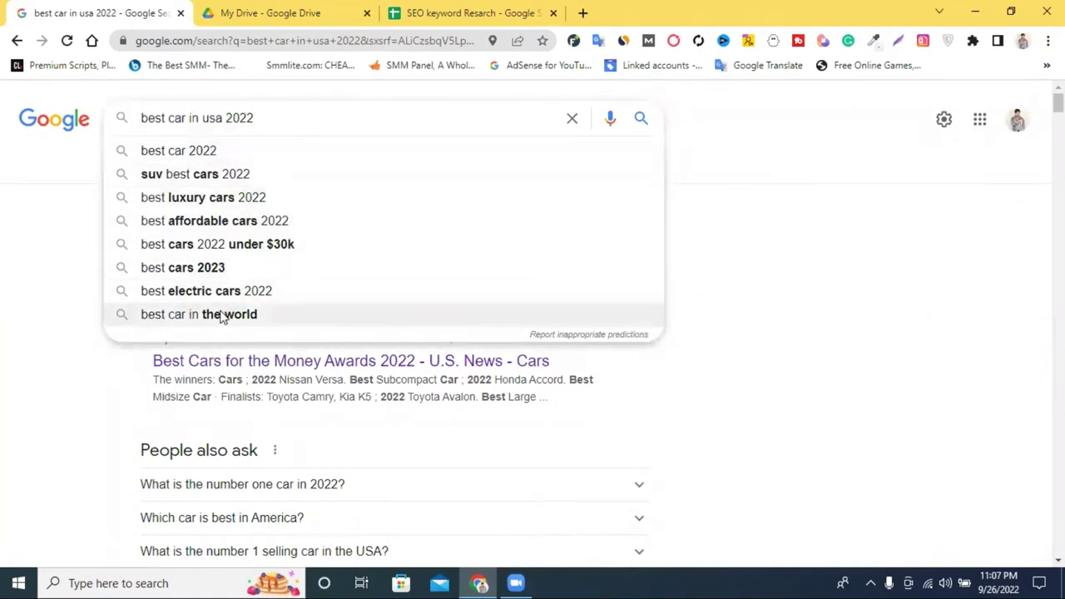
Review the 2022 results, then trim '2022' to leave 'best car in usa'.
{"action": "scroll", "coordinate": [53, 254], "scroll_direction": "down", "scroll_amount": 8}
{"action": "scroll", "coordinate": [73, 254], "scroll_direction": "down", "scroll_amount": 15}
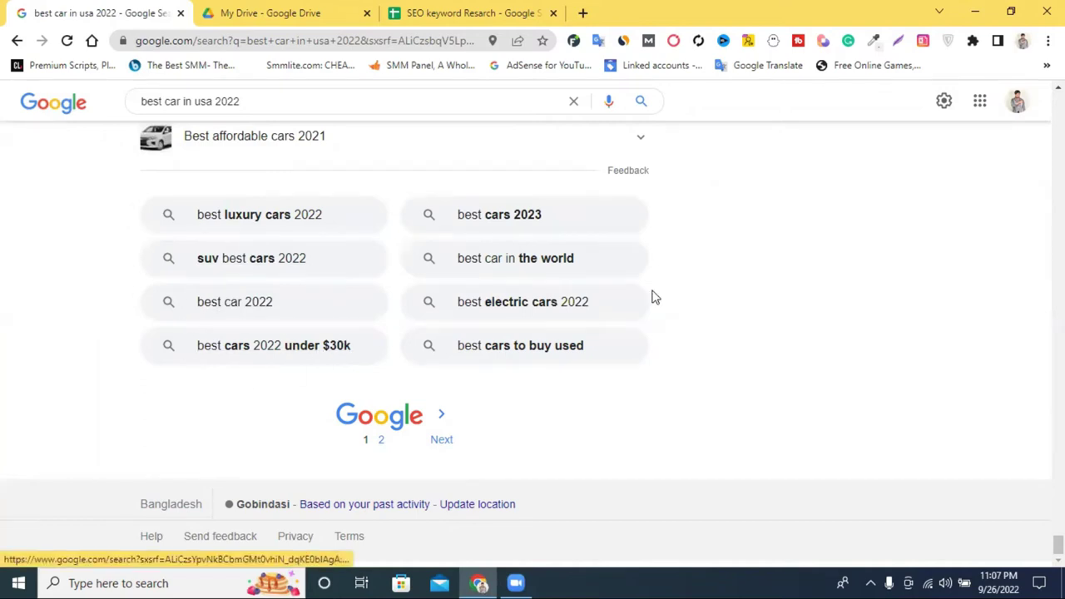
{"action": "scroll", "coordinate": [638, 230], "scroll_direction": "up", "scroll_amount": 15}
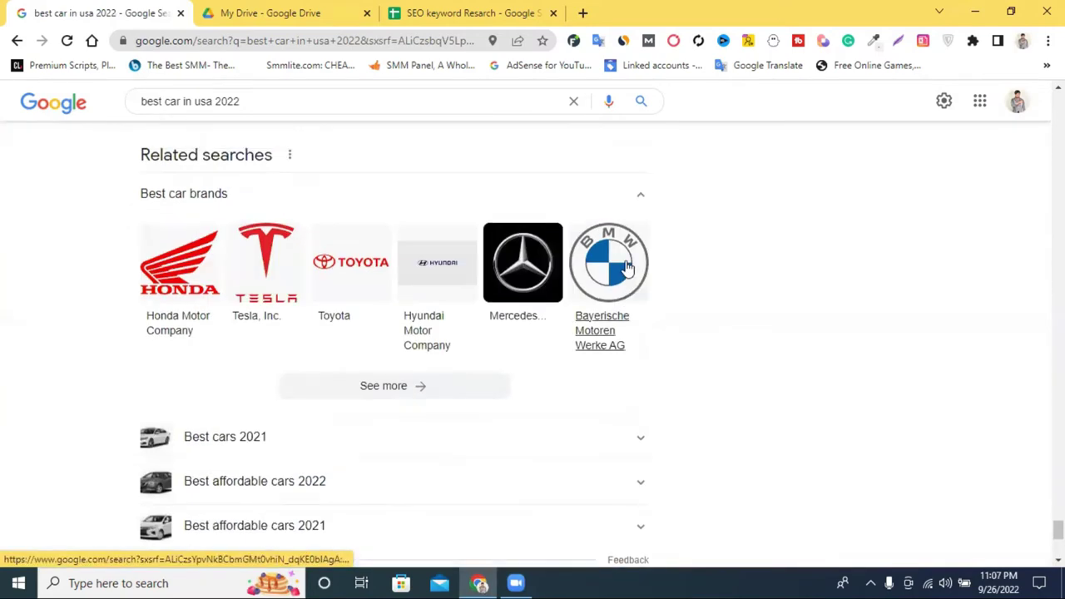
{"action": "scroll", "coordinate": [416, 265], "scroll_direction": "up", "scroll_amount": 15}
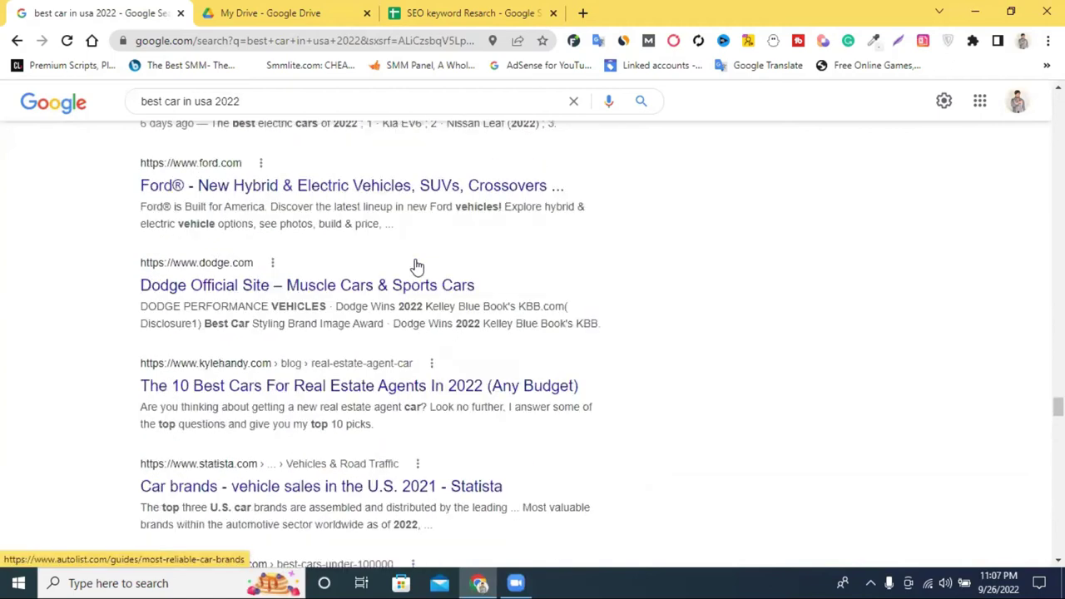
{"action": "scroll", "coordinate": [449, 220], "scroll_direction": "up", "scroll_amount": 15}
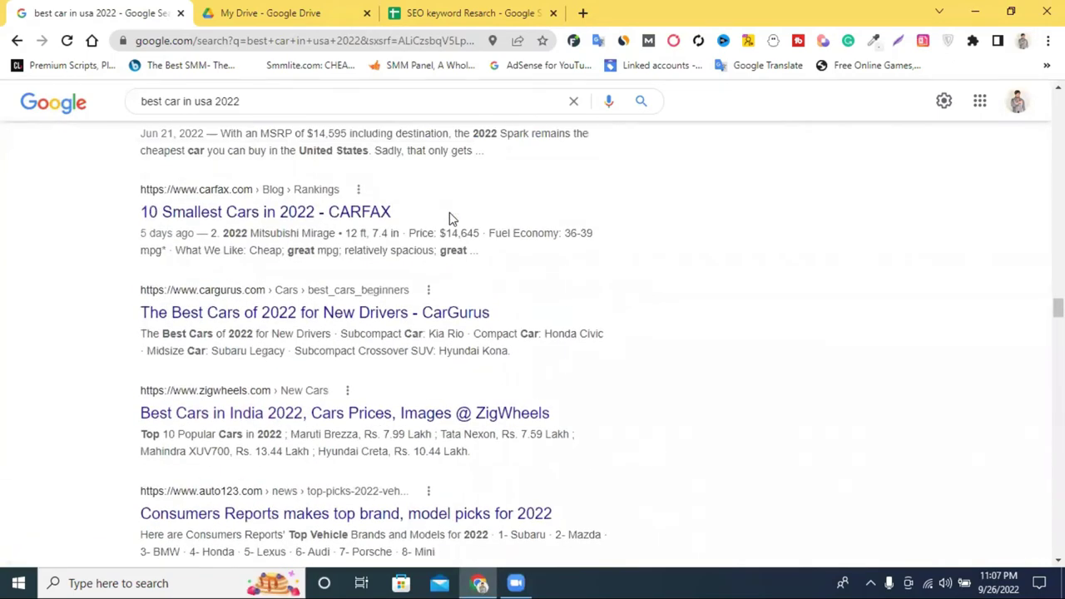
{"action": "scroll", "coordinate": [450, 218], "scroll_direction": "up", "scroll_amount": 15}
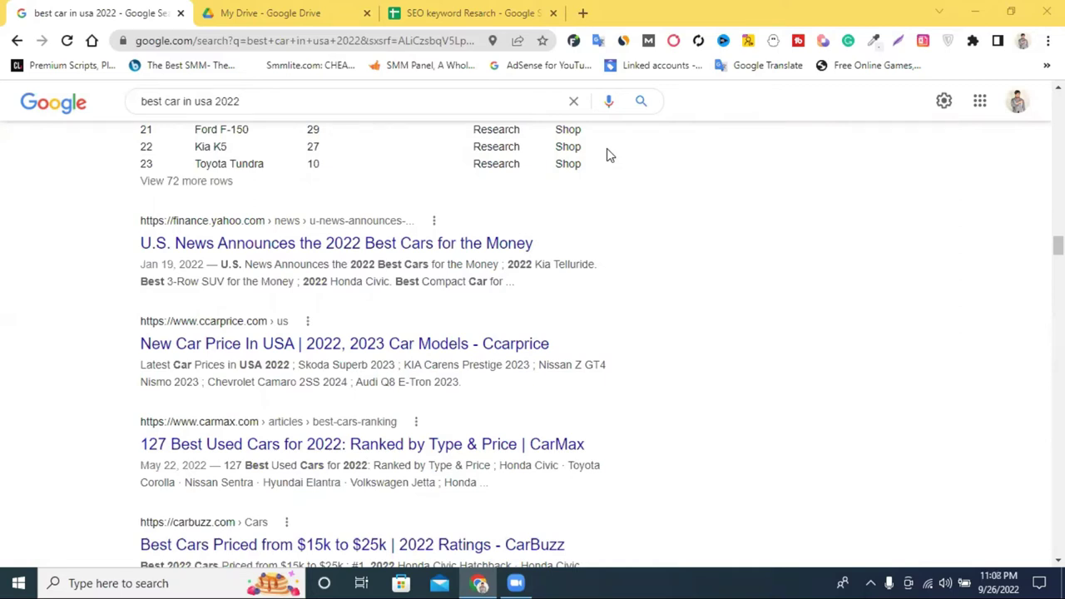
{"action": "scroll", "coordinate": [944, 230], "scroll_direction": "up", "scroll_amount": 10}
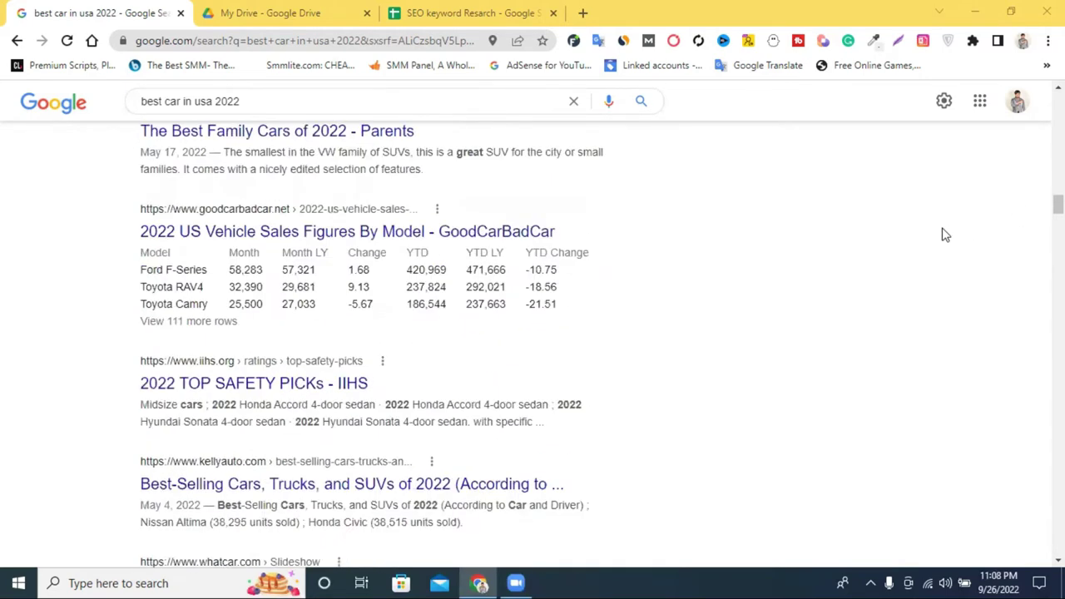
{"action": "scroll", "coordinate": [944, 235], "scroll_direction": "up", "scroll_amount": 5}
{"action": "scroll", "coordinate": [549, 333], "scroll_direction": "up", "scroll_amount": 6}
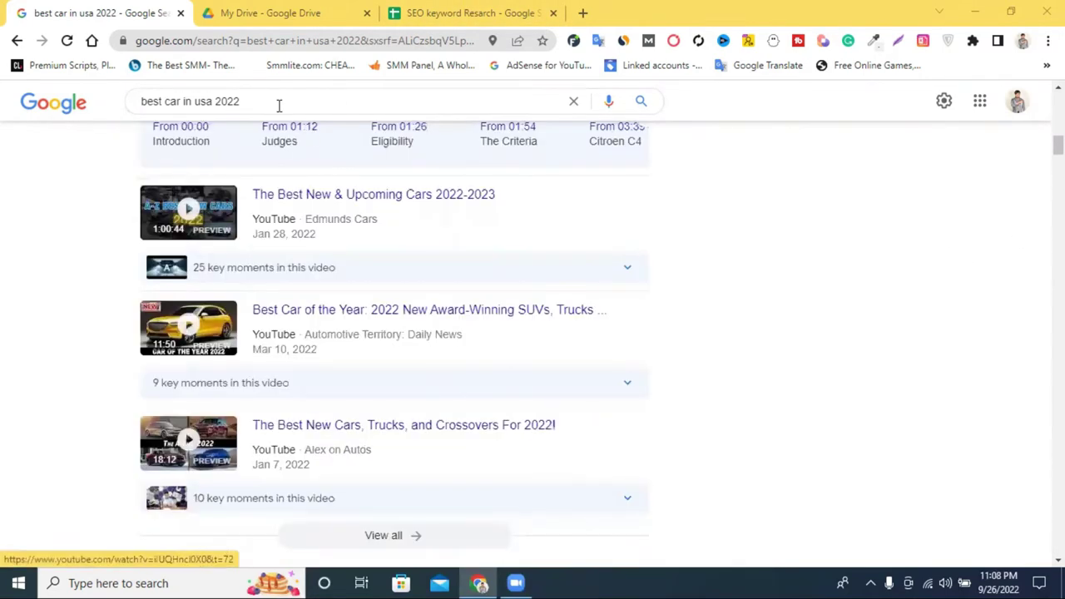
{"action": "left_click_drag", "start_coordinate": [240, 102], "coordinate": [218, 105]}
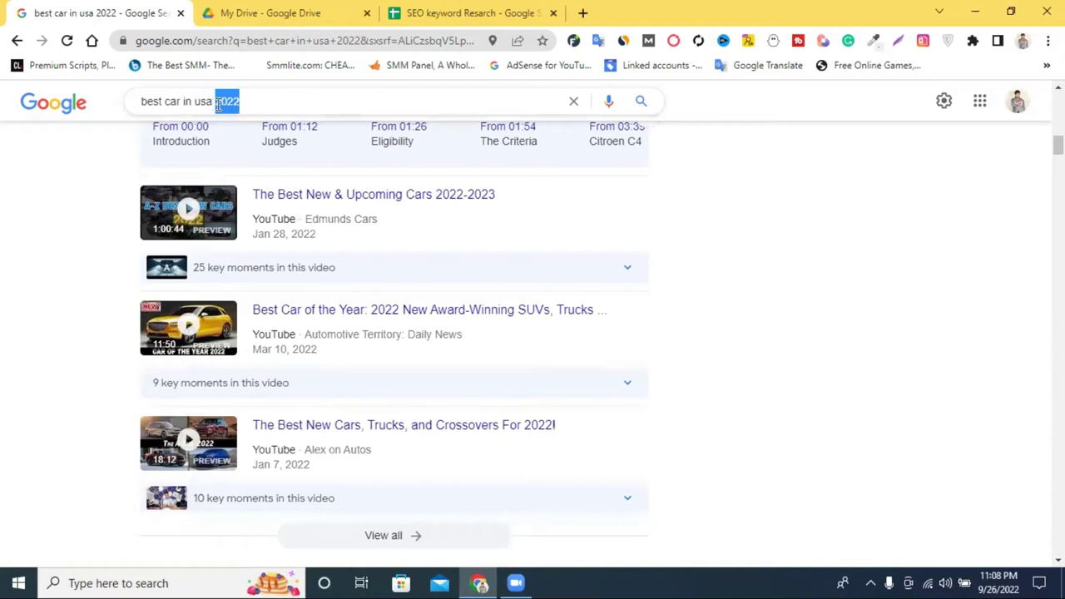
{"action": "key", "text": "BackSpace"}
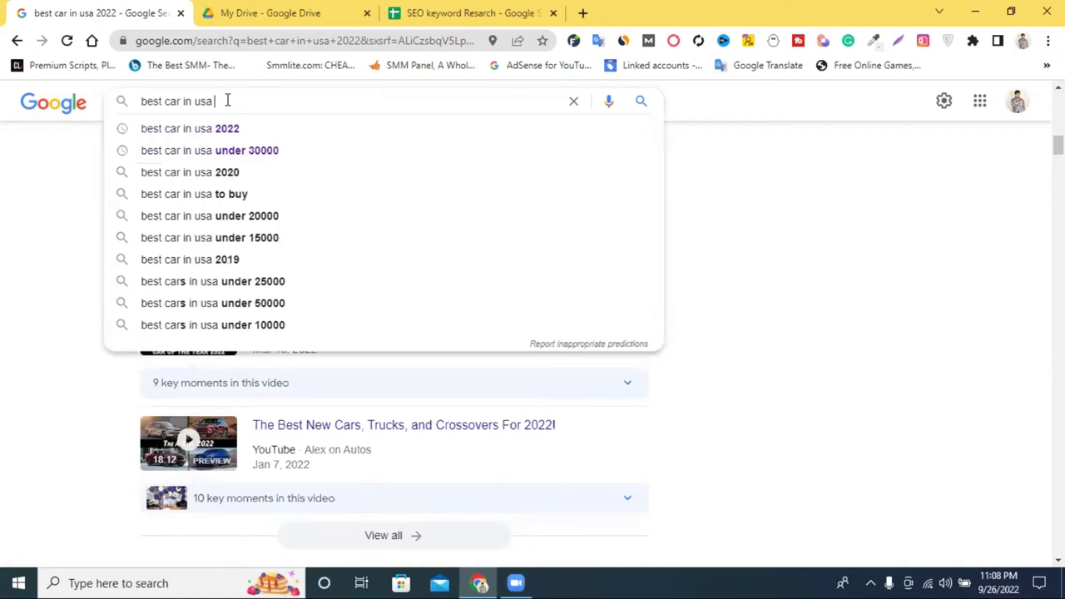
Search 'usa all city' in a new browser tab.
{"action": "left_click", "coordinate": [583, 12]}
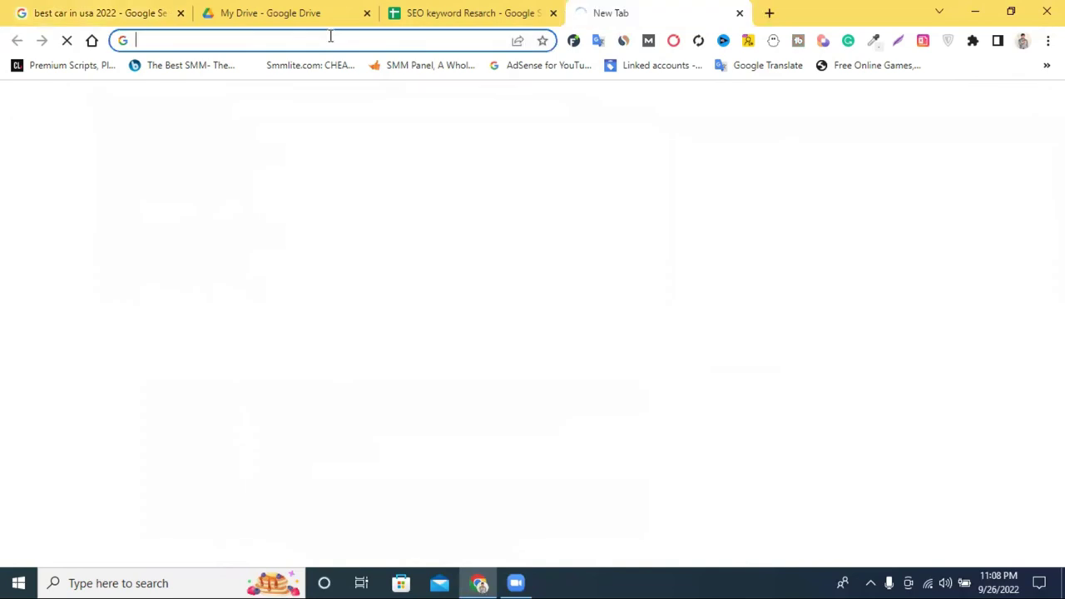
{"action": "left_click", "coordinate": [330, 36]}
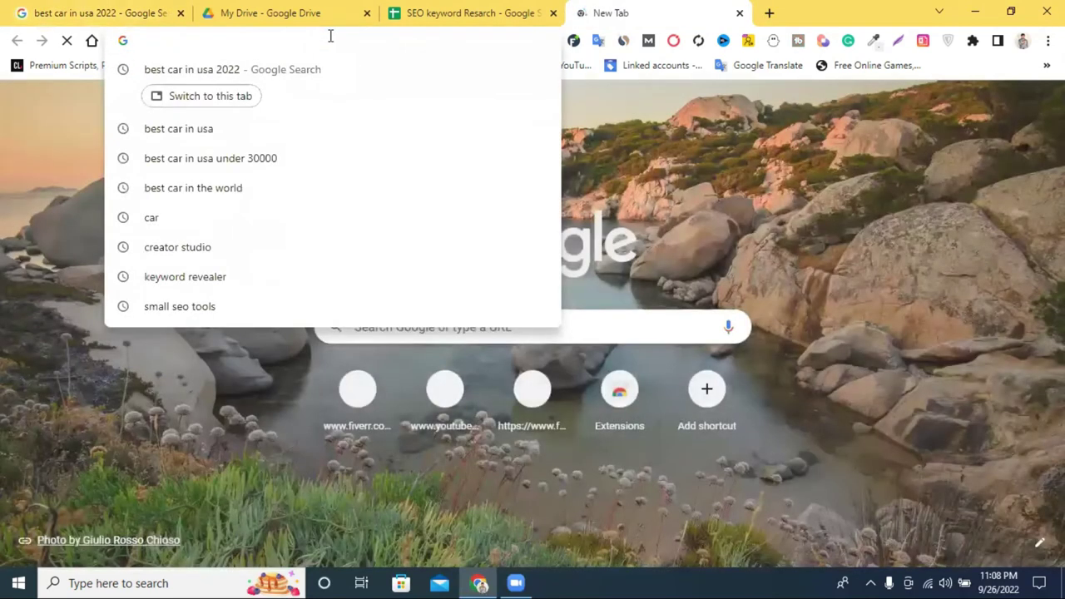
{"action": "type", "text": "usa"}
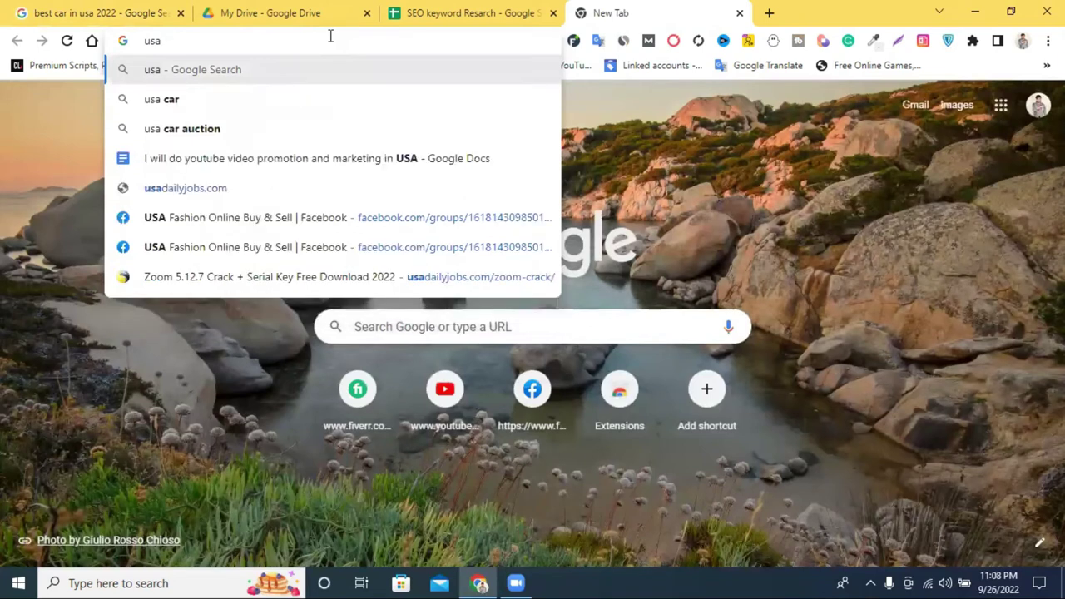
{"action": "type", "text": " c"}
{"action": "key", "text": "BackSpace"}
{"action": "type", "text": "all"}
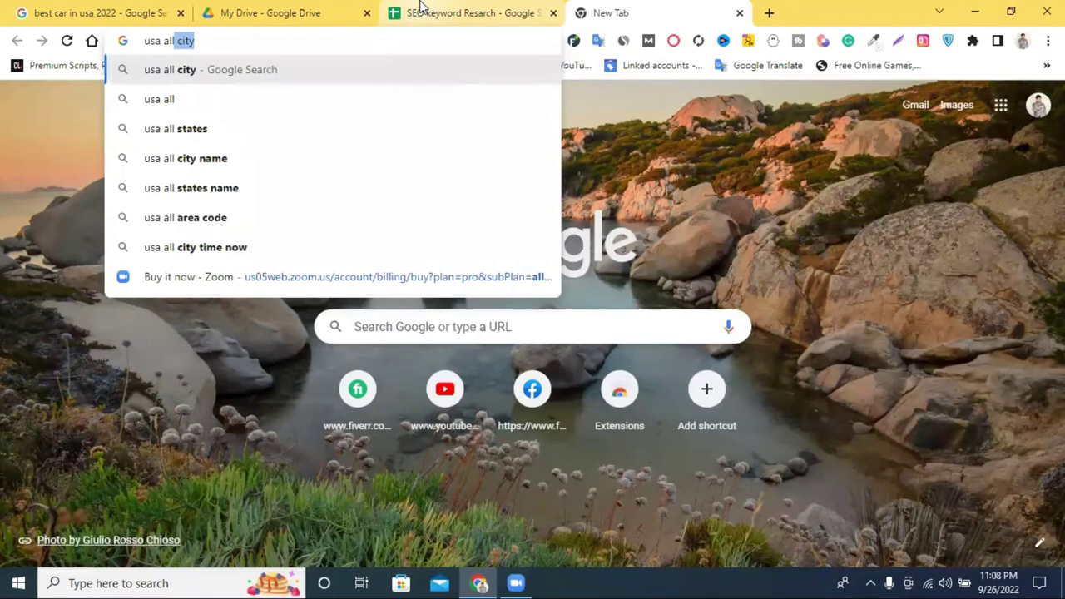
{"action": "left_click", "coordinate": [401, 74]}
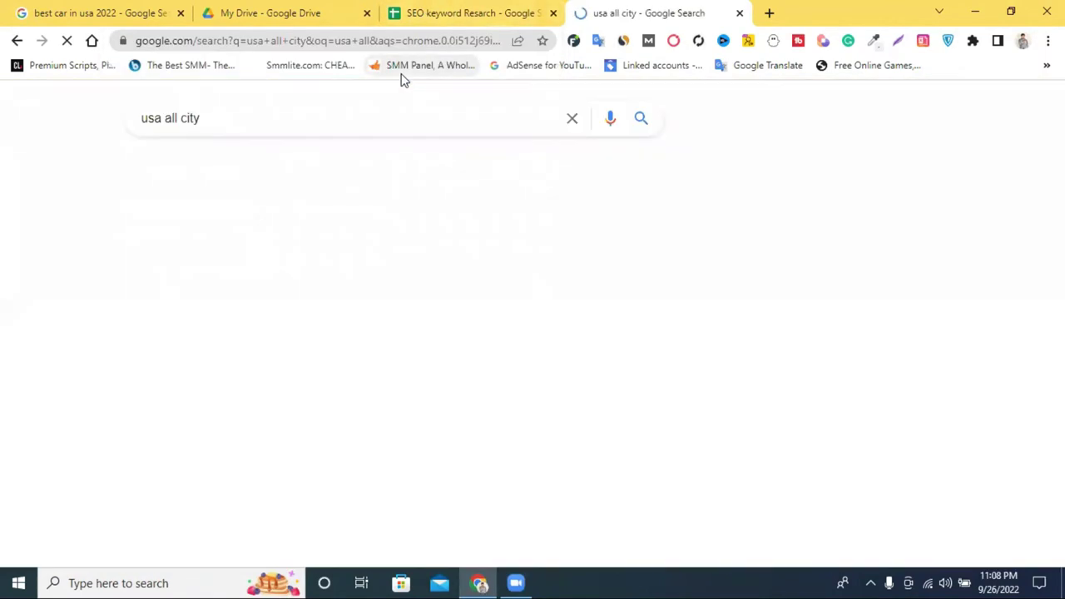
Select 'New York' in the city results and drag it toward the keyword spreadsheet tab.
{"action": "scroll", "coordinate": [398, 223], "scroll_direction": "down", "scroll_amount": 3}
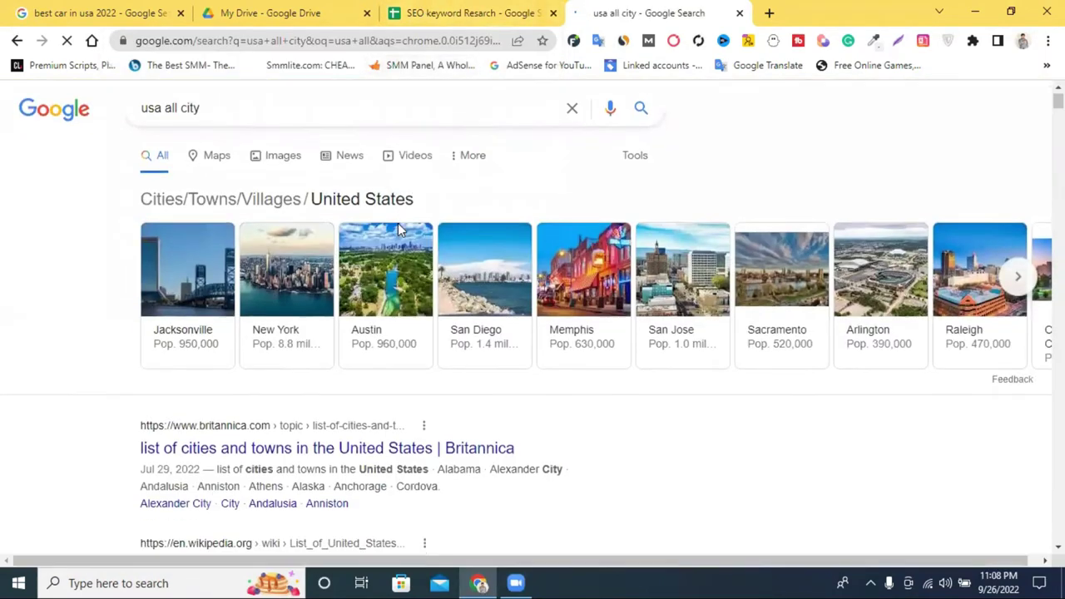
{"action": "scroll", "coordinate": [283, 322], "scroll_direction": "down", "scroll_amount": 2}
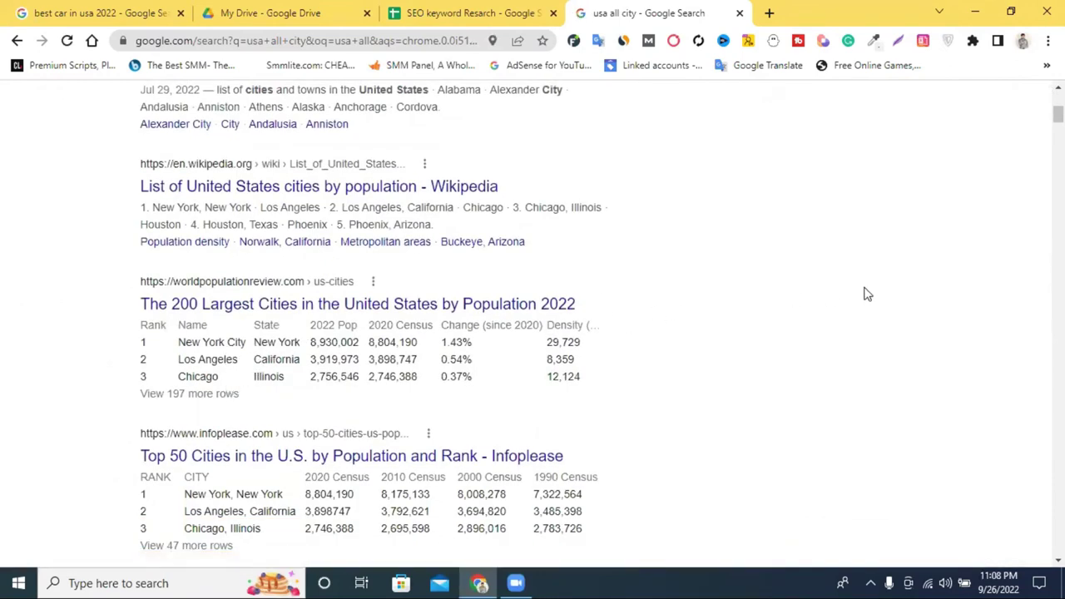
{"action": "scroll", "coordinate": [865, 276], "scroll_direction": "up", "scroll_amount": 3}
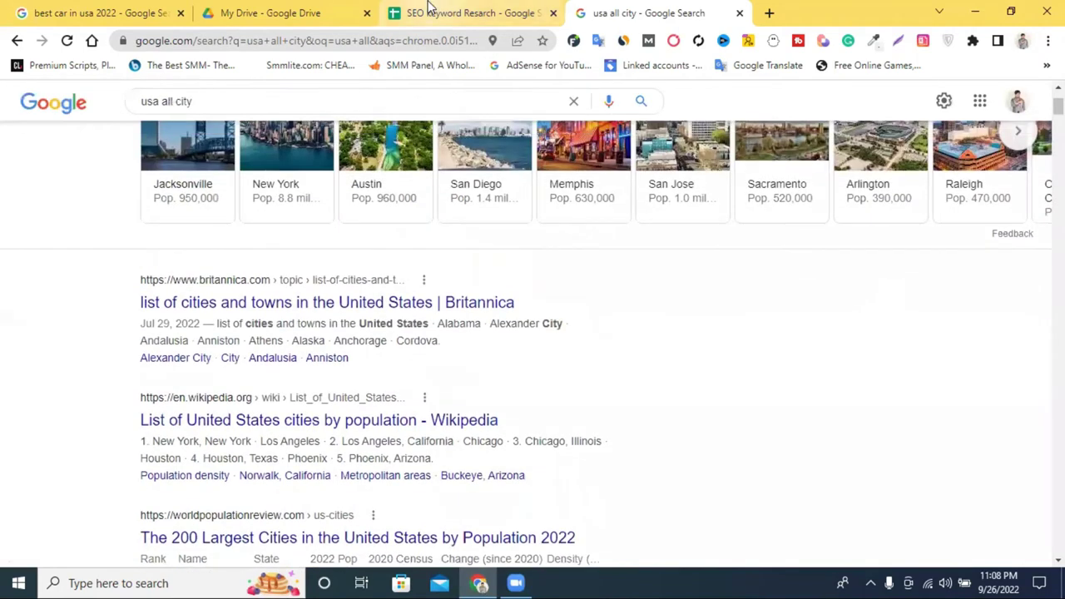
{"action": "scroll", "coordinate": [234, 287], "scroll_direction": "down", "scroll_amount": 2}
{"action": "scroll", "coordinate": [235, 291], "scroll_direction": "down", "scroll_amount": 1}
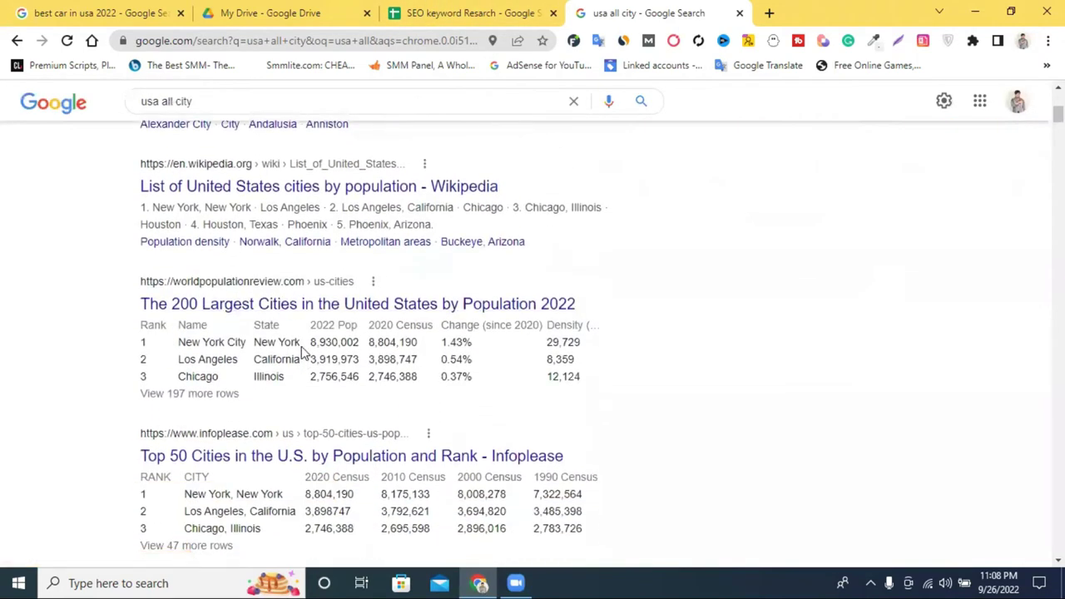
{"action": "left_click_drag", "start_coordinate": [299, 342], "coordinate": [253, 342]}
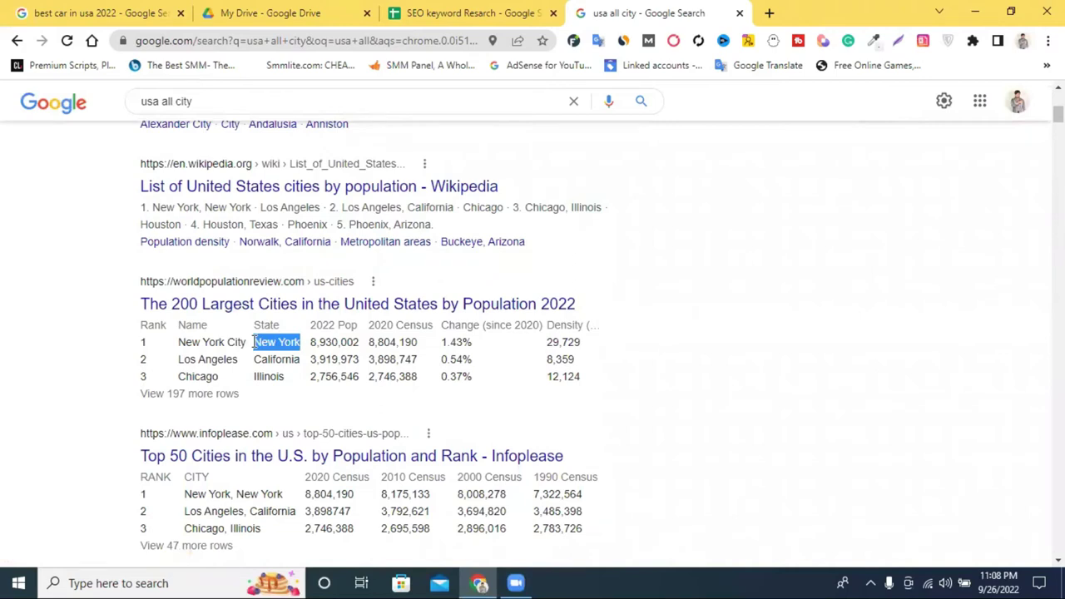
{"action": "left_click_drag", "start_coordinate": [253, 342], "coordinate": [465, 7]}
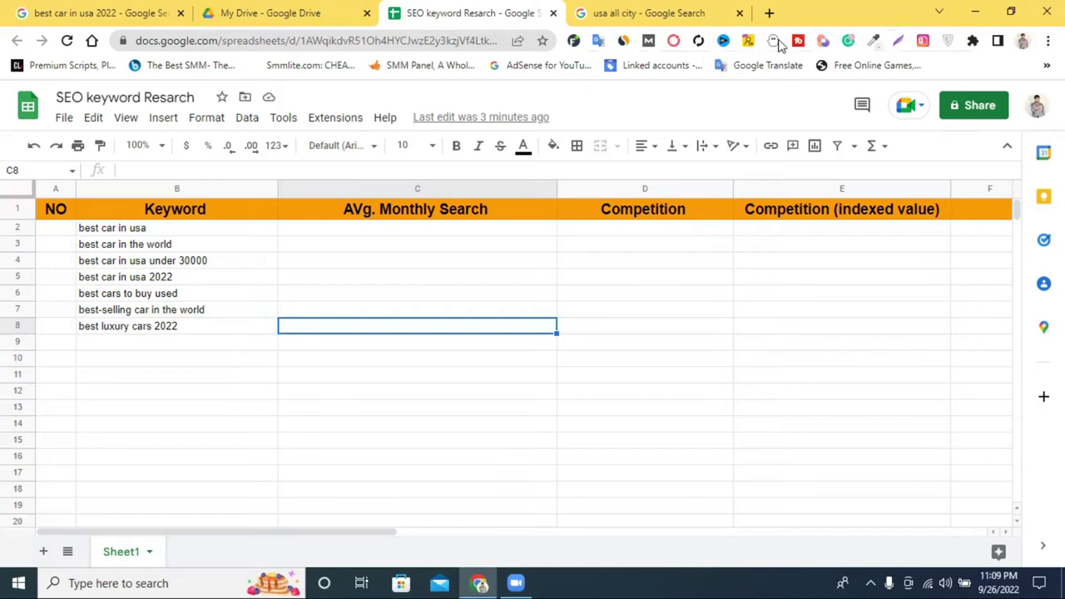
Go back to the 'usa all city' tab and scroll up to the city list.
{"action": "left_click", "coordinate": [668, 7]}
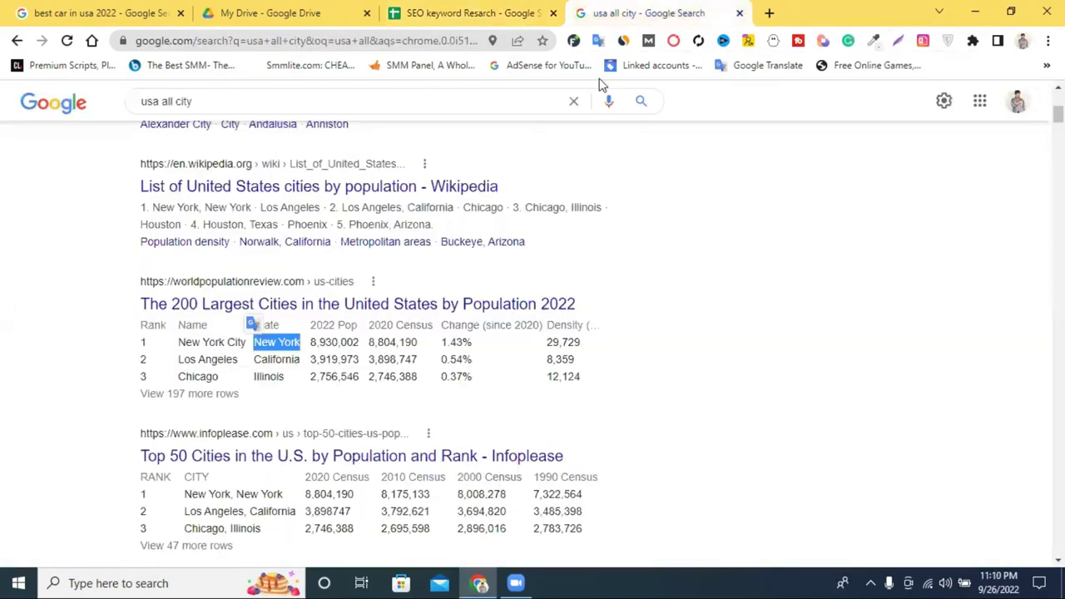
{"action": "scroll", "coordinate": [340, 171], "scroll_direction": "up", "scroll_amount": 3}
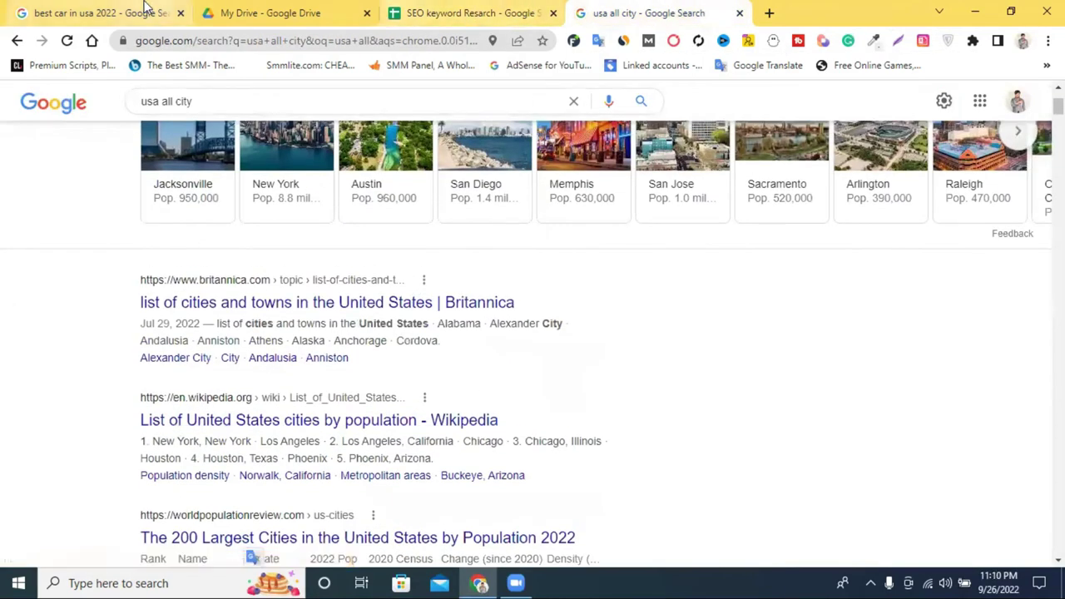
Change the car query to 'best car in New York', review results, and return to the city list.
{"action": "left_click", "coordinate": [87, 12]}
{"action": "double_click", "coordinate": [199, 102]}
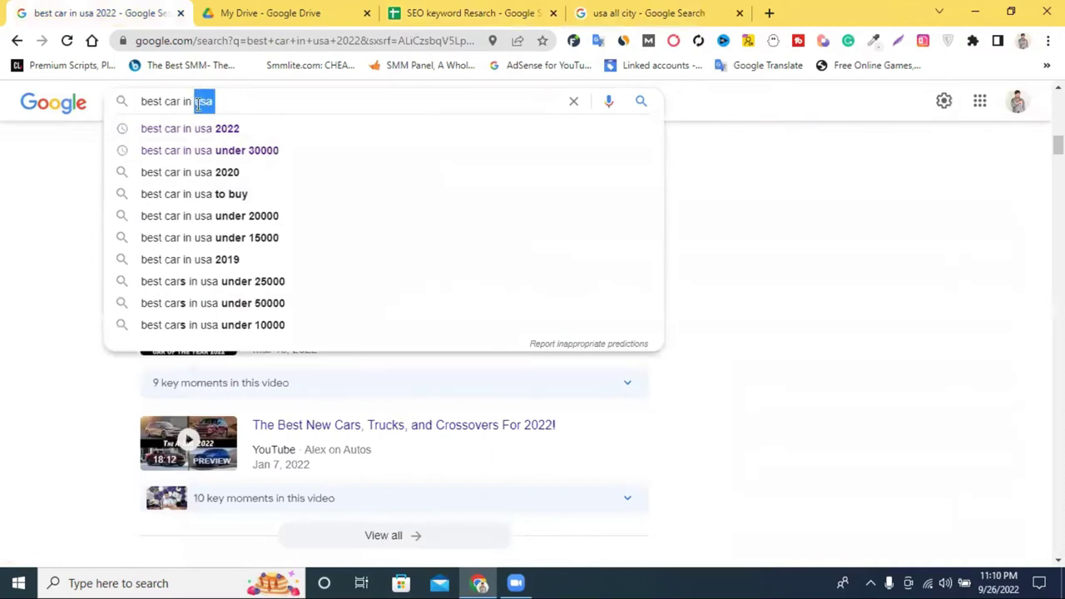
{"action": "type", "text": "New York"}
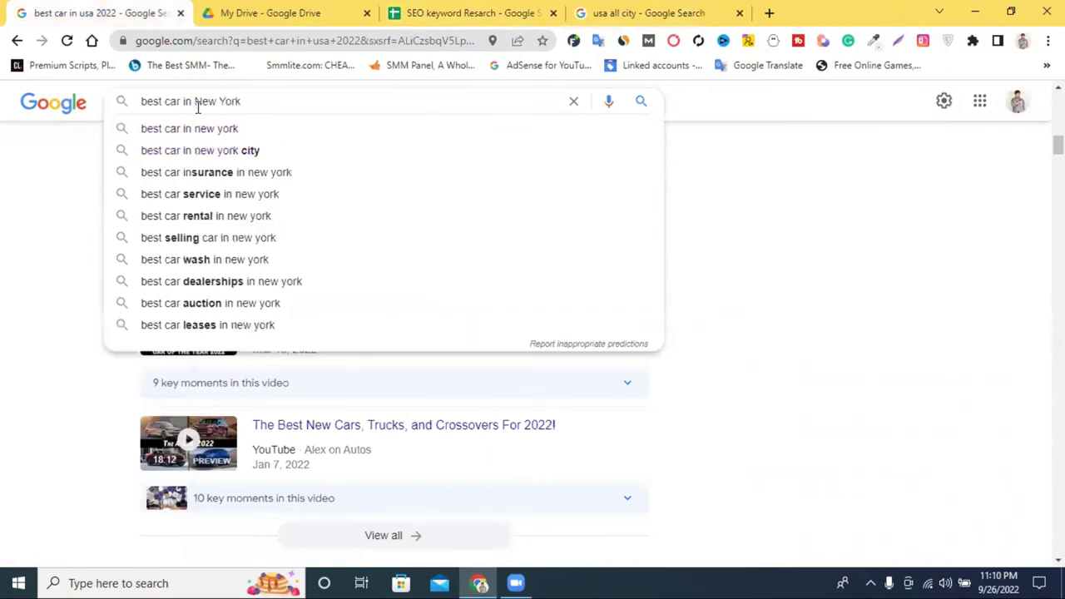
{"action": "key", "text": "Return"}
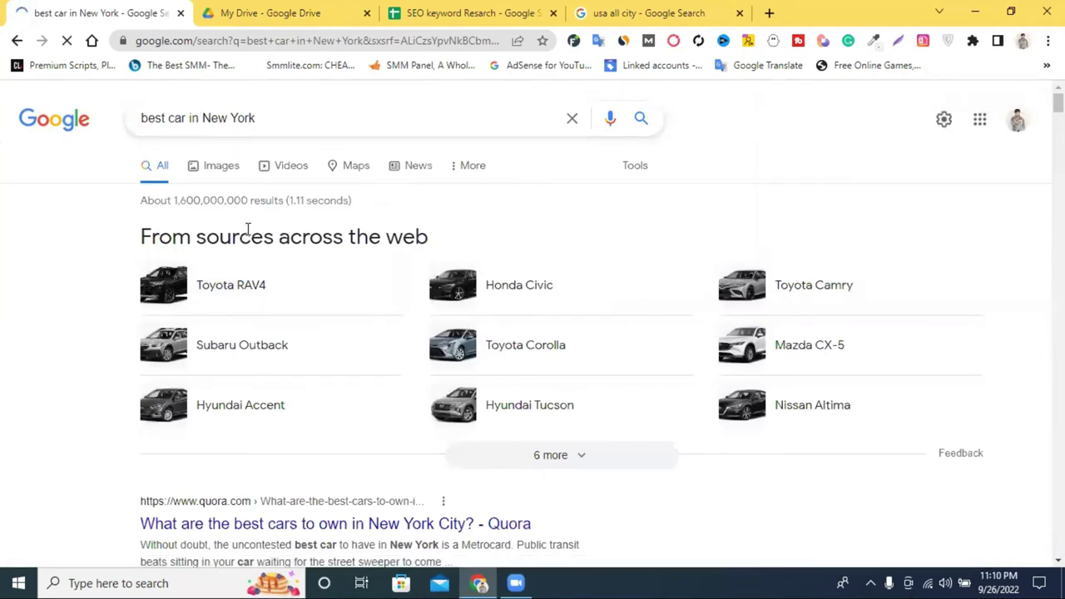
{"action": "scroll", "coordinate": [264, 209], "scroll_direction": "down", "scroll_amount": 12}
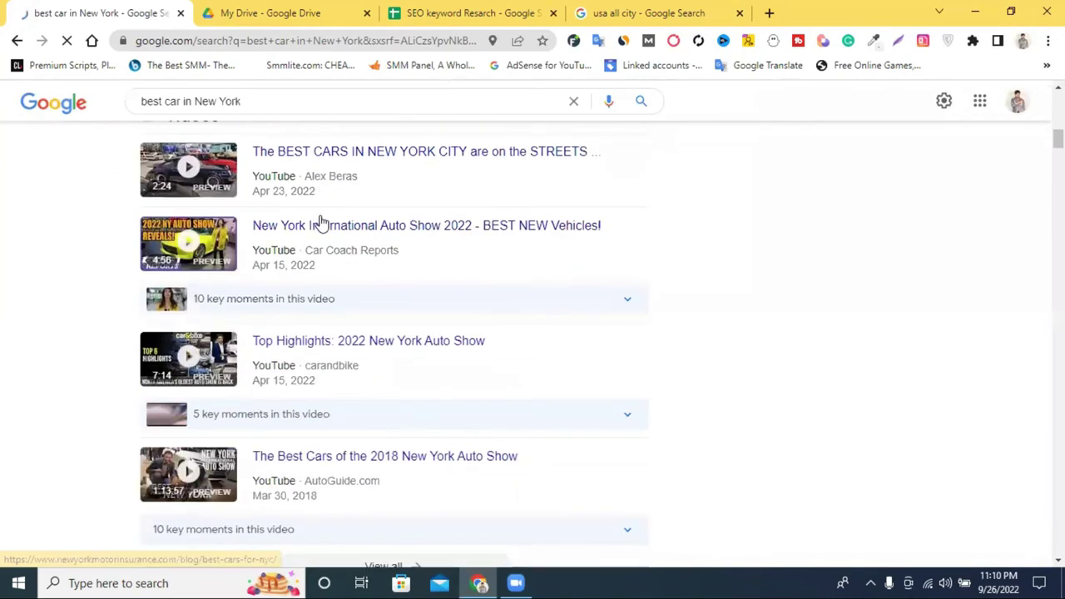
{"action": "scroll", "coordinate": [320, 223], "scroll_direction": "down", "scroll_amount": 10}
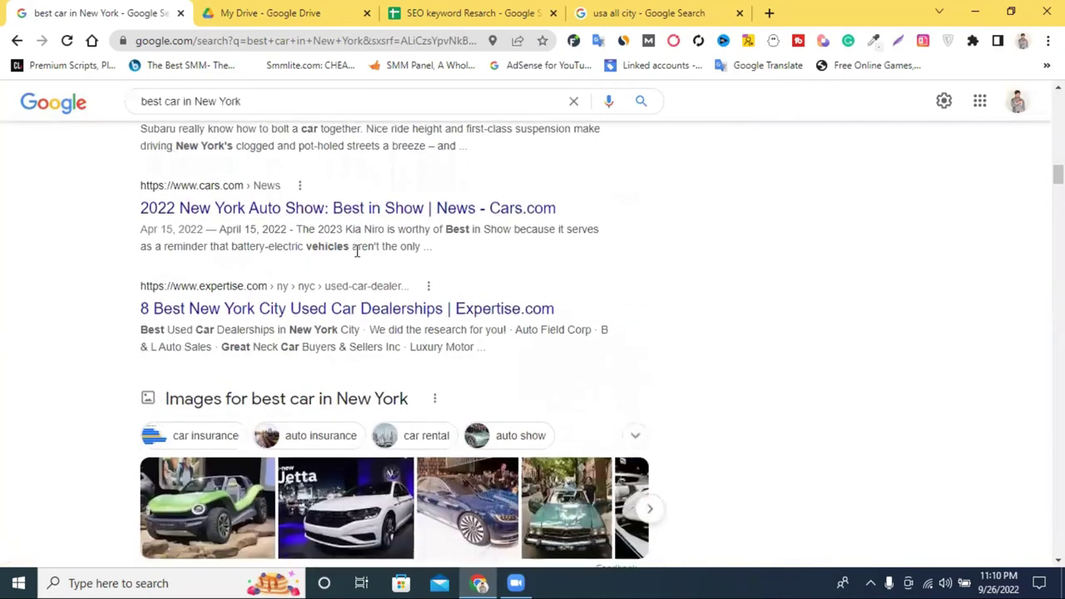
{"action": "scroll", "coordinate": [356, 250], "scroll_direction": "down", "scroll_amount": 3}
{"action": "scroll", "coordinate": [453, 285], "scroll_direction": "up", "scroll_amount": 4}
{"action": "scroll", "coordinate": [454, 285], "scroll_direction": "up", "scroll_amount": 18}
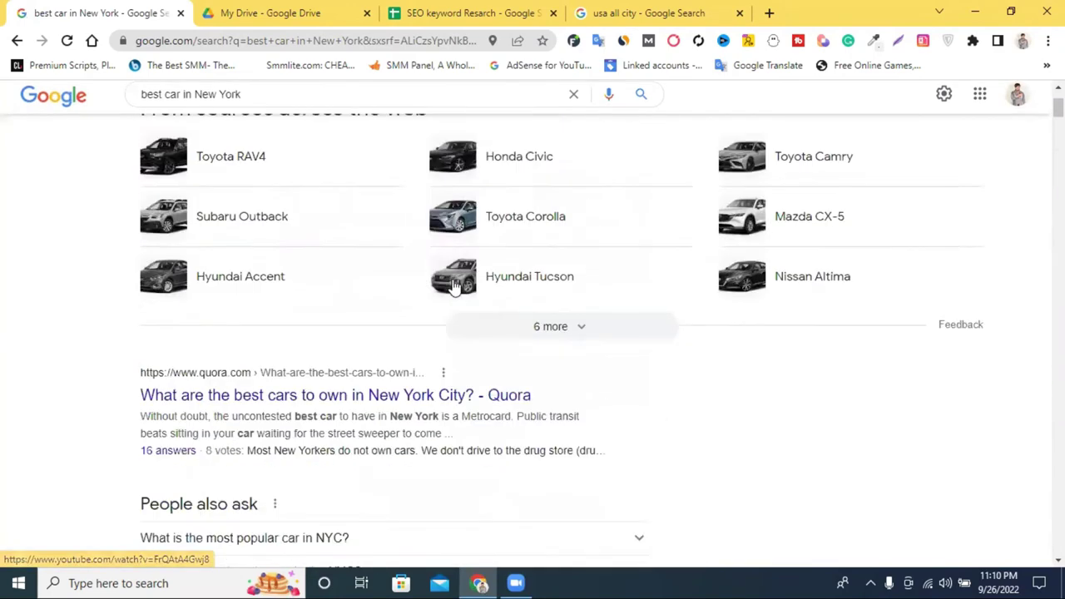
{"action": "scroll", "coordinate": [453, 285], "scroll_direction": "up", "scroll_amount": 2}
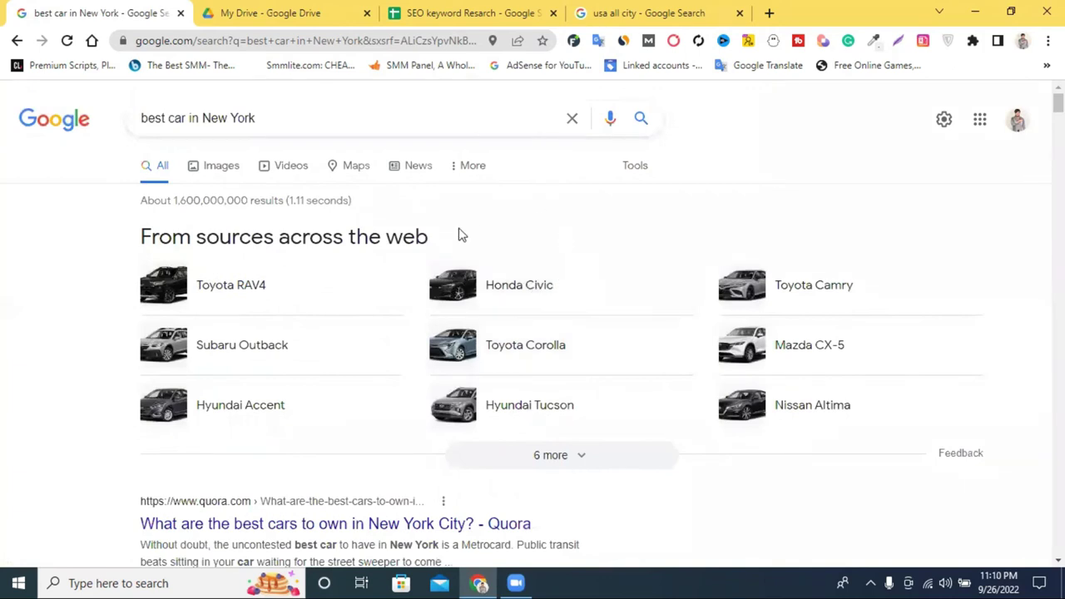
{"action": "left_click", "coordinate": [645, 12]}
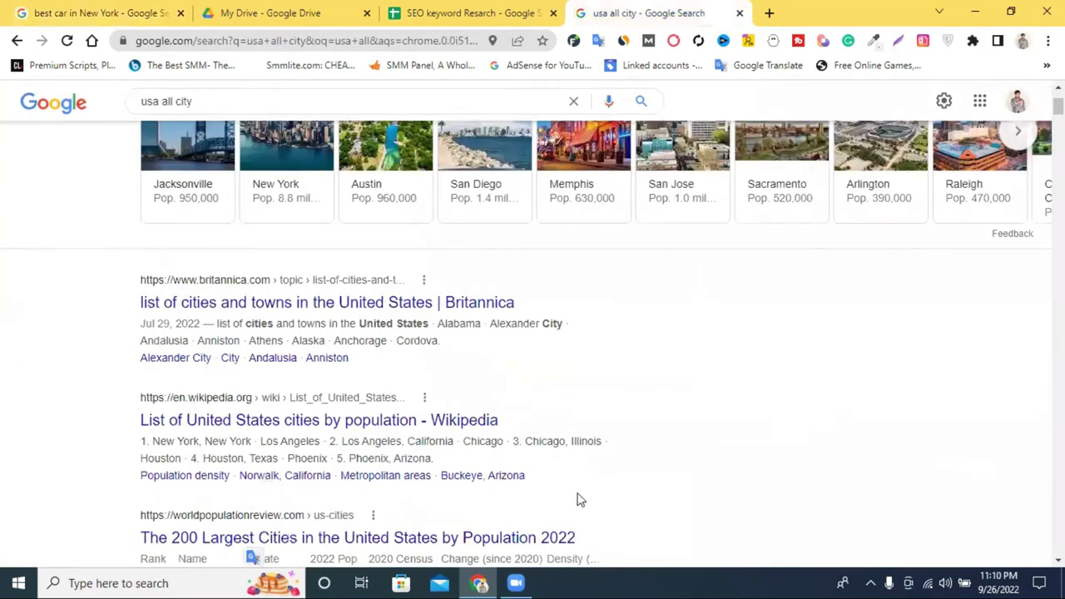
In a new tab, search 'google adwords' and open the ads.google.com result.
{"action": "left_click", "coordinate": [768, 13]}
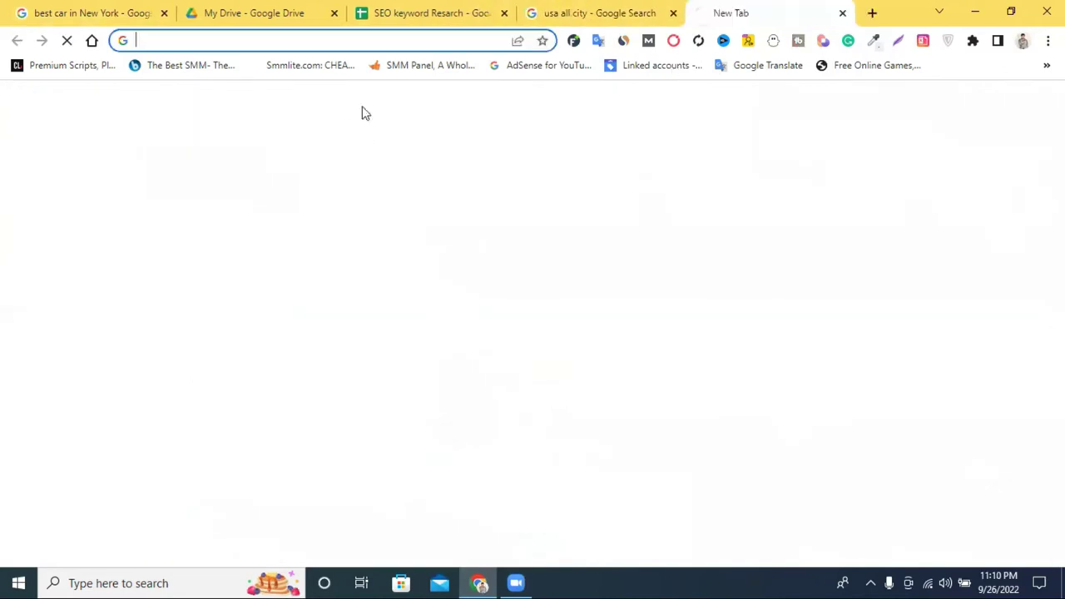
{"action": "left_click", "coordinate": [366, 41]}
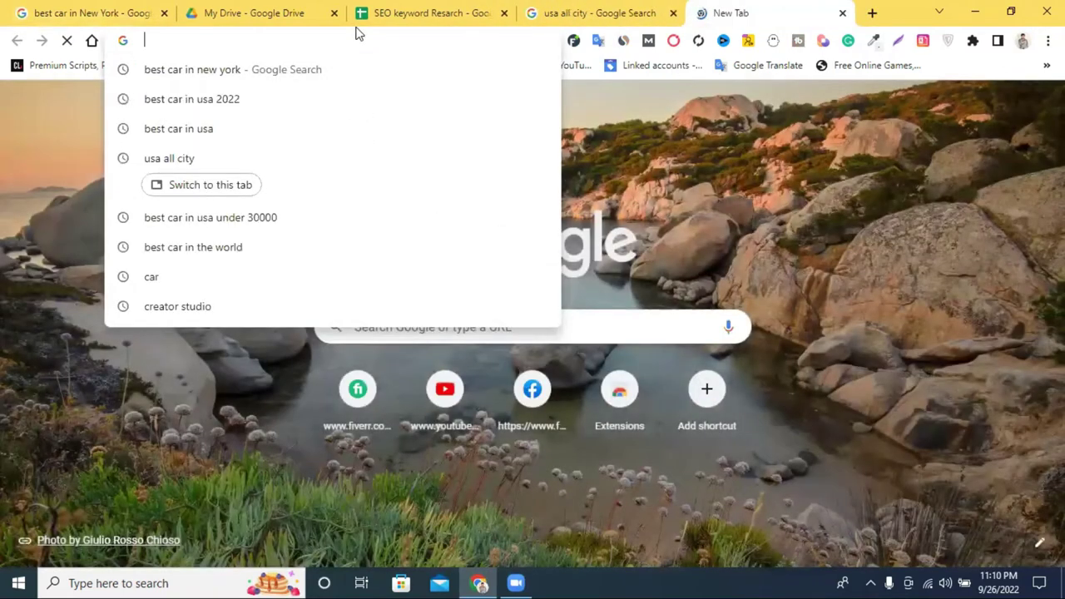
{"action": "type", "text": "g"}
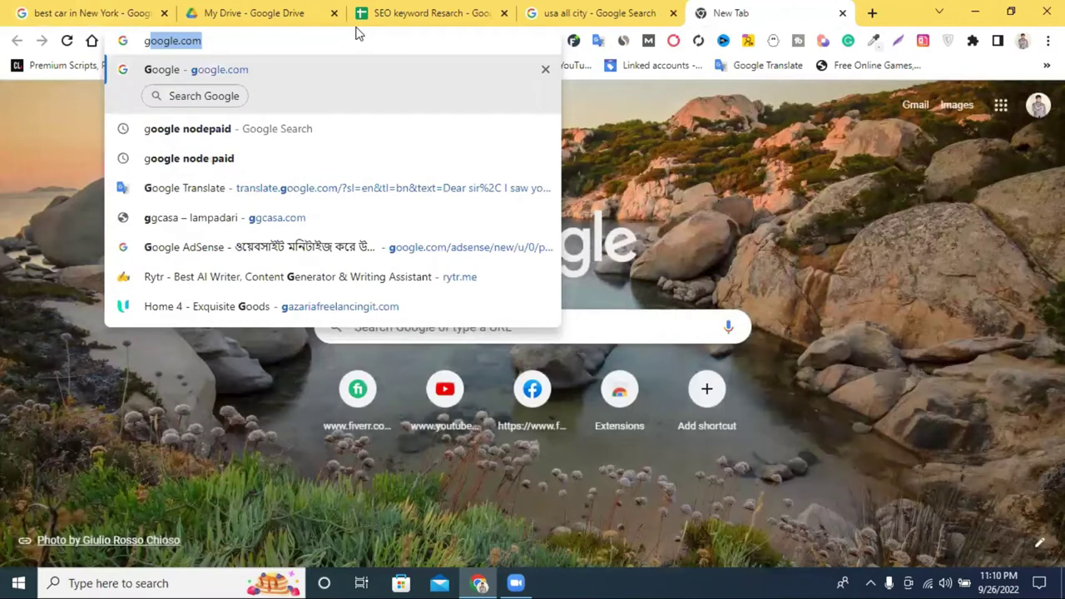
{"action": "key", "text": "BackSpace"}
{"action": "key", "text": "BackSpace"}
{"action": "type", "text": "g"}
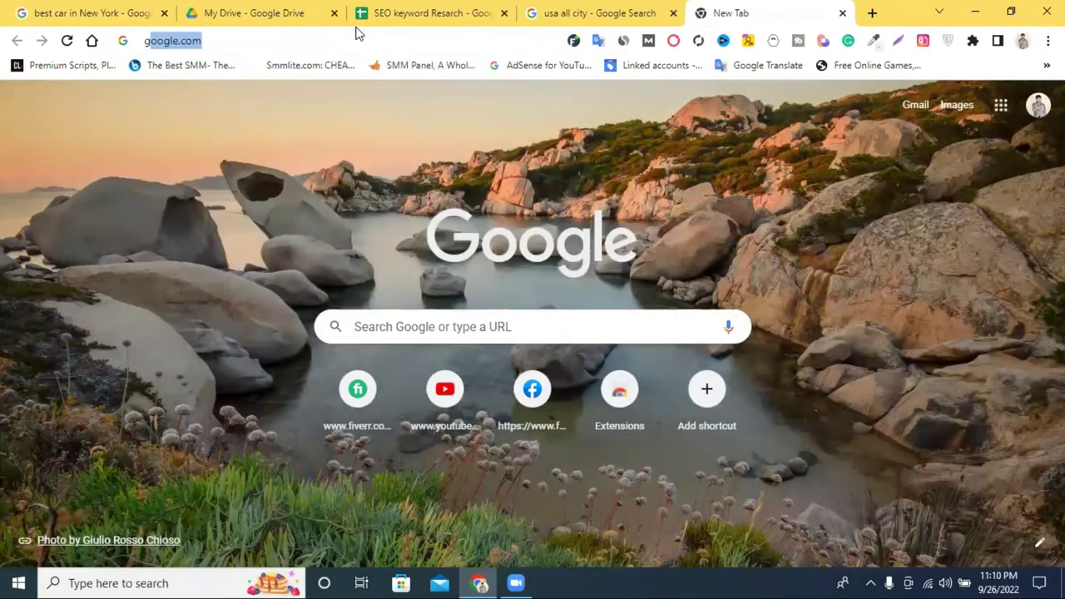
{"action": "type", "text": "oogle"}
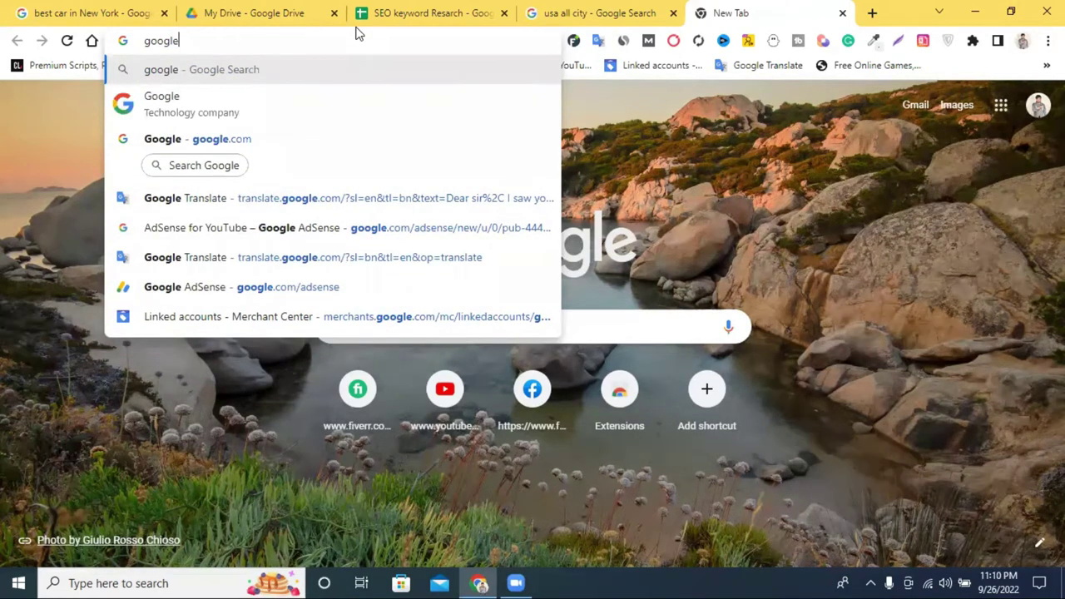
{"action": "type", "text": " ad"}
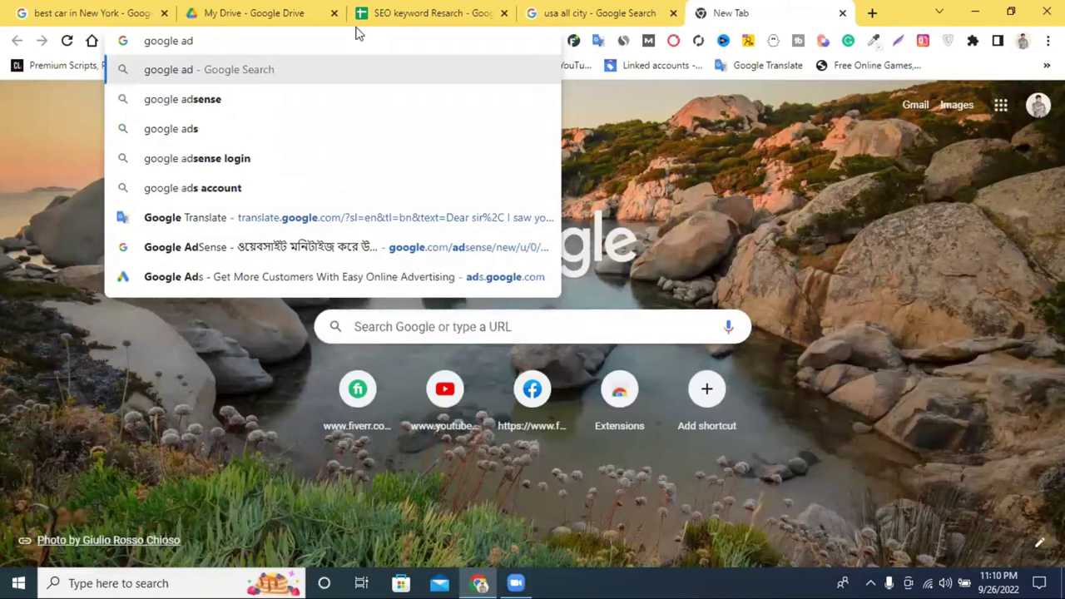
{"action": "type", "text": "wo"}
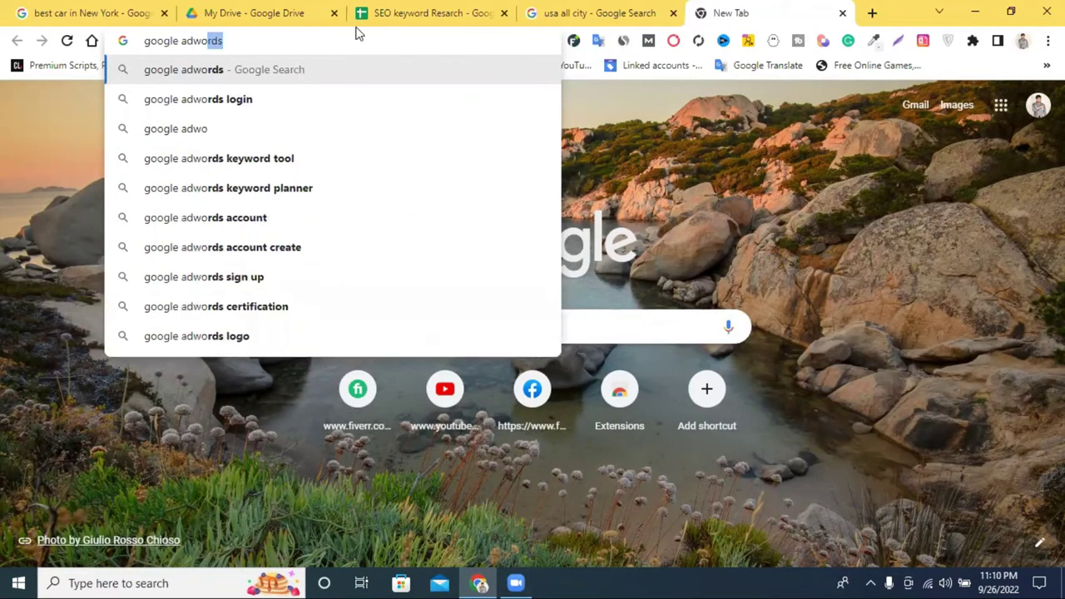
{"action": "key", "text": "Return"}
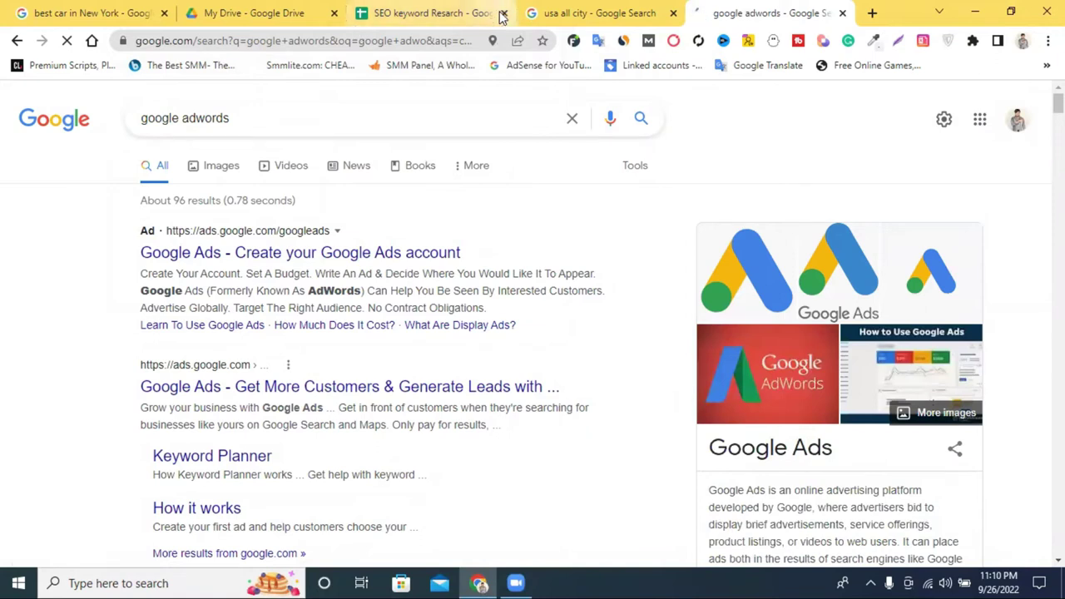
{"action": "scroll", "coordinate": [475, 231], "scroll_direction": "down", "scroll_amount": 2}
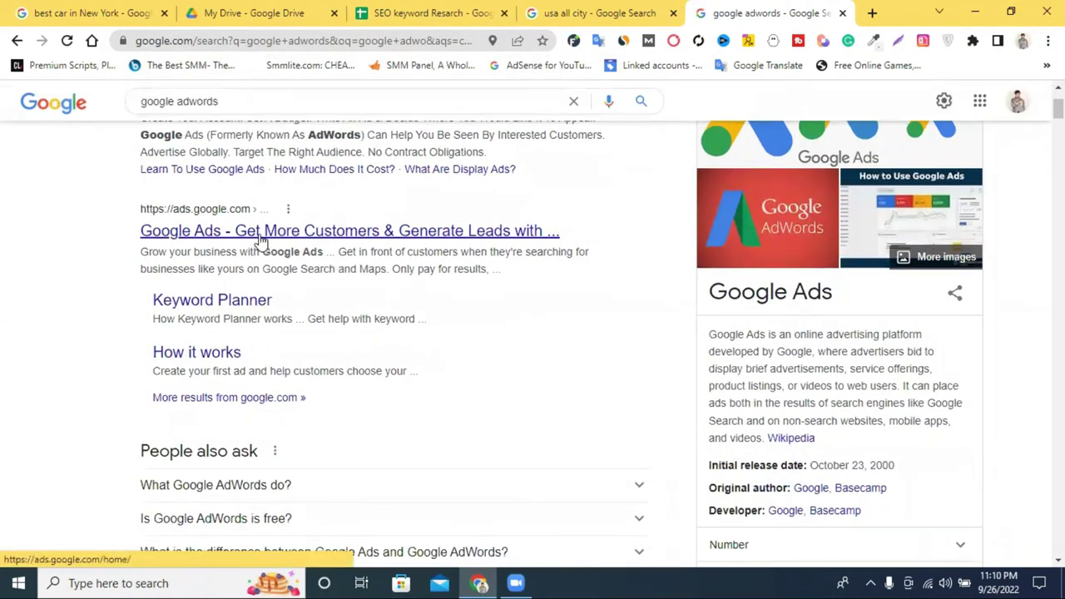
{"action": "left_click", "coordinate": [260, 239]}
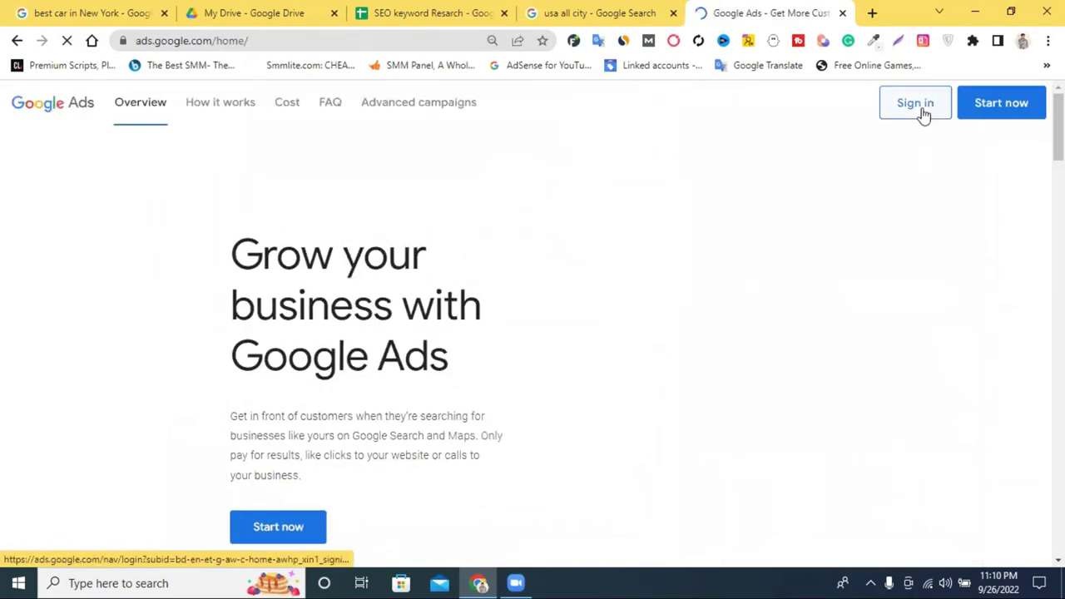
Sign in to Google Ads and pick the Ads account still being set up.
{"action": "left_click", "coordinate": [923, 113]}
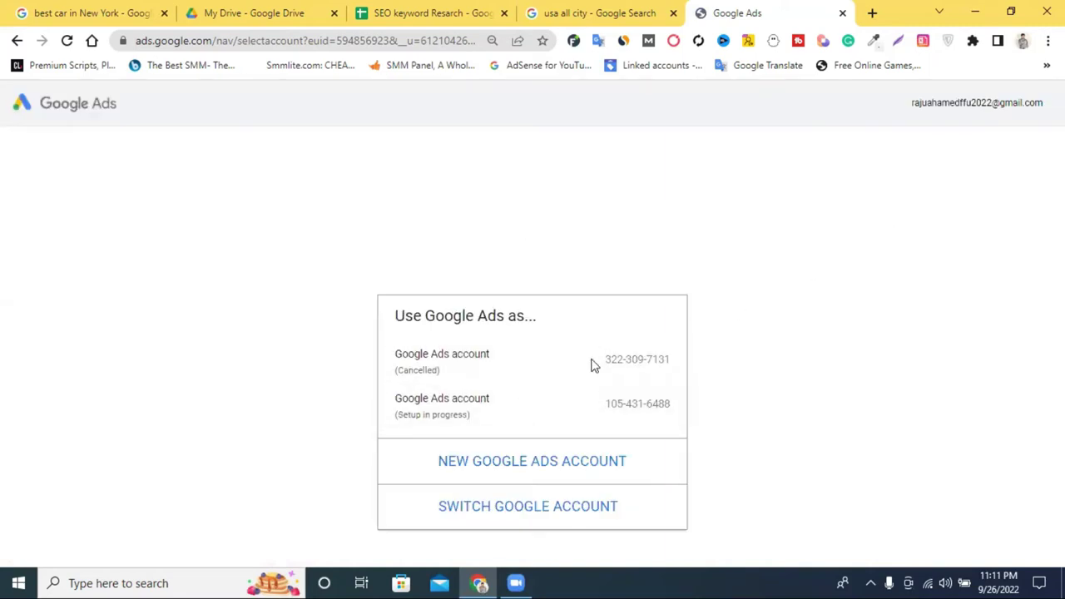
{"action": "left_click", "coordinate": [508, 418]}
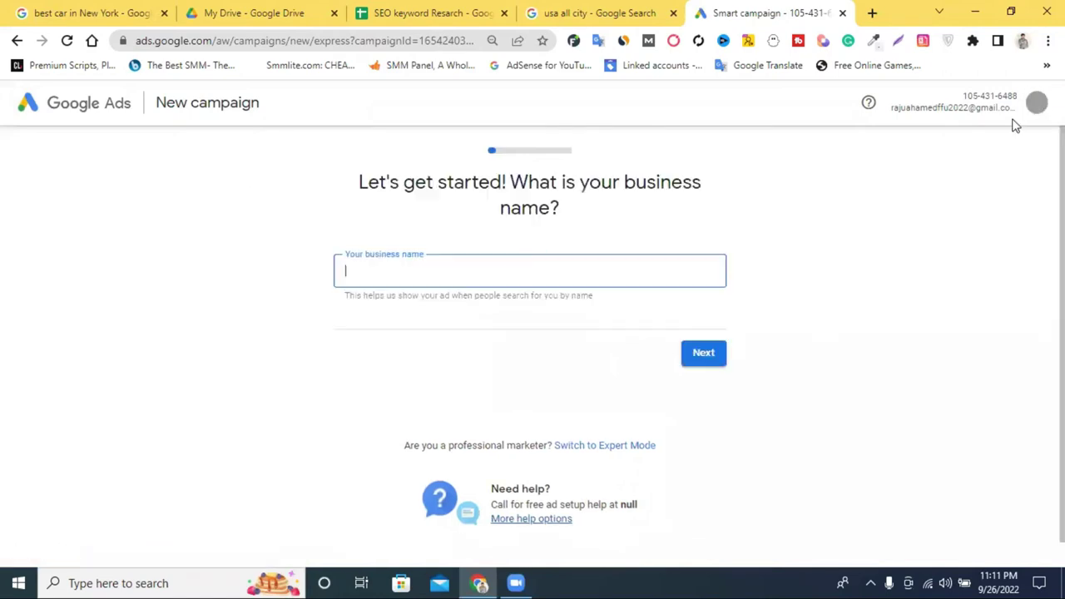
{"action": "left_click", "coordinate": [594, 450]}
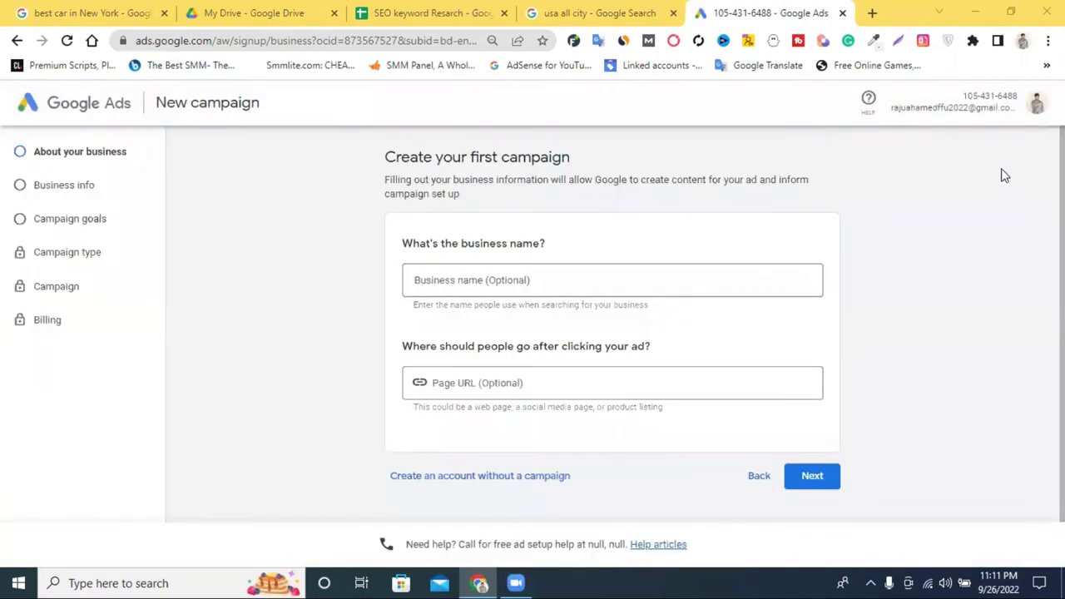
Switch to a different Google account from the profile avatar's account list.
{"action": "left_click", "coordinate": [1030, 106]}
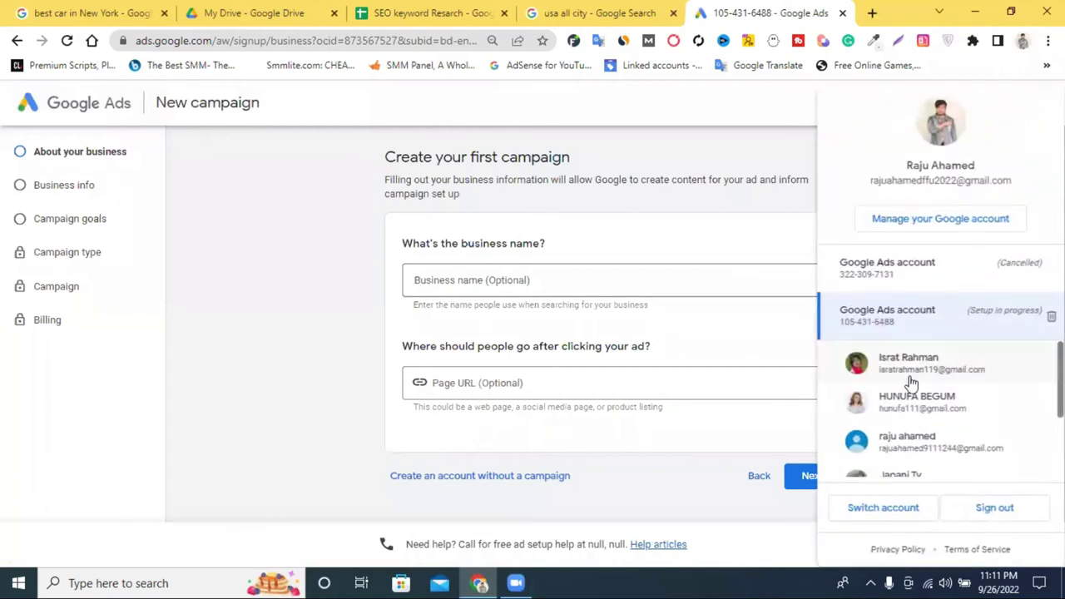
{"action": "scroll", "coordinate": [907, 380], "scroll_direction": "down", "scroll_amount": 1}
{"action": "left_click", "coordinate": [915, 413]}
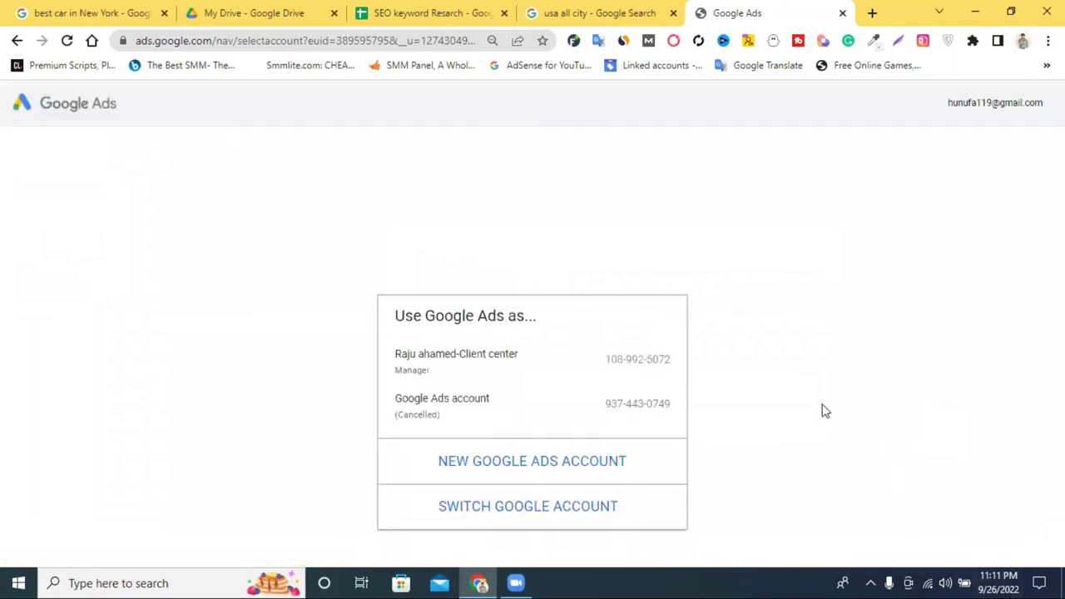
Open the Client center manager account and launch Keyword Planner from Tools and settings > Planning.
{"action": "left_click", "coordinate": [467, 376]}
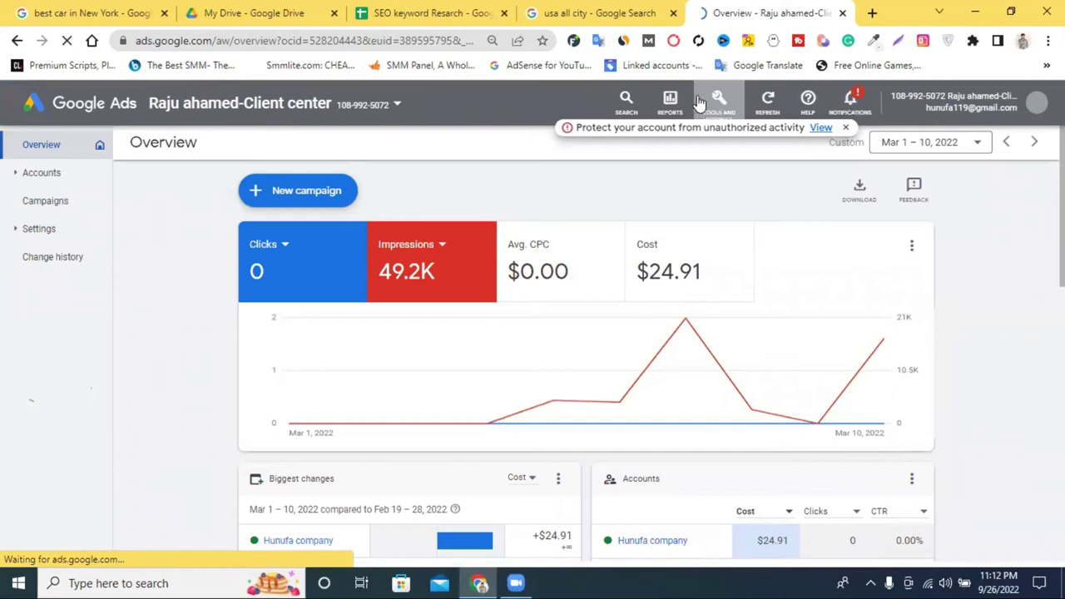
{"action": "left_click", "coordinate": [700, 101]}
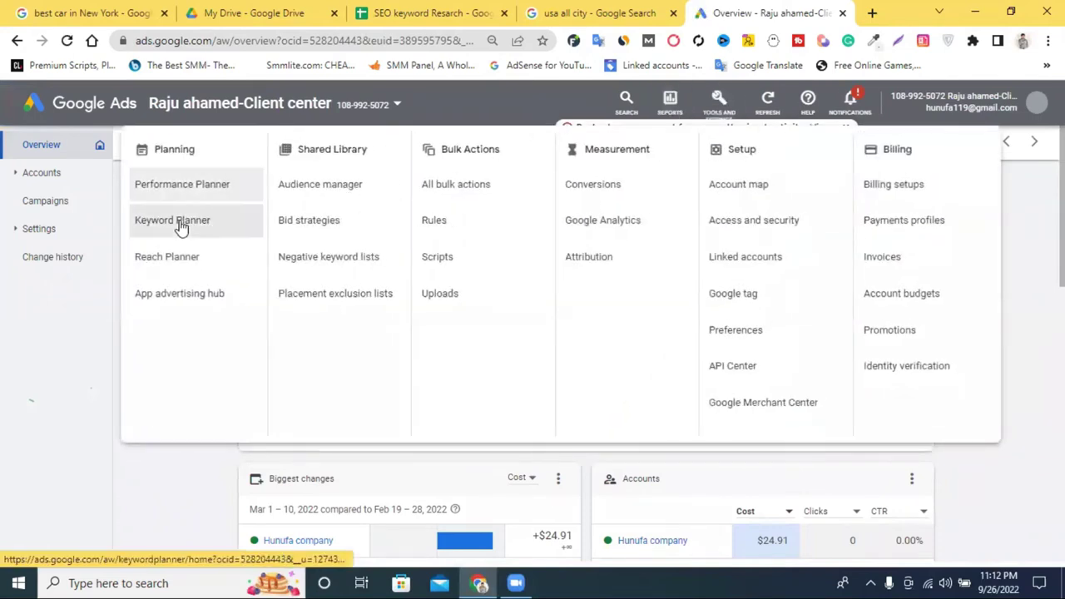
{"action": "left_click", "coordinate": [190, 225]}
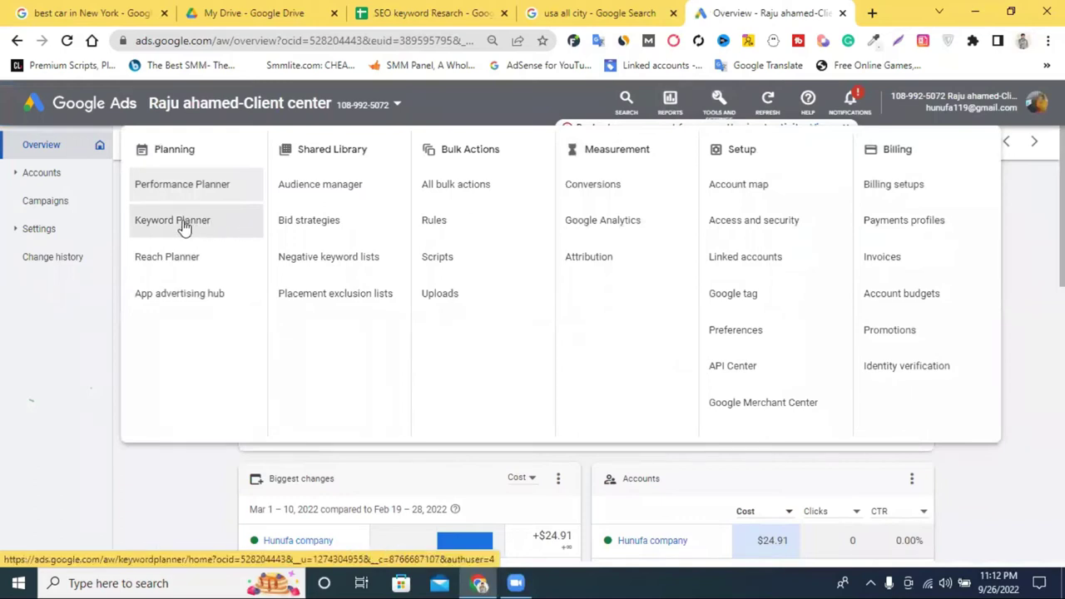
{"action": "left_click", "coordinate": [185, 226]}
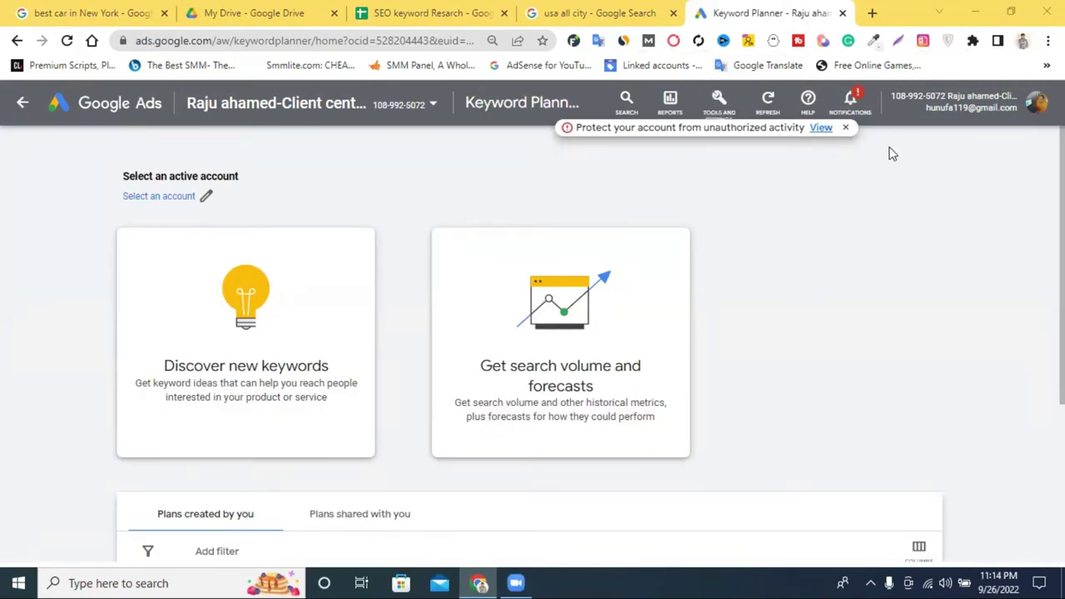
Open and close the Google Ads tools list, dismissing the security notice.
{"action": "left_click", "coordinate": [717, 100]}
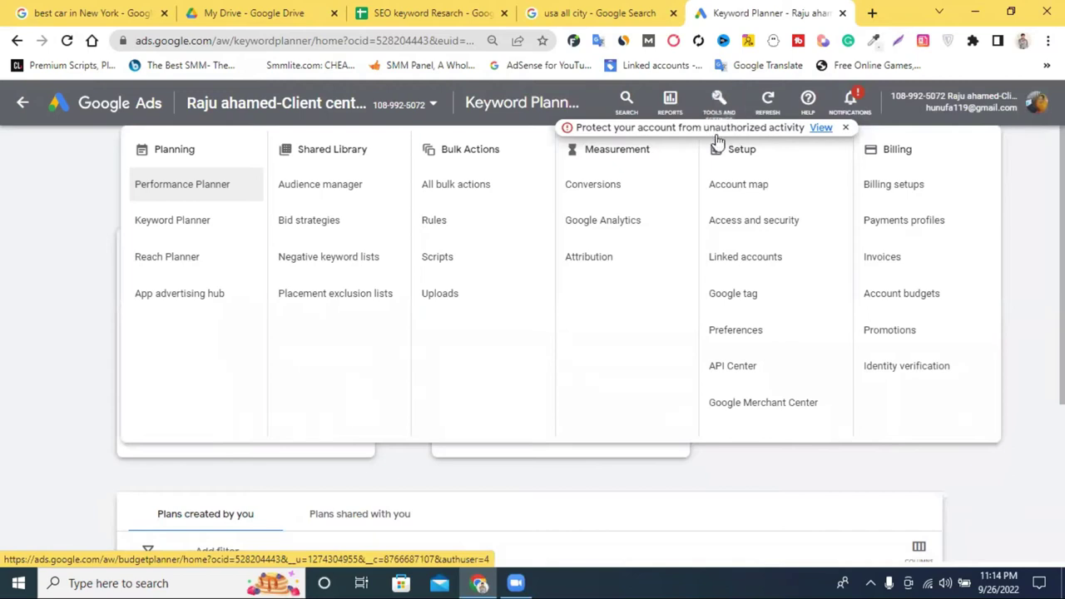
{"action": "left_click", "coordinate": [845, 129]}
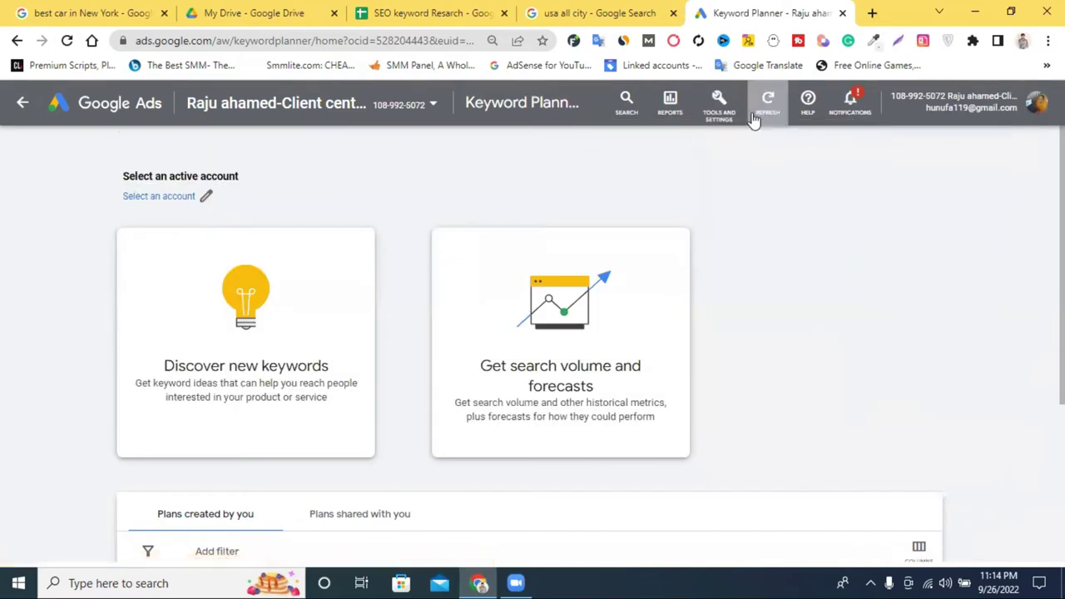
{"action": "left_click", "coordinate": [721, 108]}
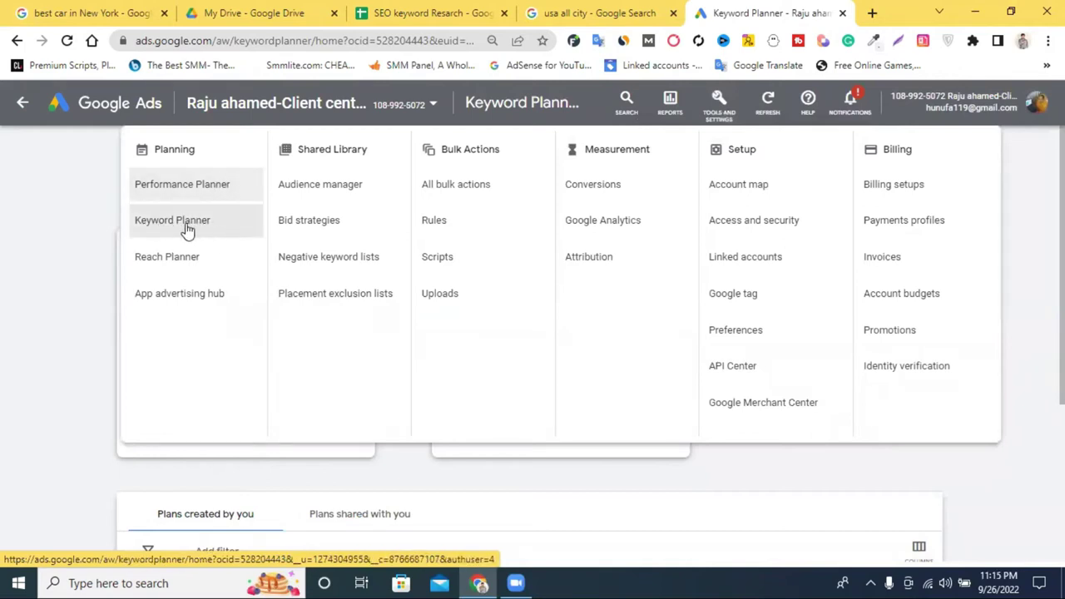
{"action": "left_click", "coordinate": [72, 227]}
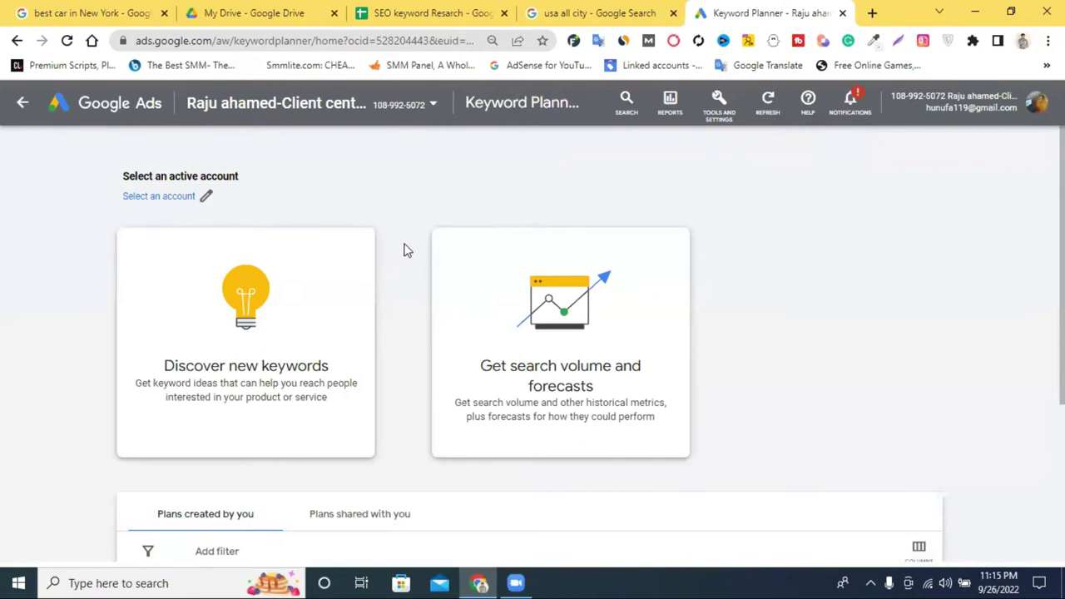
Open Keyword Planner's Discover new keywords panel, then return to the SEO keyword Resarch sheet.
{"action": "scroll", "coordinate": [482, 242], "scroll_direction": "down", "scroll_amount": 1}
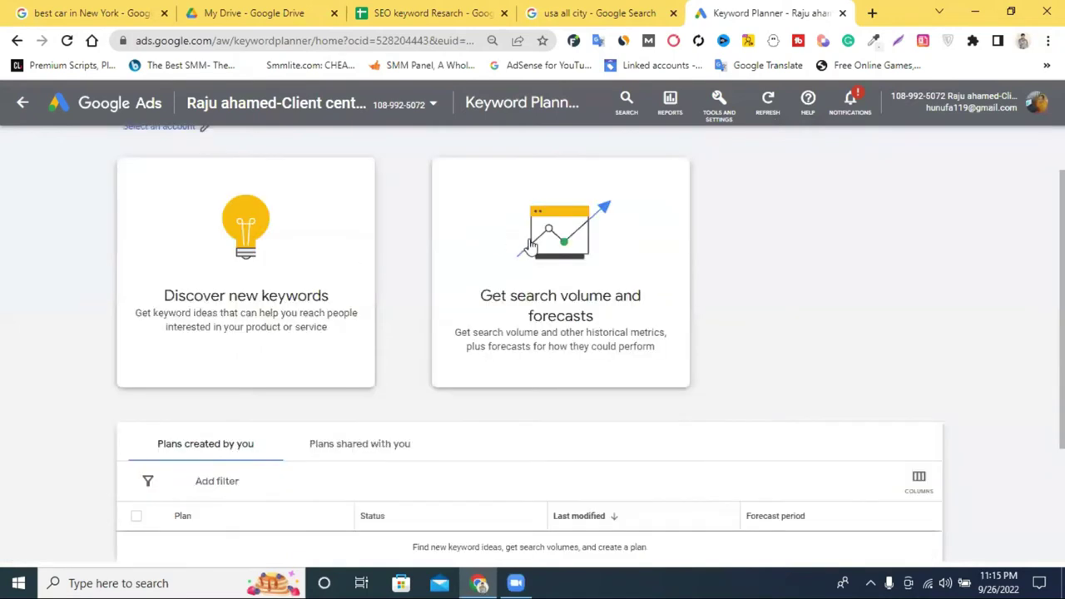
{"action": "scroll", "coordinate": [589, 258], "scroll_direction": "down", "scroll_amount": 1}
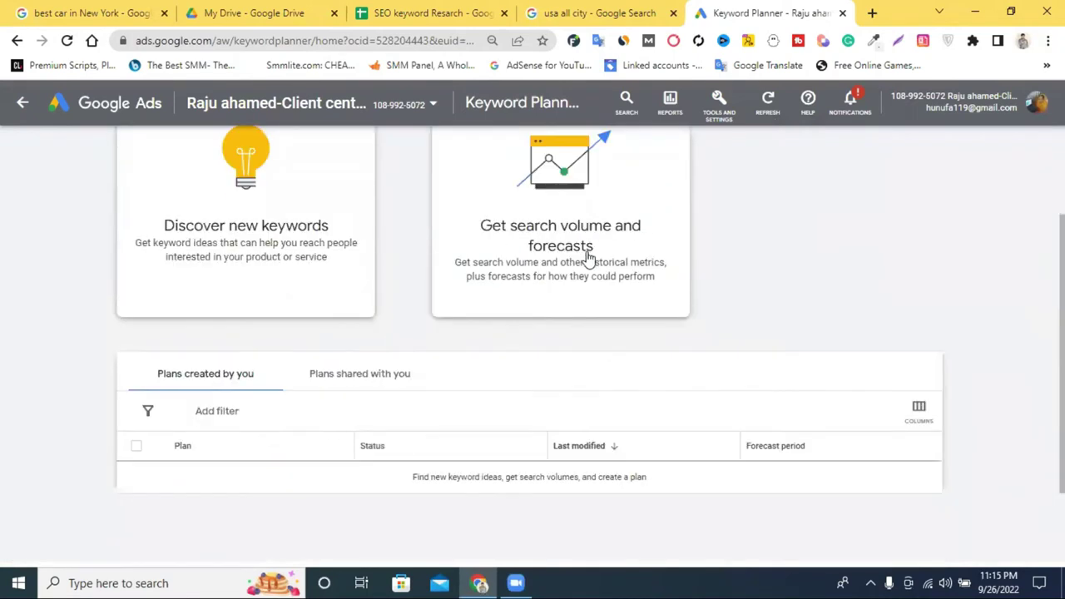
{"action": "left_click", "coordinate": [266, 234]}
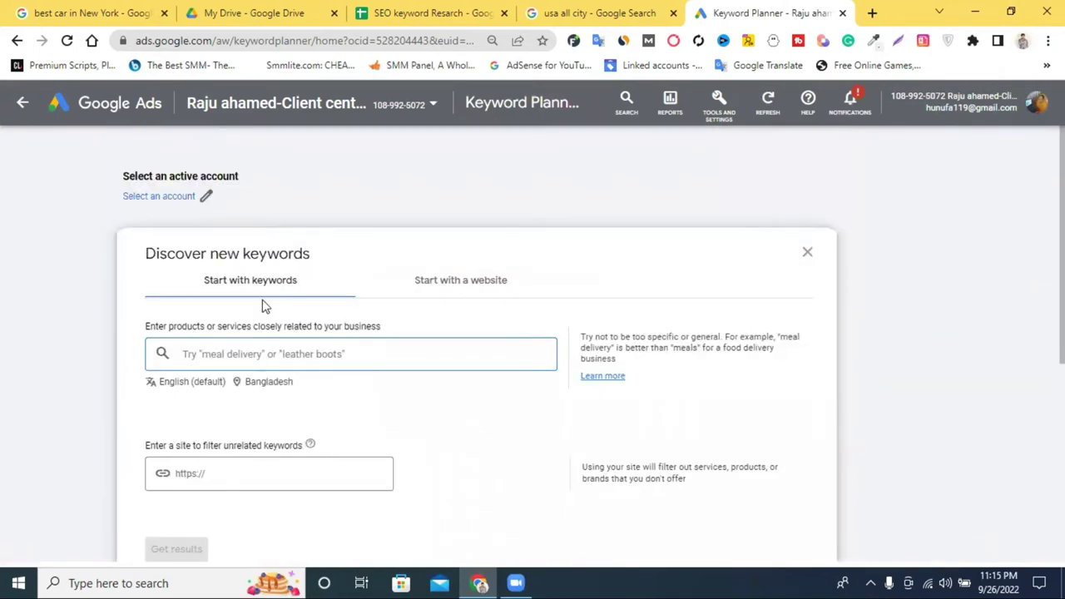
{"action": "left_click", "coordinate": [809, 253]}
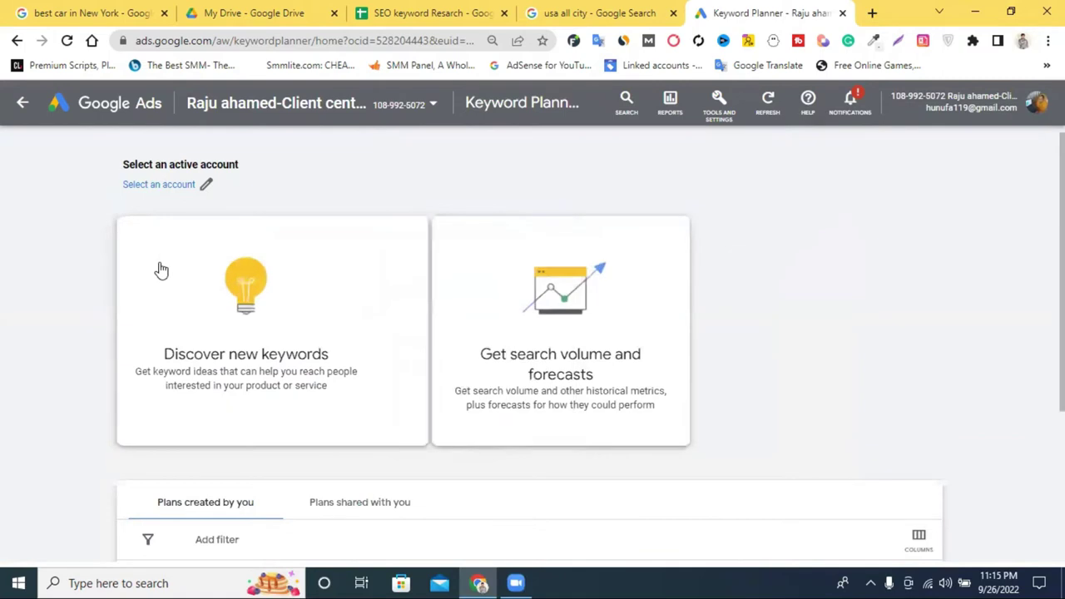
{"action": "left_click", "coordinate": [235, 305]}
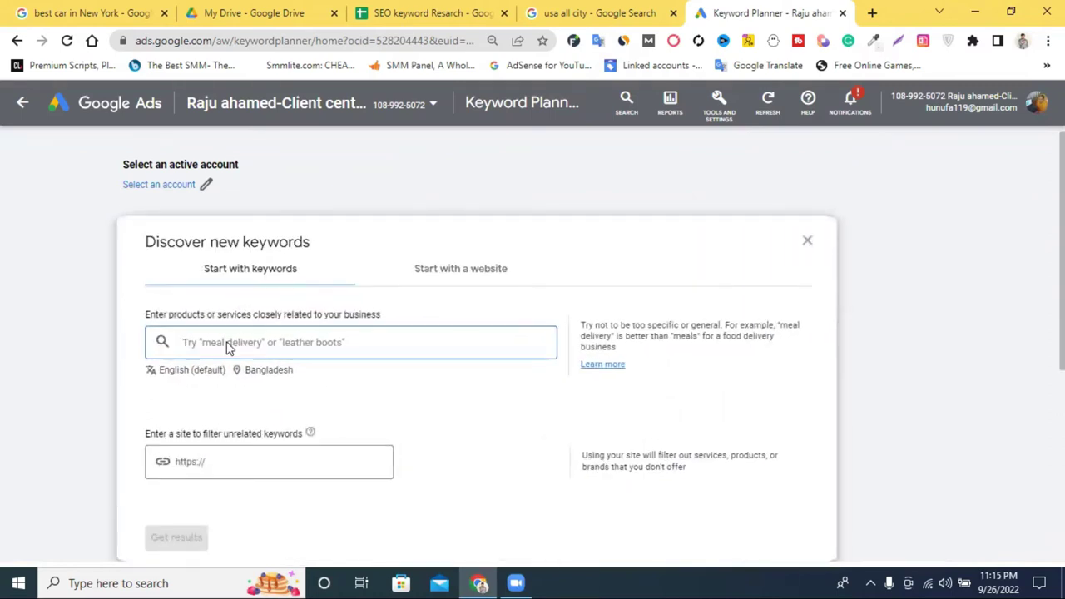
{"action": "left_click", "coordinate": [379, 25]}
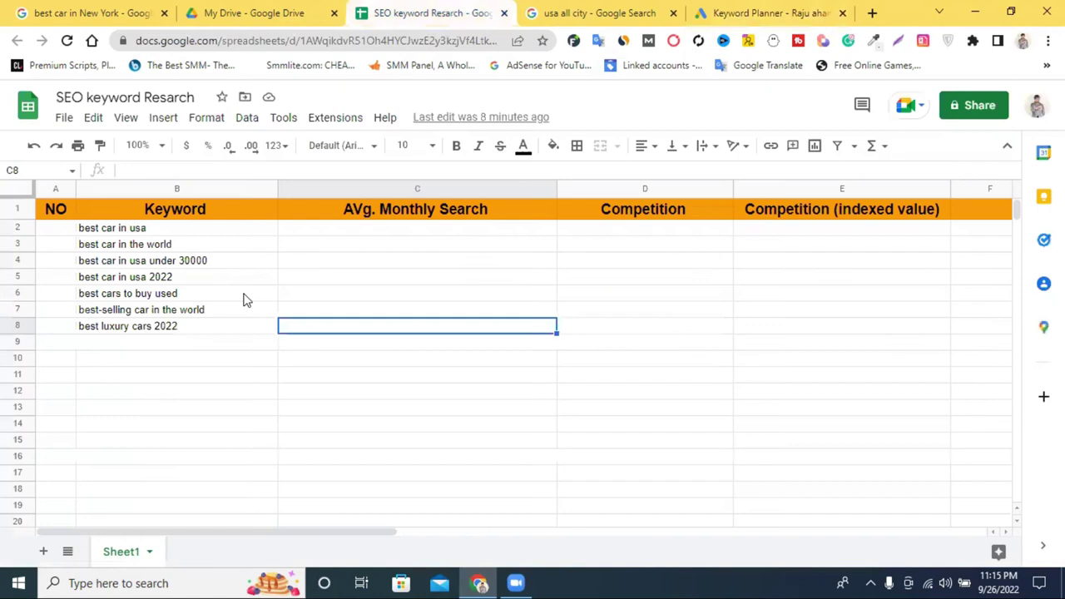
Copy 'best car in usa' from cell B2 and return to the Keyword Planner tab.
{"action": "triple_click", "coordinate": [126, 229]}
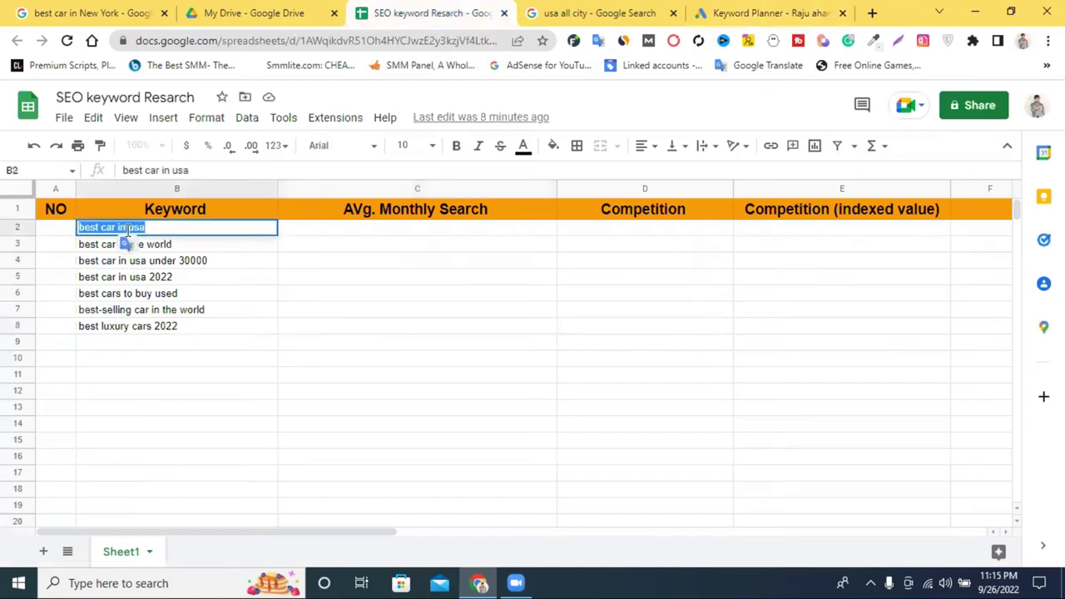
{"action": "right_click", "coordinate": [127, 233]}
{"action": "left_click", "coordinate": [194, 291]}
{"action": "right_click", "coordinate": [190, 225]}
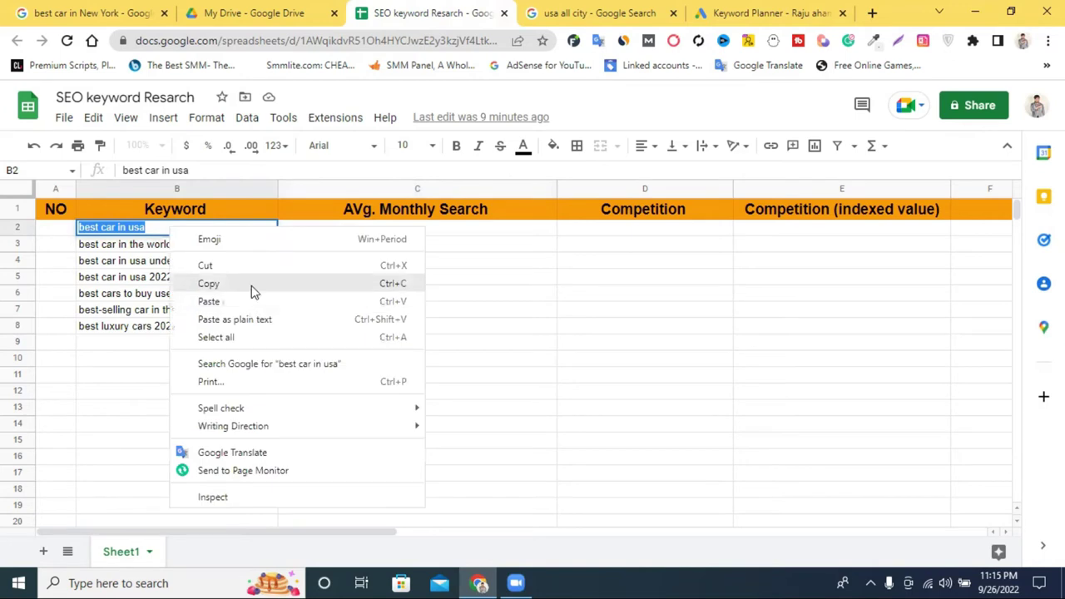
{"action": "left_click", "coordinate": [251, 285]}
{"action": "left_click", "coordinate": [688, 15]}
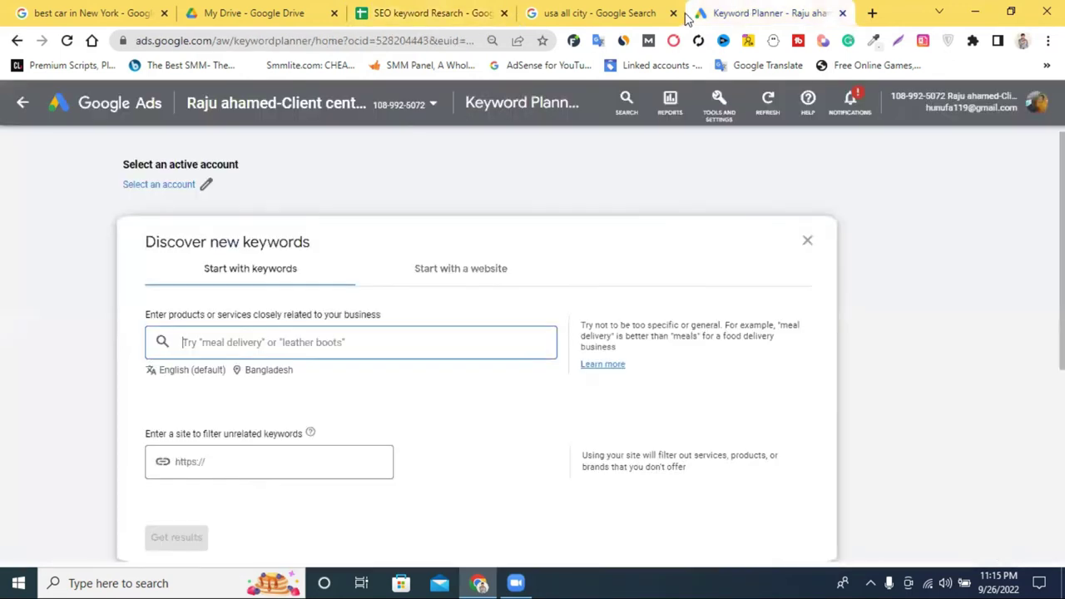
Enter 'best car in usa' as a seed keyword and open the Bangladesh location setting.
{"action": "right_click", "coordinate": [201, 341]}
{"action": "left_click", "coordinate": [256, 221]}
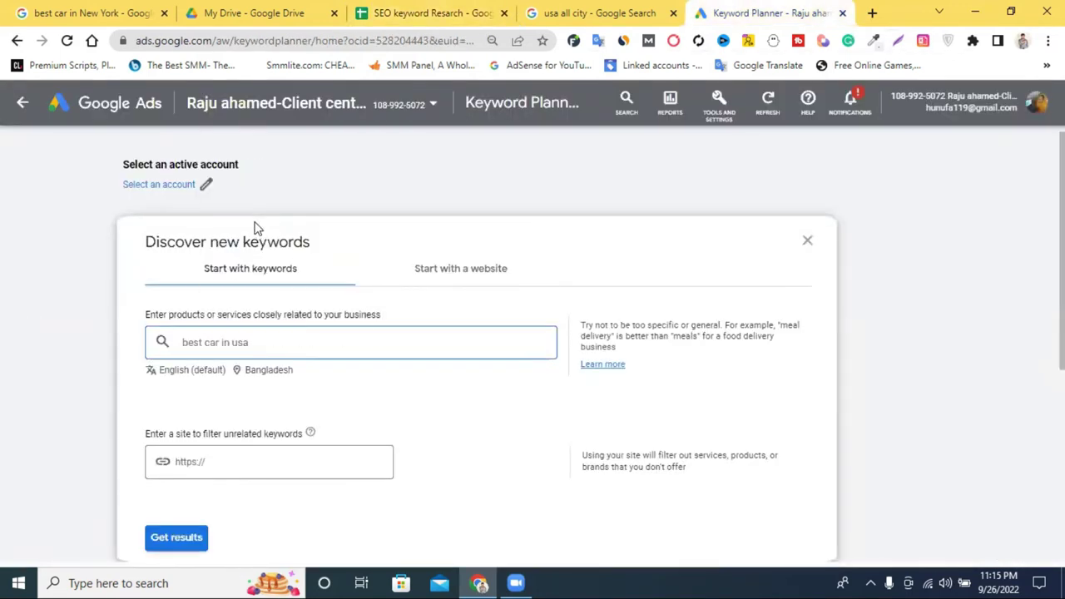
{"action": "scroll", "coordinate": [178, 469], "scroll_direction": "down", "scroll_amount": 1}
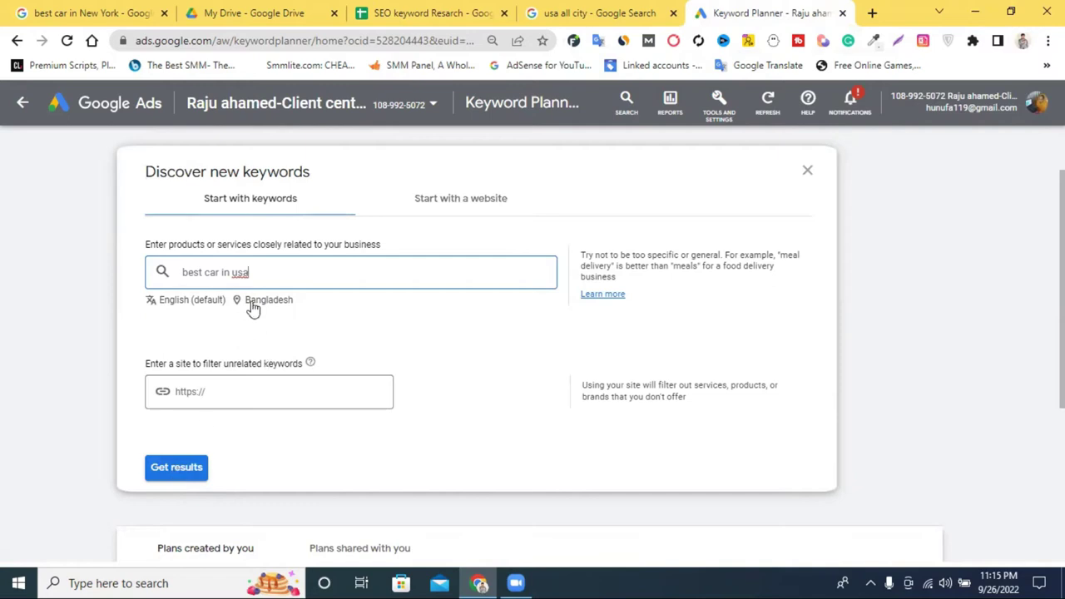
{"action": "key", "text": "Return"}
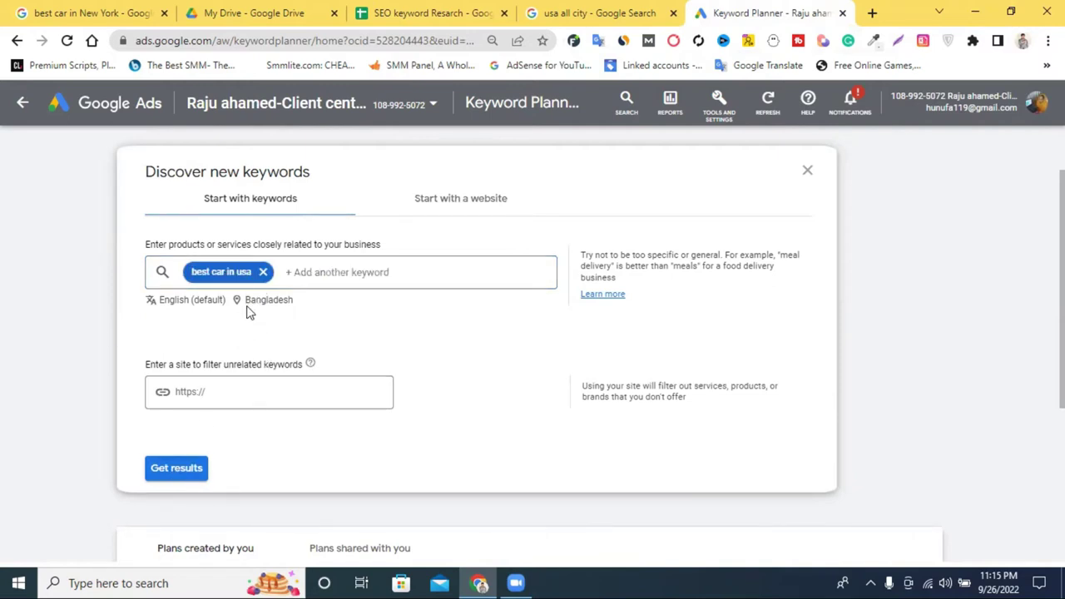
{"action": "left_click", "coordinate": [252, 303]}
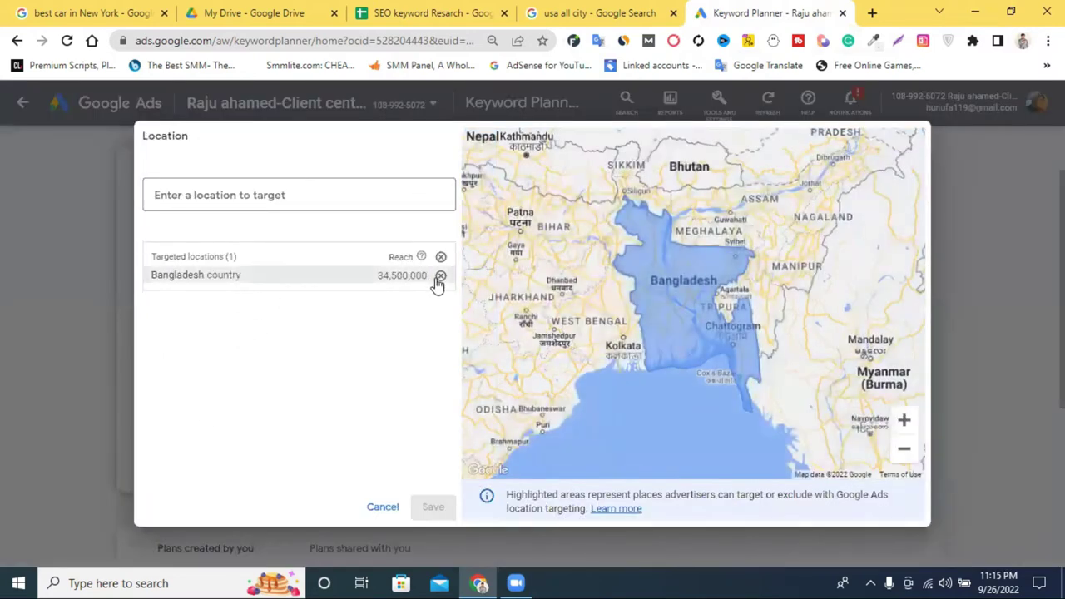
Replace Bangladesh with United States as the targeted location and save it.
{"action": "left_click", "coordinate": [437, 278]}
{"action": "left_click", "coordinate": [225, 193]}
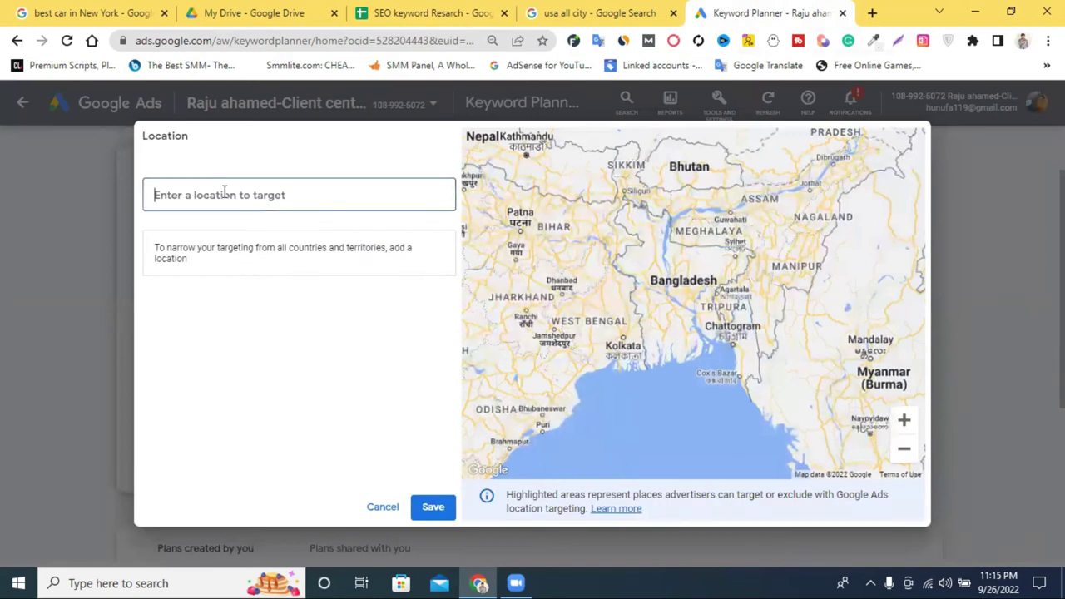
{"action": "type", "text": "usa"}
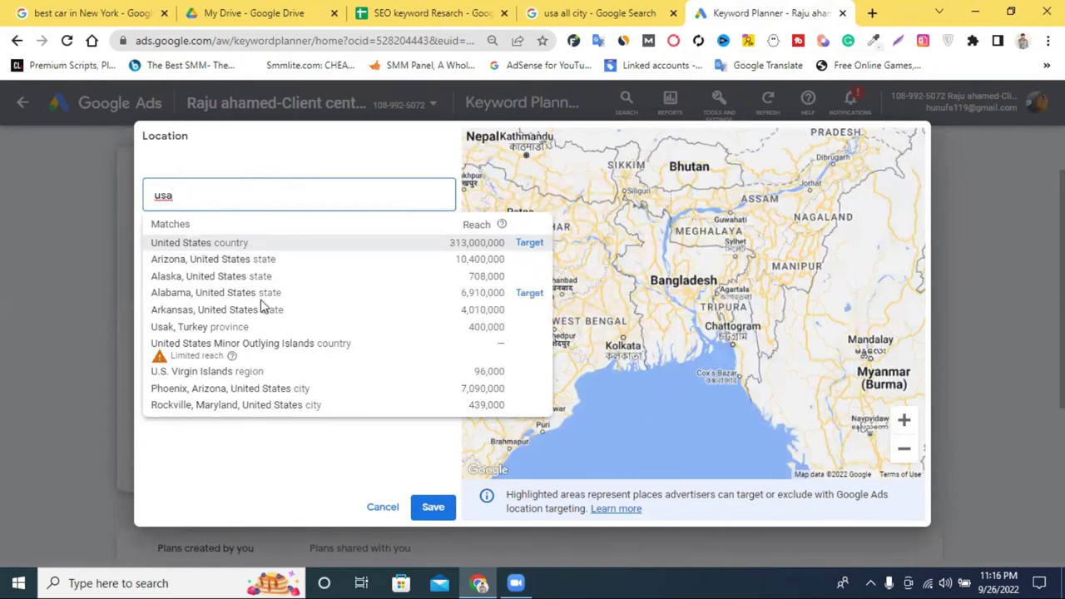
{"action": "left_click", "coordinate": [290, 243]}
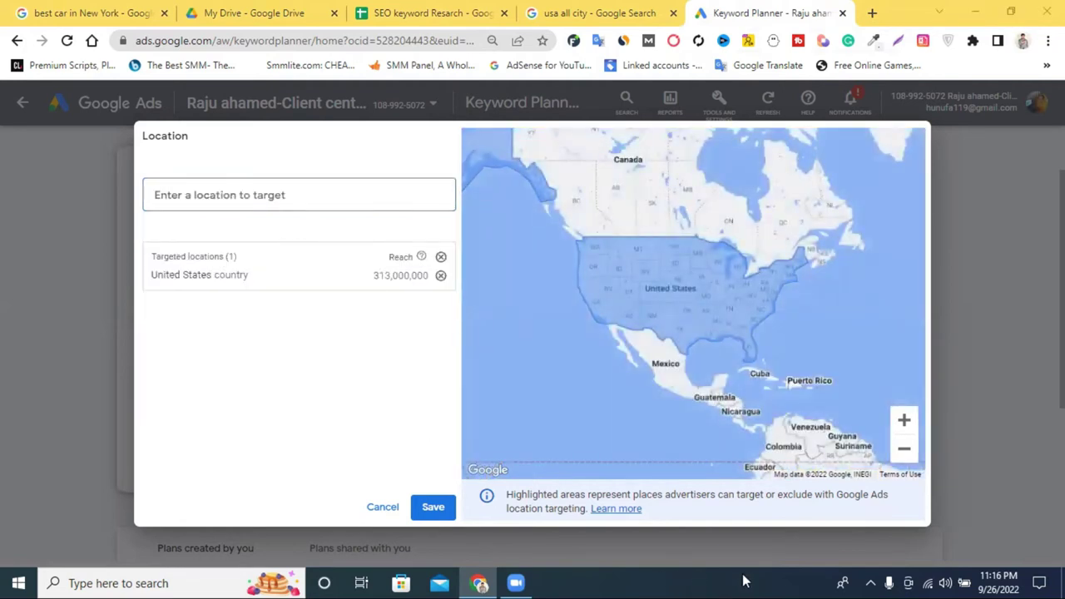
{"action": "left_click", "coordinate": [442, 509]}
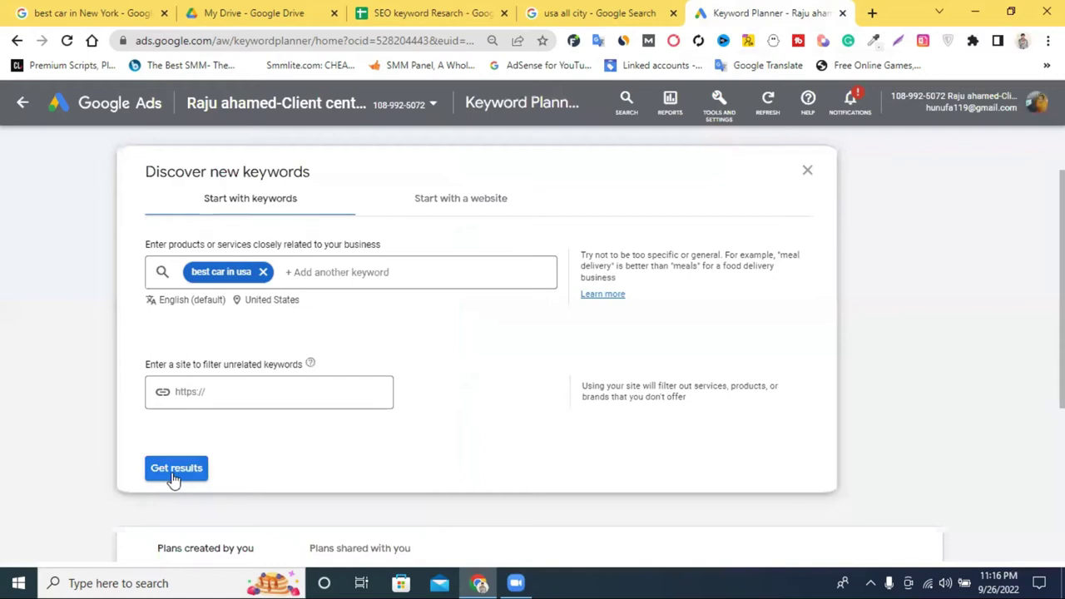
Copy 'best car in usa 2022' from cell B5 in the spreadsheet.
{"action": "left_click", "coordinate": [338, 276]}
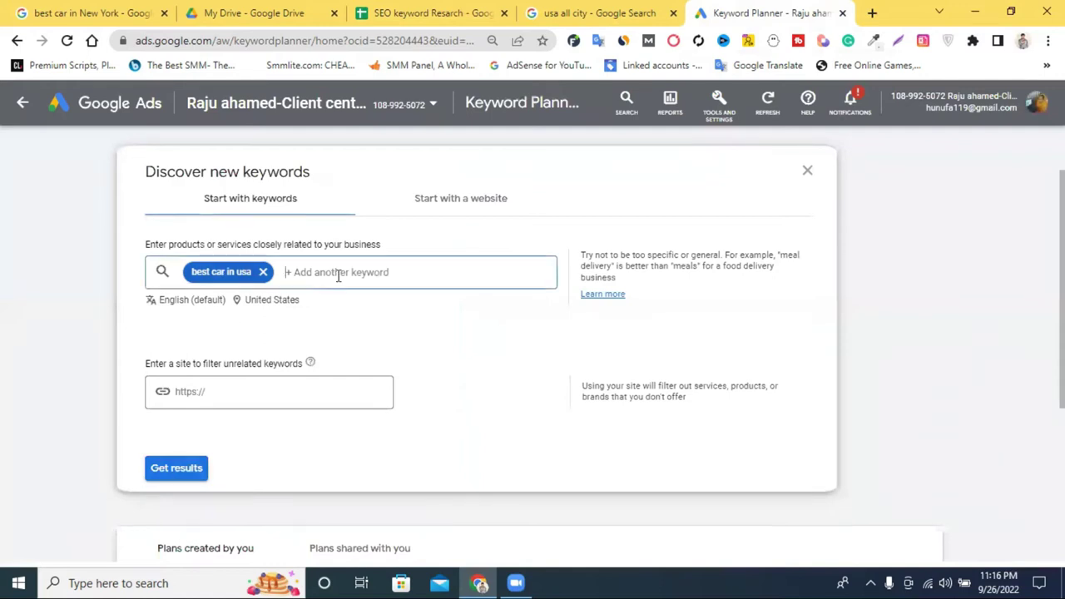
{"action": "left_click", "coordinate": [430, 11]}
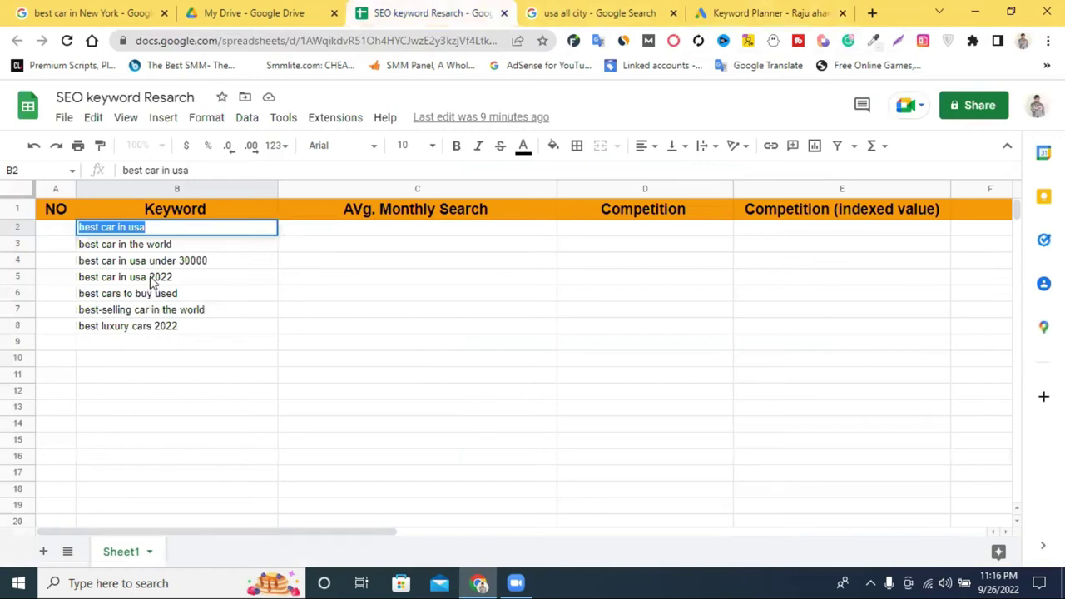
{"action": "triple_click", "coordinate": [152, 280]}
{"action": "right_click", "coordinate": [150, 283]}
{"action": "left_click", "coordinate": [189, 333]}
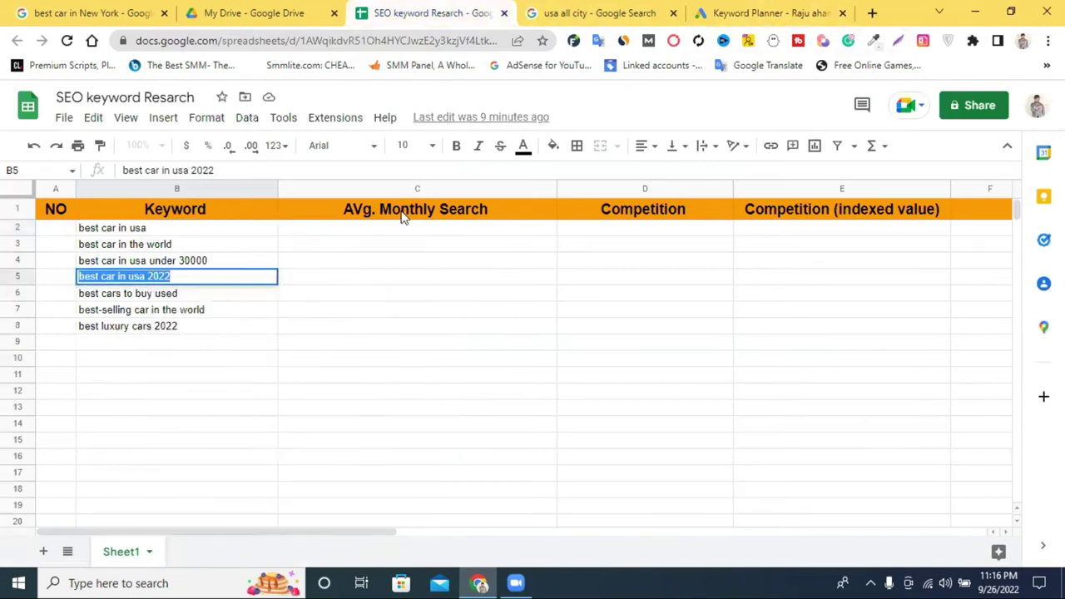
{"action": "left_click", "coordinate": [732, 12]}
Add 'best car in usa 2022' as a second seed keyword and request results.
{"action": "right_click", "coordinate": [318, 278]}
{"action": "left_click", "coordinate": [359, 400]}
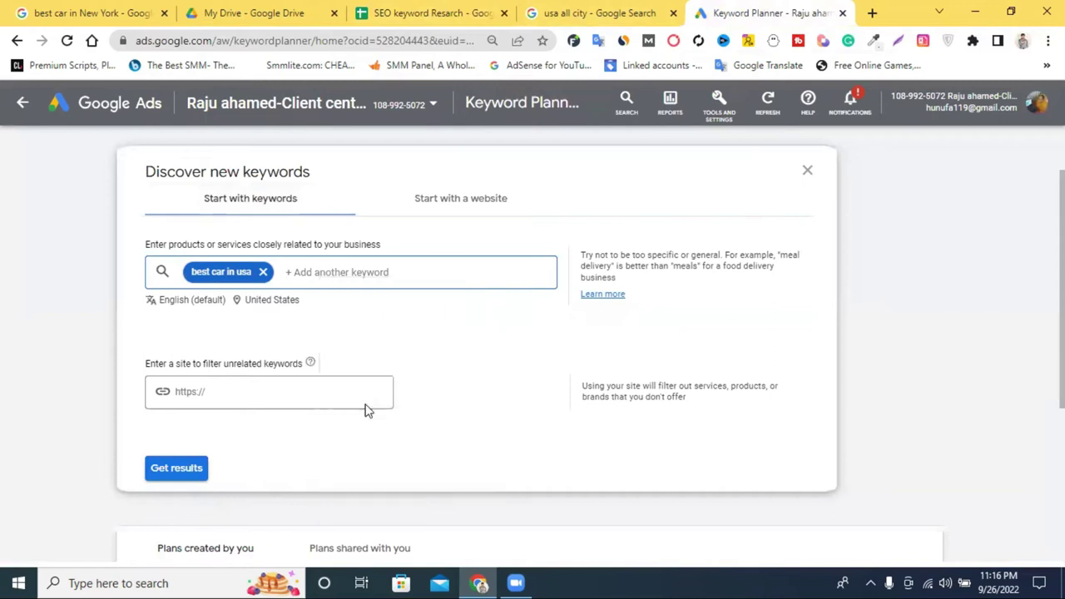
{"action": "left_click", "coordinate": [455, 346]}
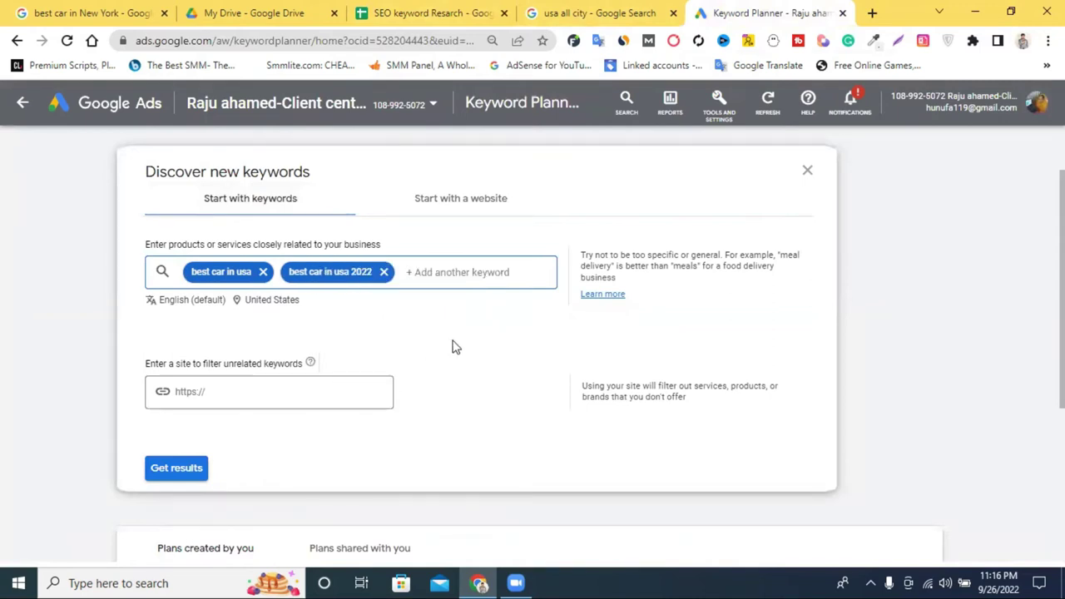
{"action": "left_click", "coordinate": [193, 470]}
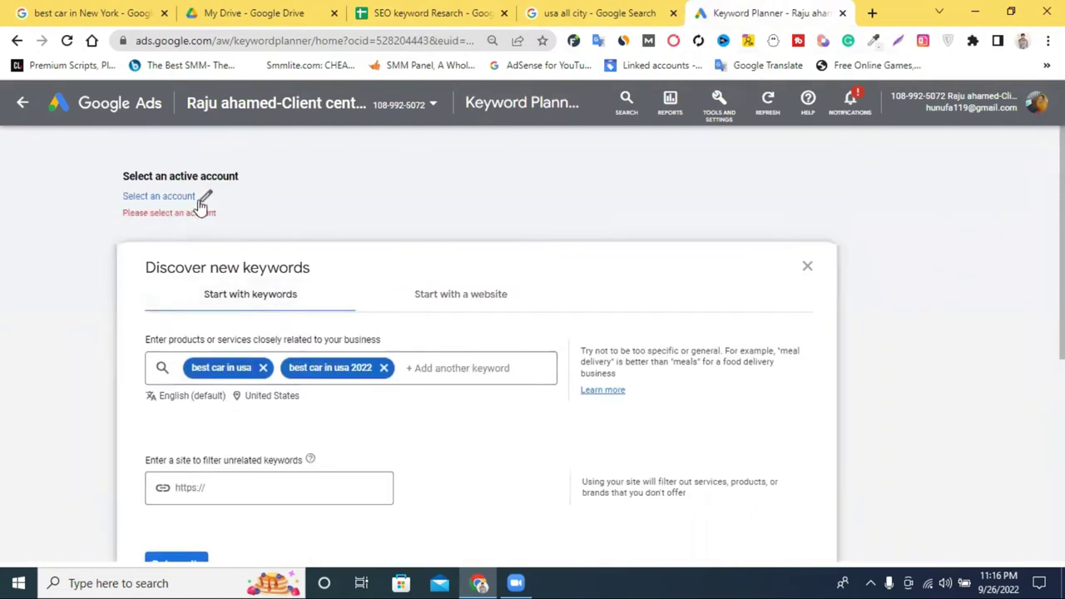
Remove the 'best car in usa 2022' keyword entry.
{"action": "scroll", "coordinate": [242, 268], "scroll_direction": "down", "scroll_amount": 5}
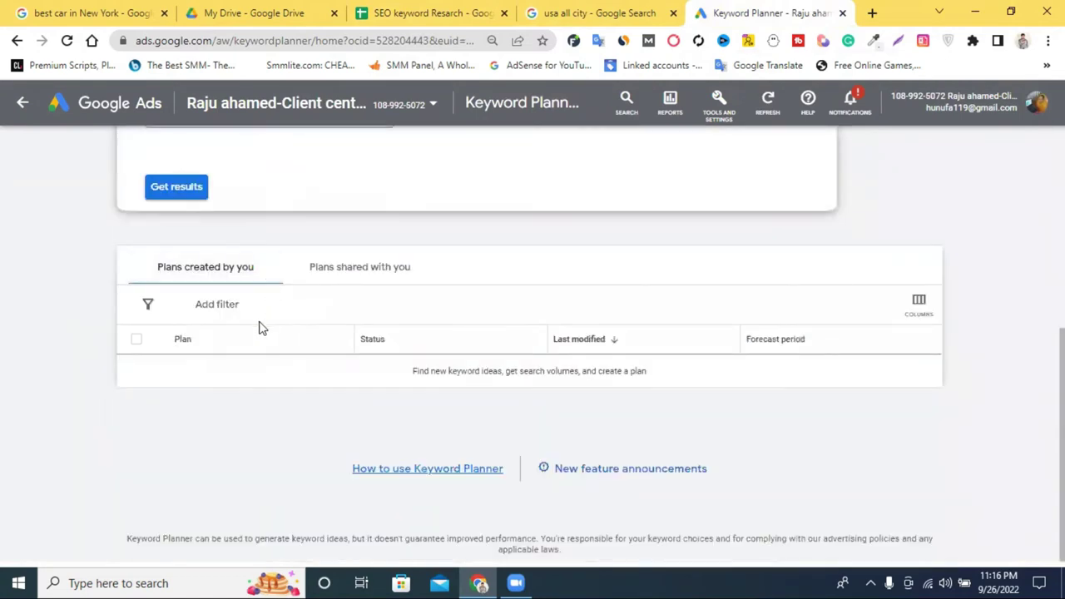
{"action": "left_click", "coordinate": [178, 190]}
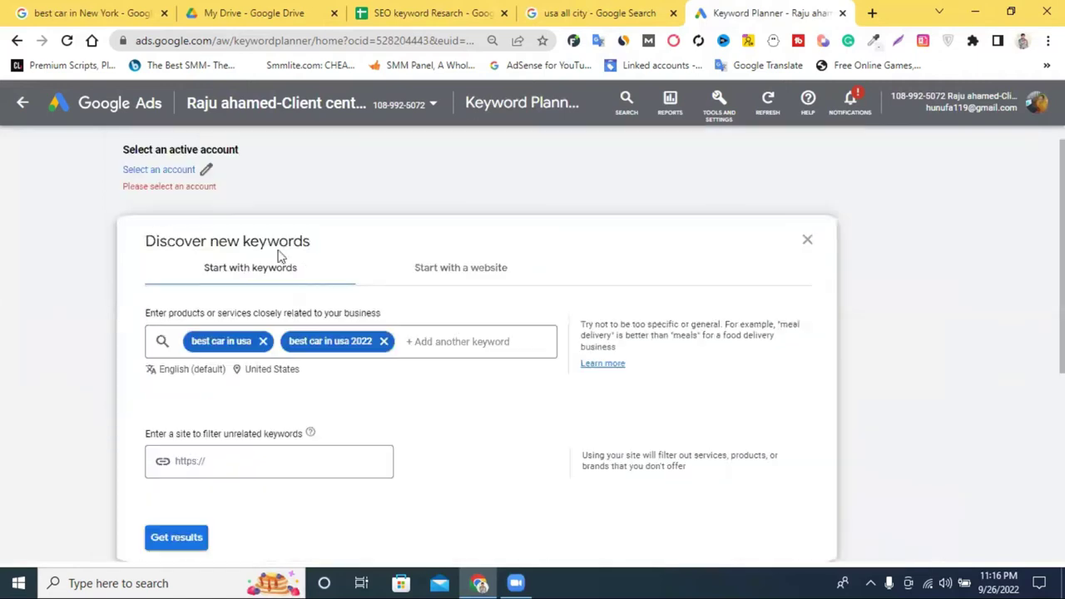
{"action": "left_click", "coordinate": [383, 341]}
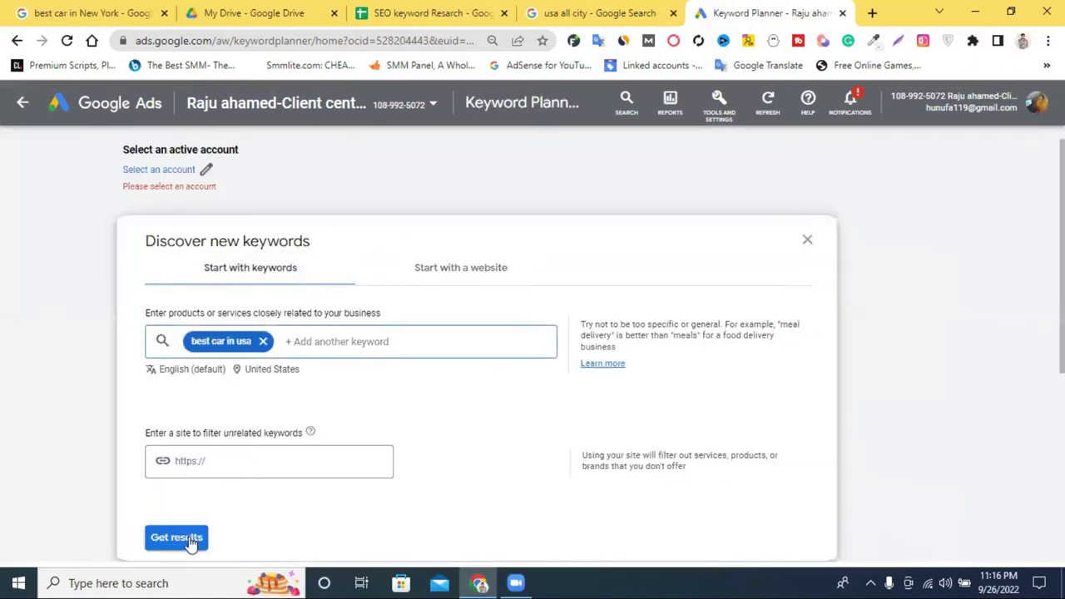
Set site filter webcon.com, get results, and activate the only advertiser account.
{"action": "left_click", "coordinate": [200, 472]}
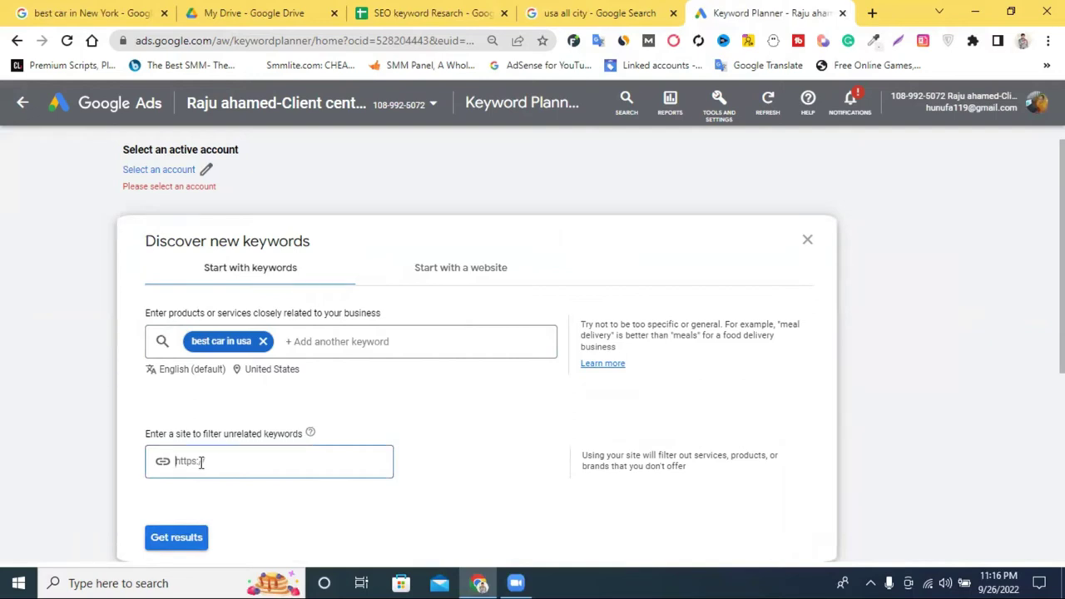
{"action": "type", "text": "uyr5er56"}
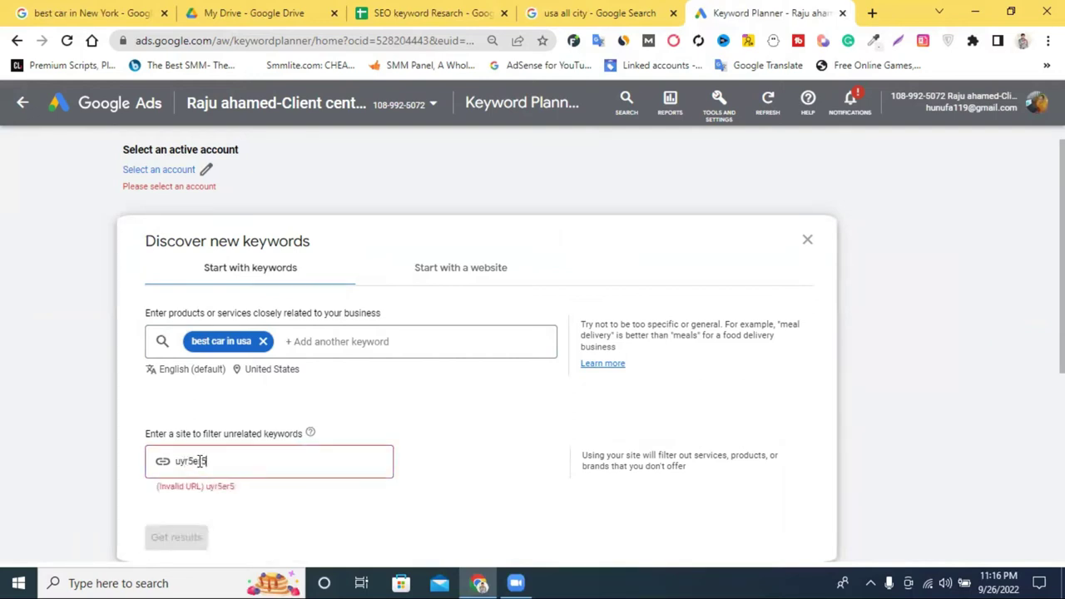
{"action": "key", "text": "BackSpace"}
{"action": "key", "text": "BackSpace"}
{"action": "key", "text": "BackSpace"}
{"action": "key", "text": "BackSpace"}
{"action": "key", "text": "BackSpace"}
{"action": "type", "text": "webcon.co"}
{"action": "left_click", "coordinate": [193, 537]}
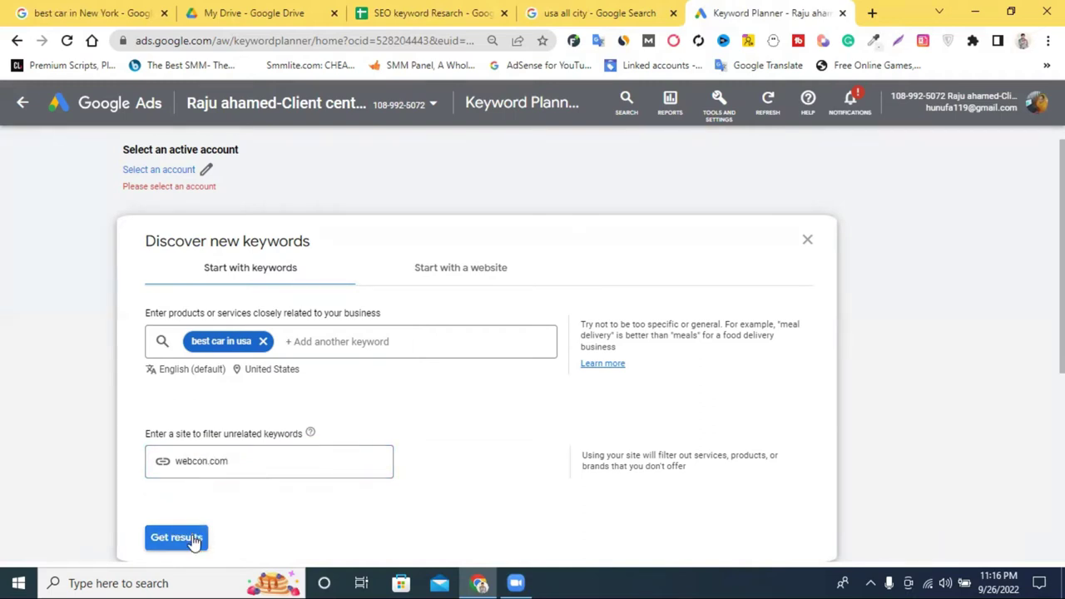
{"action": "left_click", "coordinate": [207, 170]}
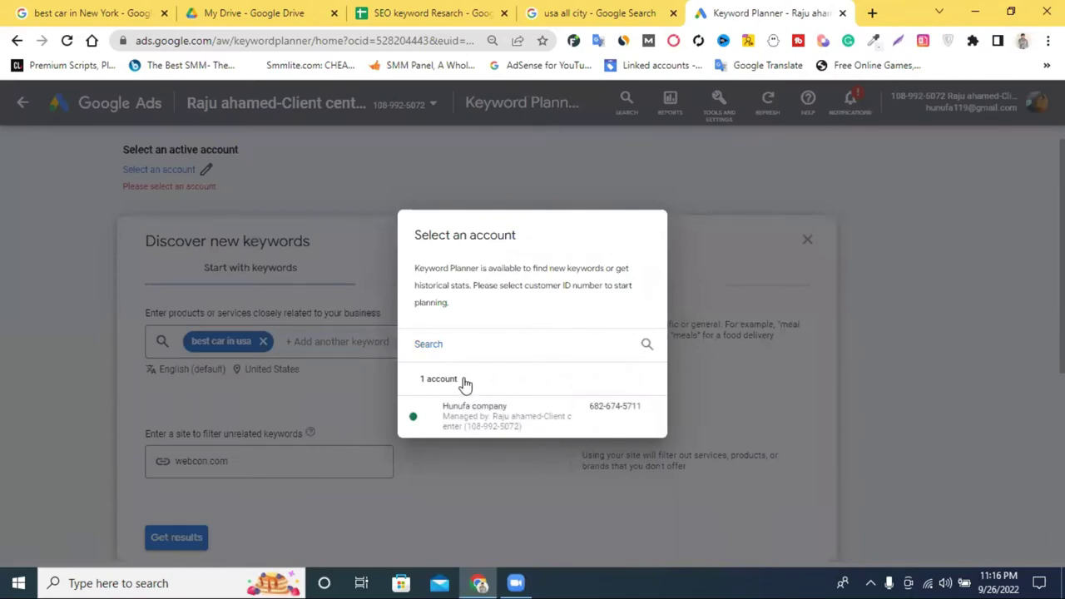
{"action": "left_click", "coordinate": [472, 411]}
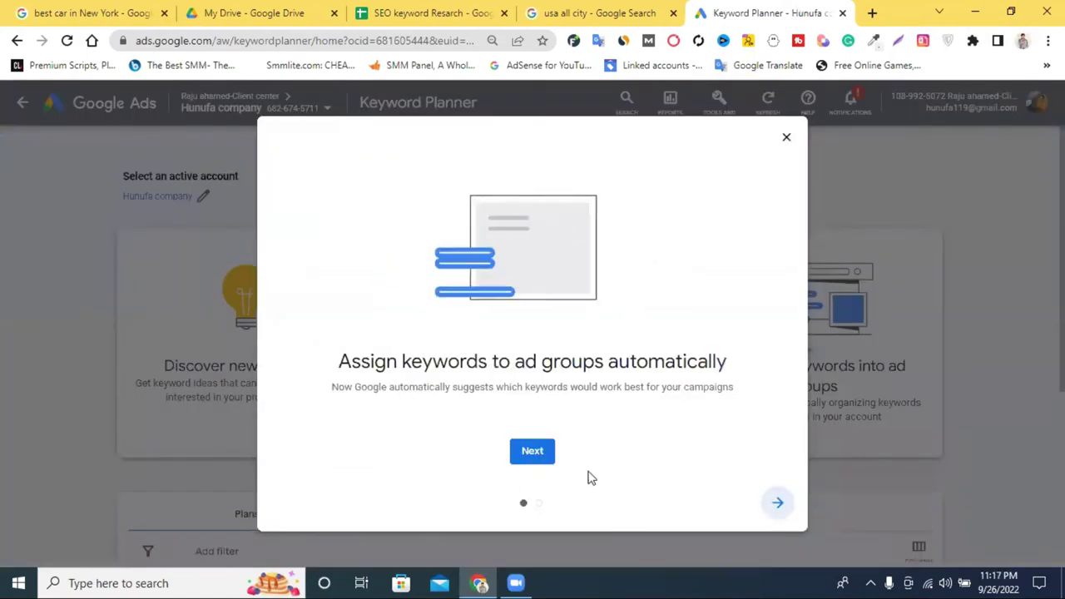
Dismiss the ad-group auto-assign introduction dialog.
{"action": "left_click", "coordinate": [521, 452]}
{"action": "left_click", "coordinate": [529, 457]}
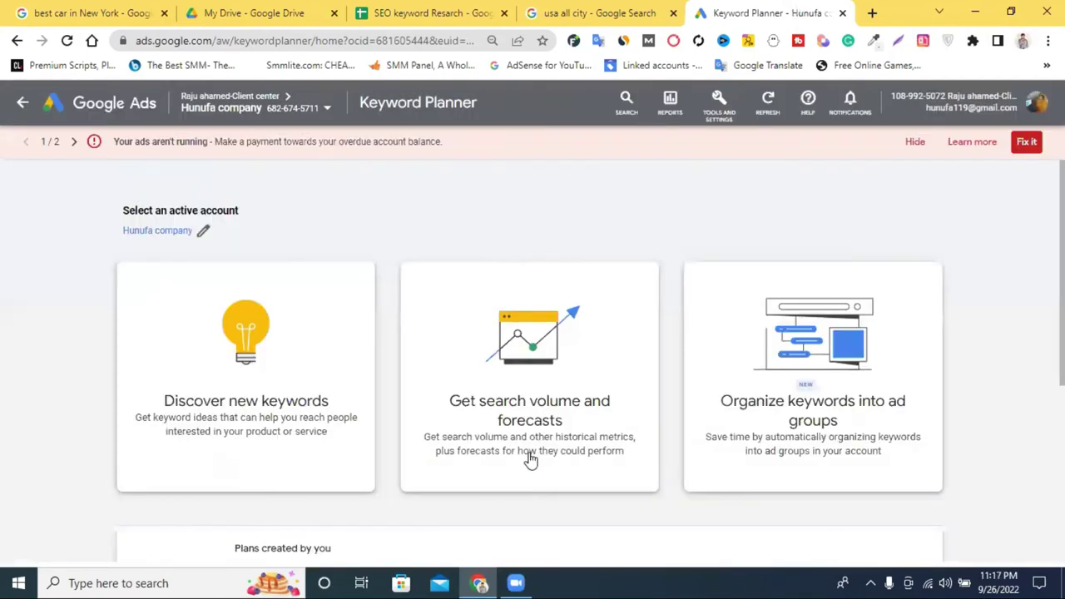
{"action": "scroll", "coordinate": [371, 399], "scroll_direction": "down", "scroll_amount": 3}
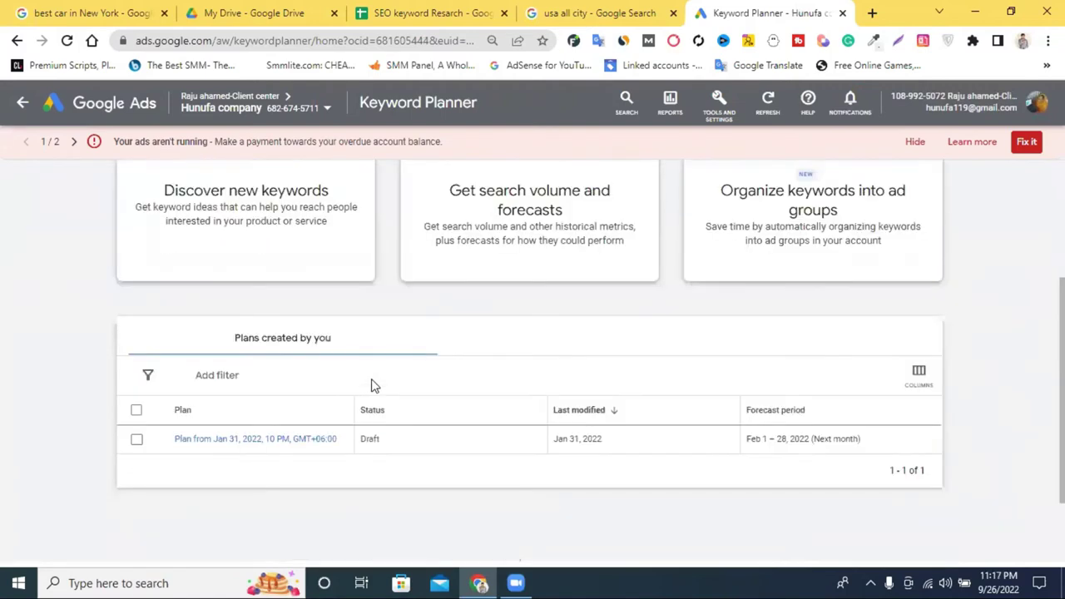
{"action": "scroll", "coordinate": [300, 275], "scroll_direction": "up", "scroll_amount": 1}
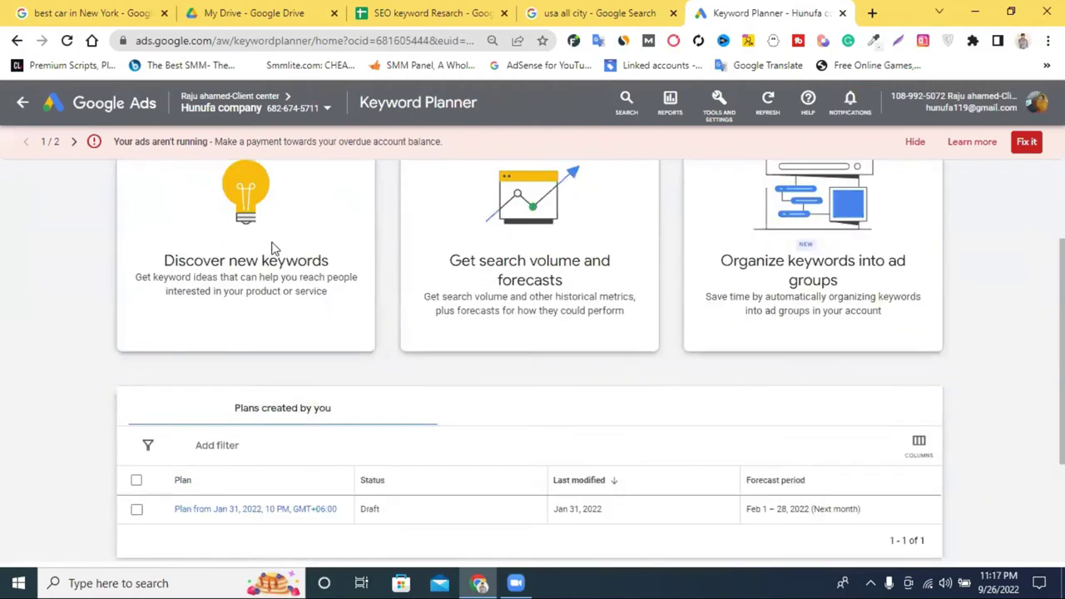
Get keyword ideas for 'best car in usa 2022' and hide the unpaid balance warning.
{"action": "left_click", "coordinate": [273, 248]}
{"action": "right_click", "coordinate": [246, 242]}
{"action": "left_click", "coordinate": [325, 384]}
{"action": "left_click", "coordinate": [198, 447]}
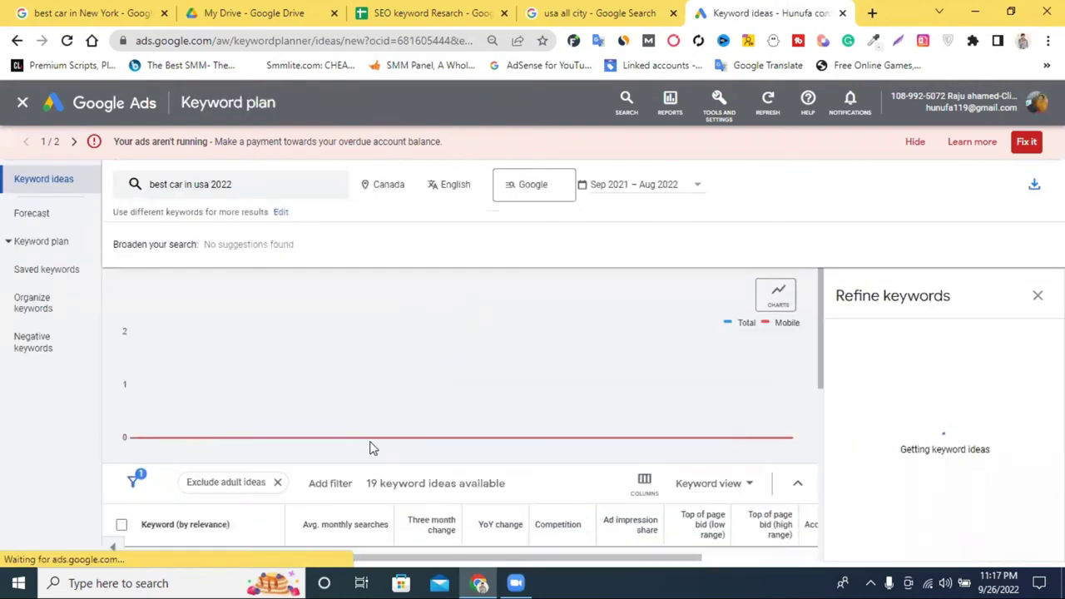
{"action": "scroll", "coordinate": [640, 300], "scroll_direction": "down", "scroll_amount": 1}
{"action": "left_click", "coordinate": [915, 143]}
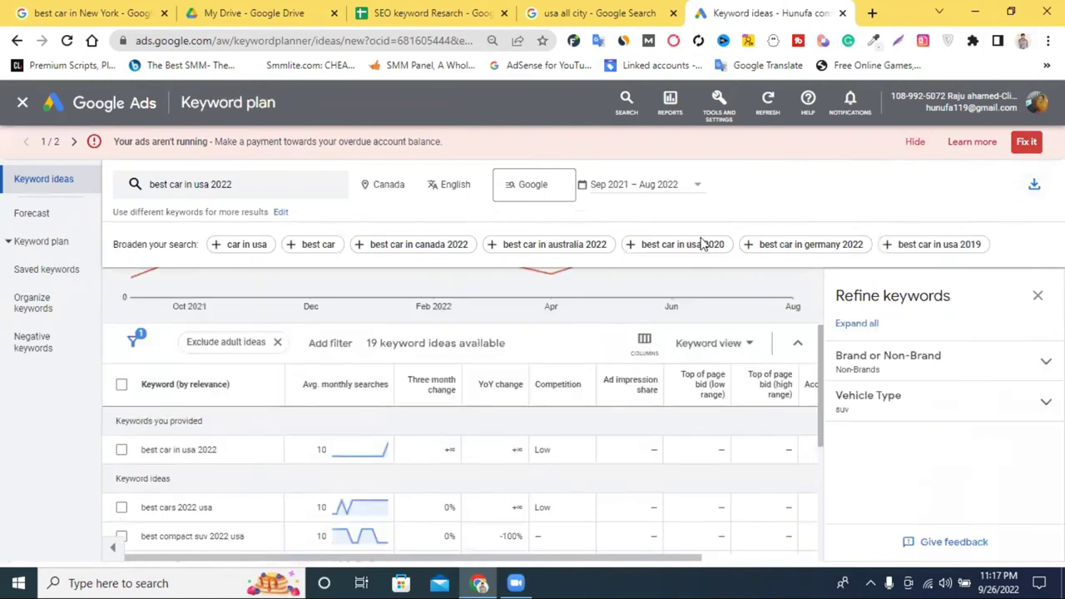
{"action": "scroll", "coordinate": [583, 298], "scroll_direction": "up", "scroll_amount": 2}
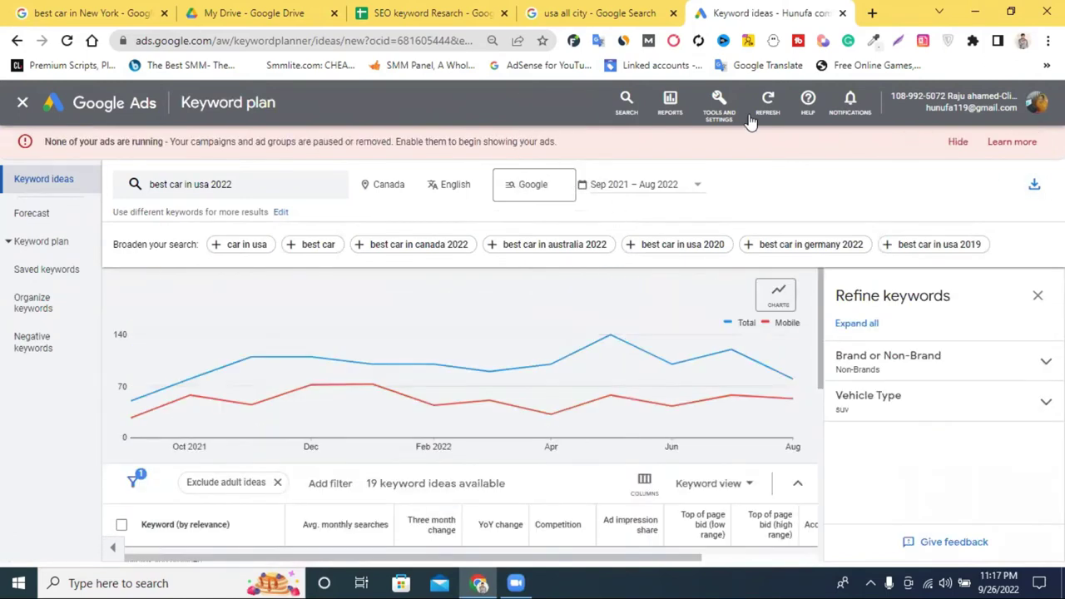
Copy 'best car in usa' from cell B2 in the spreadsheet.
{"action": "left_click", "coordinate": [420, 12]}
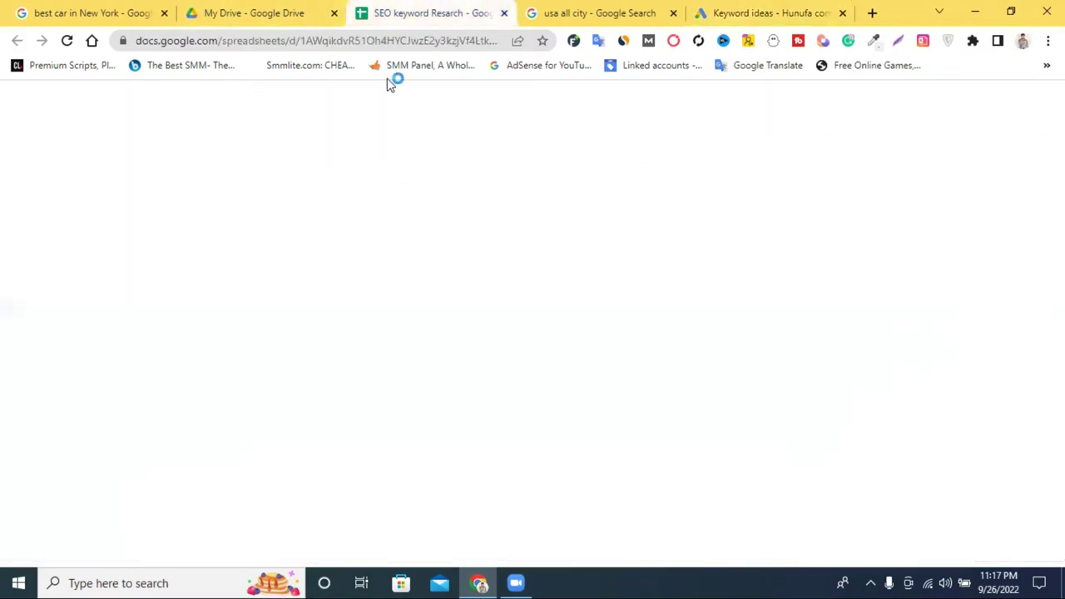
{"action": "left_click", "coordinate": [174, 226]}
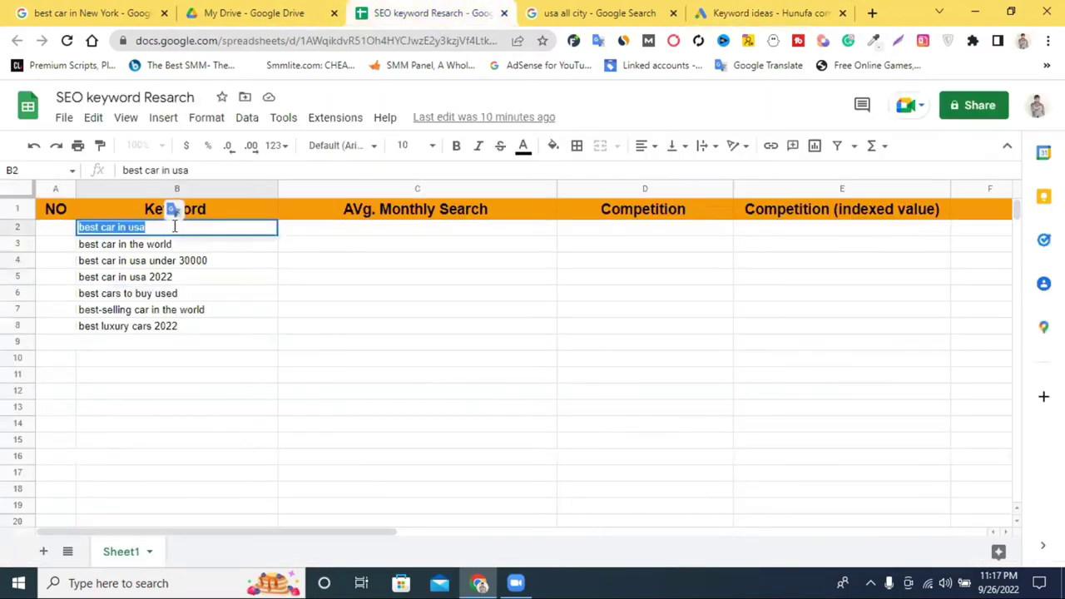
{"action": "right_click", "coordinate": [174, 226]}
{"action": "left_click", "coordinate": [249, 281]}
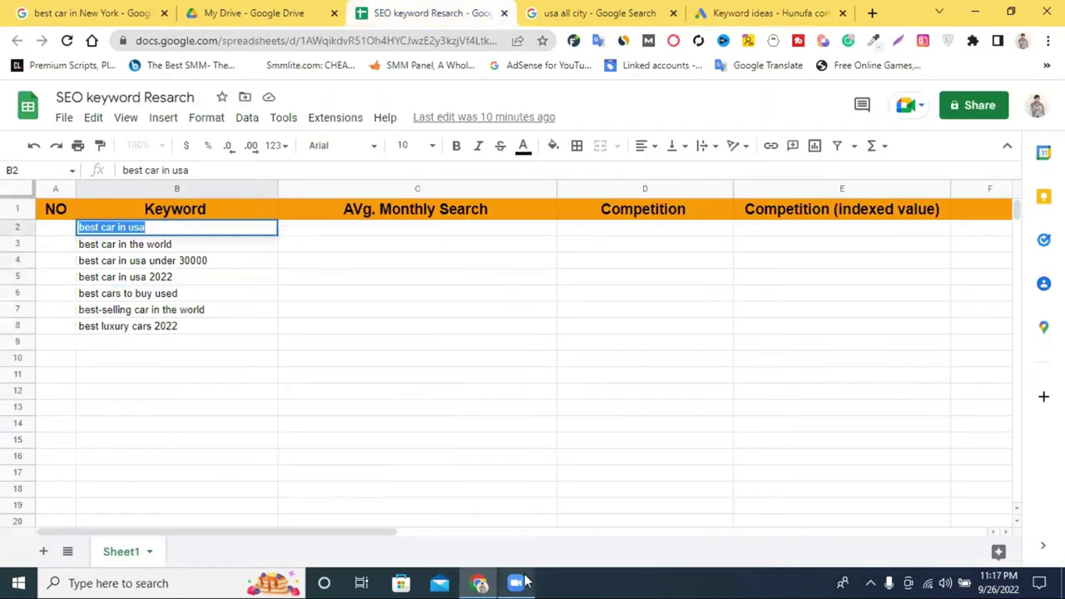
{"action": "left_click", "coordinate": [728, 10]}
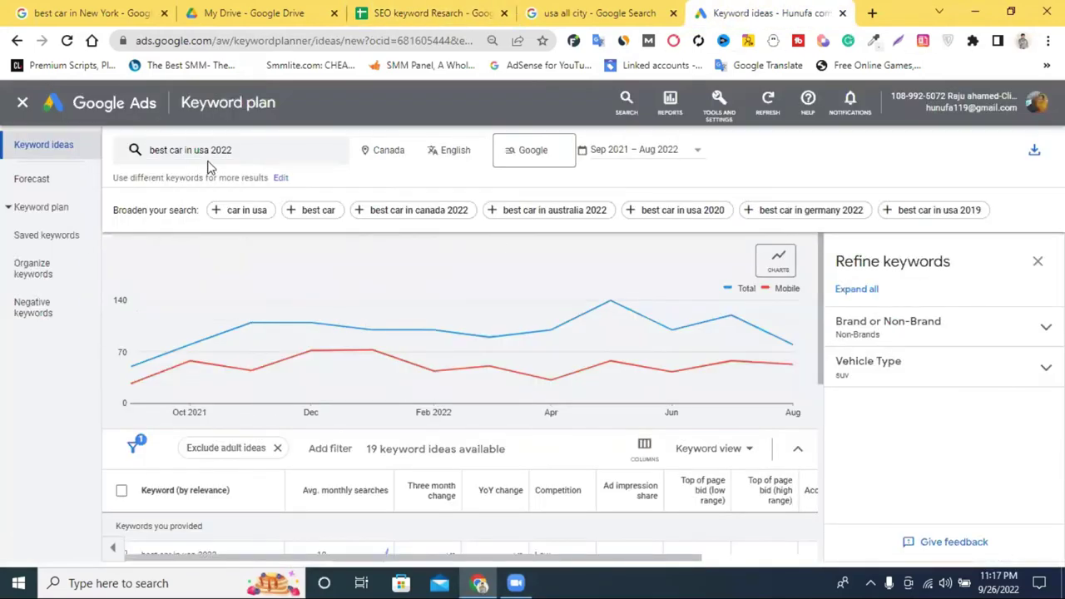
Replace the seed keyword with 'best car in usa' and get its 706 keyword ideas.
{"action": "left_click", "coordinate": [259, 152]}
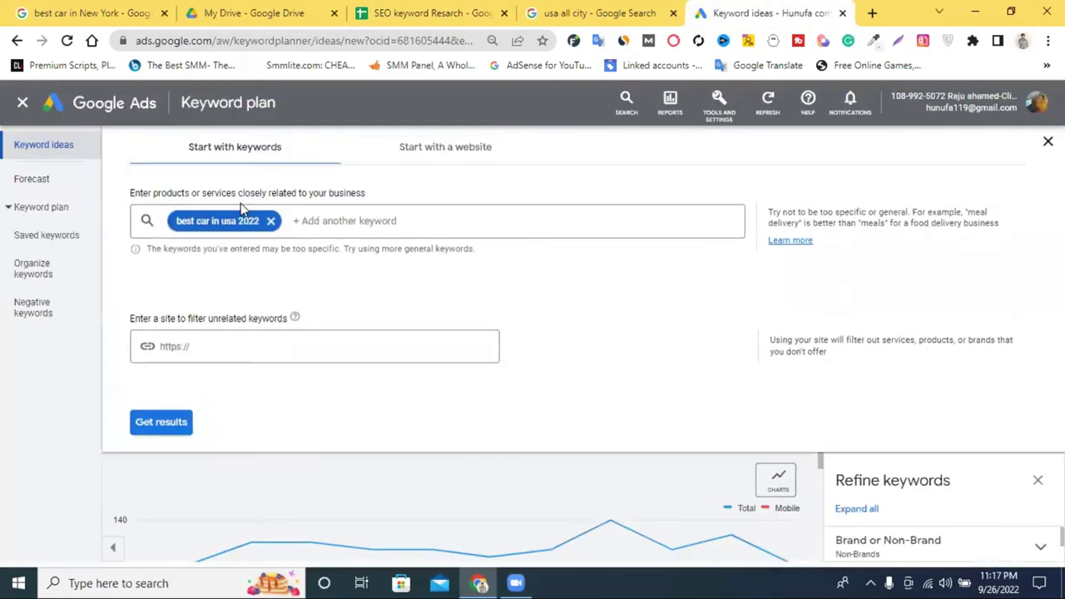
{"action": "left_click", "coordinate": [270, 220]}
{"action": "right_click", "coordinate": [279, 227]}
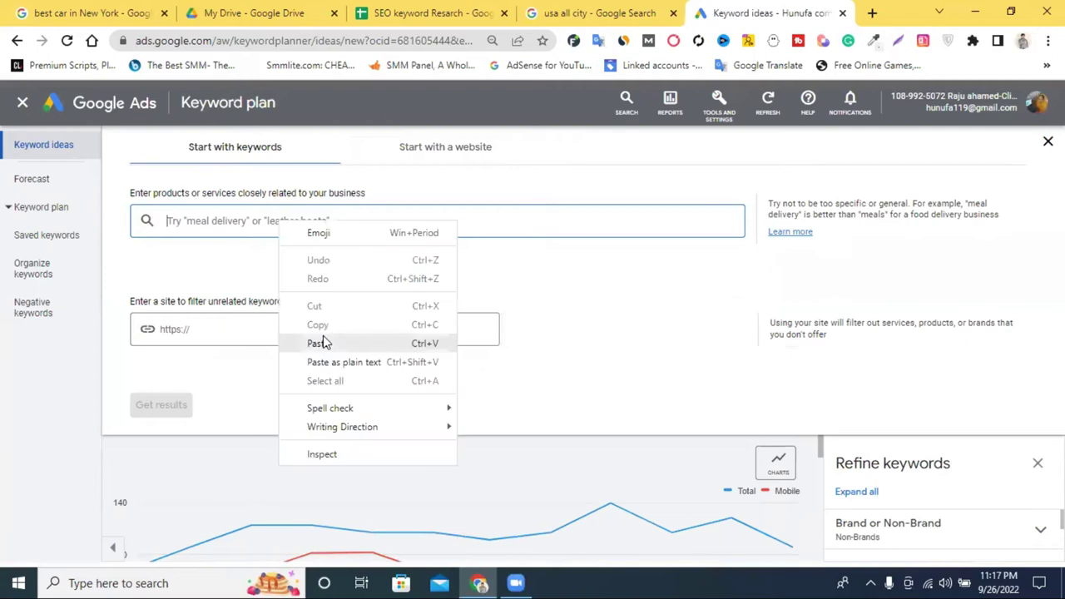
{"action": "left_click", "coordinate": [320, 344]}
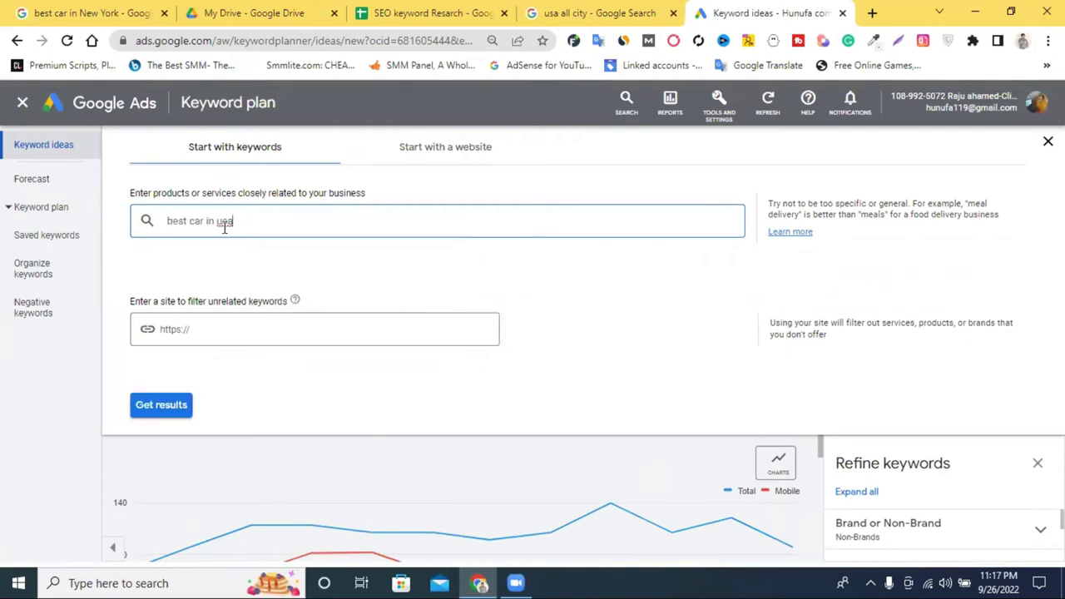
{"action": "left_click", "coordinate": [176, 411]}
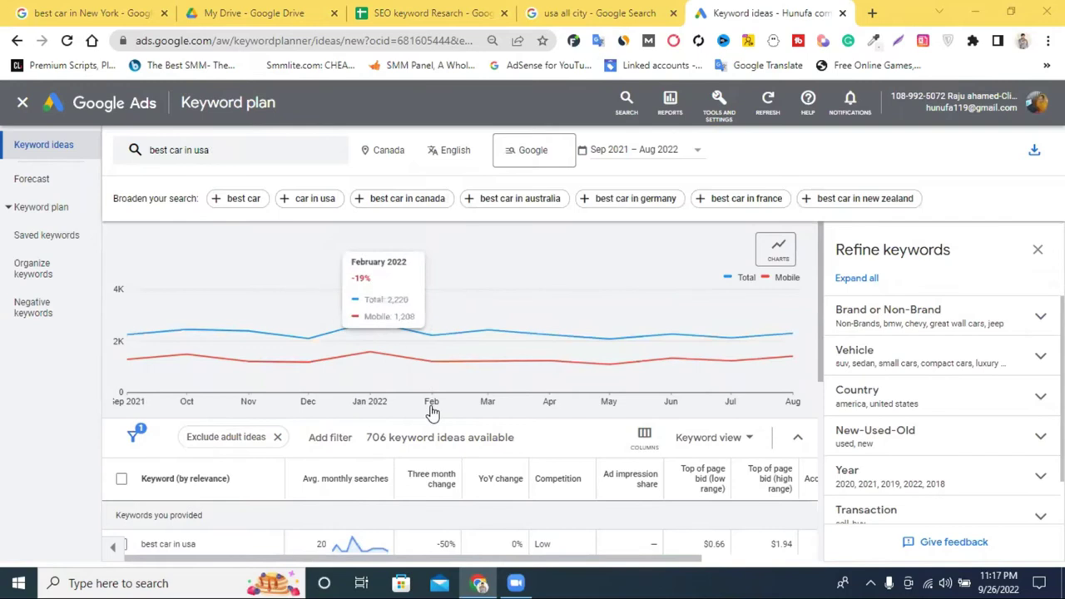
{"action": "scroll", "coordinate": [432, 412], "scroll_direction": "down", "scroll_amount": 3}
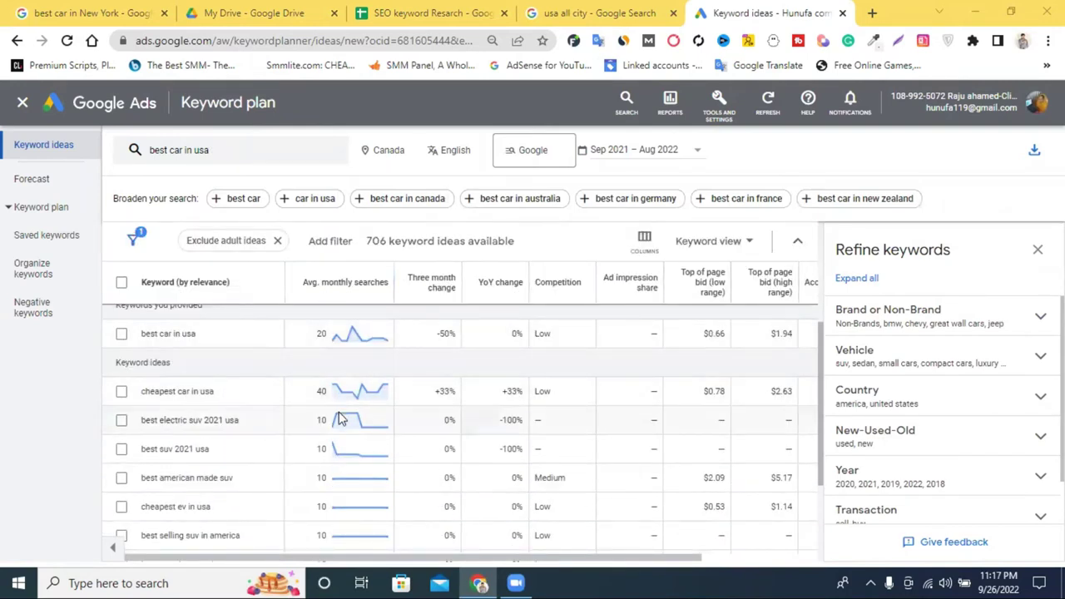
{"action": "scroll", "coordinate": [341, 416], "scroll_direction": "down", "scroll_amount": 4}
{"action": "scroll", "coordinate": [628, 420], "scroll_direction": "up", "scroll_amount": 2}
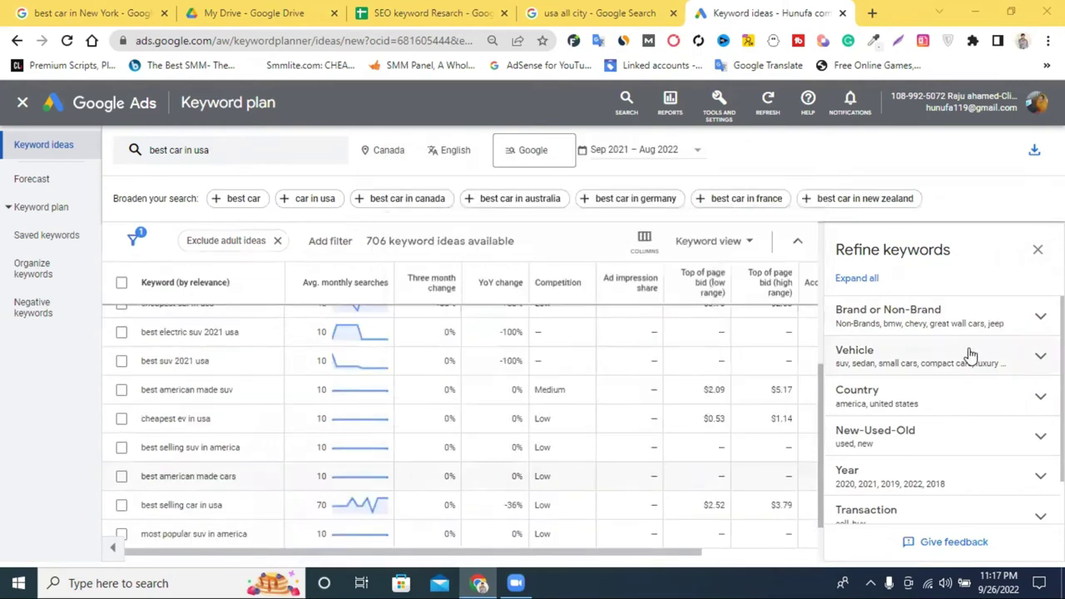
{"action": "scroll", "coordinate": [603, 374], "scroll_direction": "up", "scroll_amount": 2}
{"action": "scroll", "coordinate": [602, 376], "scroll_direction": "up", "scroll_amount": 3}
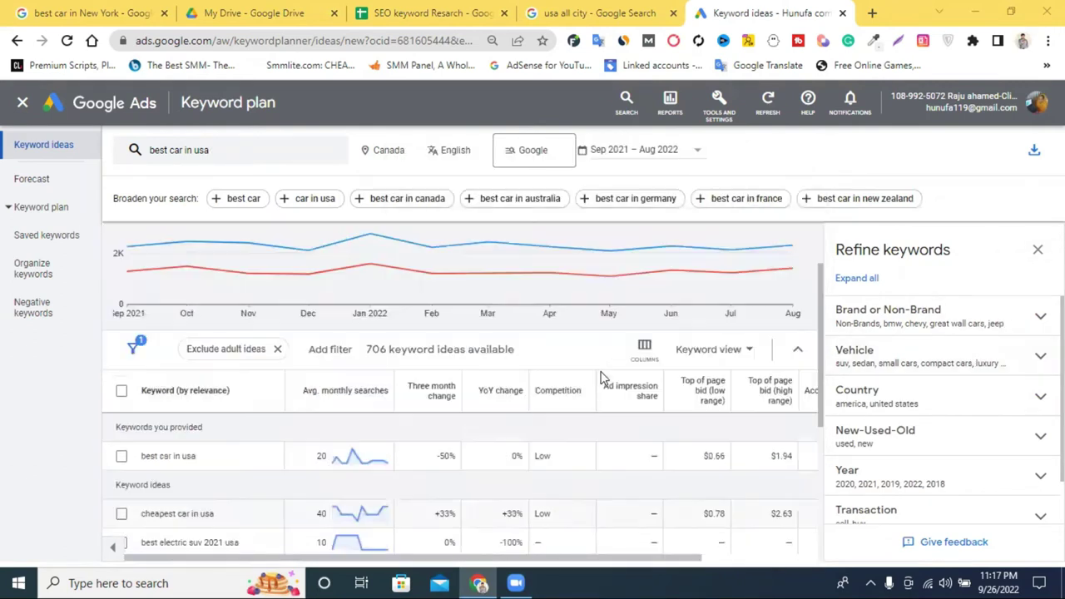
{"action": "scroll", "coordinate": [602, 377], "scroll_direction": "down", "scroll_amount": 2}
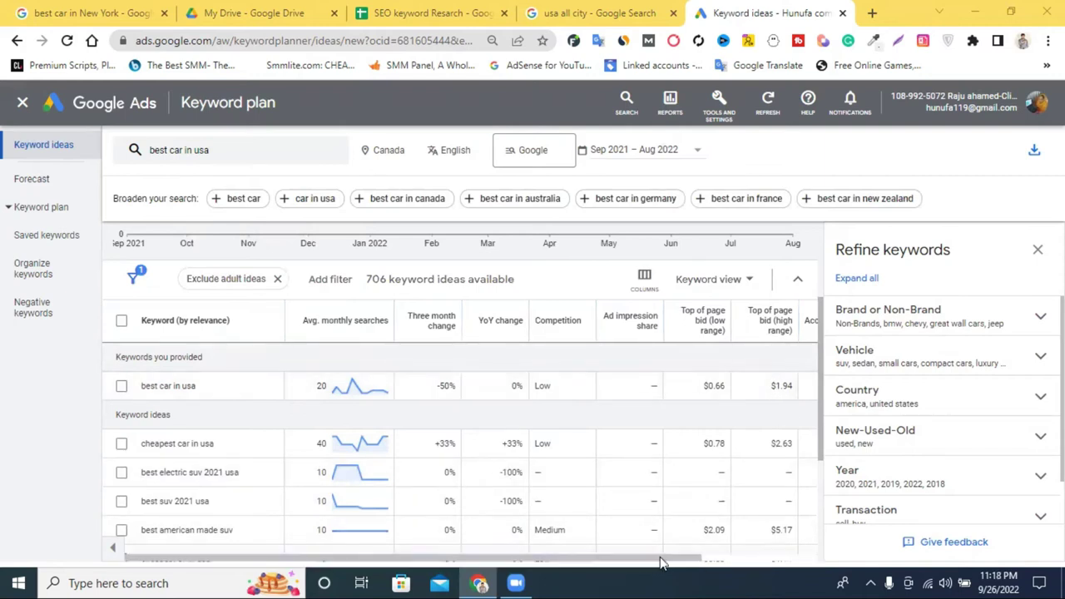
Review the 'best car in usa' metrics: 20 monthly searches, Low competition, $0.66–$1.94 top-of-page bid.
{"action": "scroll", "coordinate": [728, 558], "scroll_direction": "right", "scroll_amount": 3}
{"action": "scroll", "coordinate": [716, 557], "scroll_direction": "right", "scroll_amount": 2}
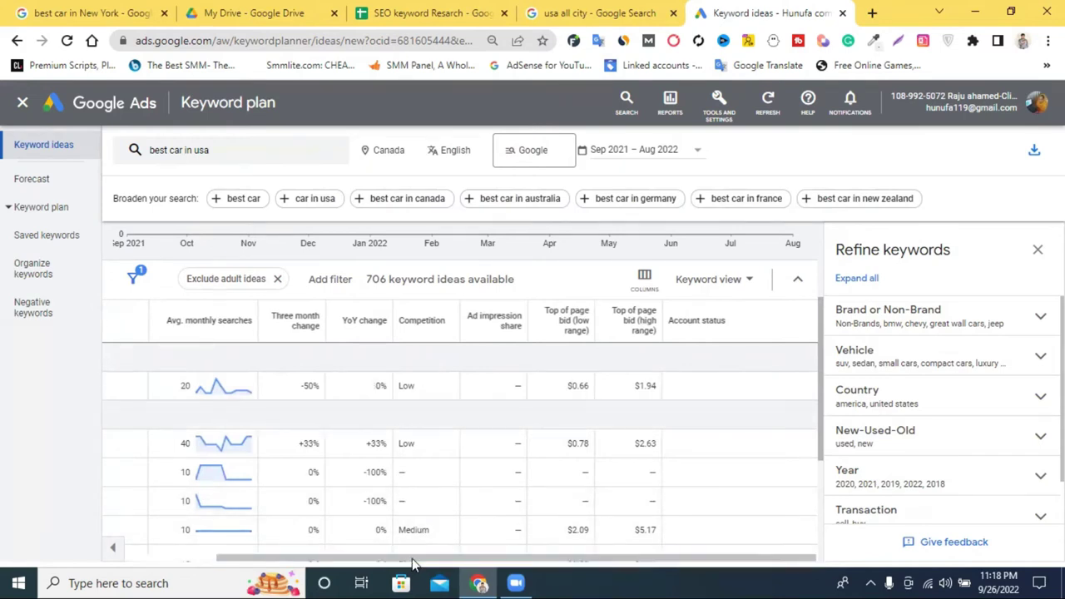
{"action": "left_click_drag", "start_coordinate": [388, 562], "coordinate": [277, 559]}
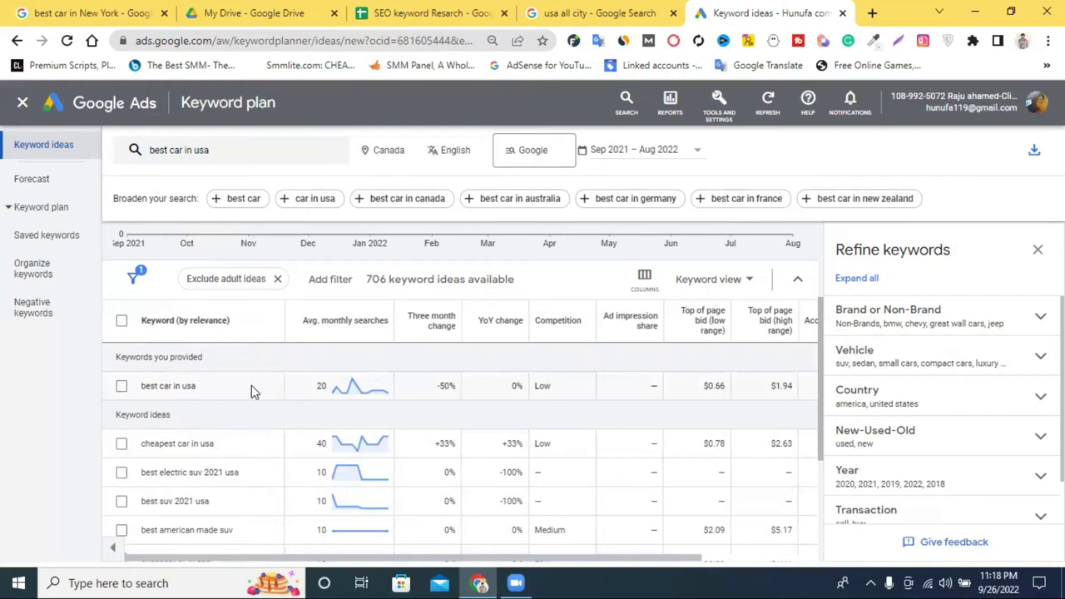
{"action": "double_click", "coordinate": [319, 386]}
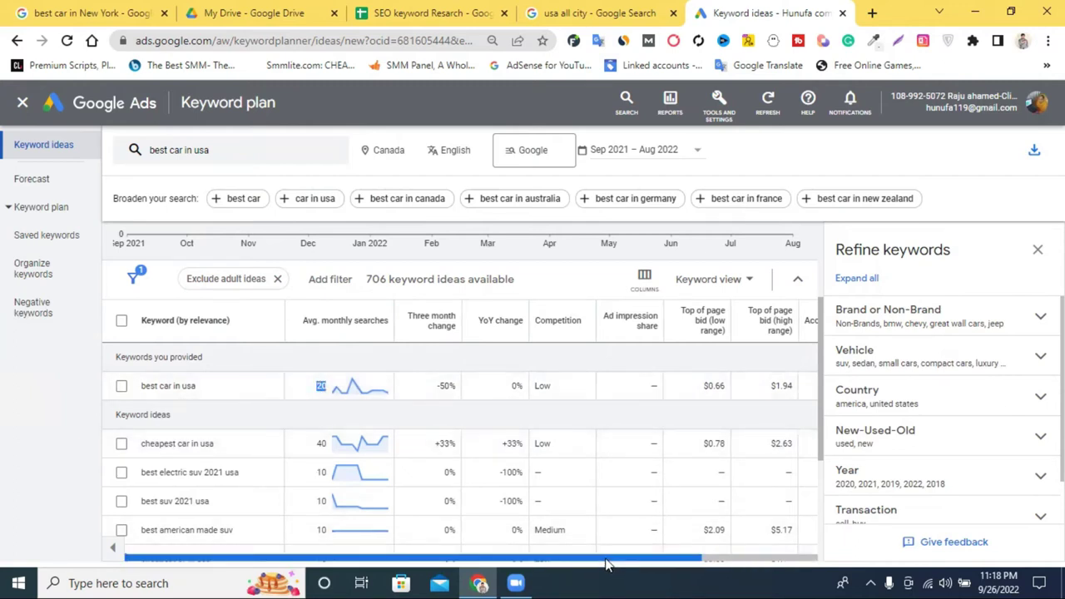
{"action": "double_click", "coordinate": [539, 385]}
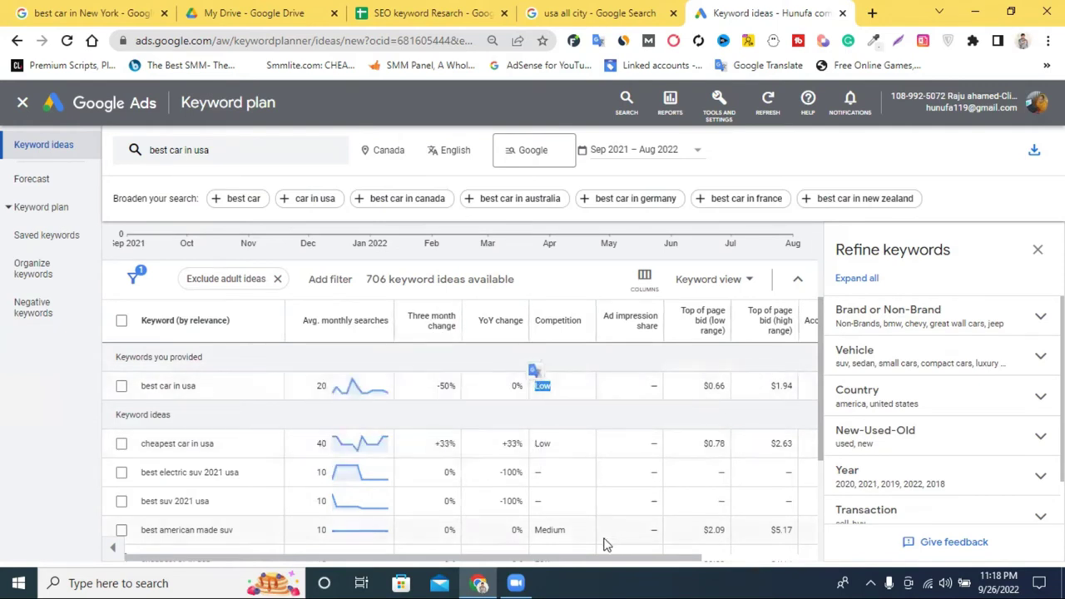
{"action": "left_click_drag", "start_coordinate": [620, 563], "coordinate": [660, 563]}
{"action": "mouse_move", "coordinate": [642, 336]}
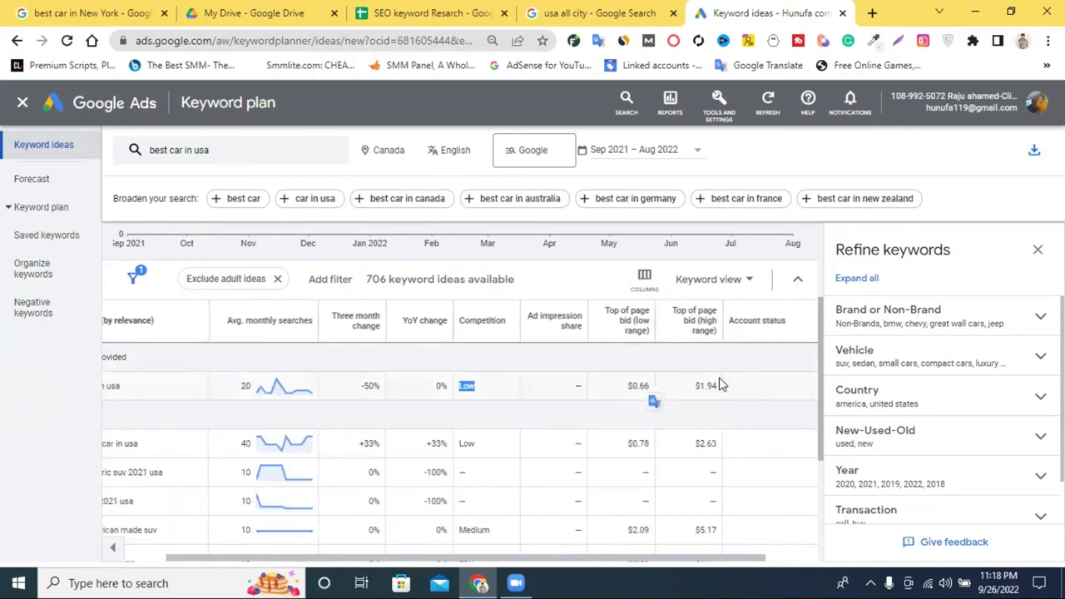
{"action": "double_click", "coordinate": [639, 386]}
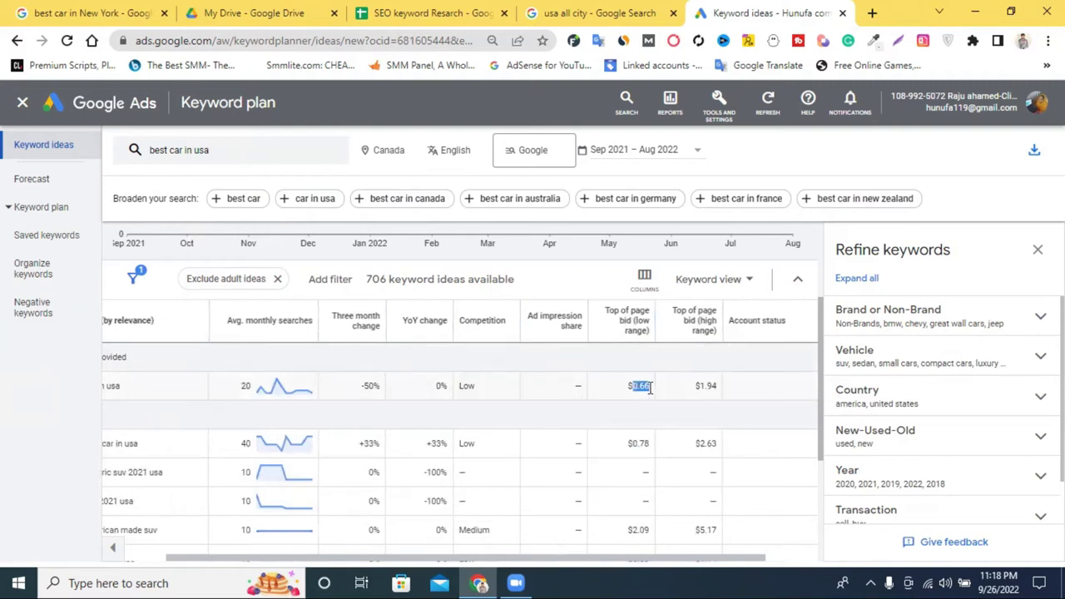
{"action": "double_click", "coordinate": [705, 386]}
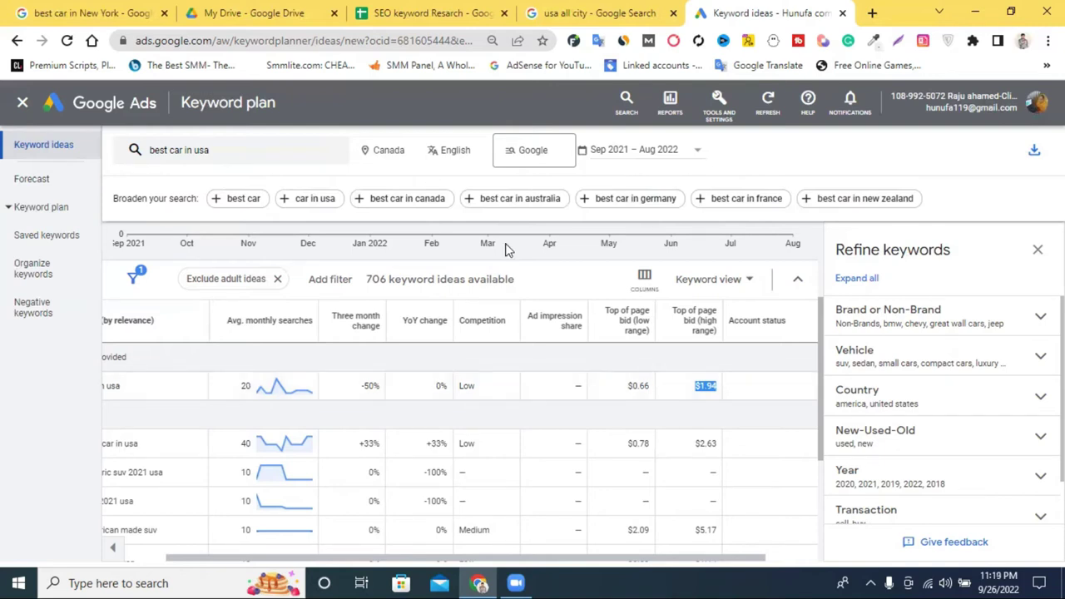
Glance at the SEO keyword Resarch spreadsheet, then return to the keyword ideas results.
{"action": "left_click", "coordinate": [405, 10]}
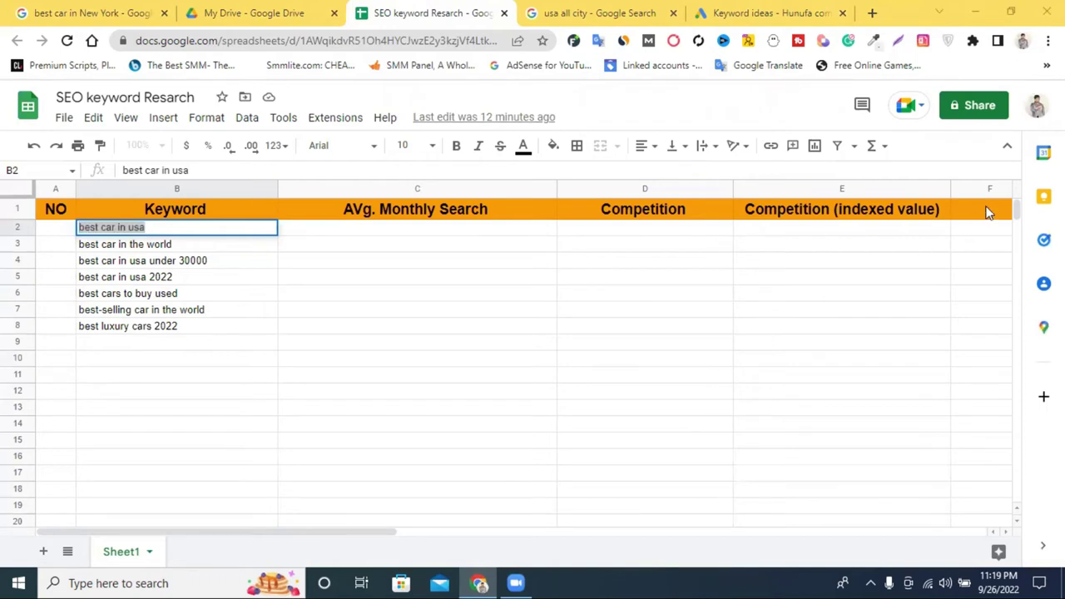
{"action": "left_click", "coordinate": [786, 11]}
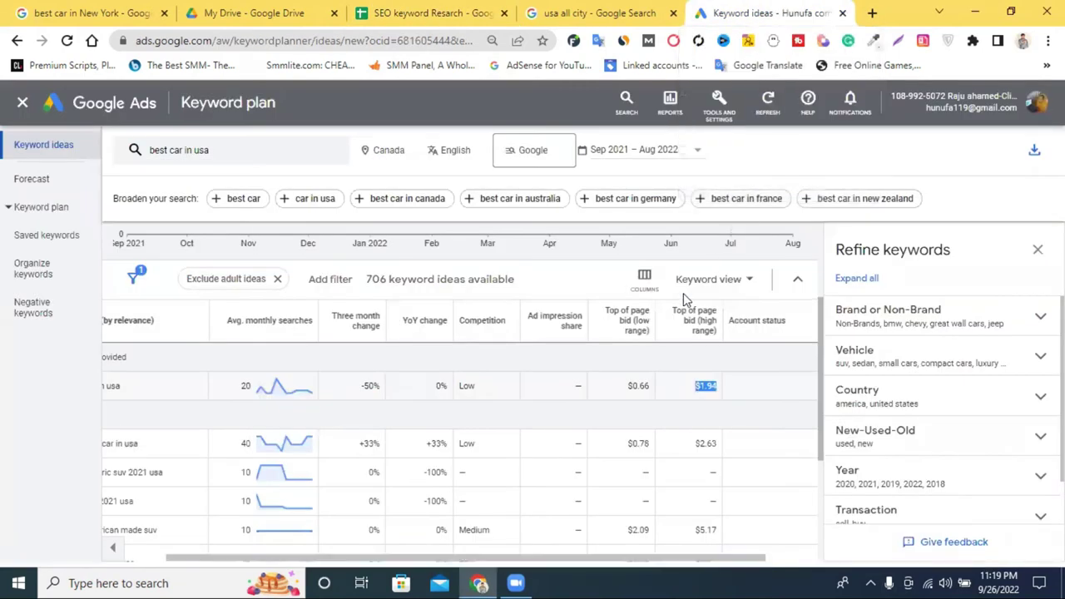
{"action": "scroll", "coordinate": [335, 357], "scroll_direction": "down", "scroll_amount": 1}
{"action": "scroll", "coordinate": [233, 386], "scroll_direction": "up", "scroll_amount": 2}
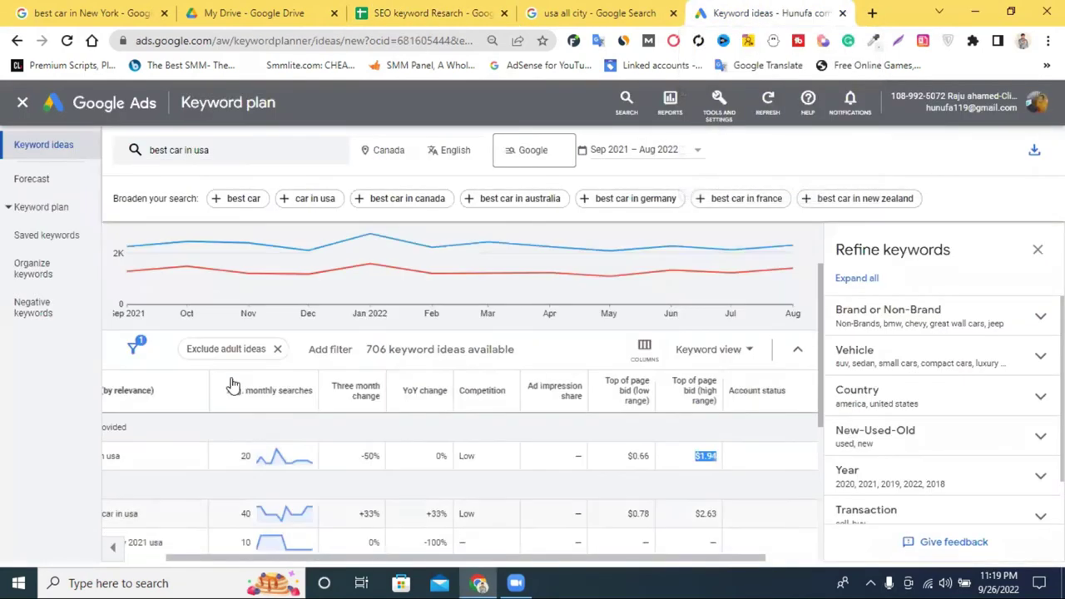
{"action": "left_click_drag", "start_coordinate": [274, 564], "coordinate": [235, 564]}
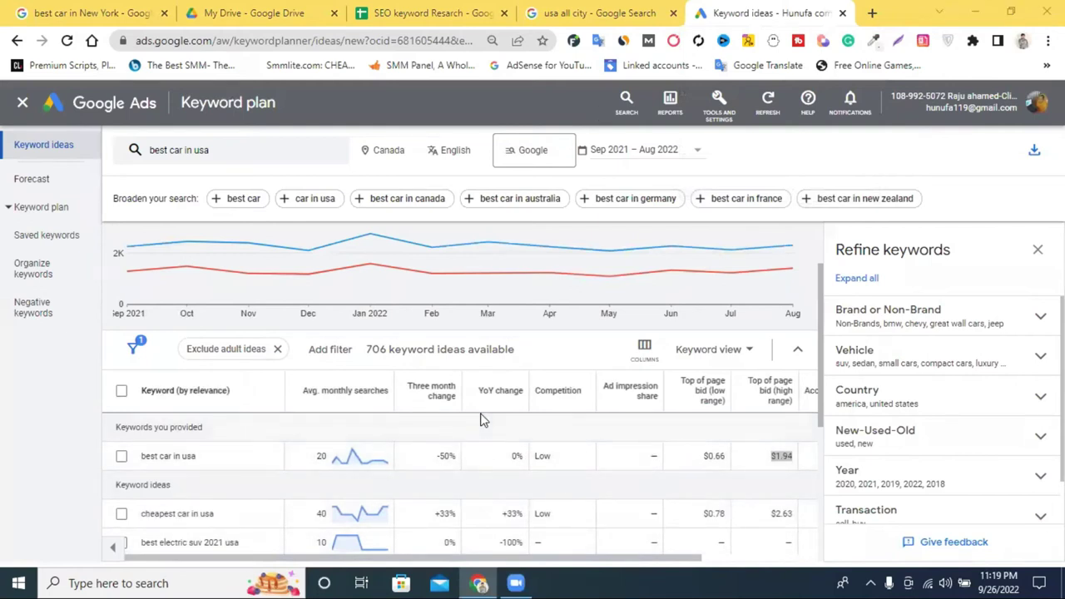
{"action": "scroll", "coordinate": [482, 416], "scroll_direction": "up", "scroll_amount": 1}
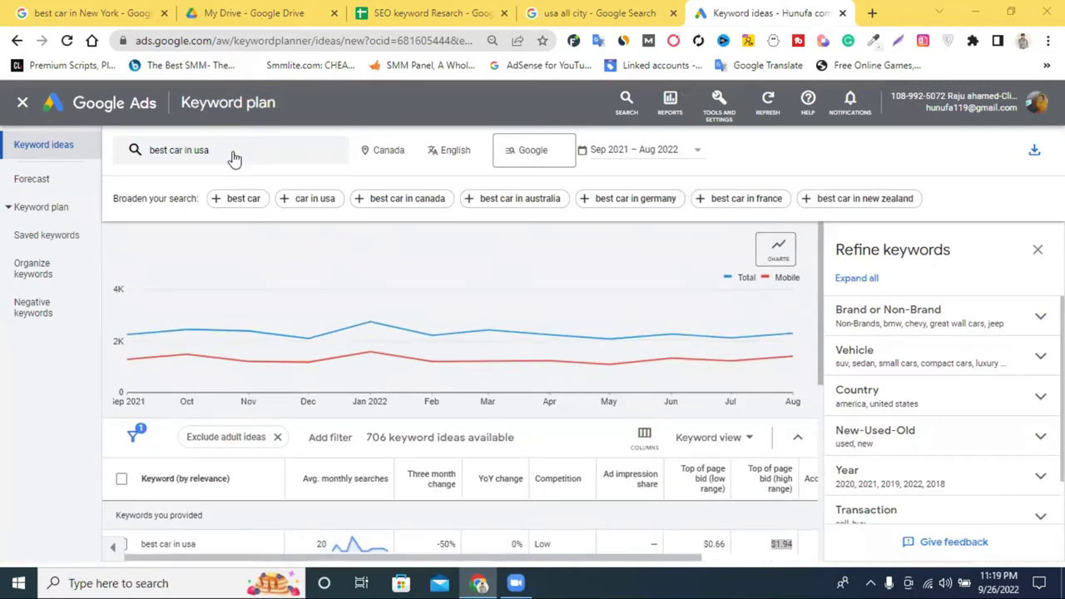
Change the search keyword from 'best car in usa' to 'best car' and get results.
{"action": "left_click", "coordinate": [225, 154]}
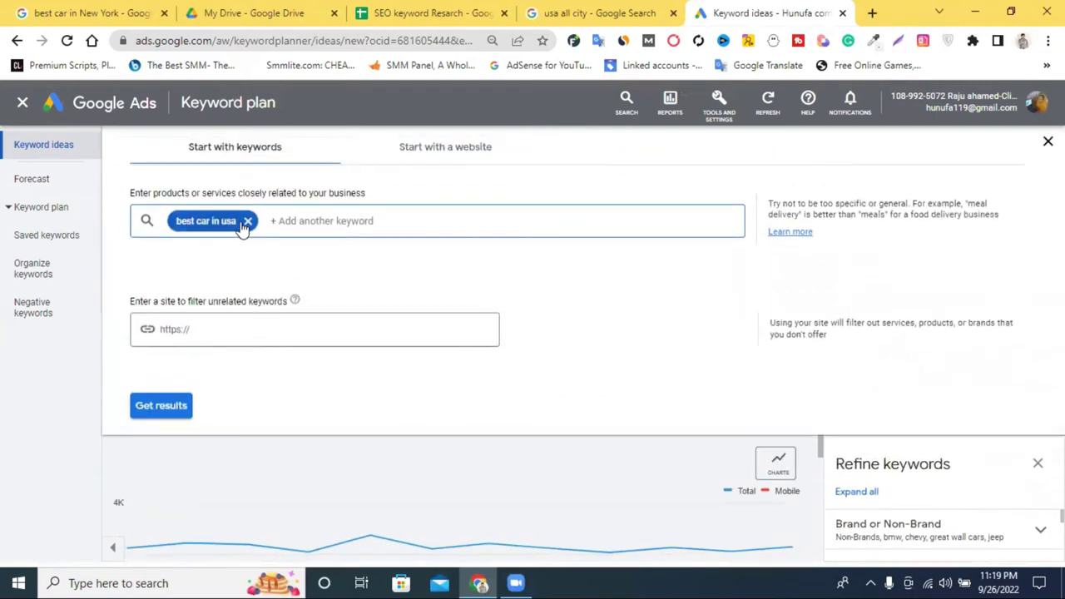
{"action": "left_click", "coordinate": [233, 218]}
{"action": "left_click_drag", "start_coordinate": [237, 220], "coordinate": [210, 221]}
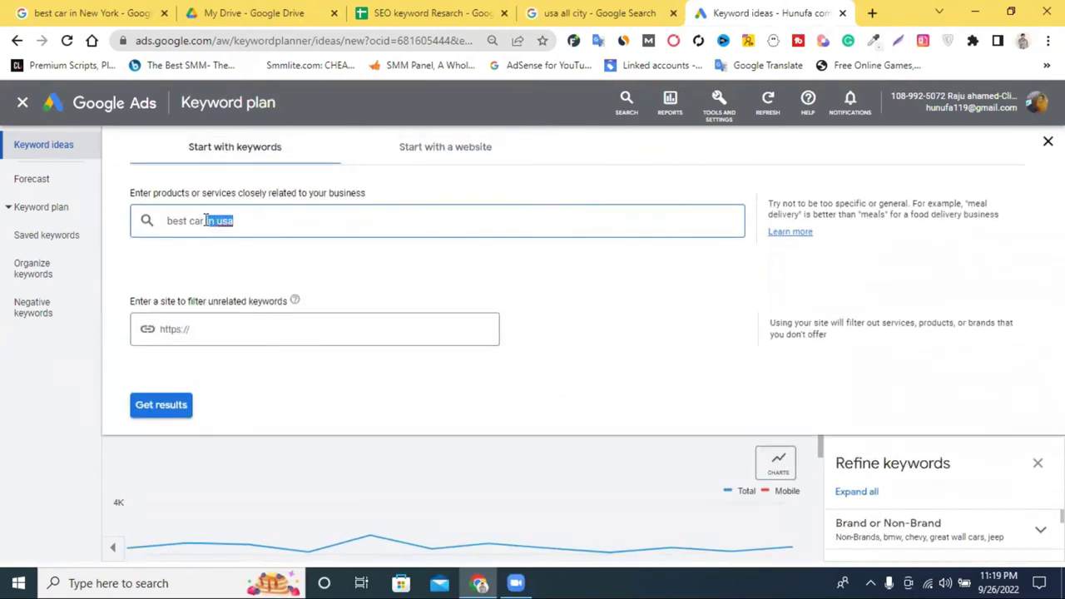
{"action": "key", "text": "BackSpace"}
{"action": "key", "text": "Return"}
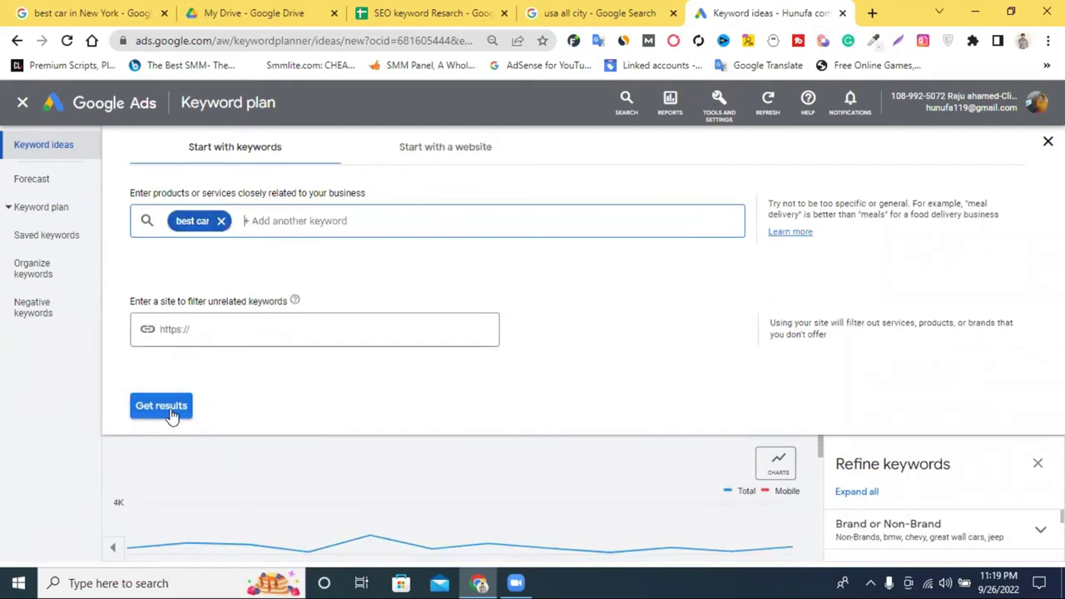
{"action": "left_click", "coordinate": [172, 413]}
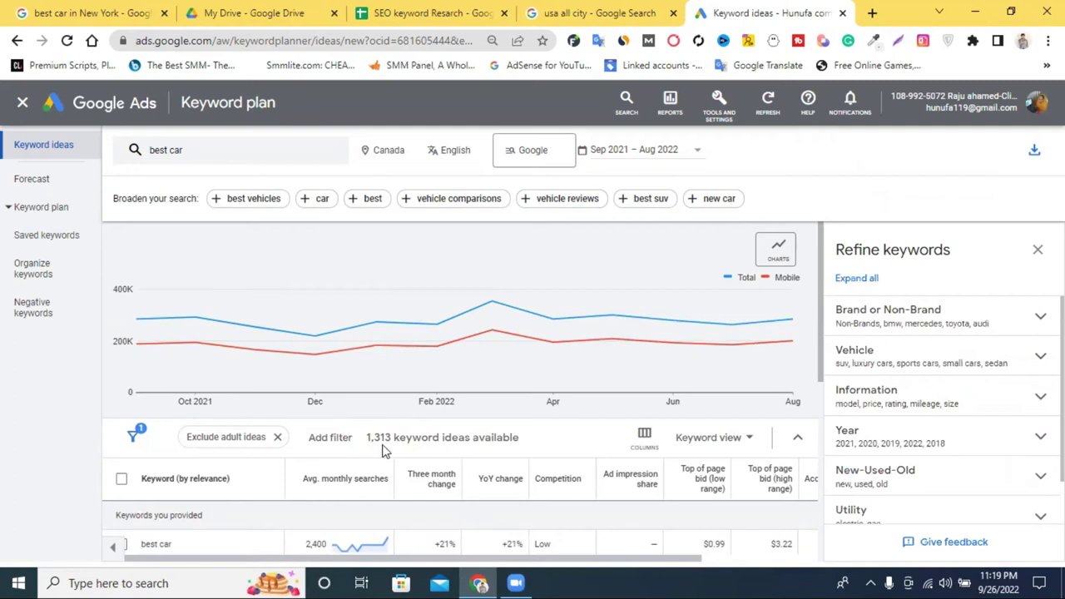
Review 'best car' ideas: 2,400 searches, best hybrid suv 5,400, Medium competition for midsize and small suv.
{"action": "scroll", "coordinate": [479, 441], "scroll_direction": "down", "scroll_amount": 2}
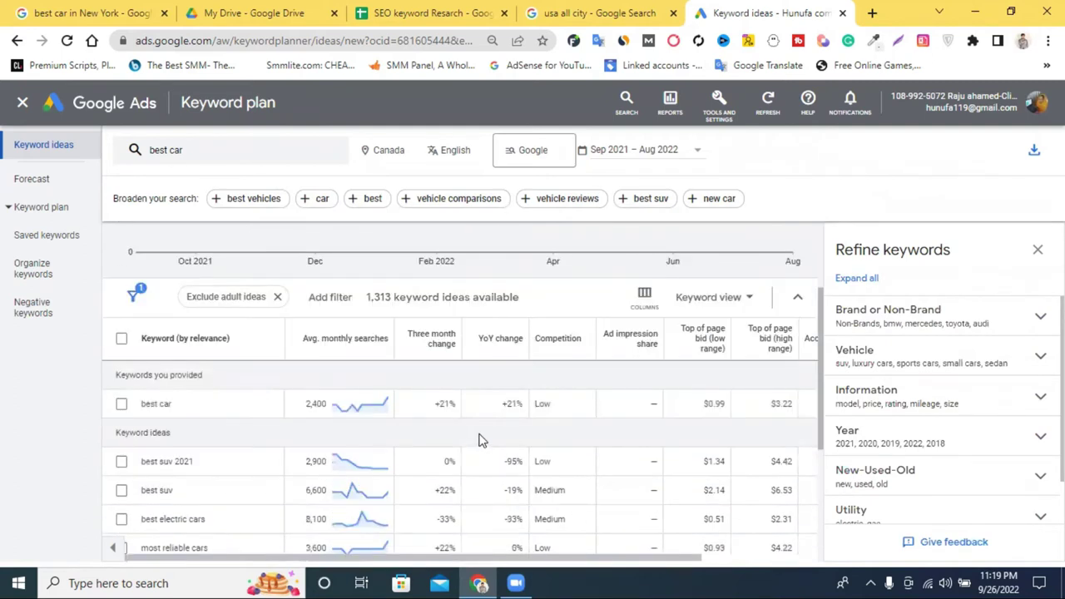
{"action": "left_click_drag", "start_coordinate": [322, 403], "coordinate": [314, 404]}
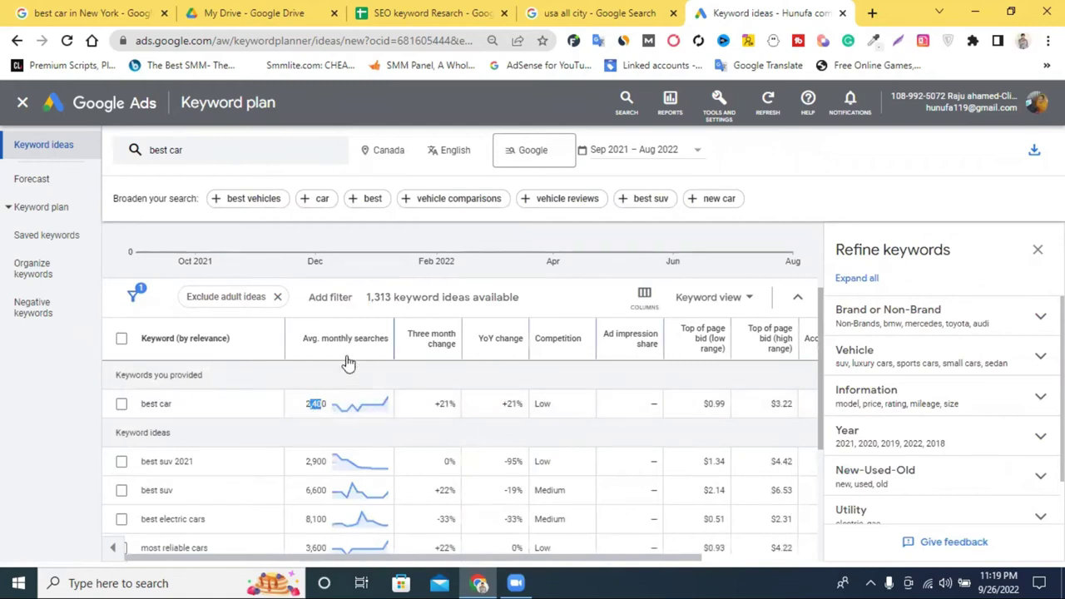
{"action": "mouse_move", "coordinate": [343, 405]}
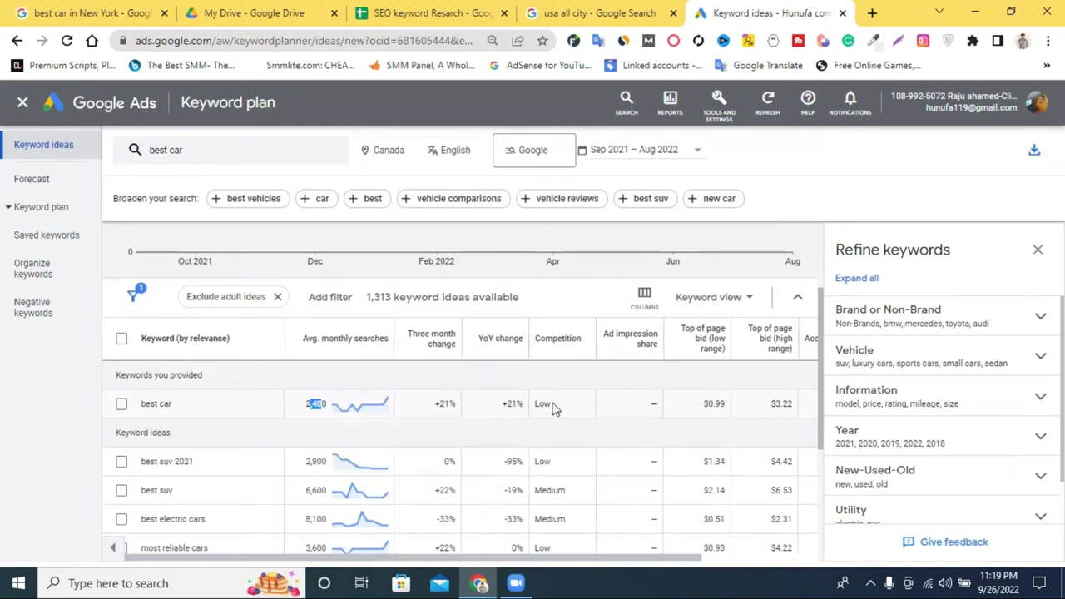
{"action": "scroll", "coordinate": [279, 431], "scroll_direction": "down", "scroll_amount": 3}
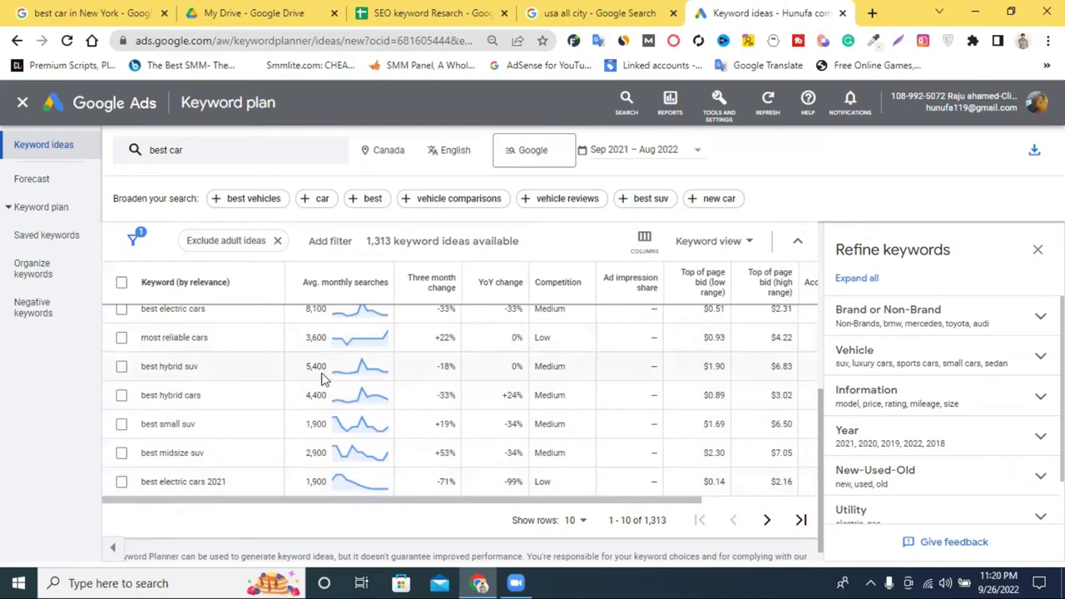
{"action": "left_click_drag", "start_coordinate": [329, 366], "coordinate": [318, 370]}
{"action": "left_click_drag", "start_coordinate": [592, 506], "coordinate": [571, 505]}
{"action": "double_click", "coordinate": [560, 454]}
{"action": "double_click", "coordinate": [557, 423]}
{"action": "left_click_drag", "start_coordinate": [557, 423], "coordinate": [565, 394]}
{"action": "scroll", "coordinate": [566, 393], "scroll_direction": "down", "scroll_amount": 3}
{"action": "scroll", "coordinate": [565, 394], "scroll_direction": "up", "scroll_amount": 3}
Remove the 'best car' keyword from the entry panel and go back to the results.
{"action": "left_click", "coordinate": [208, 150]}
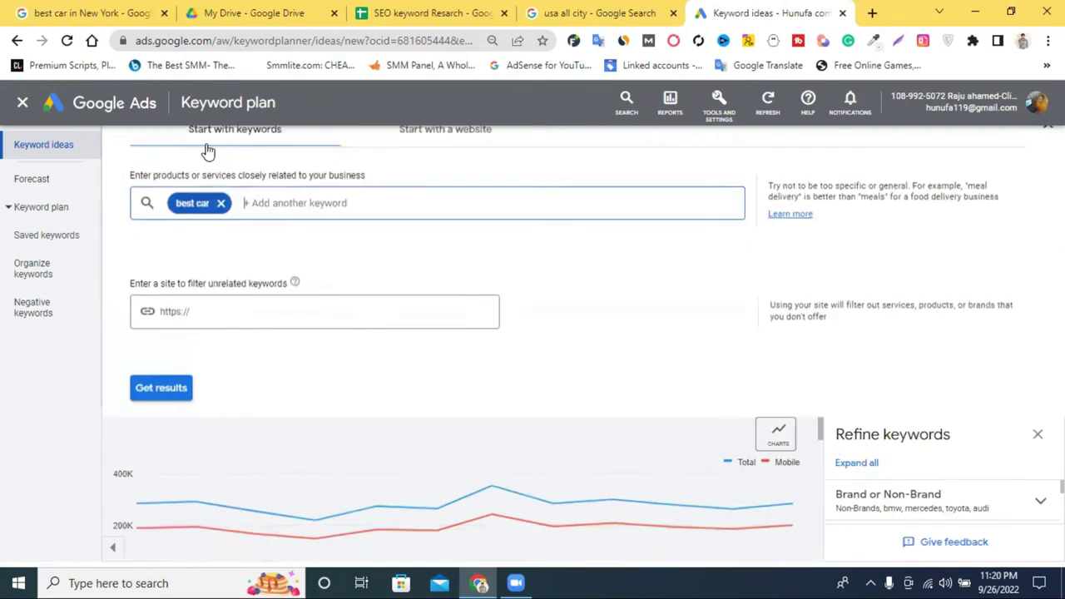
{"action": "left_click", "coordinate": [421, 11]}
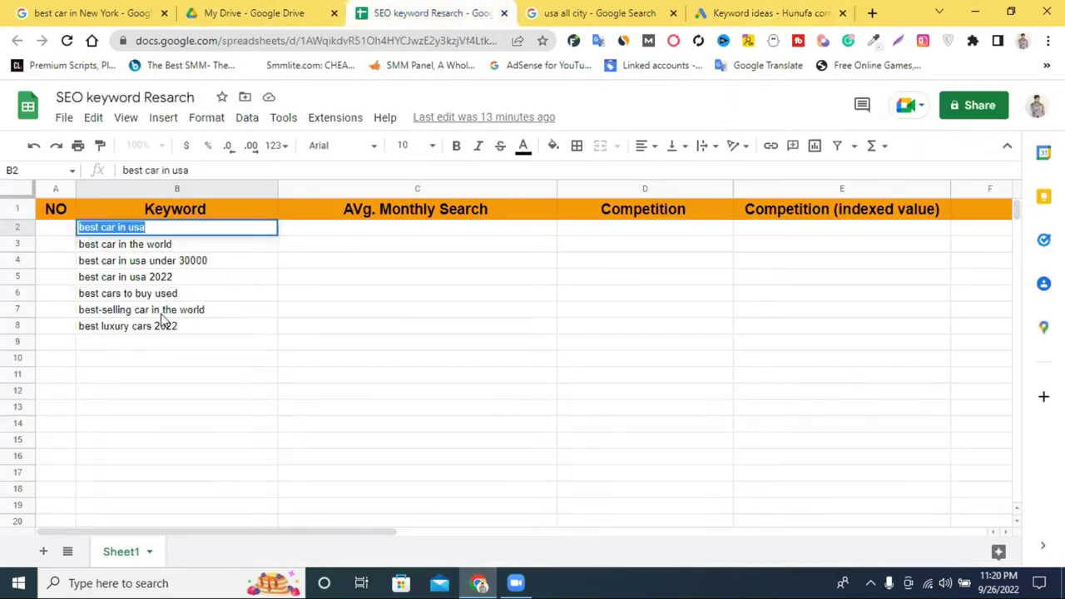
{"action": "left_click", "coordinate": [749, 12]}
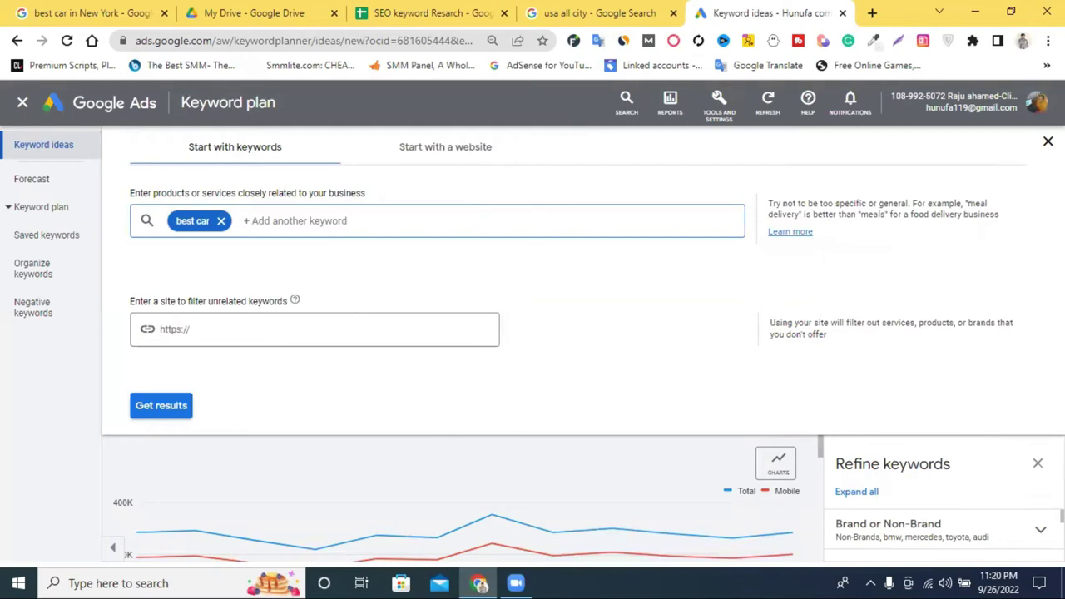
{"action": "left_click", "coordinate": [220, 220]}
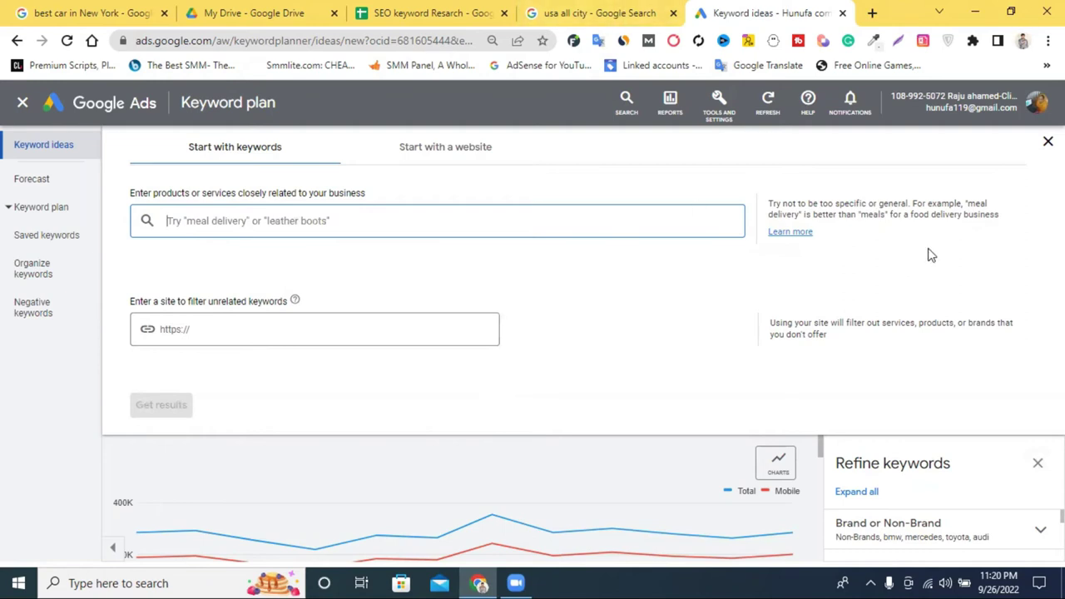
{"action": "left_click", "coordinate": [1047, 142]}
{"action": "scroll", "coordinate": [395, 402], "scroll_direction": "down", "scroll_amount": 5}
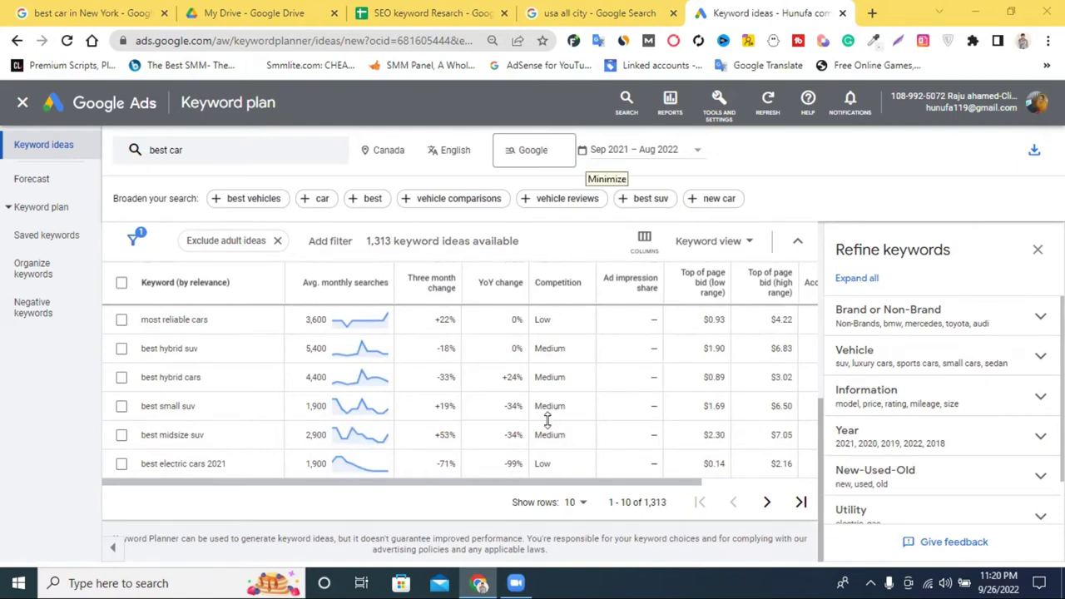
Download the keyword ideas as a CSV file and open it.
{"action": "left_click", "coordinate": [1034, 152]}
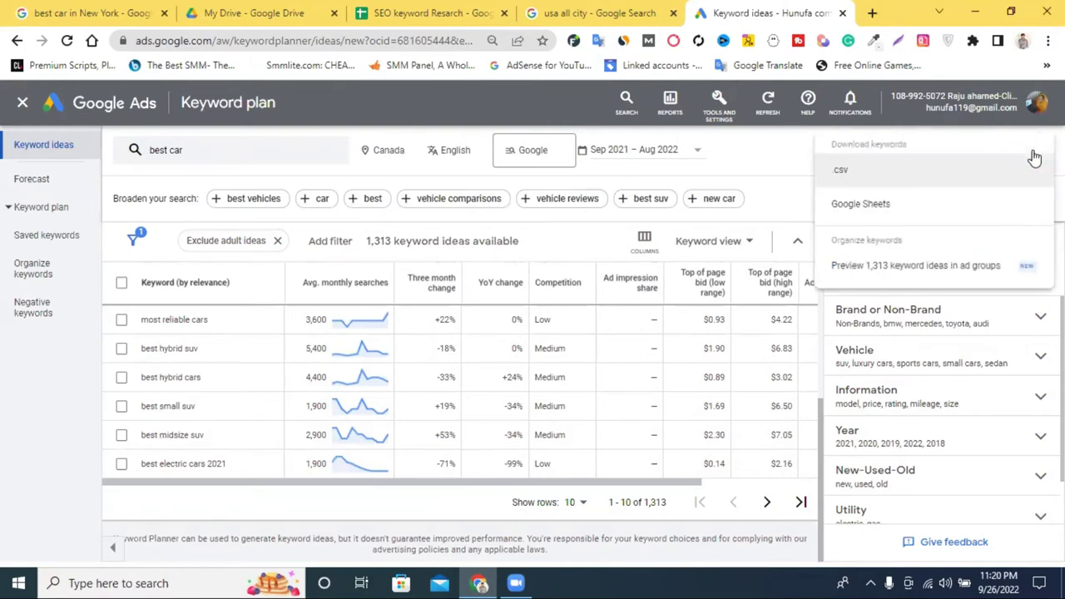
{"action": "left_click", "coordinate": [869, 171]}
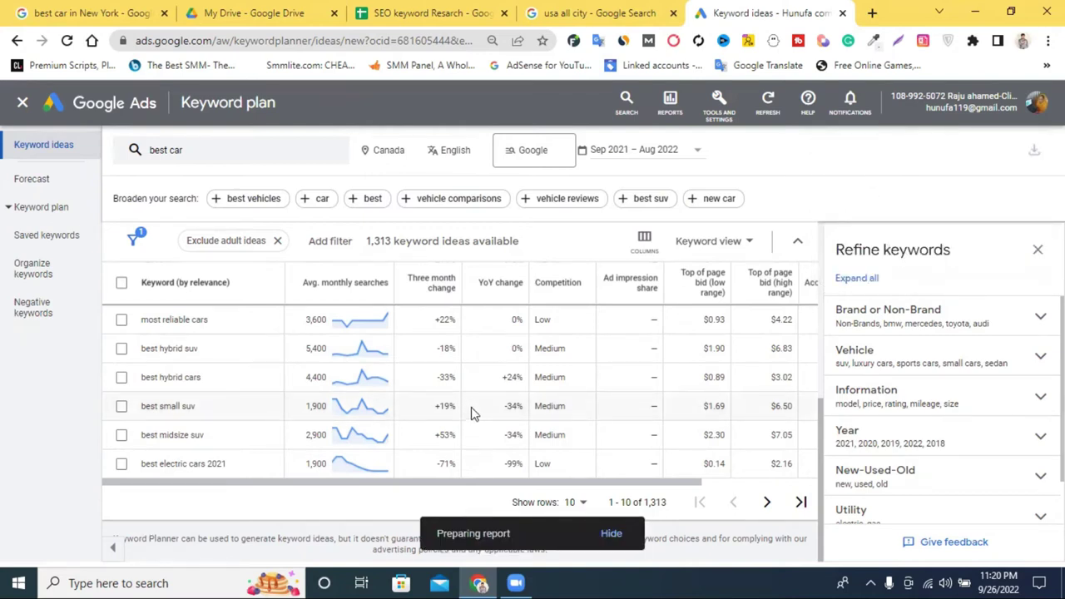
{"action": "scroll", "coordinate": [471, 413], "scroll_direction": "up", "scroll_amount": 5}
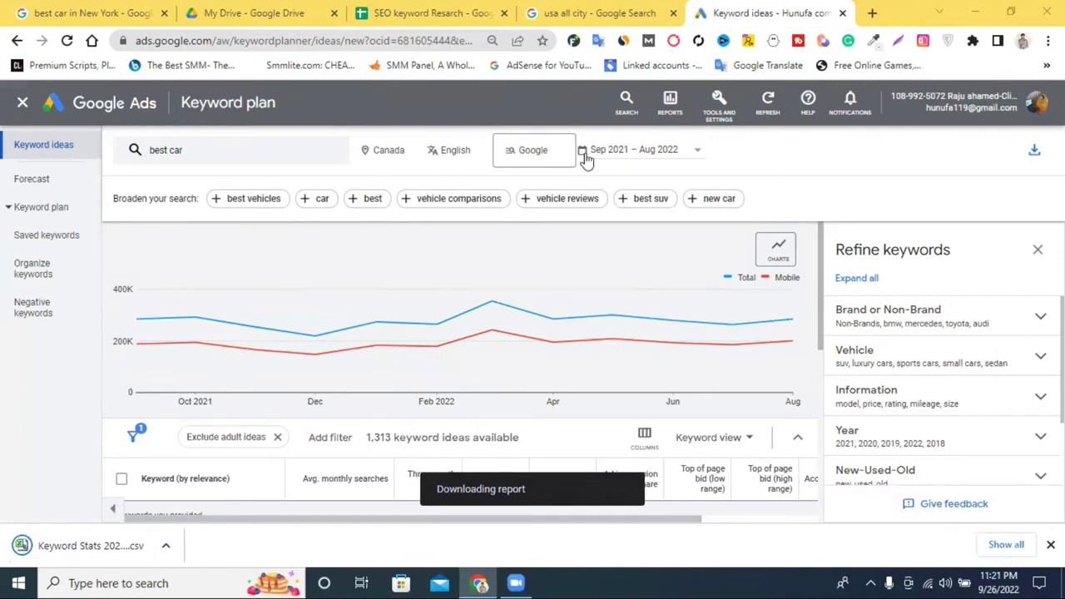
{"action": "left_click", "coordinate": [165, 549]}
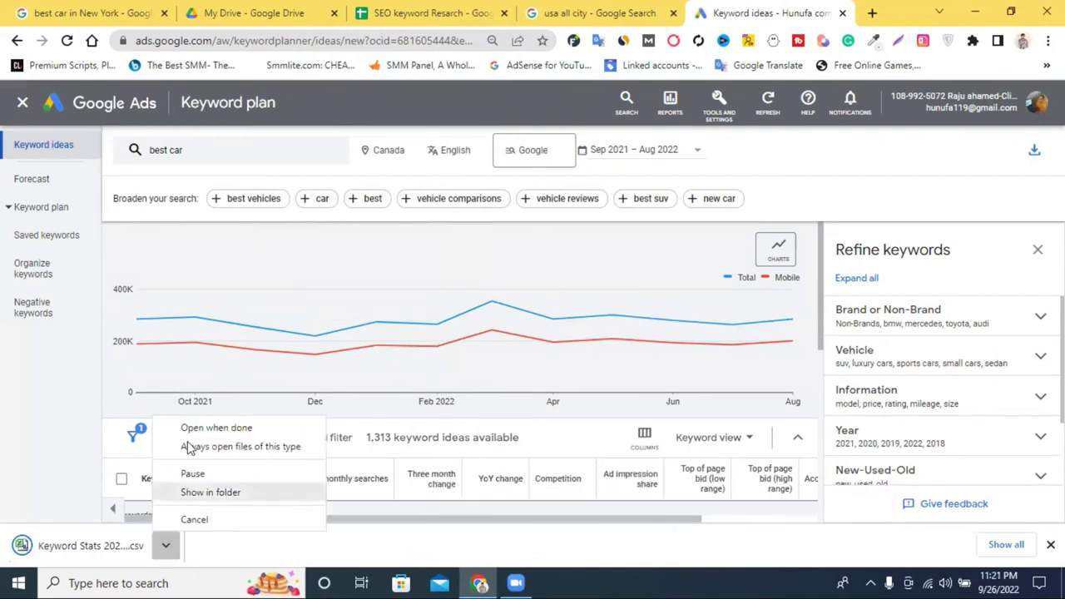
{"action": "left_click", "coordinate": [191, 430]}
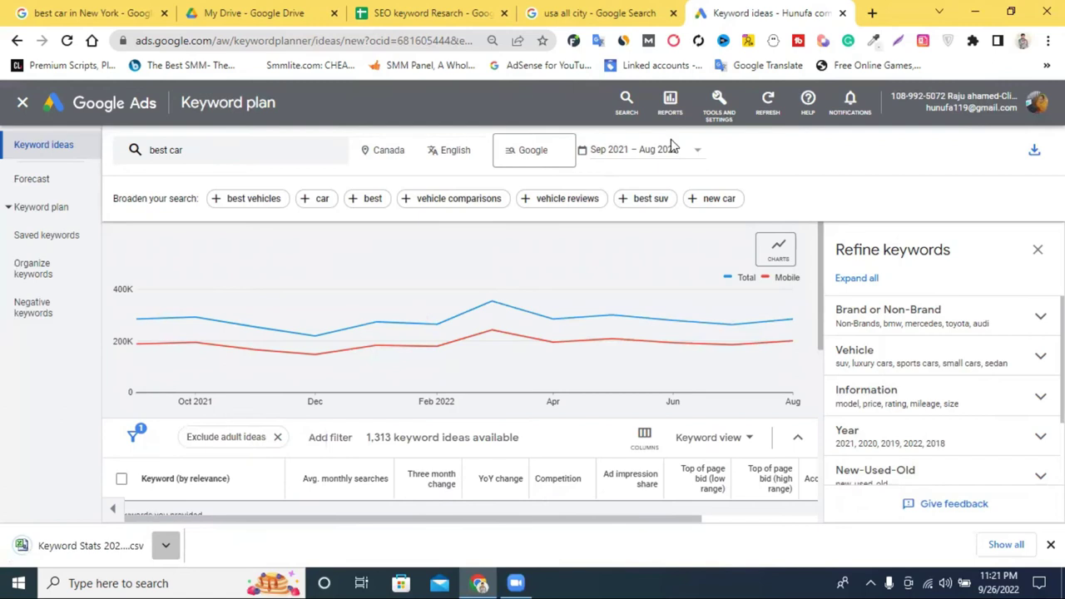
Close the keyword planner and 'usa all city' tabs, leaving the SEO keyword Resarch sheet.
{"action": "left_click", "coordinate": [842, 14]}
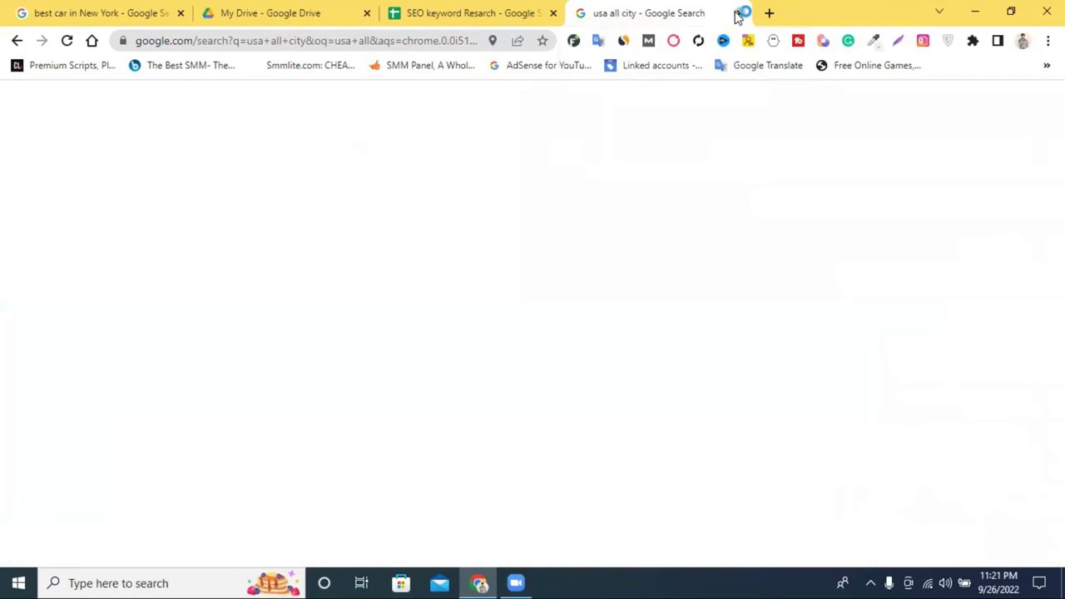
{"action": "left_click", "coordinate": [738, 13]}
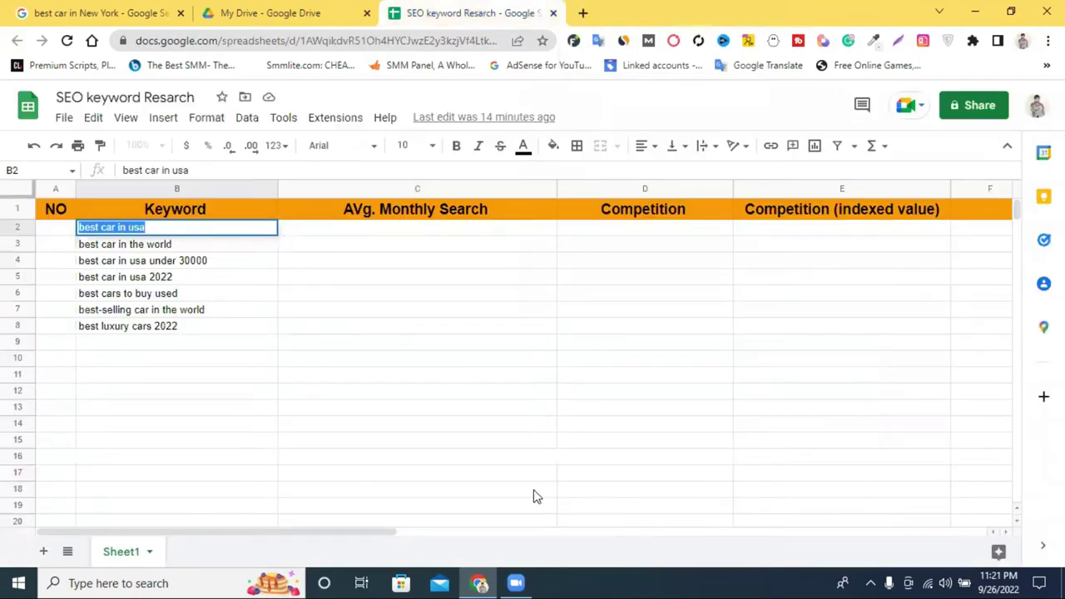
{"action": "left_click", "coordinate": [307, 327]}
Open the Keyword Stats export in Excel, widen column A for full keywords, and scroll the list.
{"action": "left_click", "coordinate": [516, 583]}
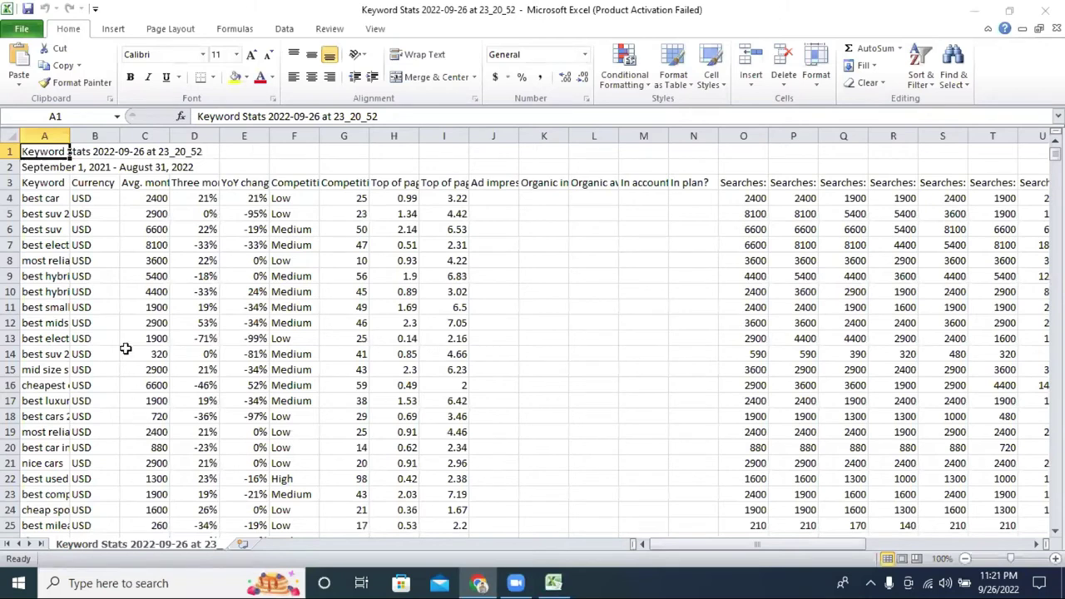
{"action": "left_click_drag", "start_coordinate": [68, 139], "coordinate": [293, 140]}
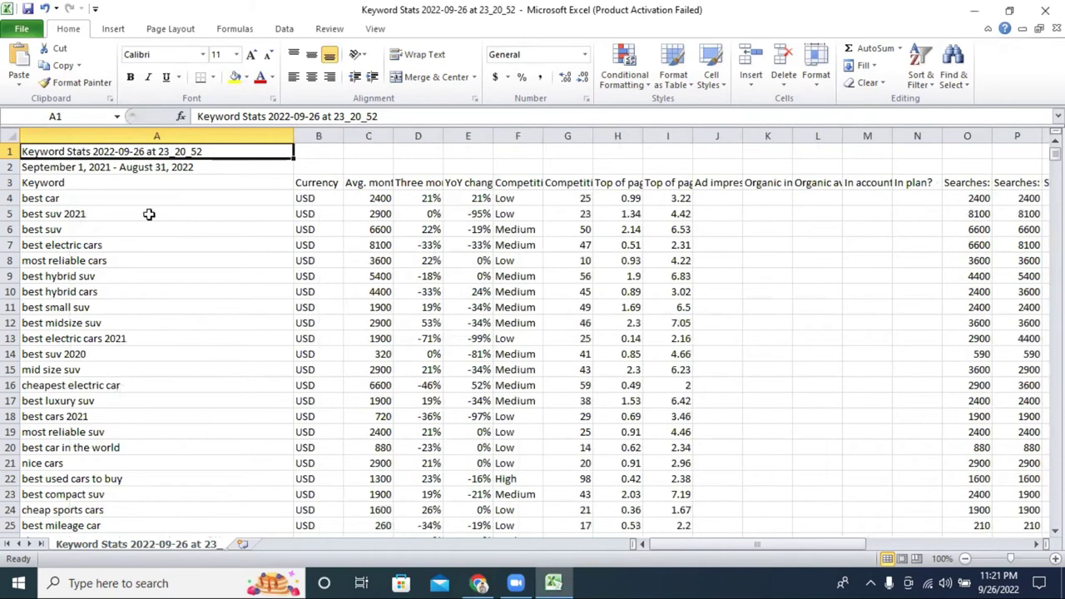
{"action": "scroll", "coordinate": [213, 309], "scroll_direction": "down", "scroll_amount": 4}
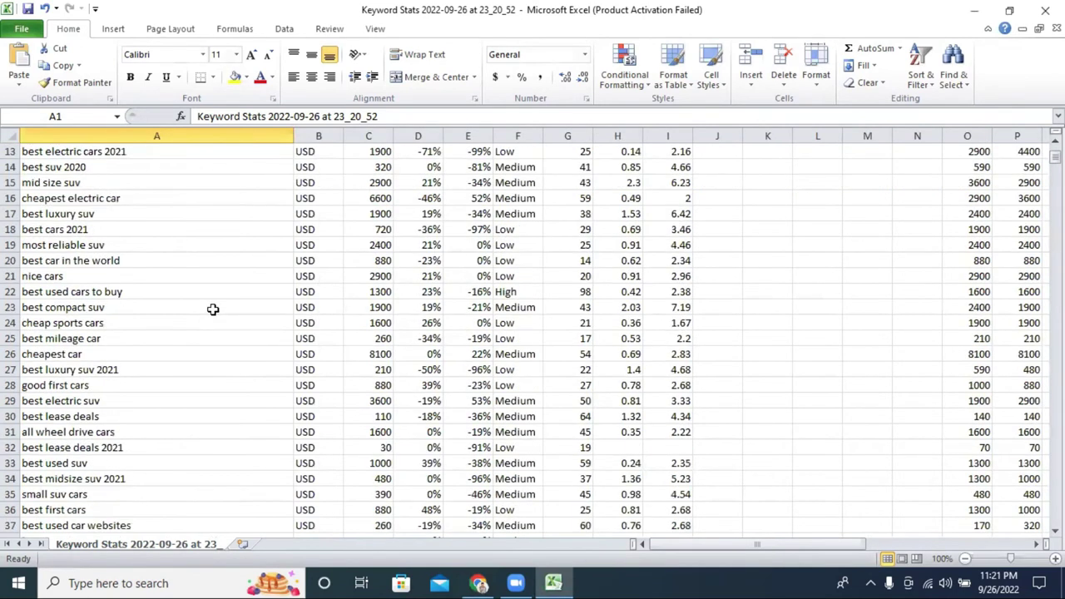
{"action": "scroll", "coordinate": [213, 309], "scroll_direction": "down", "scroll_amount": 14}
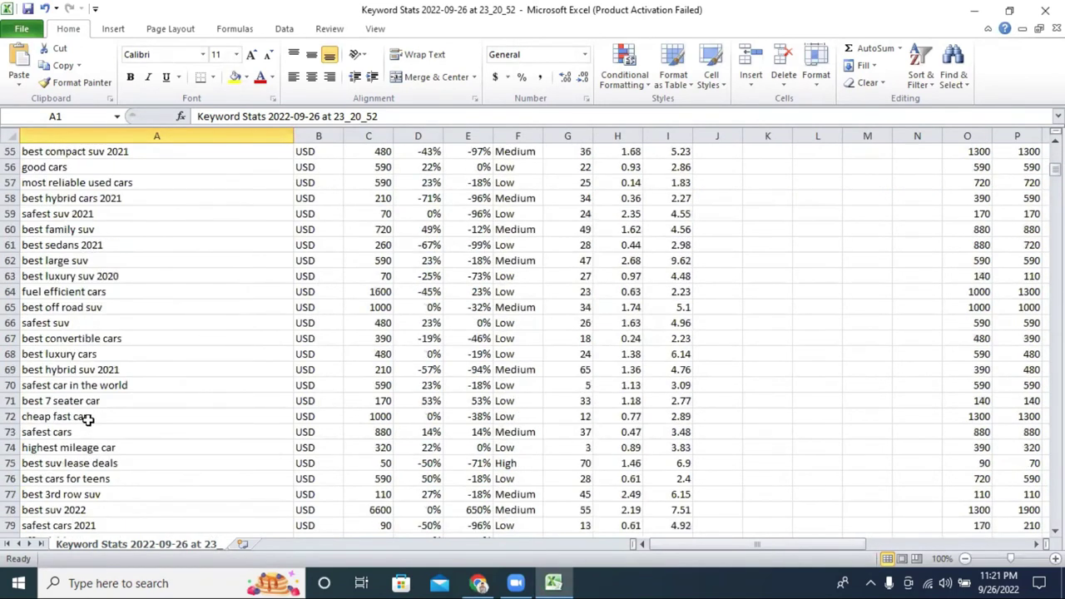
{"action": "scroll", "coordinate": [118, 474], "scroll_direction": "down", "scroll_amount": 9}
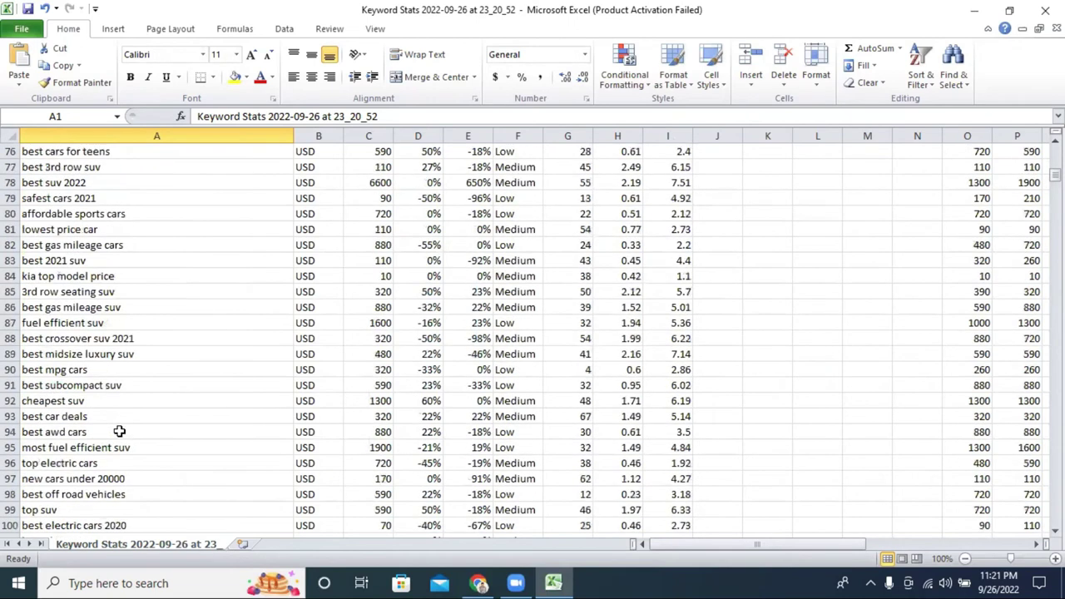
{"action": "scroll", "coordinate": [151, 459], "scroll_direction": "down", "scroll_amount": 1}
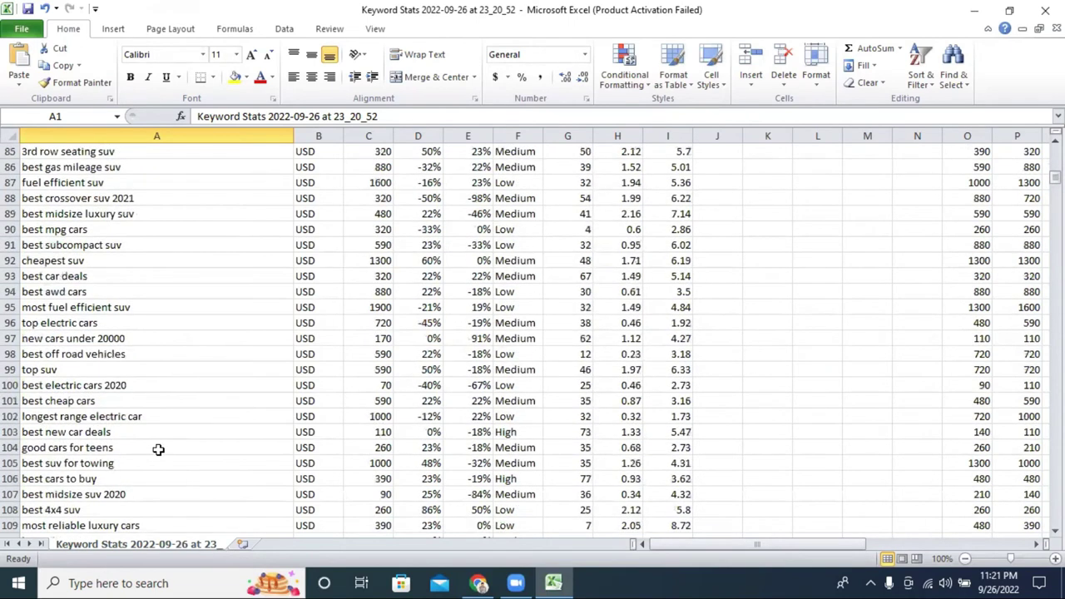
{"action": "scroll", "coordinate": [158, 450], "scroll_direction": "down", "scroll_amount": 17}
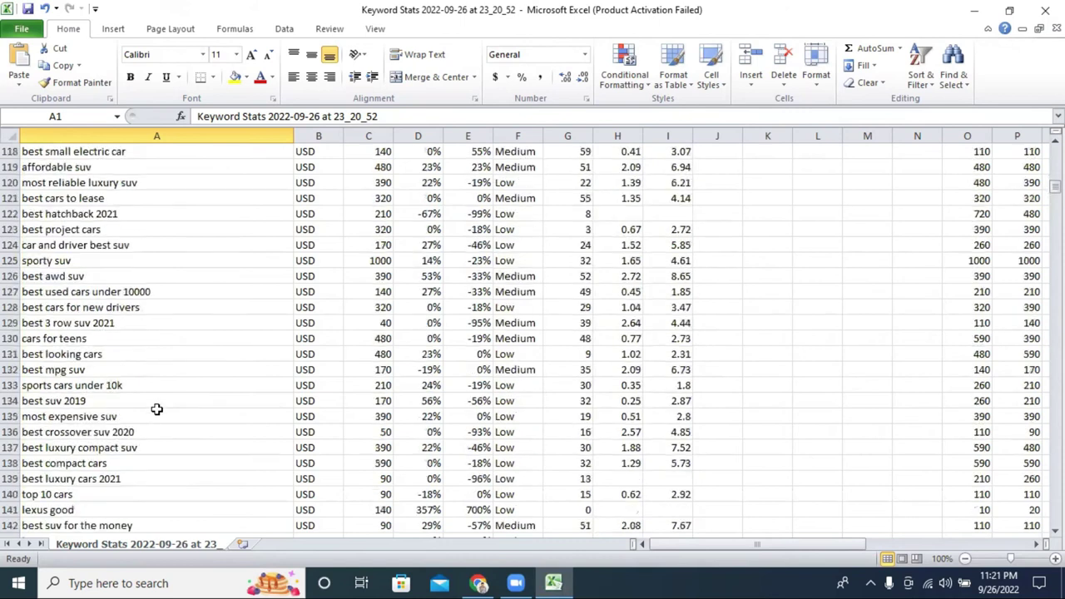
{"action": "scroll", "coordinate": [156, 409], "scroll_direction": "down", "scroll_amount": 18}
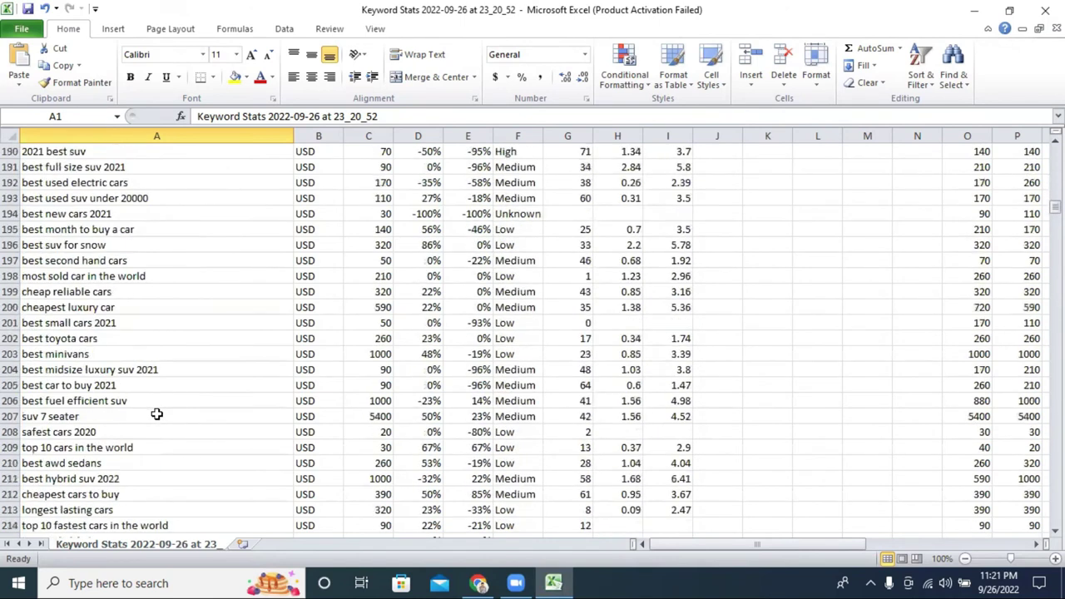
{"action": "scroll", "coordinate": [206, 254], "scroll_direction": "down", "scroll_amount": 6}
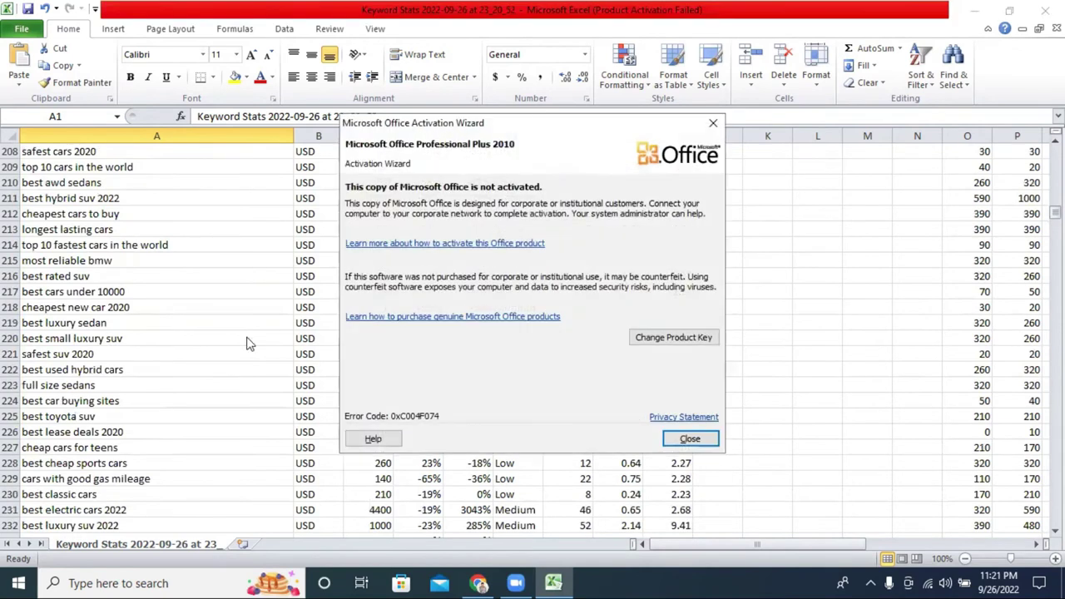
Dismiss the activation warning, then clear and hide the Currency column B.
{"action": "left_click", "coordinate": [687, 436]}
{"action": "scroll", "coordinate": [164, 319], "scroll_direction": "down", "scroll_amount": 20}
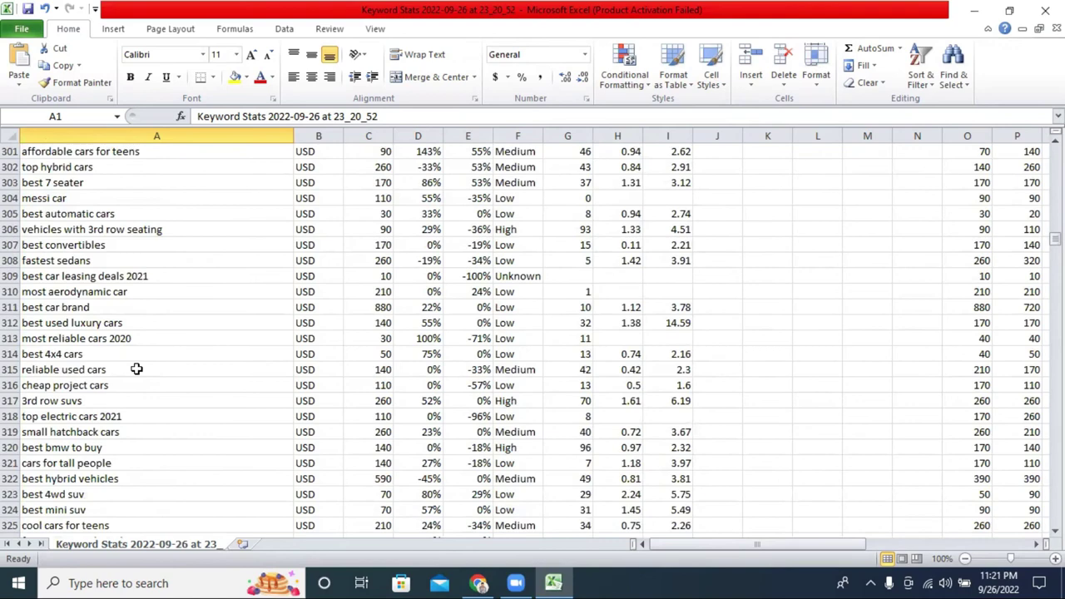
{"action": "scroll", "coordinate": [137, 368], "scroll_direction": "up", "scroll_amount": 20}
{"action": "scroll", "coordinate": [137, 369], "scroll_direction": "up", "scroll_amount": 20}
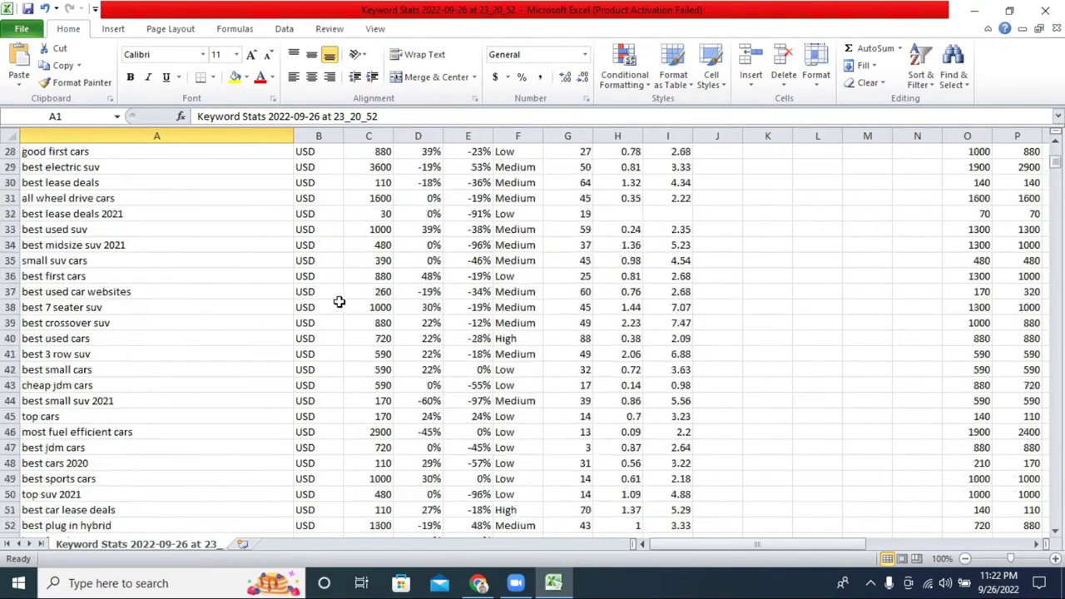
{"action": "scroll", "coordinate": [339, 302], "scroll_direction": "up", "scroll_amount": 9}
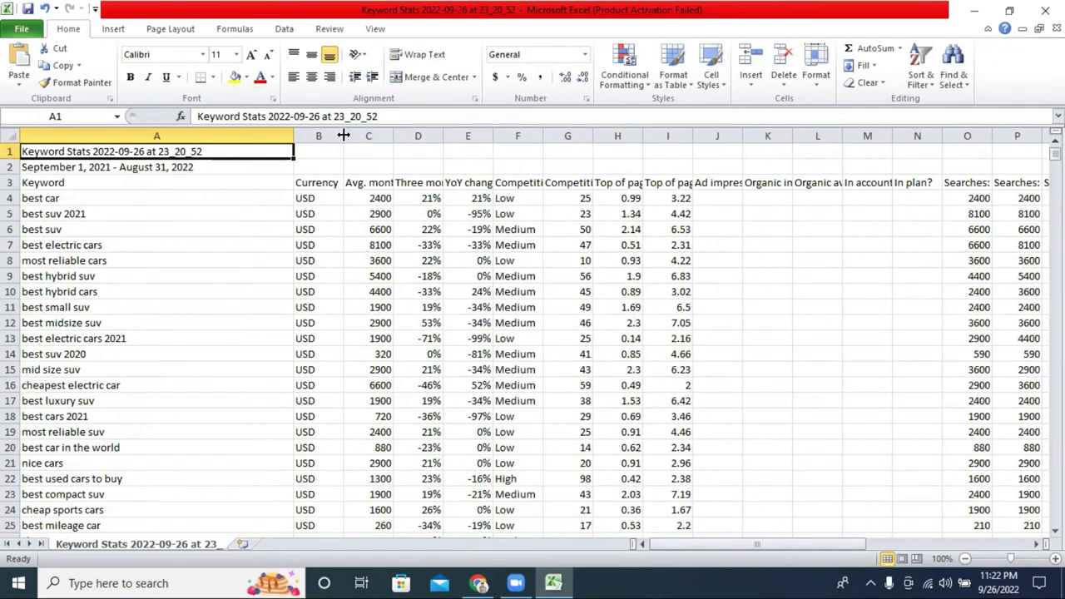
{"action": "left_click_drag", "start_coordinate": [343, 135], "coordinate": [493, 136]}
{"action": "left_click", "coordinate": [338, 181]}
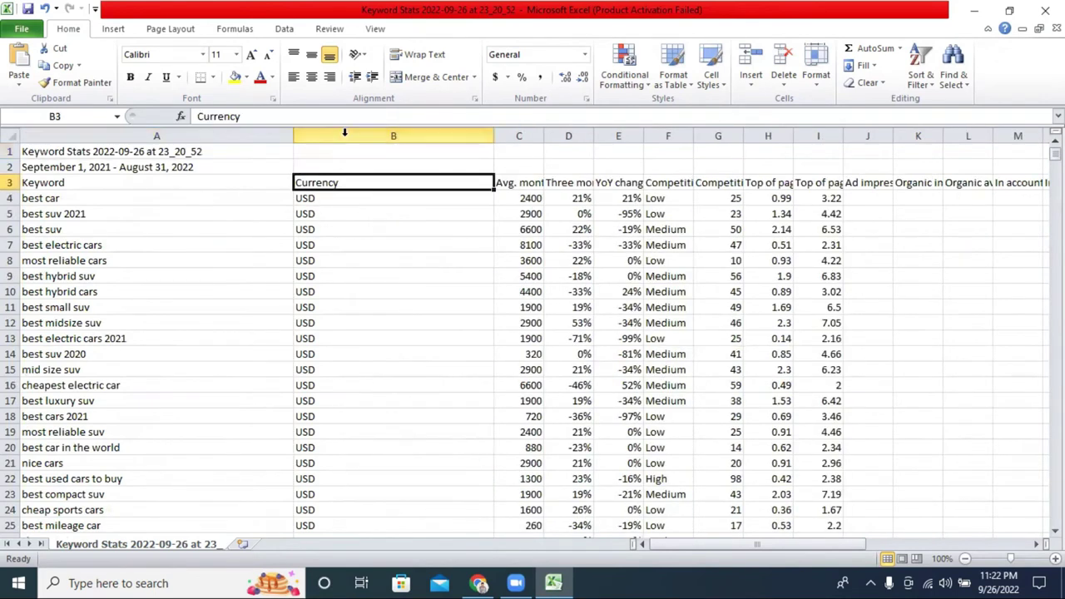
{"action": "left_click", "coordinate": [344, 134]}
{"action": "key", "text": "Delete"}
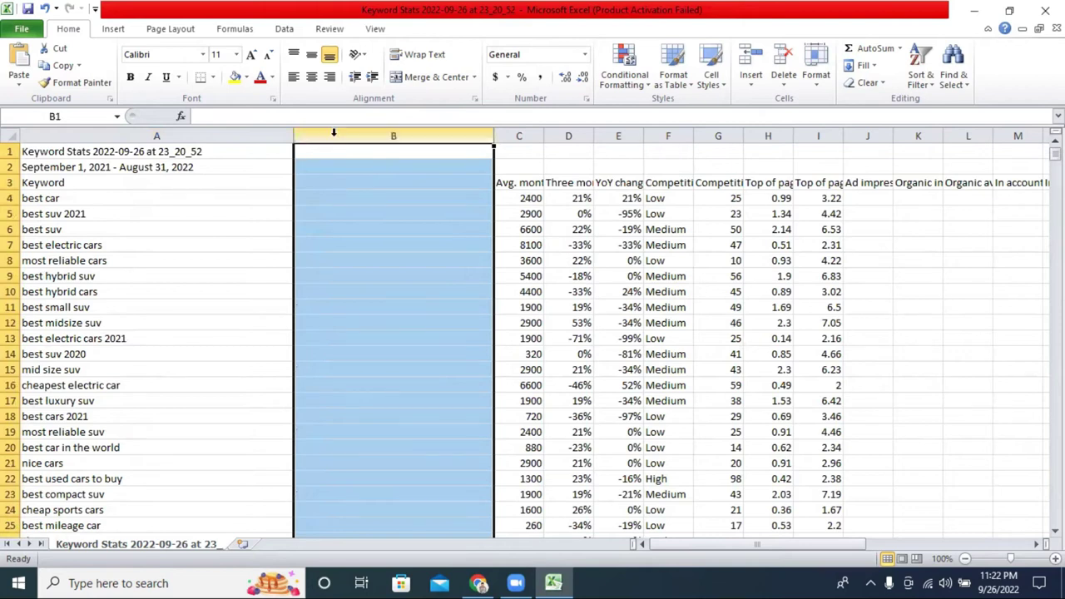
{"action": "right_click", "coordinate": [333, 133]}
{"action": "left_click", "coordinate": [385, 327]}
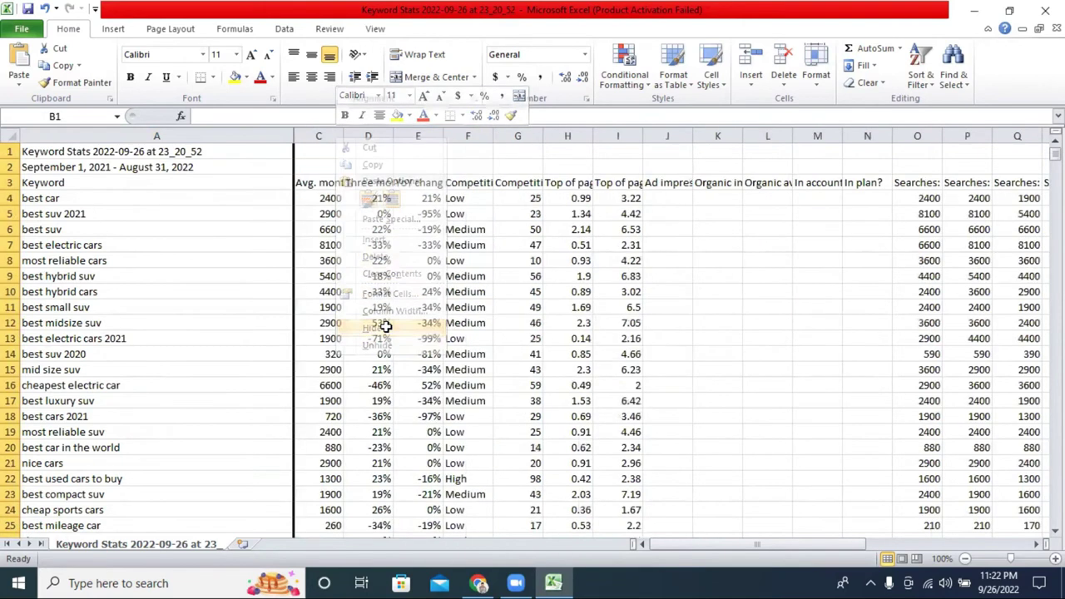
Widen column C to fit its heading and check the list ends at row 1316.
{"action": "left_click_drag", "start_coordinate": [342, 139], "coordinate": [454, 135]}
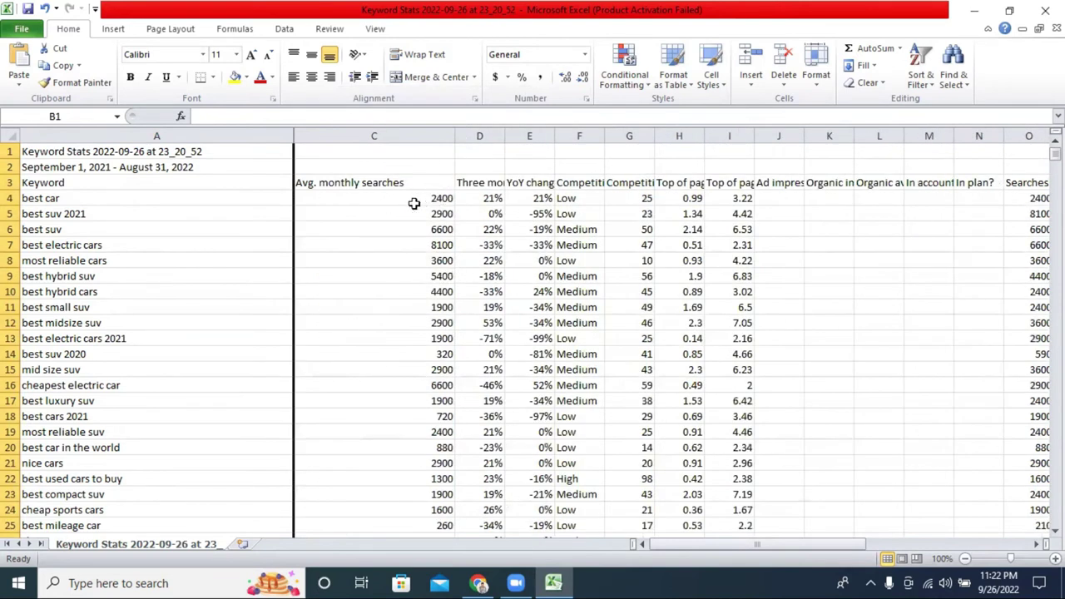
{"action": "left_click_drag", "start_coordinate": [454, 135], "coordinate": [422, 136]}
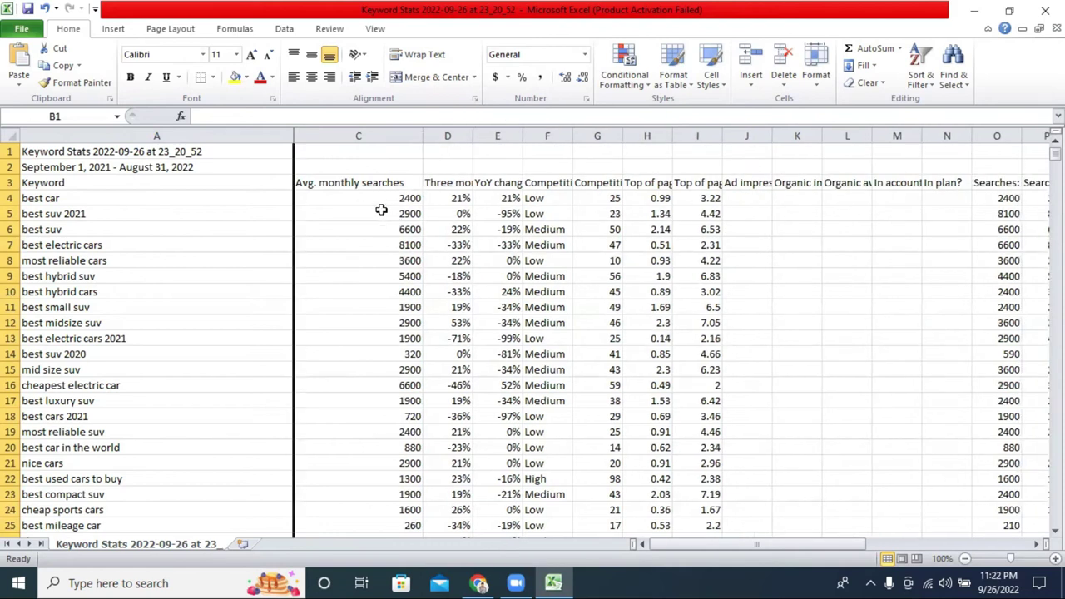
{"action": "left_click", "coordinate": [213, 154]}
{"action": "double_click", "coordinate": [213, 158]}
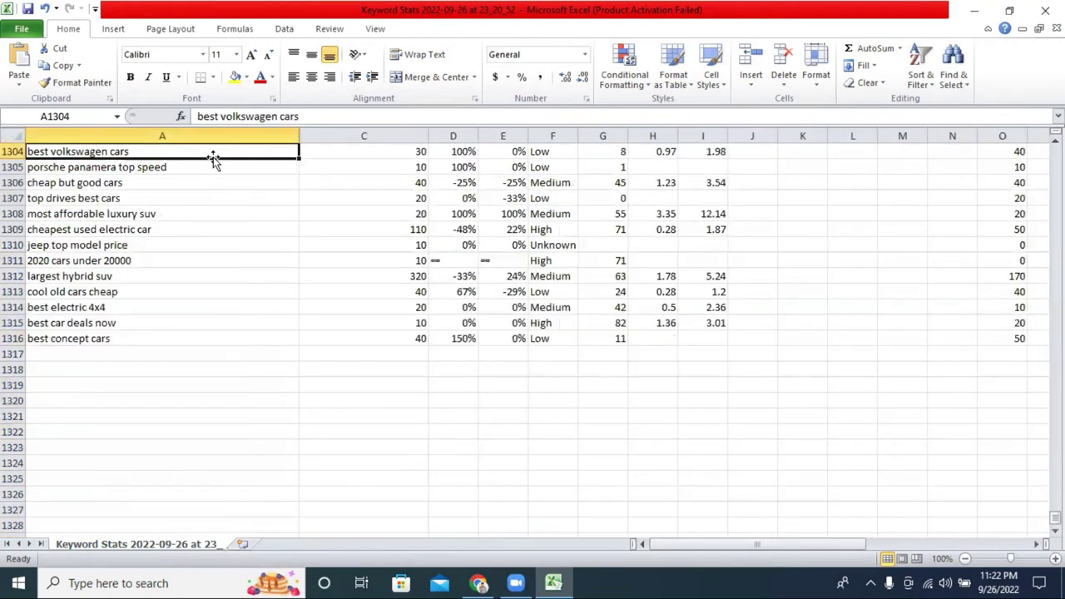
{"action": "scroll", "coordinate": [219, 235], "scroll_direction": "up", "scroll_amount": 10}
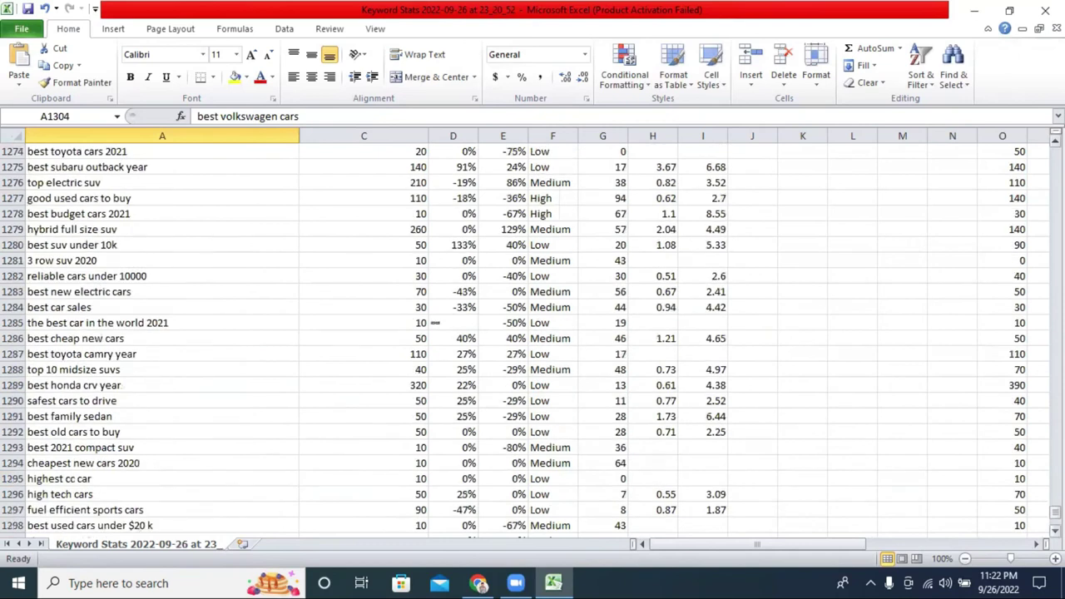
{"action": "left_click_drag", "start_coordinate": [1055, 511], "coordinate": [1055, 146]}
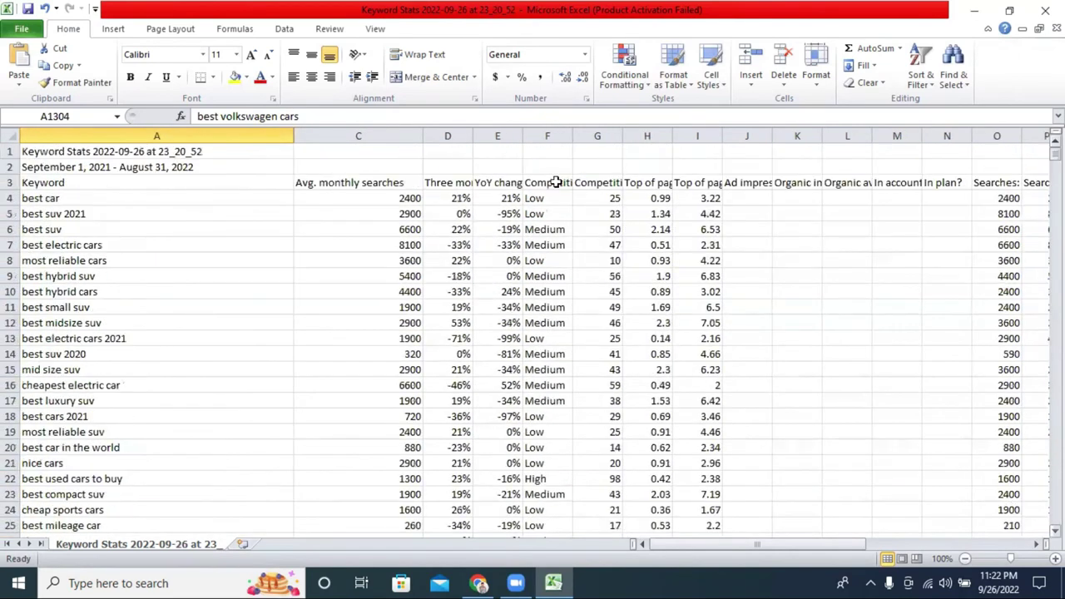
Delete the date range text in A2 and the Keyword Stats title in A1.
{"action": "left_click", "coordinate": [196, 155]}
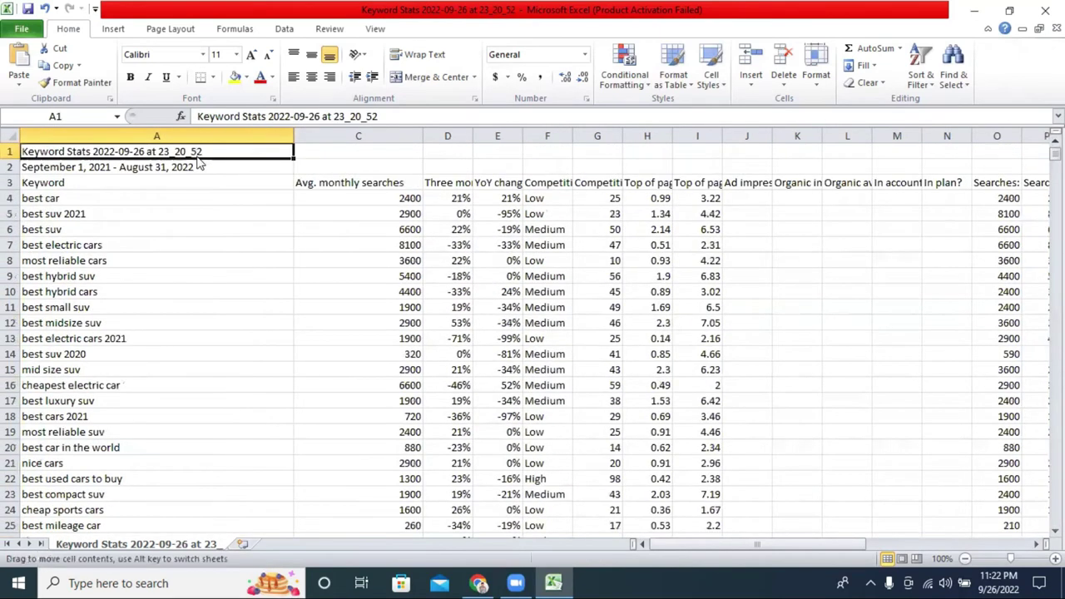
{"action": "double_click", "coordinate": [183, 167]}
{"action": "double_click", "coordinate": [183, 167]}
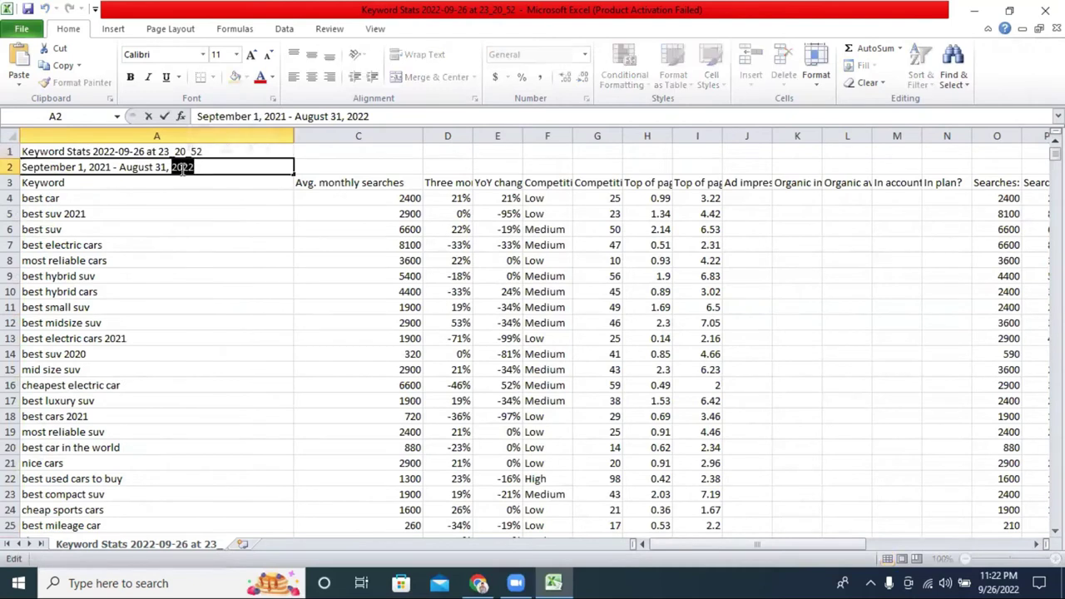
{"action": "left_click_drag", "start_coordinate": [208, 167], "coordinate": [24, 166]}
{"action": "key", "text": "BackSpace"}
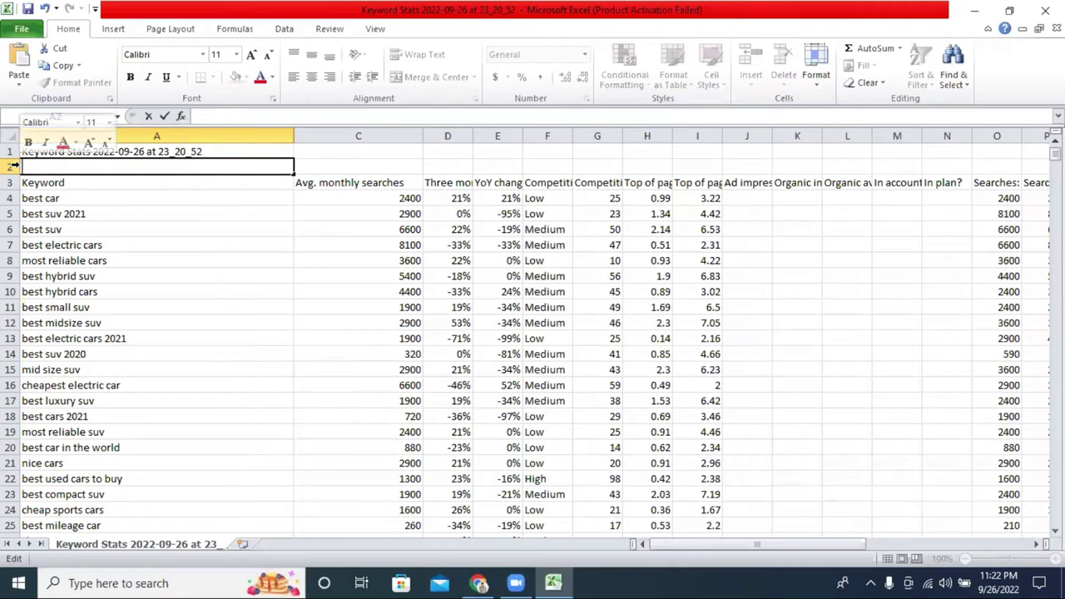
{"action": "left_click", "coordinate": [77, 151]}
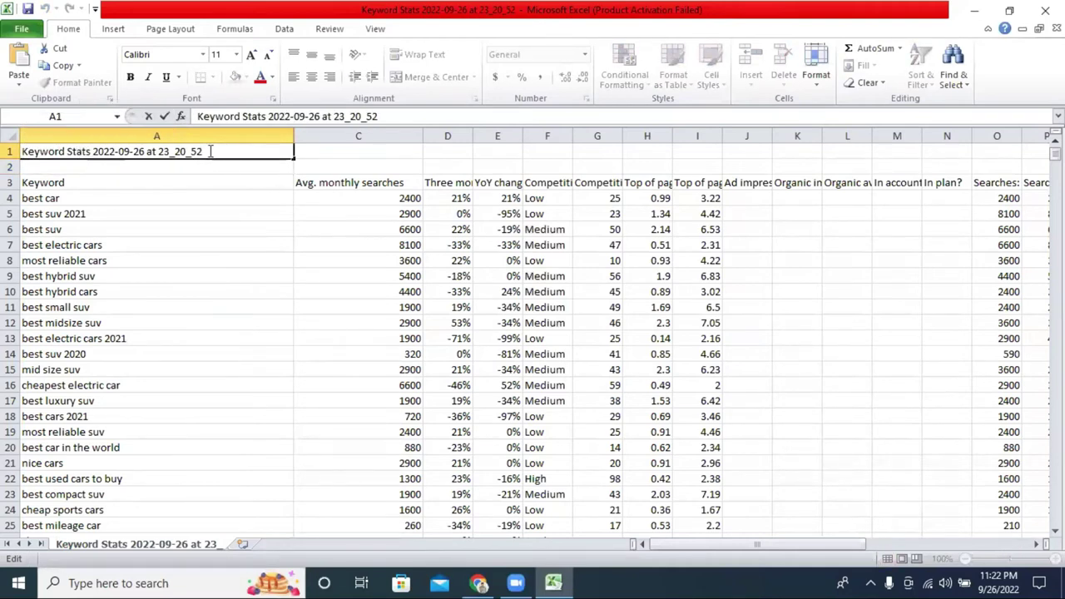
{"action": "left_click_drag", "start_coordinate": [210, 151], "coordinate": [15, 150]}
{"action": "key", "text": "BackSpace"}
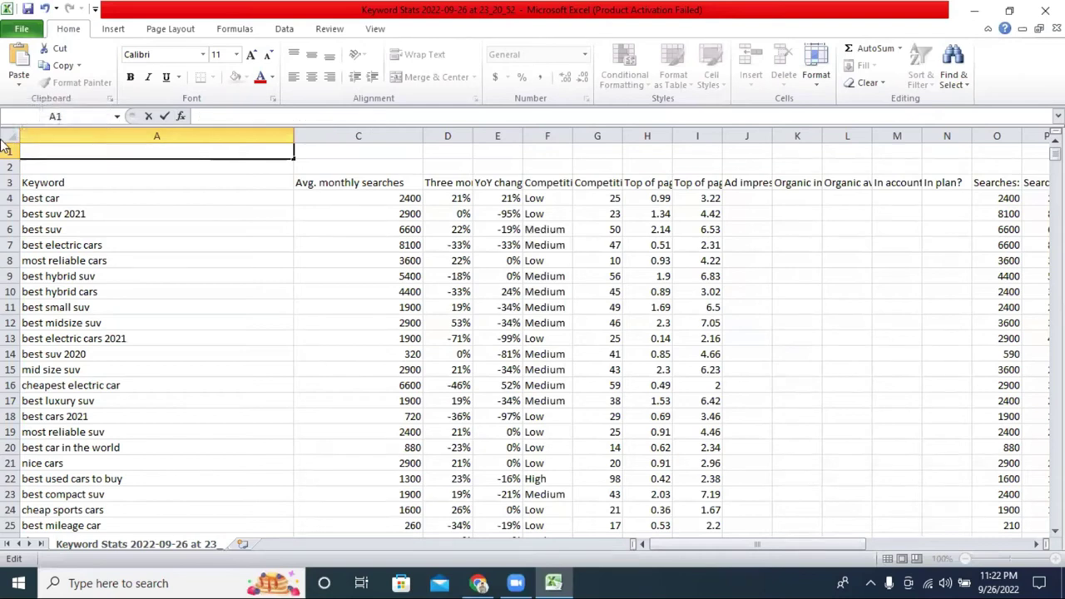
{"action": "left_click", "coordinate": [58, 170]}
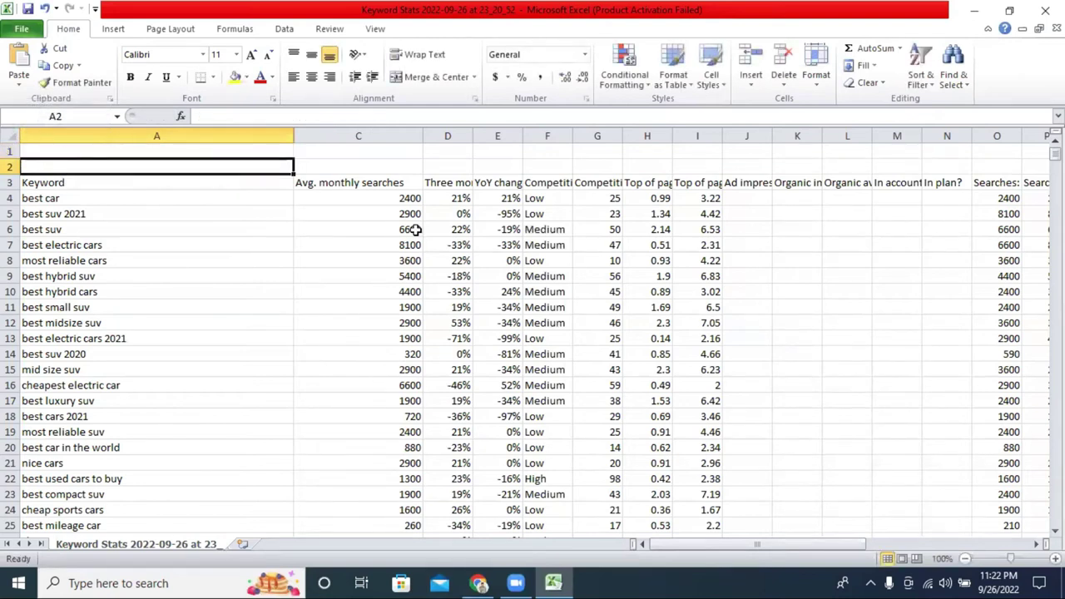
{"action": "left_click", "coordinate": [7, 188]}
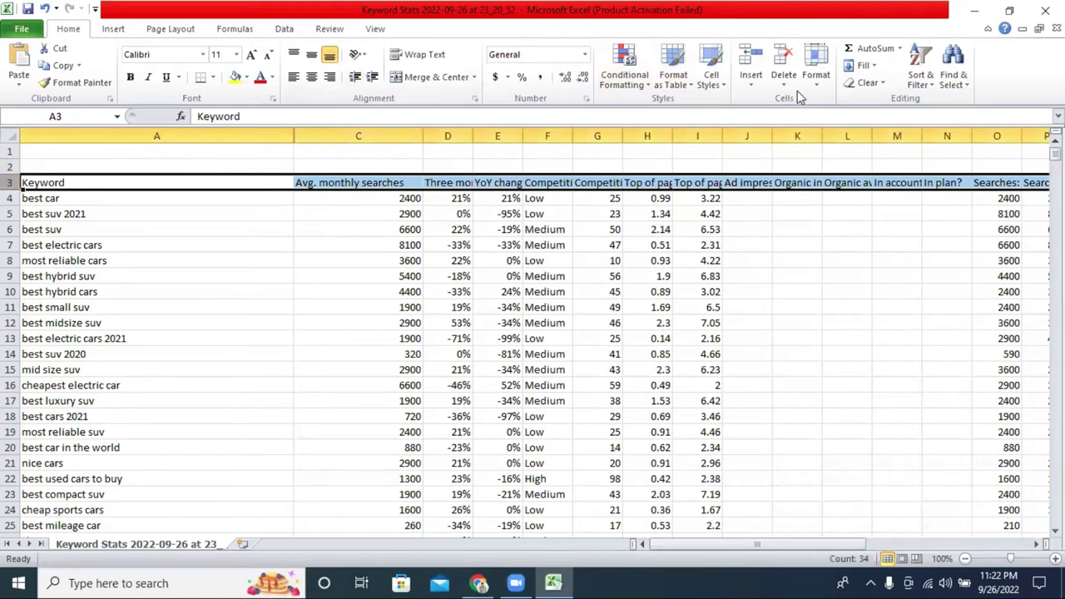
Give the row 3 headers a yellow fill, bold text and a larger font size.
{"action": "left_click", "coordinate": [239, 78]}
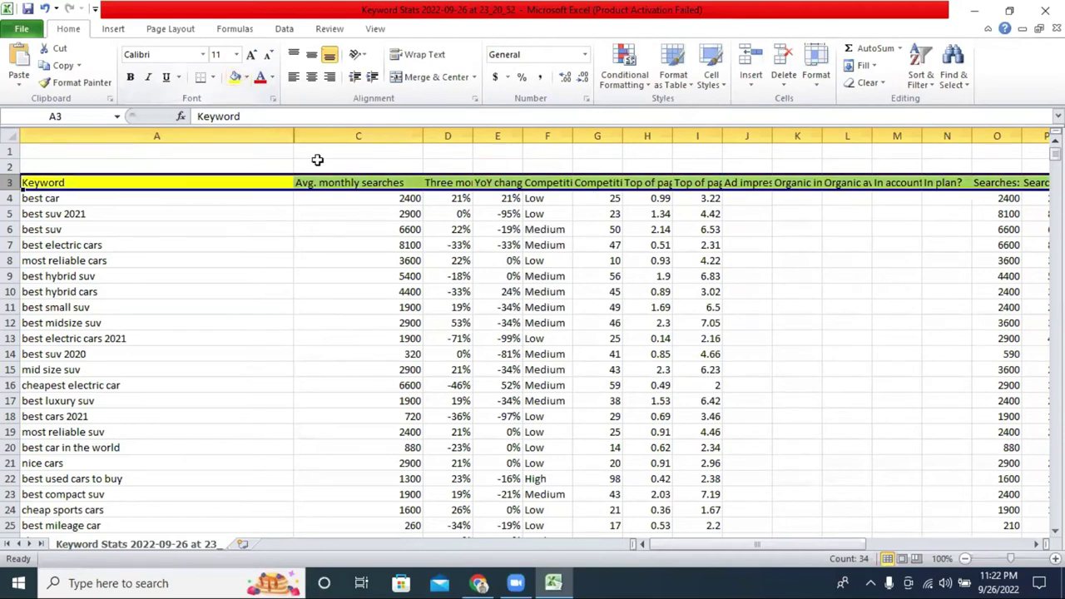
{"action": "left_click", "coordinate": [336, 261]}
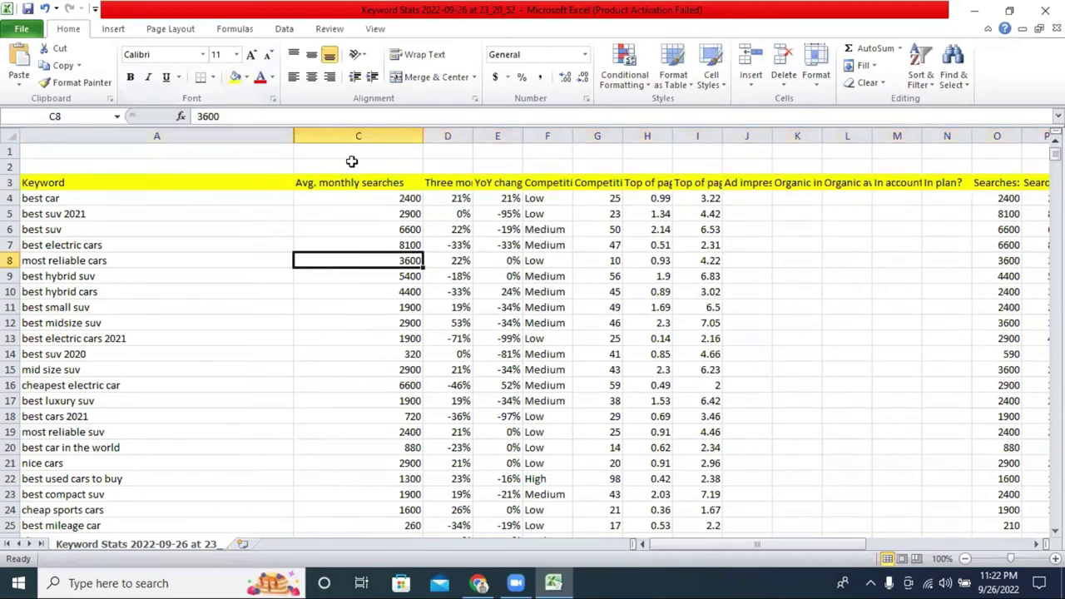
{"action": "left_click", "coordinate": [12, 183]}
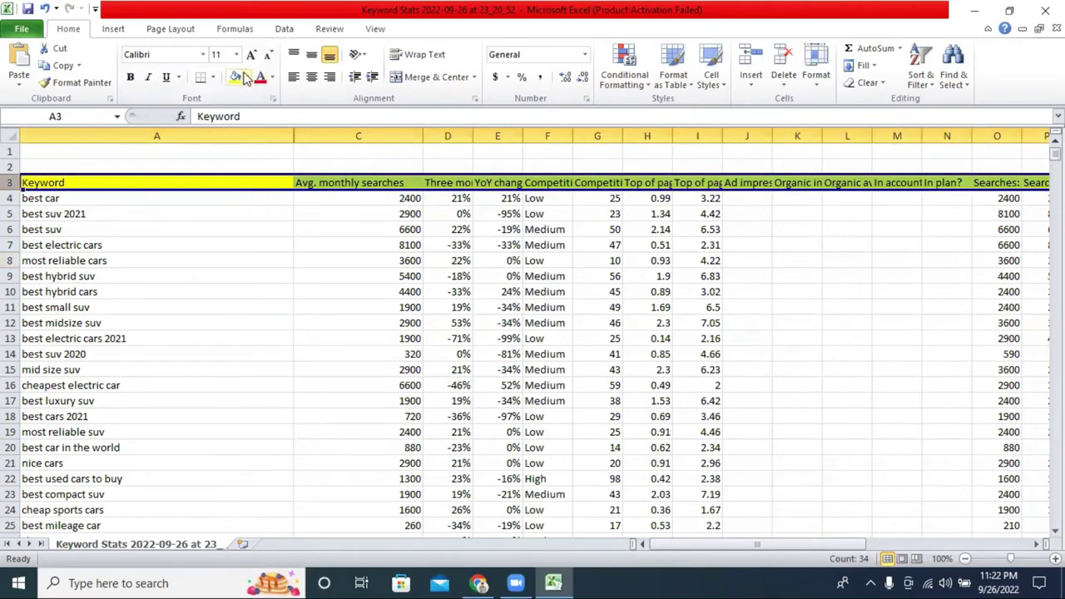
{"action": "left_click", "coordinate": [132, 76]}
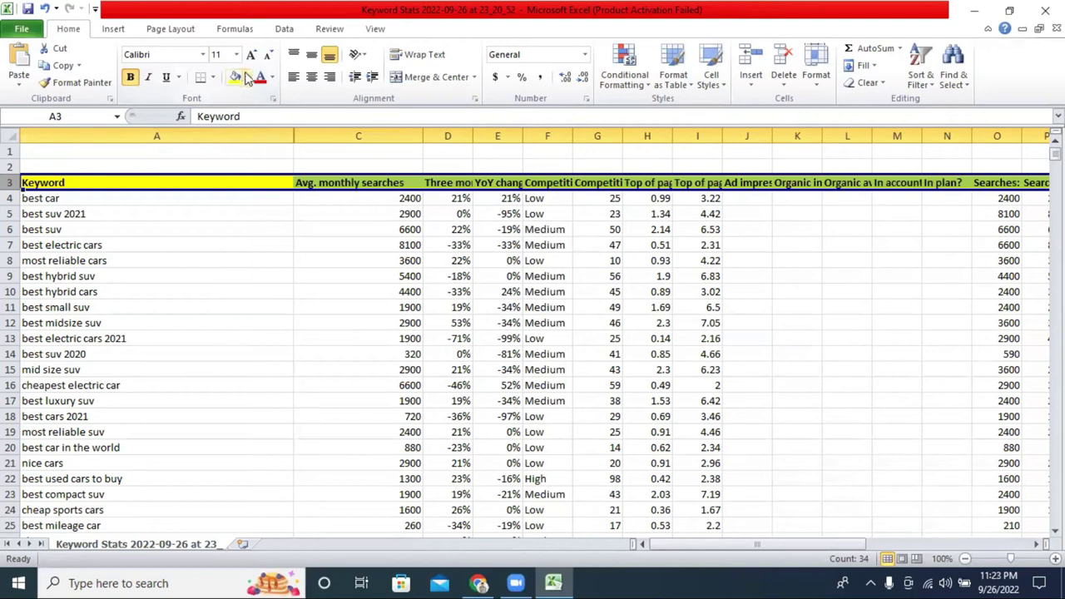
{"action": "left_click", "coordinate": [237, 54]}
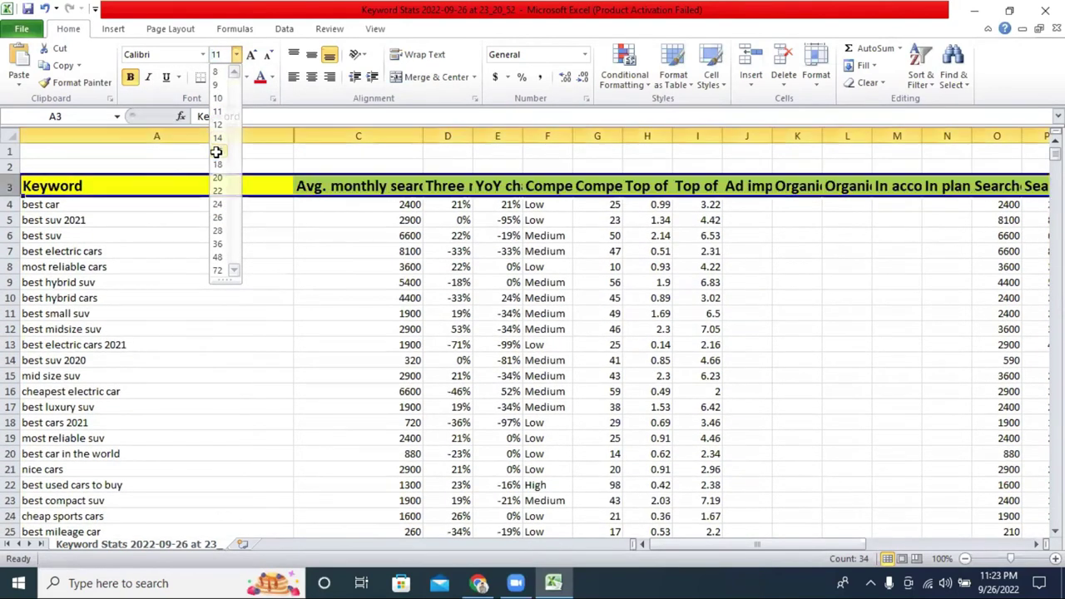
{"action": "left_click", "coordinate": [218, 148]}
{"action": "left_click", "coordinate": [250, 277]}
Widen column C so 'Avg. monthly searches' fits in full.
{"action": "left_click_drag", "start_coordinate": [422, 135], "coordinate": [505, 134]}
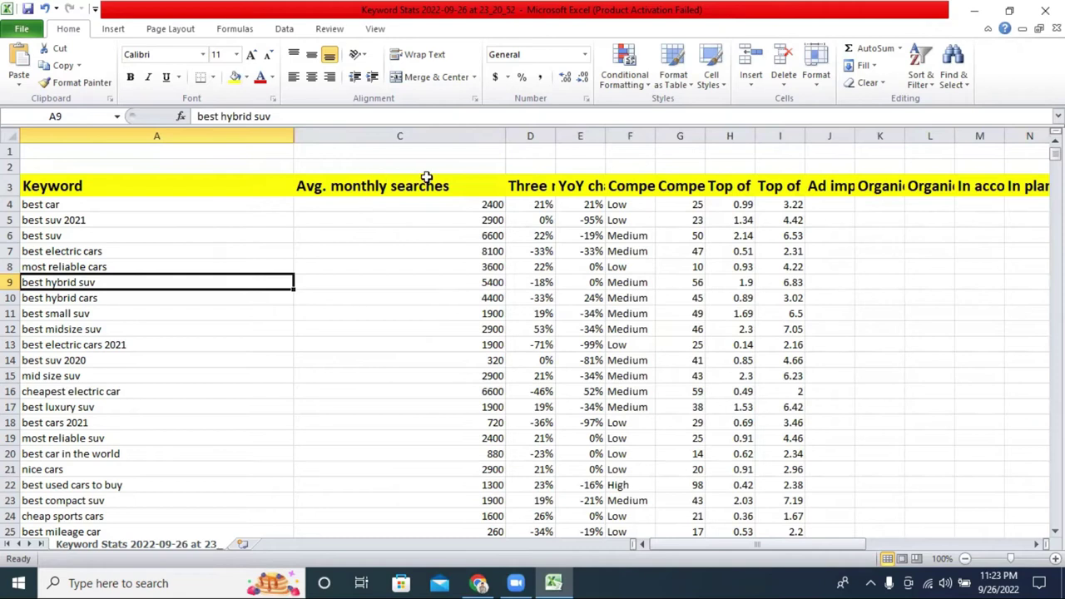
{"action": "left_click", "coordinate": [481, 583]}
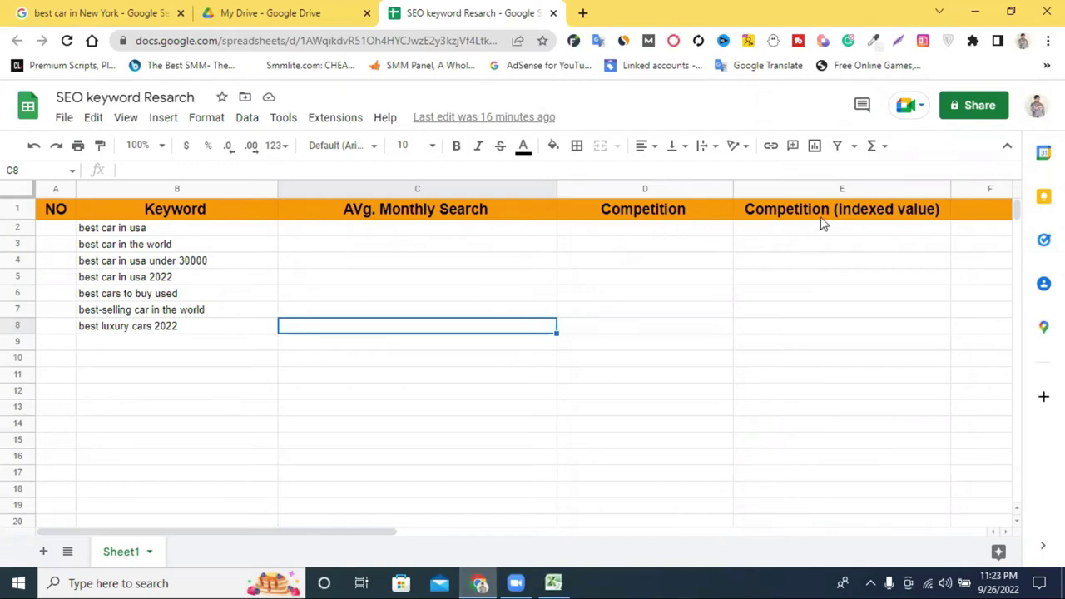
{"action": "left_click", "coordinate": [553, 582]}
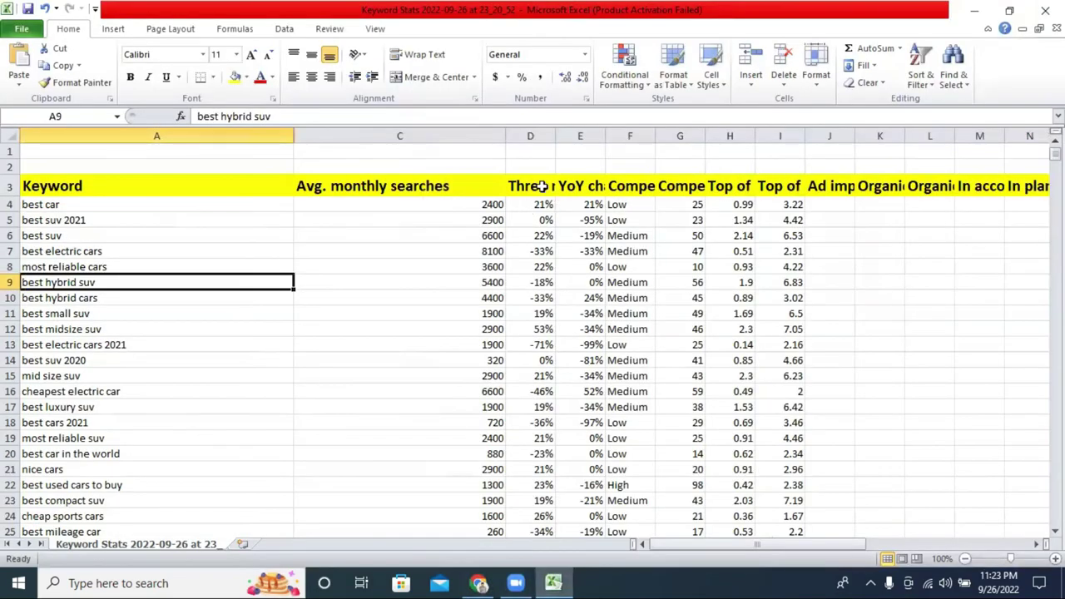
Widen column D for 'Three month change' and column E for 'YoY change'.
{"action": "left_click_drag", "start_coordinate": [555, 136], "coordinate": [681, 137]}
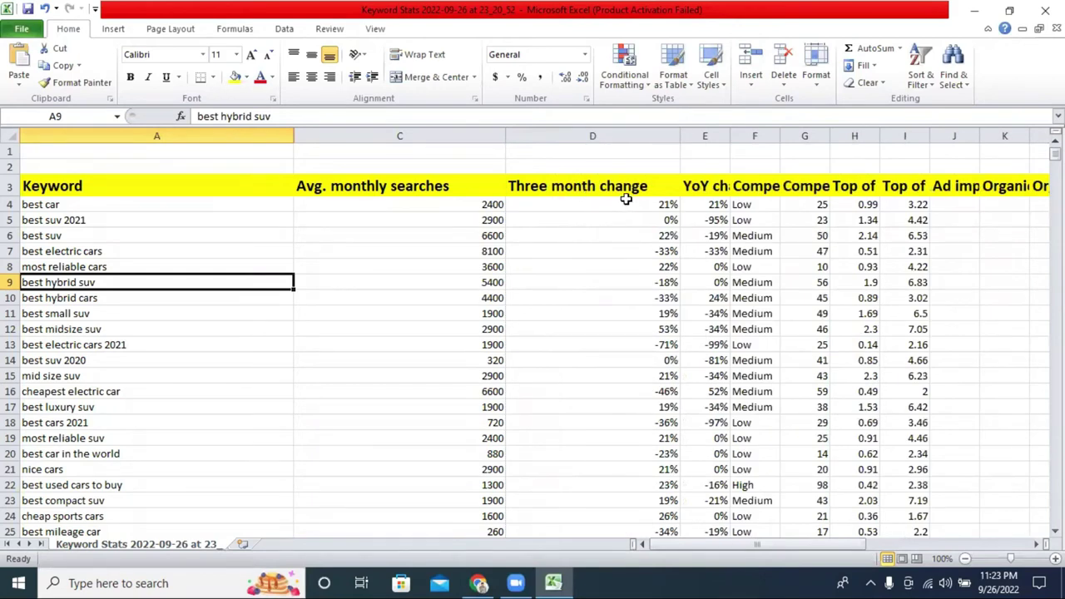
{"action": "left_click", "coordinate": [462, 580]}
{"action": "left_click", "coordinate": [675, 559]}
{"action": "left_click_drag", "start_coordinate": [702, 551], "coordinate": [721, 545]}
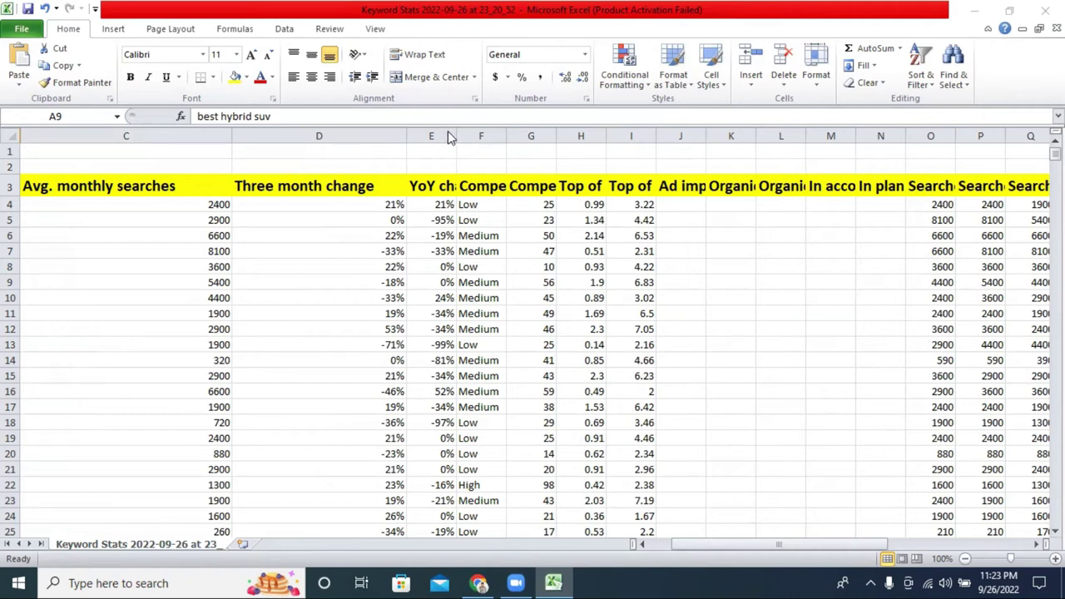
{"action": "left_click_drag", "start_coordinate": [456, 136], "coordinate": [553, 136]}
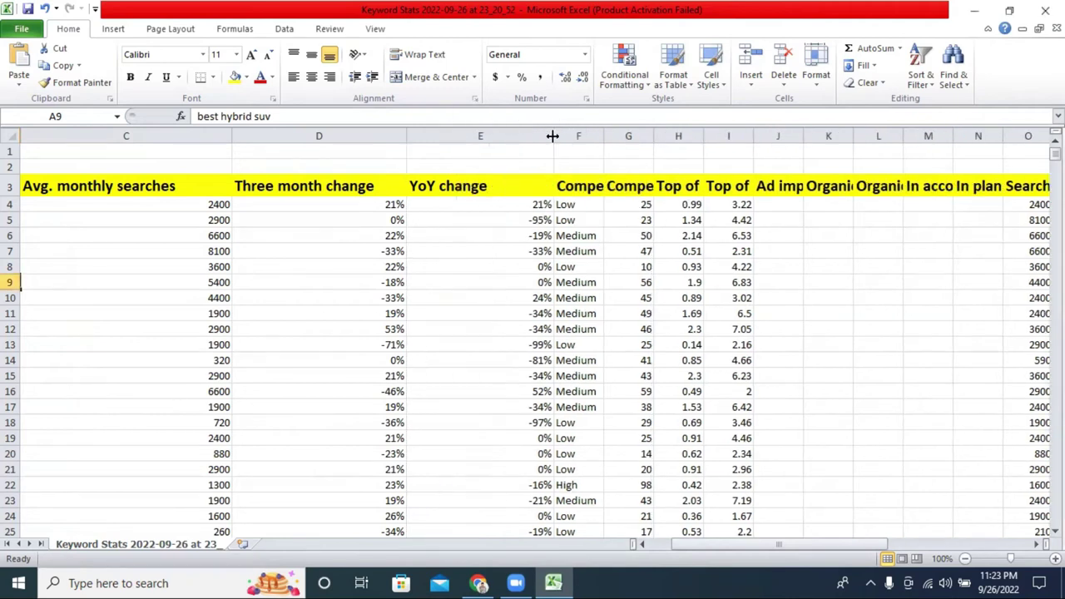
{"action": "left_click", "coordinate": [482, 136]}
Hide the YoY change and Three month change columns and widen Competition column F.
{"action": "right_click", "coordinate": [482, 135]}
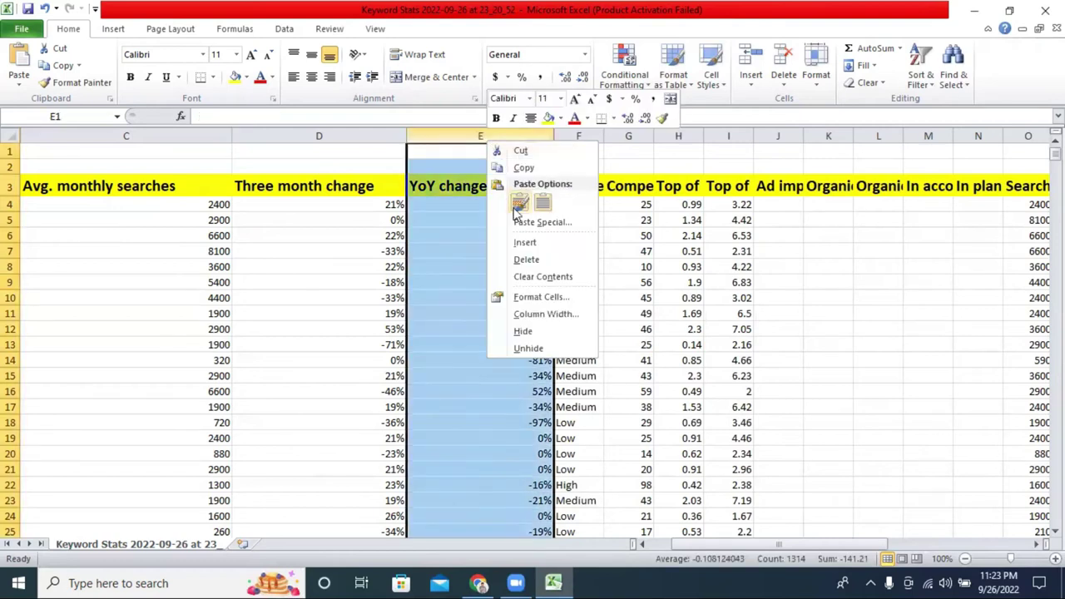
{"action": "left_click", "coordinate": [540, 329]}
{"action": "left_click_drag", "start_coordinate": [456, 136], "coordinate": [560, 134]}
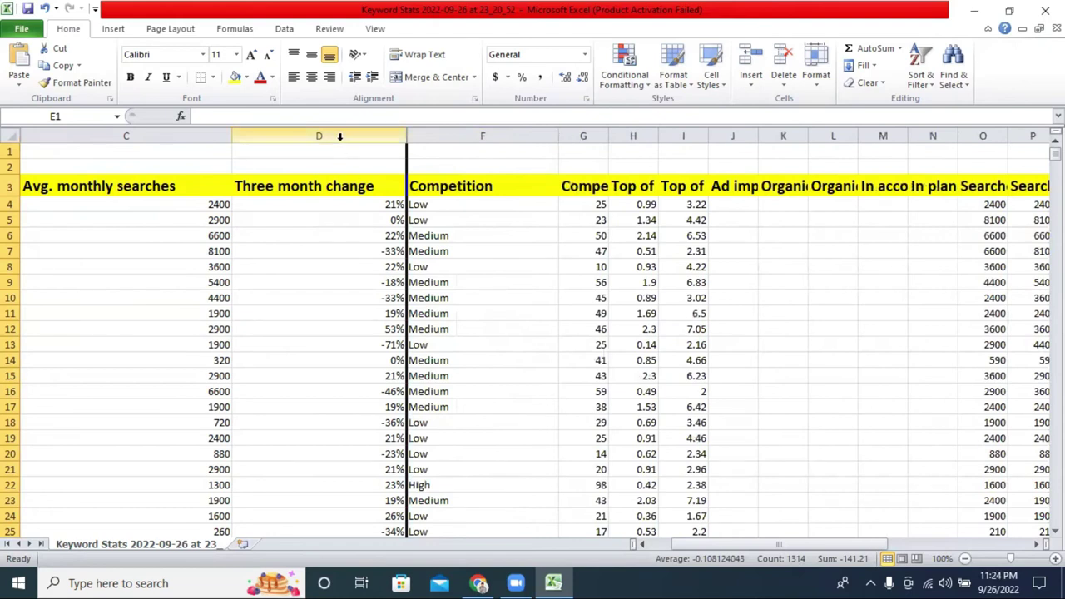
{"action": "right_click", "coordinate": [341, 138]}
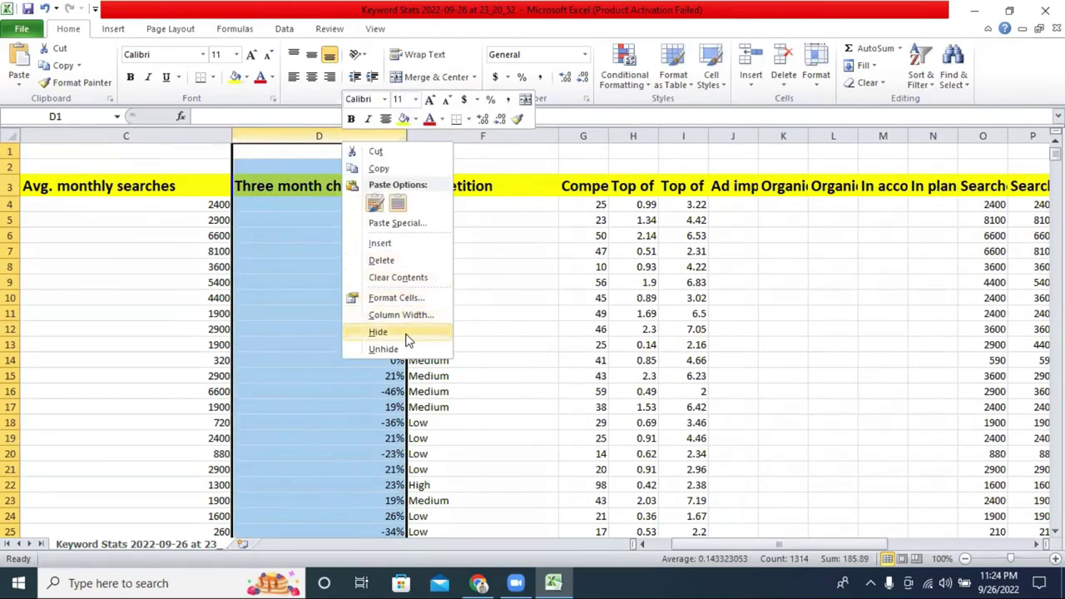
{"action": "left_click", "coordinate": [401, 333]}
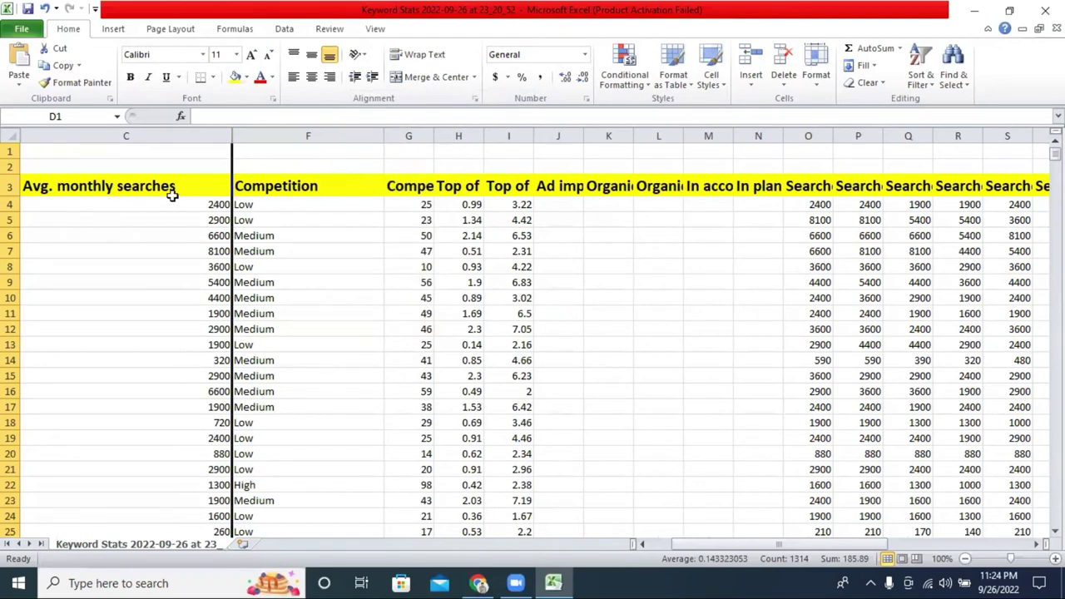
Widen columns G–J for Competition (indexed value), both top-of-page bids, and Ad impression share.
{"action": "left_click_drag", "start_coordinate": [434, 134], "coordinate": [643, 151]}
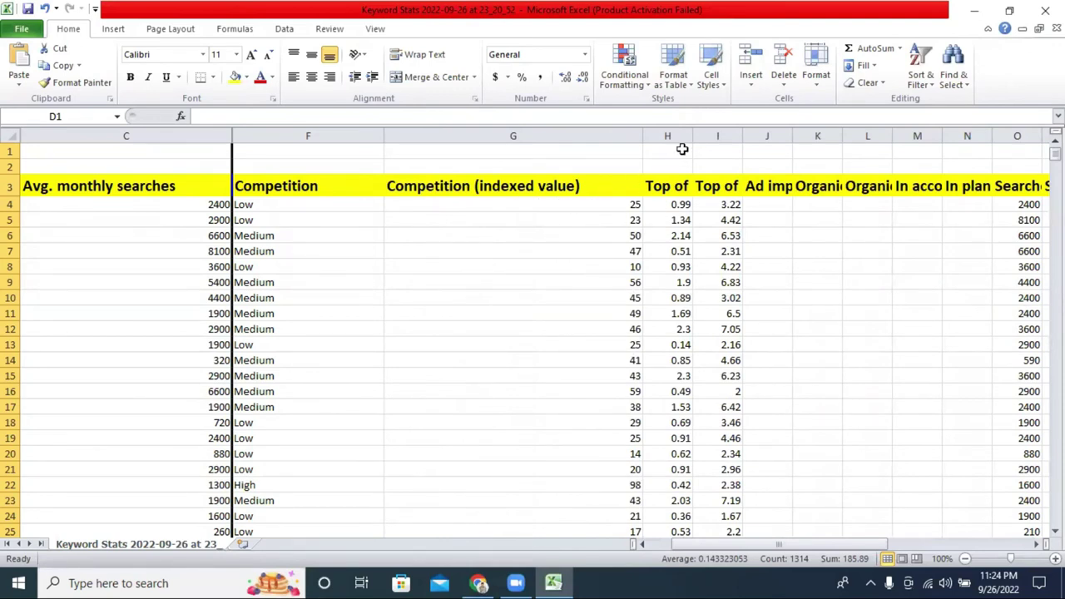
{"action": "left_click_drag", "start_coordinate": [692, 139], "coordinate": [894, 160]}
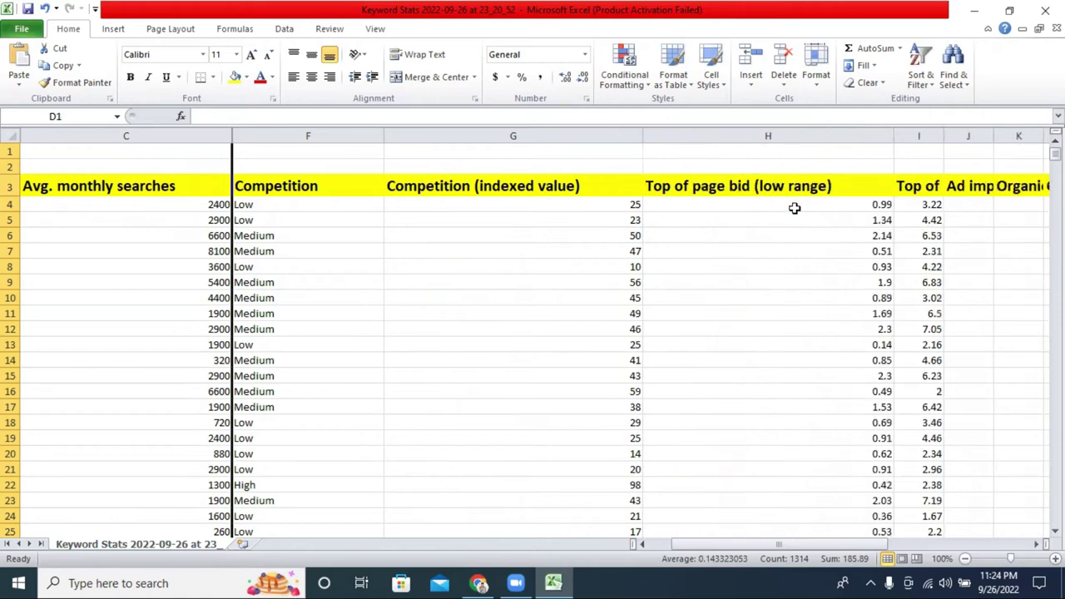
{"action": "left_click", "coordinate": [908, 580]}
{"action": "left_click_drag", "start_coordinate": [717, 545], "coordinate": [760, 544]}
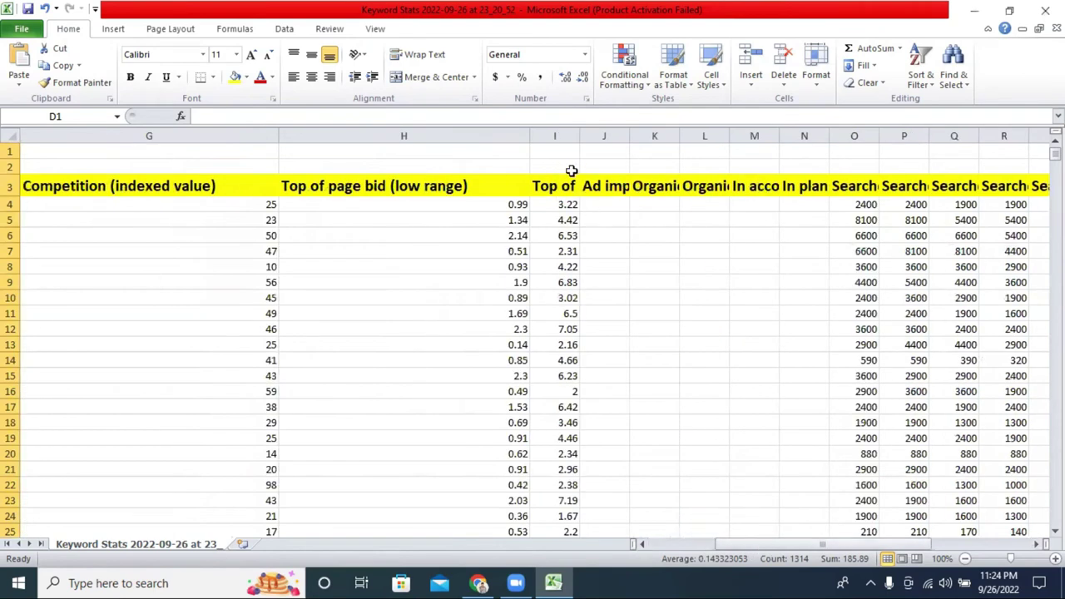
{"action": "left_click_drag", "start_coordinate": [580, 136], "coordinate": [846, 140]}
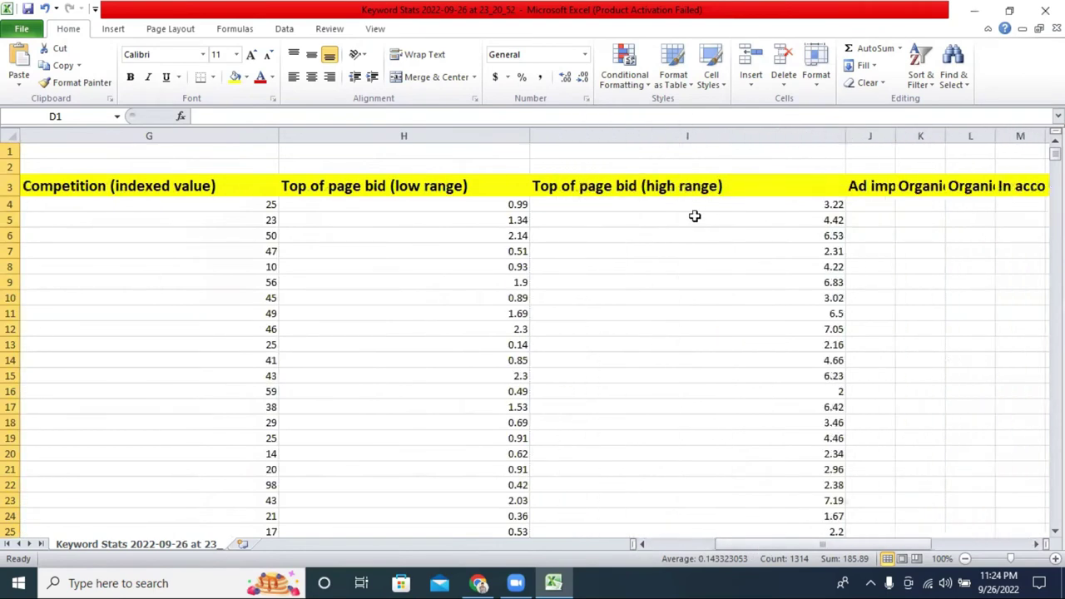
{"action": "left_click_drag", "start_coordinate": [742, 543], "coordinate": [765, 543]}
{"action": "left_click_drag", "start_coordinate": [384, 139], "coordinate": [586, 143]}
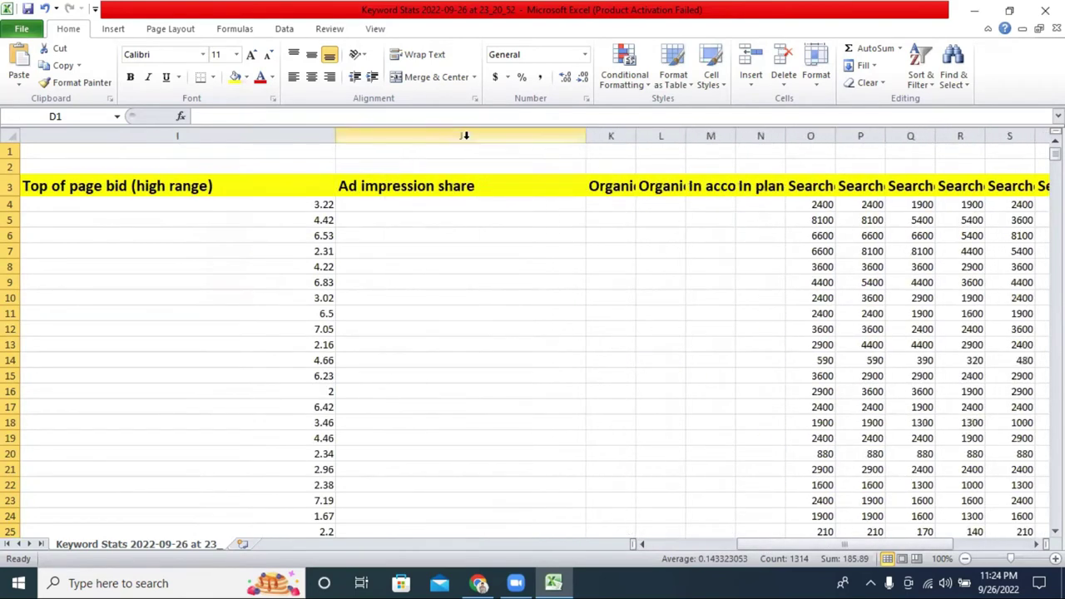
Hide the Ad impression share column and columns M, N, O, collapsing P.
{"action": "left_click", "coordinate": [465, 140]}
{"action": "right_click", "coordinate": [467, 141]}
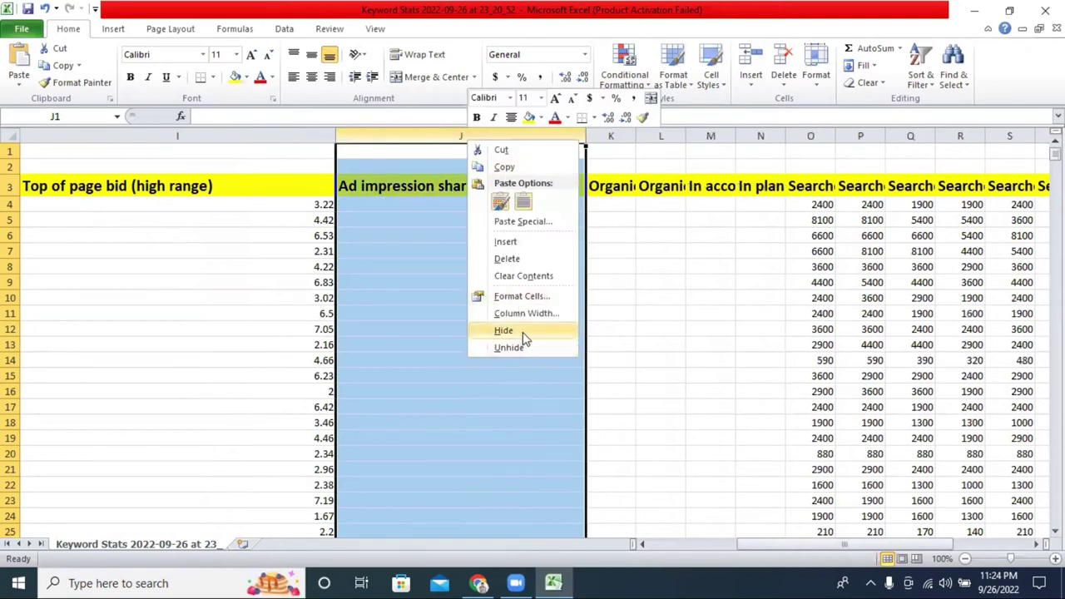
{"action": "left_click", "coordinate": [522, 332]}
{"action": "right_click", "coordinate": [483, 139]}
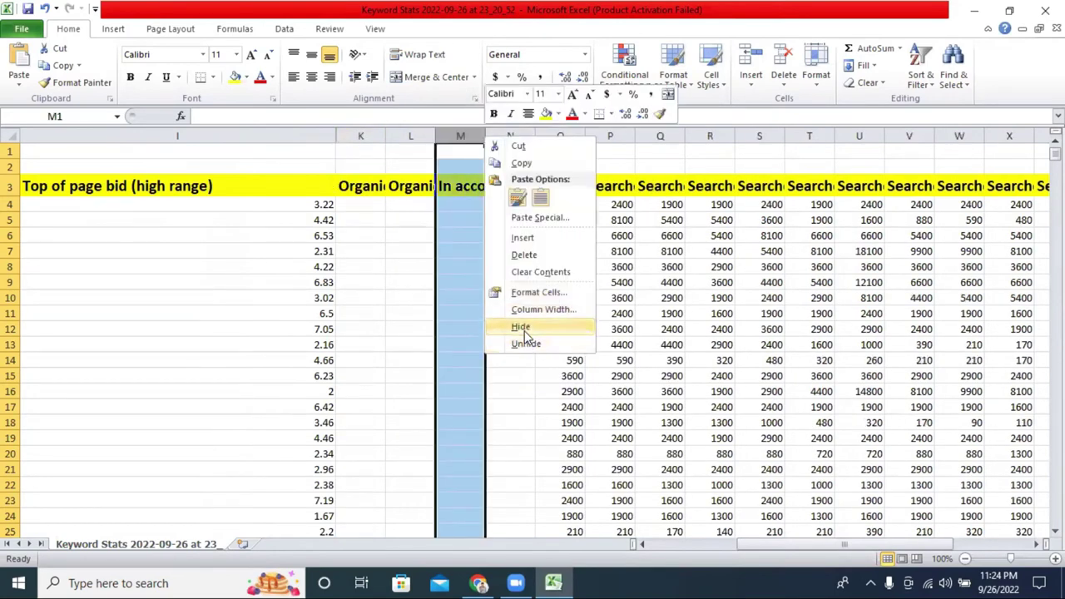
{"action": "left_click", "coordinate": [520, 326]}
{"action": "left_click", "coordinate": [460, 139]}
{"action": "right_click", "coordinate": [458, 142]}
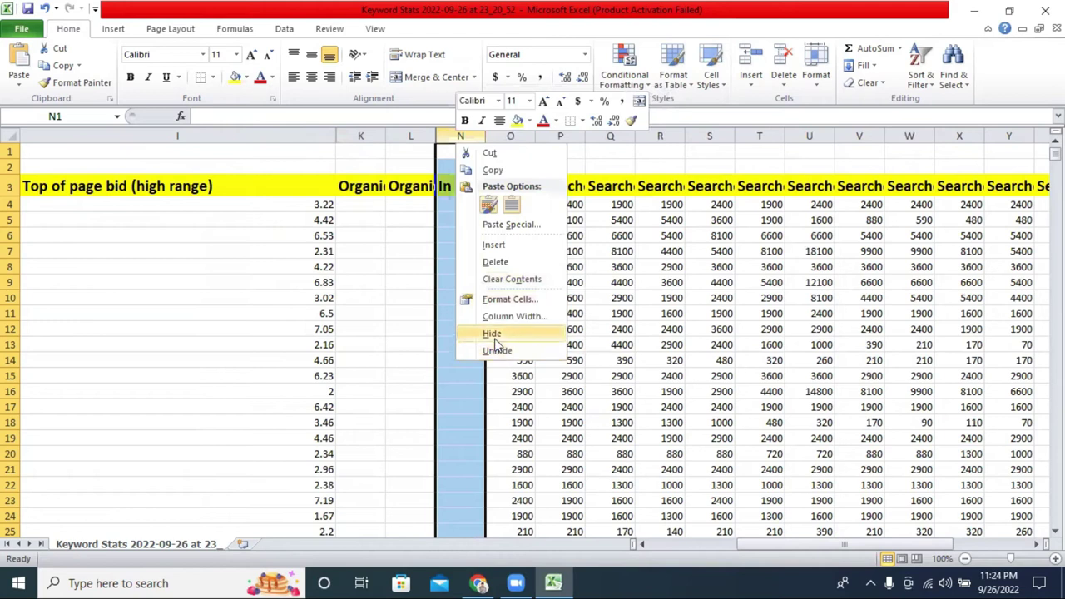
{"action": "left_click", "coordinate": [499, 333]}
{"action": "left_click", "coordinate": [480, 139]}
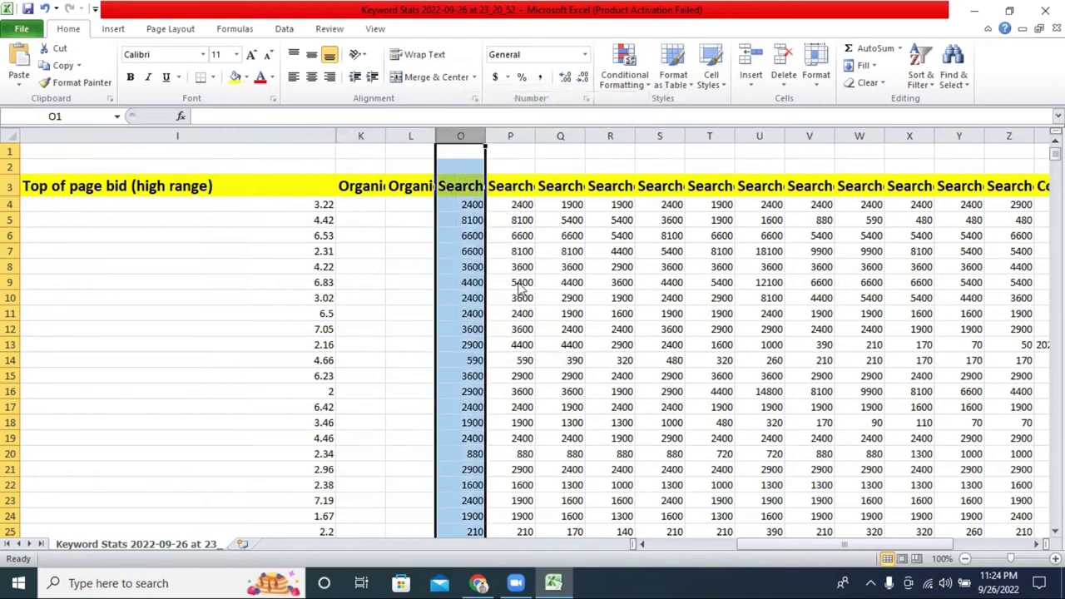
{"action": "right_click", "coordinate": [480, 138]}
{"action": "left_click", "coordinate": [535, 331]}
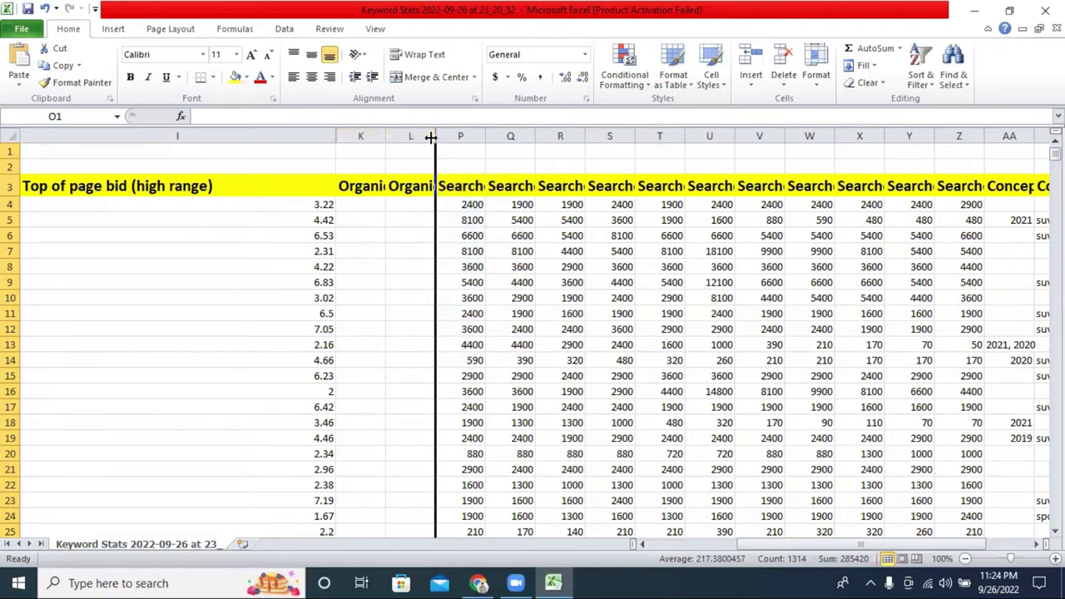
{"action": "left_click_drag", "start_coordinate": [485, 135], "coordinate": [1050, 134]}
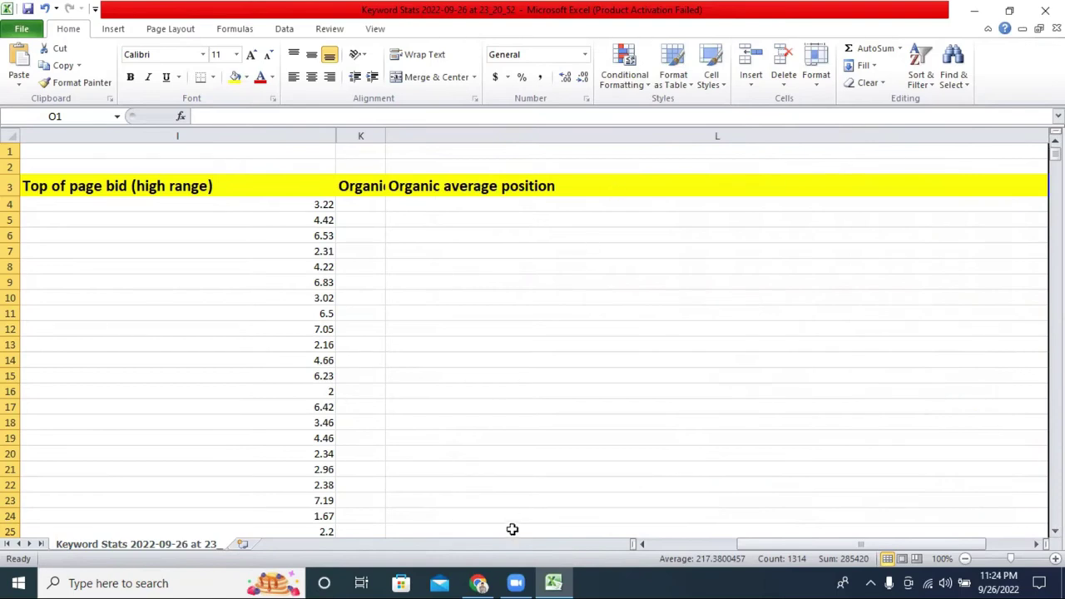
Narrow column H slightly to fit 'Top of page bid (low range)'.
{"action": "left_click_drag", "start_coordinate": [770, 545], "coordinate": [720, 542]}
{"action": "left_click_drag", "start_coordinate": [681, 133], "coordinate": [629, 140]}
{"action": "left_click_drag", "start_coordinate": [720, 544], "coordinate": [532, 541]}
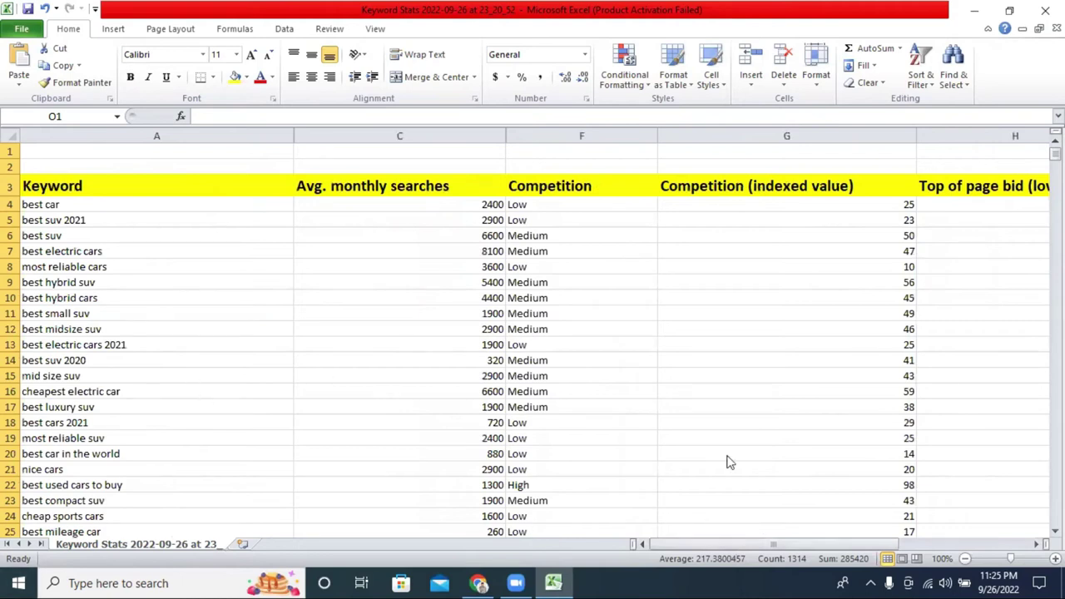
{"action": "left_click", "coordinate": [547, 211]}
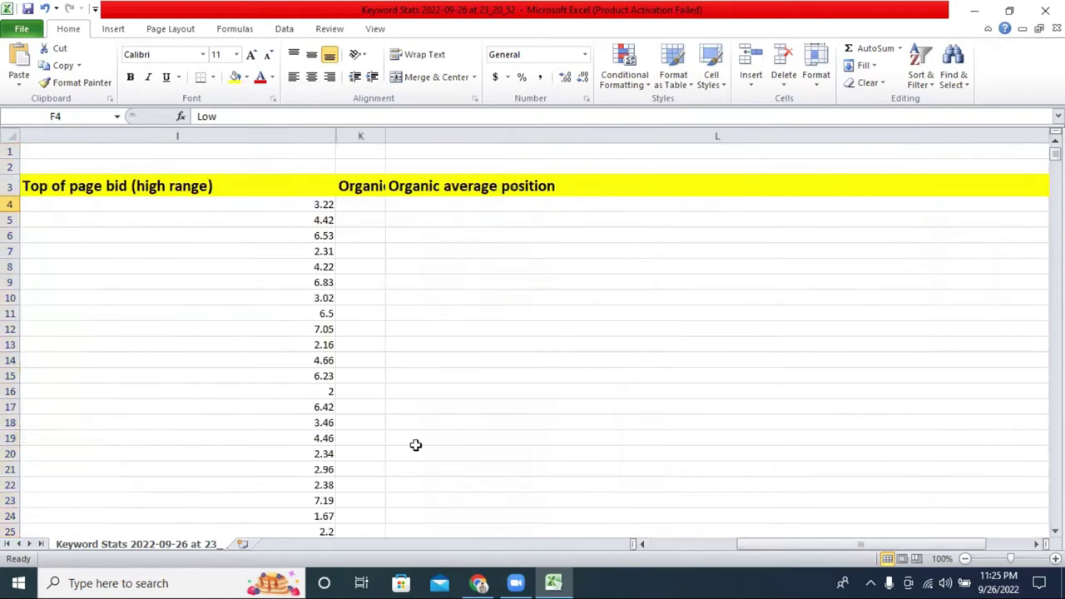
{"action": "scroll", "coordinate": [851, 550], "scroll_direction": "left", "scroll_amount": 5}
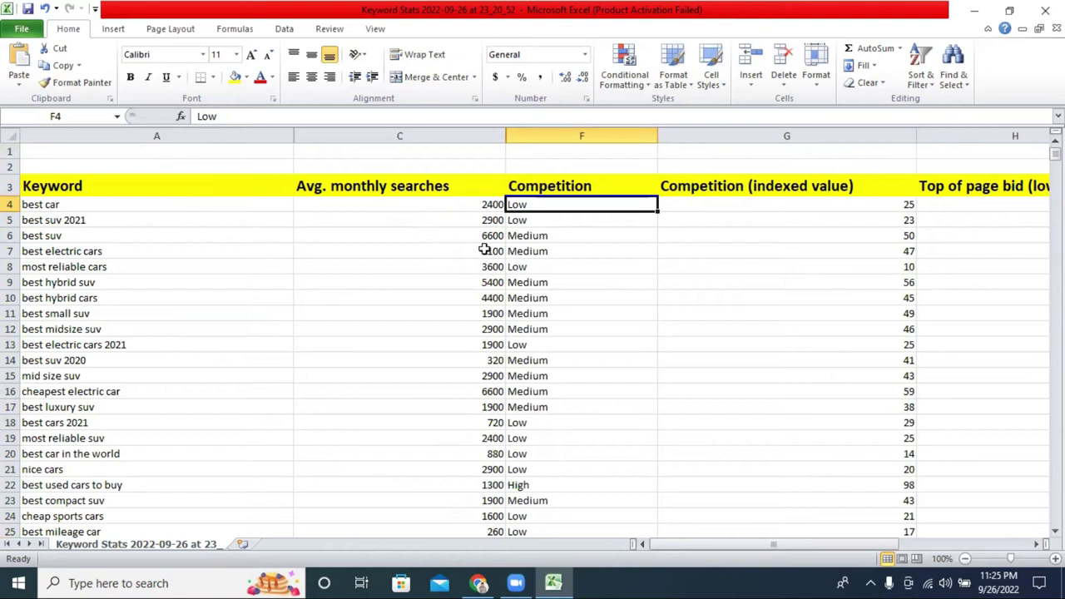
{"action": "left_click", "coordinate": [486, 363]}
{"action": "double_click", "coordinate": [485, 362]}
{"action": "double_click", "coordinate": [483, 361]}
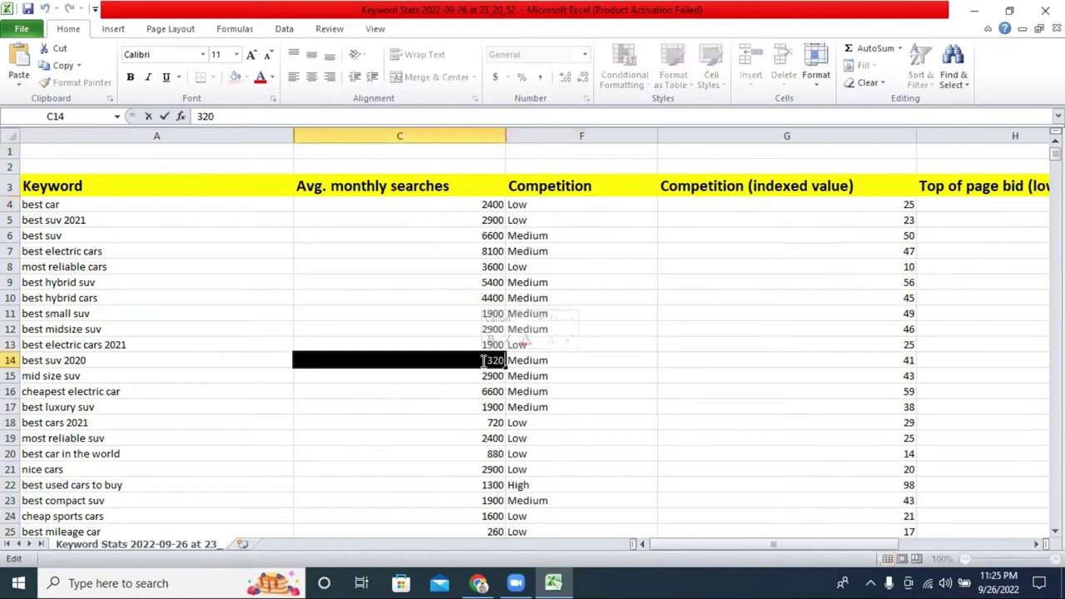
{"action": "left_click", "coordinate": [473, 361]}
{"action": "double_click", "coordinate": [474, 361]}
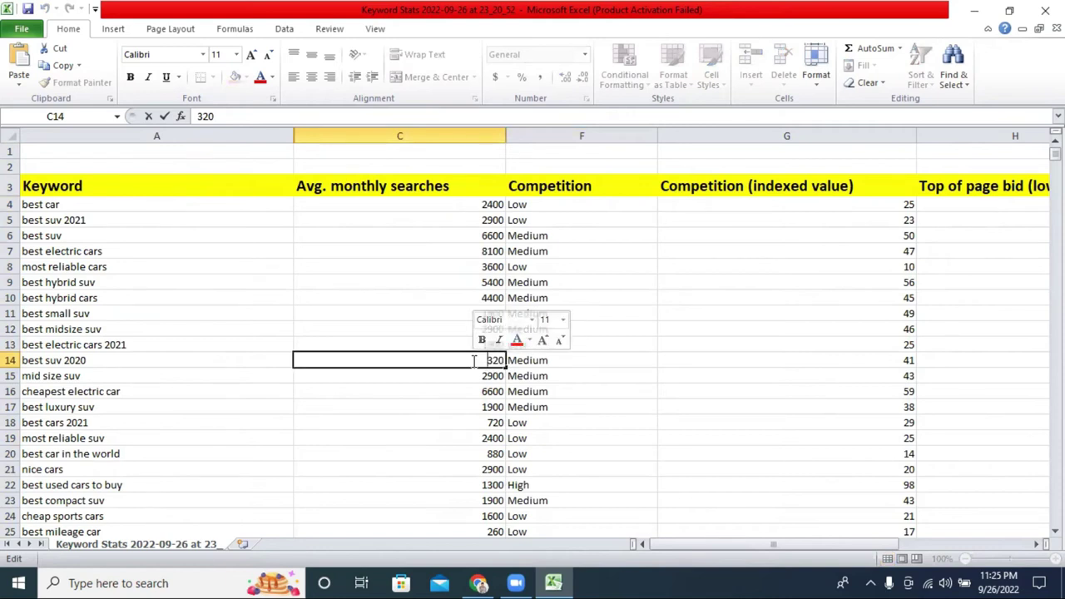
{"action": "double_click", "coordinate": [473, 361]}
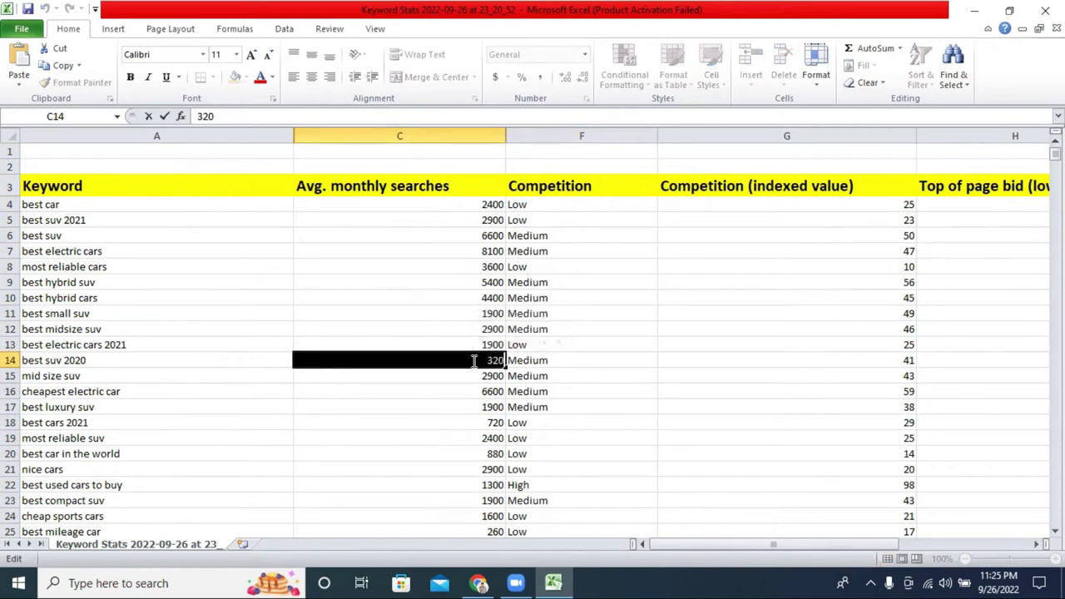
{"action": "left_click", "coordinate": [546, 363]}
{"action": "left_click", "coordinate": [541, 345]}
{"action": "double_click", "coordinate": [543, 344]}
{"action": "double_click", "coordinate": [543, 344]}
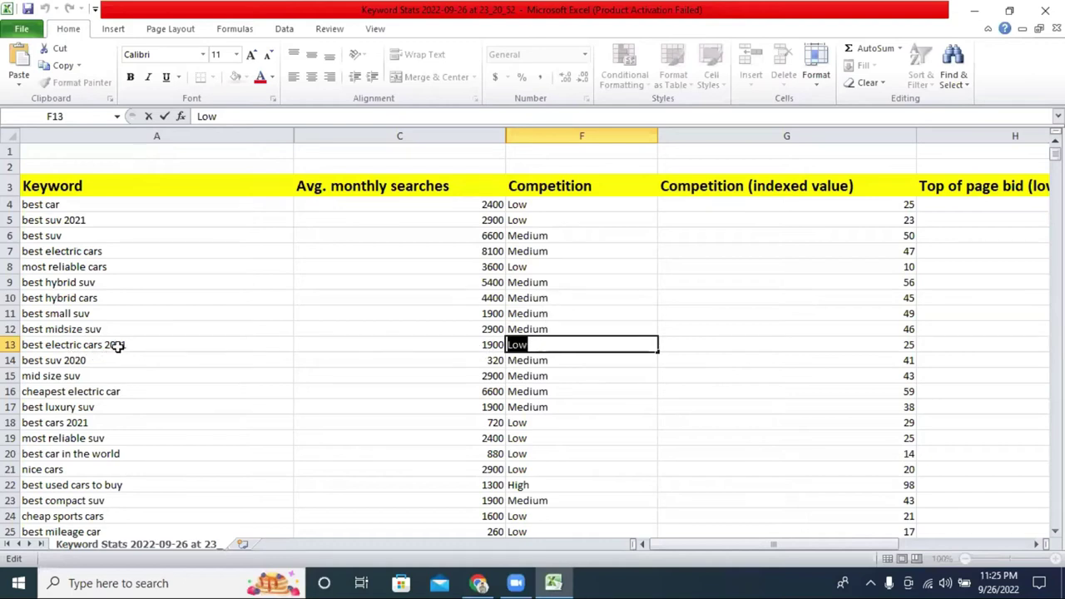
{"action": "left_click", "coordinate": [118, 344]}
{"action": "double_click", "coordinate": [118, 344]}
{"action": "double_click", "coordinate": [120, 344]}
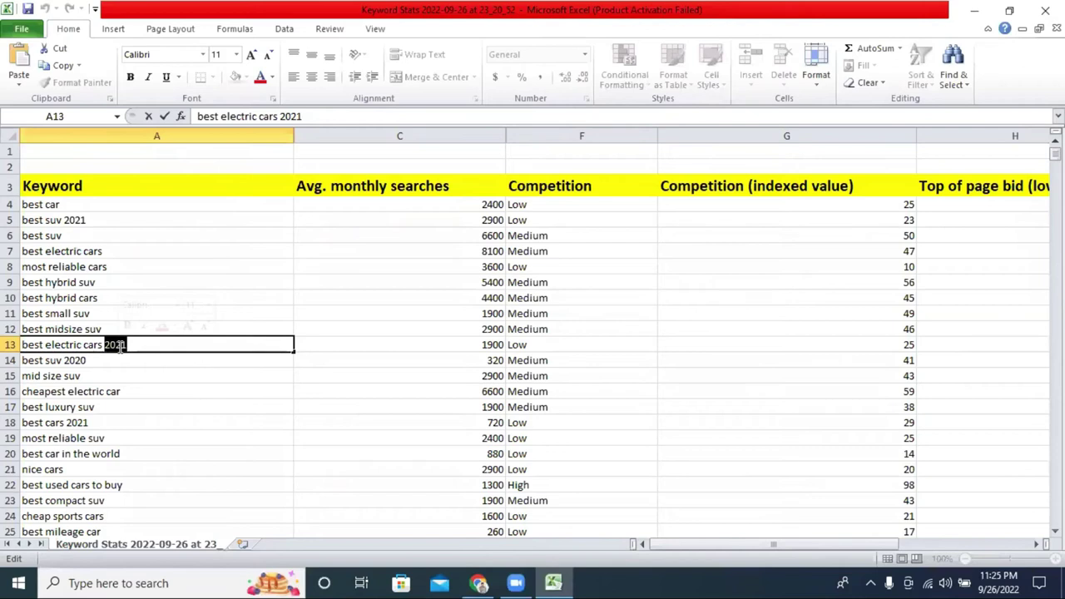
{"action": "left_click", "coordinate": [475, 348]}
{"action": "key", "text": "ctrl+Down"}
{"action": "scroll", "coordinate": [546, 373], "scroll_direction": "up", "scroll_amount": 14}
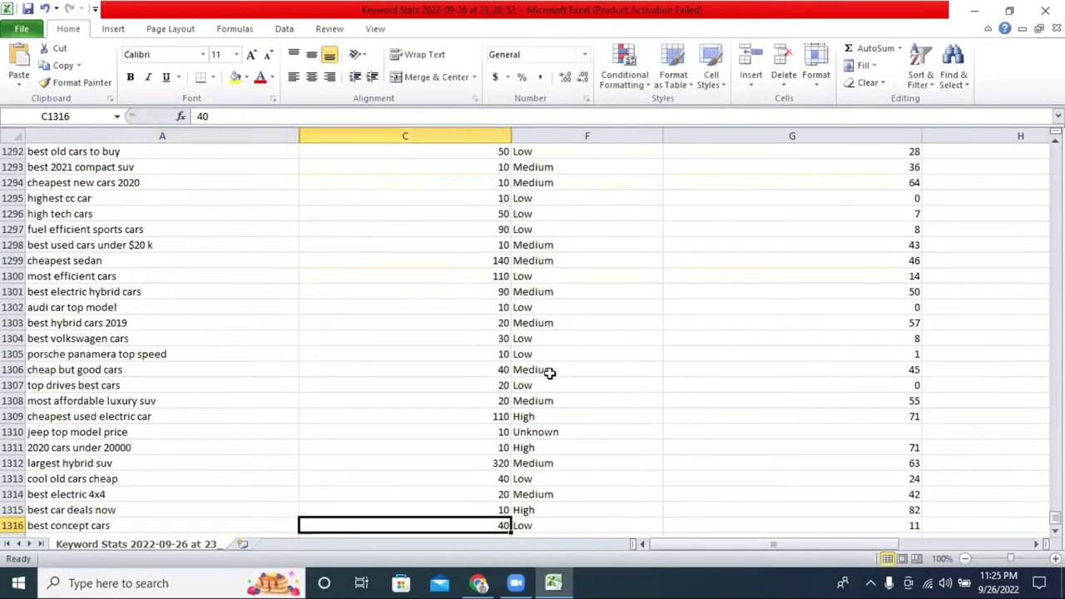
{"action": "scroll", "coordinate": [541, 376], "scroll_direction": "up", "scroll_amount": 20}
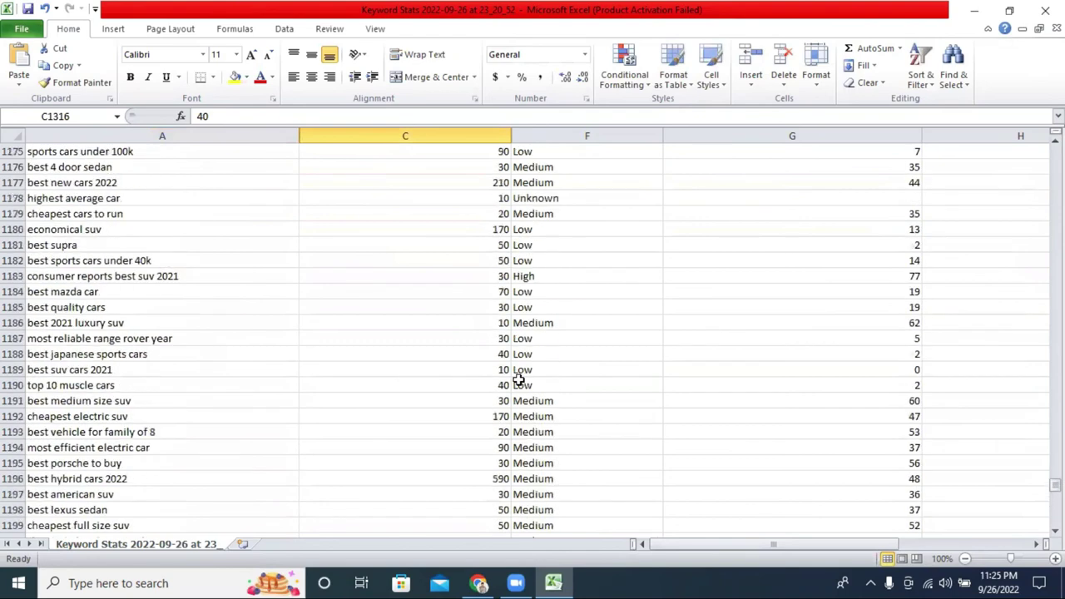
{"action": "scroll", "coordinate": [518, 380], "scroll_direction": "up", "scroll_amount": 20}
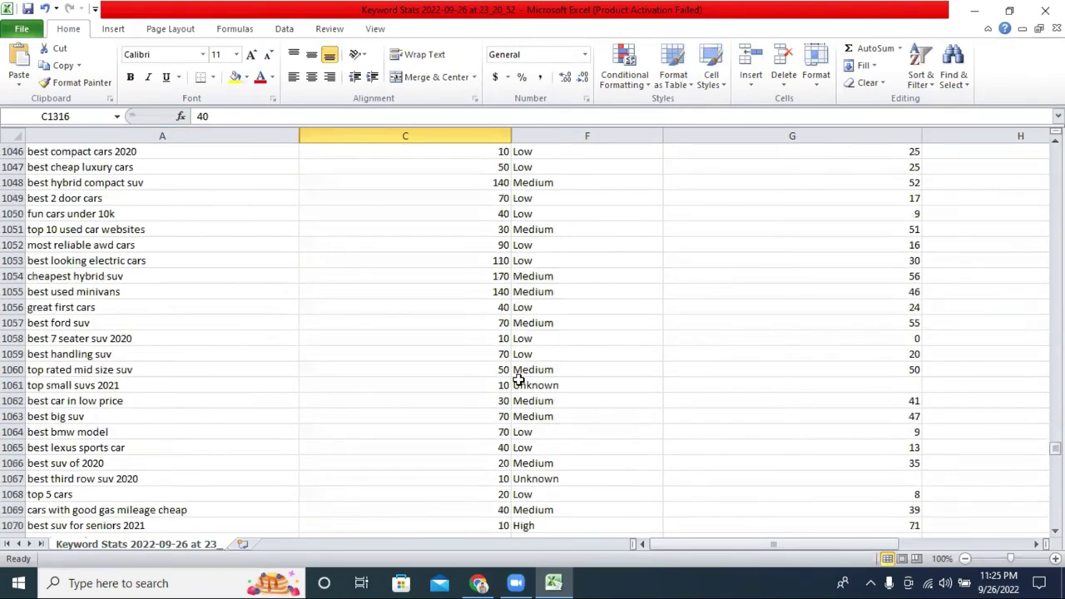
{"action": "scroll", "coordinate": [518, 381], "scroll_direction": "up", "scroll_amount": 20}
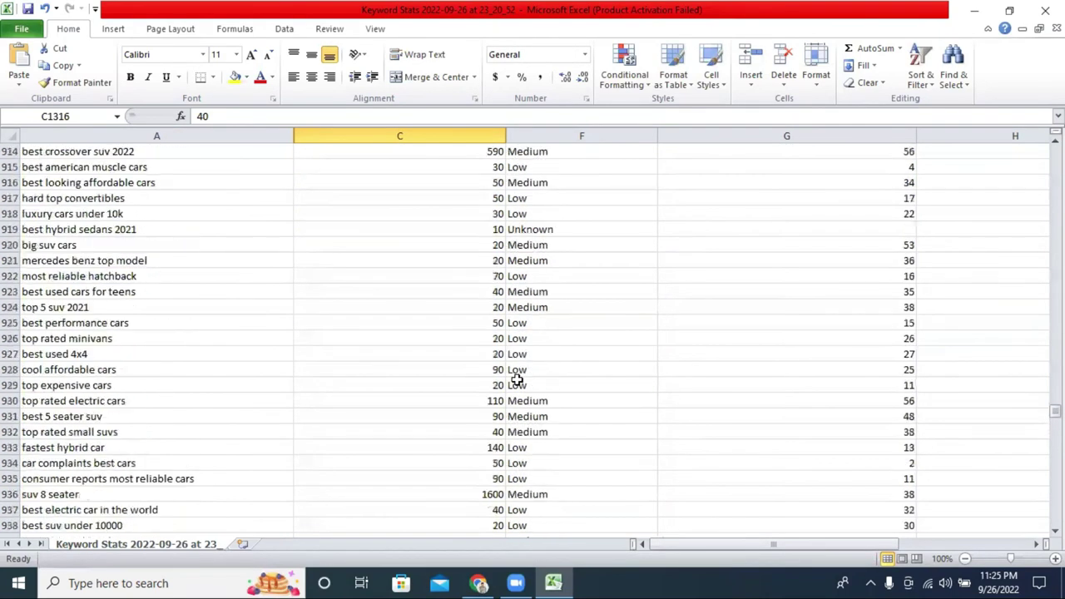
{"action": "scroll", "coordinate": [517, 380], "scroll_direction": "up", "scroll_amount": 7}
{"action": "left_click_drag", "start_coordinate": [1054, 395], "coordinate": [1054, 154]}
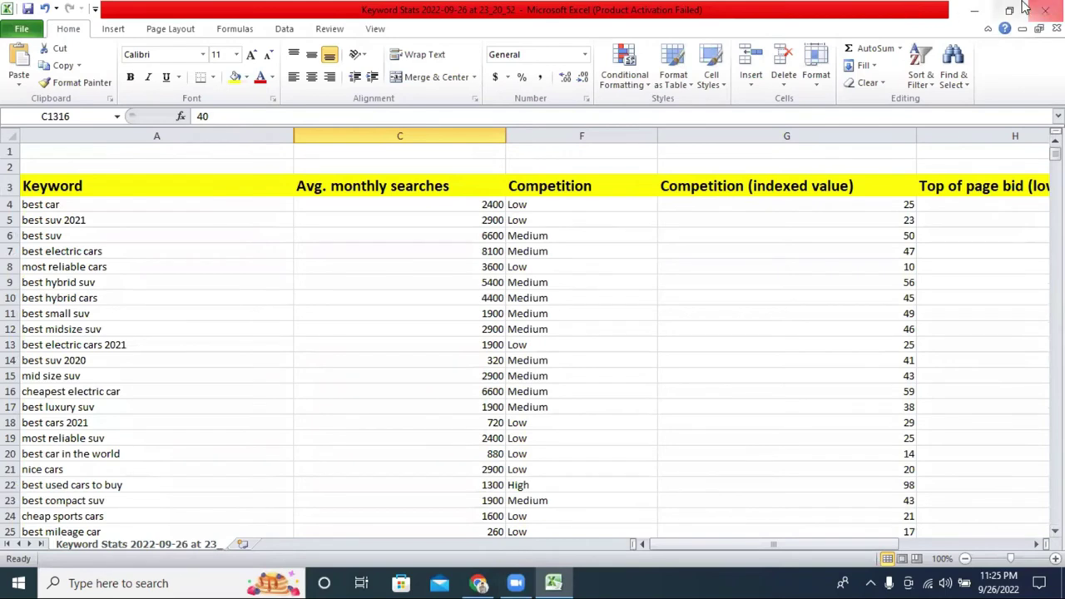
Minimize Excel and open the 'best car' bookmark from Chrome's bookmark overflow in a new tab.
{"action": "left_click", "coordinate": [985, 7]}
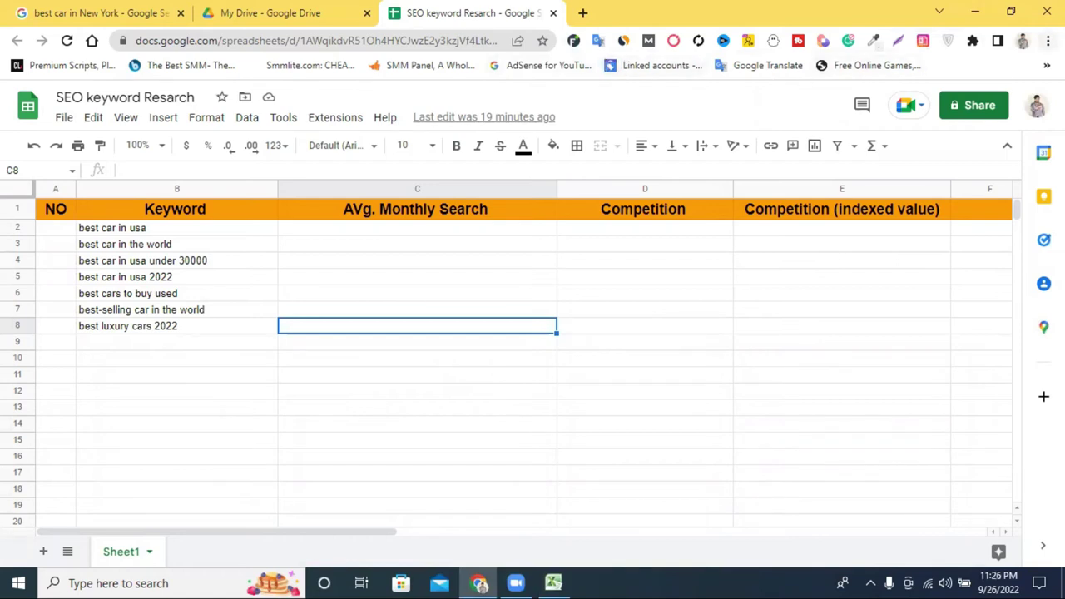
{"action": "left_click", "coordinate": [1048, 40]}
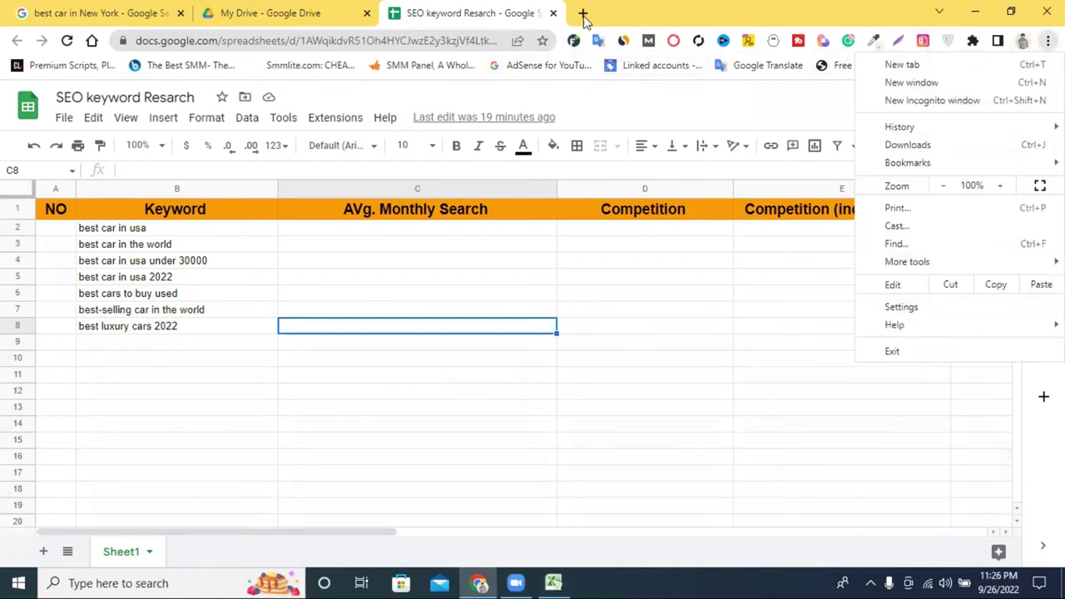
{"action": "left_click", "coordinate": [698, 114]}
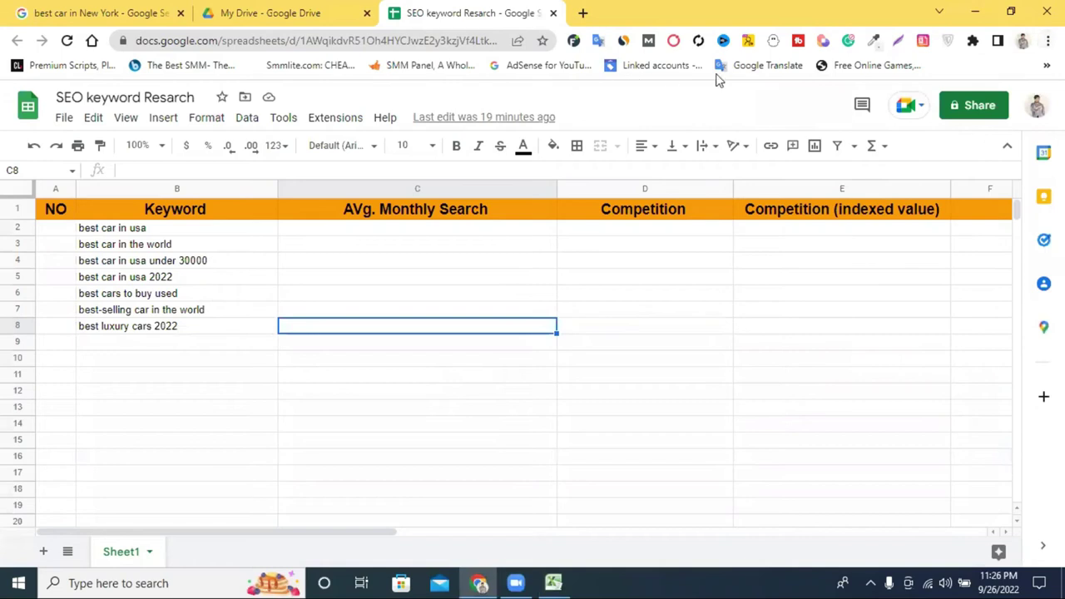
{"action": "left_click", "coordinate": [1047, 65]}
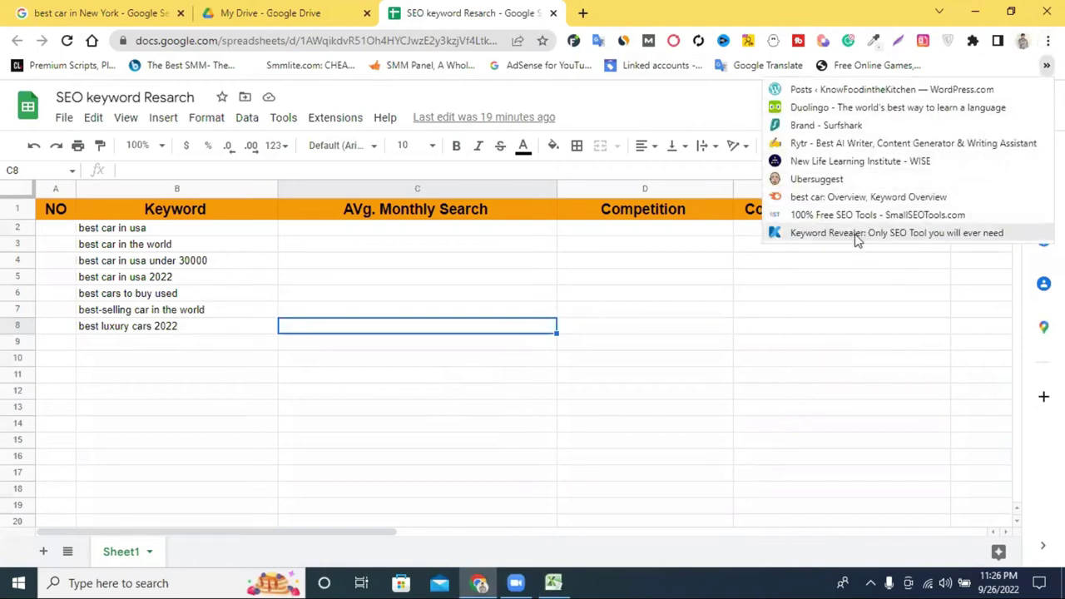
{"action": "right_click", "coordinate": [838, 181]}
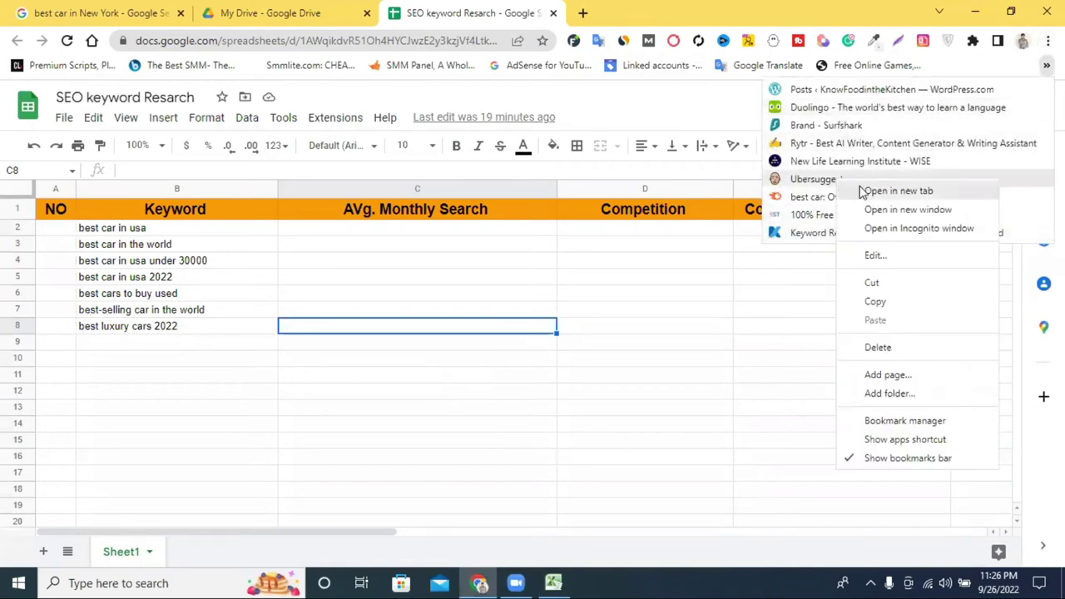
{"action": "key", "text": "Escape"}
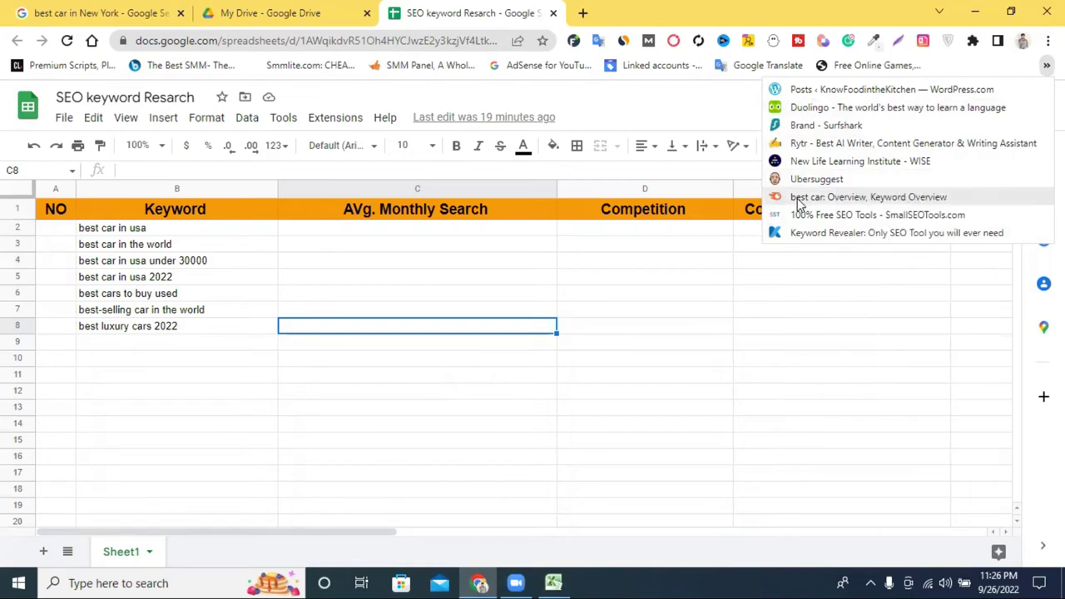
{"action": "right_click", "coordinate": [797, 200]}
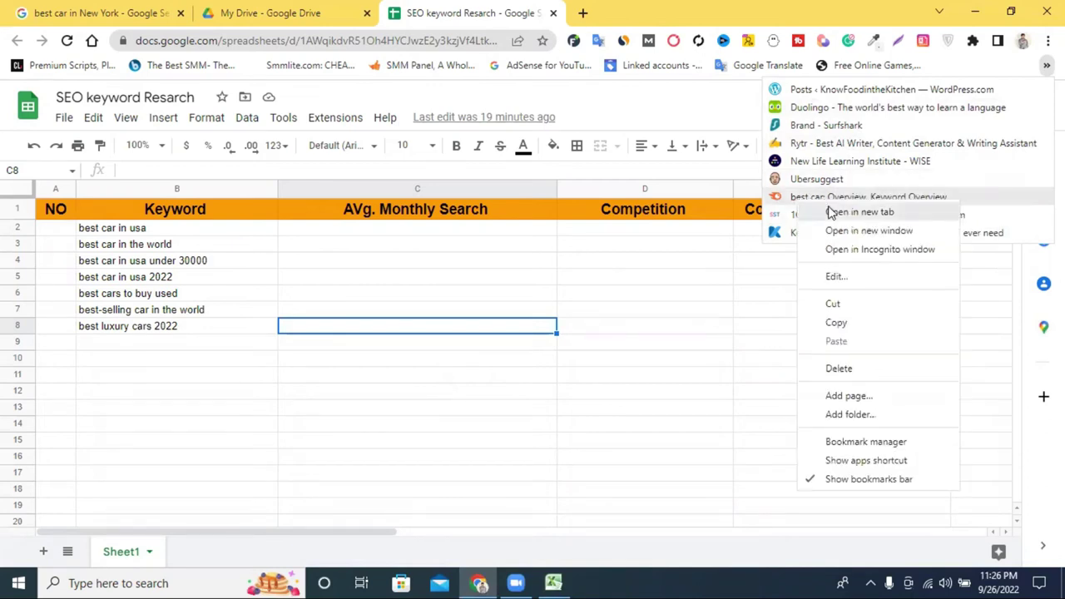
{"action": "left_click", "coordinate": [824, 208]}
{"action": "left_click", "coordinate": [630, 10]}
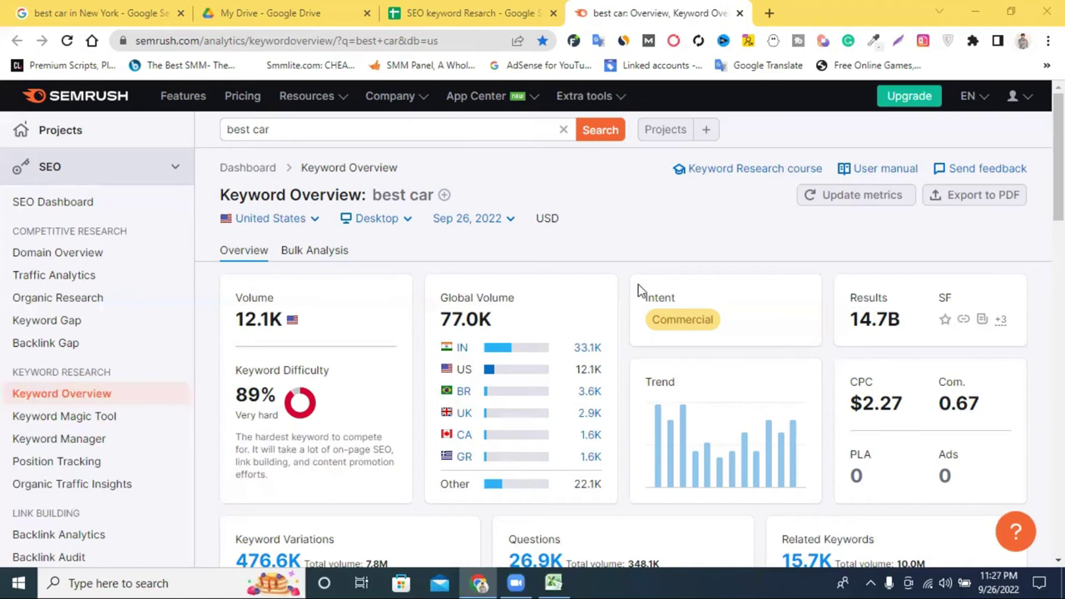
Rerun the Semrush 'best car' search and review its 12.1K volume and 89% difficulty.
{"action": "scroll", "coordinate": [689, 208], "scroll_direction": "down", "scroll_amount": 1}
{"action": "scroll", "coordinate": [674, 218], "scroll_direction": "up", "scroll_amount": 1}
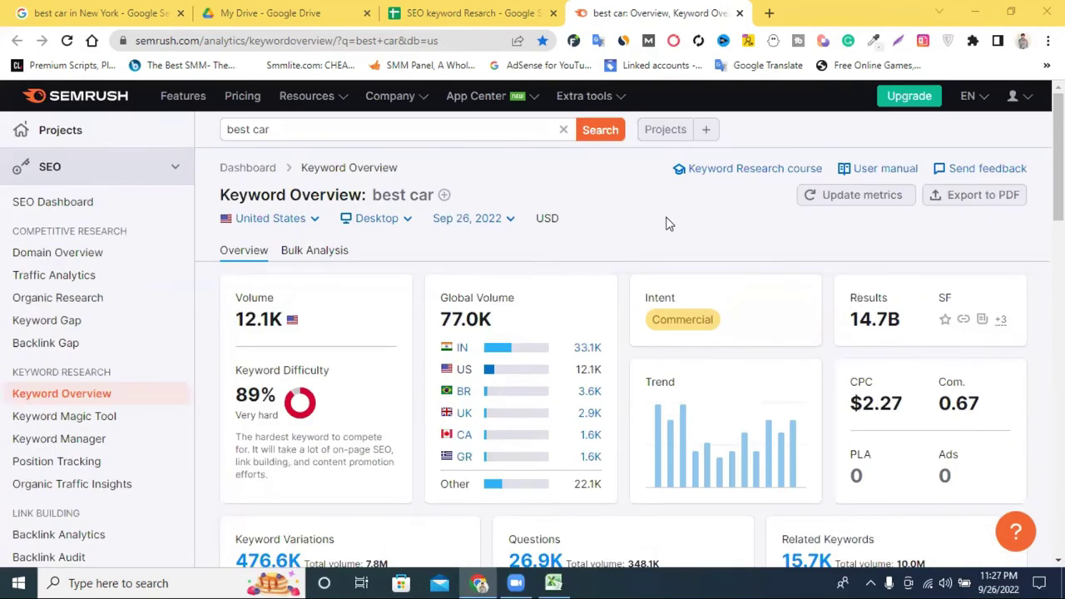
{"action": "left_click", "coordinate": [308, 131]}
{"action": "left_click", "coordinate": [591, 133]}
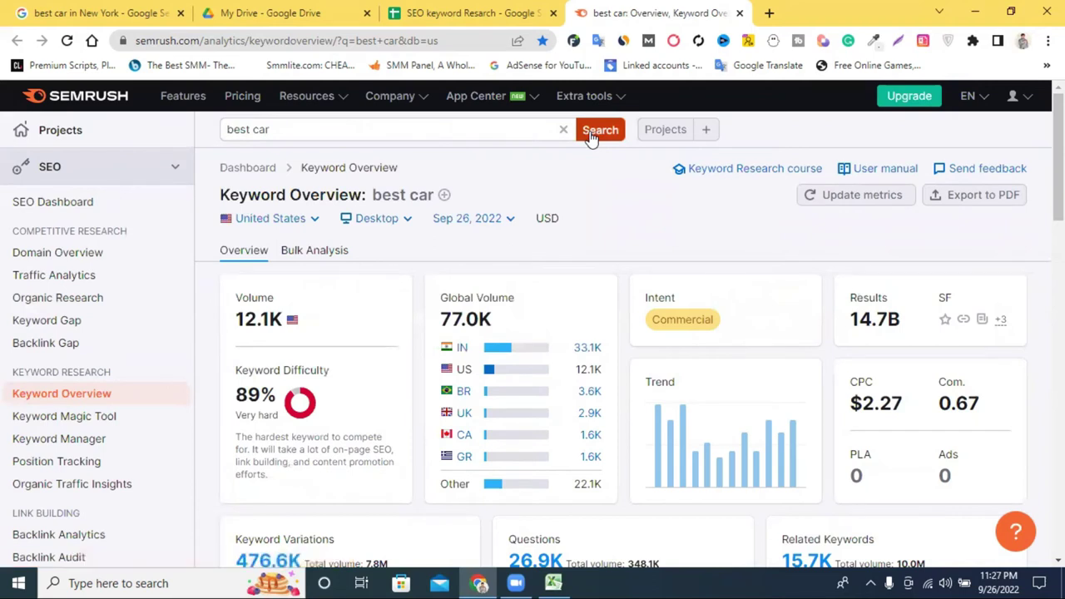
{"action": "scroll", "coordinate": [632, 192], "scroll_direction": "down", "scroll_amount": 4}
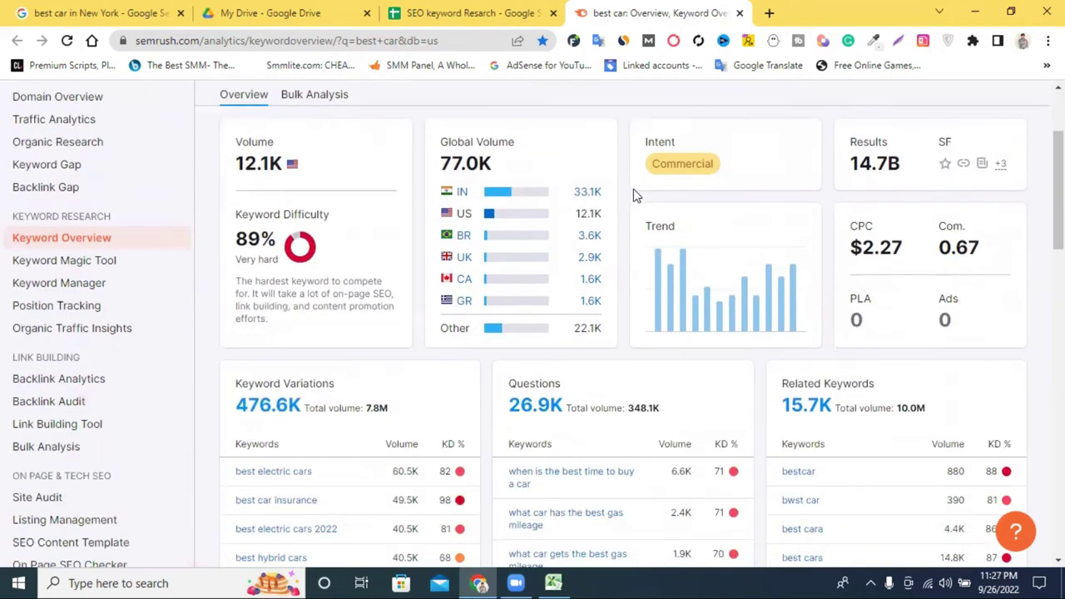
{"action": "scroll", "coordinate": [729, 200], "scroll_direction": "up", "scroll_amount": 4}
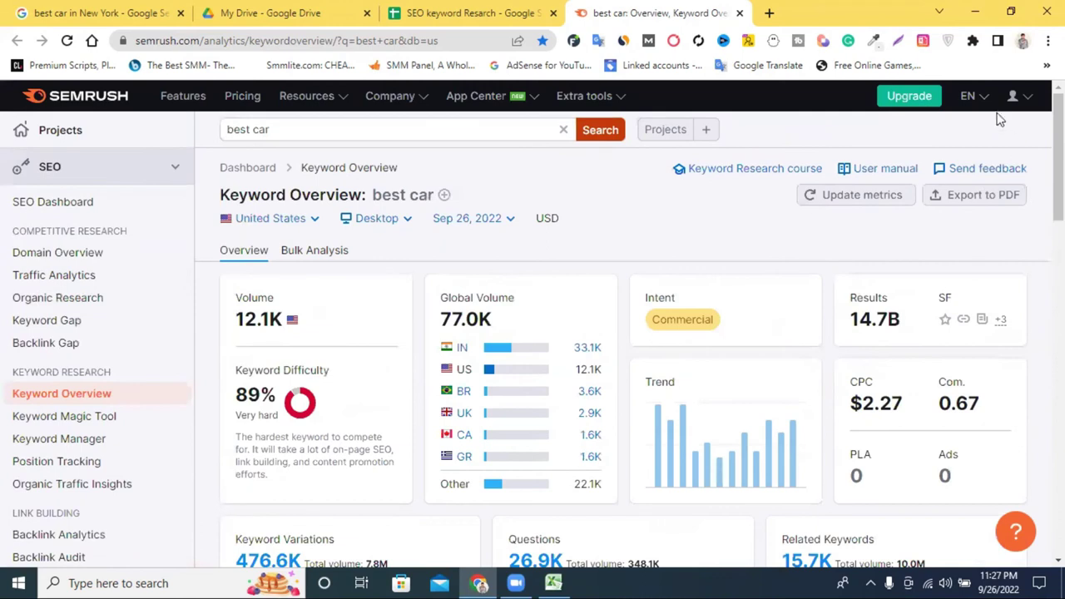
Open and close the account profile menu, then review the best car variations and questions.
{"action": "left_click", "coordinate": [1029, 97]}
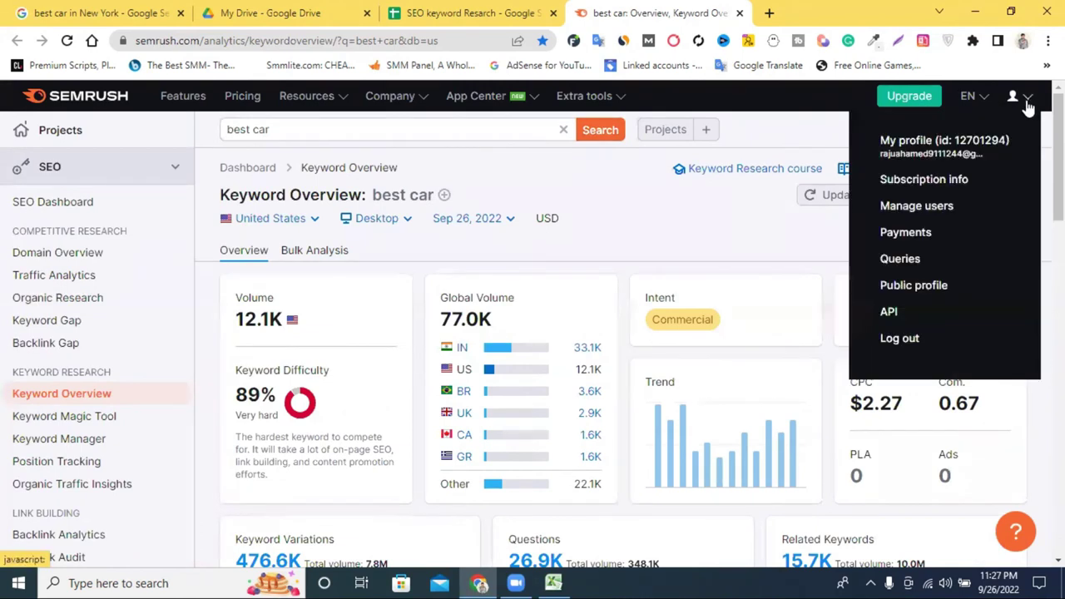
{"action": "left_click", "coordinate": [683, 220]}
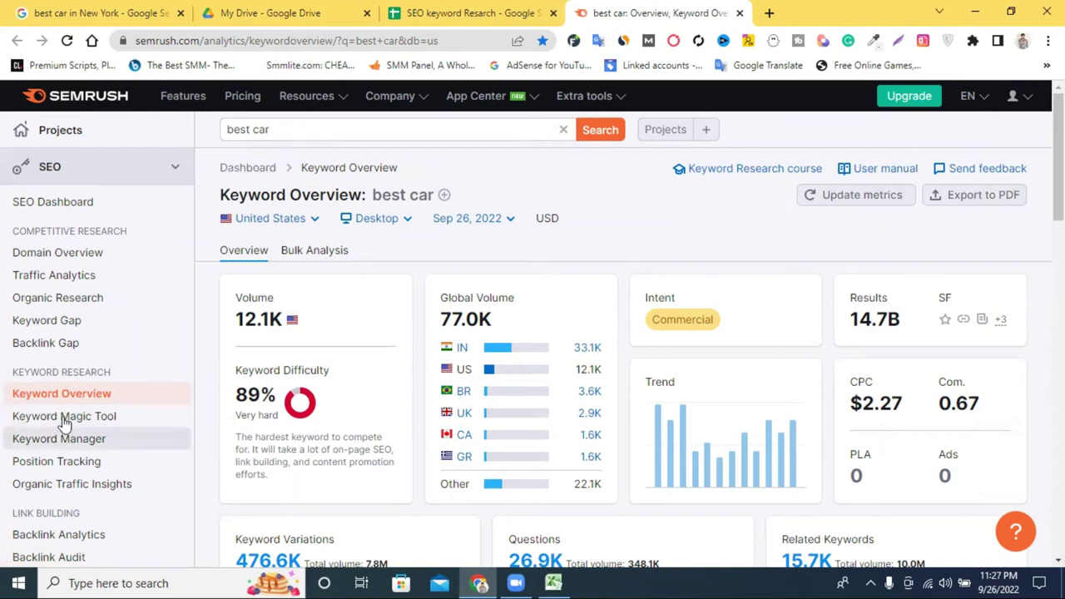
{"action": "scroll", "coordinate": [550, 236], "scroll_direction": "down", "scroll_amount": 5}
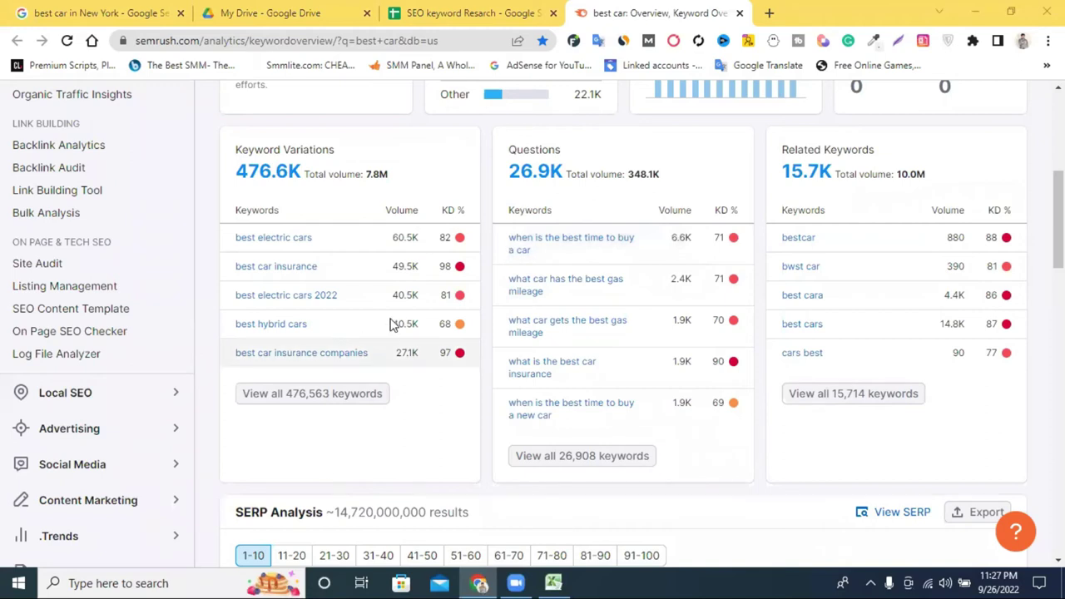
{"action": "scroll", "coordinate": [395, 323], "scroll_direction": "up", "scroll_amount": 1}
{"action": "scroll", "coordinate": [395, 324], "scroll_direction": "up", "scroll_amount": 2}
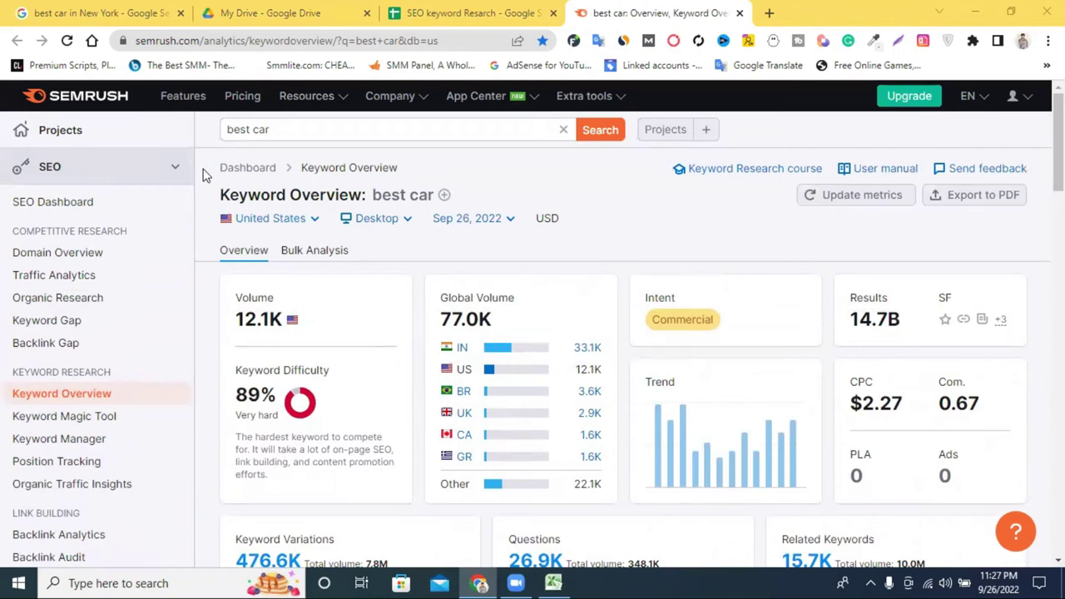
Reload the overview, rerun the 'best car' search and browse the results showing 12.1K US volume.
{"action": "left_click", "coordinate": [82, 400]}
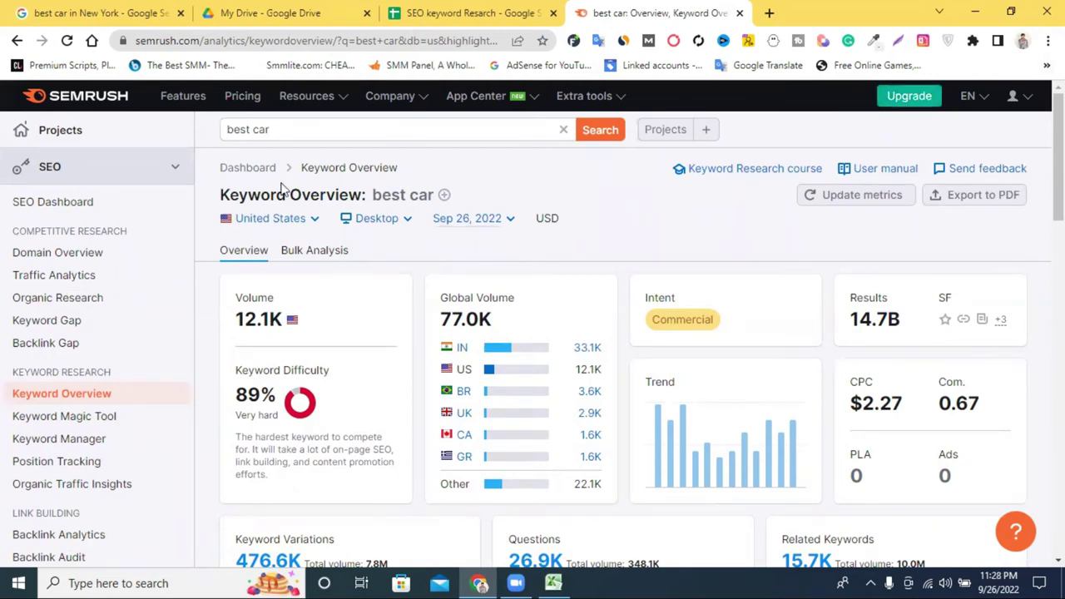
{"action": "left_click", "coordinate": [68, 396]}
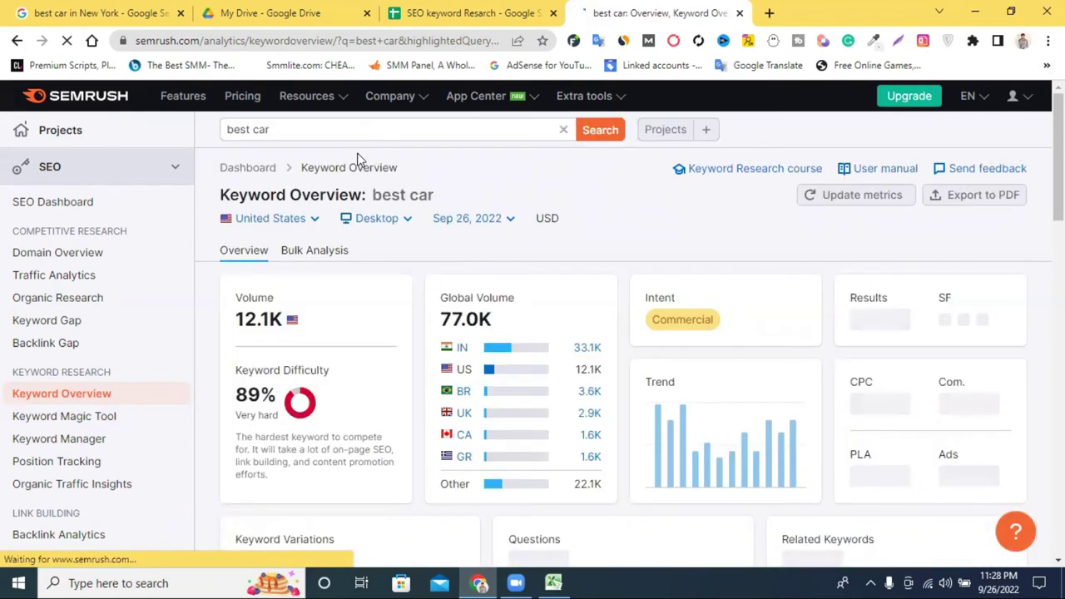
{"action": "left_click", "coordinate": [352, 127]}
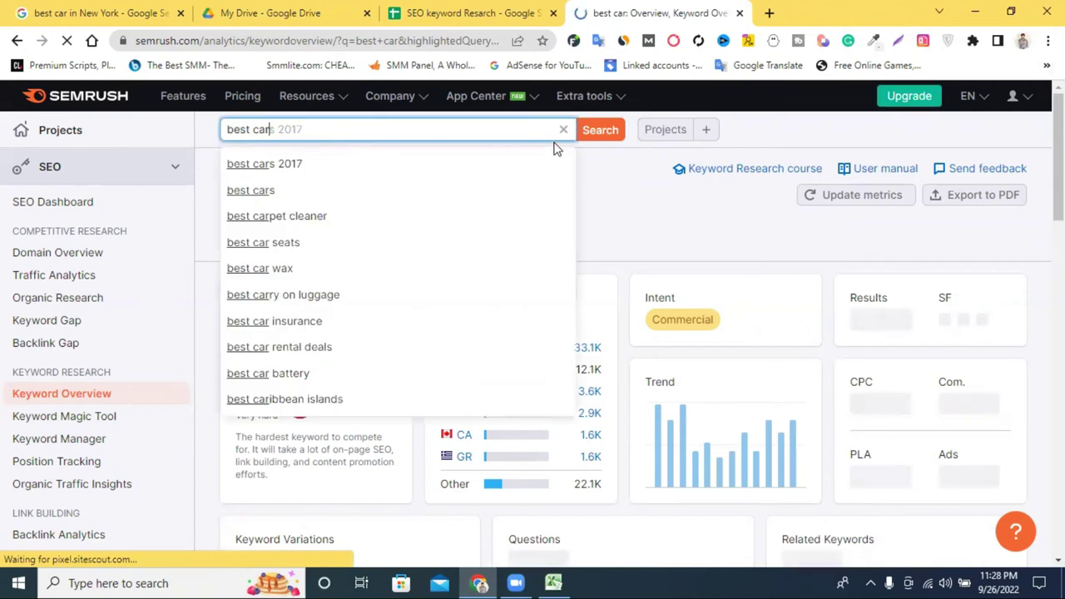
{"action": "left_click", "coordinate": [600, 135]}
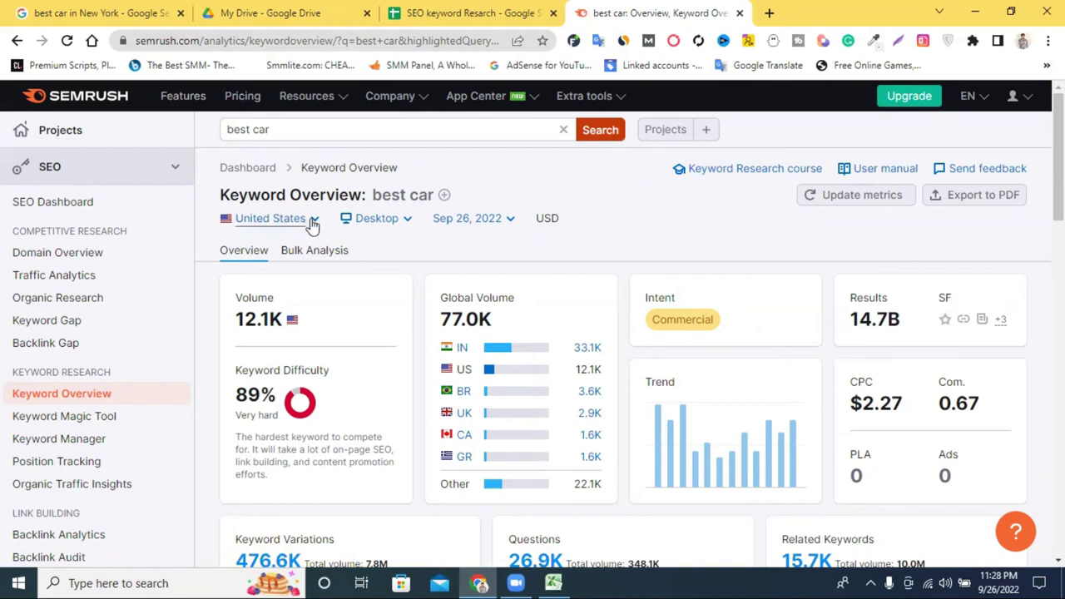
{"action": "scroll", "coordinate": [400, 299], "scroll_direction": "down", "scroll_amount": 1}
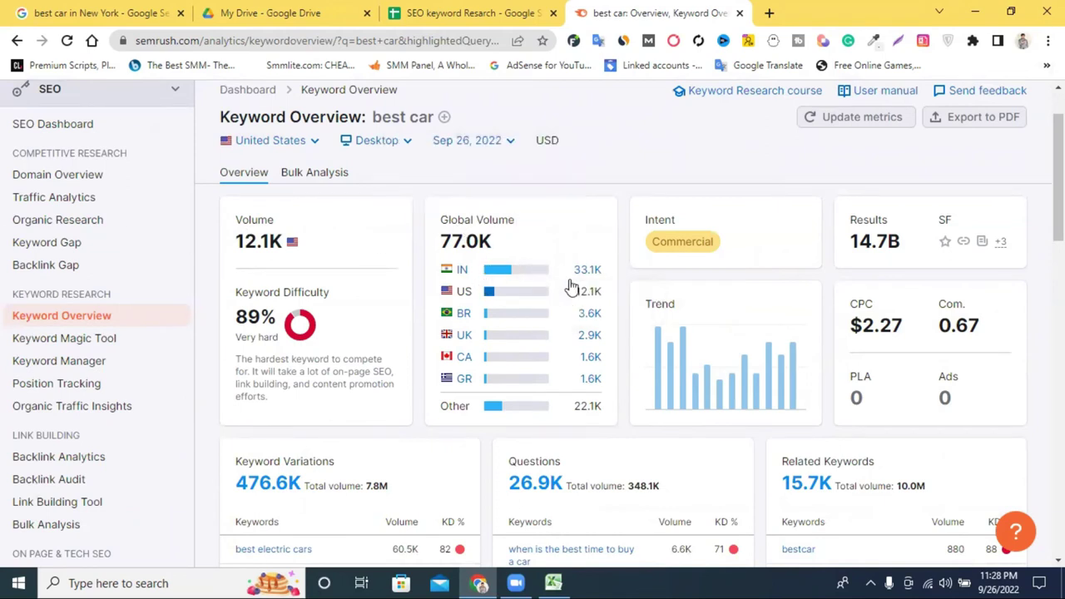
{"action": "scroll", "coordinate": [495, 279], "scroll_direction": "down", "scroll_amount": 4}
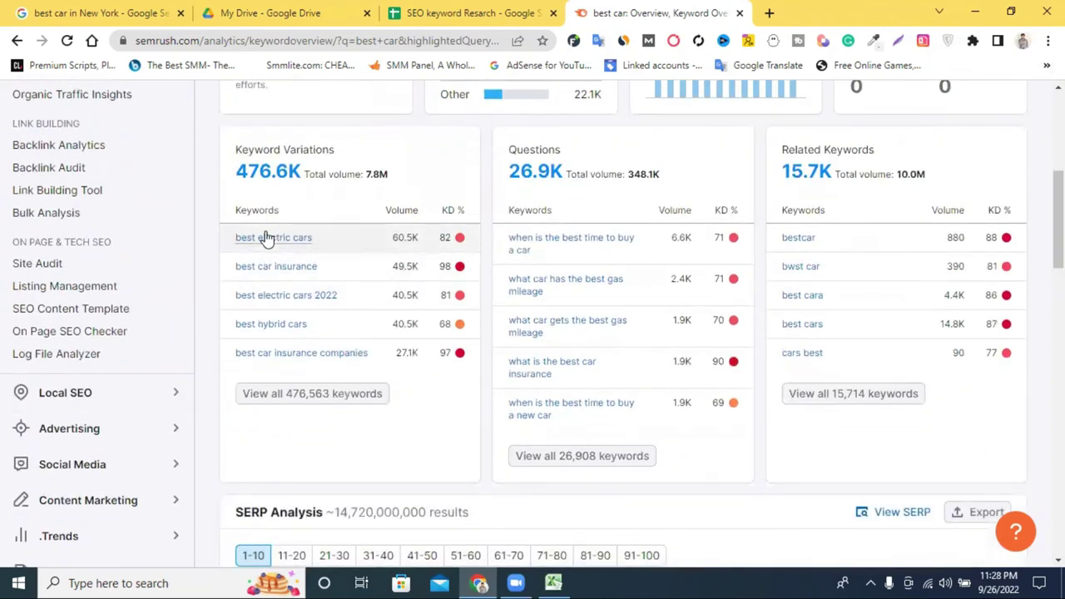
{"action": "scroll", "coordinate": [304, 278], "scroll_direction": "down", "scroll_amount": 4}
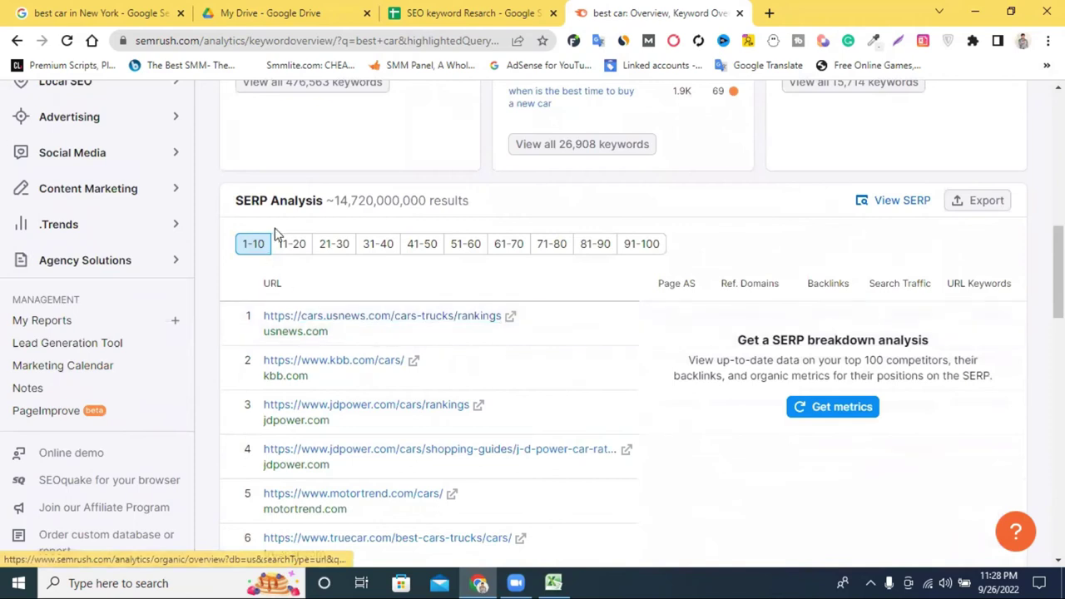
{"action": "scroll", "coordinate": [330, 254], "scroll_direction": "up", "scroll_amount": 1}
{"action": "scroll", "coordinate": [349, 264], "scroll_direction": "up", "scroll_amount": 9}
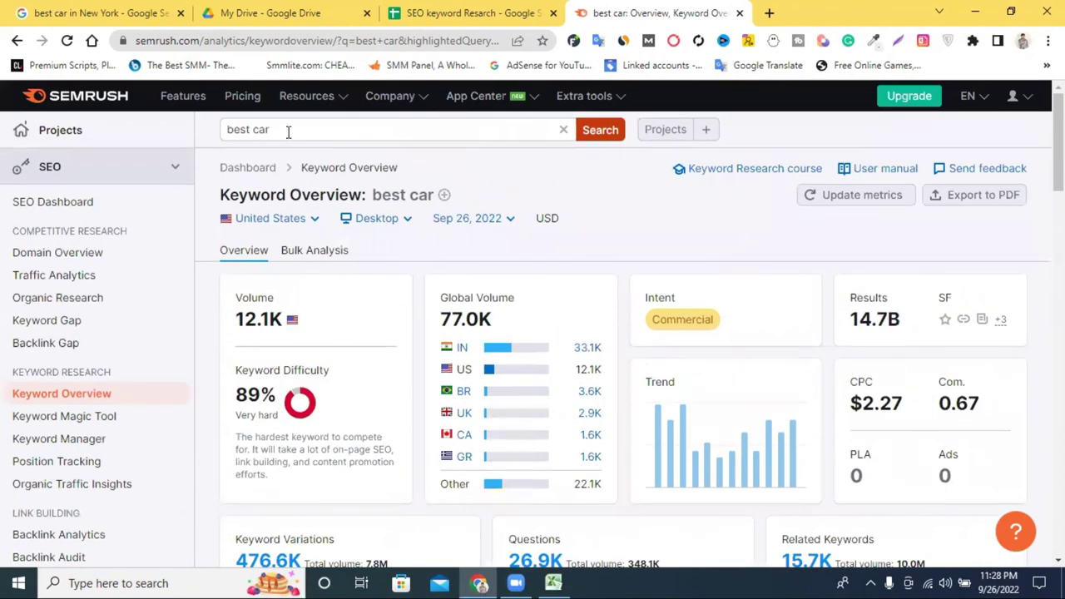
{"action": "scroll", "coordinate": [301, 153], "scroll_direction": "down", "scroll_amount": 7}
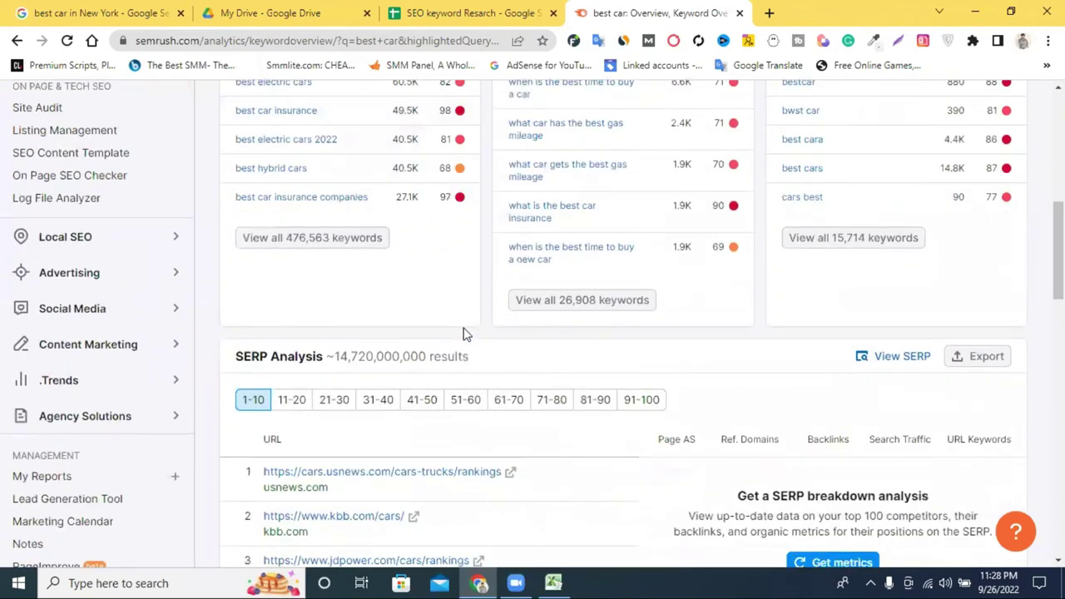
{"action": "scroll", "coordinate": [465, 333], "scroll_direction": "down", "scroll_amount": 4}
{"action": "scroll", "coordinate": [383, 223], "scroll_direction": "up", "scroll_amount": 1}
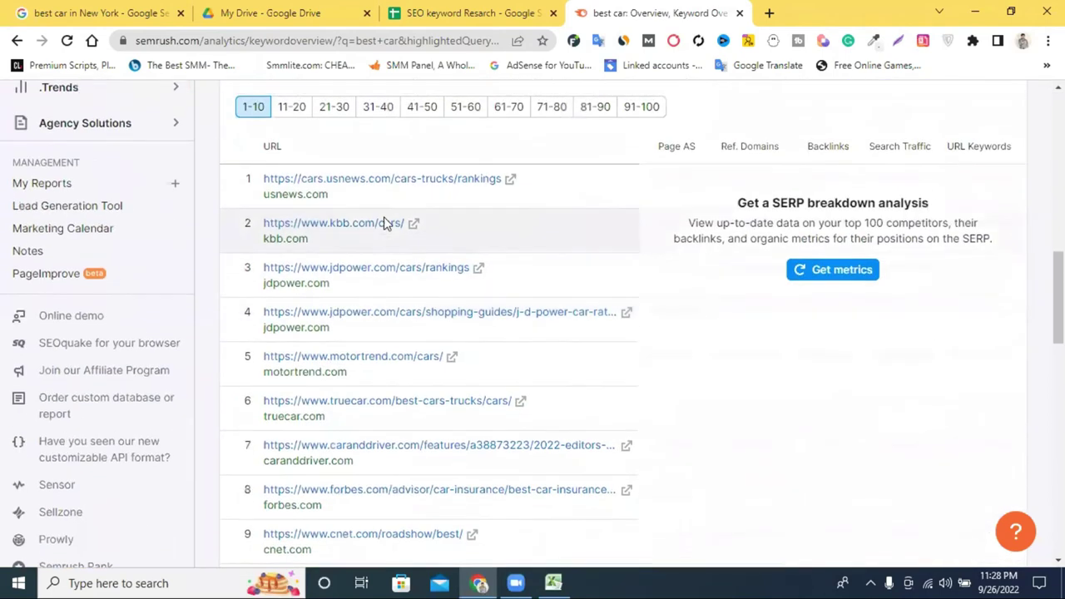
{"action": "scroll", "coordinate": [383, 223], "scroll_direction": "up", "scroll_amount": 1}
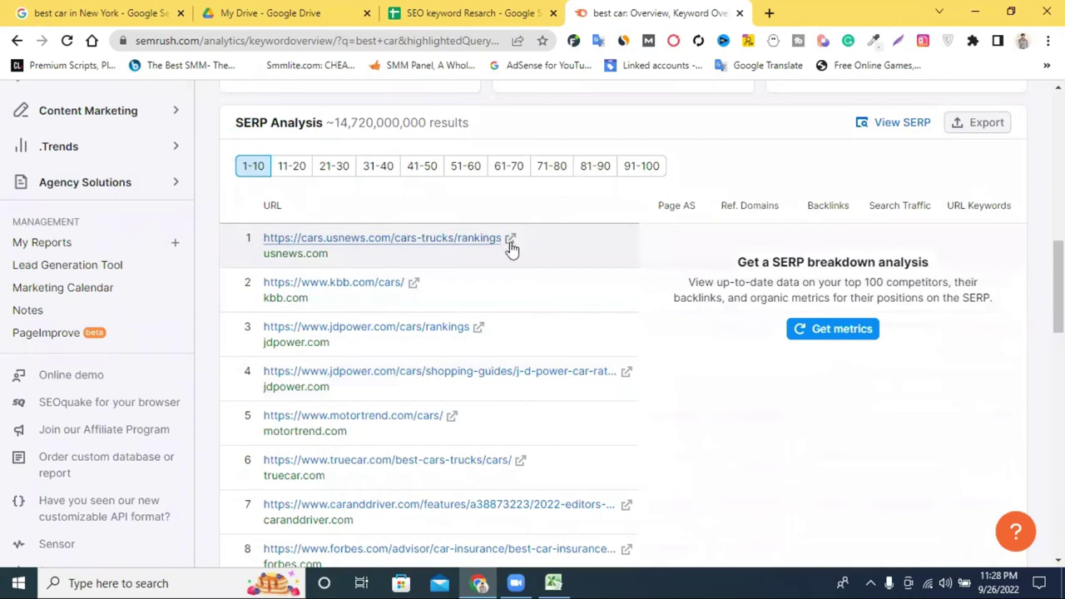
{"action": "scroll", "coordinate": [392, 328], "scroll_direction": "down", "scroll_amount": 4}
{"action": "scroll", "coordinate": [380, 323], "scroll_direction": "down", "scroll_amount": 4}
{"action": "scroll", "coordinate": [355, 317], "scroll_direction": "up", "scroll_amount": 7}
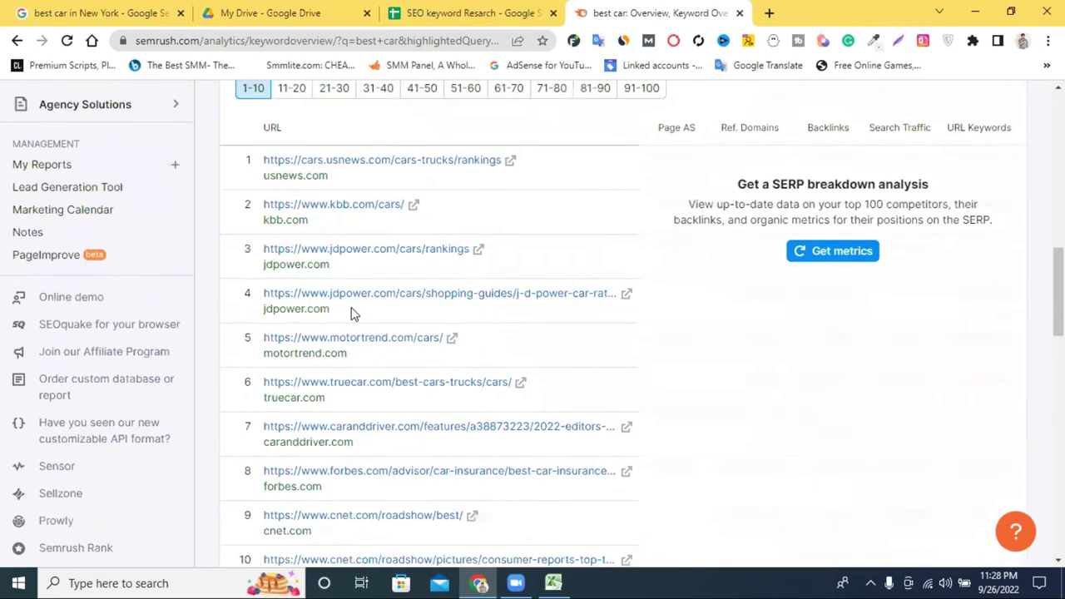
Jump to the top and bring up the SmallSEOTools bookmark's options from the bookmarks overflow.
{"action": "key", "text": "Home"}
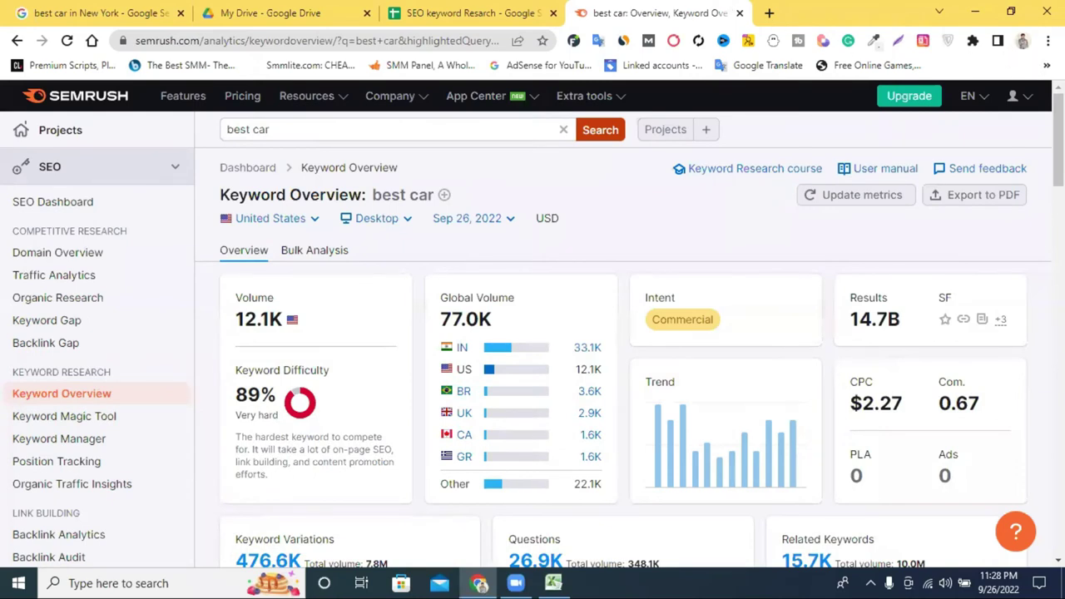
{"action": "left_click", "coordinate": [1047, 65]}
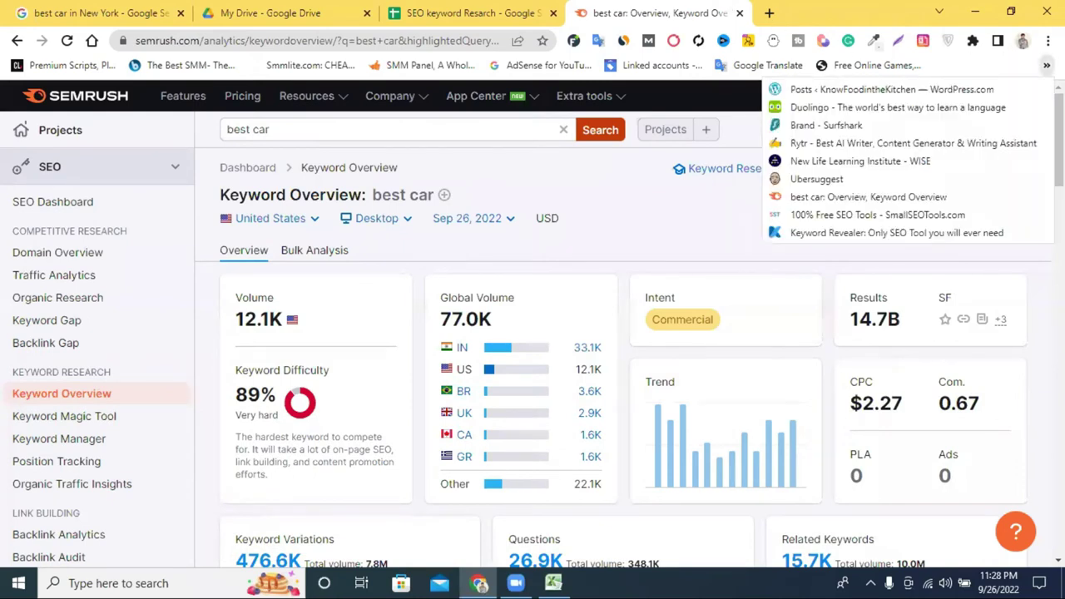
{"action": "right_click", "coordinate": [831, 217]}
Open SmallSEOTools in a new tab, browse its tool grid, then load Ubersuggest's 'best car' ideas there.
{"action": "left_click", "coordinate": [844, 231]}
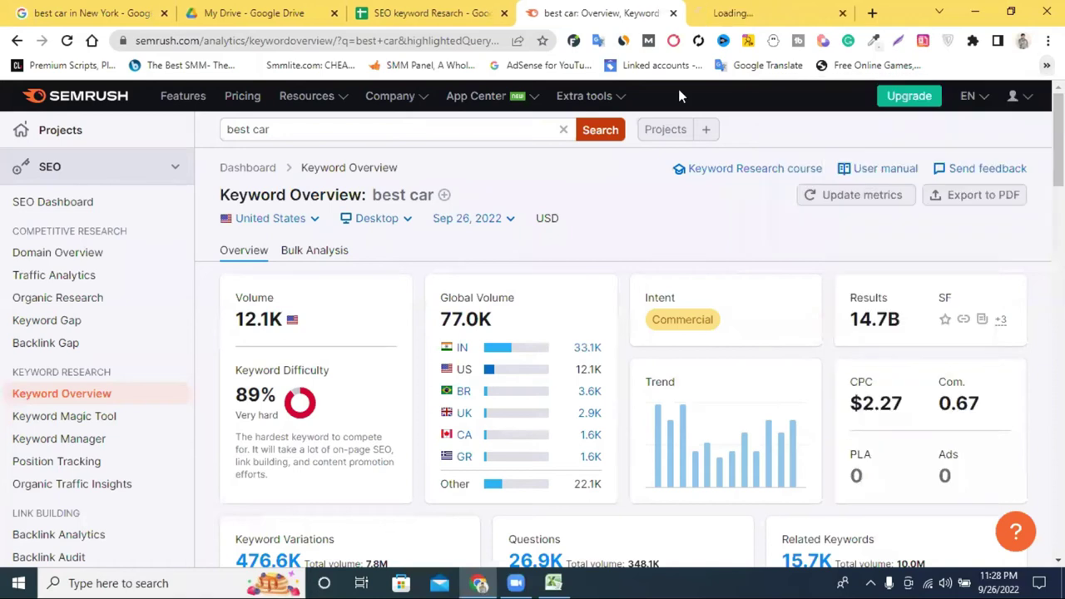
{"action": "left_click", "coordinate": [727, 10]}
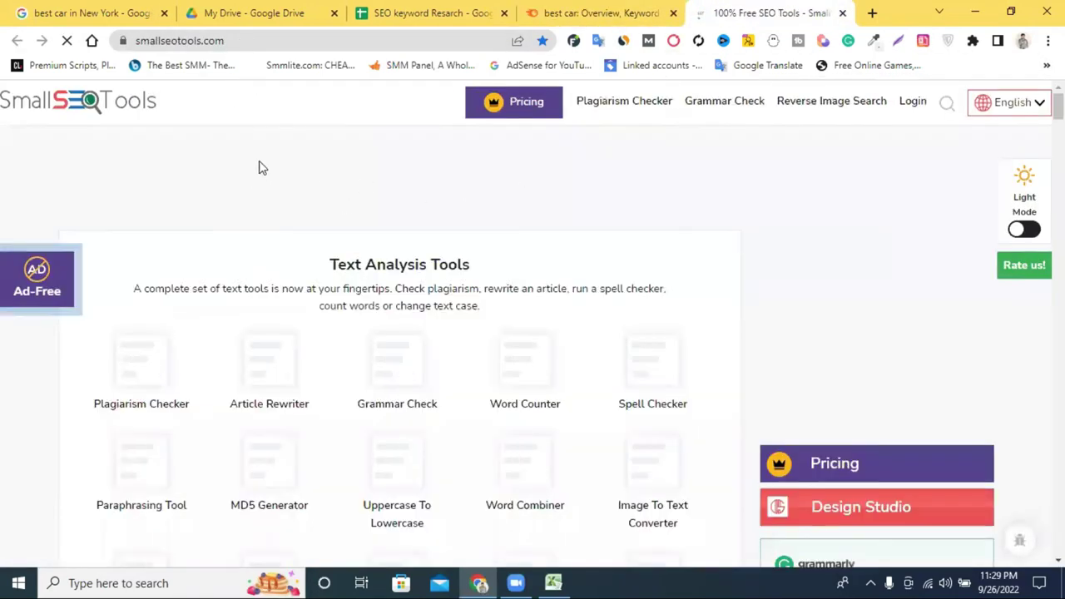
{"action": "scroll", "coordinate": [460, 203], "scroll_direction": "down", "scroll_amount": 3}
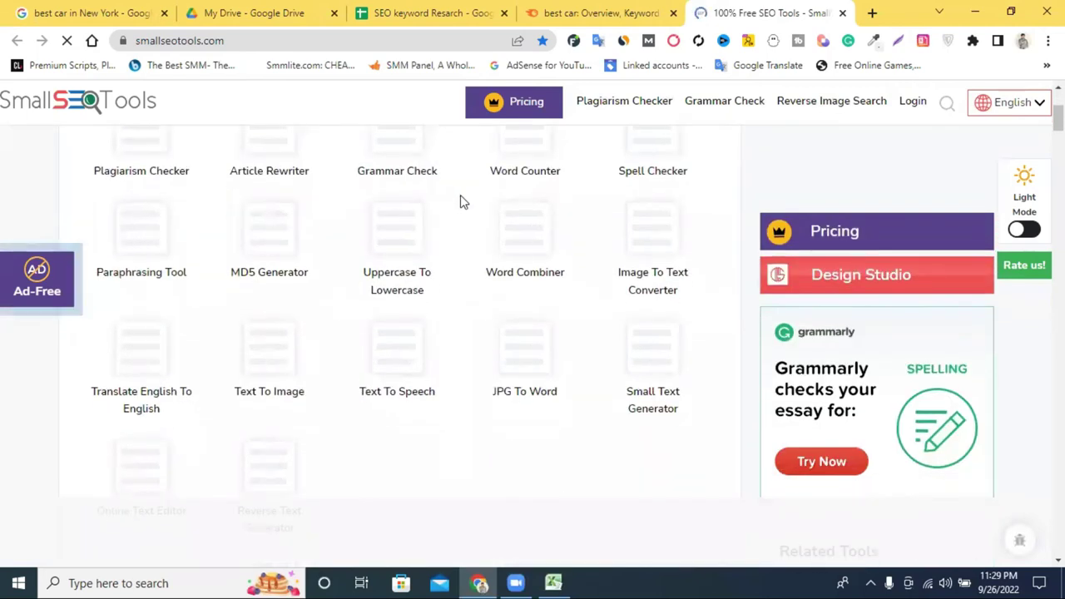
{"action": "scroll", "coordinate": [460, 202], "scroll_direction": "up", "scroll_amount": 3}
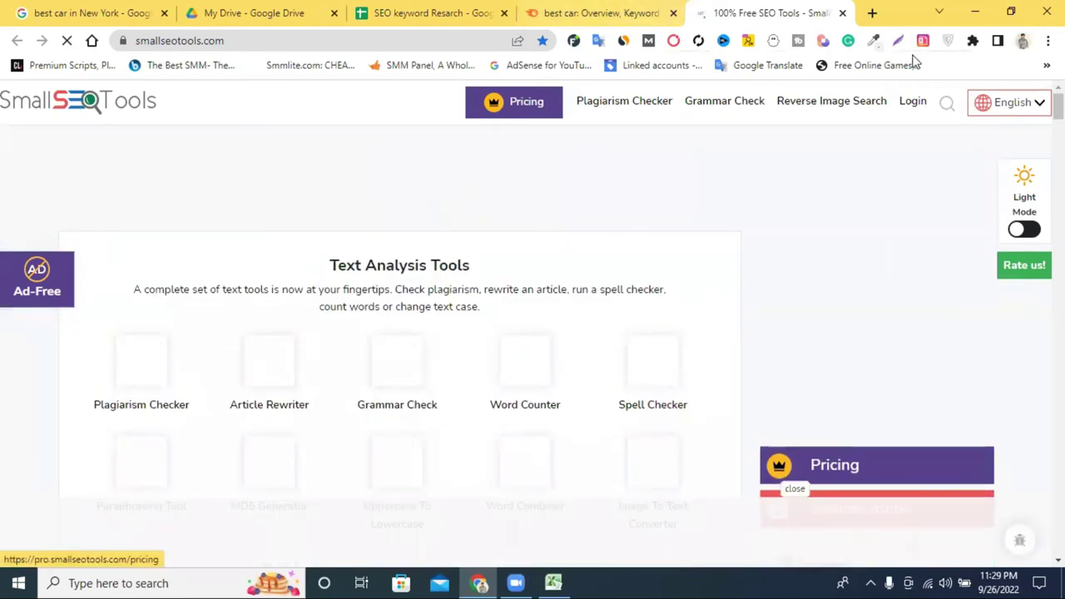
{"action": "left_click", "coordinate": [1047, 65]}
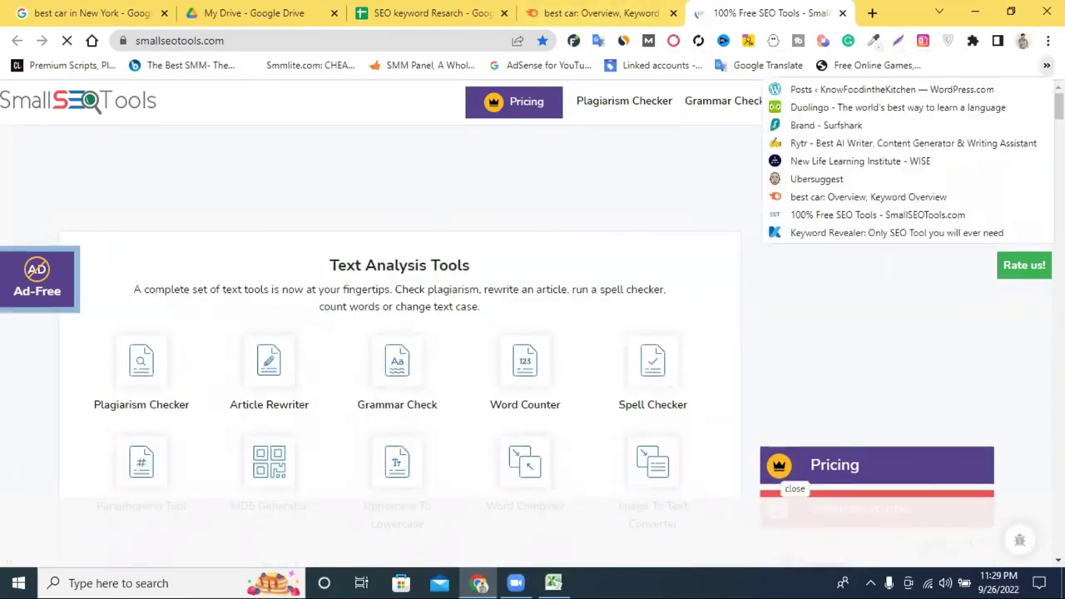
{"action": "left_click", "coordinate": [850, 179]}
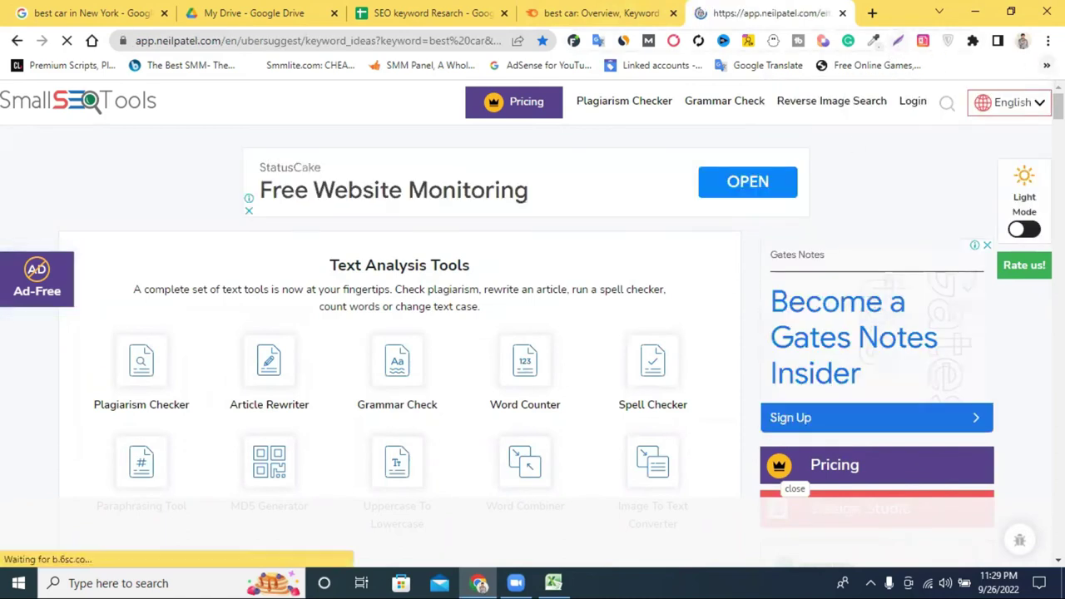
Open Ubersuggest from its bookmark in a second tab, then close the duplicate Ubersuggest tab.
{"action": "left_click", "coordinate": [1047, 65]}
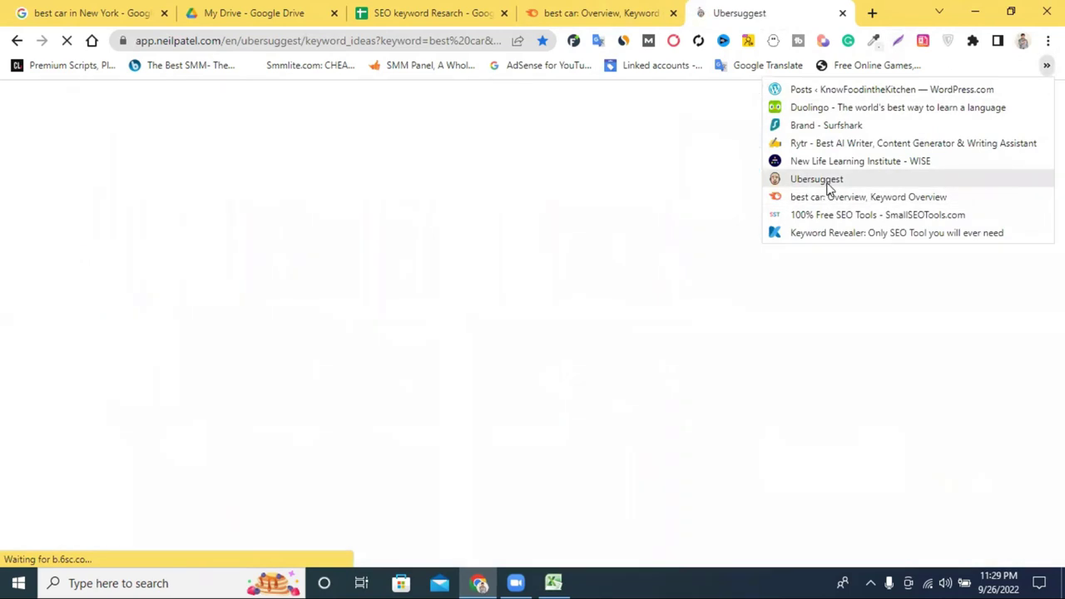
{"action": "right_click", "coordinate": [836, 181]}
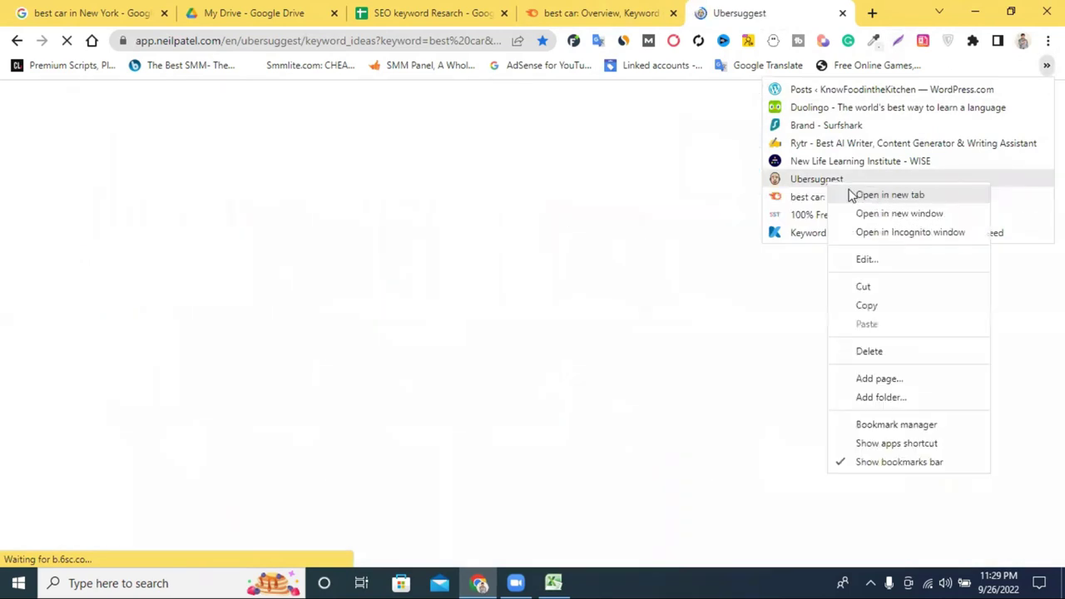
{"action": "left_click", "coordinate": [853, 194]}
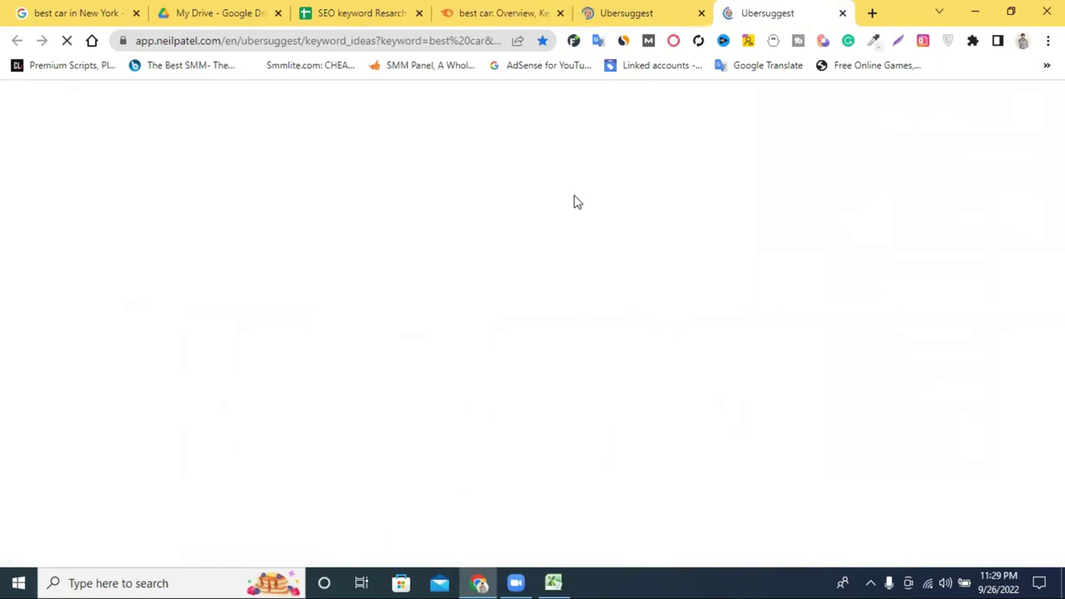
{"action": "left_click", "coordinate": [607, 11]}
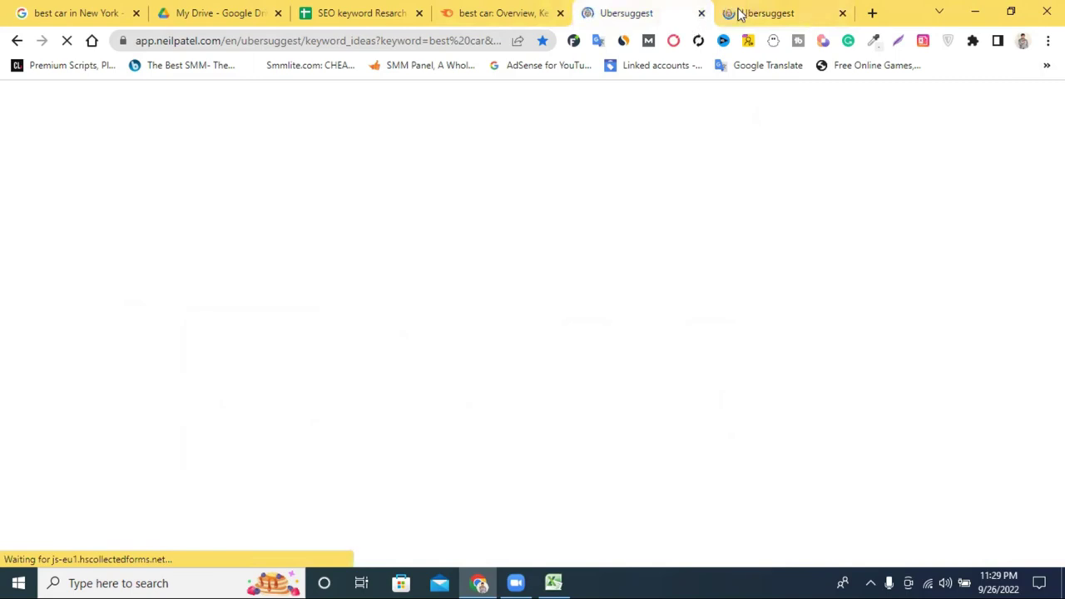
{"action": "left_click", "coordinate": [701, 14]}
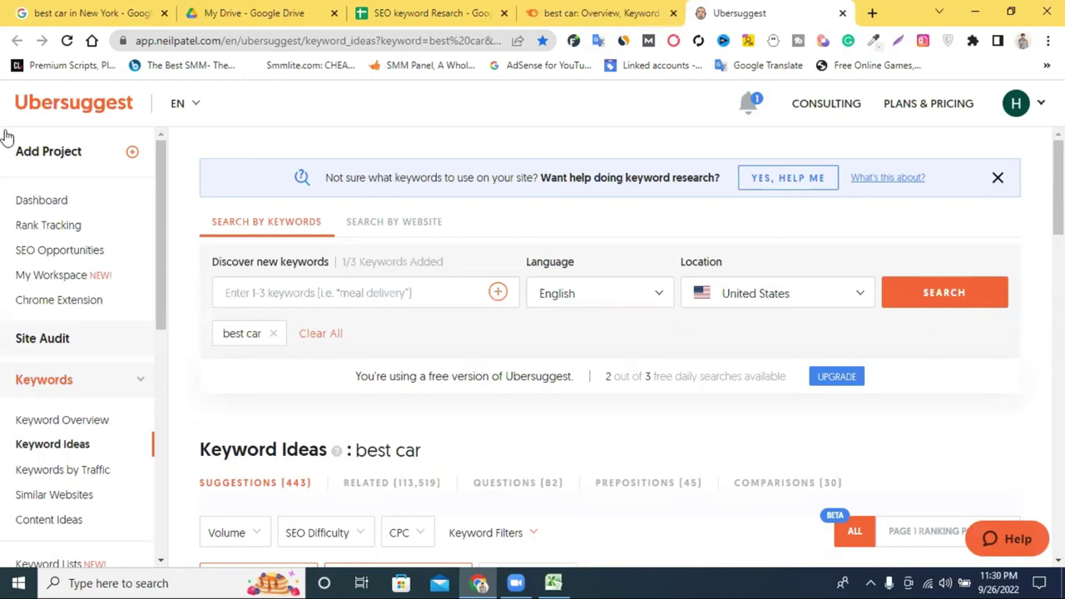
Inspect the Ubersuggest page address, toggle the Keywords sidebar section and open the Location list.
{"action": "left_click", "coordinate": [175, 40]}
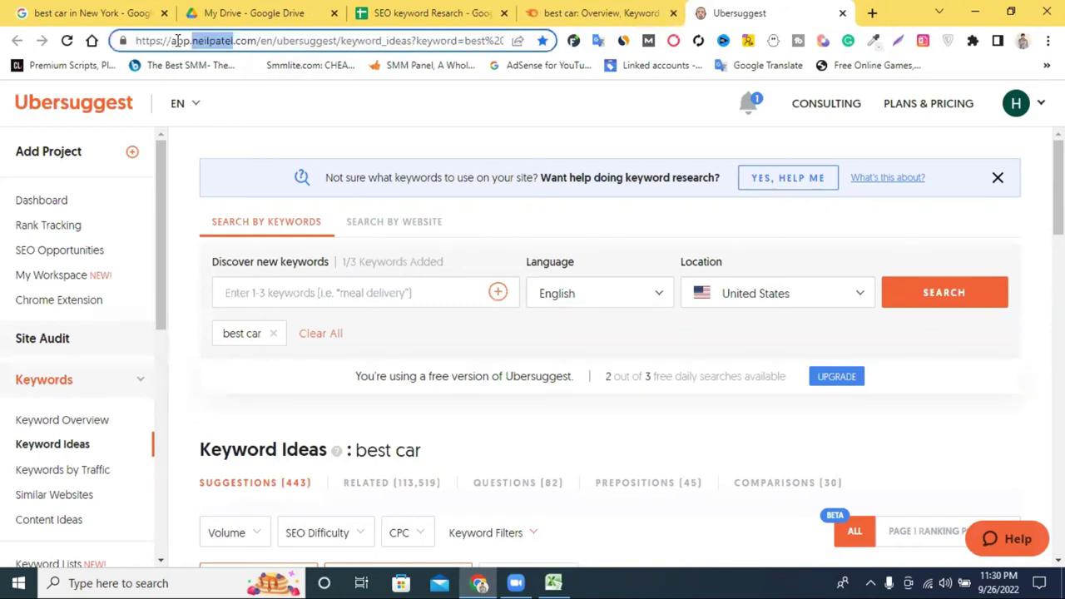
{"action": "left_click_drag", "start_coordinate": [208, 41], "coordinate": [242, 66]}
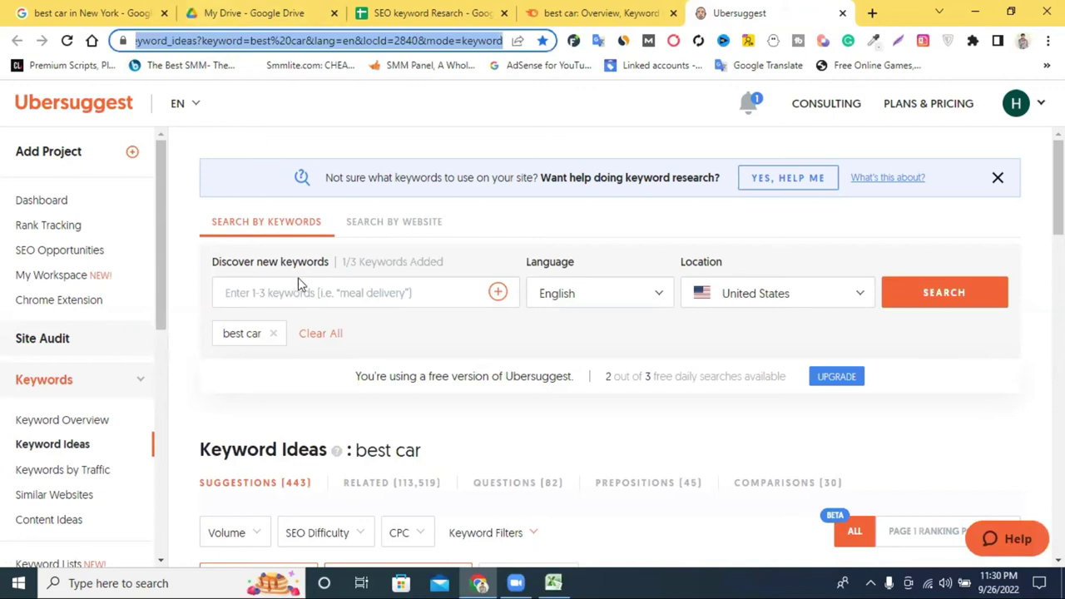
{"action": "left_click", "coordinate": [344, 301]}
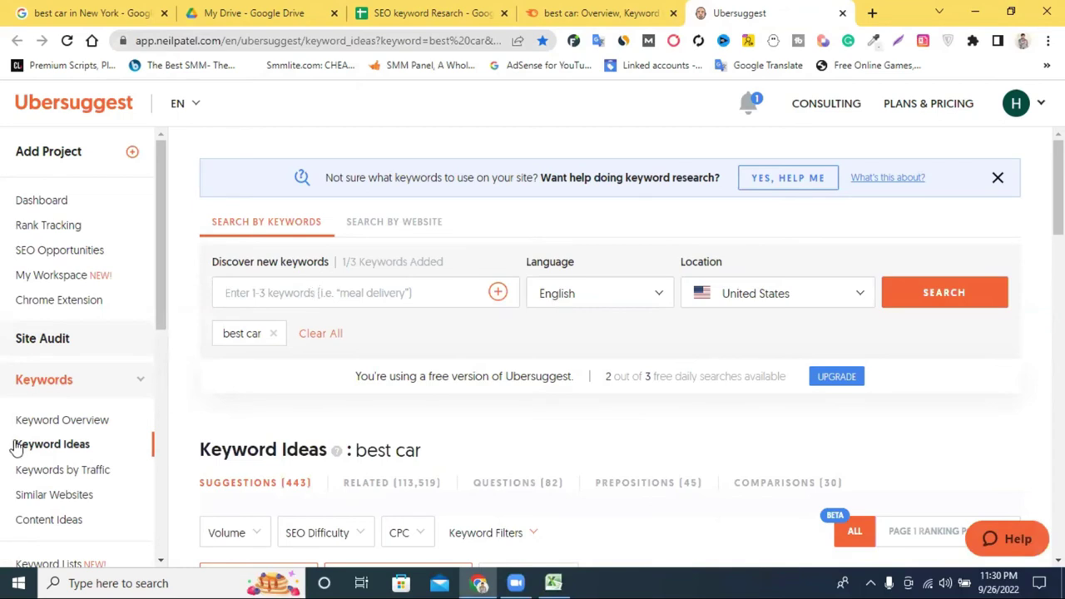
{"action": "left_click", "coordinate": [60, 383]}
{"action": "left_click", "coordinate": [60, 383]}
{"action": "left_click", "coordinate": [821, 298]}
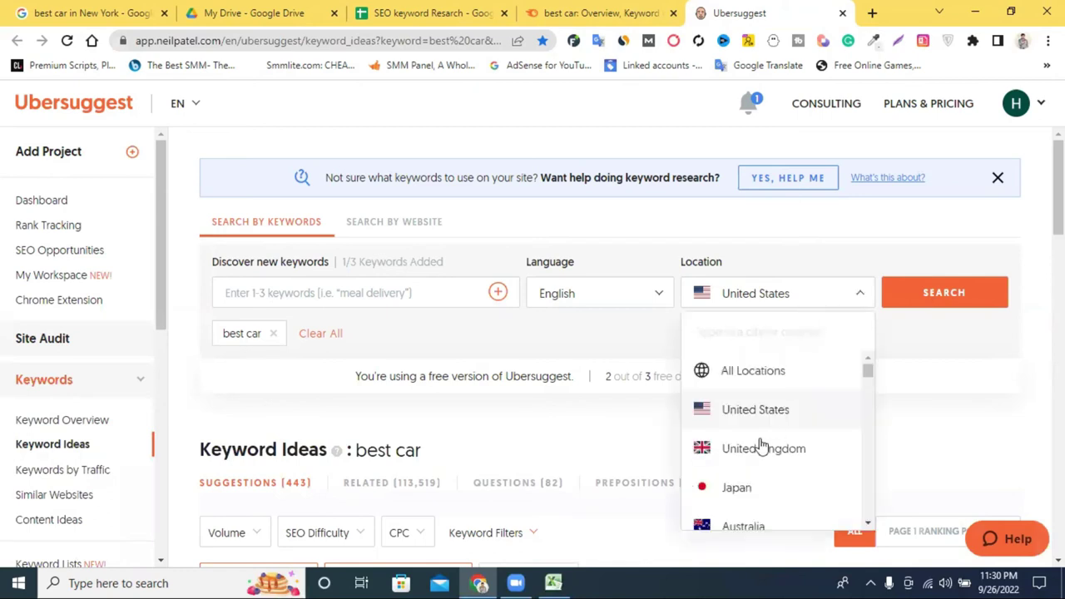
{"action": "scroll", "coordinate": [759, 447], "scroll_direction": "down", "scroll_amount": 3}
{"action": "scroll", "coordinate": [621, 397], "scroll_direction": "down", "scroll_amount": 5}
{"action": "scroll", "coordinate": [504, 349], "scroll_direction": "up", "scroll_amount": 2}
{"action": "scroll", "coordinate": [570, 357], "scroll_direction": "down", "scroll_amount": 1}
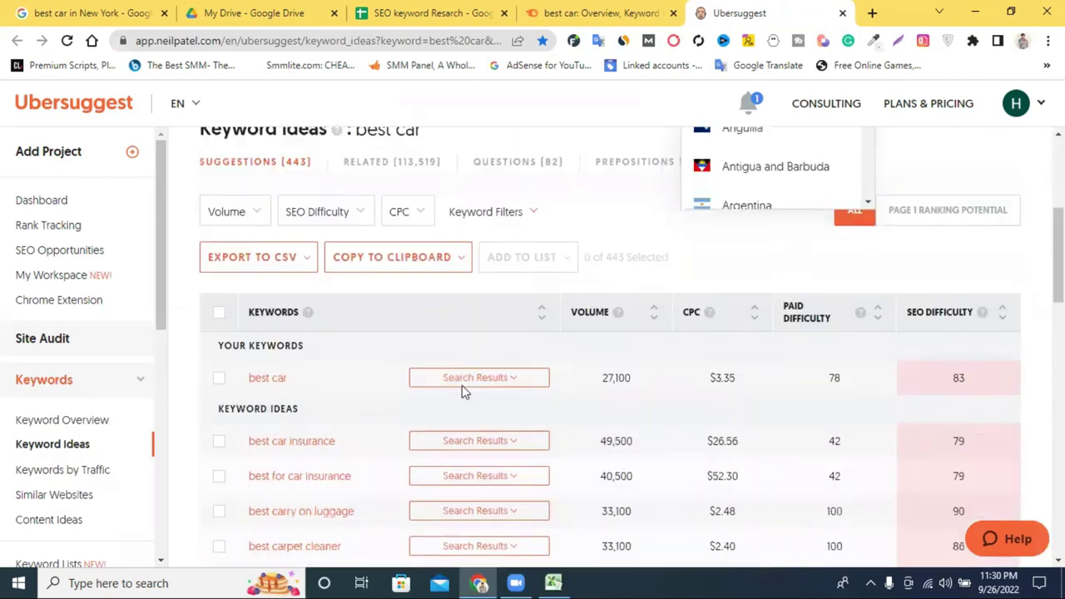
{"action": "scroll", "coordinate": [462, 385], "scroll_direction": "down", "scroll_amount": 1}
{"action": "scroll", "coordinate": [744, 380], "scroll_direction": "down", "scroll_amount": 2}
{"action": "scroll", "coordinate": [562, 378], "scroll_direction": "up", "scroll_amount": 3}
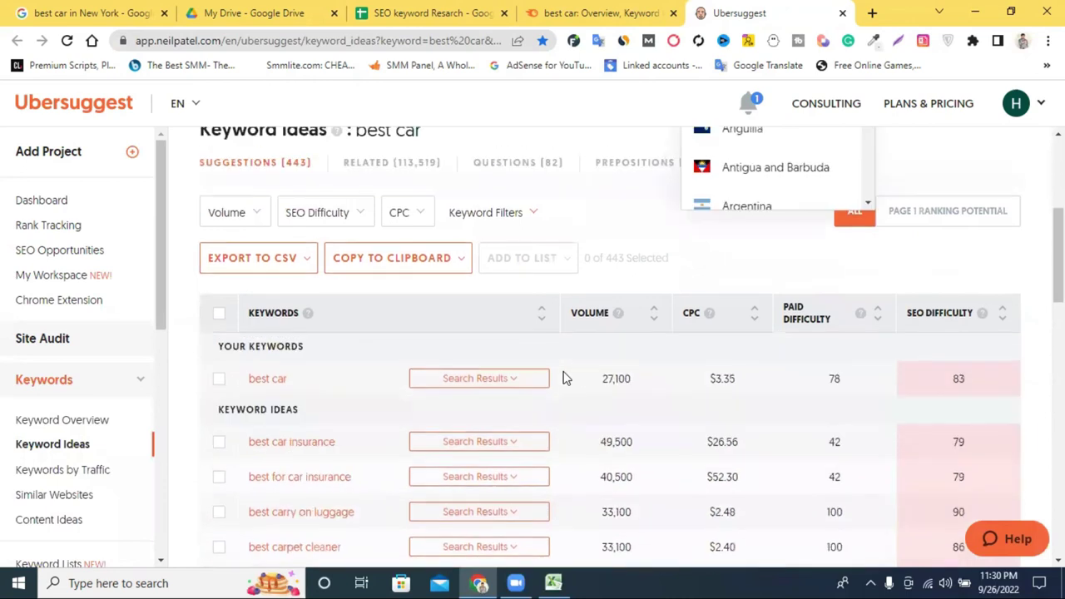
Highlight best car's volume 27,100 and CPC $3.35 in the table, then close the Ubersuggest tab.
{"action": "double_click", "coordinate": [587, 323]}
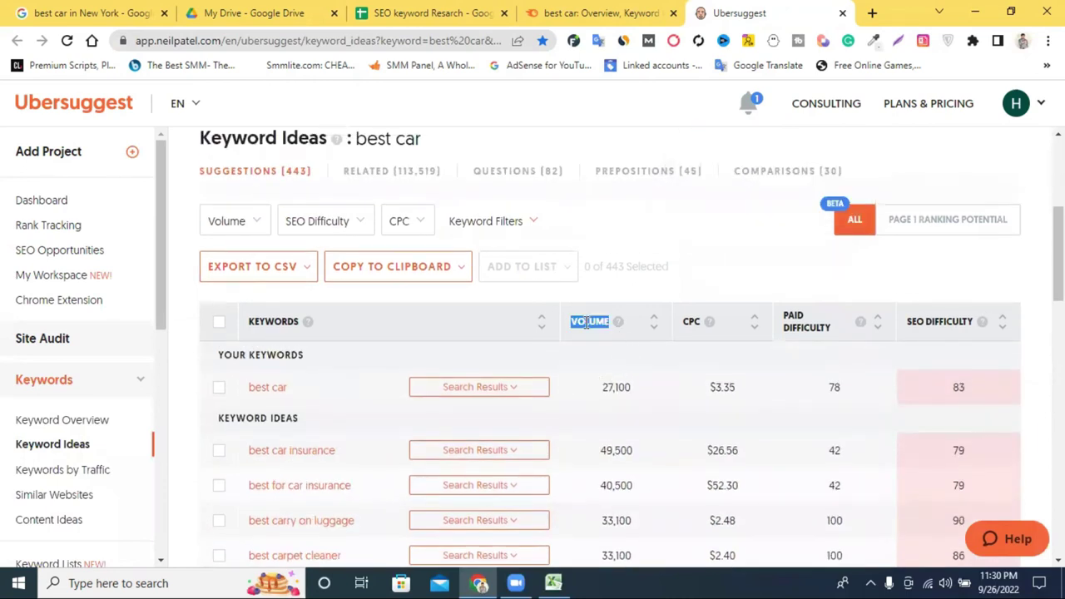
{"action": "double_click", "coordinate": [691, 323]}
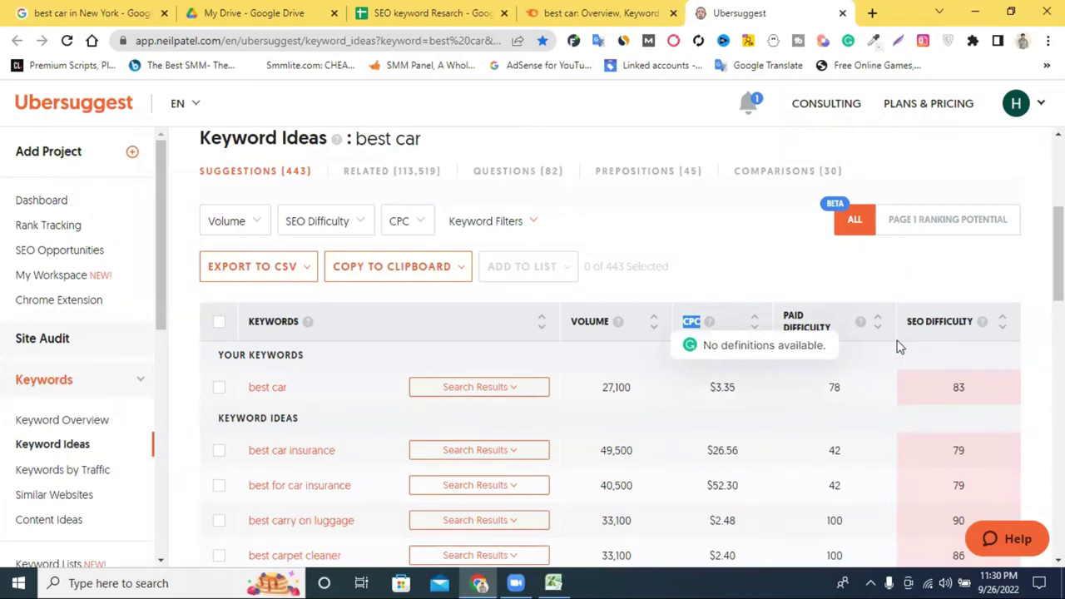
{"action": "scroll", "coordinate": [832, 349], "scroll_direction": "down", "scroll_amount": 3}
{"action": "scroll", "coordinate": [915, 369], "scroll_direction": "up", "scroll_amount": 4}
{"action": "scroll", "coordinate": [882, 376], "scroll_direction": "down", "scroll_amount": 2}
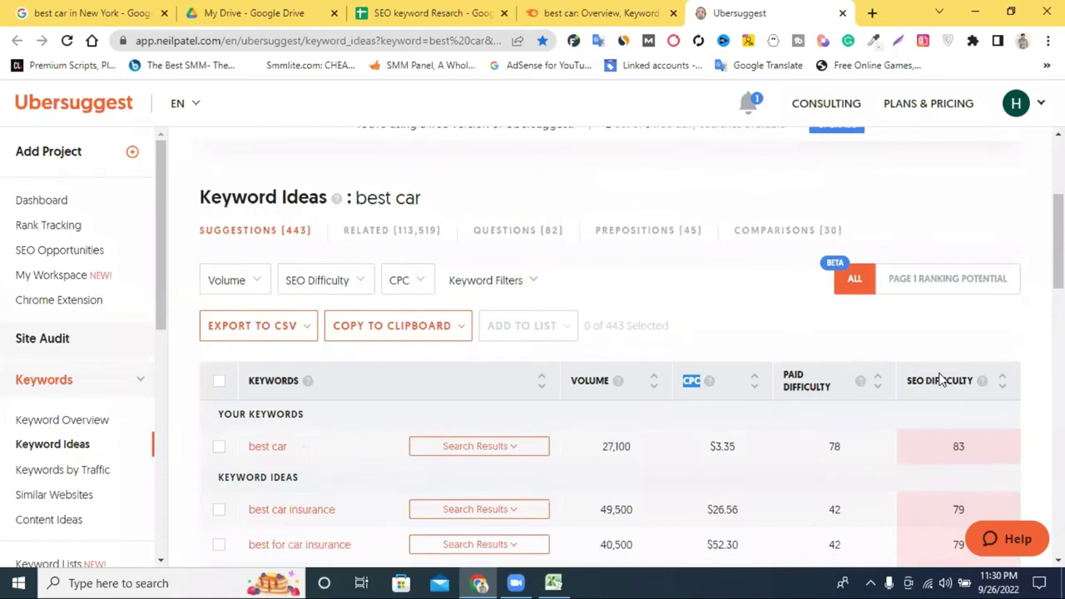
{"action": "scroll", "coordinate": [890, 341], "scroll_direction": "up", "scroll_amount": 1}
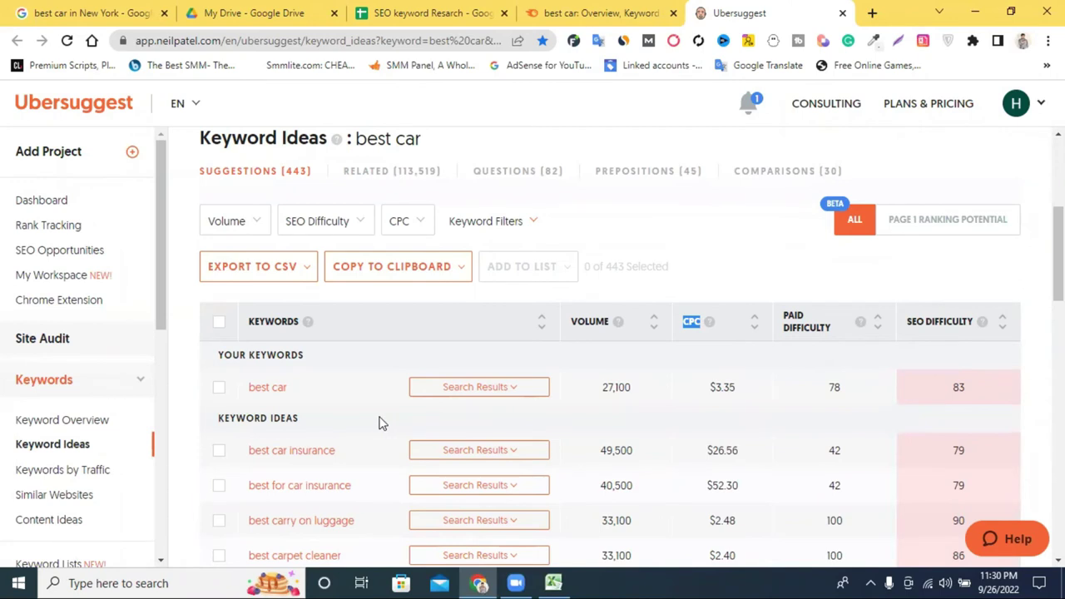
{"action": "left_click_drag", "start_coordinate": [707, 388], "coordinate": [740, 388]}
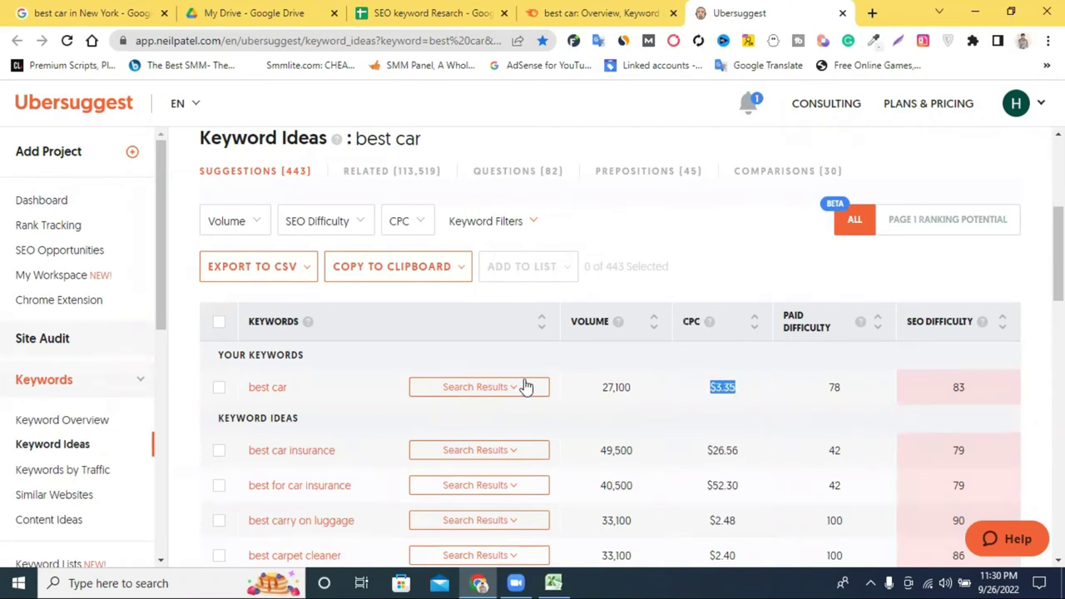
{"action": "left_click_drag", "start_coordinate": [597, 387], "coordinate": [634, 387]}
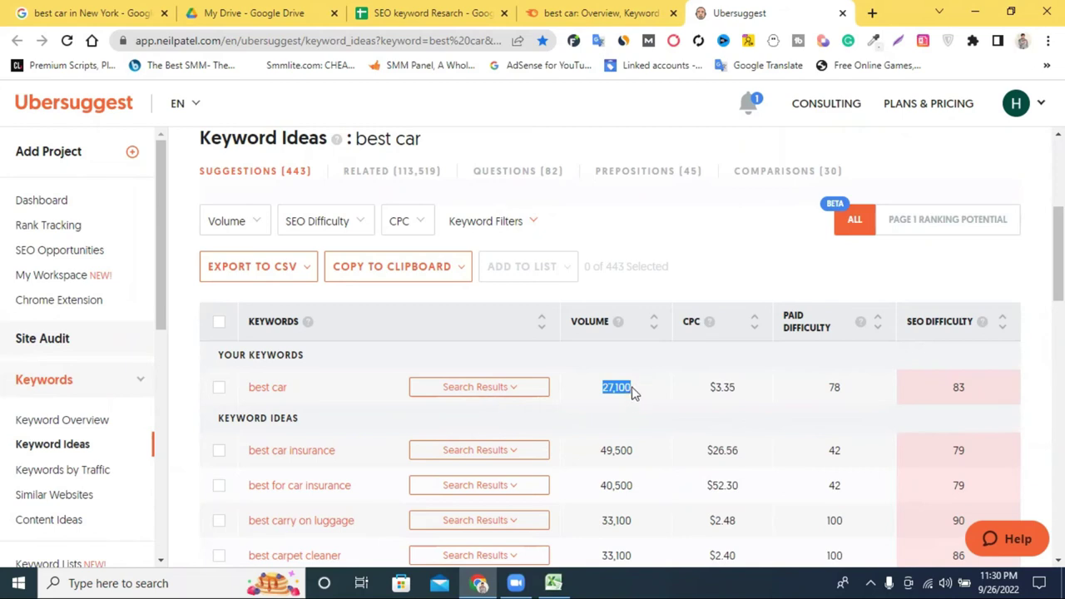
{"action": "scroll", "coordinate": [633, 391], "scroll_direction": "down", "scroll_amount": 1}
{"action": "scroll", "coordinate": [327, 387], "scroll_direction": "down", "scroll_amount": 2}
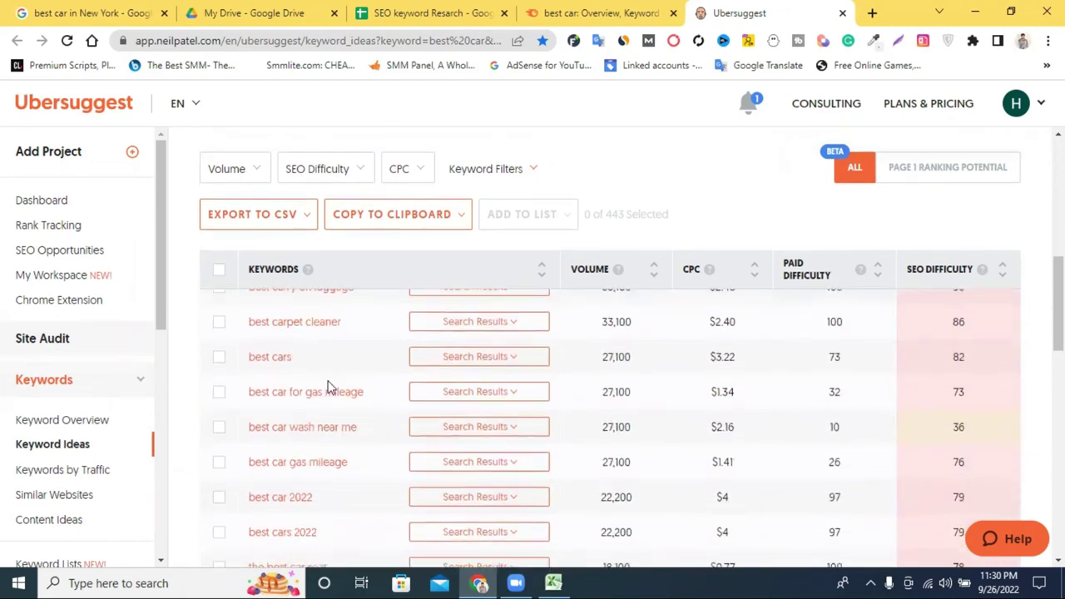
{"action": "scroll", "coordinate": [329, 386], "scroll_direction": "down", "scroll_amount": 10}
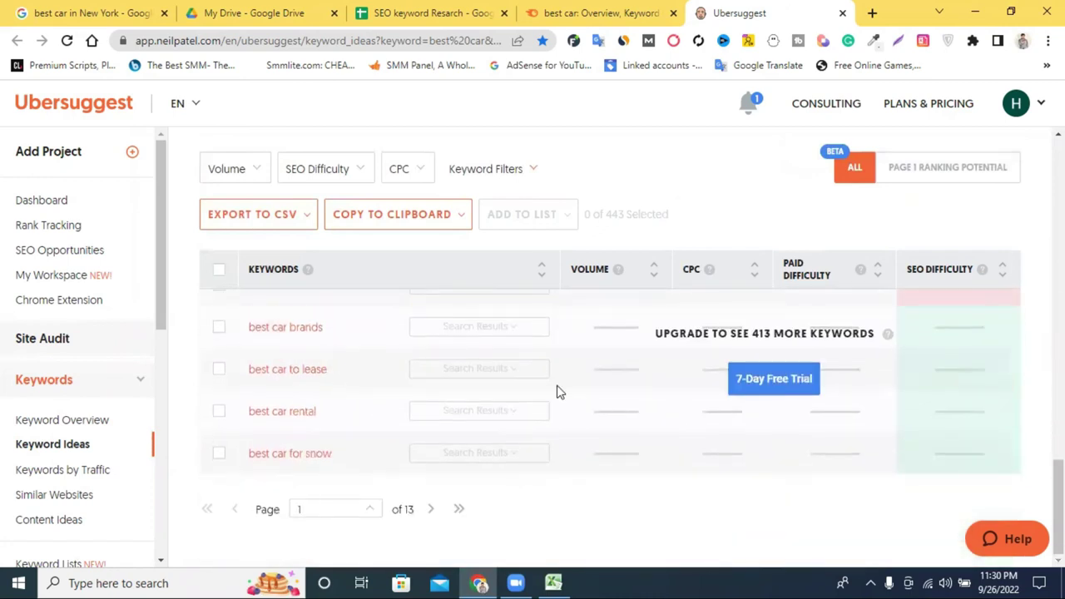
{"action": "scroll", "coordinate": [791, 403], "scroll_direction": "up", "scroll_amount": 1}
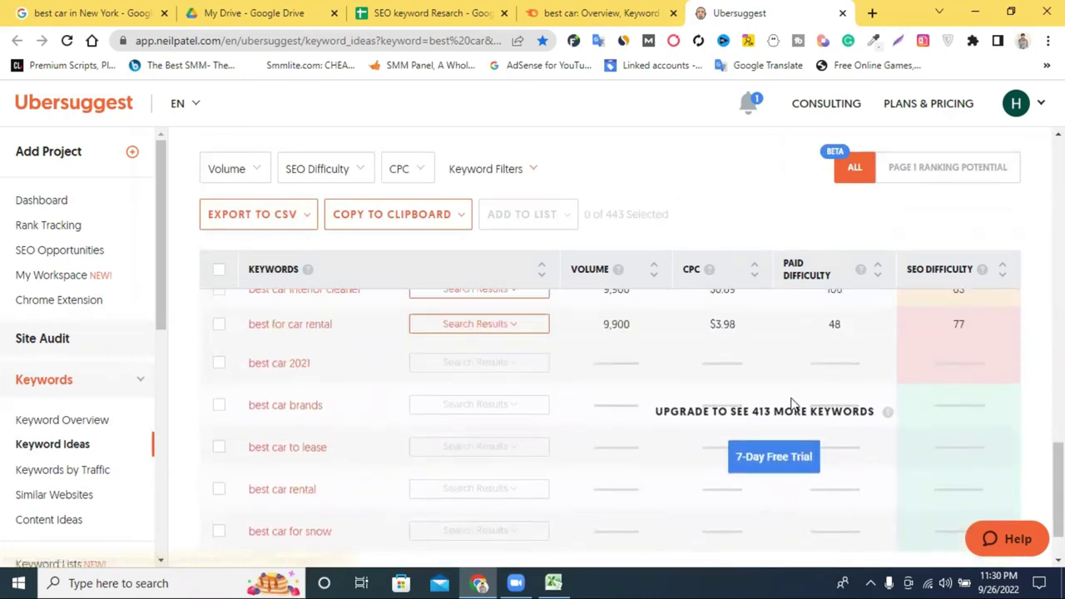
{"action": "left_click", "coordinate": [843, 13]}
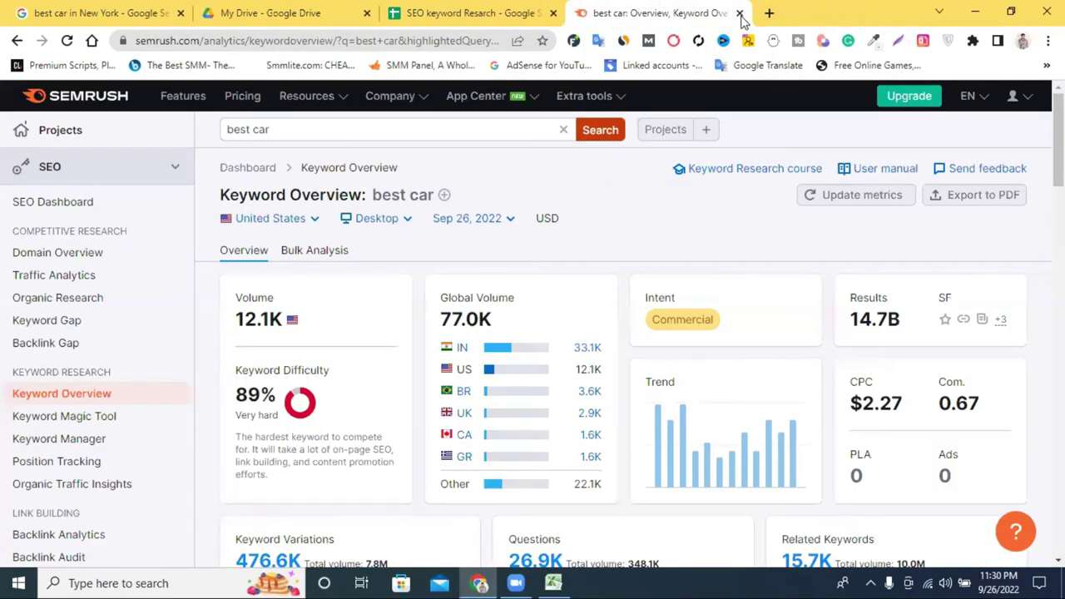
Close the Semrush tab and open Keyword Revealer from the bookmarks in a new tab.
{"action": "left_click", "coordinate": [739, 14]}
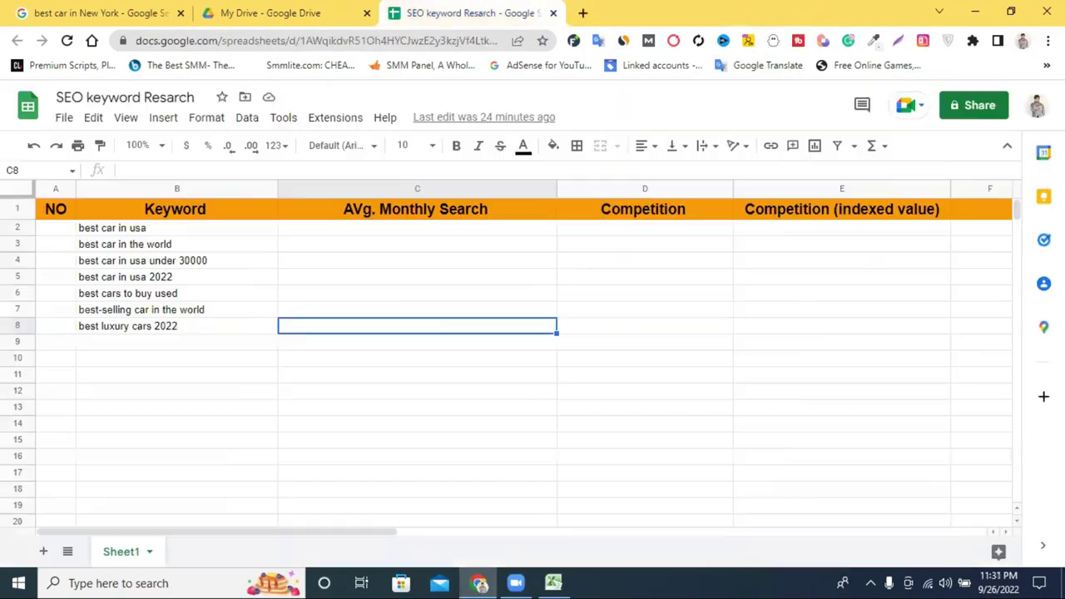
{"action": "left_click", "coordinate": [1046, 65]}
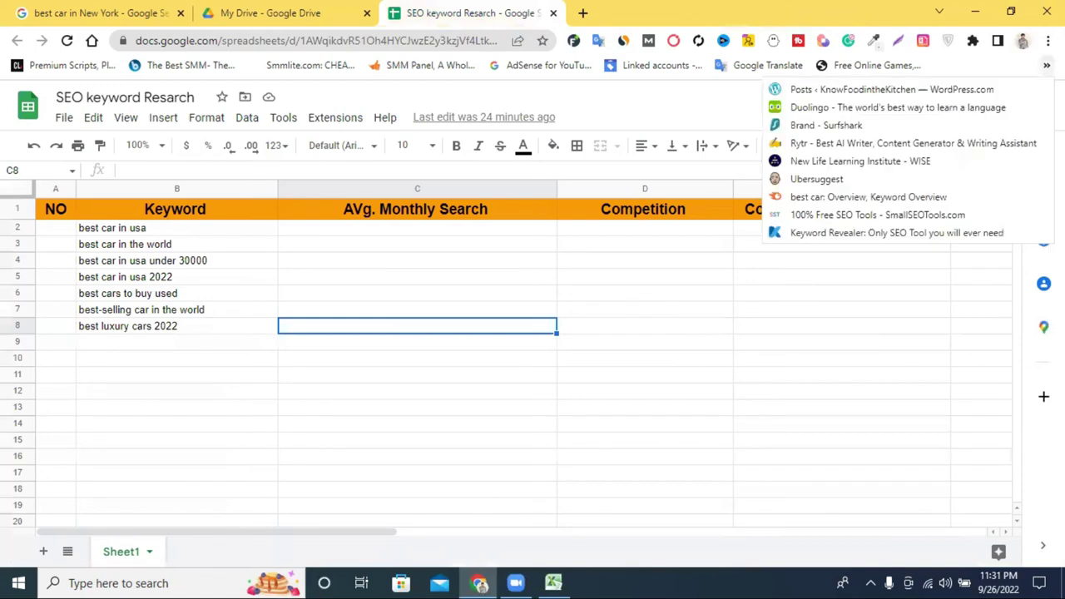
{"action": "right_click", "coordinate": [848, 237]}
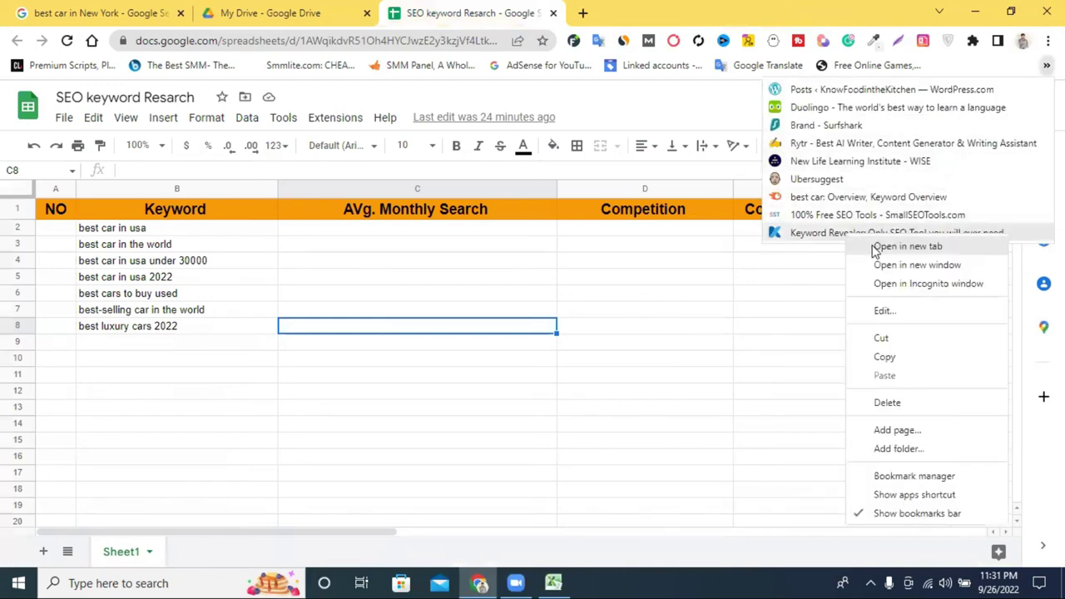
{"action": "left_click", "coordinate": [907, 247]}
{"action": "left_click", "coordinate": [635, 10]}
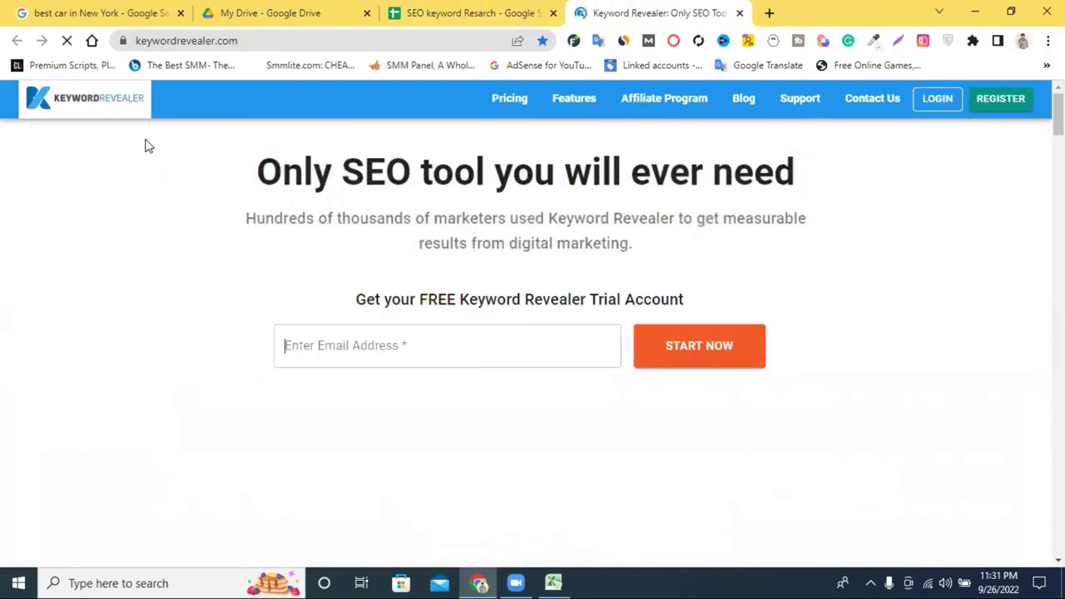
Enter the saved email address in Keyword Revealer's free trial field and start registration.
{"action": "scroll", "coordinate": [482, 288], "scroll_direction": "down", "scroll_amount": 2}
{"action": "left_click", "coordinate": [389, 190]}
{"action": "scroll", "coordinate": [594, 233], "scroll_direction": "up", "scroll_amount": 2}
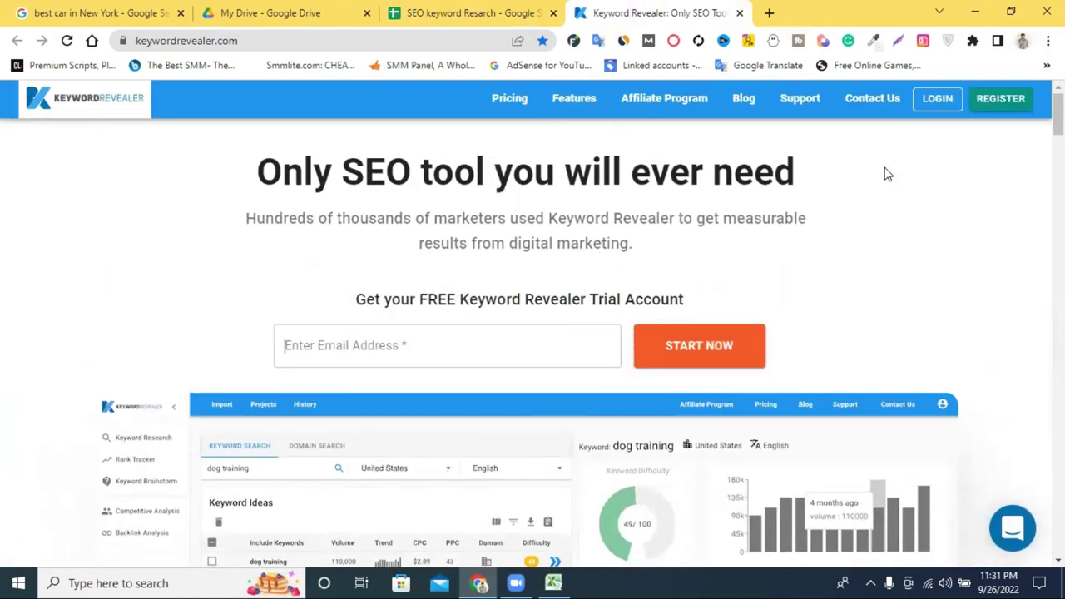
{"action": "scroll", "coordinate": [511, 386], "scroll_direction": "down", "scroll_amount": 2}
{"action": "scroll", "coordinate": [566, 208], "scroll_direction": "up", "scroll_amount": 2}
{"action": "scroll", "coordinate": [425, 314], "scroll_direction": "down", "scroll_amount": 4}
{"action": "scroll", "coordinate": [468, 295], "scroll_direction": "up", "scroll_amount": 3}
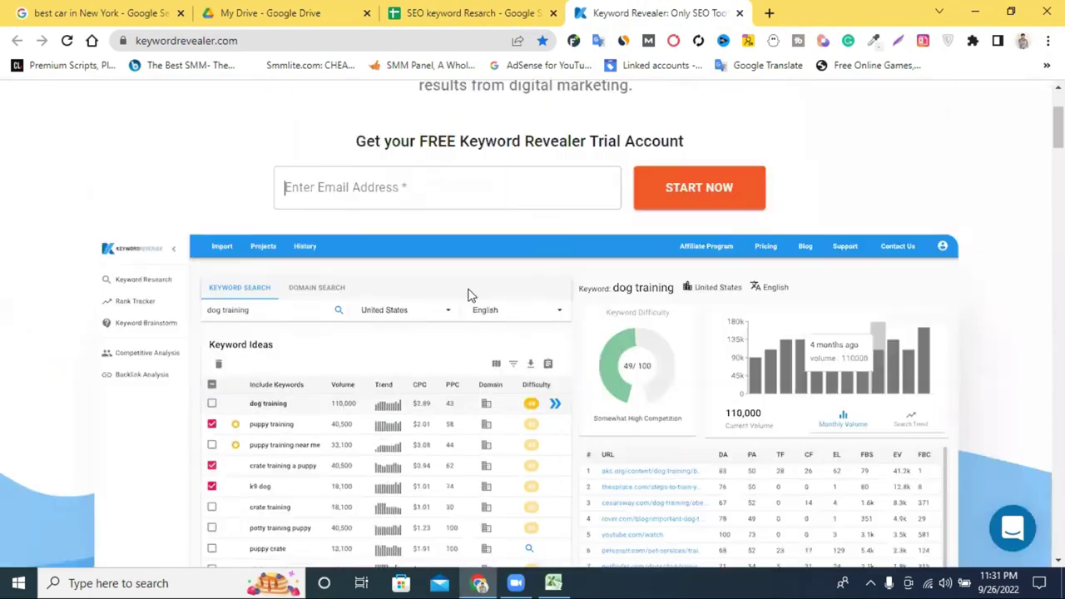
{"action": "left_click", "coordinate": [539, 259]}
{"action": "left_click", "coordinate": [460, 320]}
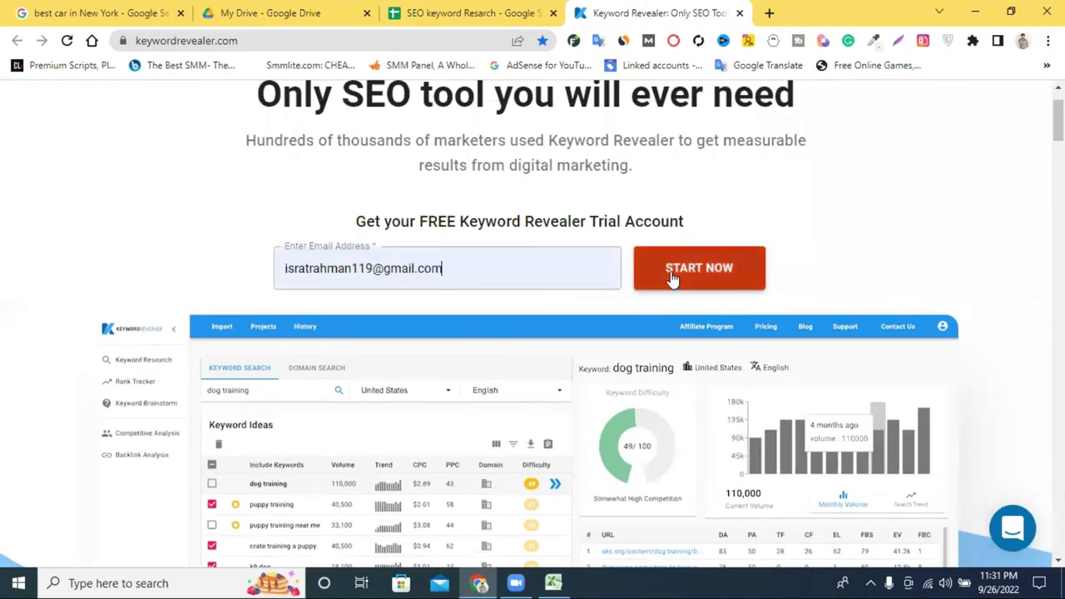
{"action": "left_click", "coordinate": [699, 268]}
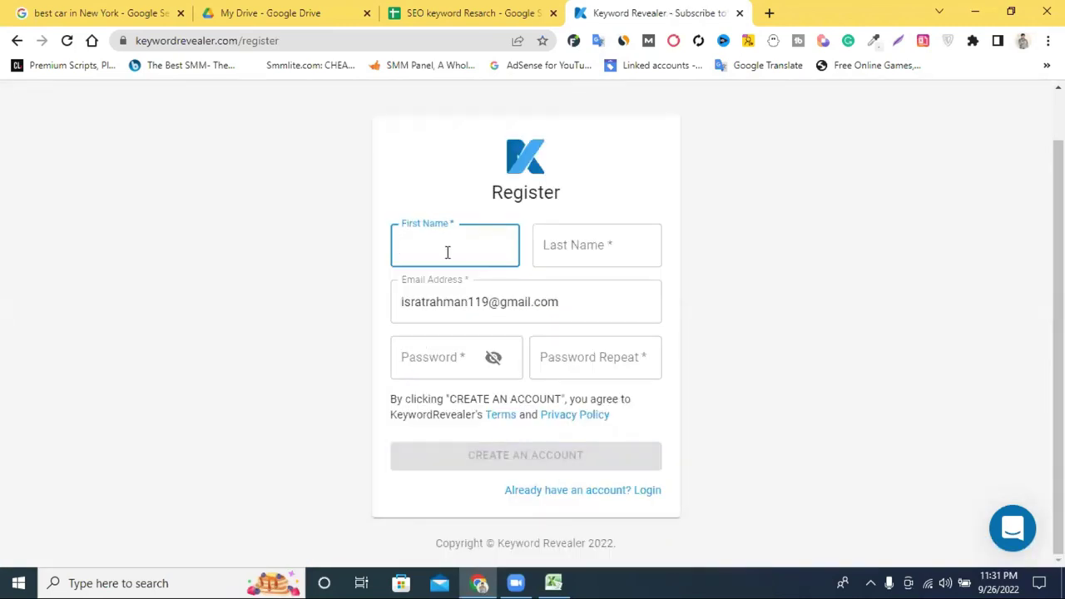
Fill in the name fields, paste the copied text into both password fields and create the account.
{"action": "left_click", "coordinate": [577, 239]}
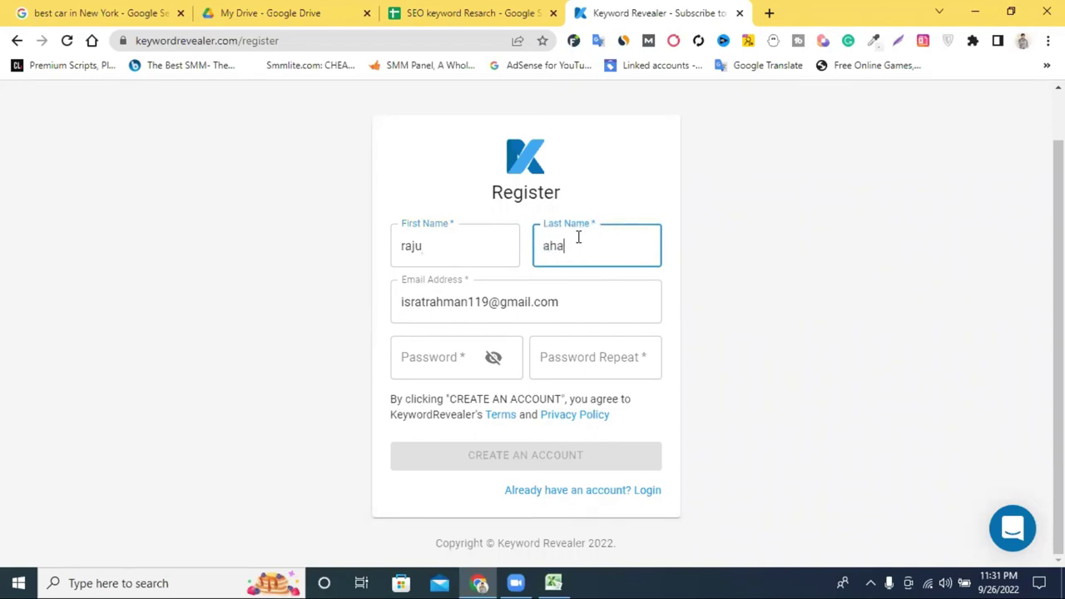
{"action": "left_click", "coordinate": [425, 358]}
{"action": "left_click_drag", "start_coordinate": [488, 302], "coordinate": [396, 303]}
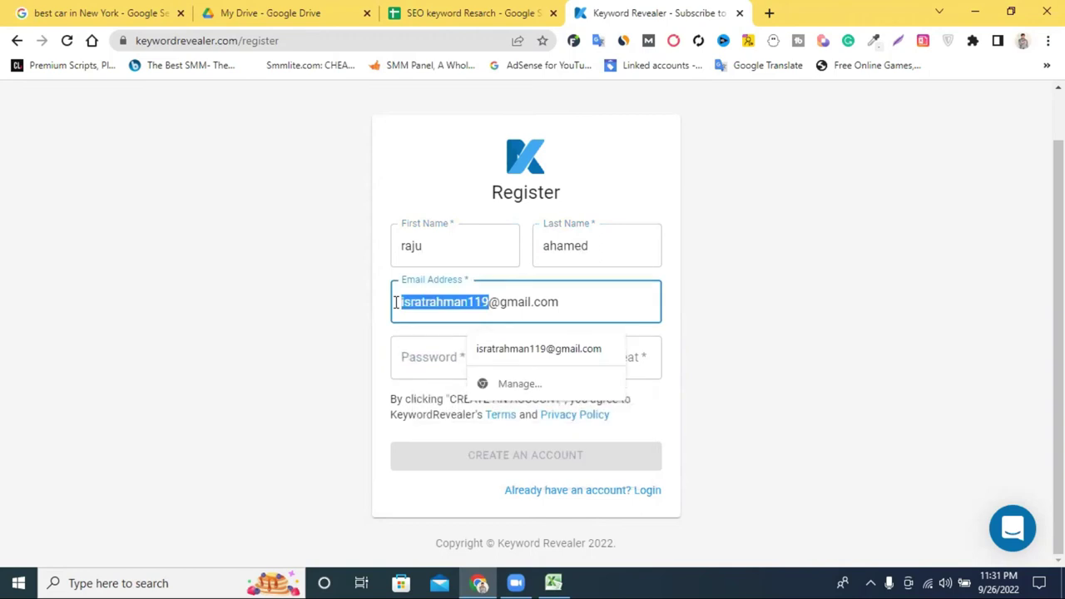
{"action": "right_click", "coordinate": [459, 289]}
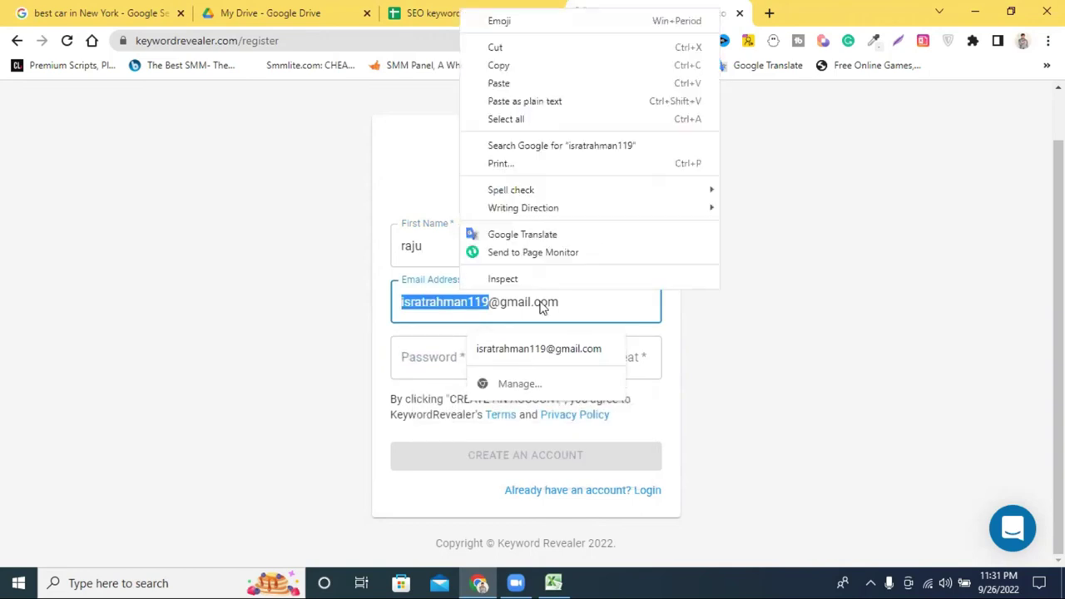
{"action": "left_click", "coordinate": [542, 64]}
{"action": "right_click", "coordinate": [414, 359]}
{"action": "left_click", "coordinate": [459, 252]}
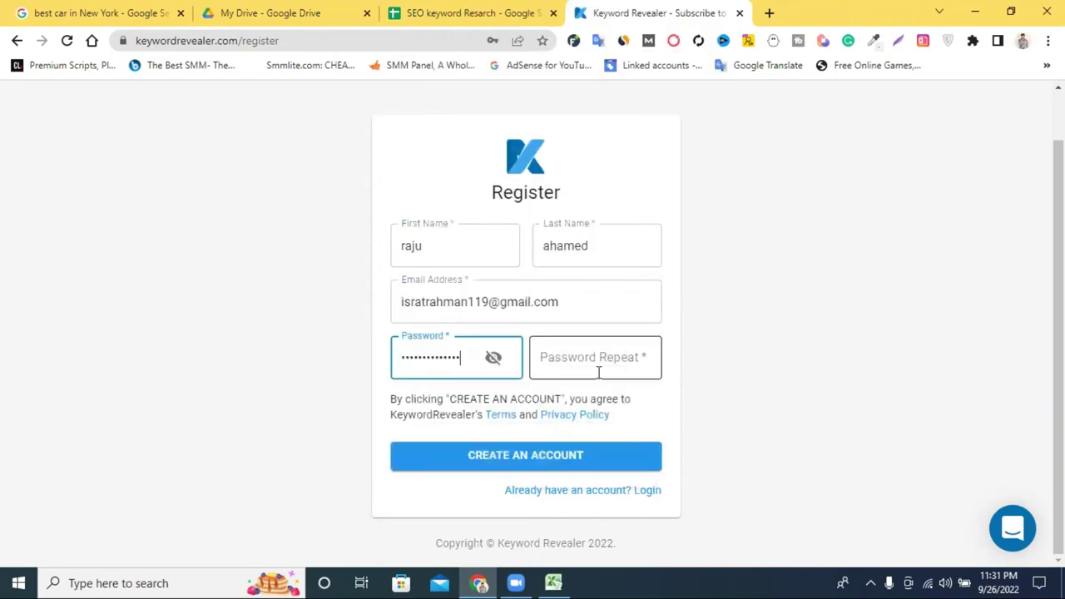
{"action": "right_click", "coordinate": [597, 370]}
{"action": "left_click", "coordinate": [653, 250]}
{"action": "left_click", "coordinate": [528, 460]}
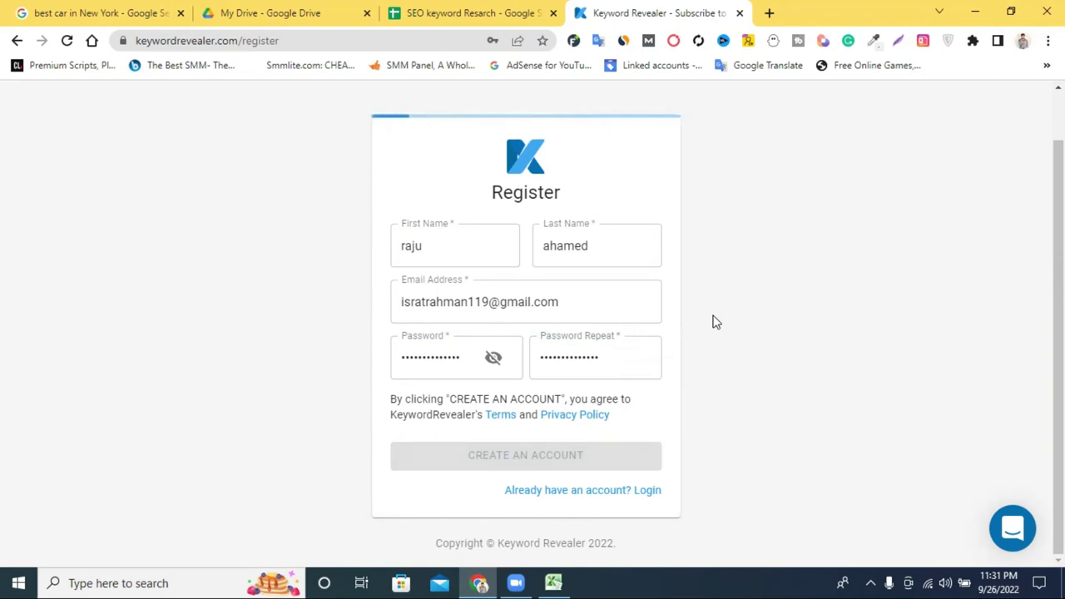
Save the new password and try logging in, which reports the account isn't verified yet.
{"action": "left_click", "coordinate": [461, 261]}
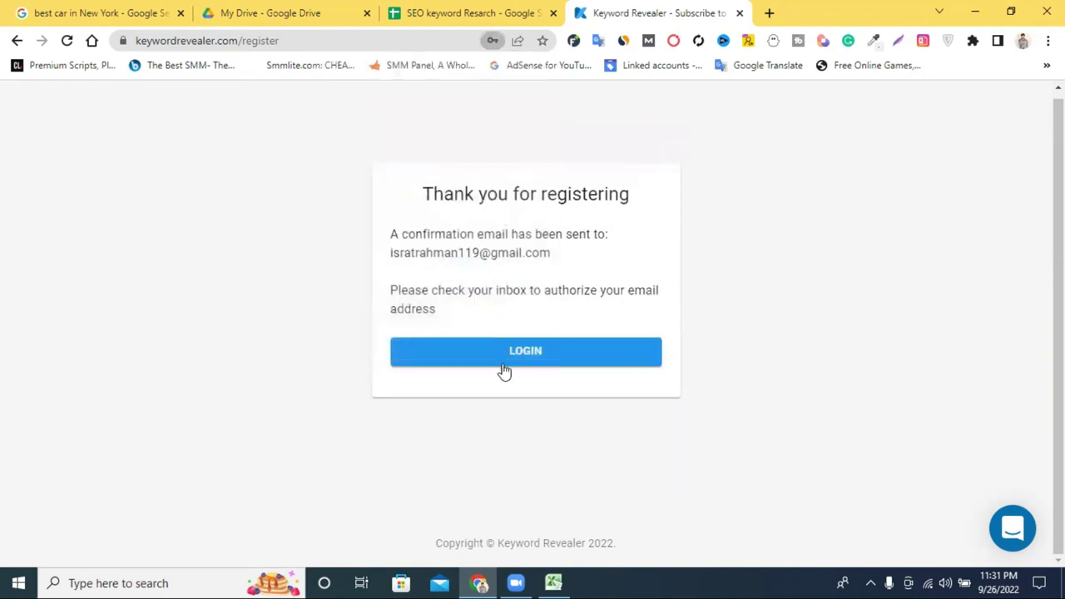
{"action": "left_click", "coordinate": [508, 356]}
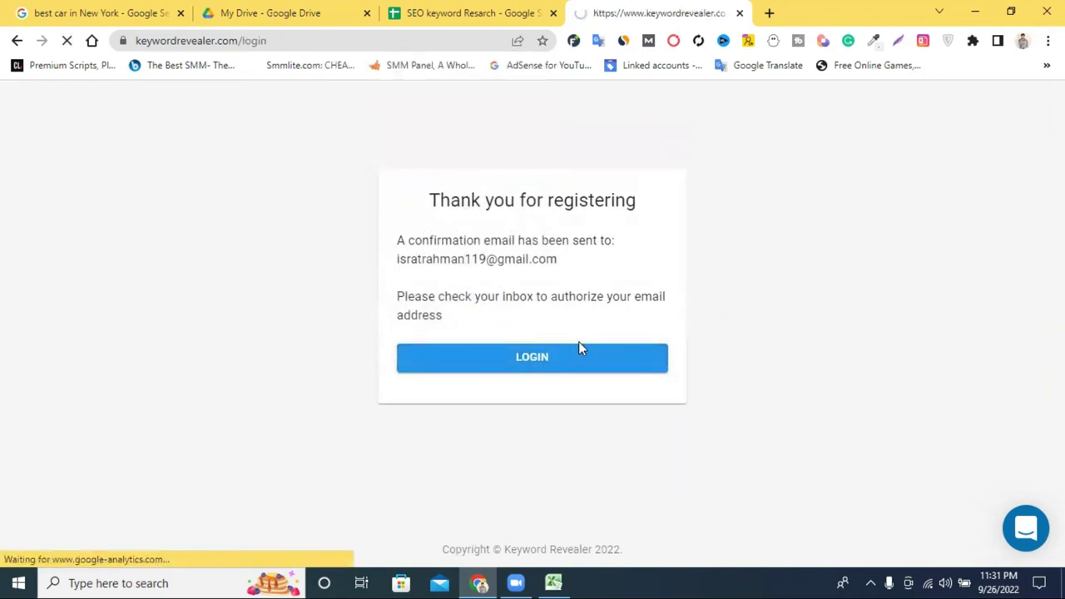
{"action": "left_click", "coordinate": [517, 450]}
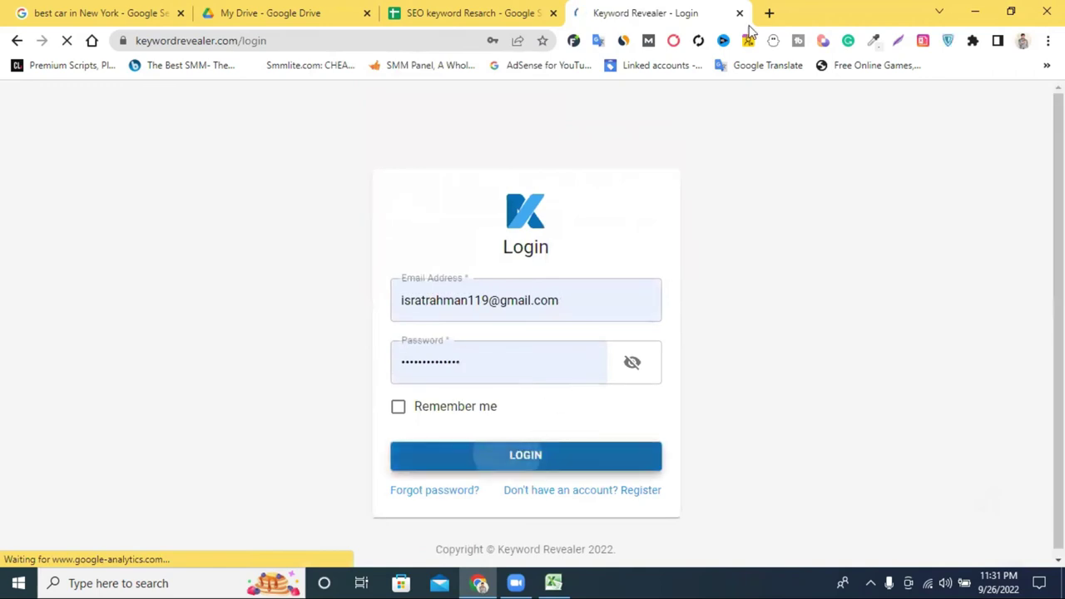
In a new tab, switch to the other Google account and open Gmail to find the confirmation email.
{"action": "left_click", "coordinate": [768, 13]}
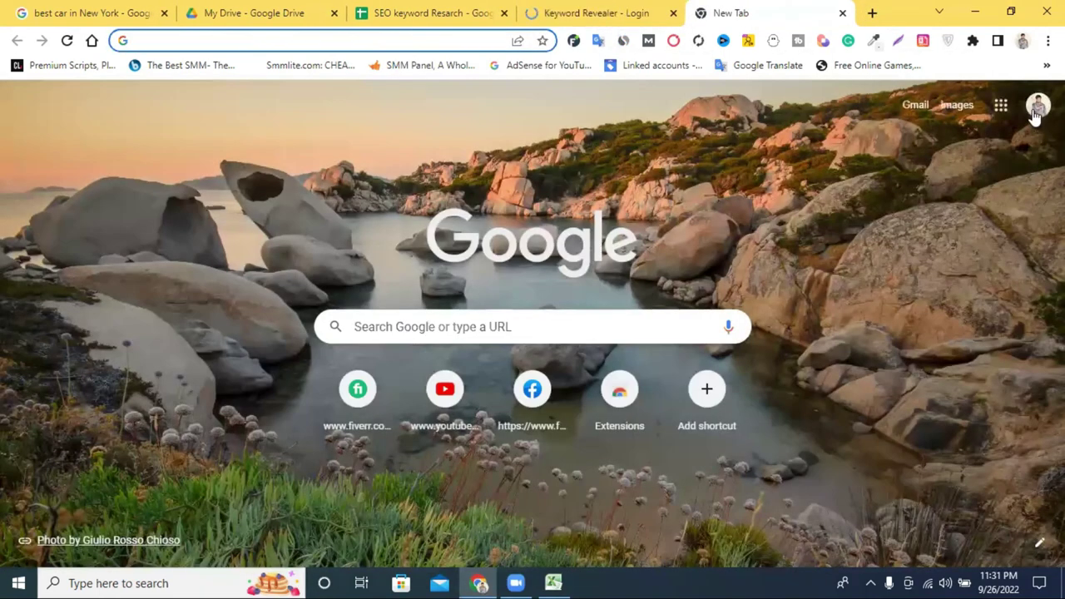
{"action": "left_click", "coordinate": [1036, 106]}
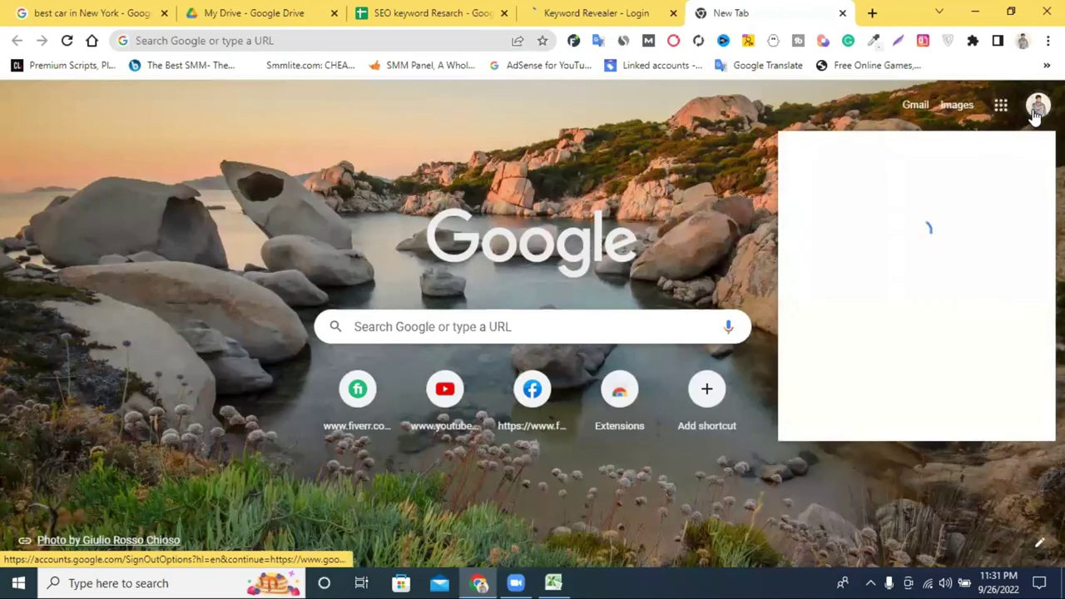
{"action": "left_click", "coordinate": [882, 331]}
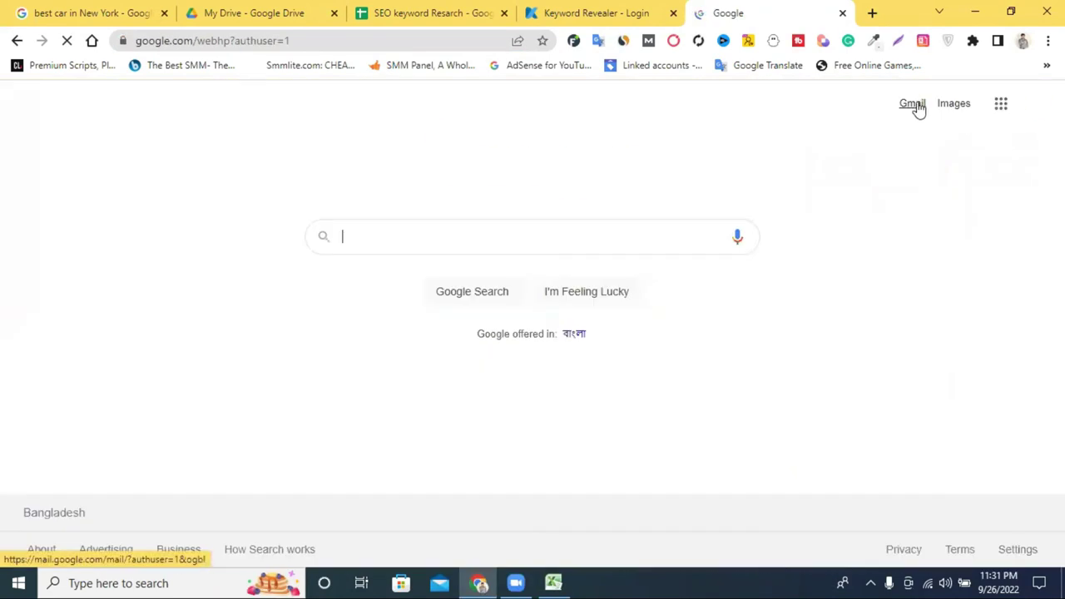
{"action": "left_click", "coordinate": [606, 12]}
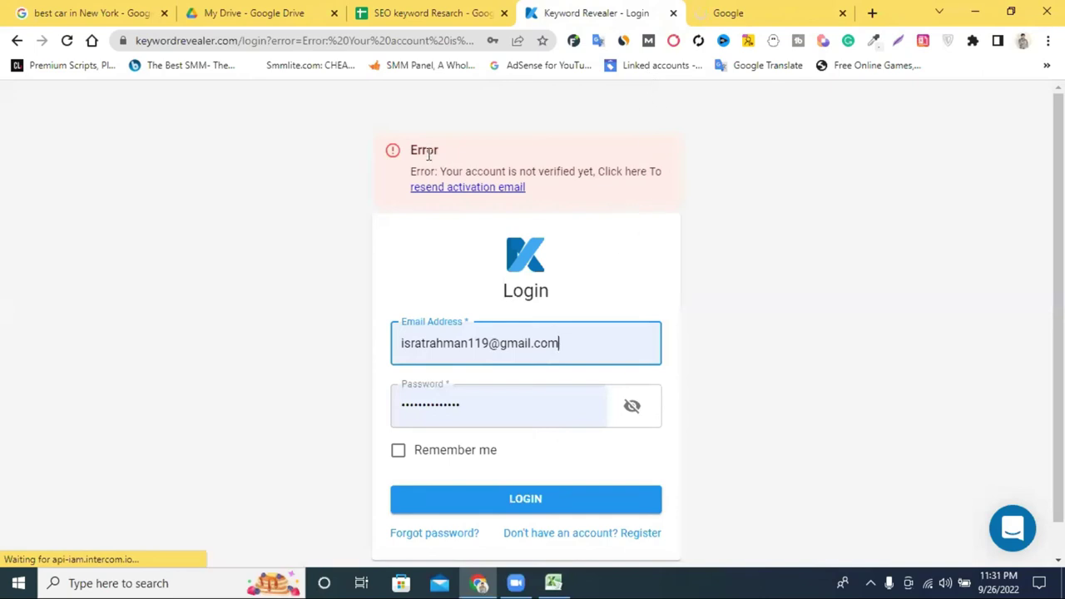
{"action": "left_click", "coordinate": [791, 10]}
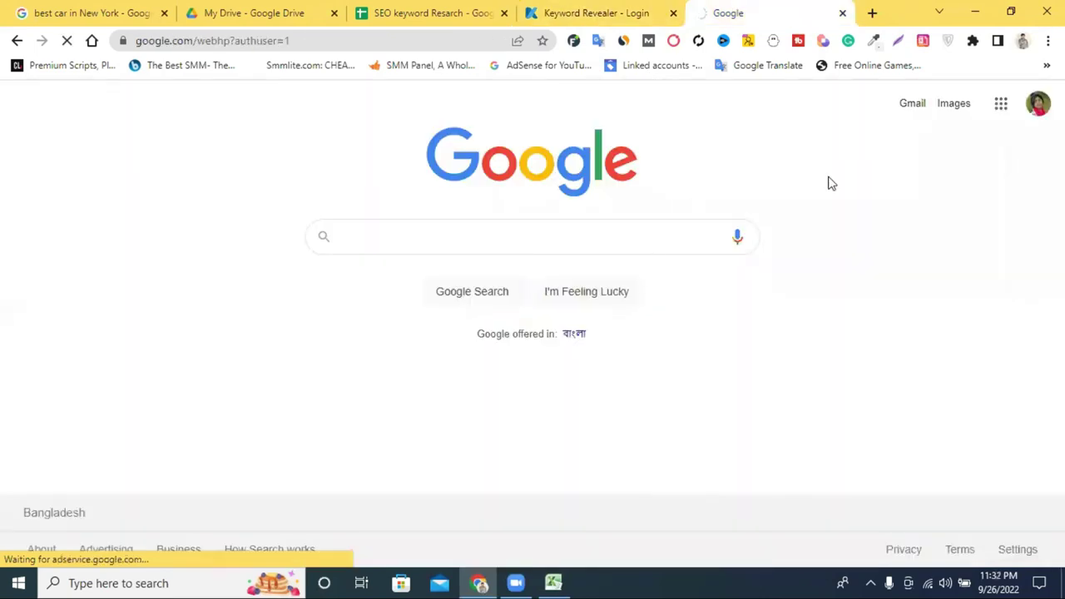
{"action": "left_click", "coordinate": [912, 106]}
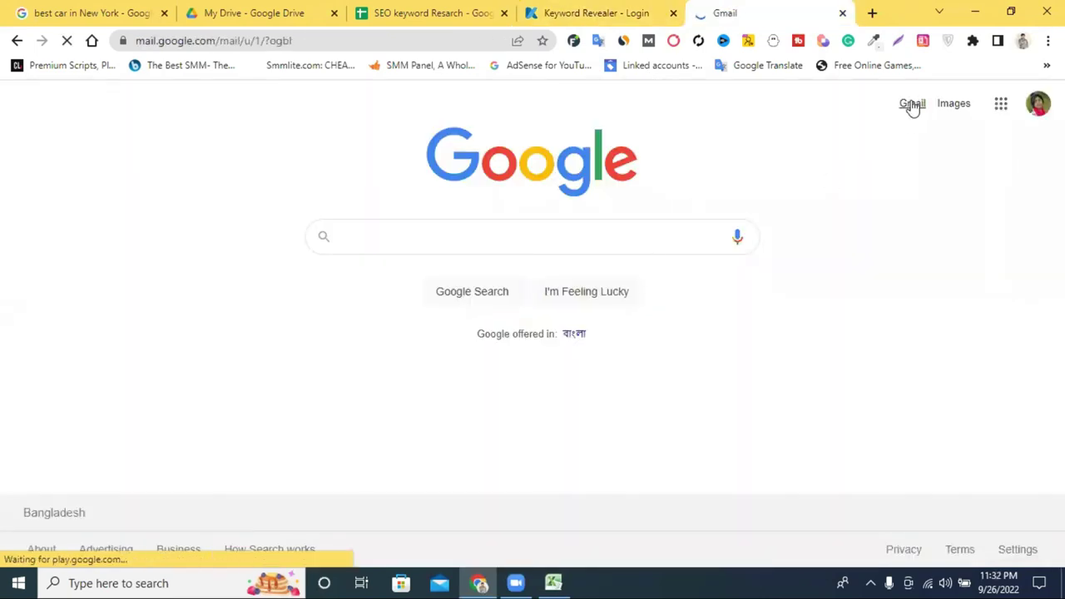
Search Google for 'best seo tools' in a new tab.
{"action": "left_click", "coordinate": [872, 13]}
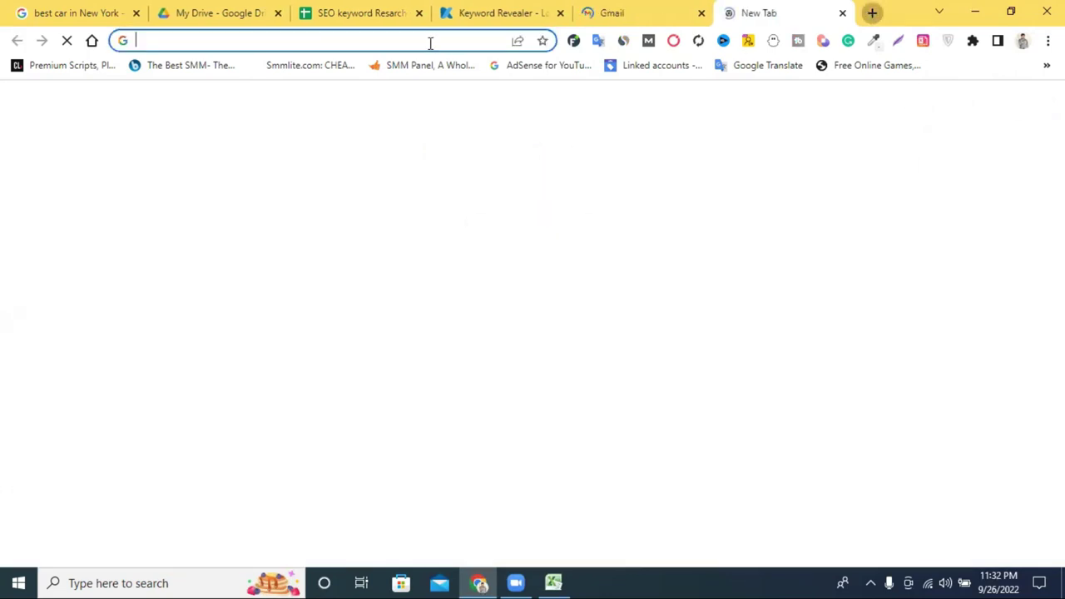
{"action": "left_click", "coordinate": [421, 43]}
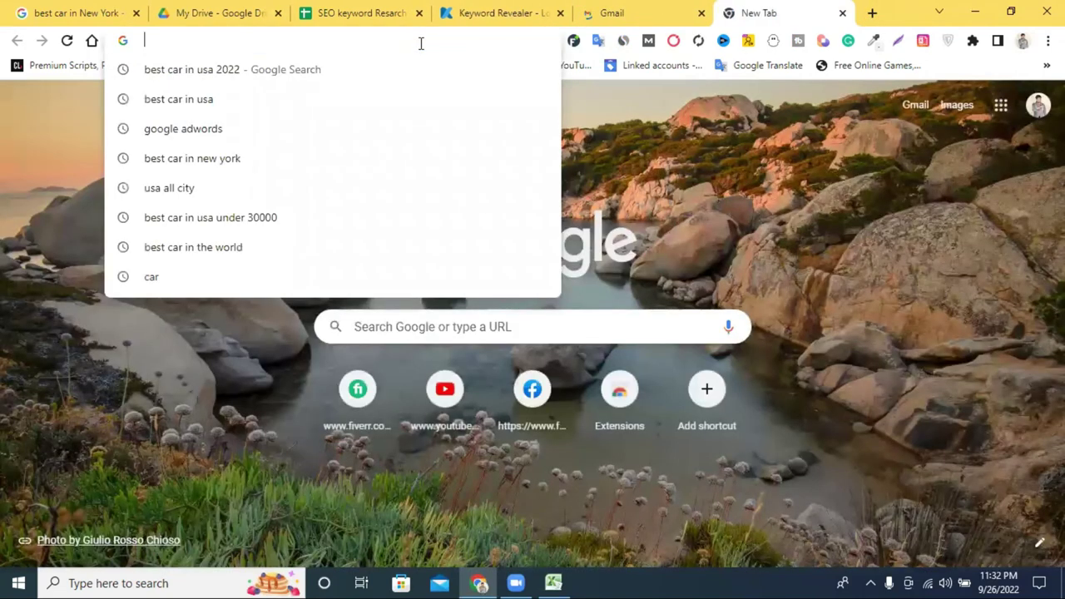
{"action": "type", "text": "best "}
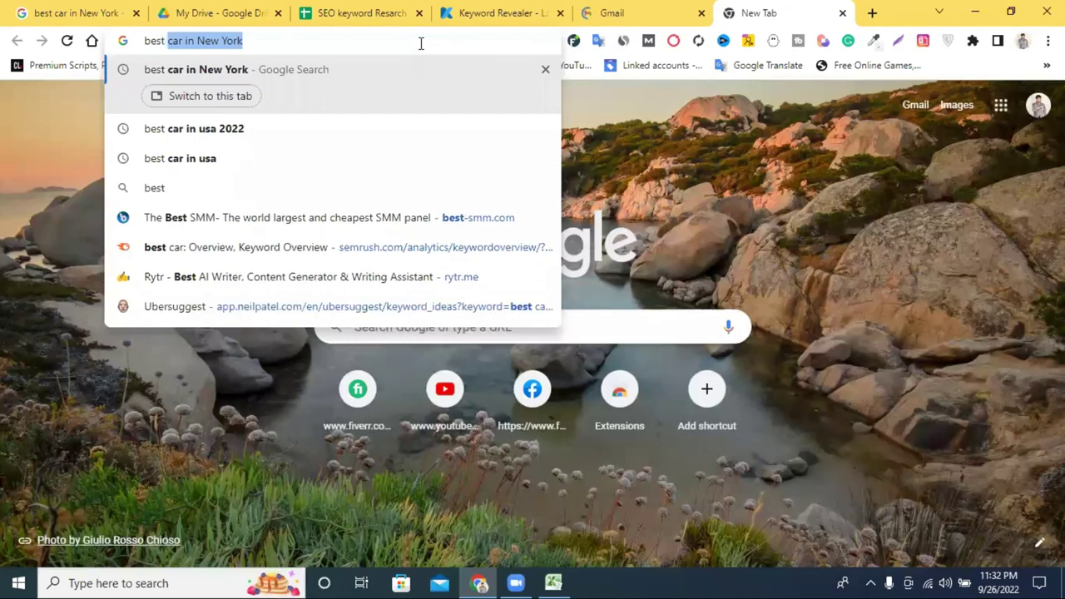
{"action": "type", "text": "seo t"}
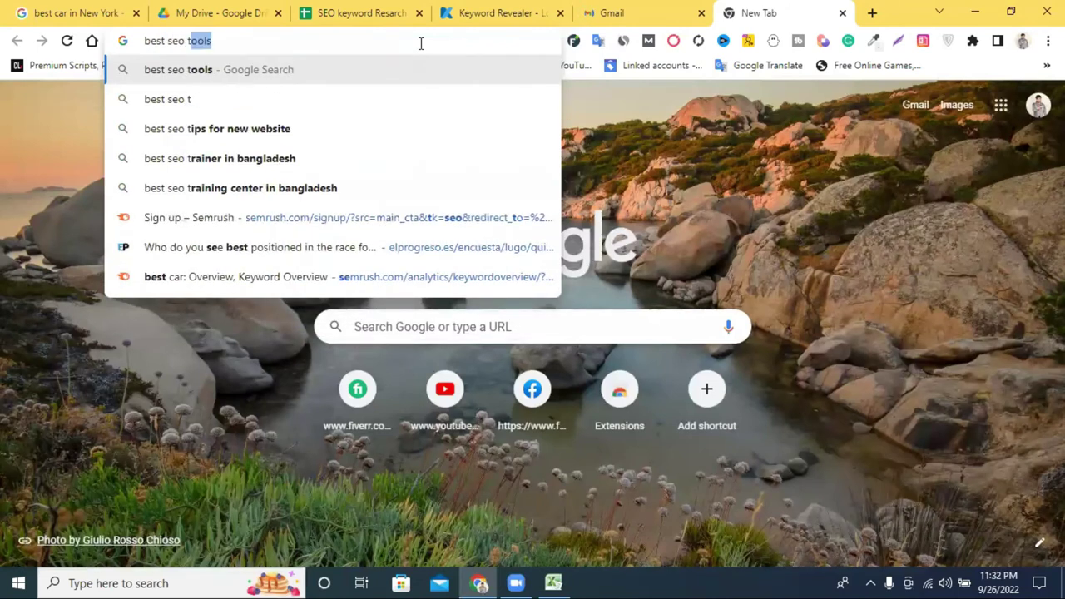
{"action": "type", "text": "ool"}
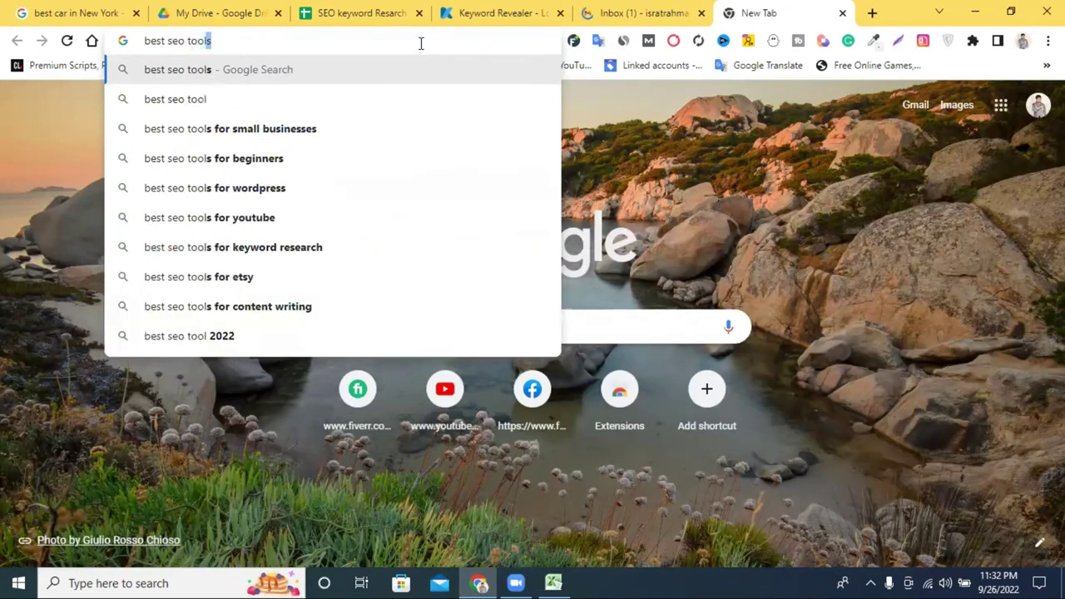
{"action": "type", "text": "s"}
{"action": "key", "text": "Return"}
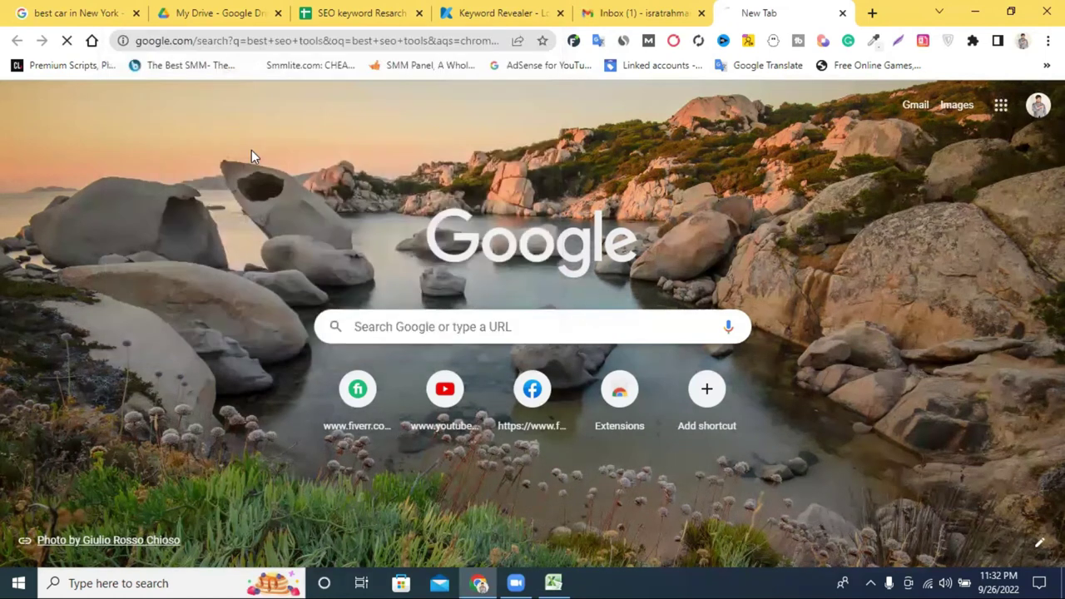
Open Oberlo's 18 Best SEO Tools article, skim it, and go back to the results.
{"action": "scroll", "coordinate": [520, 195], "scroll_direction": "down", "scroll_amount": 3}
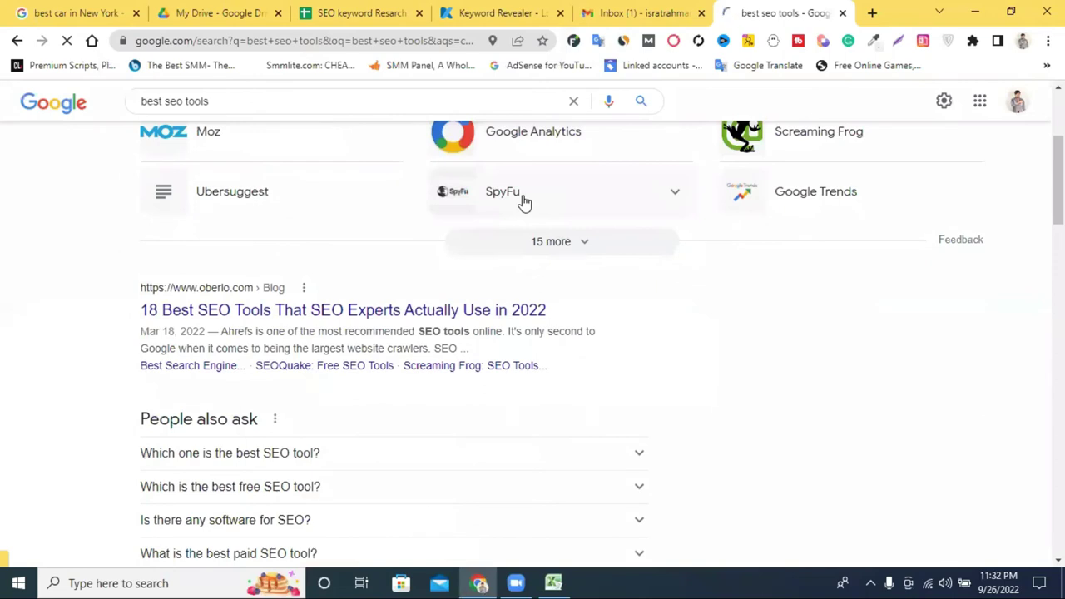
{"action": "left_click", "coordinate": [261, 317]}
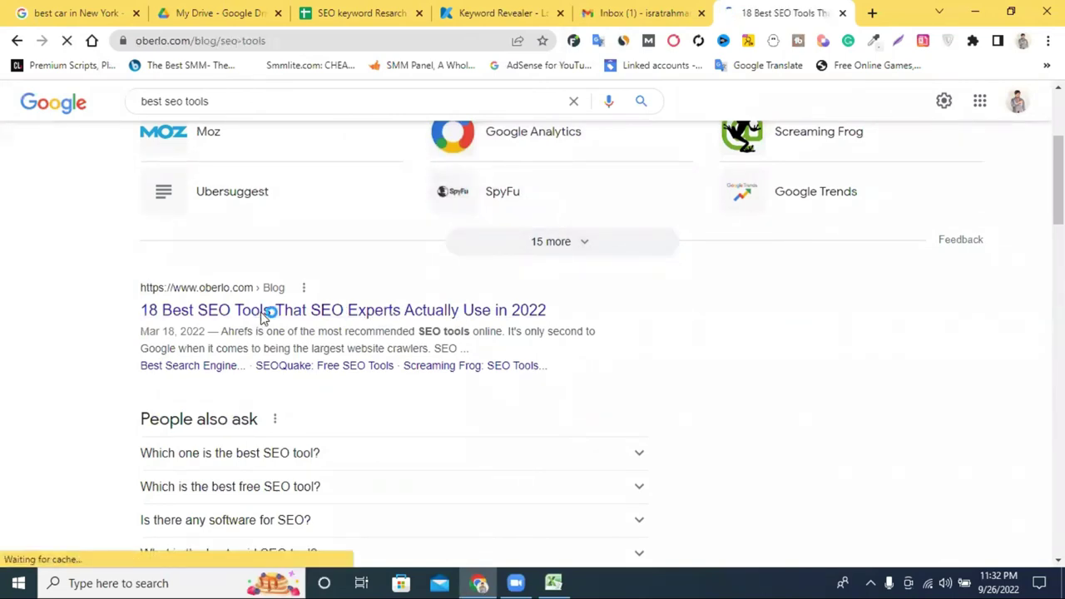
{"action": "scroll", "coordinate": [416, 287], "scroll_direction": "down", "scroll_amount": 8}
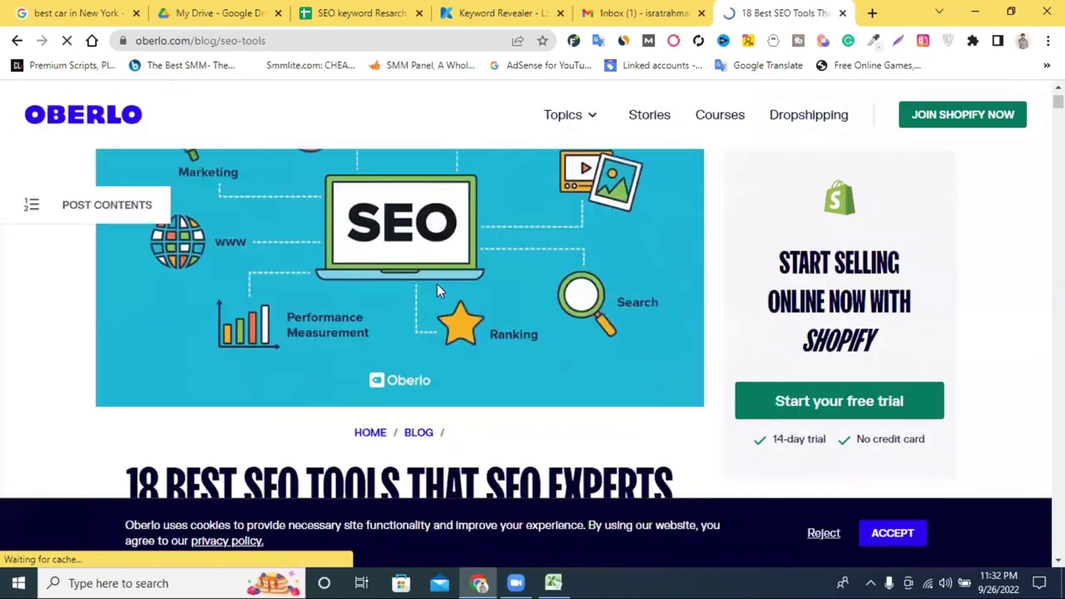
{"action": "scroll", "coordinate": [447, 285], "scroll_direction": "down", "scroll_amount": 8}
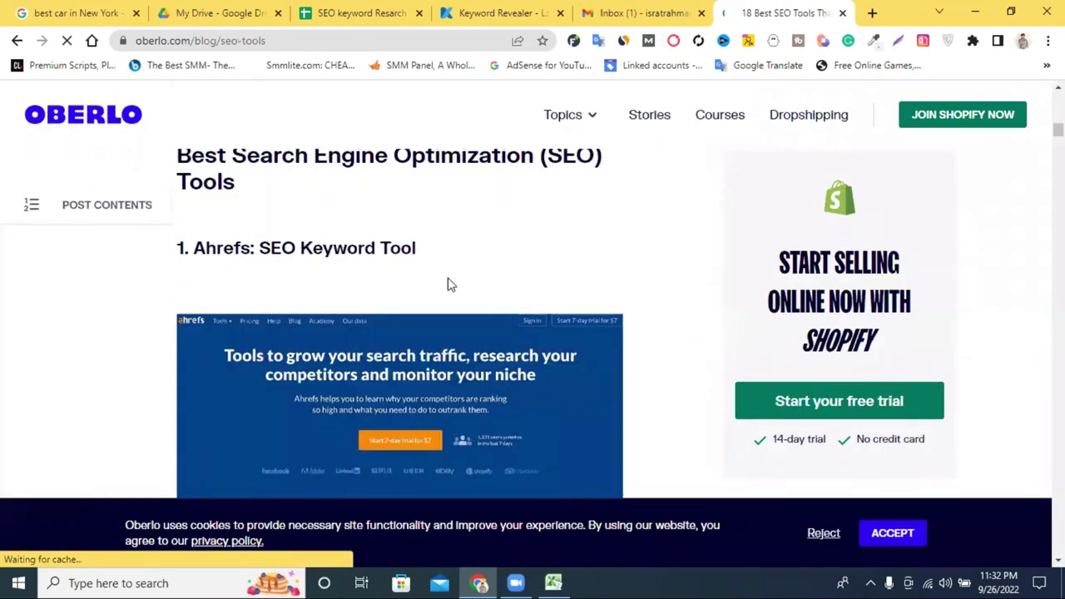
{"action": "scroll", "coordinate": [448, 285], "scroll_direction": "down", "scroll_amount": 8}
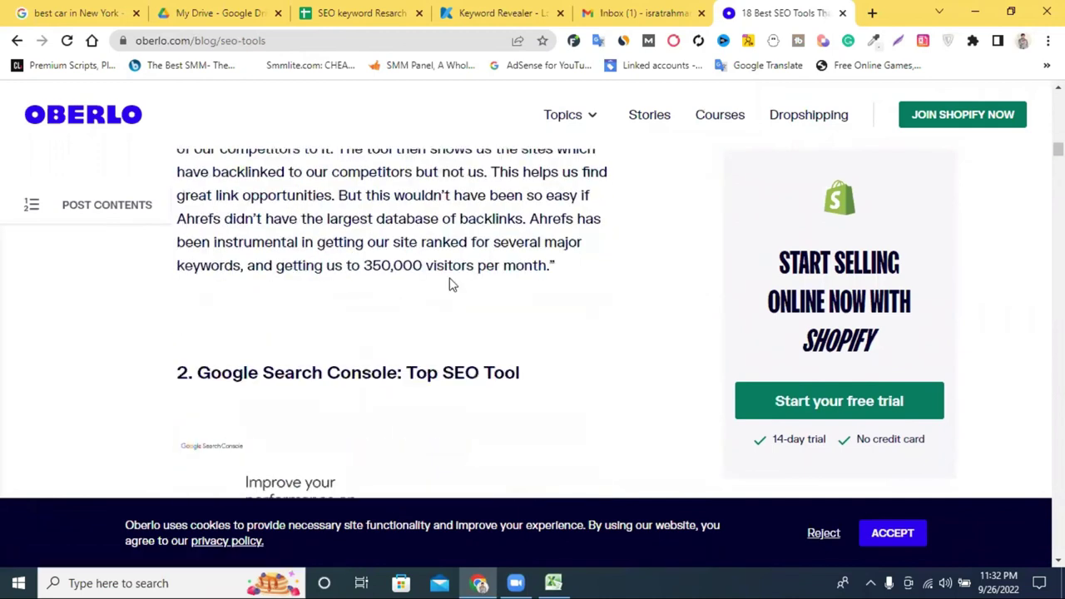
{"action": "scroll", "coordinate": [449, 285], "scroll_direction": "down", "scroll_amount": 3}
{"action": "scroll", "coordinate": [450, 284], "scroll_direction": "down", "scroll_amount": 5}
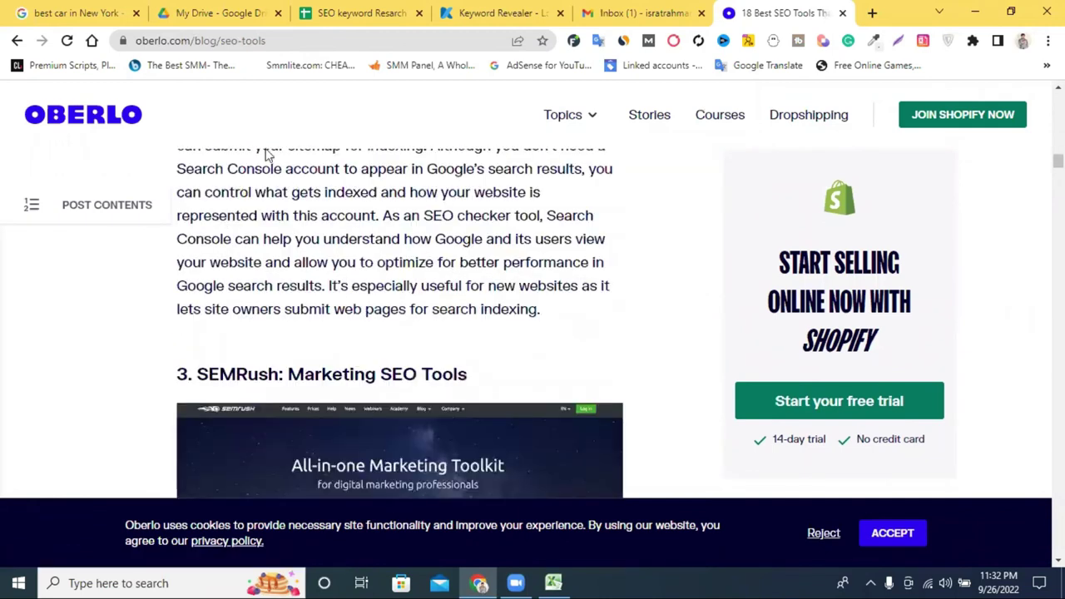
{"action": "scroll", "coordinate": [267, 154], "scroll_direction": "up", "scroll_amount": 10}
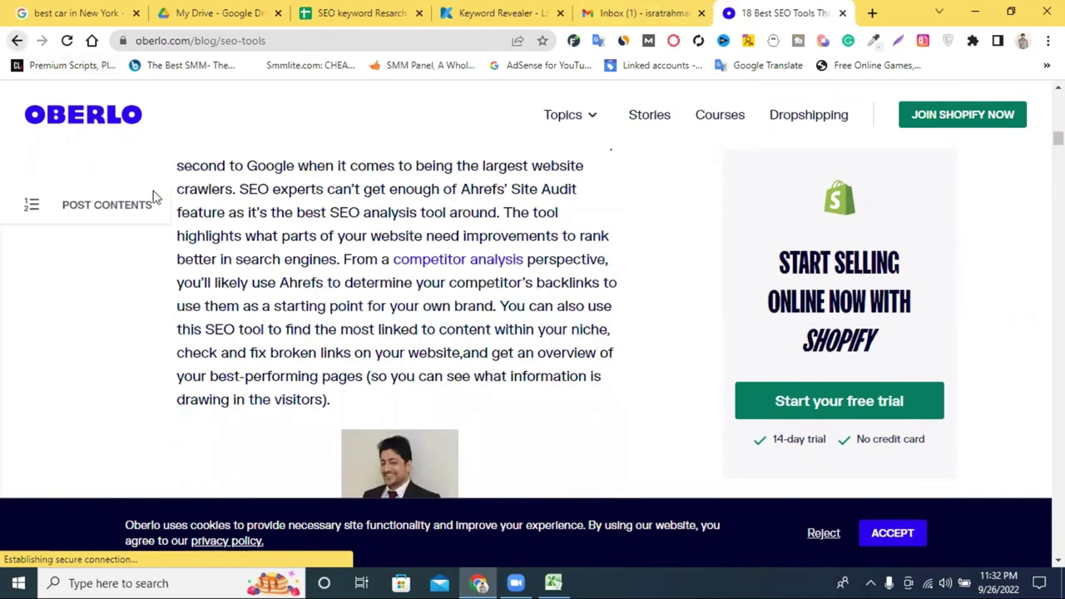
{"action": "key", "text": "alt+Left"}
{"action": "scroll", "coordinate": [166, 133], "scroll_direction": "up", "scroll_amount": 3}
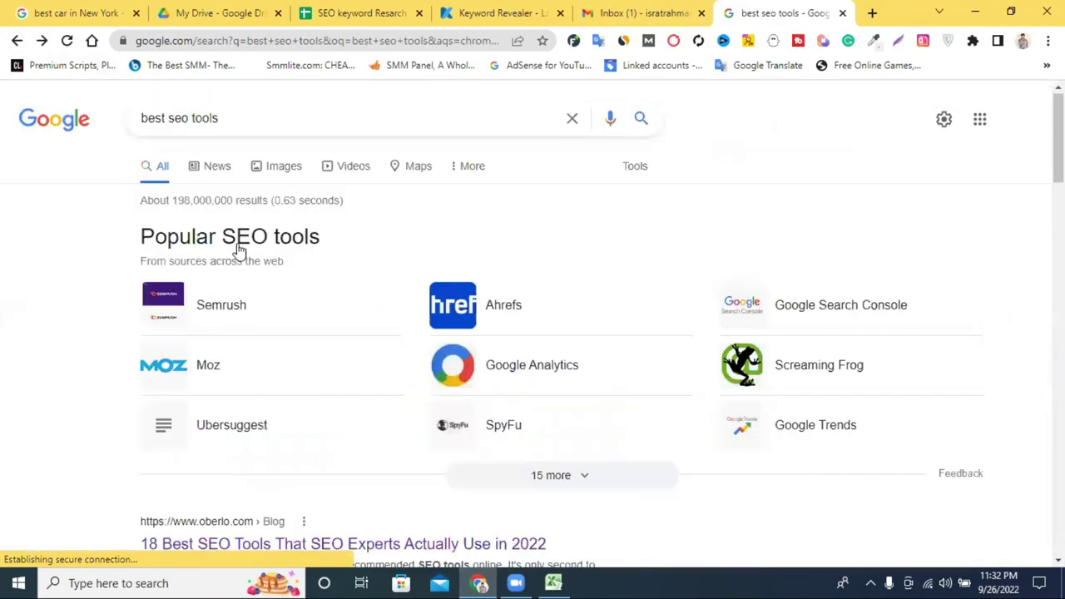
Search Google for 'best keyword research tools' and open the Themeisle result in a new tab.
{"action": "left_click", "coordinate": [169, 117]}
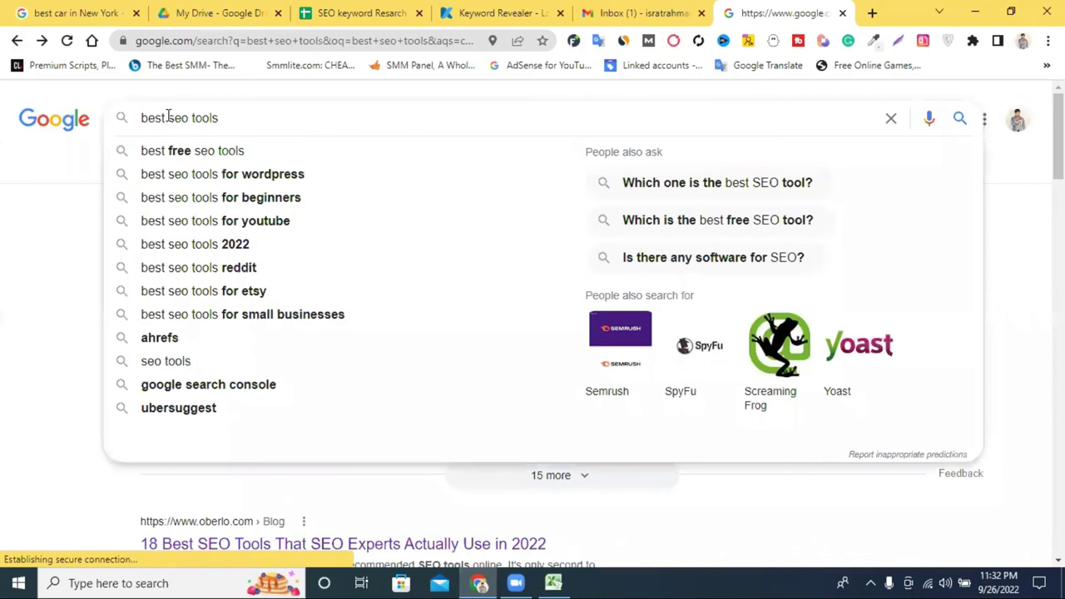
{"action": "type", "text": "keyword "}
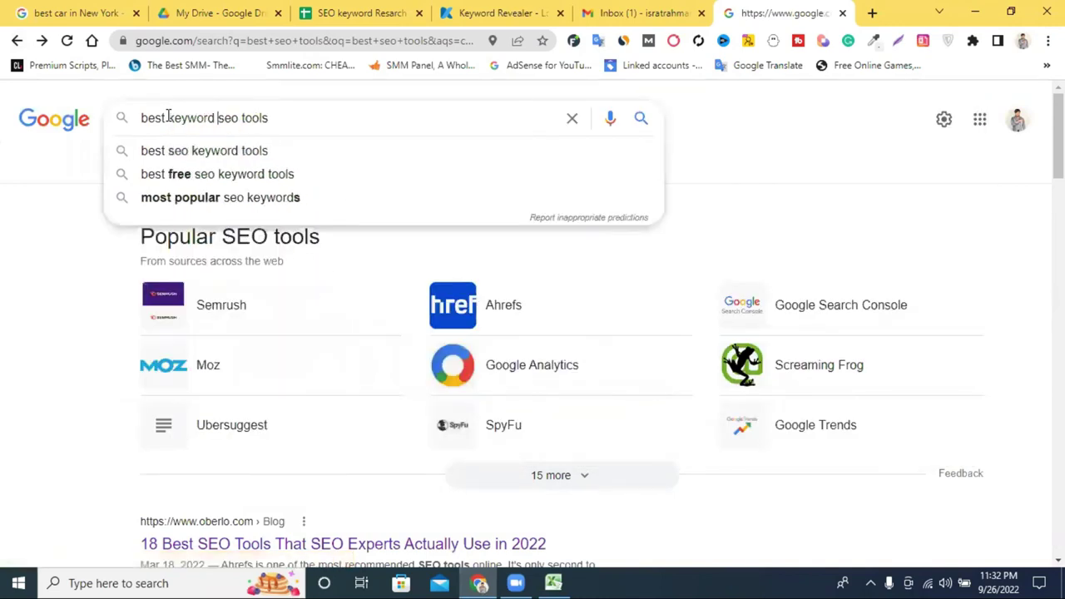
{"action": "type", "text": "re"}
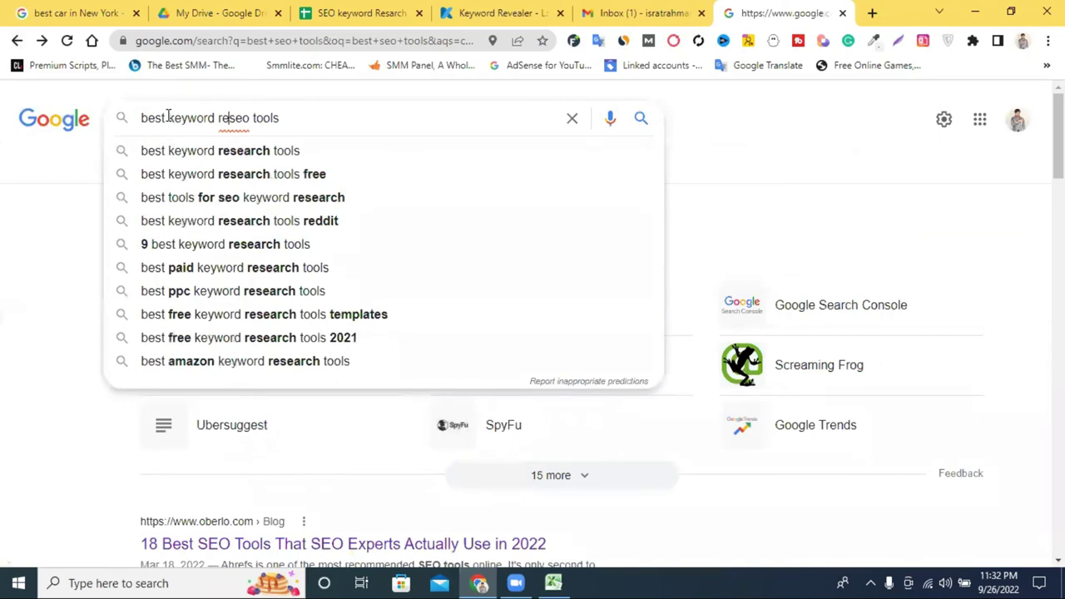
{"action": "left_click", "coordinate": [221, 155]}
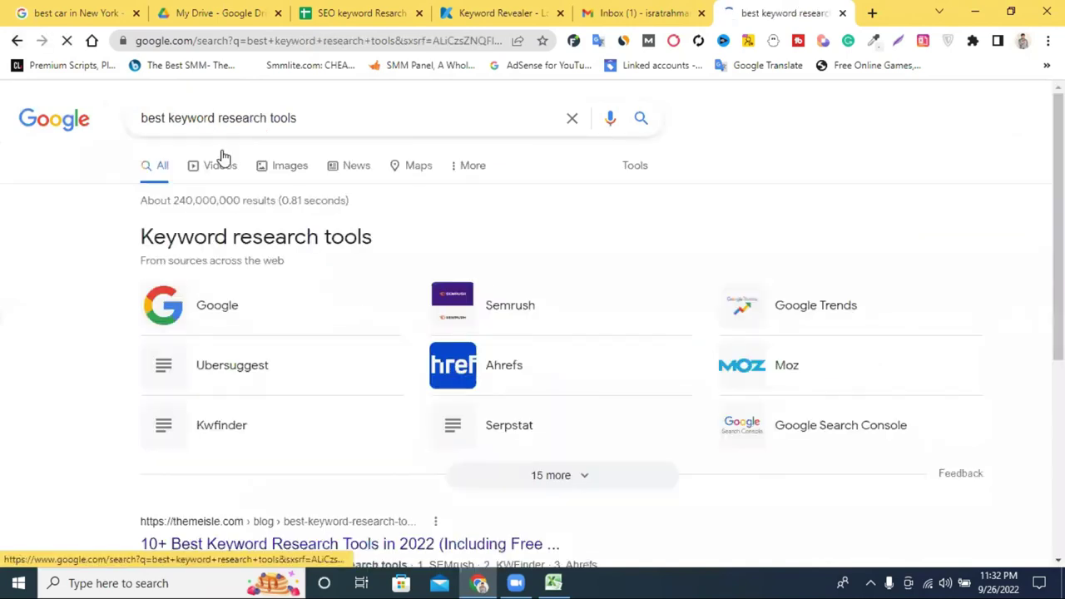
{"action": "scroll", "coordinate": [430, 162], "scroll_direction": "down", "scroll_amount": 4}
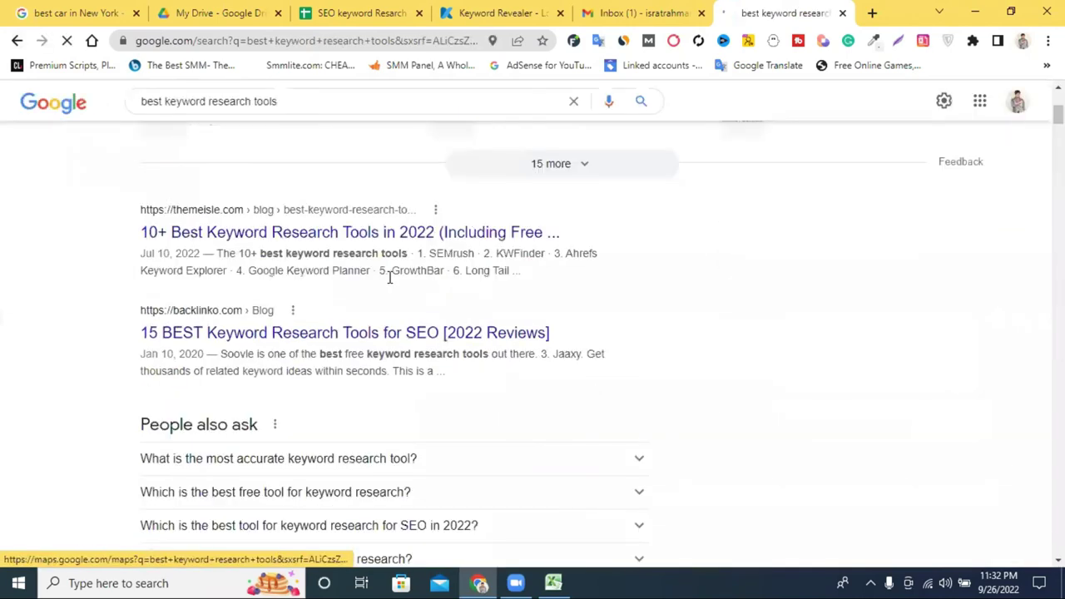
{"action": "right_click", "coordinate": [231, 240]}
{"action": "left_click", "coordinate": [266, 241]}
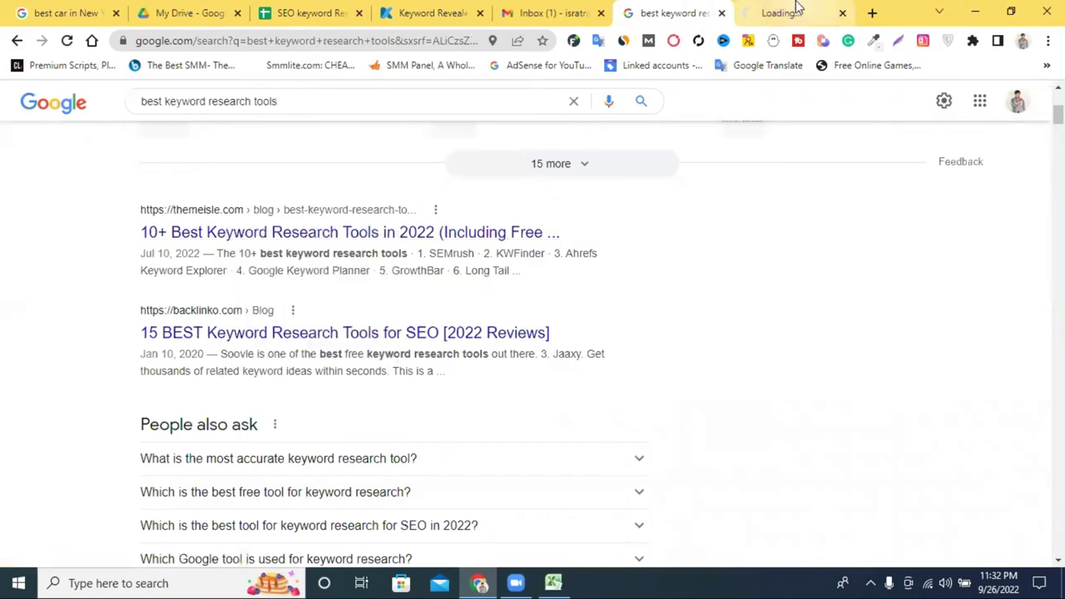
{"action": "left_click", "coordinate": [790, 13]}
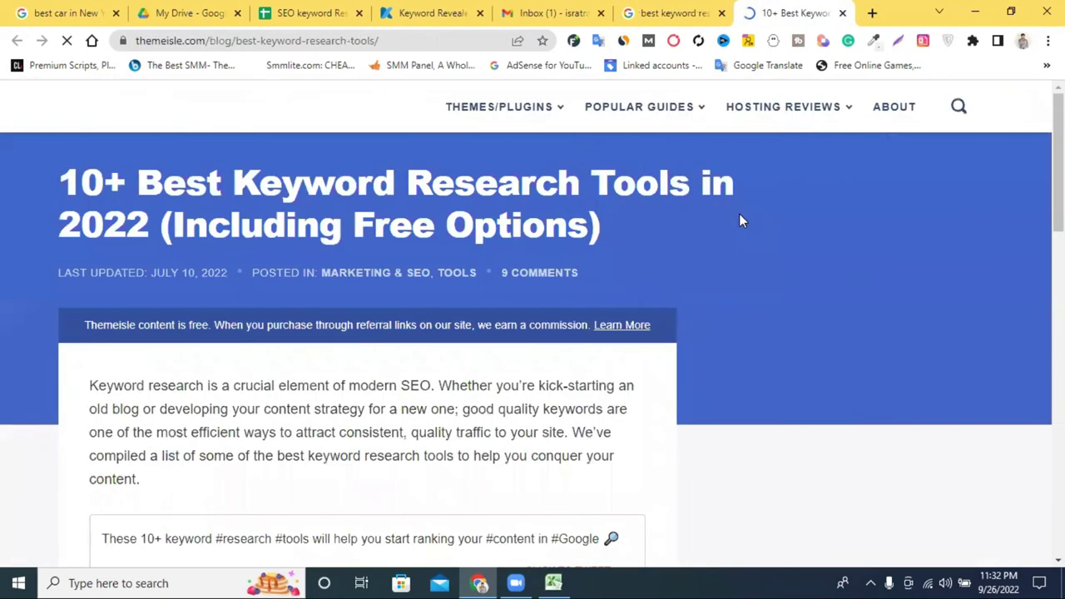
Skim the Themeisle '10+ Best Keyword Research Tools' article, comparing it with the Google results.
{"action": "scroll", "coordinate": [726, 200], "scroll_direction": "down", "scroll_amount": 12}
{"action": "scroll", "coordinate": [727, 200], "scroll_direction": "down", "scroll_amount": 8}
{"action": "scroll", "coordinate": [726, 200], "scroll_direction": "up", "scroll_amount": 4}
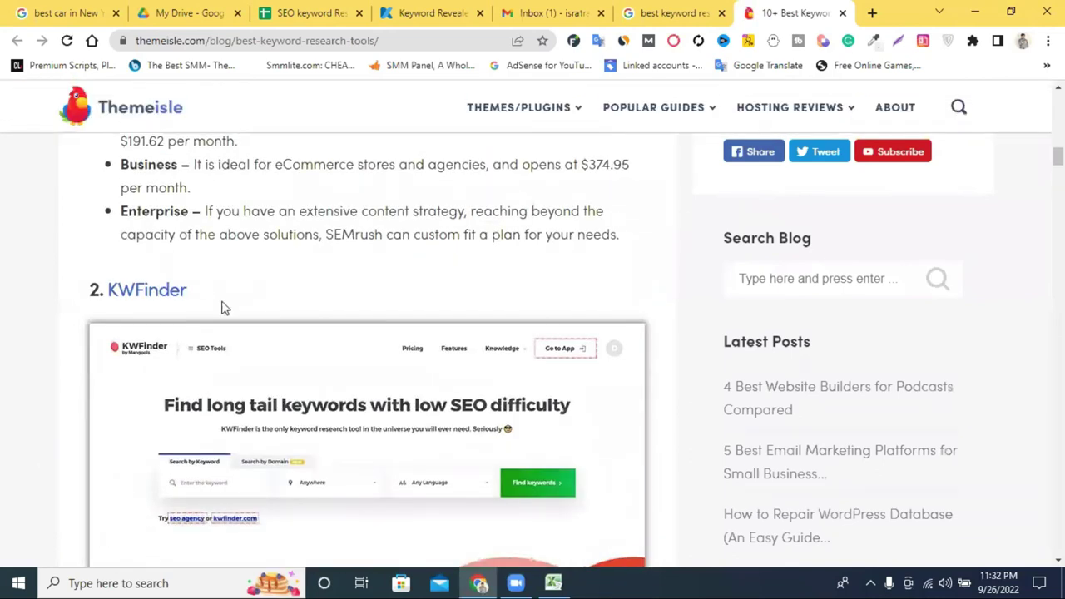
{"action": "scroll", "coordinate": [333, 293], "scroll_direction": "down", "scroll_amount": 8}
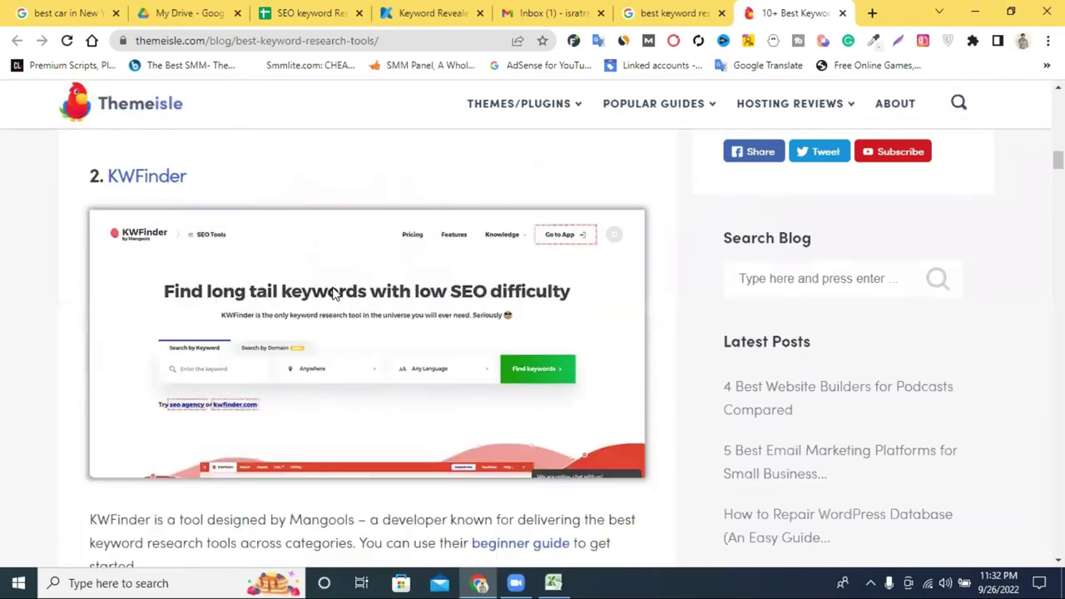
{"action": "scroll", "coordinate": [337, 288], "scroll_direction": "down", "scroll_amount": 5}
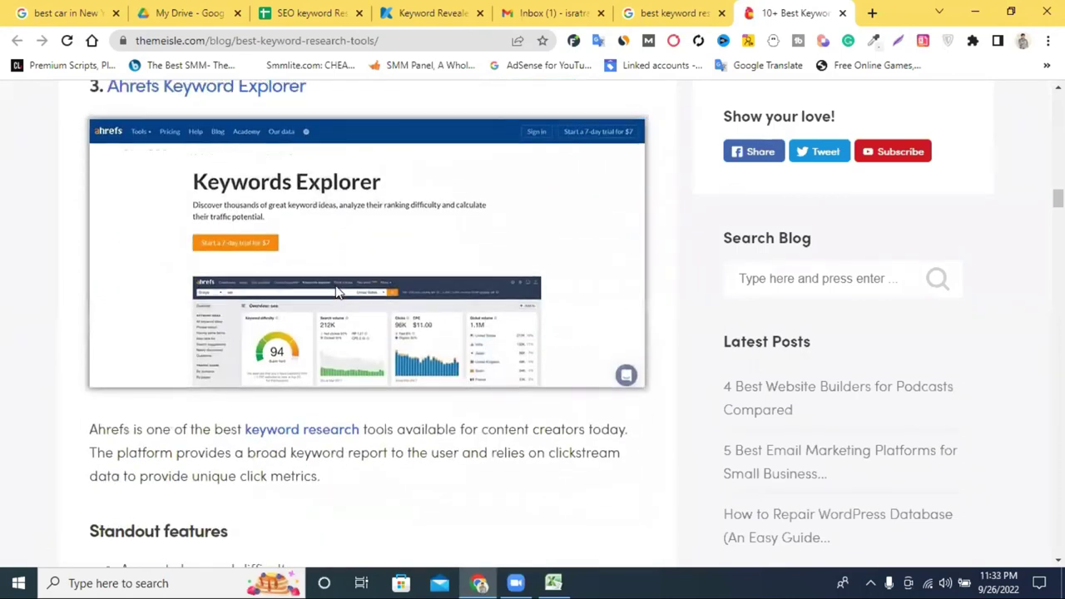
{"action": "scroll", "coordinate": [337, 287], "scroll_direction": "up", "scroll_amount": 3}
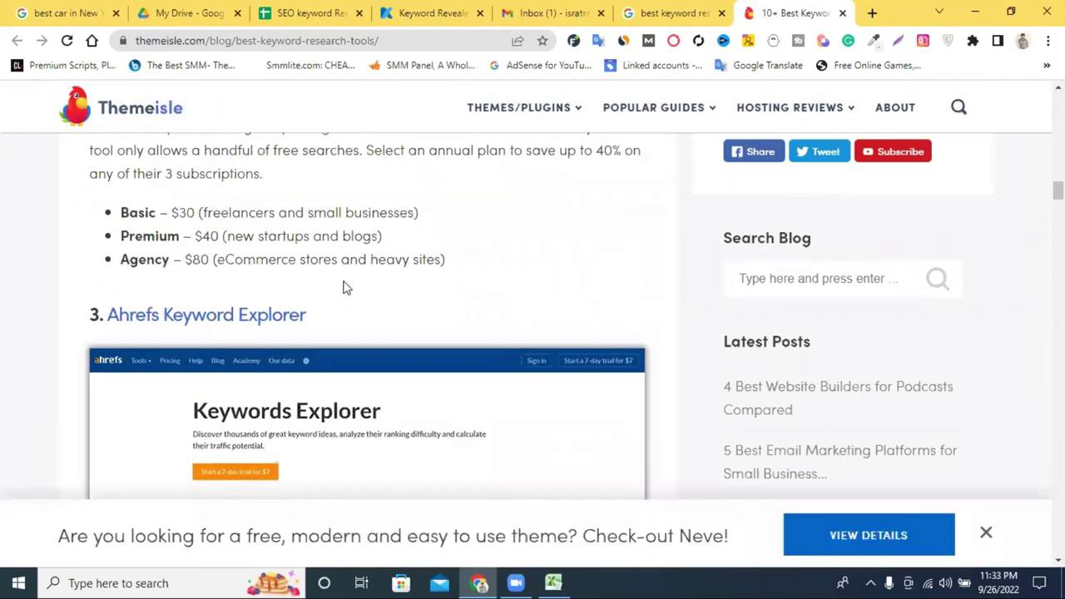
{"action": "scroll", "coordinate": [346, 287], "scroll_direction": "down", "scroll_amount": 8}
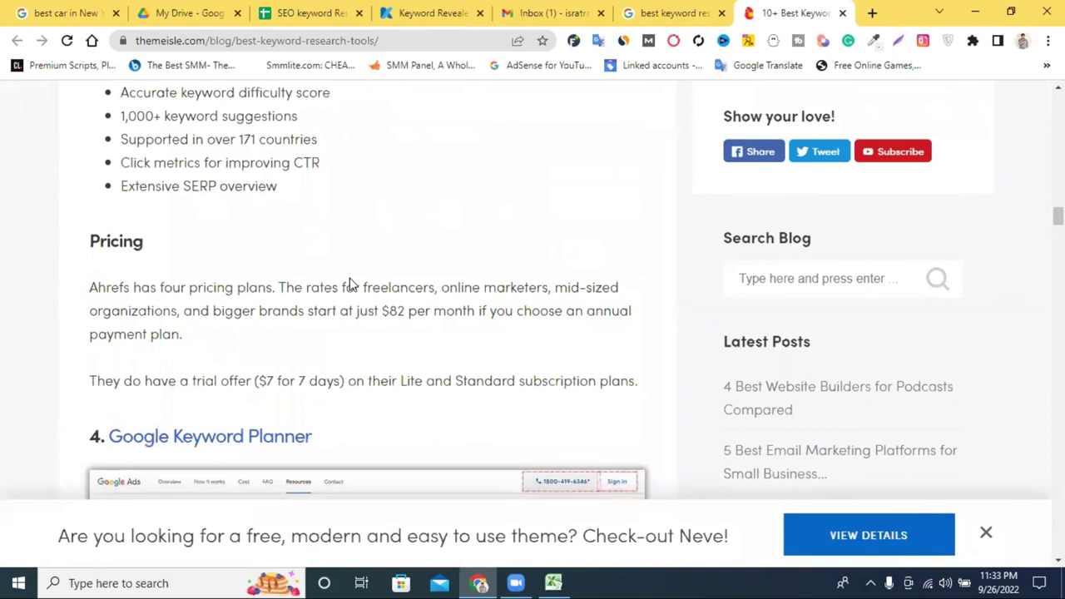
{"action": "scroll", "coordinate": [350, 284], "scroll_direction": "down", "scroll_amount": 3}
{"action": "scroll", "coordinate": [350, 284], "scroll_direction": "up", "scroll_amount": 1}
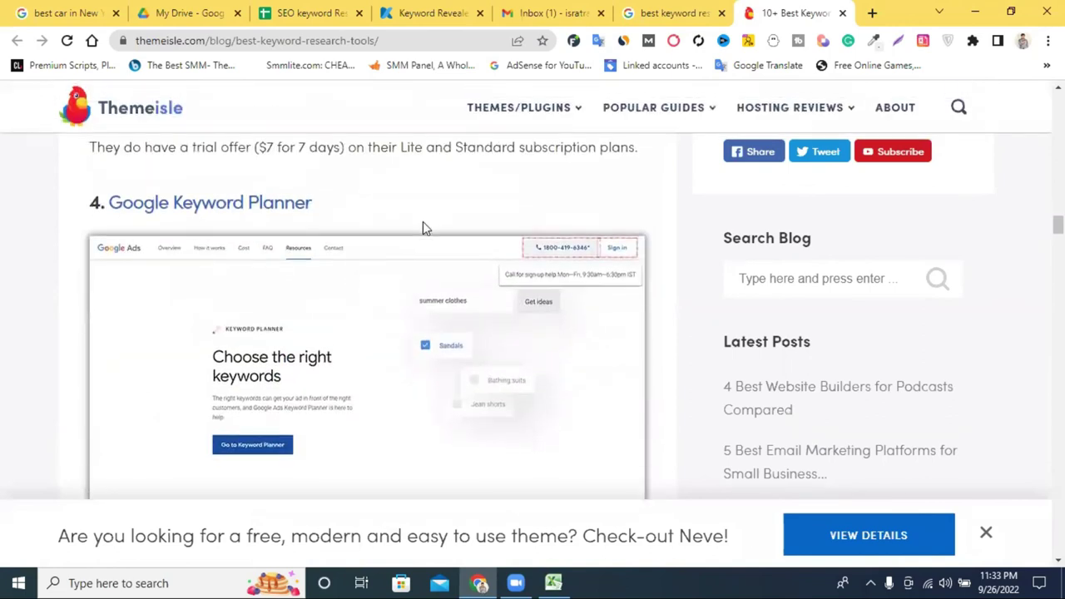
{"action": "scroll", "coordinate": [423, 226], "scroll_direction": "down", "scroll_amount": 7}
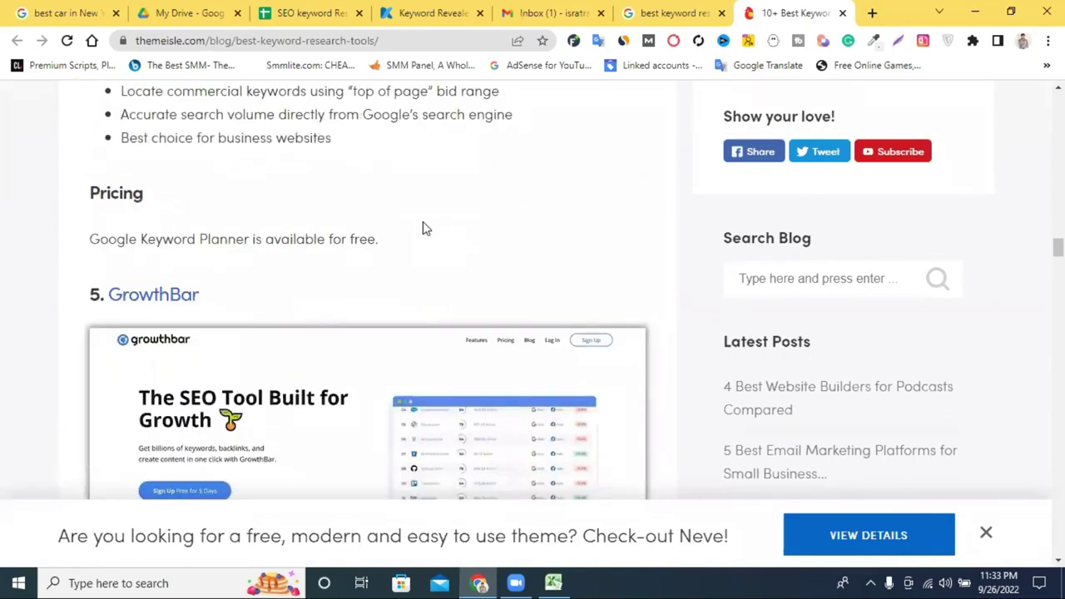
{"action": "scroll", "coordinate": [423, 228], "scroll_direction": "down", "scroll_amount": 4}
{"action": "scroll", "coordinate": [416, 208], "scroll_direction": "down", "scroll_amount": 5}
{"action": "scroll", "coordinate": [266, 250], "scroll_direction": "down", "scroll_amount": 11}
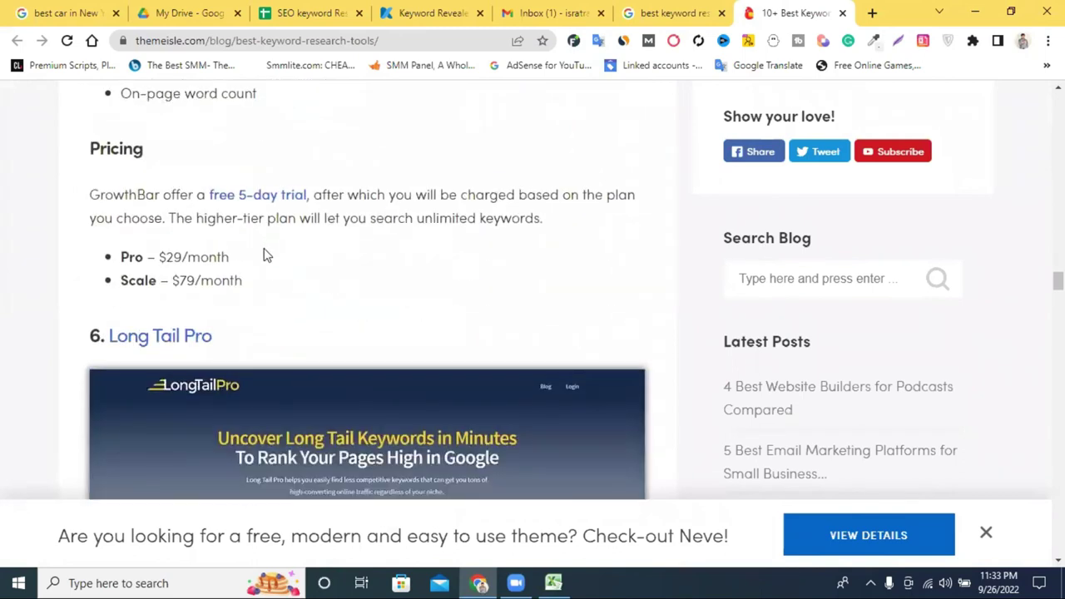
{"action": "scroll", "coordinate": [310, 217], "scroll_direction": "down", "scroll_amount": 12}
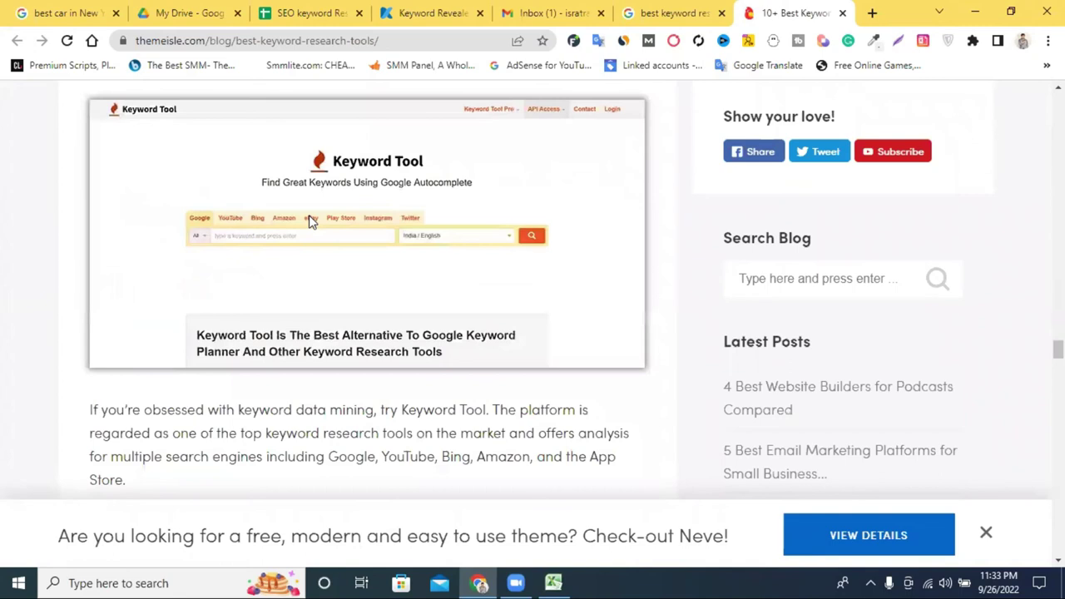
{"action": "scroll", "coordinate": [309, 220], "scroll_direction": "up", "scroll_amount": 5}
{"action": "left_click", "coordinate": [673, 10]}
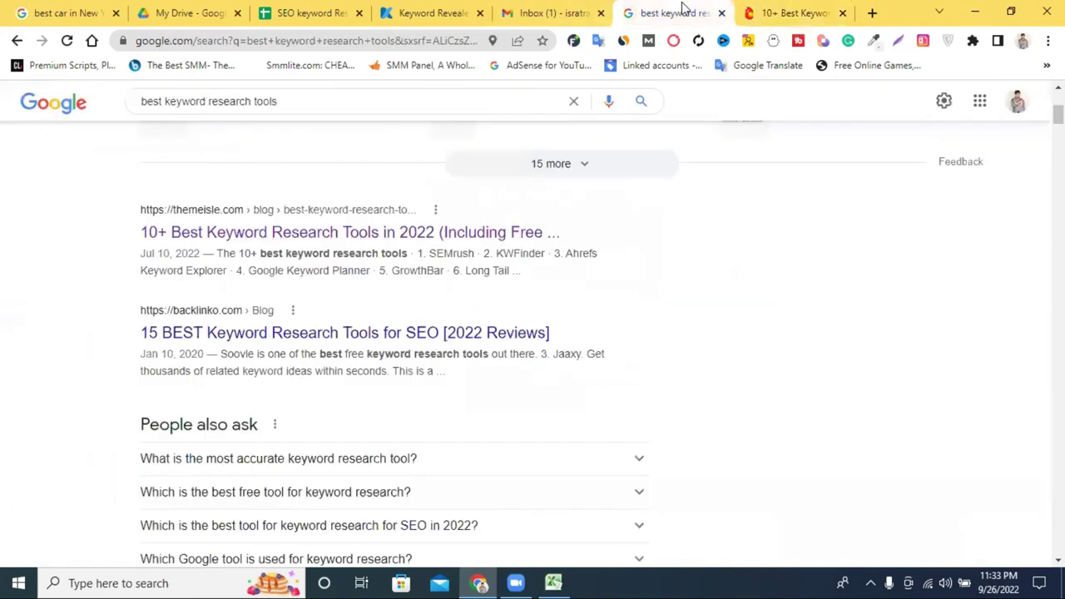
{"action": "left_click", "coordinate": [742, 10]}
{"action": "left_click", "coordinate": [670, 12]}
{"action": "scroll", "coordinate": [715, 175], "scroll_direction": "up", "scroll_amount": 4}
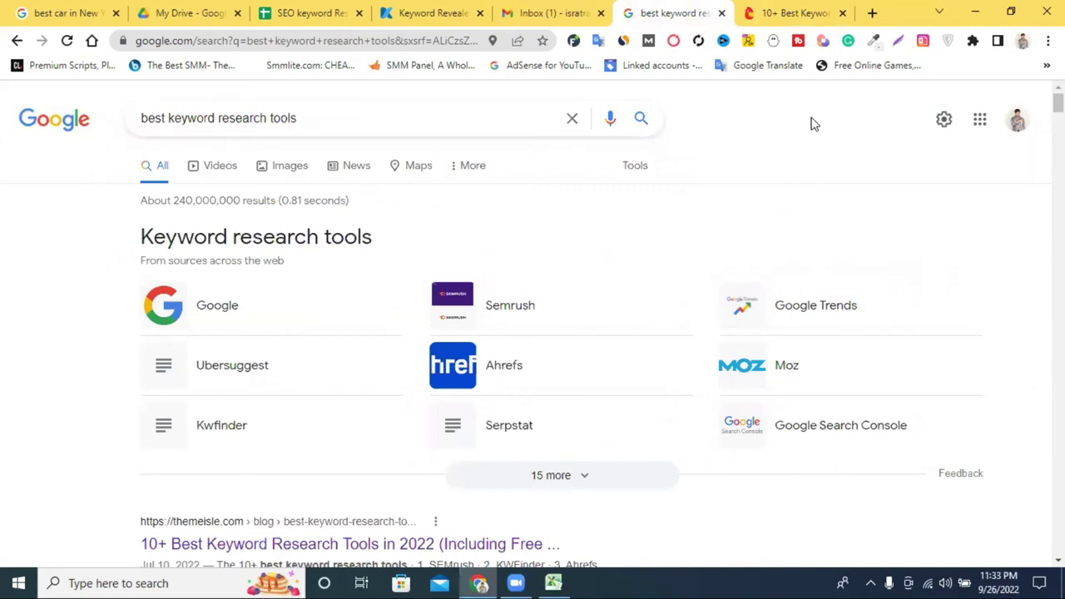
{"action": "left_click", "coordinate": [765, 10]}
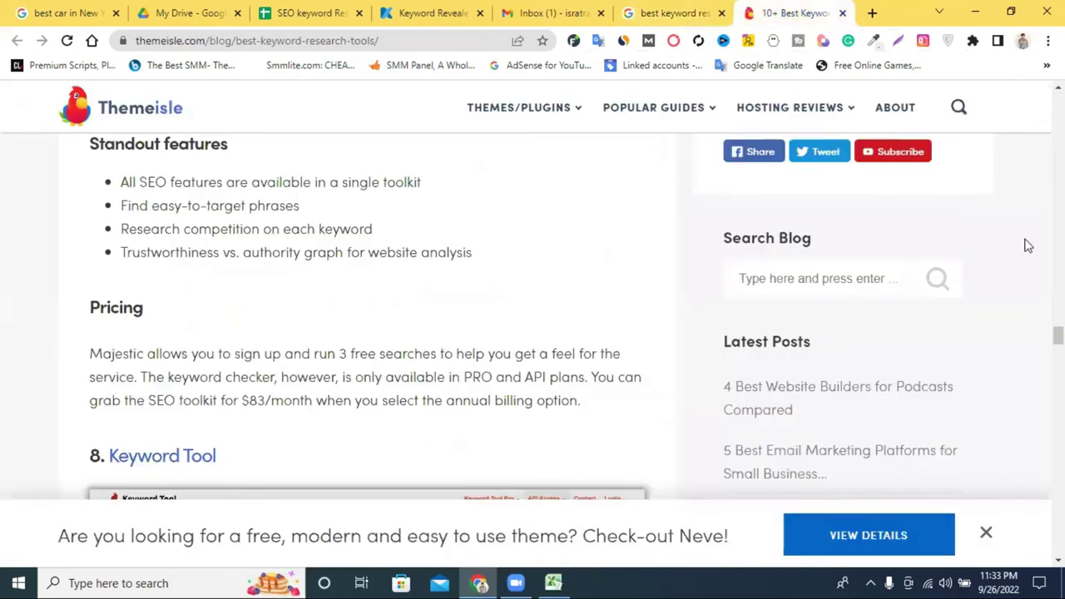
Close the Themeisle article and bring up the Excel Keyword Stats workbook.
{"action": "left_click", "coordinate": [844, 13]}
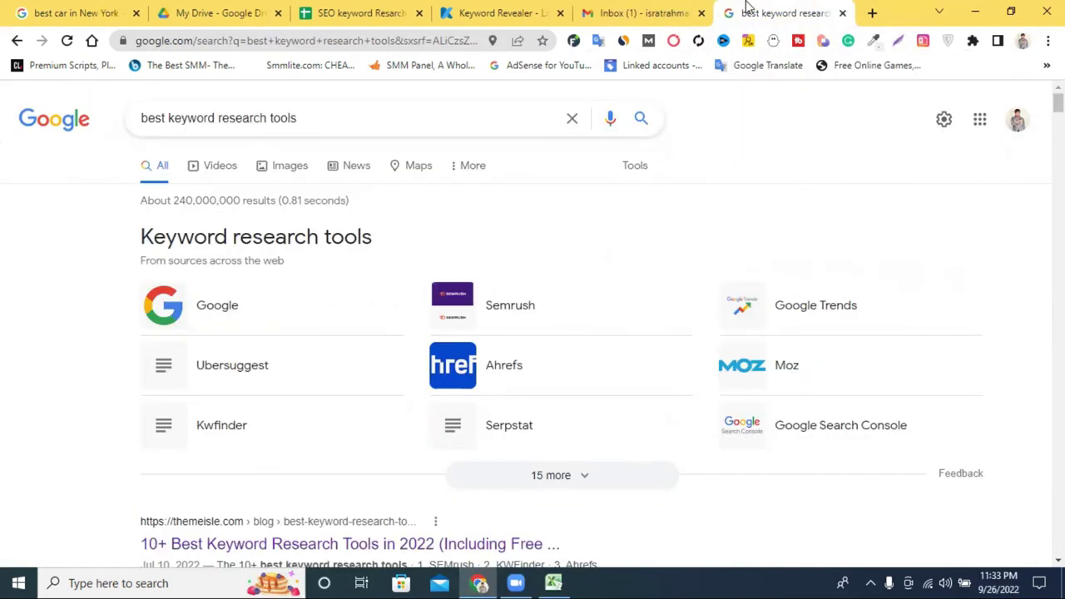
{"action": "left_click", "coordinate": [656, 8]}
{"action": "left_click", "coordinate": [737, 8]}
{"action": "left_click", "coordinate": [672, 7]}
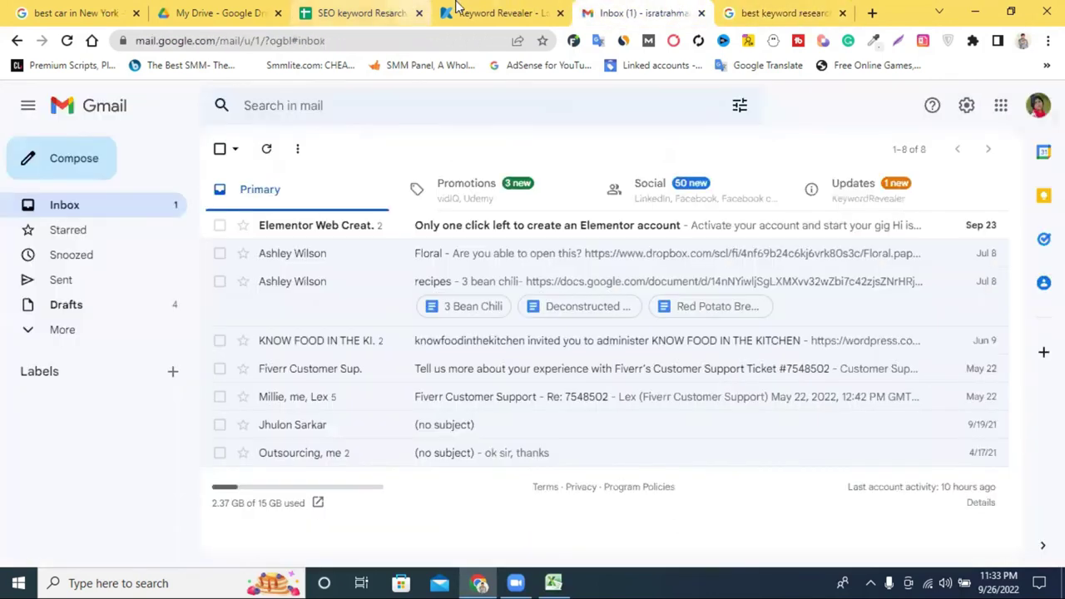
{"action": "left_click", "coordinate": [460, 8]}
{"action": "left_click", "coordinate": [371, 8]}
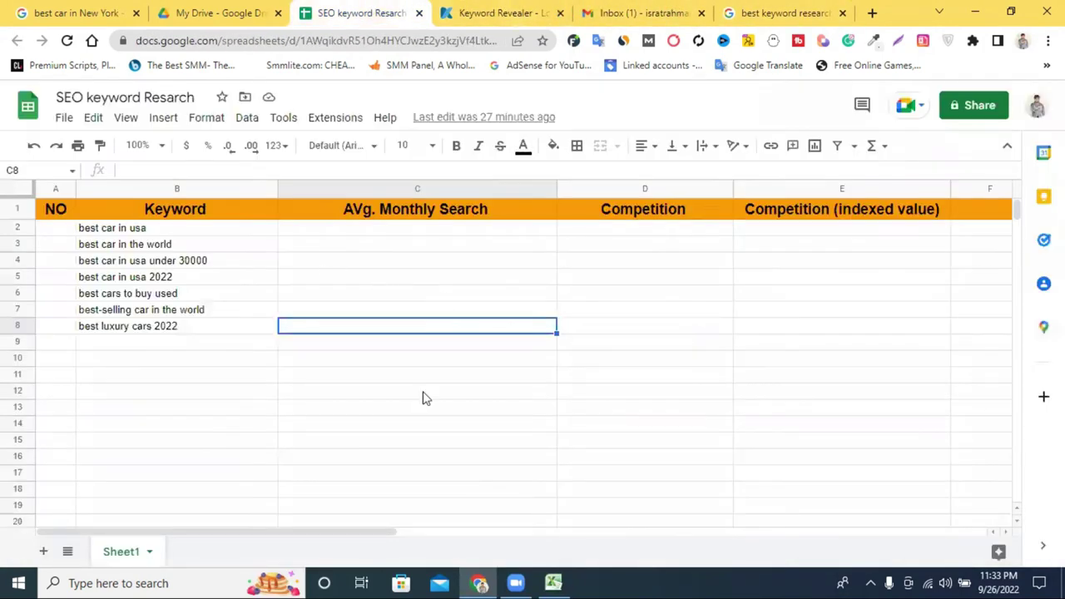
{"action": "left_click", "coordinate": [553, 582]}
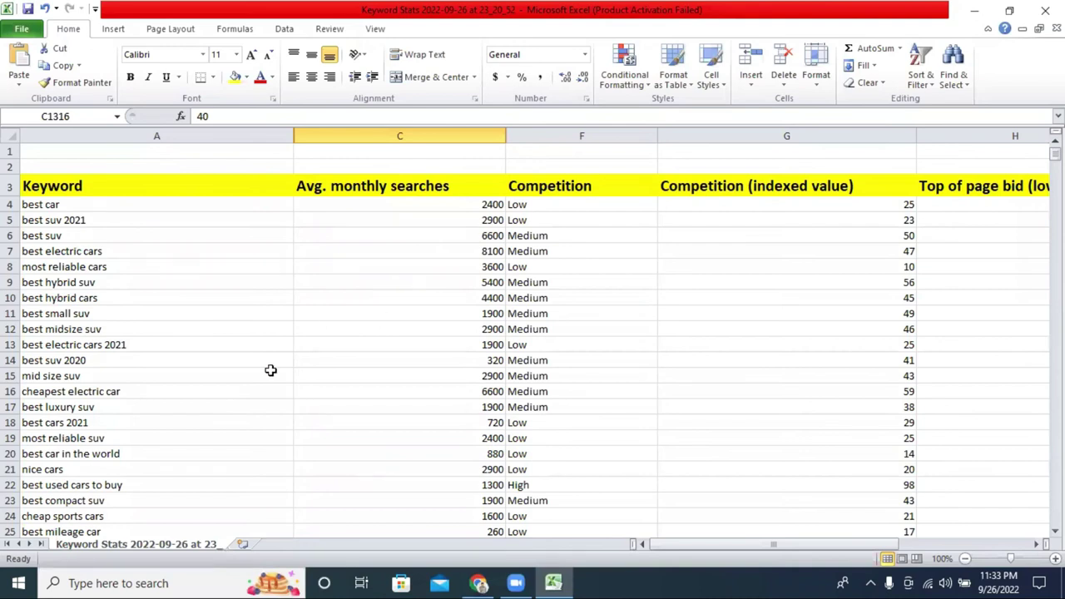
Inspect the keywords 'most reliable suv' in A19 and 'best car in the world' in A20, then return to the browser.
{"action": "double_click", "coordinate": [218, 437]}
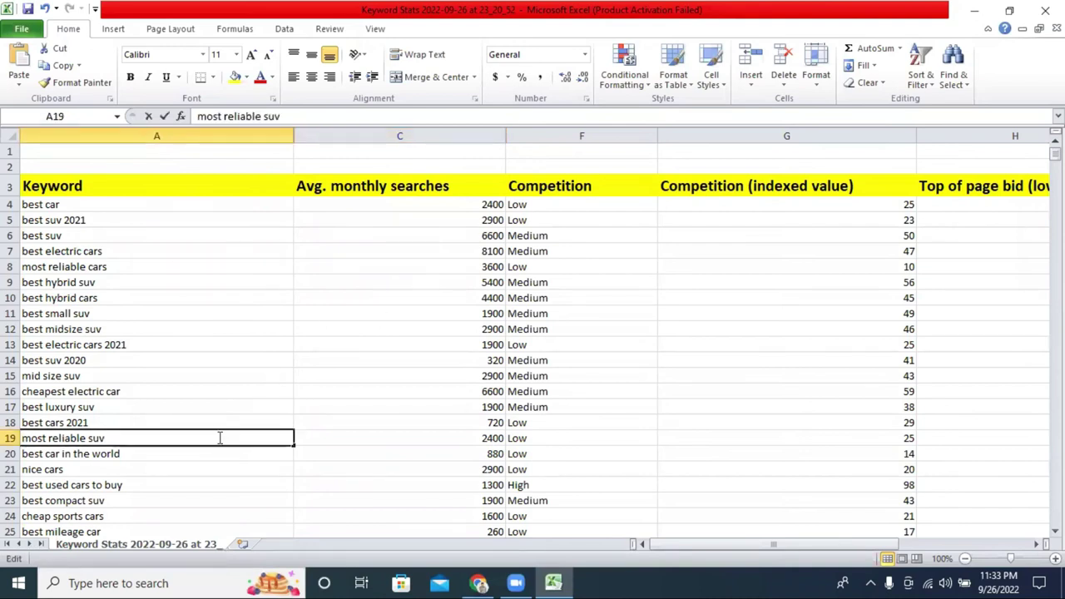
{"action": "double_click", "coordinate": [221, 452]}
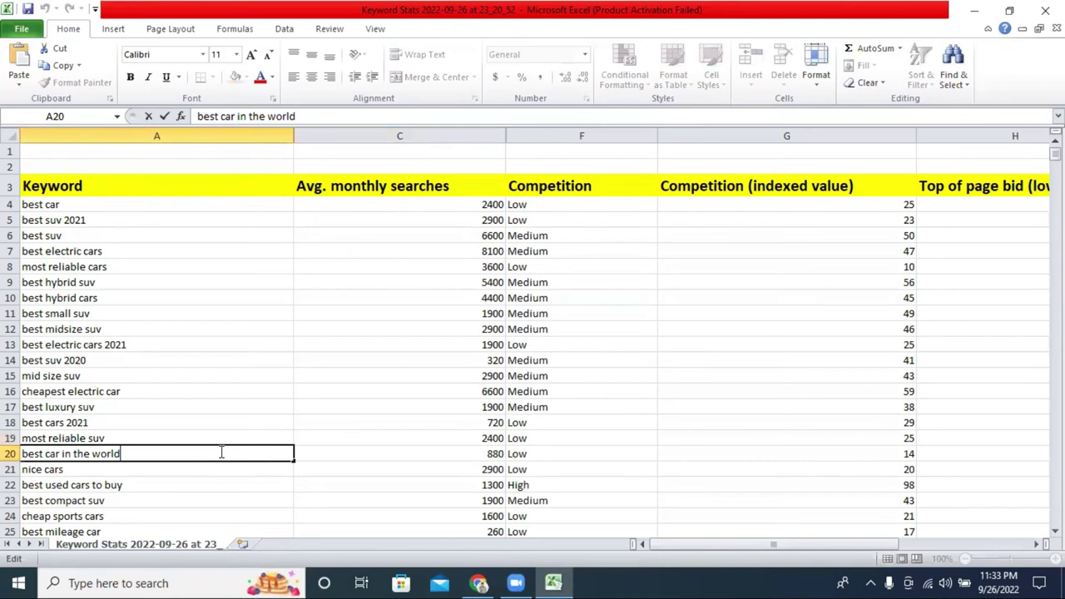
{"action": "scroll", "coordinate": [121, 245], "scroll_direction": "down", "scroll_amount": 4}
{"action": "scroll", "coordinate": [115, 236], "scroll_direction": "up", "scroll_amount": 4}
{"action": "left_click", "coordinate": [481, 582]}
Copy the keyword 'best car in usa' from cell B2 and switch to the Gmail inbox.
{"action": "left_click", "coordinate": [151, 227]}
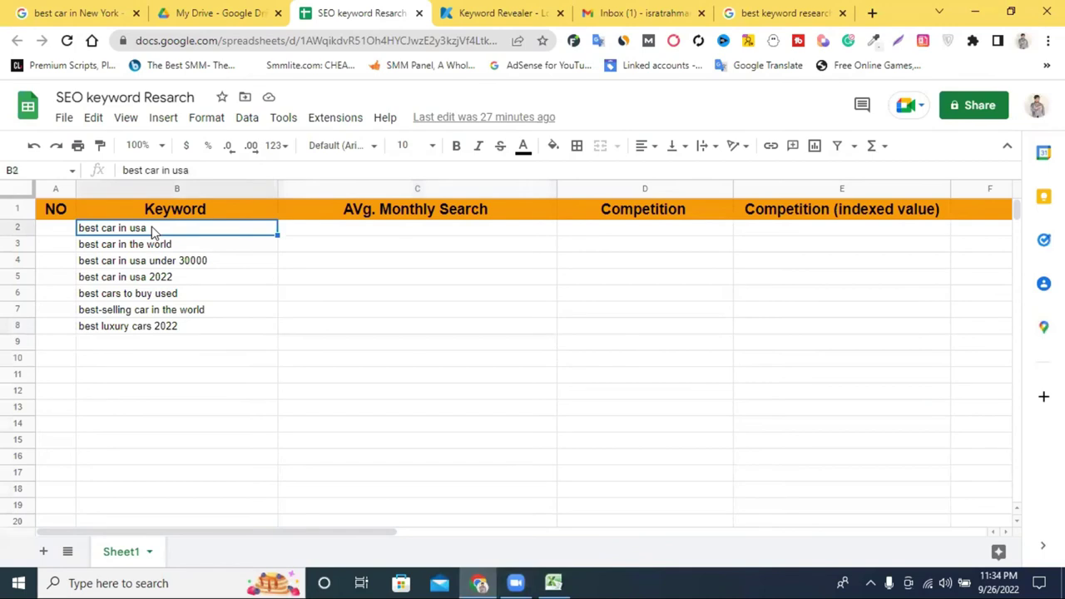
{"action": "double_click", "coordinate": [151, 227]}
{"action": "right_click", "coordinate": [152, 227]}
{"action": "left_click", "coordinate": [235, 284]}
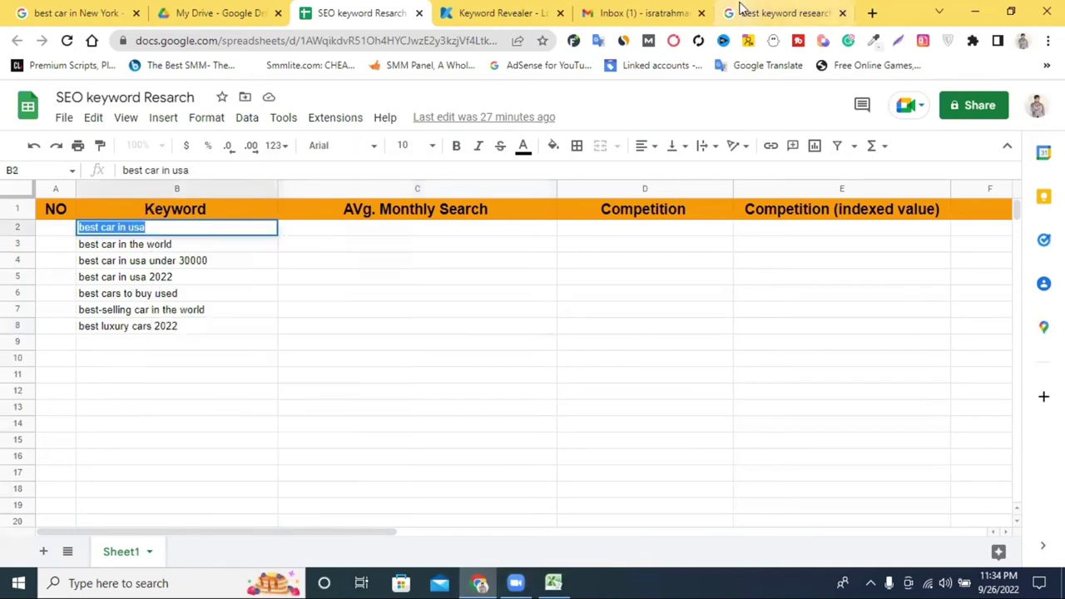
{"action": "left_click", "coordinate": [778, 12]}
{"action": "left_click", "coordinate": [874, 13]}
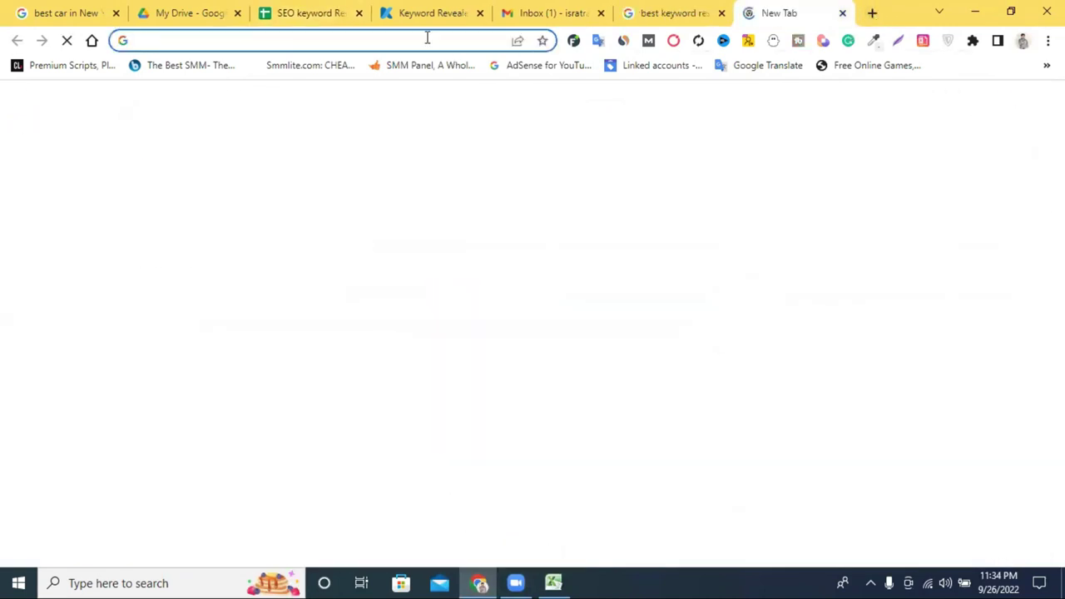
{"action": "left_click", "coordinate": [428, 10]}
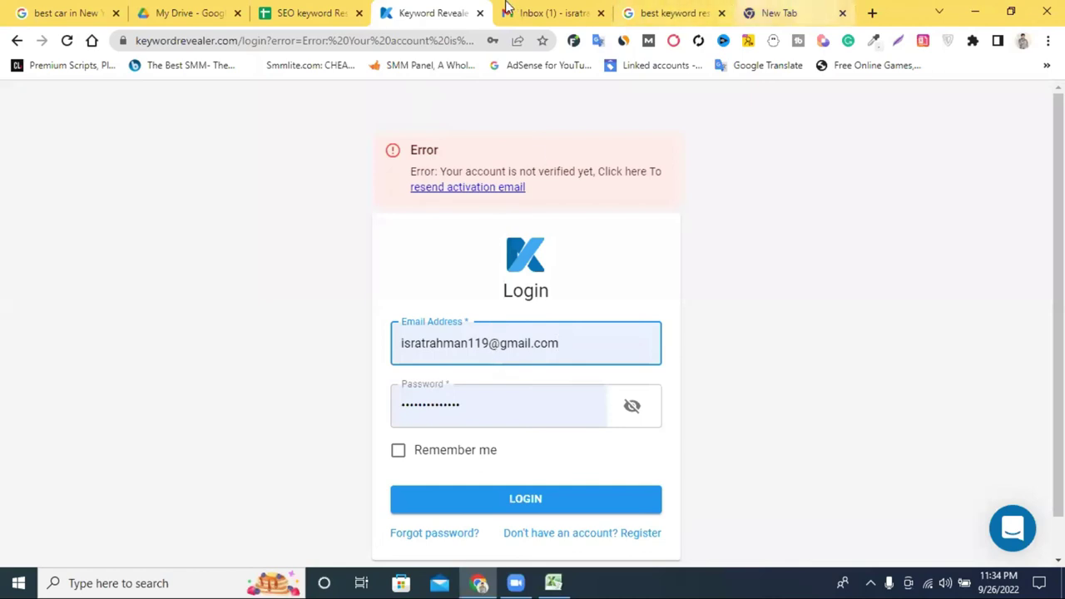
{"action": "left_click", "coordinate": [512, 12]}
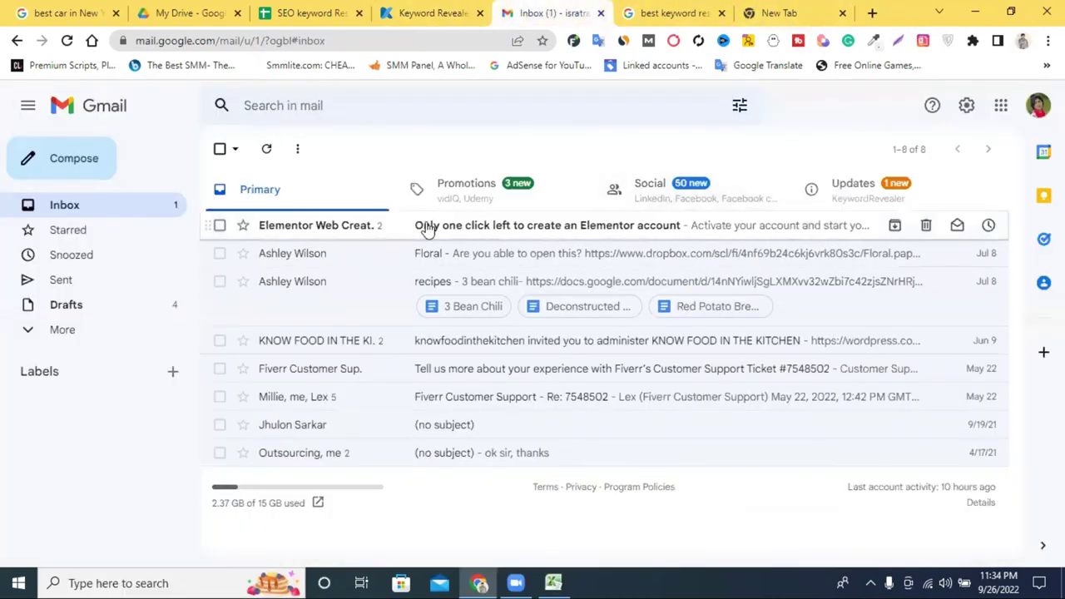
Check the Elementor email and its sign-up page, then return to the inbox list.
{"action": "left_click", "coordinate": [426, 226]}
{"action": "scroll", "coordinate": [524, 347], "scroll_direction": "down", "scroll_amount": 4}
{"action": "left_click", "coordinate": [586, 314]}
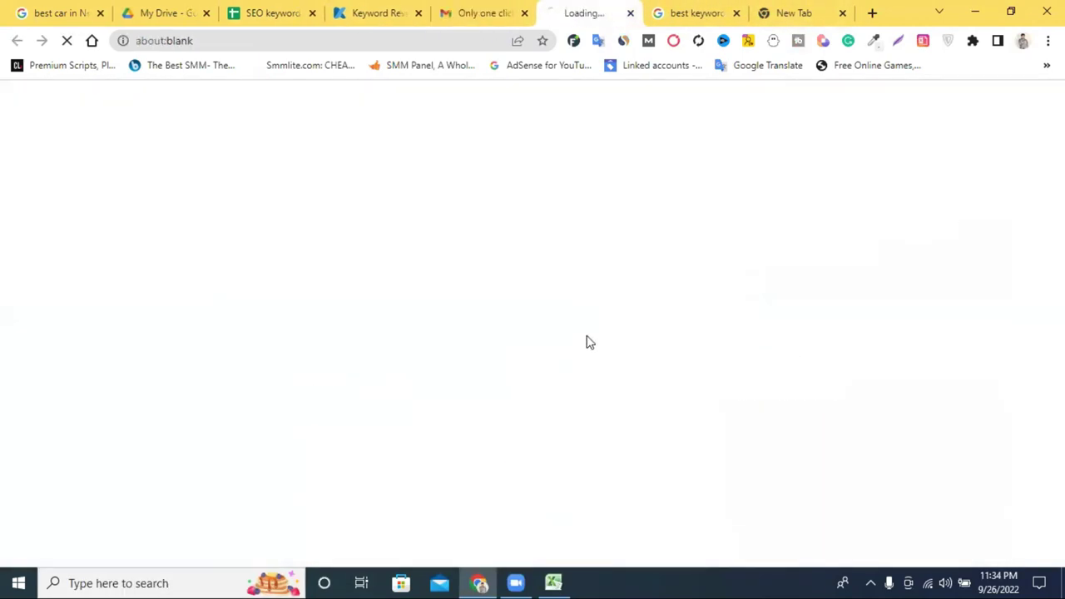
{"action": "left_click", "coordinate": [488, 14]}
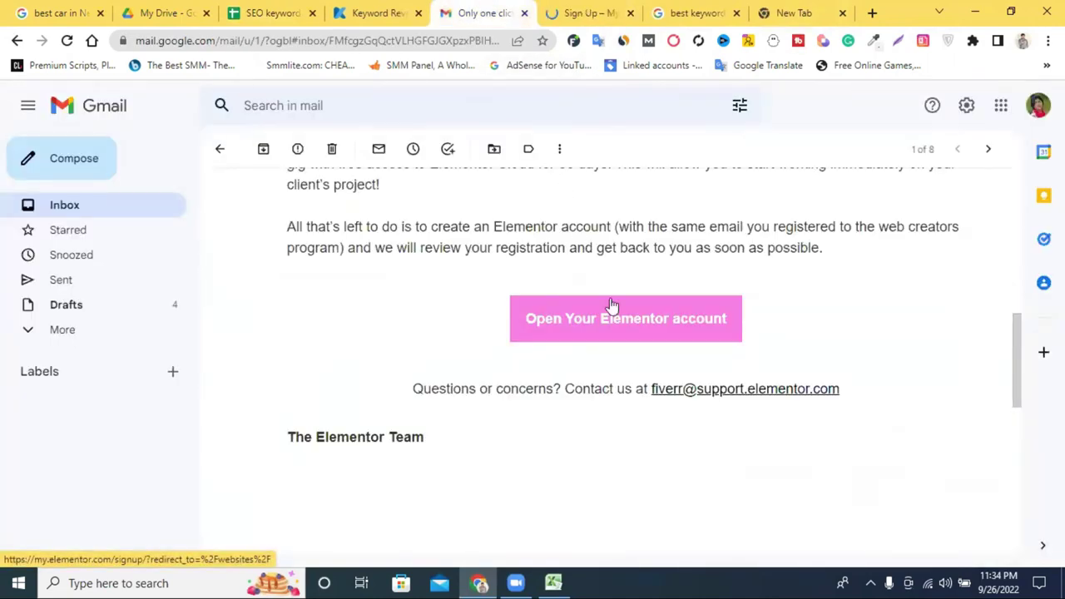
{"action": "left_click", "coordinate": [620, 12]}
{"action": "left_click", "coordinate": [630, 13]}
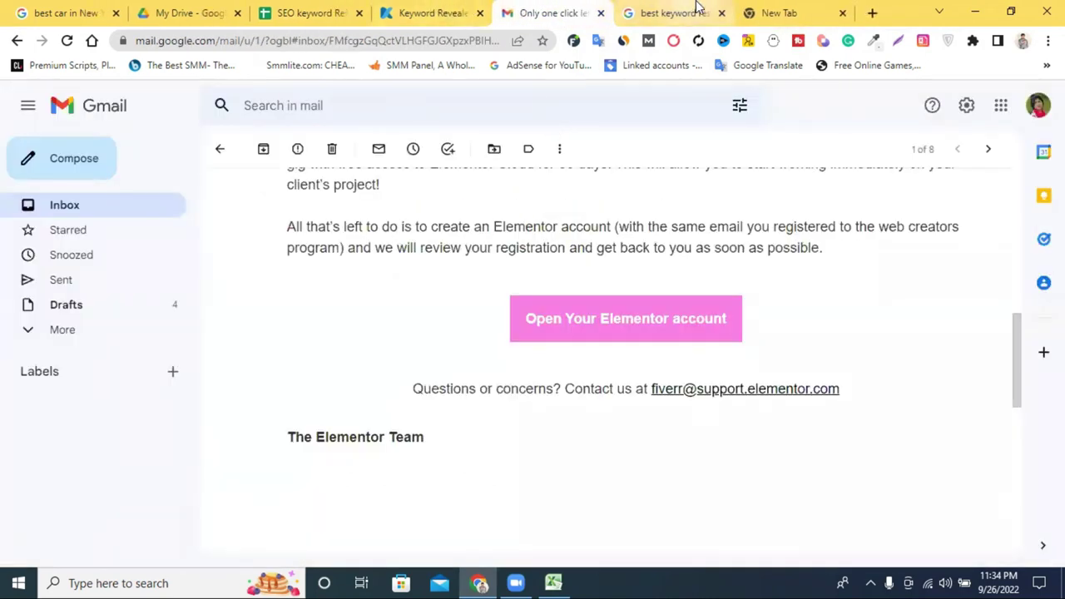
{"action": "left_click", "coordinate": [220, 148]}
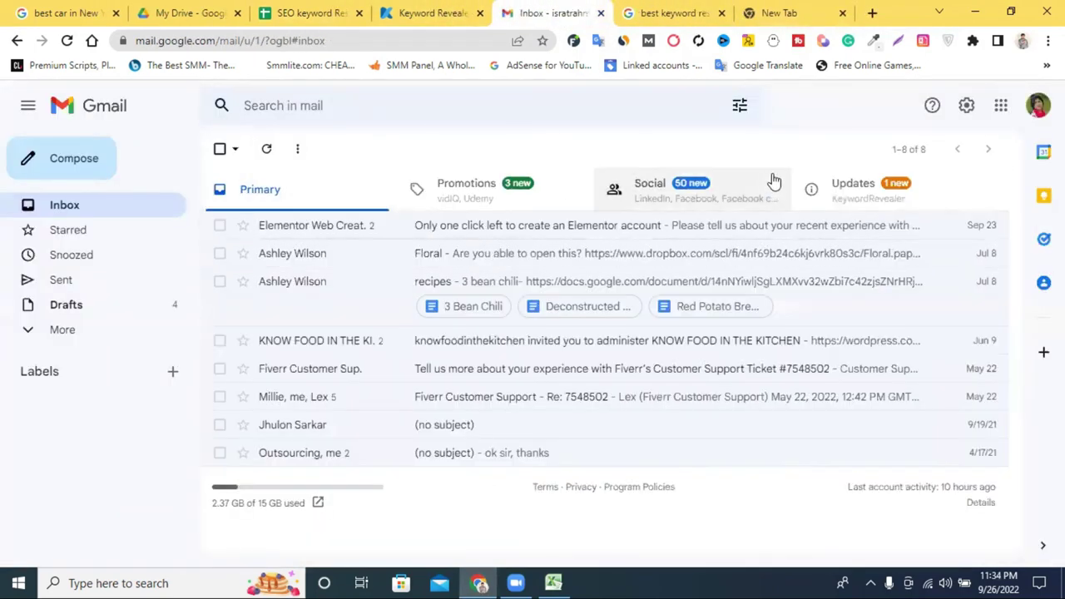
Open the Keyword Revealer confirmation email under Updates and follow its activation link.
{"action": "left_click", "coordinate": [836, 190]}
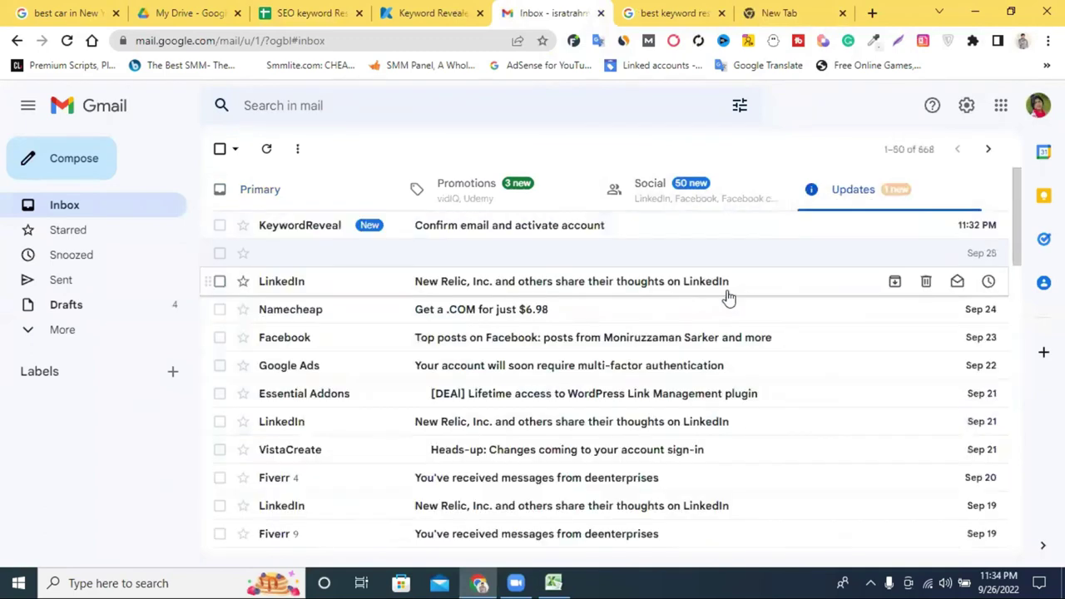
{"action": "left_click", "coordinate": [493, 230]}
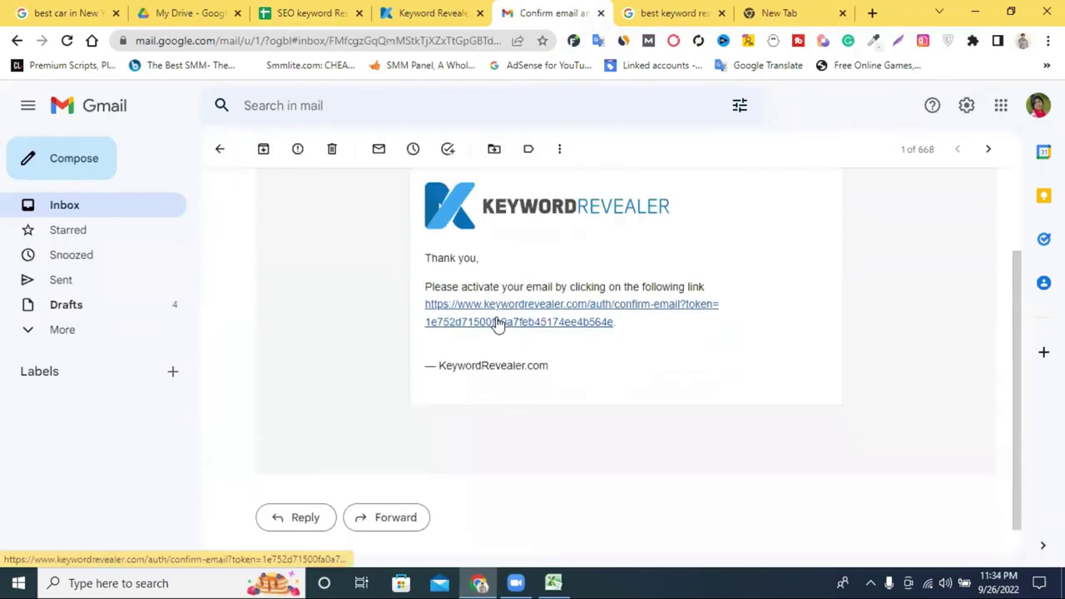
{"action": "left_click", "coordinate": [497, 322]}
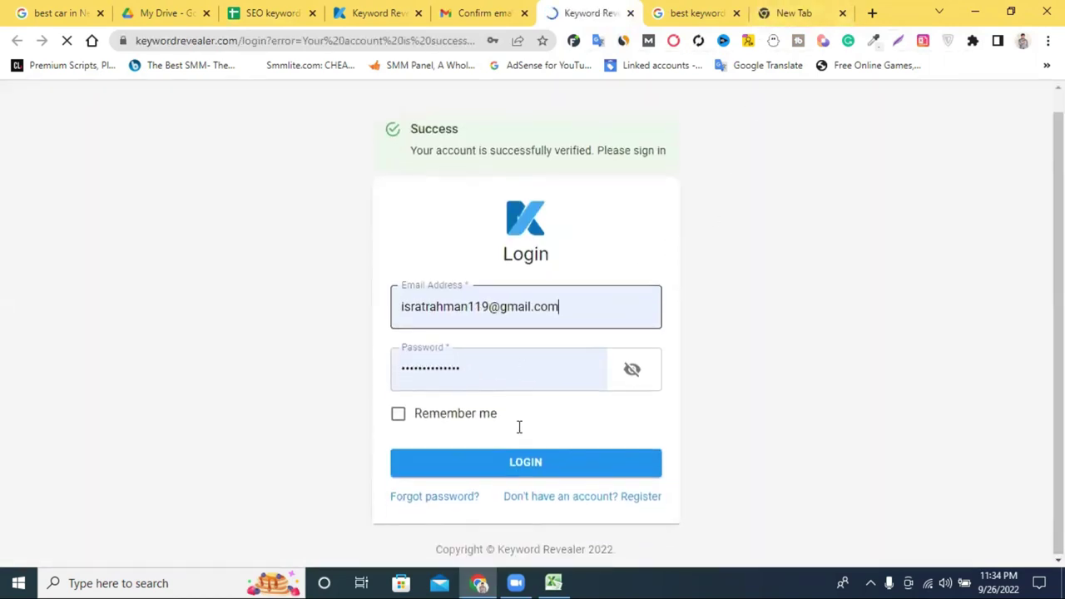
Log in to Keyword Revealer and search keyword ideas for the pasted 'best car in usa'.
{"action": "left_click", "coordinate": [517, 459]}
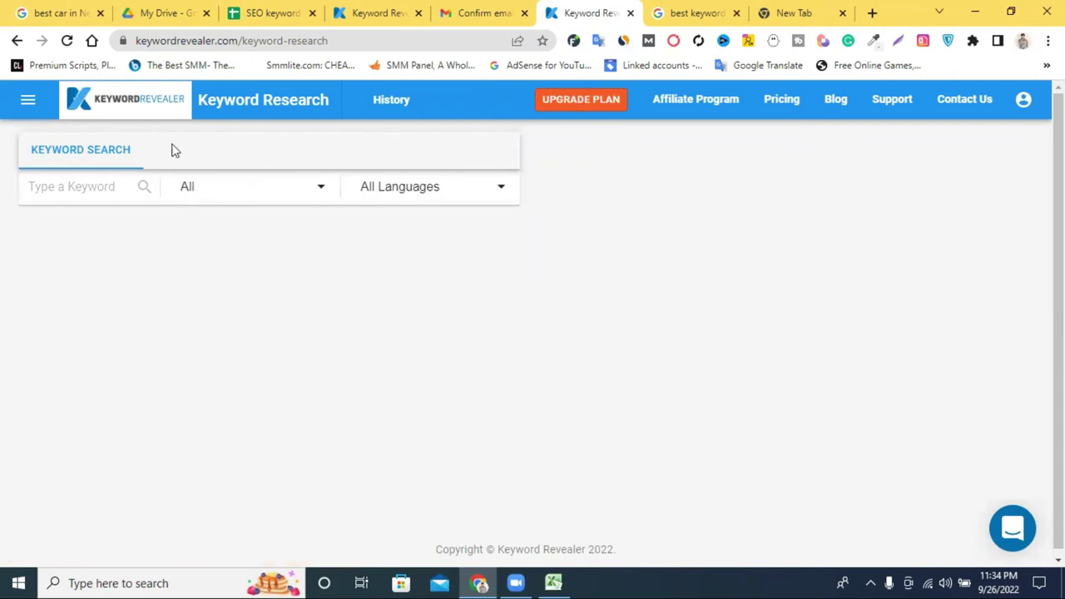
{"action": "right_click", "coordinate": [98, 186]}
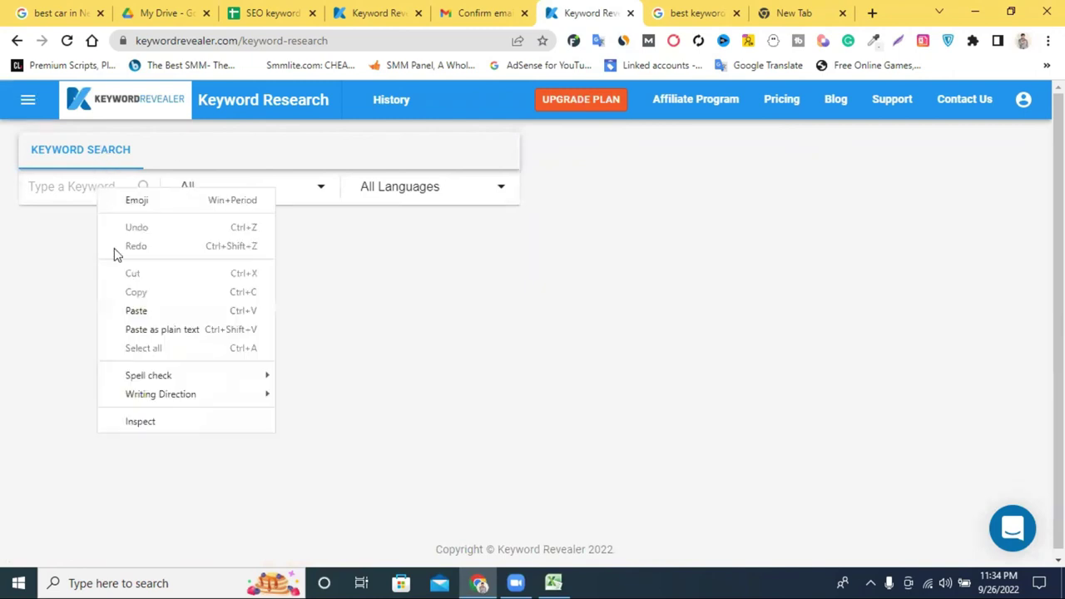
{"action": "left_click", "coordinate": [146, 308]}
{"action": "left_click", "coordinate": [145, 189]}
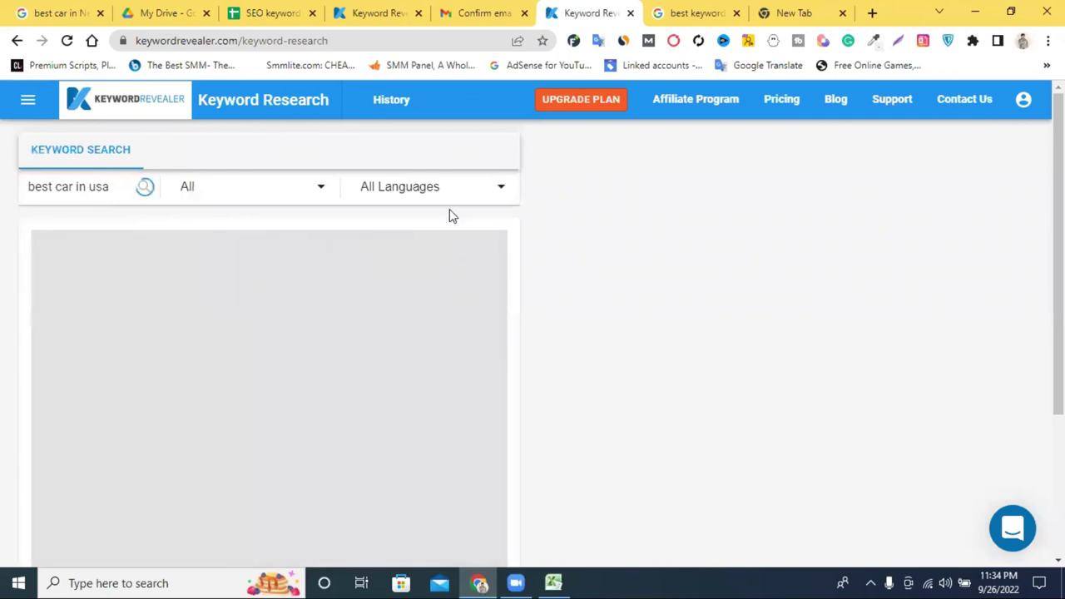
Review the Keyword Ideas table showing 1,600 volume and $0.59 CPC for 'best car in usa'.
{"action": "left_click", "coordinate": [432, 190]}
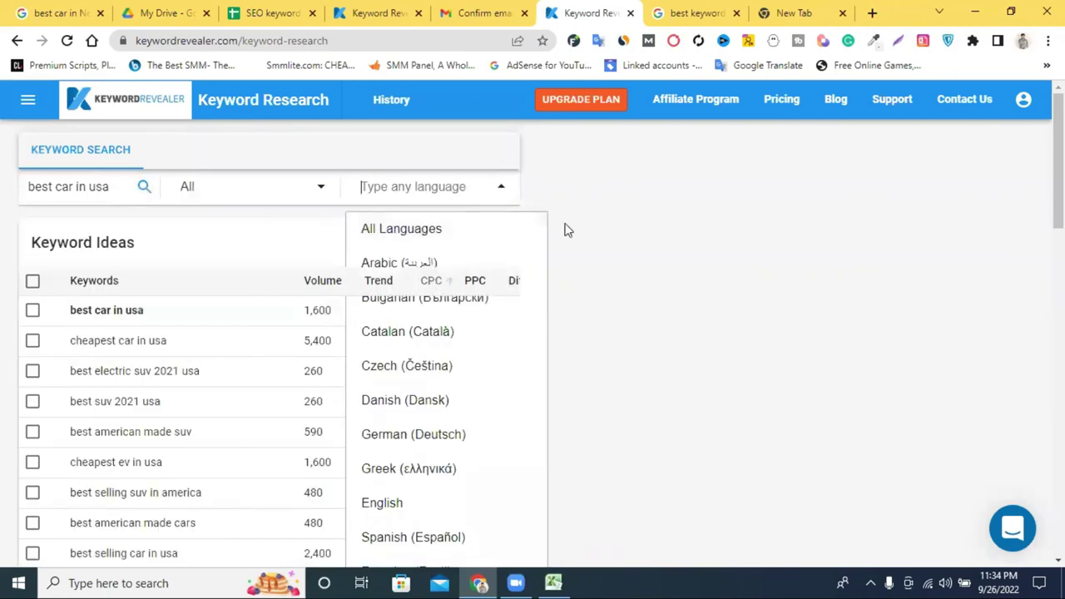
{"action": "left_click", "coordinate": [689, 242]}
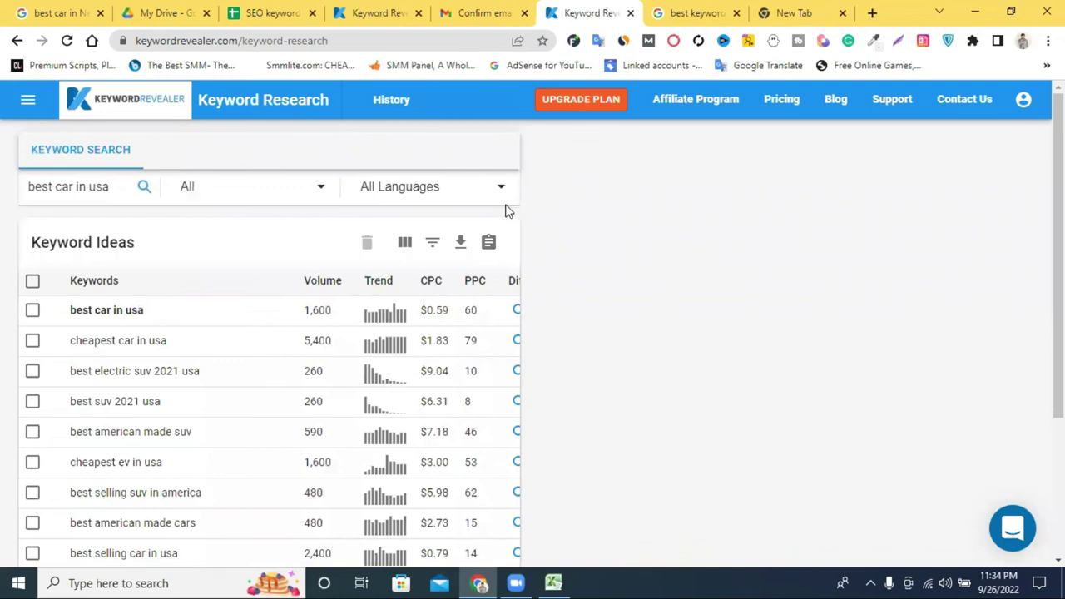
{"action": "scroll", "coordinate": [280, 167], "scroll_direction": "down", "scroll_amount": 3}
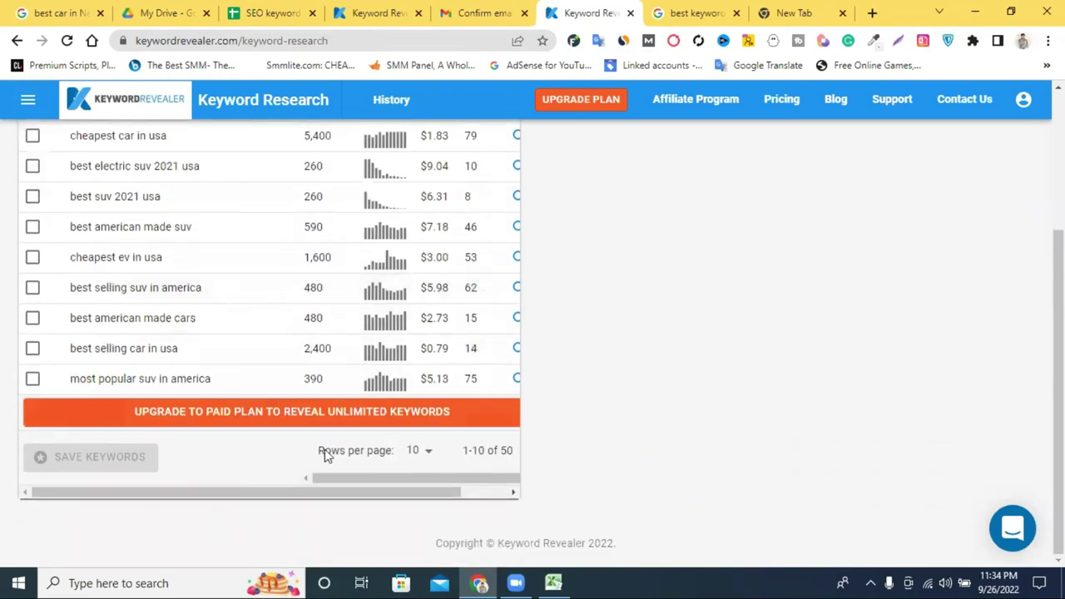
{"action": "scroll", "coordinate": [244, 493], "scroll_direction": "right", "scroll_amount": 2}
{"action": "scroll", "coordinate": [244, 492], "scroll_direction": "left", "scroll_amount": 1}
{"action": "mouse_move", "coordinate": [243, 492]}
{"action": "left_mouse_down"}
{"action": "mouse_move", "coordinate": [230, 497]}
{"action": "mouse_move", "coordinate": [281, 498]}
{"action": "mouse_move", "coordinate": [209, 485]}
{"action": "mouse_move", "coordinate": [245, 485]}
{"action": "mouse_move", "coordinate": [231, 485]}
{"action": "mouse_move", "coordinate": [234, 476]}
{"action": "left_mouse_up"}
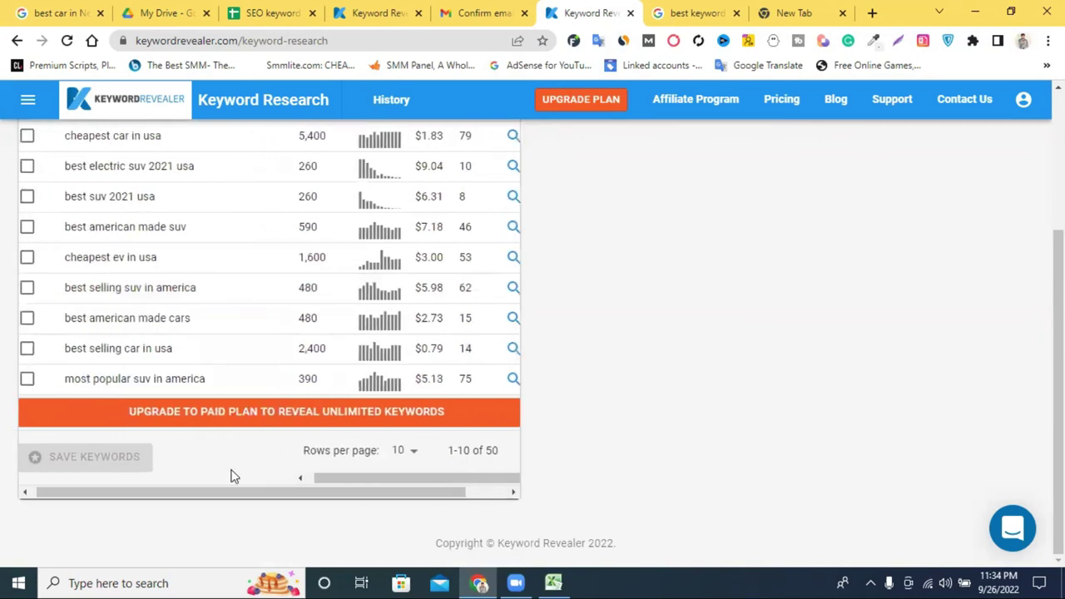
{"action": "scroll", "coordinate": [302, 302], "scroll_direction": "up", "scroll_amount": 3}
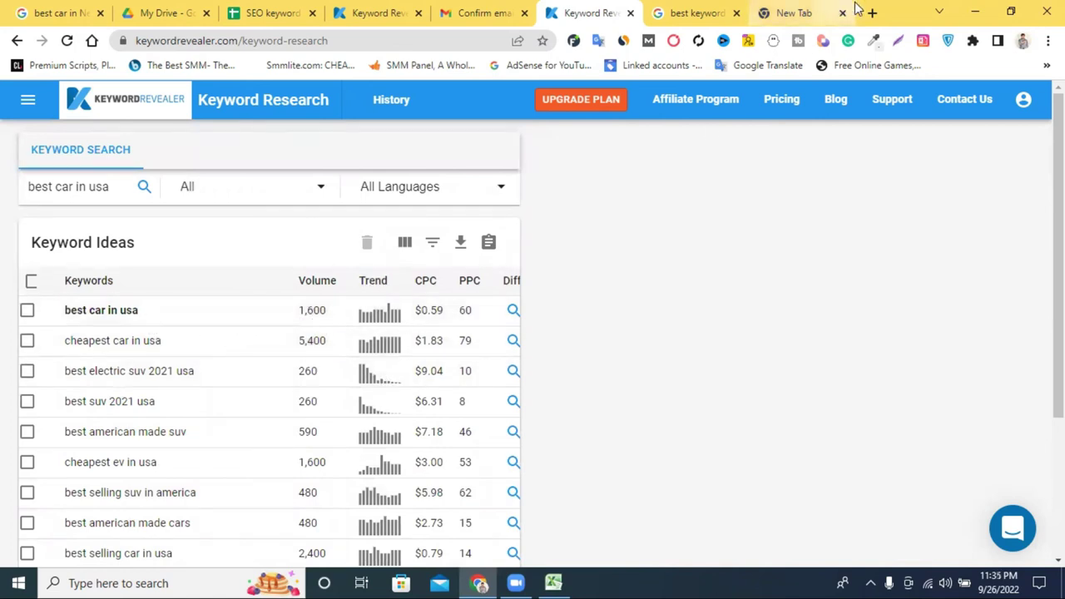
Search 'adwords keyword planner' in a new tab and open the ads.google.com Keyword Planner page.
{"action": "left_click", "coordinate": [794, 13]}
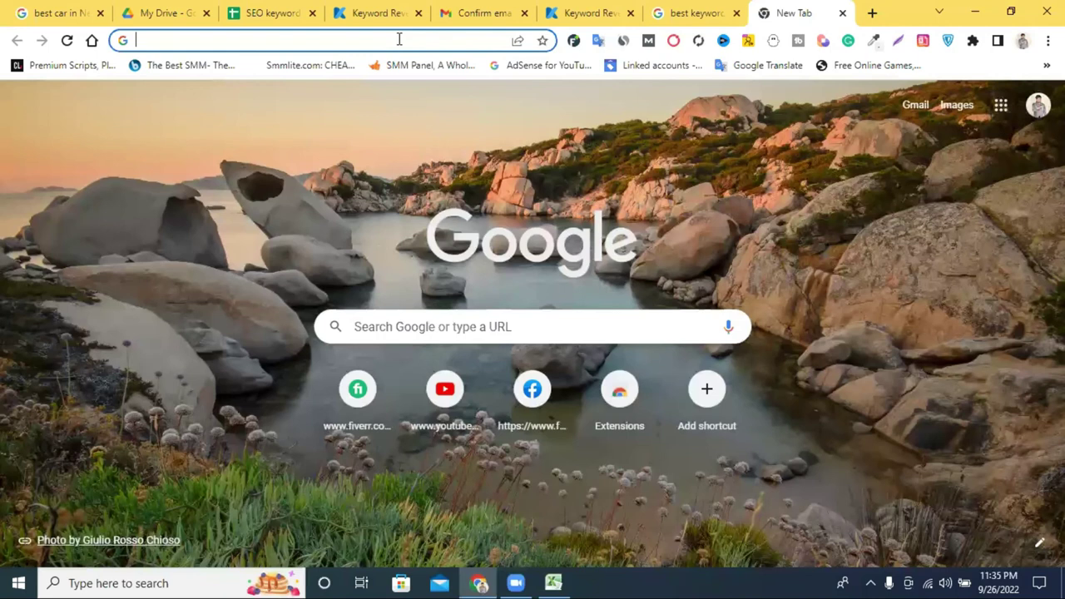
{"action": "type", "text": "ad"}
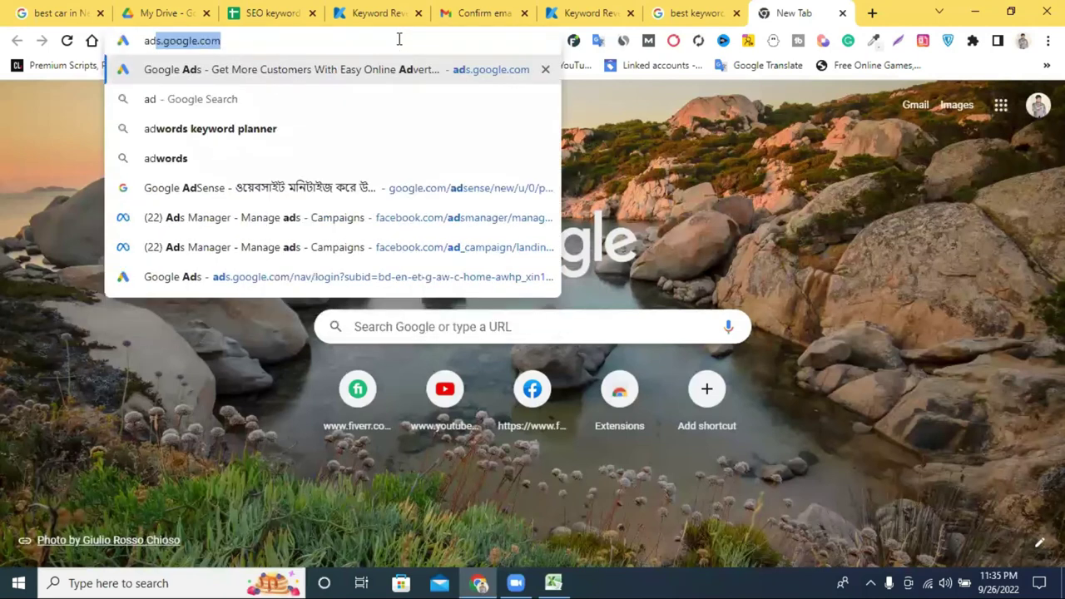
{"action": "left_click", "coordinate": [330, 133]}
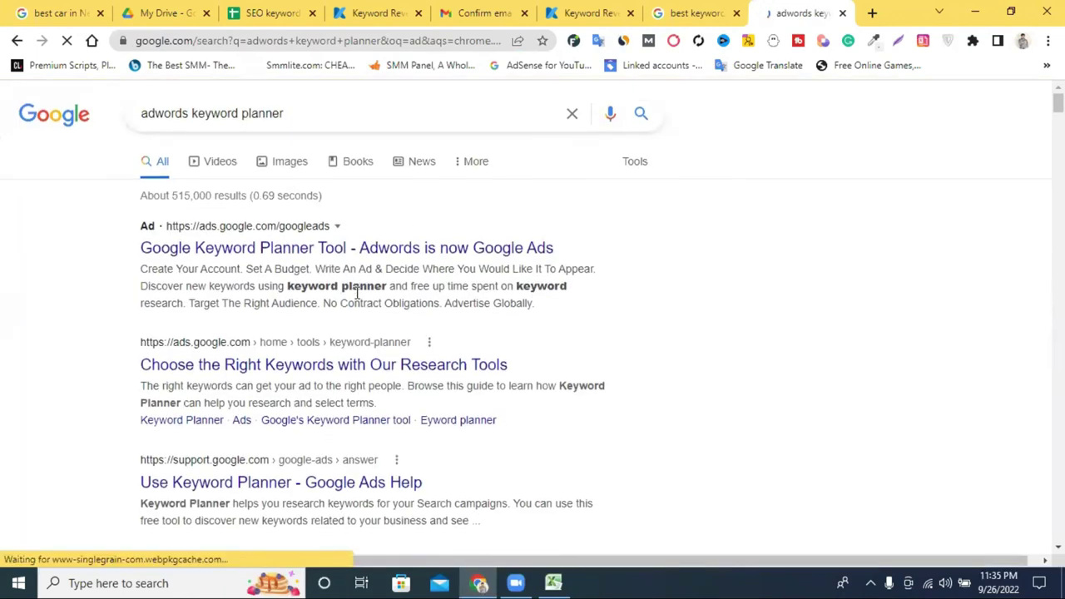
{"action": "scroll", "coordinate": [300, 308], "scroll_direction": "down", "scroll_amount": 1}
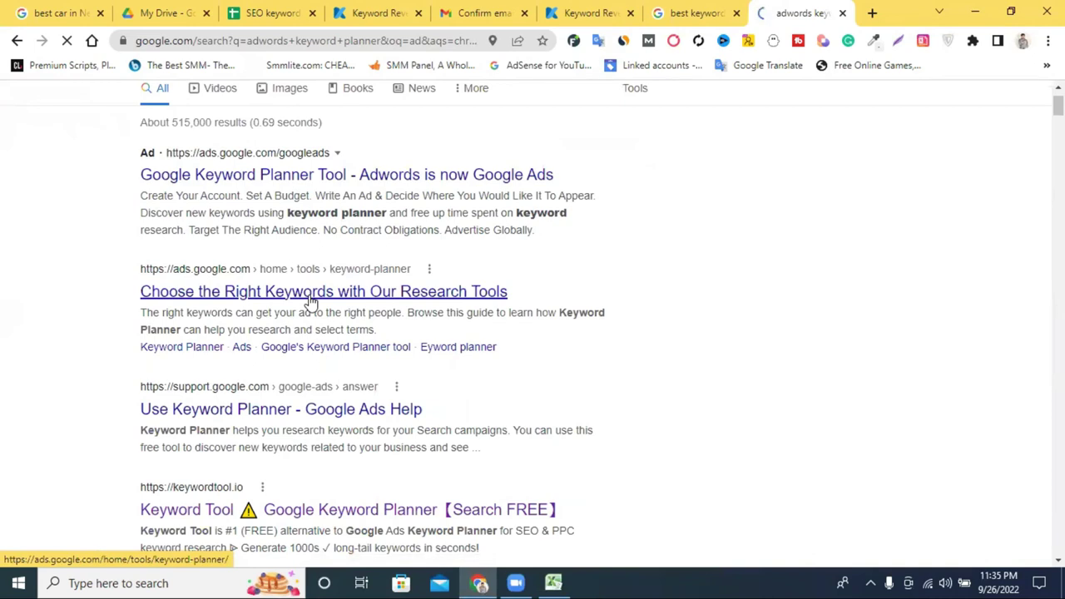
{"action": "left_click", "coordinate": [311, 293]}
Close the old keyword research tab and enter Keyword Planner with the manager account.
{"action": "left_click", "coordinate": [736, 13]}
{"action": "scroll", "coordinate": [513, 292], "scroll_direction": "down", "scroll_amount": 2}
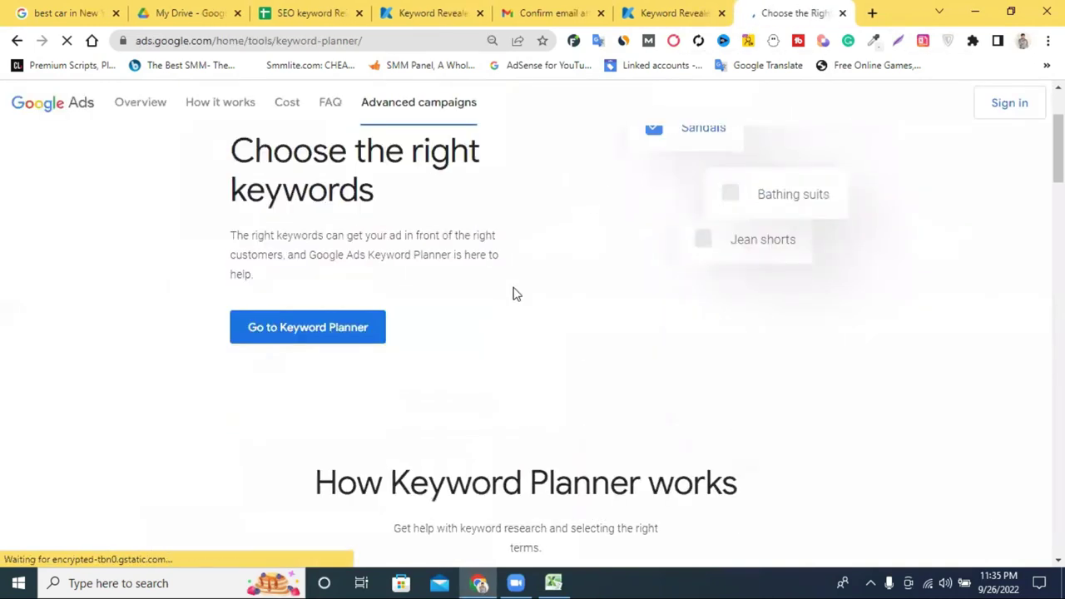
{"action": "left_click", "coordinate": [328, 323]}
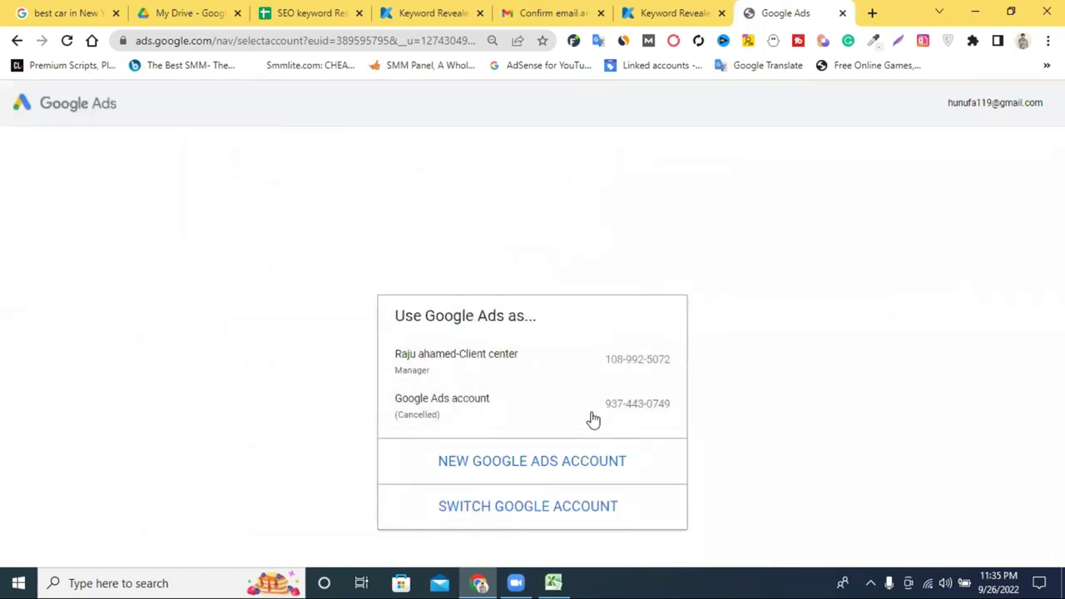
{"action": "left_click", "coordinate": [564, 383]}
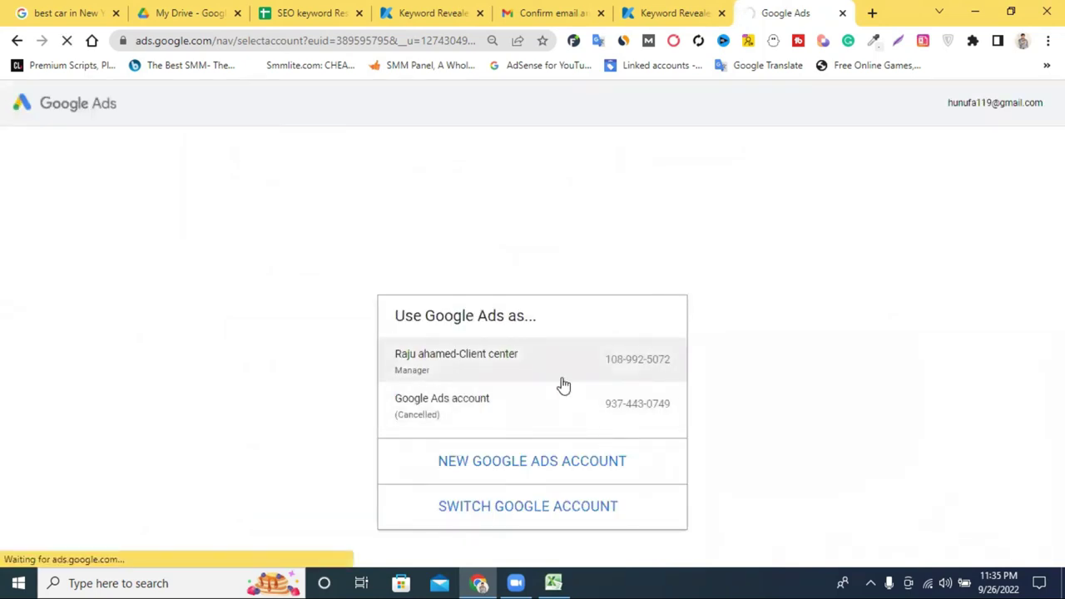
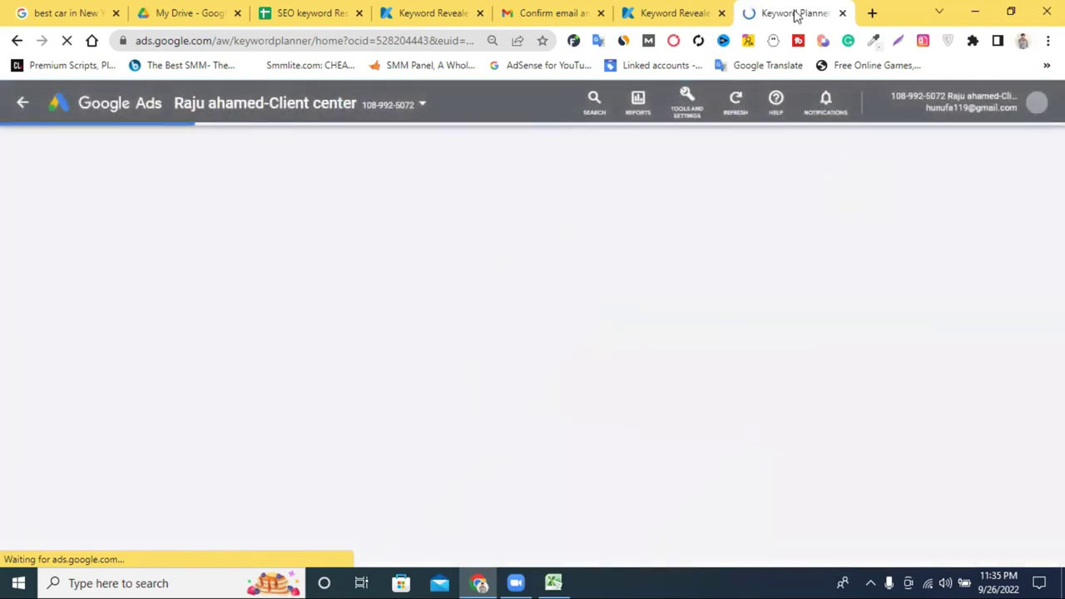
Glance over the Keyword Revealer results, then return to Keyword Planner.
{"action": "left_click", "coordinate": [695, 12]}
{"action": "scroll", "coordinate": [361, 309], "scroll_direction": "down", "scroll_amount": 3}
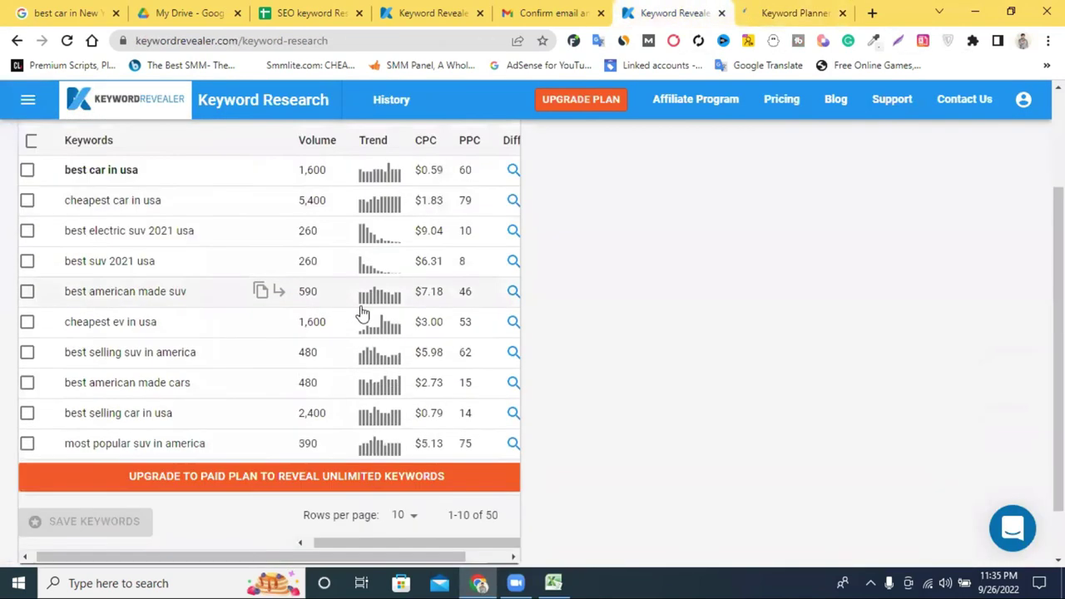
{"action": "scroll", "coordinate": [387, 349], "scroll_direction": "up", "scroll_amount": 3}
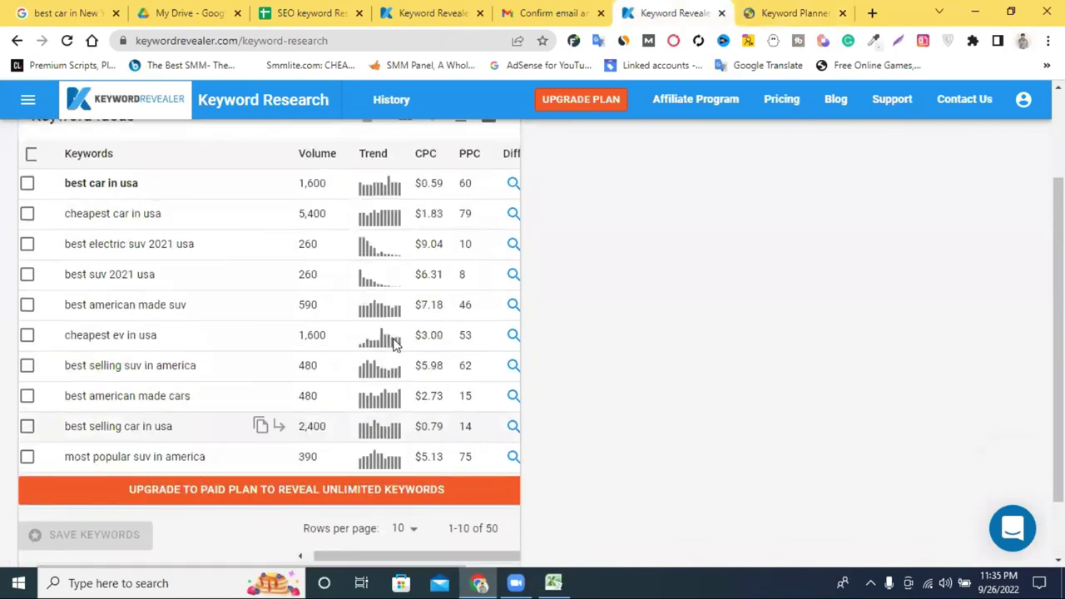
{"action": "left_click", "coordinate": [778, 10]}
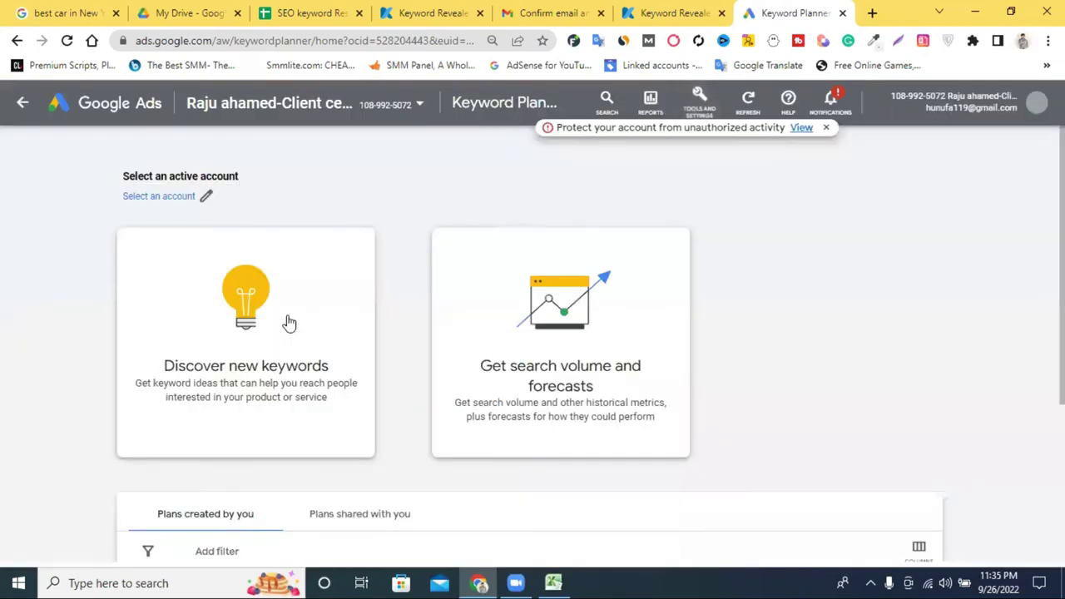
Start discovering new keywords and replace the Bangladesh target location with United States.
{"action": "left_click", "coordinate": [288, 323]}
{"action": "right_click", "coordinate": [250, 353]}
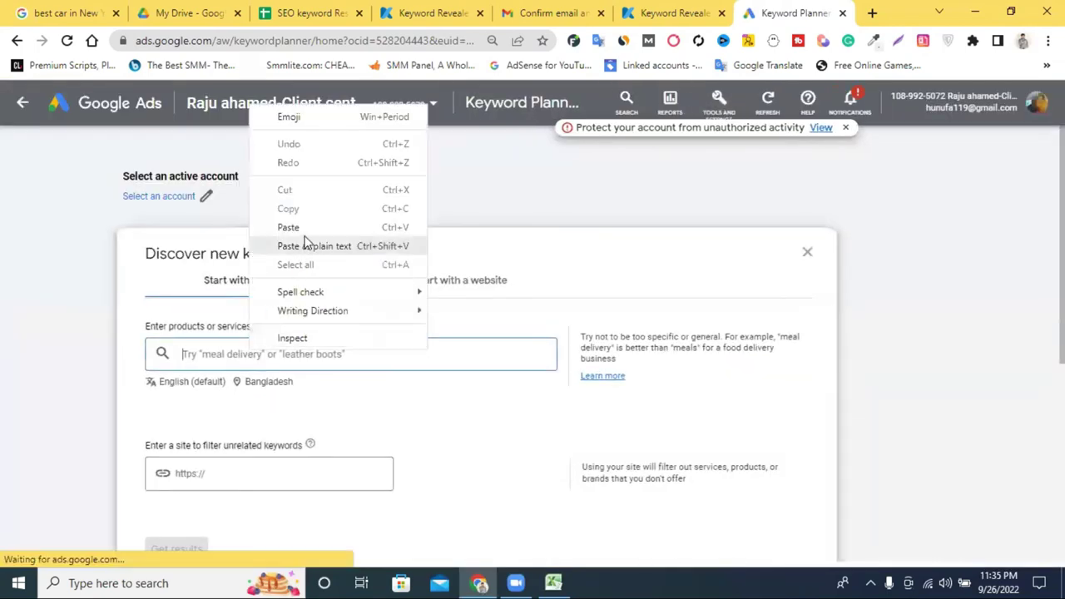
{"action": "left_click", "coordinate": [280, 419]}
{"action": "left_click", "coordinate": [268, 381]}
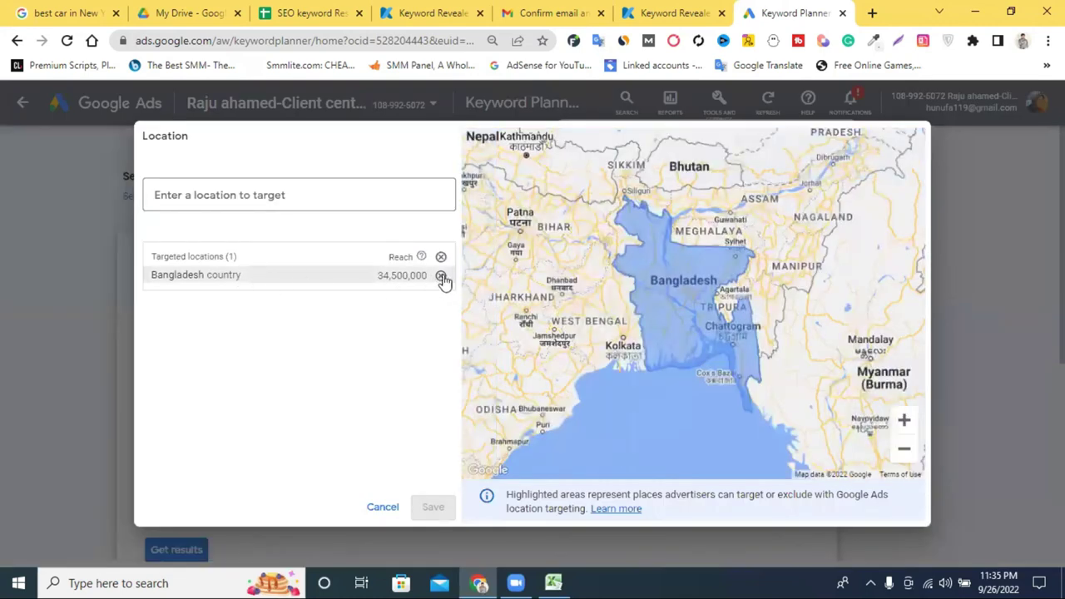
{"action": "left_click", "coordinate": [441, 277]}
{"action": "left_click", "coordinate": [227, 199]}
{"action": "type", "text": "usa"}
{"action": "key", "text": "Return"}
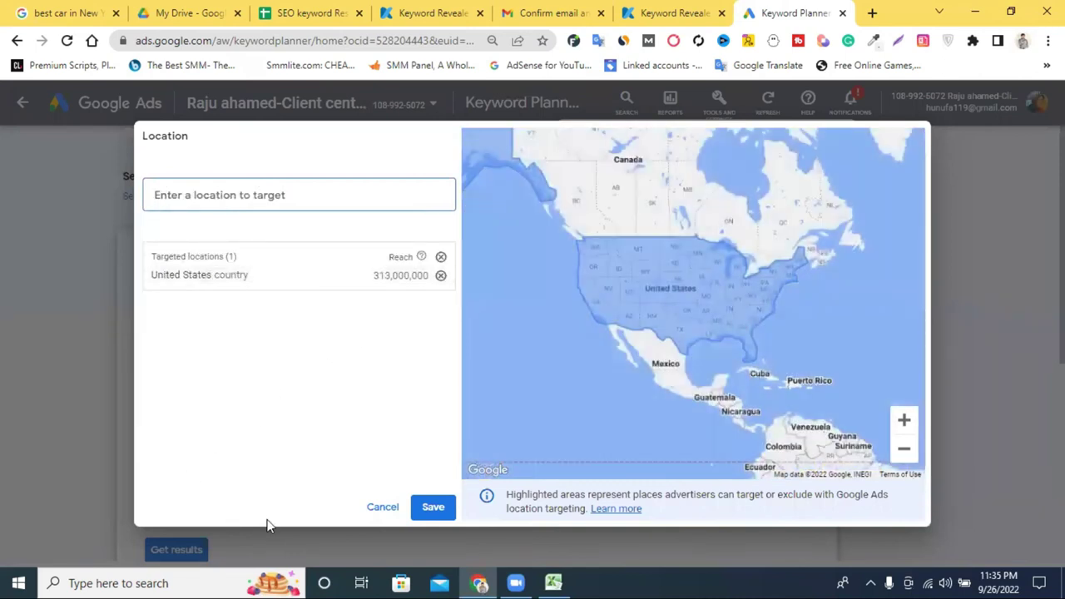
{"action": "left_click", "coordinate": [432, 507]}
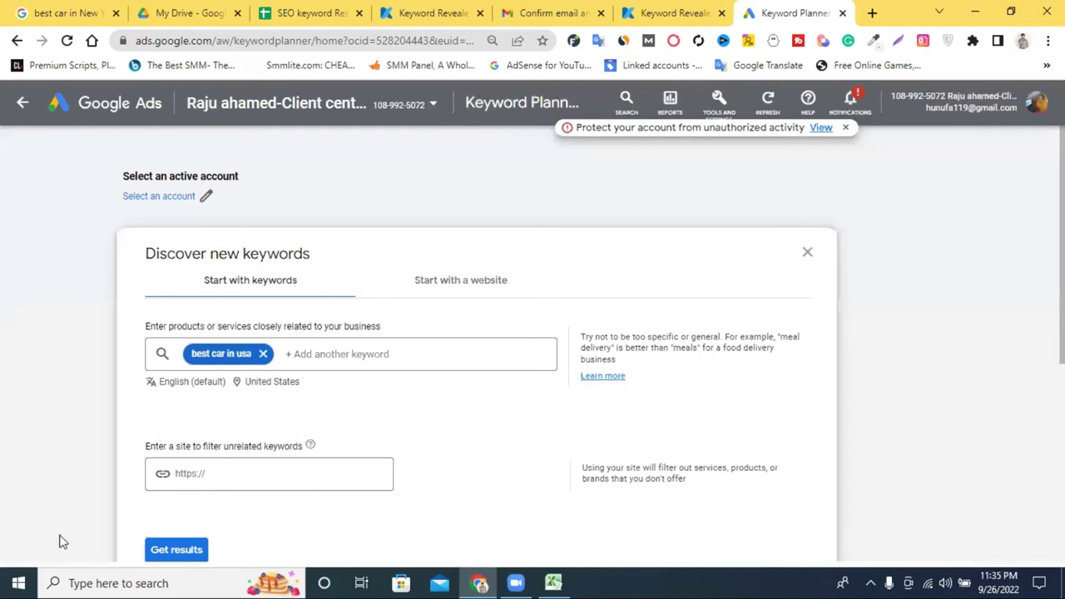
{"action": "left_click", "coordinate": [164, 549]}
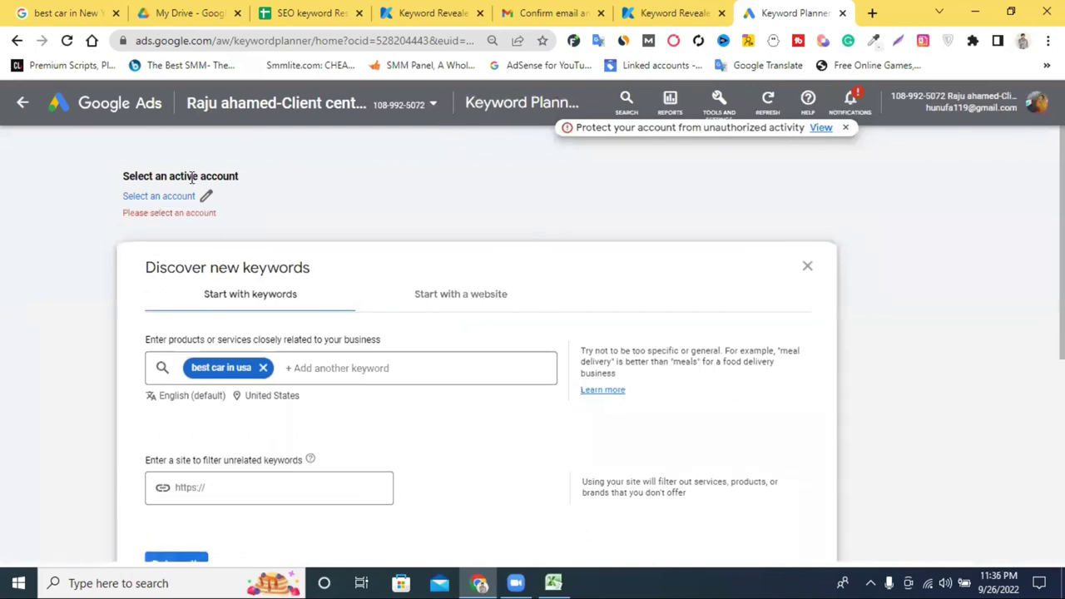
Switch to the client account and replace Canada with United States as the target location.
{"action": "left_click", "coordinate": [163, 197]}
{"action": "left_click", "coordinate": [470, 412]}
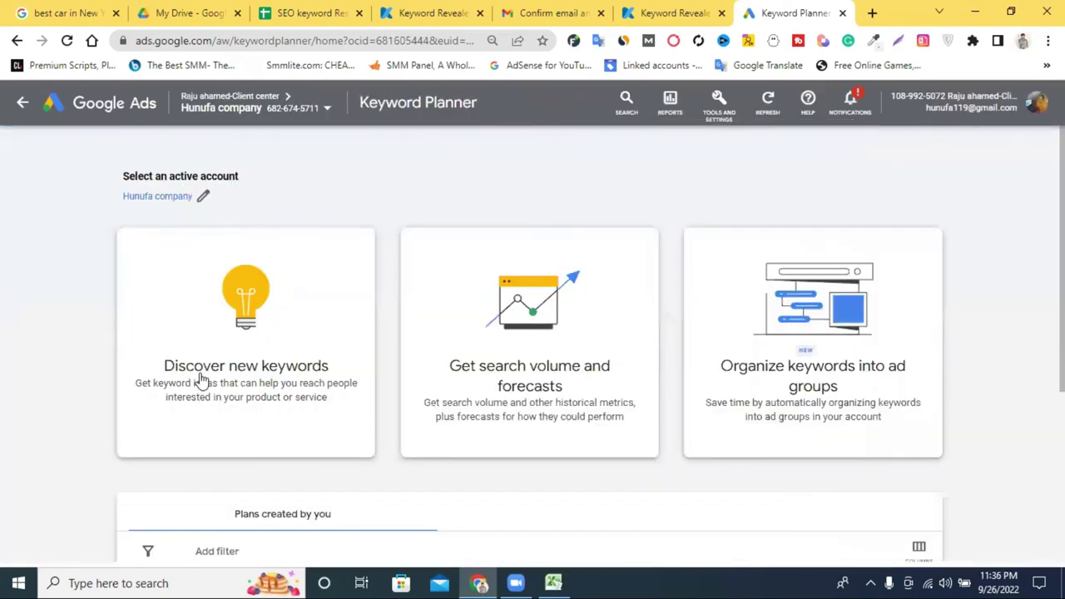
{"action": "left_click", "coordinate": [199, 382]}
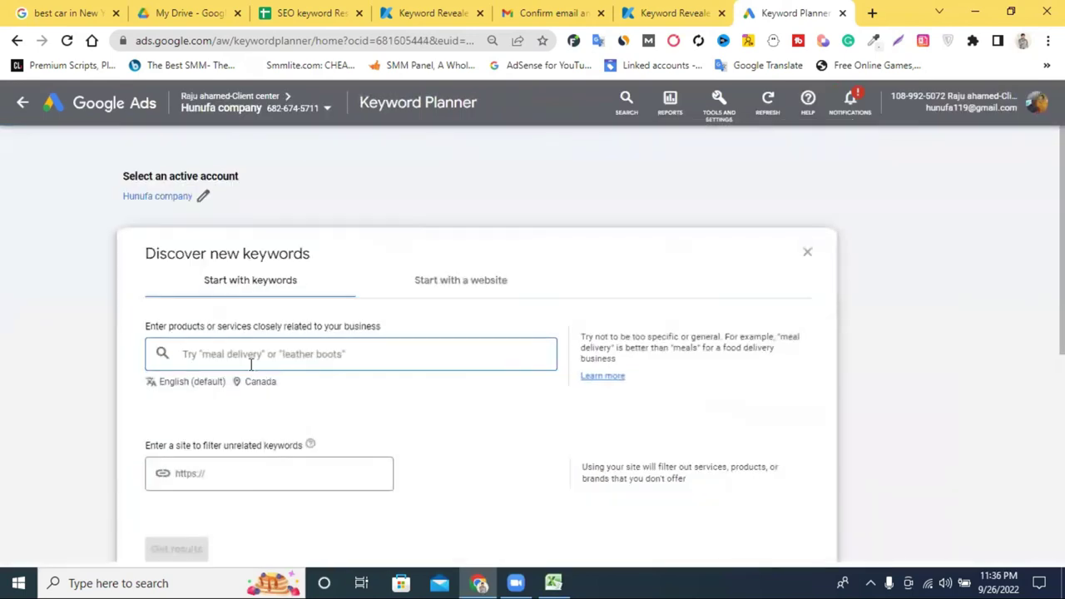
{"action": "right_click", "coordinate": [241, 359]}
{"action": "left_click", "coordinate": [258, 416]}
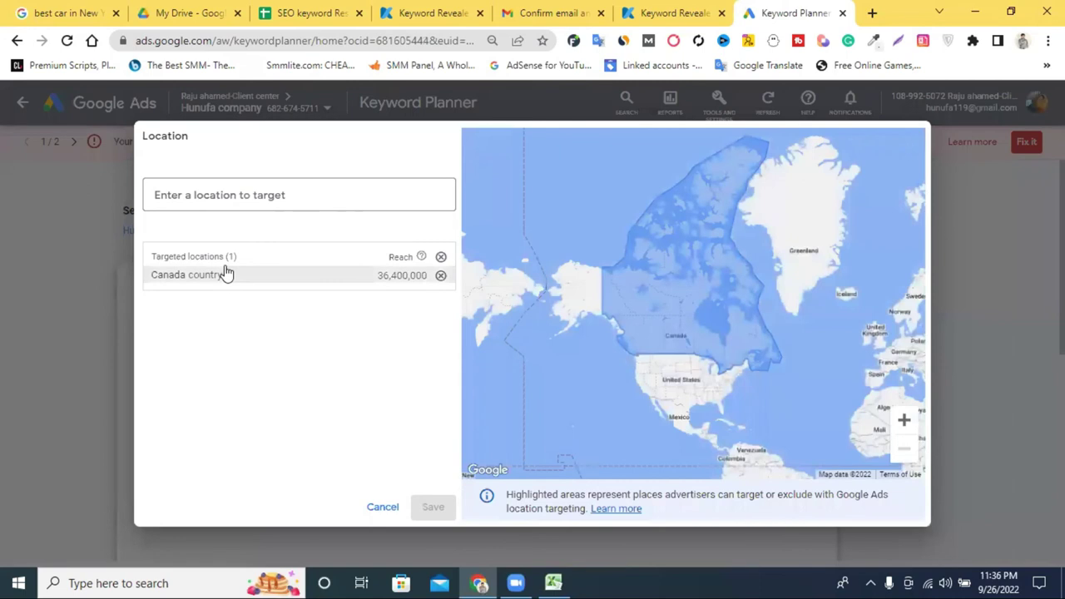
{"action": "left_click", "coordinate": [260, 279]}
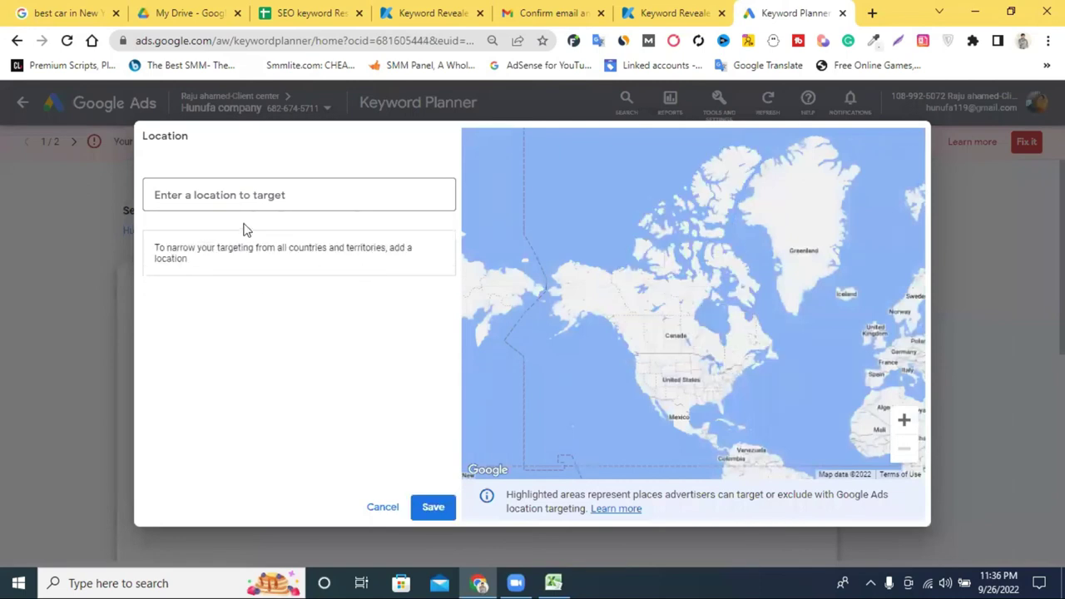
{"action": "left_click", "coordinate": [191, 198]}
{"action": "type", "text": "usa"}
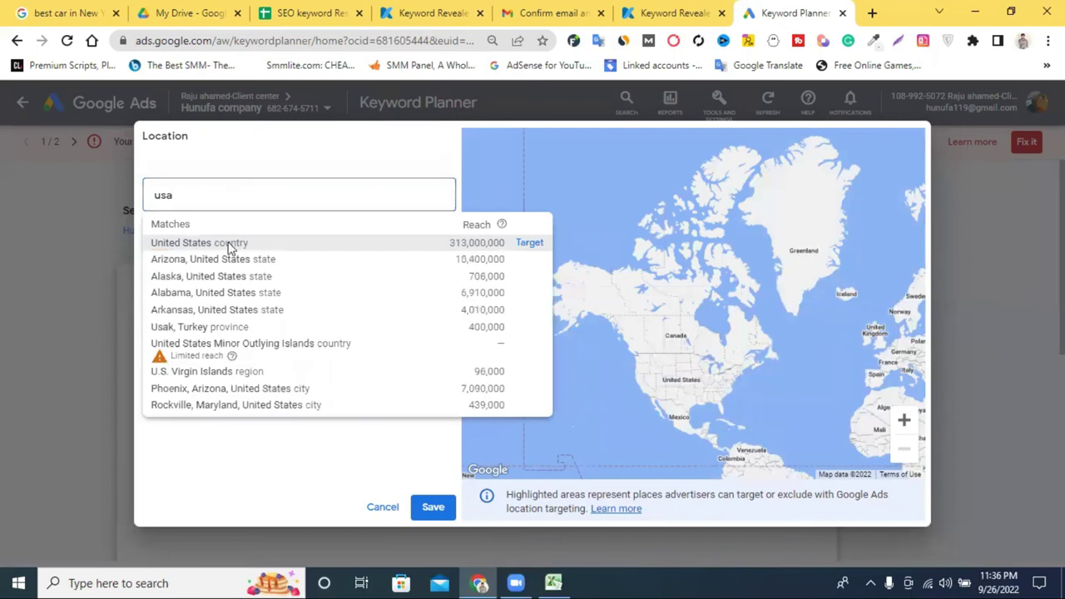
{"action": "left_click", "coordinate": [232, 243]}
{"action": "left_click", "coordinate": [431, 509]}
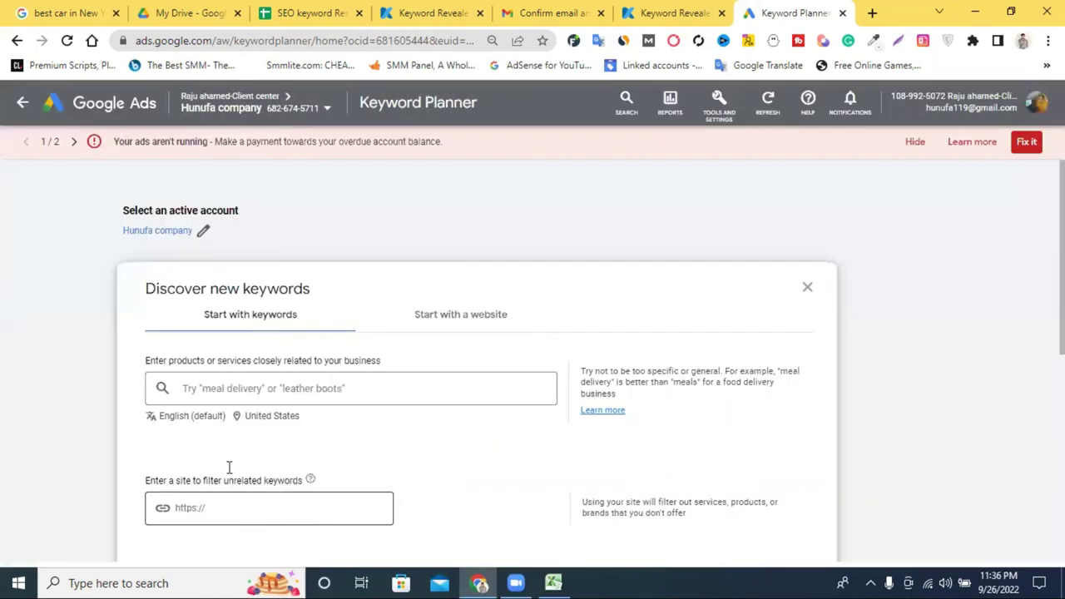
Paste 'best car in usa' as the keyword and request keyword ideas.
{"action": "left_click", "coordinate": [218, 391]}
{"action": "right_click", "coordinate": [218, 393]}
{"action": "left_click", "coordinate": [263, 269]}
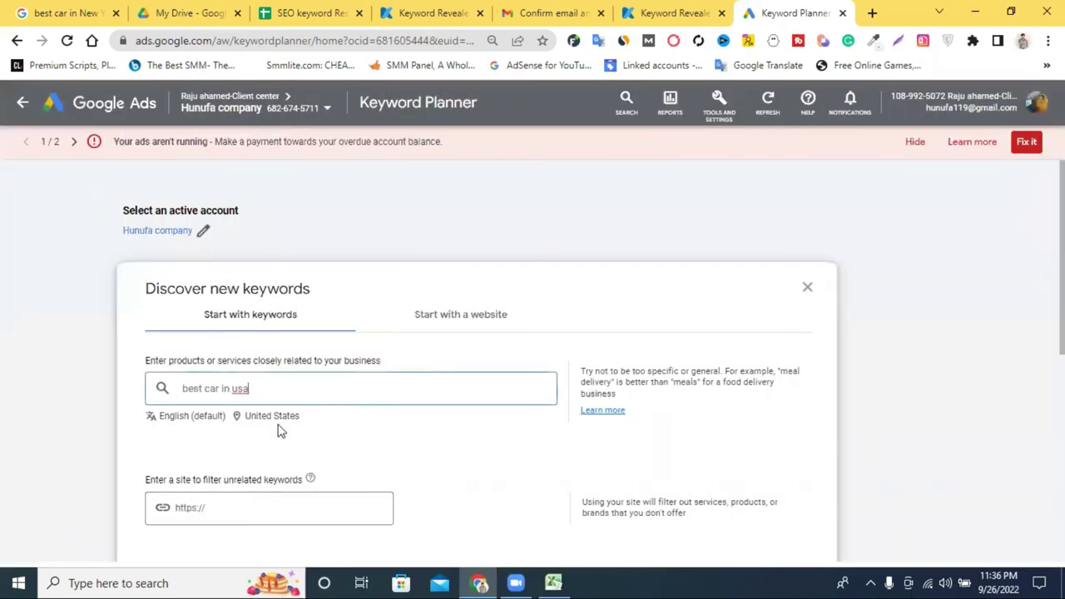
{"action": "scroll", "coordinate": [278, 430], "scroll_direction": "down", "scroll_amount": 1}
{"action": "key", "text": "Return"}
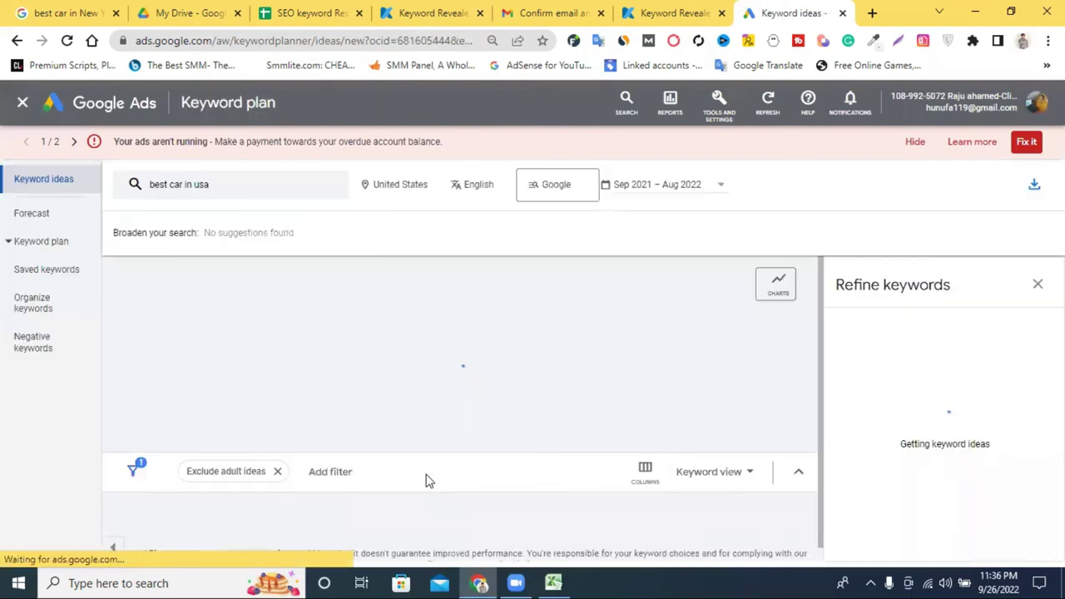
Scroll the 706 United States ideas and check Keyword Revealer's language list, leaving All Languages.
{"action": "scroll", "coordinate": [425, 460], "scroll_direction": "down", "scroll_amount": 2}
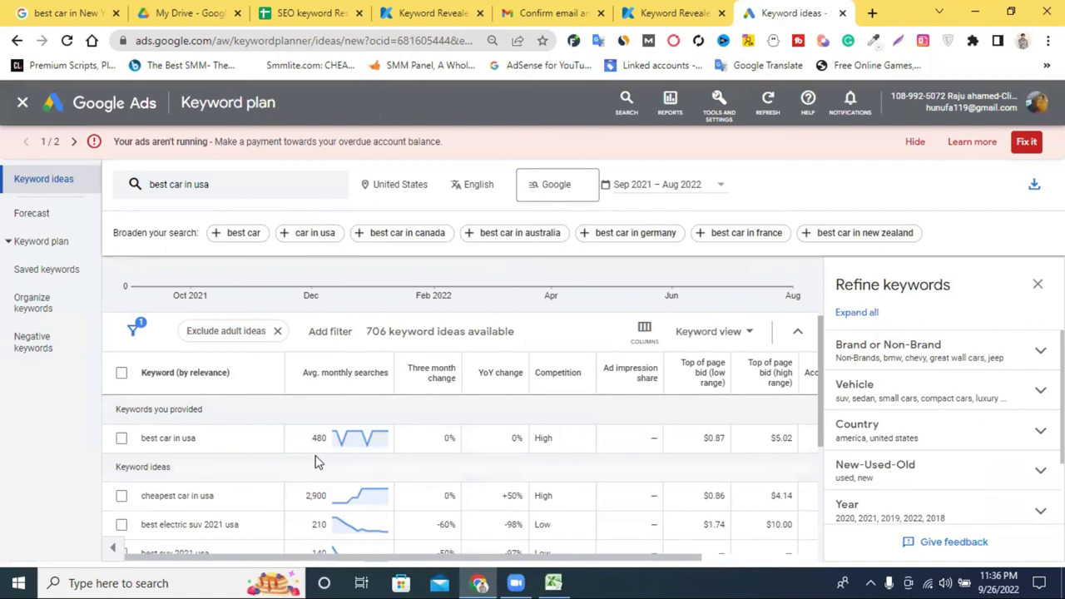
{"action": "scroll", "coordinate": [351, 384], "scroll_direction": "down", "scroll_amount": 1}
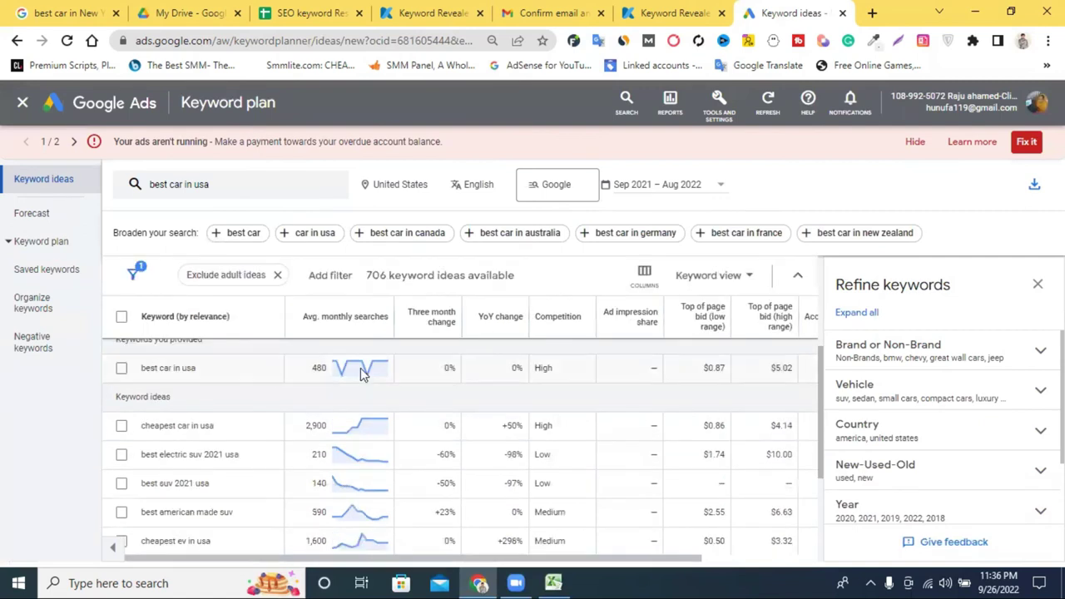
{"action": "left_click", "coordinate": [405, 9]}
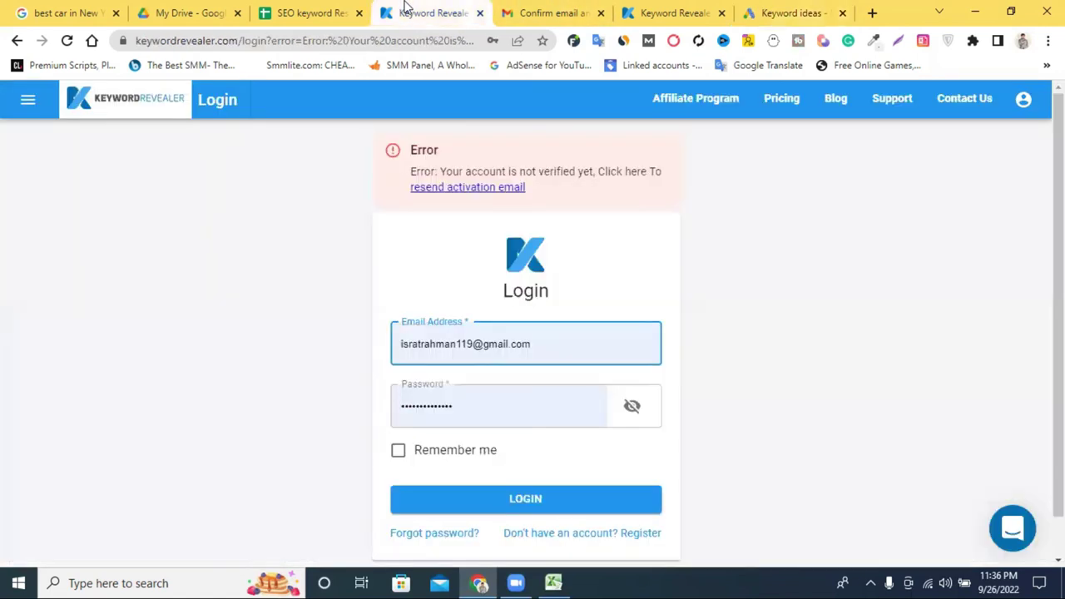
{"action": "left_click", "coordinate": [657, 12]}
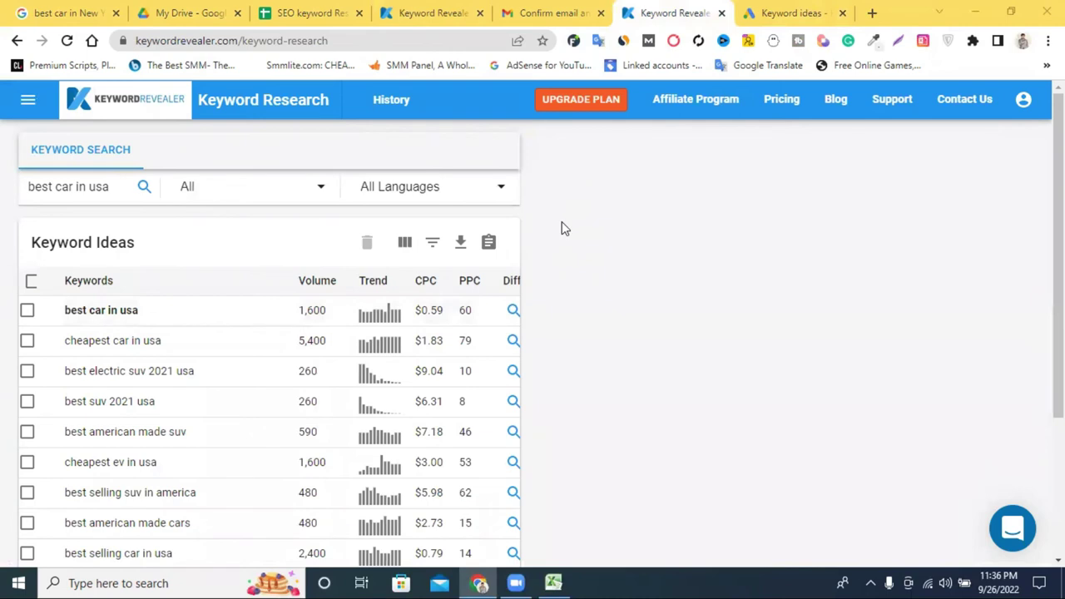
{"action": "left_click", "coordinate": [479, 188]}
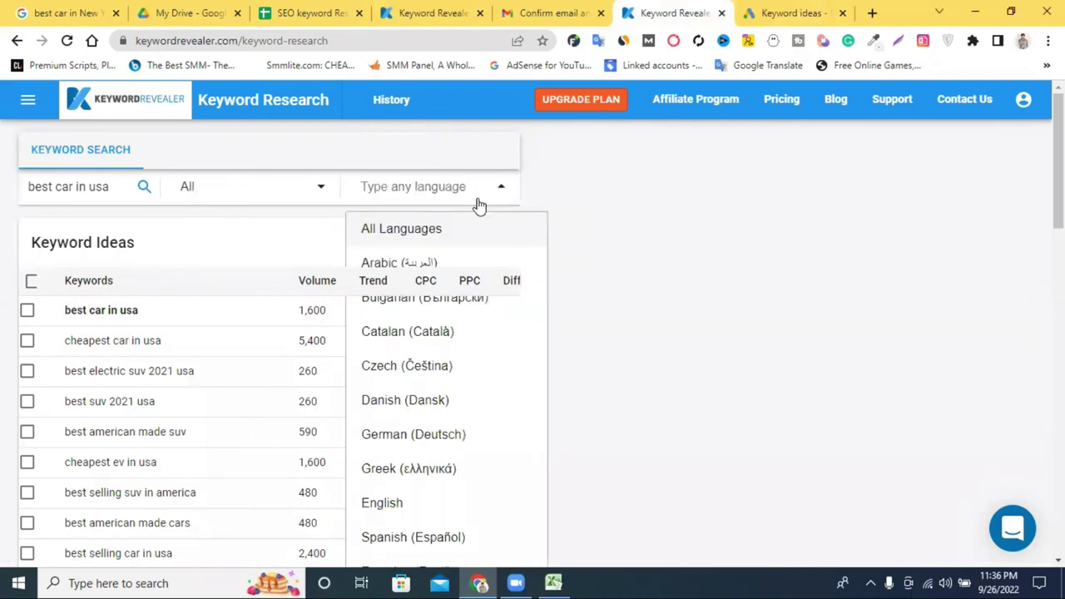
{"action": "left_click", "coordinate": [704, 259]}
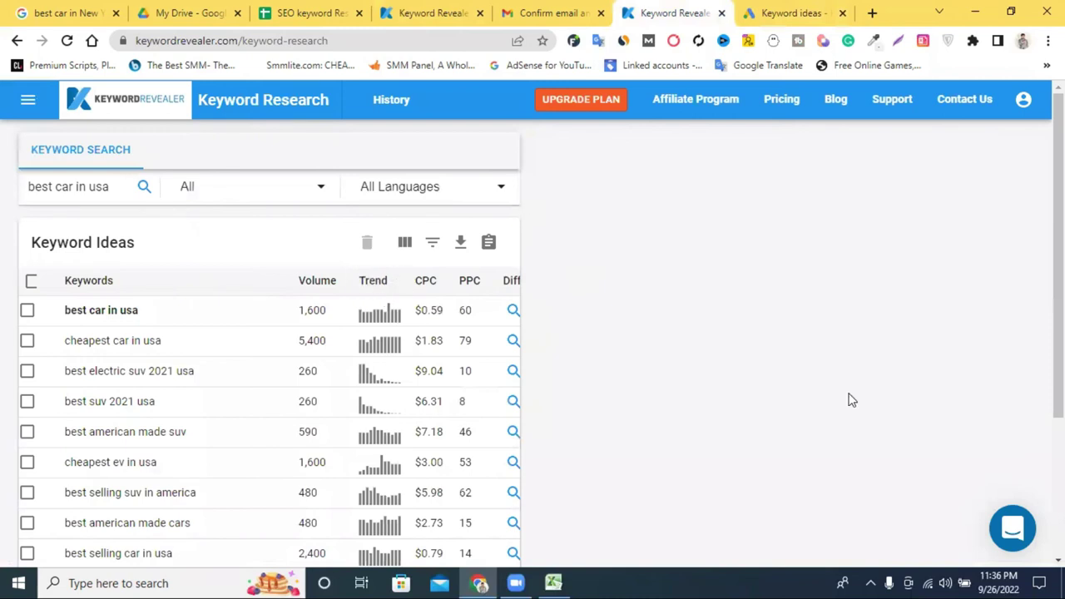
{"action": "left_click", "coordinate": [792, 13]}
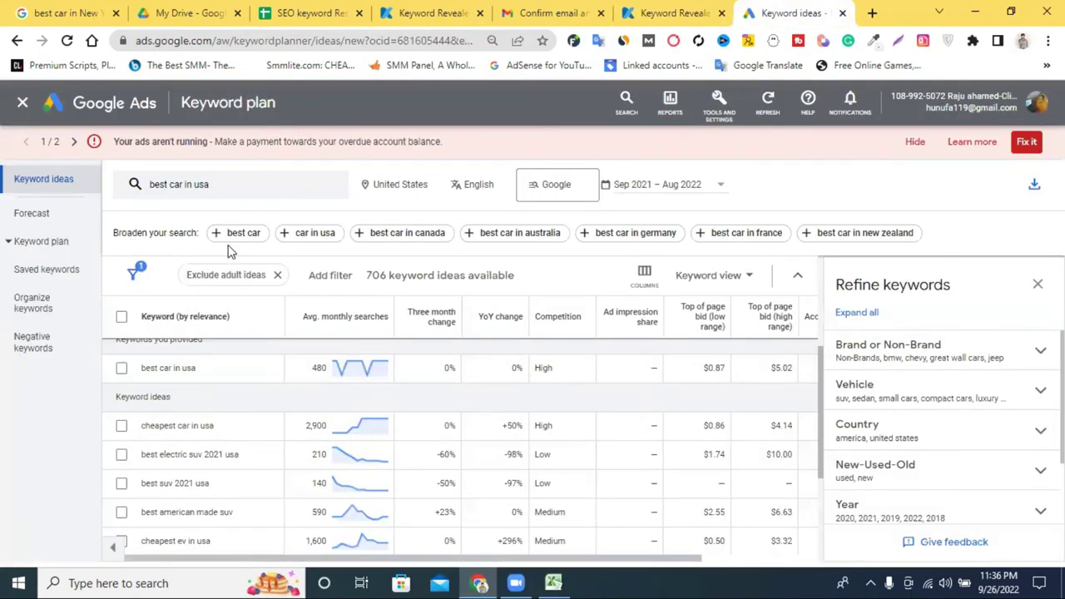
Remove the United States location so ideas target all locations, and refresh the results.
{"action": "left_click", "coordinate": [421, 186]}
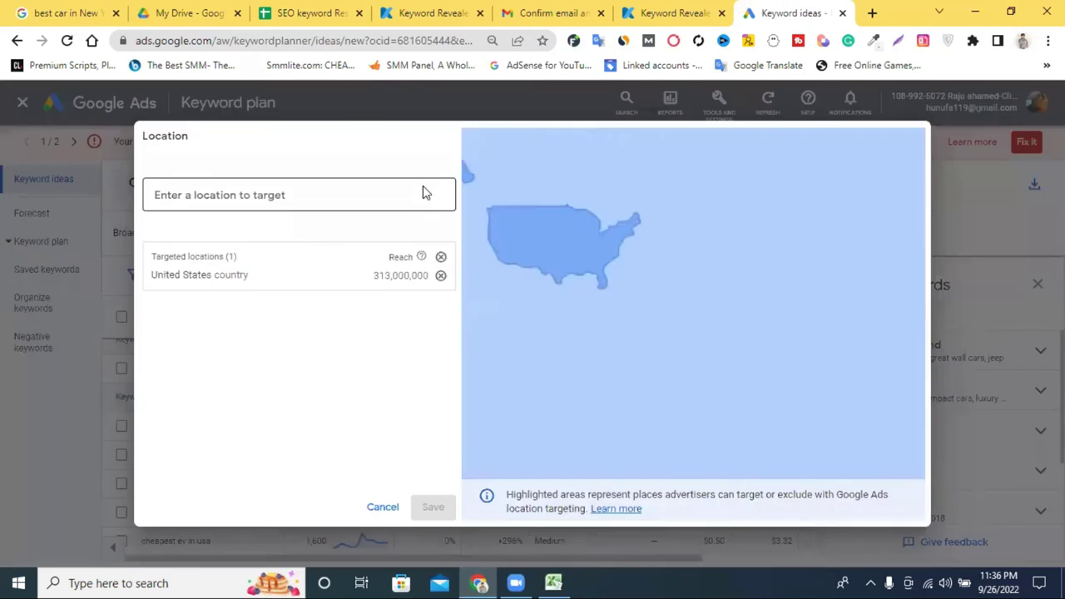
{"action": "left_click", "coordinate": [441, 275]}
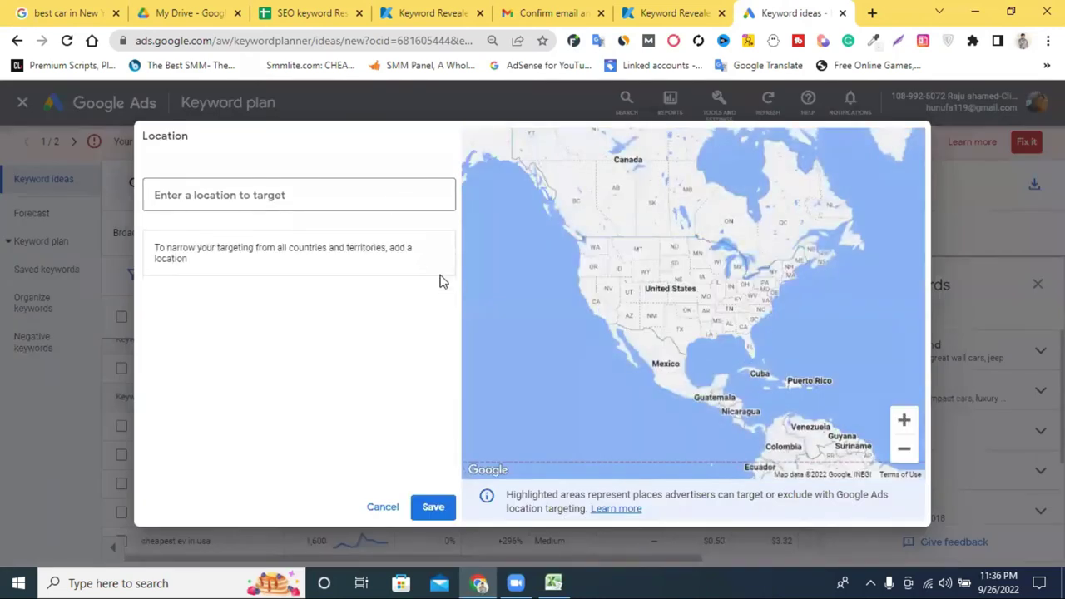
{"action": "left_click", "coordinate": [413, 507]}
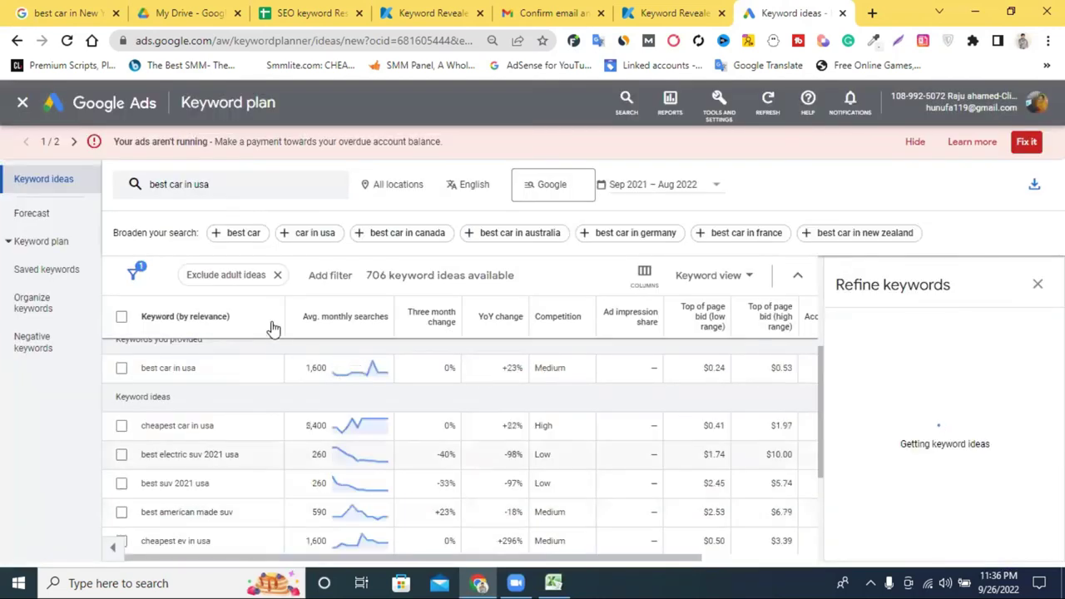
{"action": "left_click", "coordinate": [231, 189]}
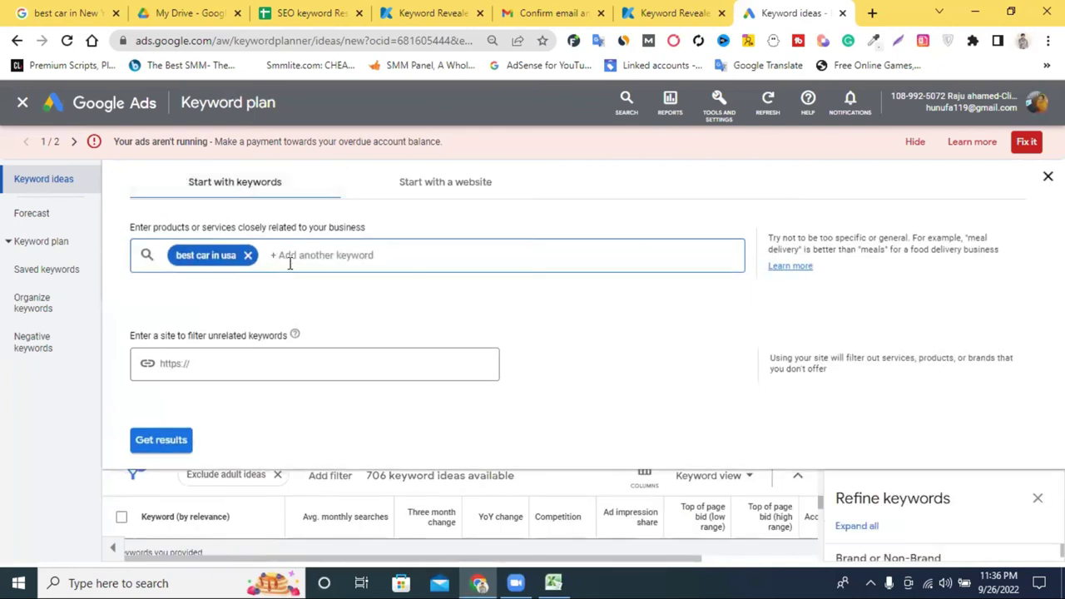
{"action": "left_click", "coordinate": [170, 454]}
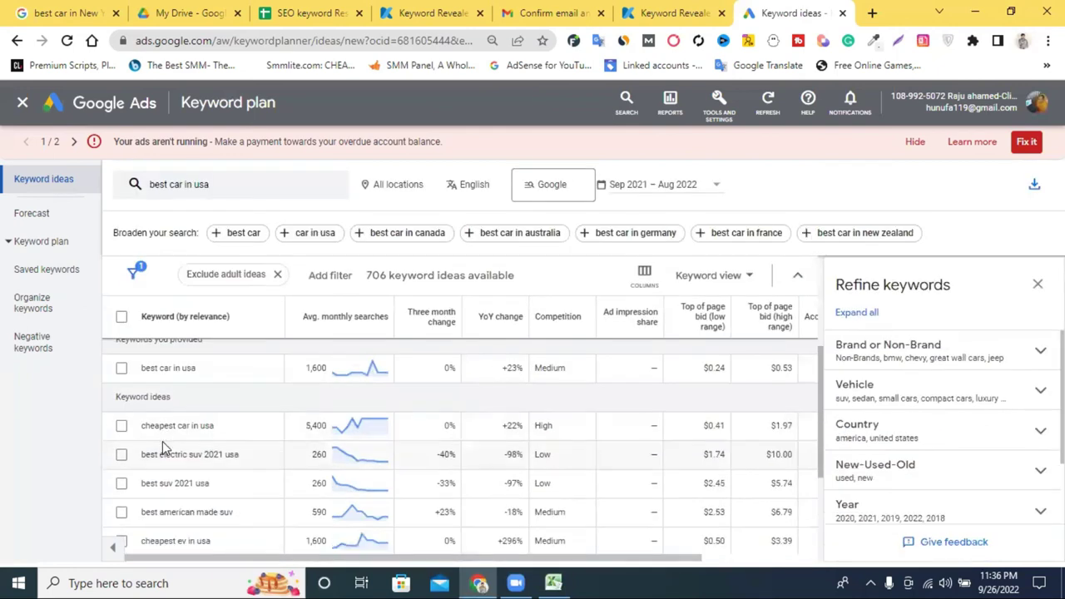
{"action": "scroll", "coordinate": [295, 391], "scroll_direction": "up", "scroll_amount": 1}
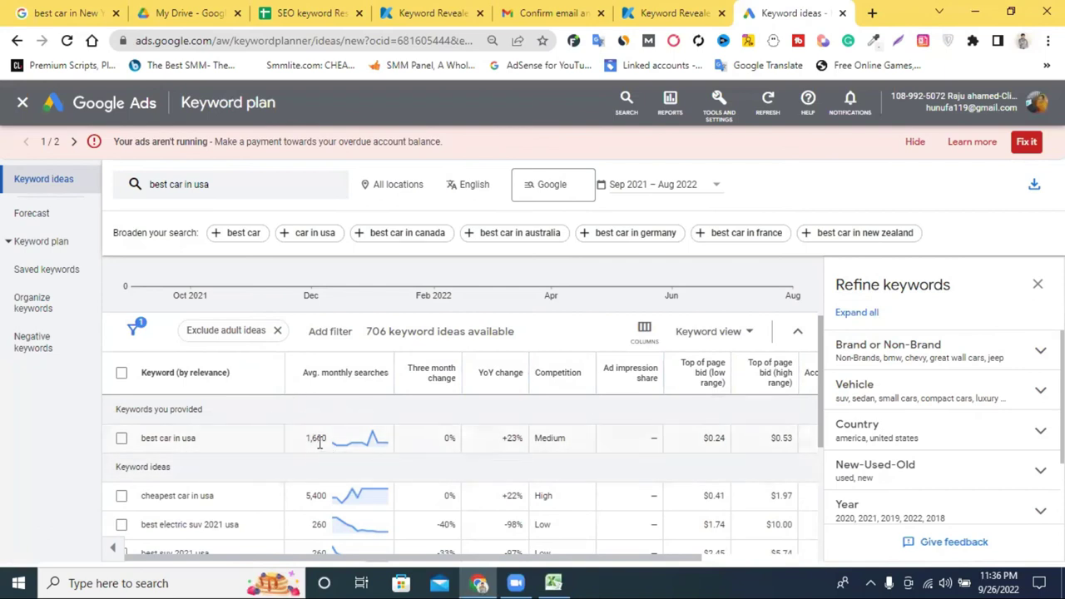
Compare against the Keyword Revealer results, then return to Keyword Planner.
{"action": "left_click", "coordinate": [658, 13]}
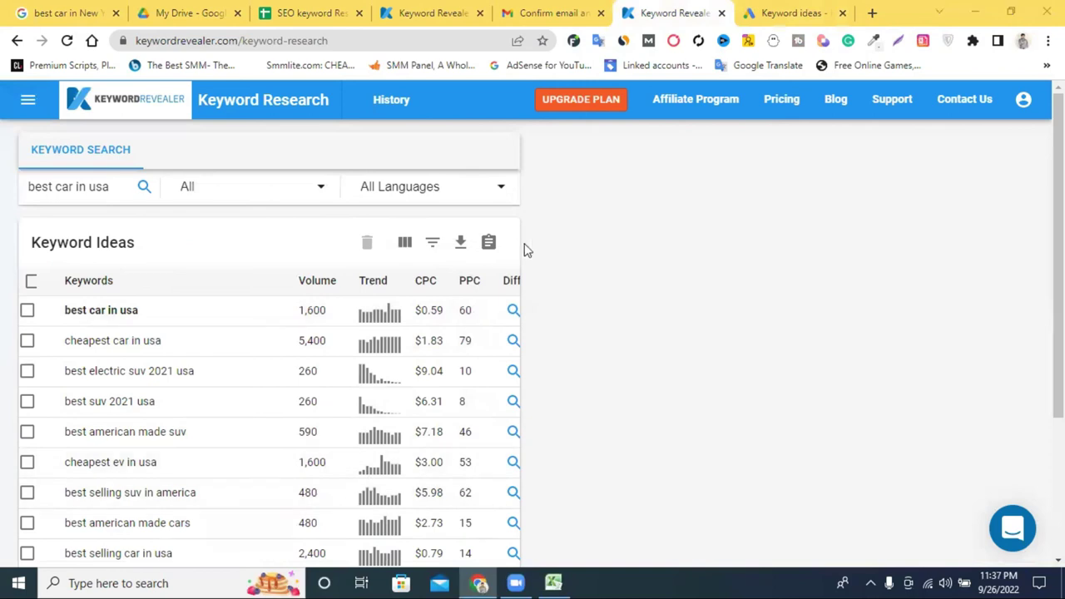
{"action": "scroll", "coordinate": [261, 464], "scroll_direction": "down", "scroll_amount": 3}
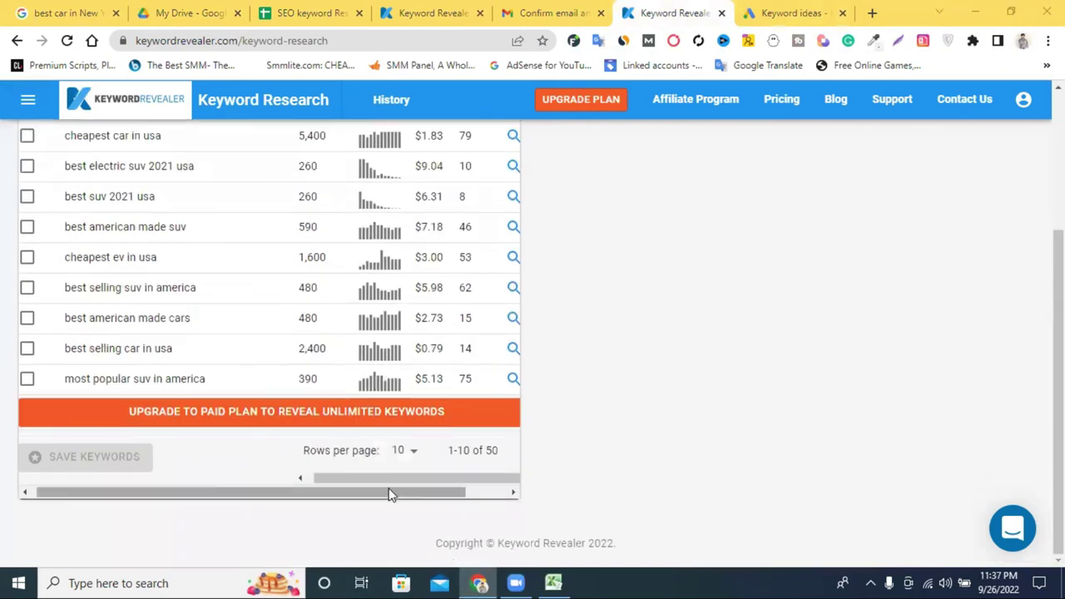
{"action": "left_click_drag", "start_coordinate": [325, 495], "coordinate": [391, 504]}
{"action": "scroll", "coordinate": [280, 504], "scroll_direction": "up", "scroll_amount": 3}
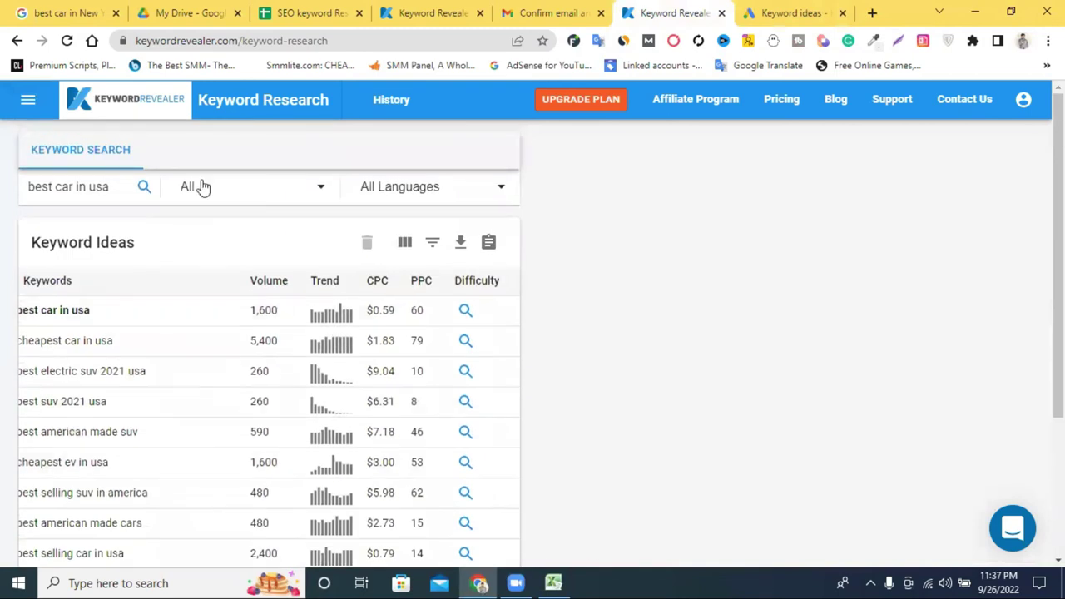
{"action": "left_click", "coordinate": [780, 10]}
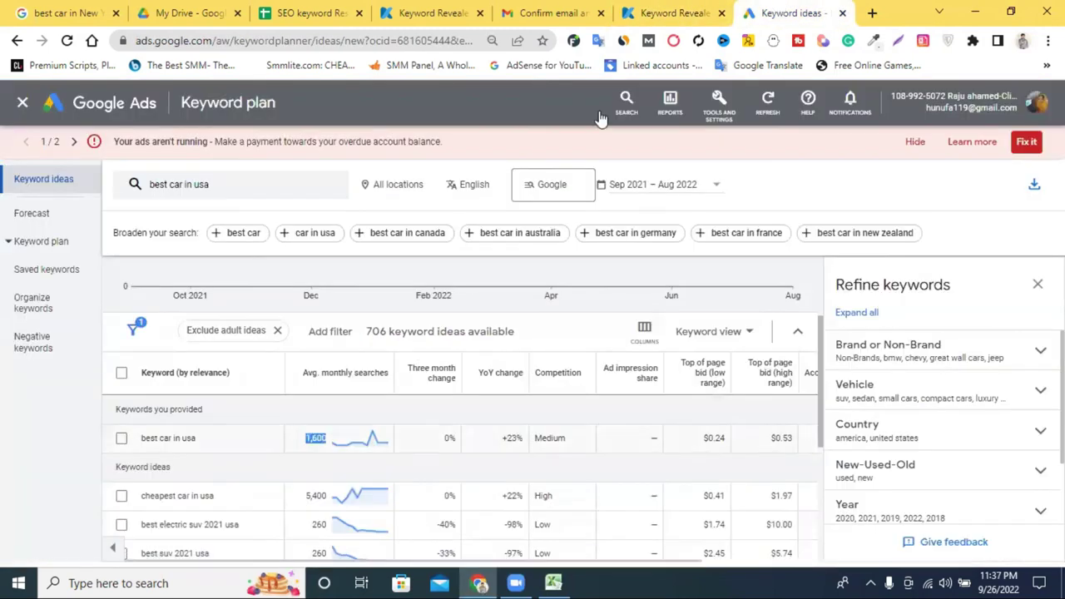
Copy the 1,600 average monthly searches figure for 'best car in usa'.
{"action": "left_click_drag", "start_coordinate": [197, 438], "coordinate": [146, 438]}
{"action": "left_click", "coordinate": [325, 444]}
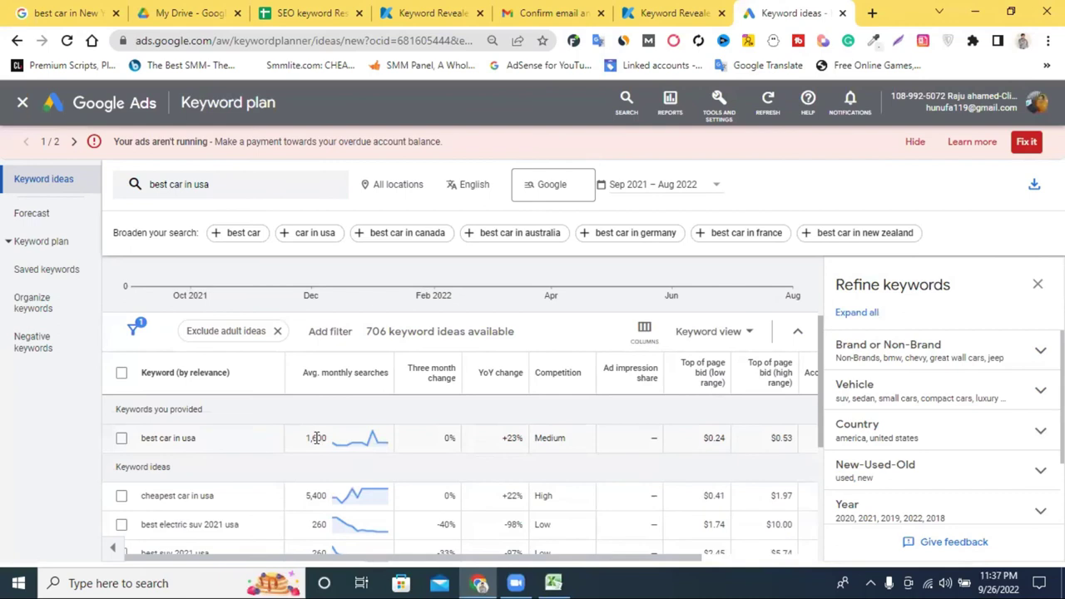
{"action": "double_click", "coordinate": [316, 438]}
{"action": "right_click", "coordinate": [316, 438]}
{"action": "left_click", "coordinate": [353, 302]}
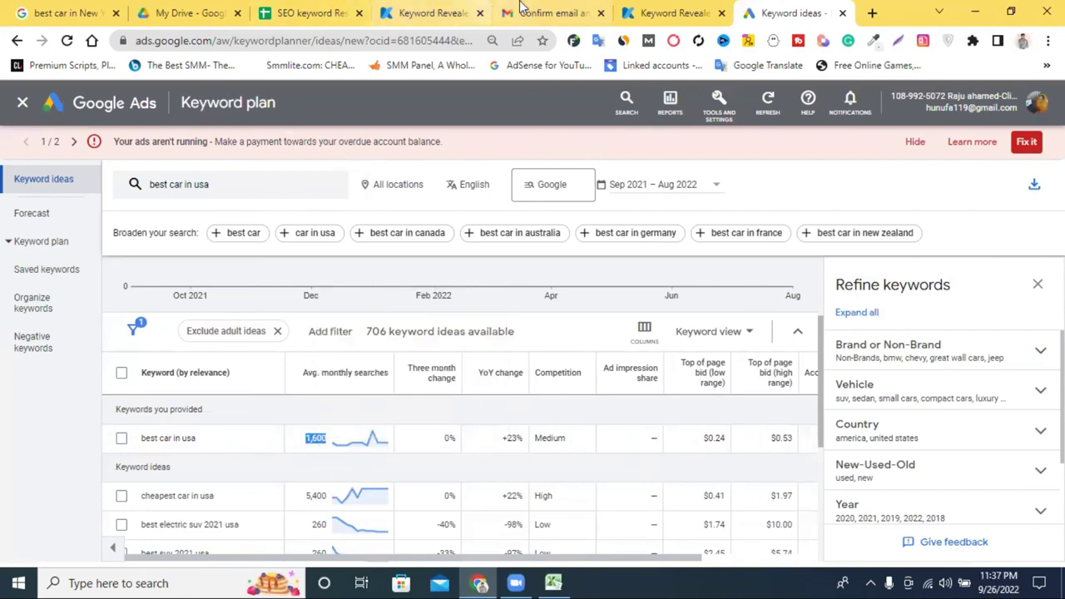
{"action": "left_click", "coordinate": [177, 10]}
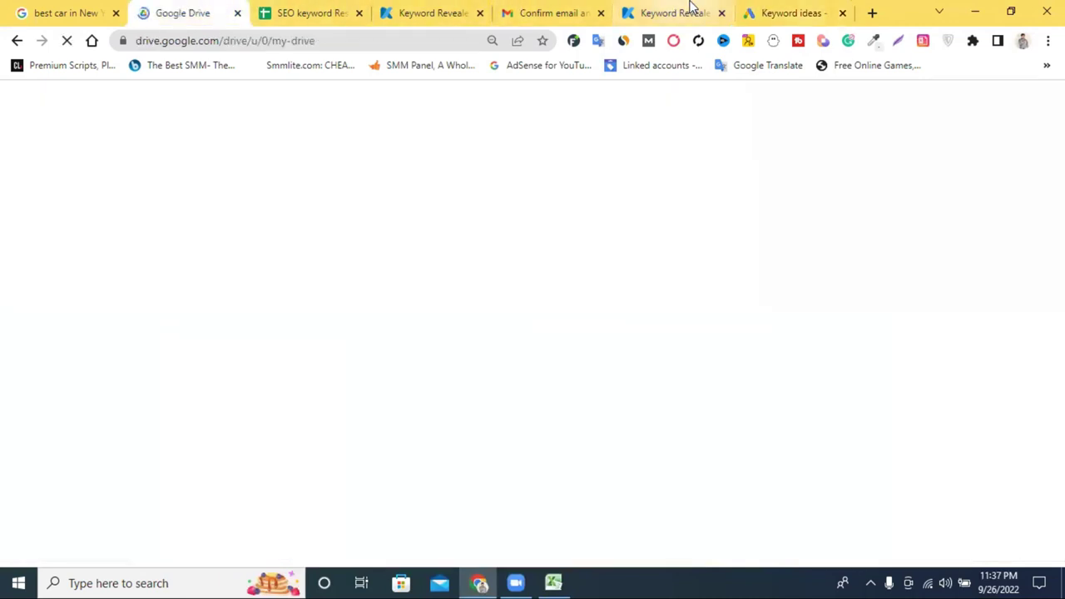
Paste 1,600 into cell C2 of the SEO keyword Resarch sheet.
{"action": "left_click", "coordinate": [345, 11]}
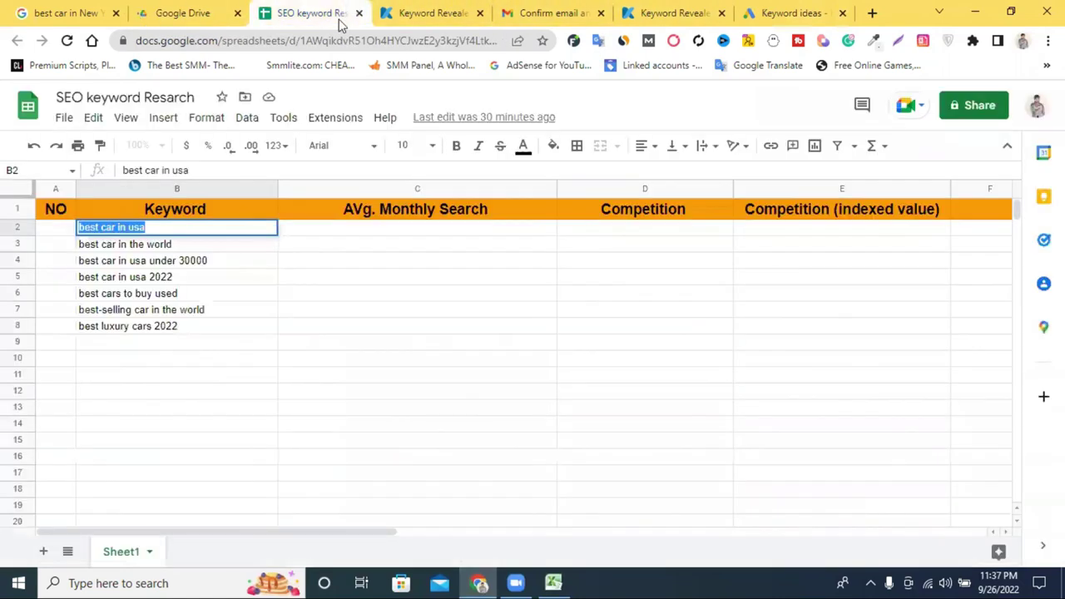
{"action": "left_click", "coordinate": [353, 233]}
{"action": "right_click", "coordinate": [333, 234]}
{"action": "double_click", "coordinate": [329, 238]}
{"action": "right_click", "coordinate": [330, 240]}
{"action": "left_click", "coordinate": [383, 307]}
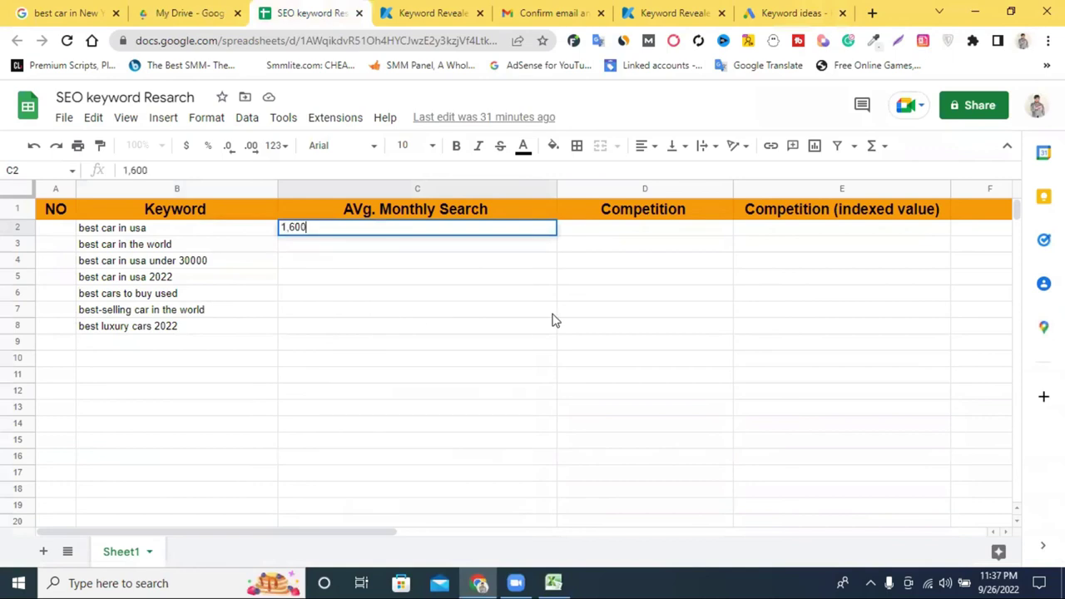
{"action": "left_click", "coordinate": [553, 313]}
Copy the Medium competition value from Keyword Planner and paste it into cell D2.
{"action": "left_click", "coordinate": [778, 13]}
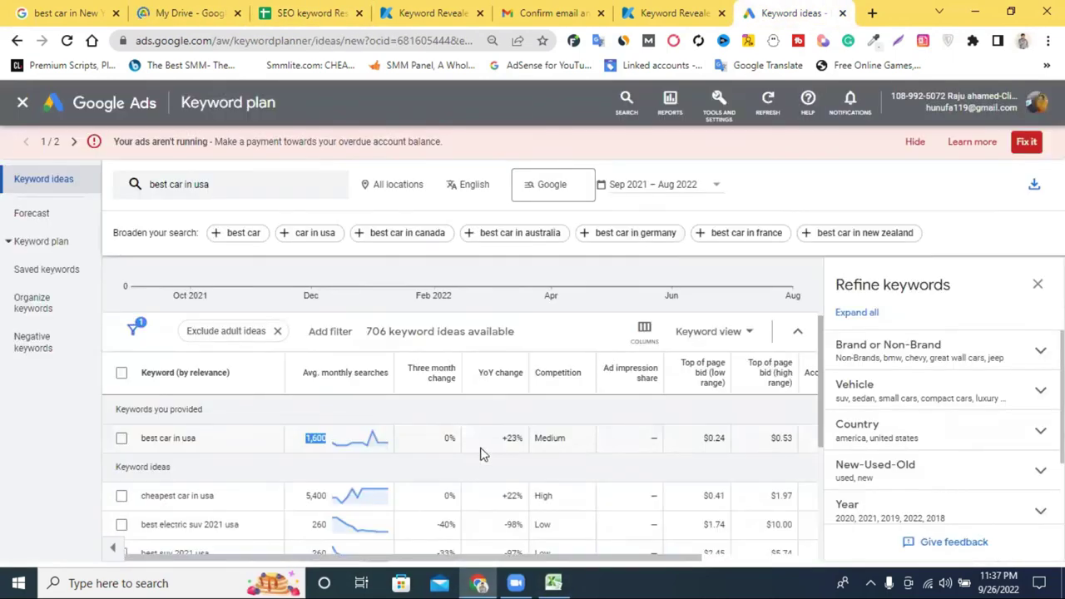
{"action": "double_click", "coordinate": [554, 437]}
{"action": "right_click", "coordinate": [553, 436]}
{"action": "left_click", "coordinate": [592, 301]}
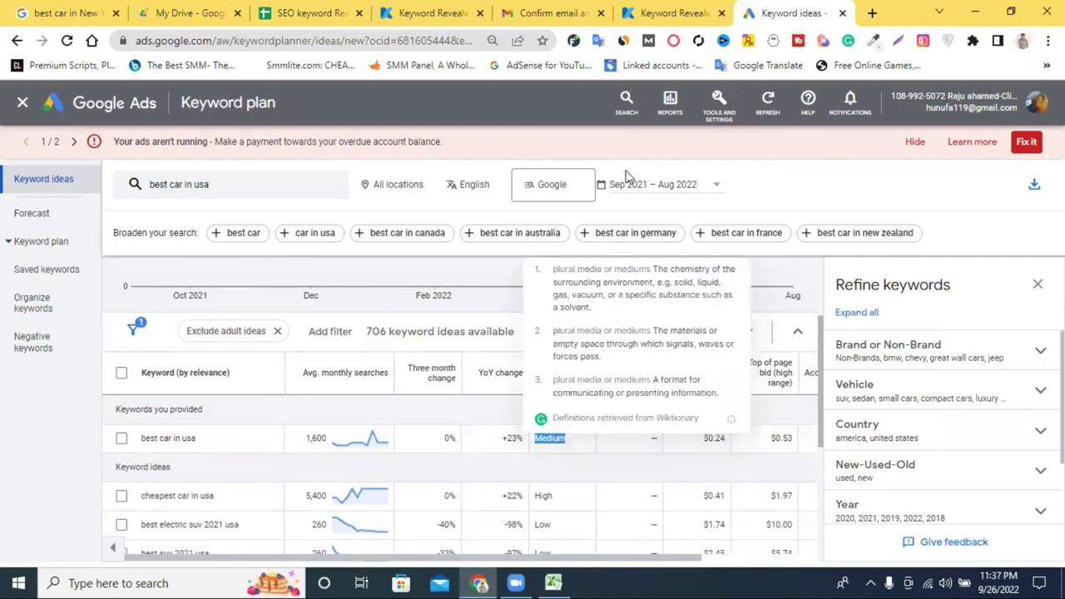
{"action": "left_click", "coordinate": [653, 10]}
{"action": "left_click", "coordinate": [310, 13]}
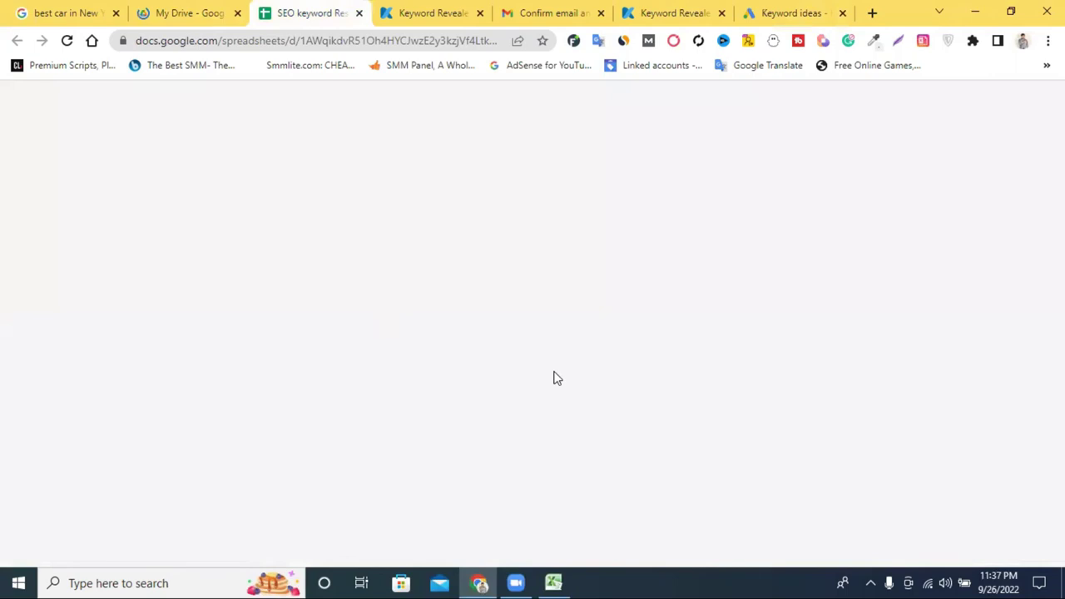
{"action": "left_click", "coordinate": [596, 231]}
{"action": "right_click", "coordinate": [594, 230]}
{"action": "left_click", "coordinate": [661, 343]}
{"action": "key", "text": "Return"}
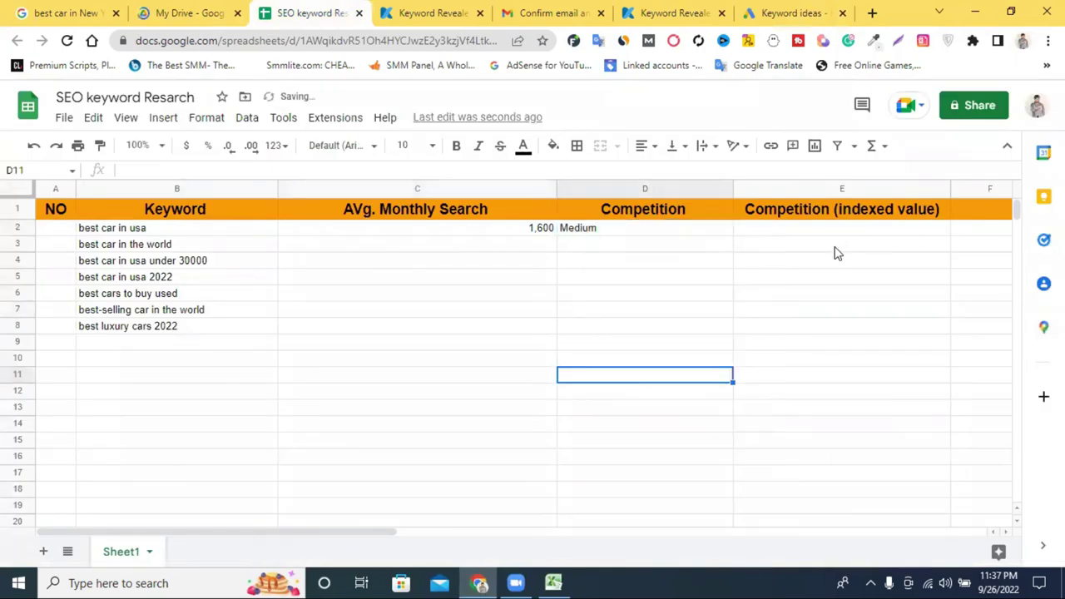
{"action": "left_click", "coordinate": [779, 10]}
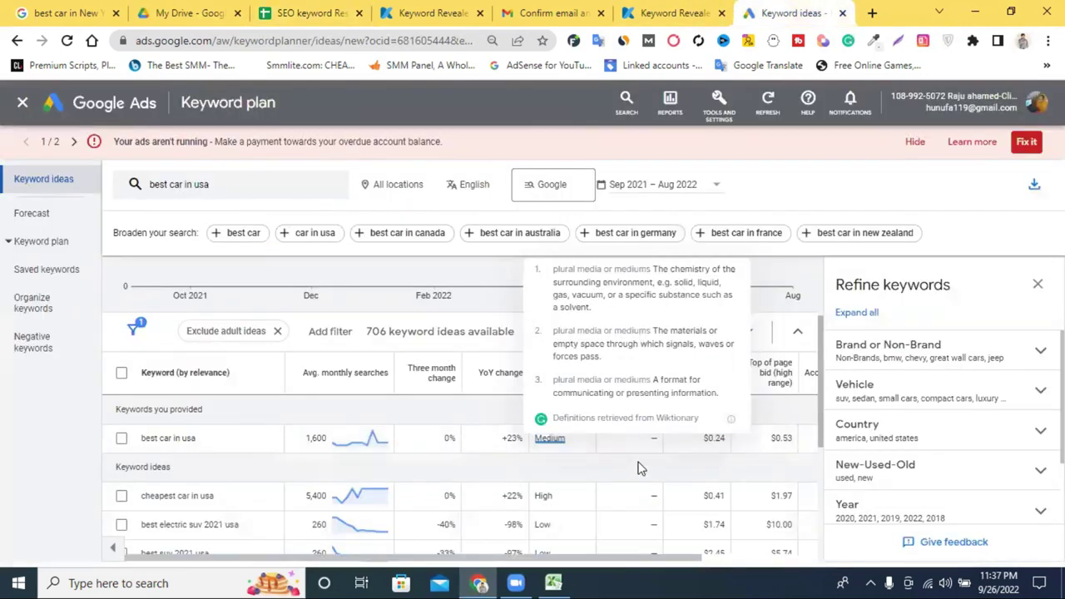
Close the definition popup and scroll the table right to show the $0.24 and $0.53 bids.
{"action": "left_click", "coordinate": [768, 268]}
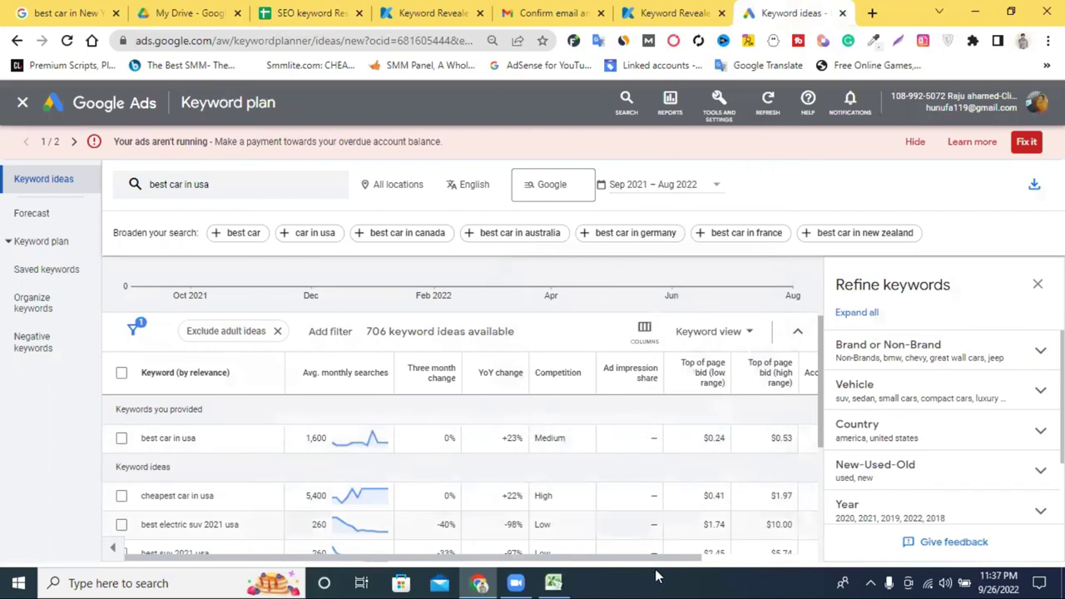
{"action": "left_click_drag", "start_coordinate": [672, 564], "coordinate": [804, 564]}
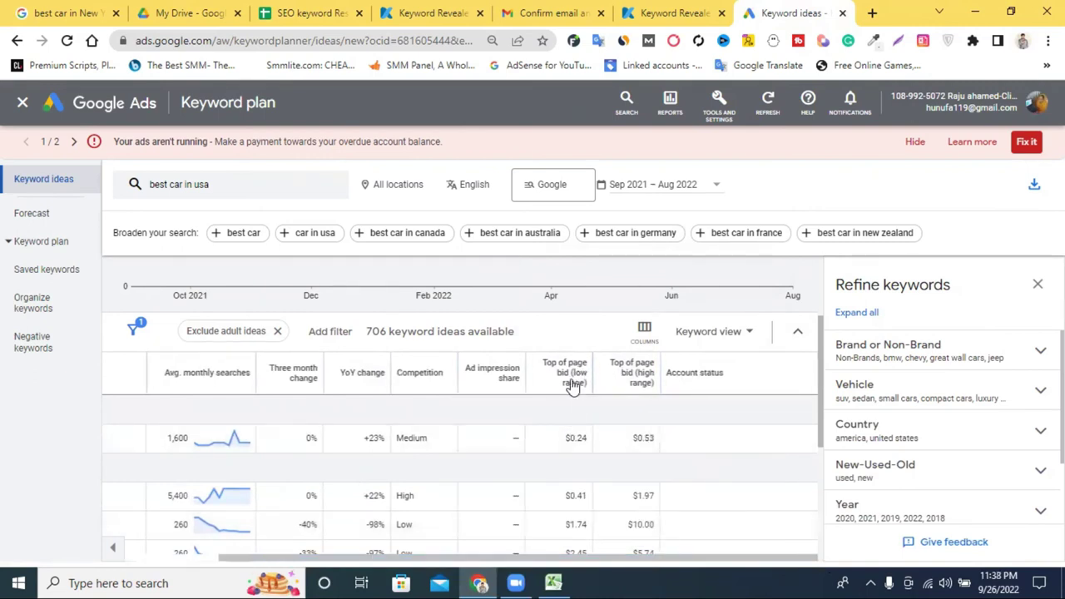
{"action": "mouse_move", "coordinate": [571, 381]}
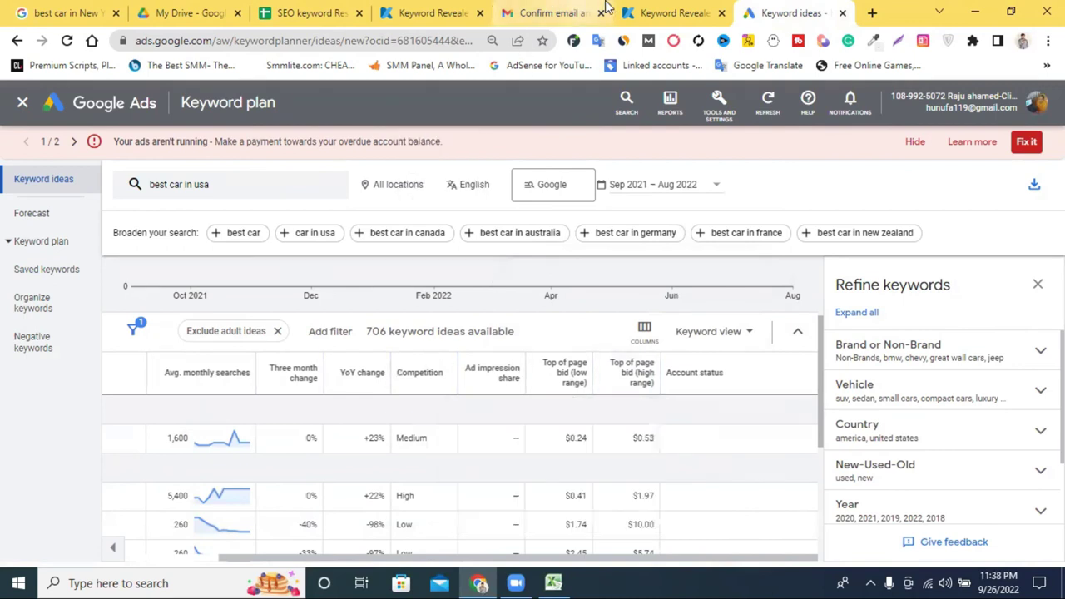
{"action": "left_click", "coordinate": [657, 12]}
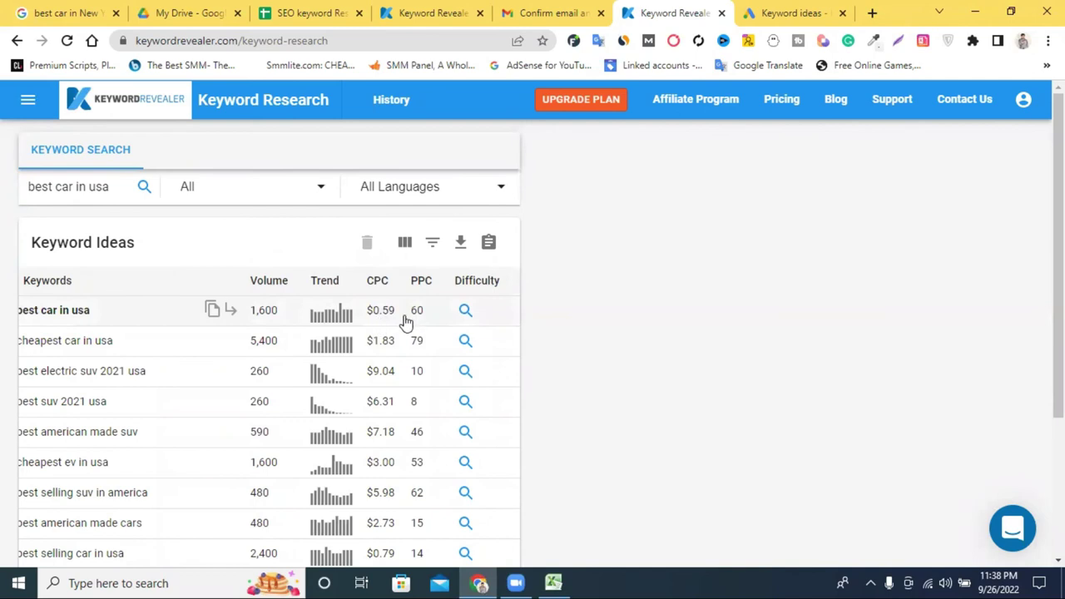
Compare Keyword Revealer's $0.59 CPC and PPC 60 with Keyword Planner's $0.24–$0.53 bids.
{"action": "left_click_drag", "start_coordinate": [401, 320], "coordinate": [373, 320]}
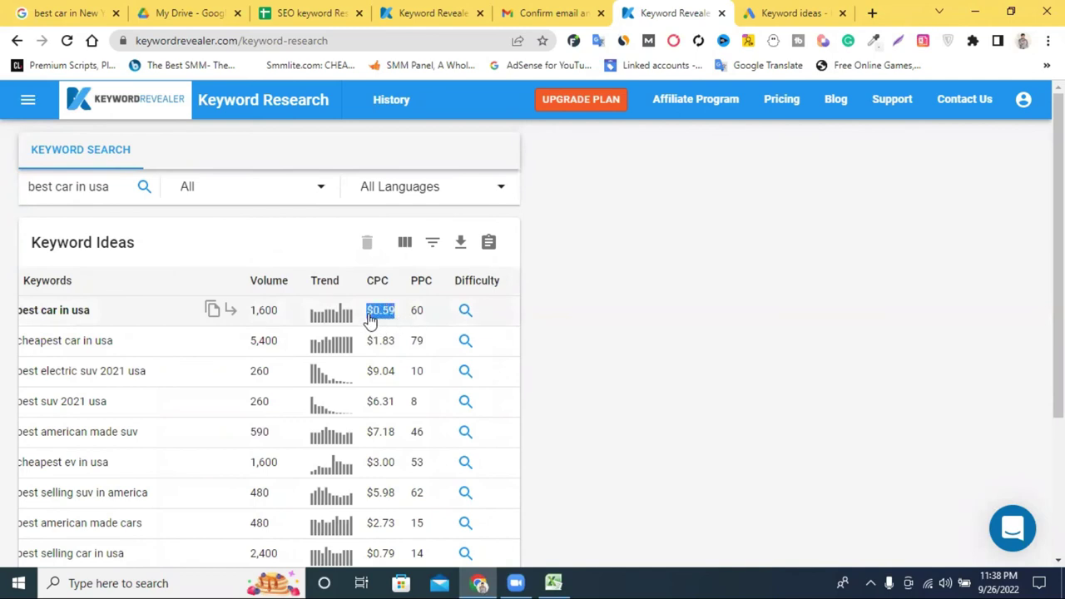
{"action": "double_click", "coordinate": [416, 313]}
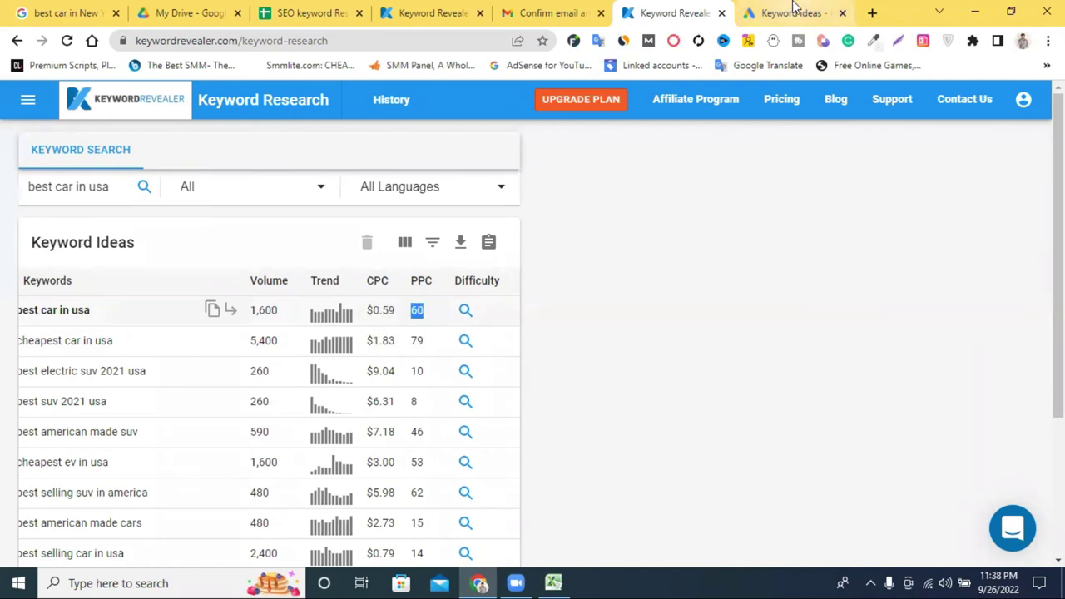
{"action": "left_click", "coordinate": [791, 13]}
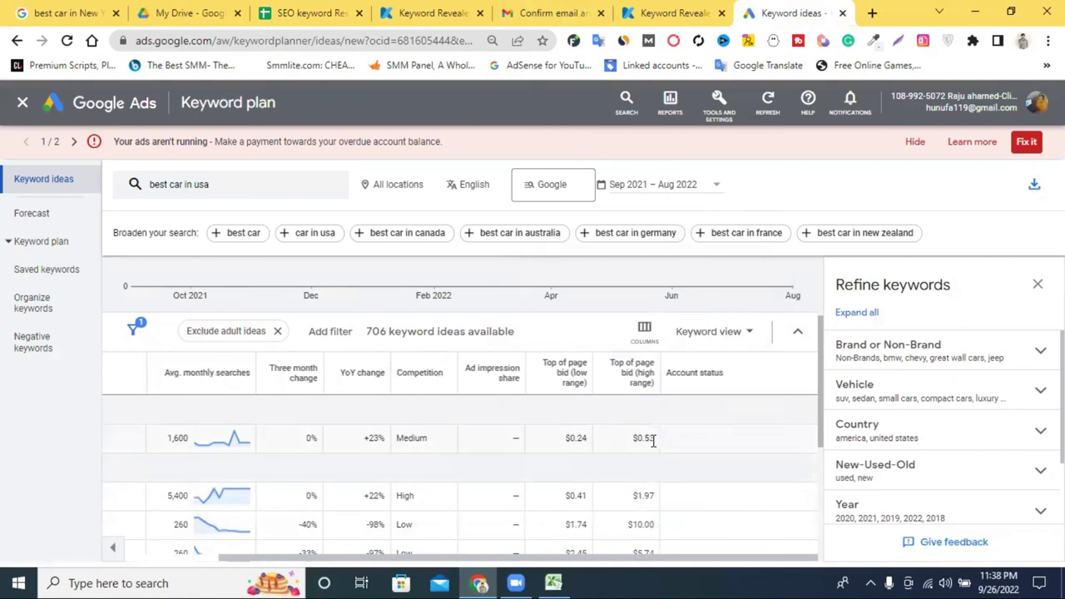
{"action": "left_click", "coordinate": [585, 441], "text": "shift"}
{"action": "left_click_drag", "start_coordinate": [572, 444], "coordinate": [807, 471]}
{"action": "scroll", "coordinate": [601, 447], "scroll_direction": "up", "scroll_amount": 1}
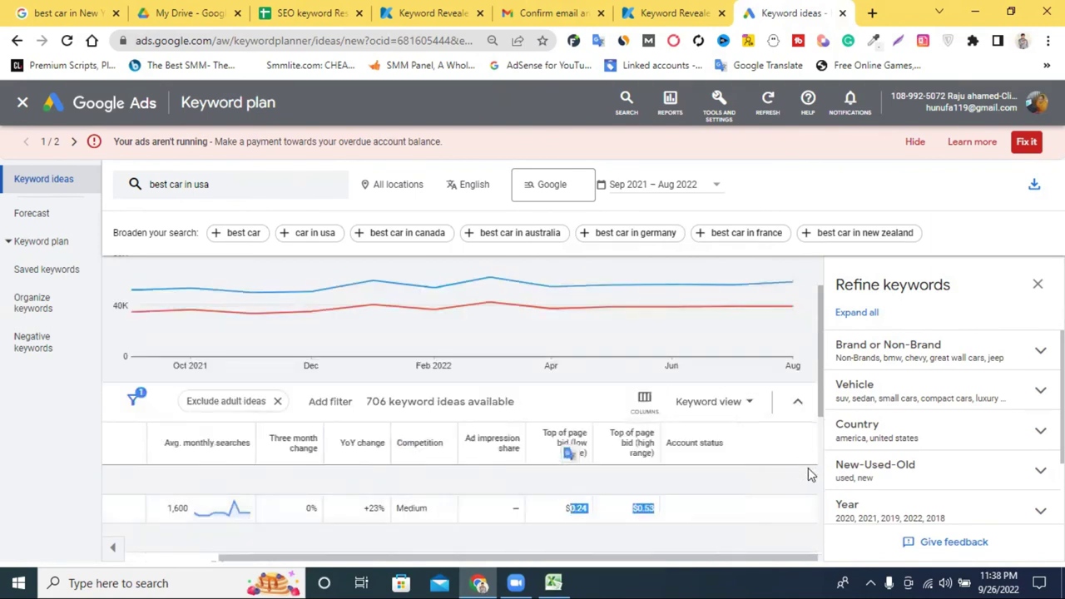
{"action": "scroll", "coordinate": [770, 481], "scroll_direction": "down", "scroll_amount": 2}
{"action": "left_click", "coordinate": [672, 12]}
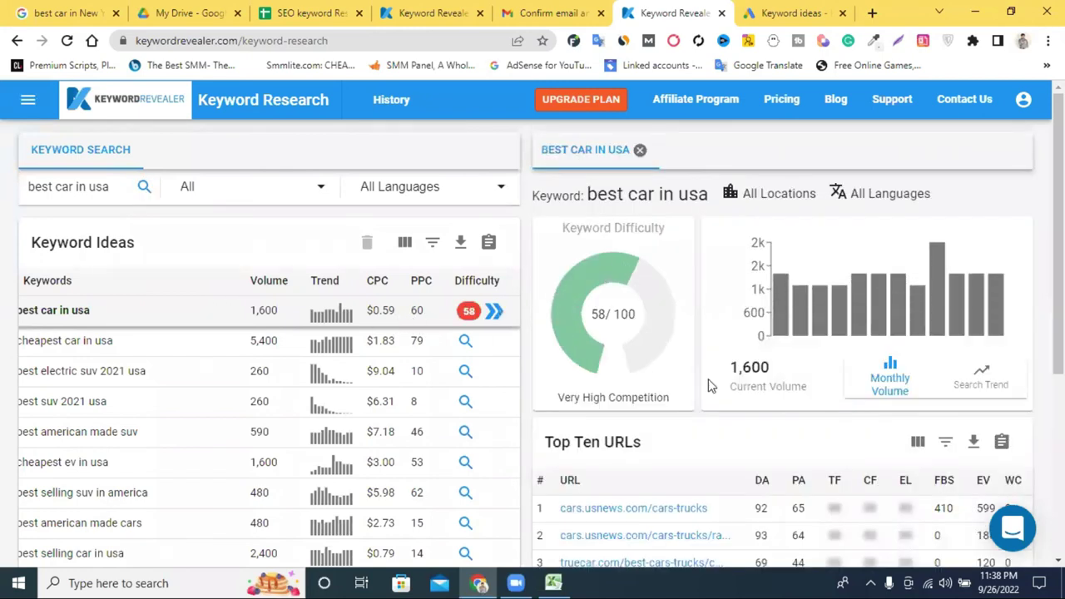
Scroll through the 58/100 difficulty details and top ten ranking URLs for 'best car in usa'.
{"action": "scroll", "coordinate": [399, 323], "scroll_direction": "down", "scroll_amount": 2}
{"action": "scroll", "coordinate": [424, 331], "scroll_direction": "up", "scroll_amount": 2}
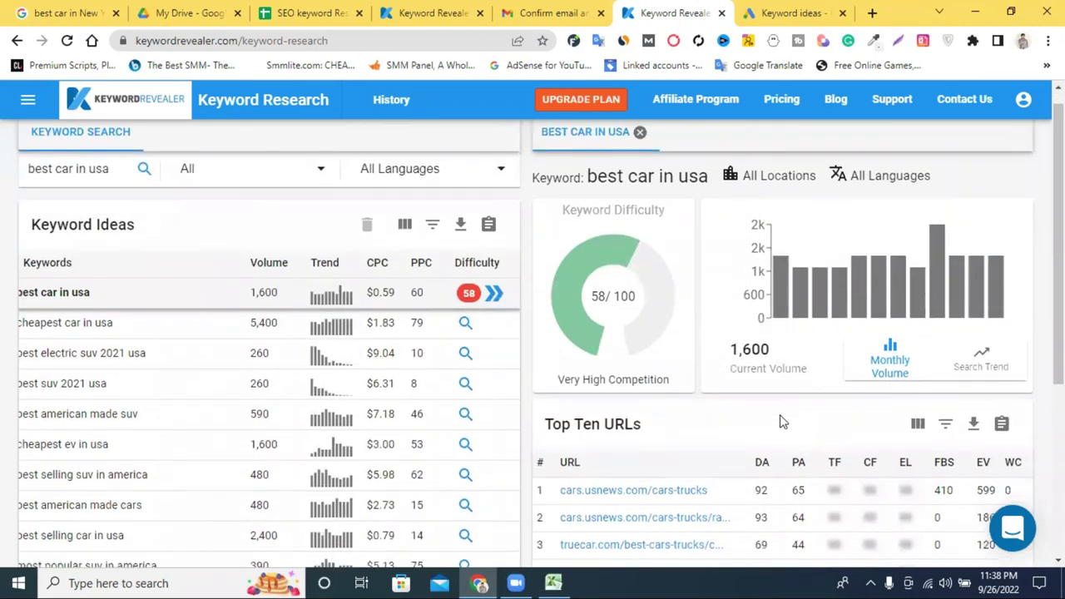
{"action": "scroll", "coordinate": [780, 421], "scroll_direction": "down", "scroll_amount": 2}
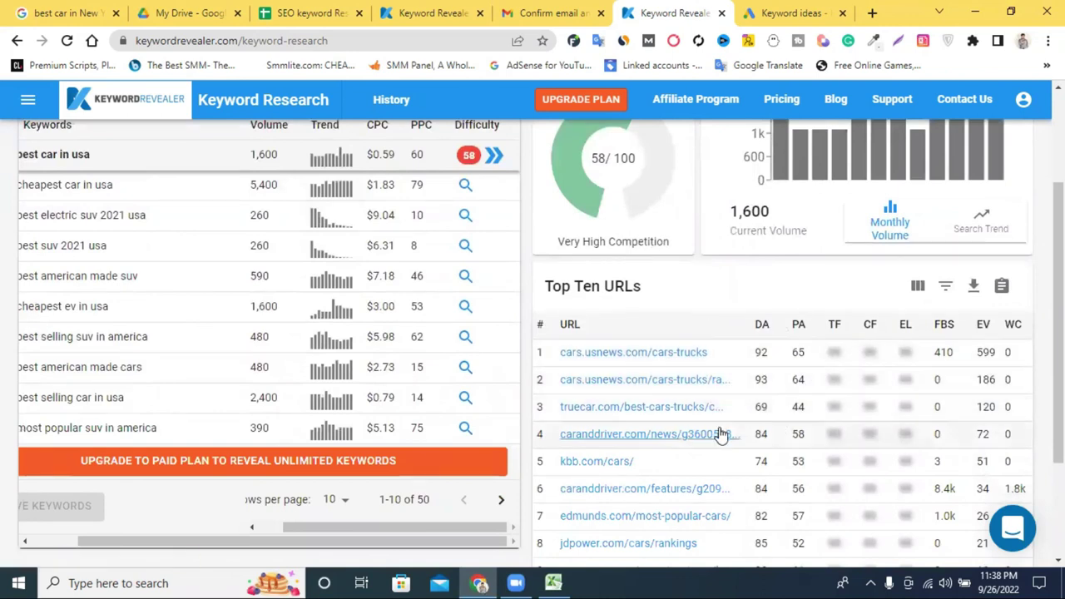
{"action": "scroll", "coordinate": [721, 429], "scroll_direction": "down", "scroll_amount": 2}
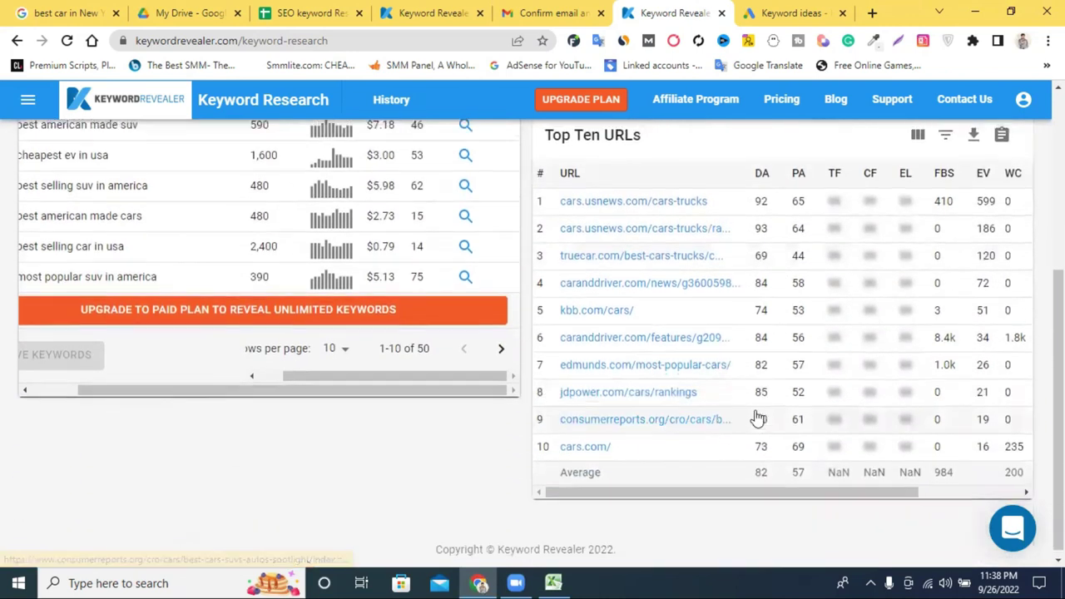
{"action": "scroll", "coordinate": [757, 416], "scroll_direction": "up", "scroll_amount": 2}
{"action": "scroll", "coordinate": [832, 422], "scroll_direction": "up", "scroll_amount": 2}
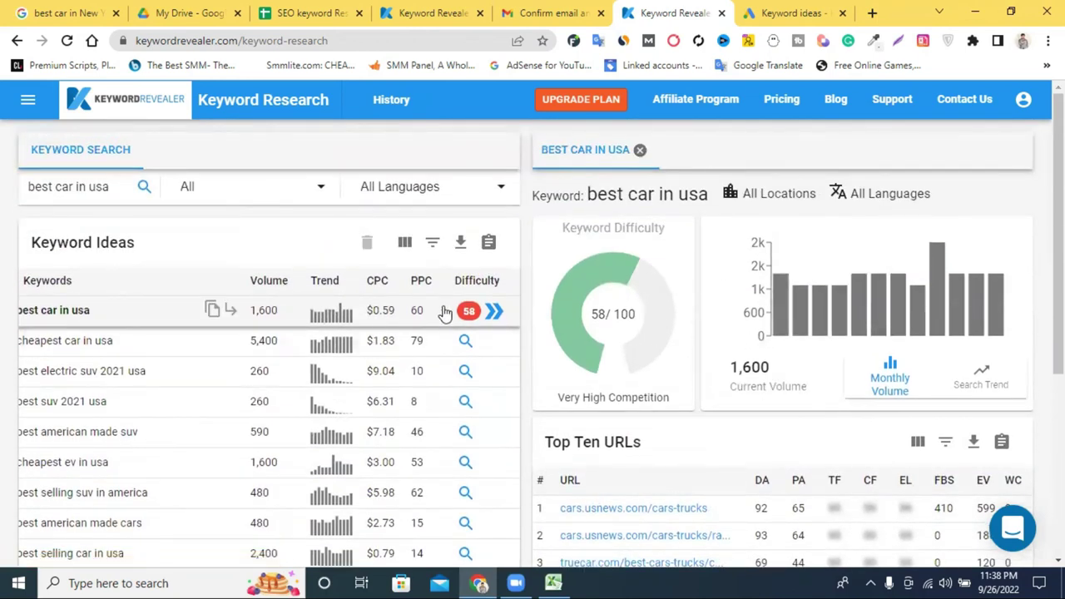
Overwrite the E1 heading with 'cpc' and drag column E's border slightly narrower.
{"action": "left_click", "coordinate": [774, 13]}
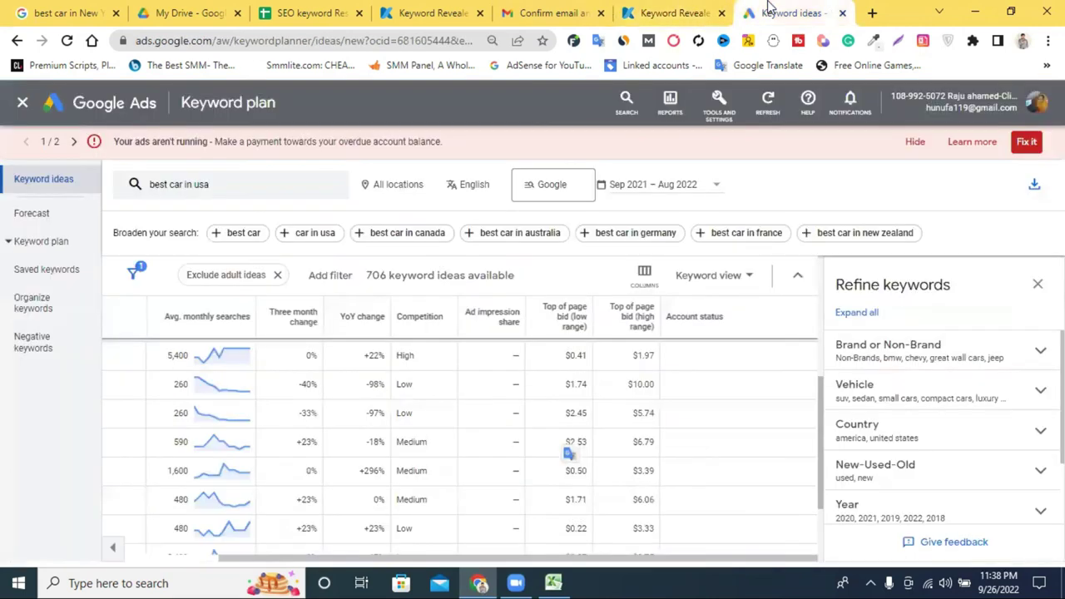
{"action": "left_click", "coordinate": [336, 8]}
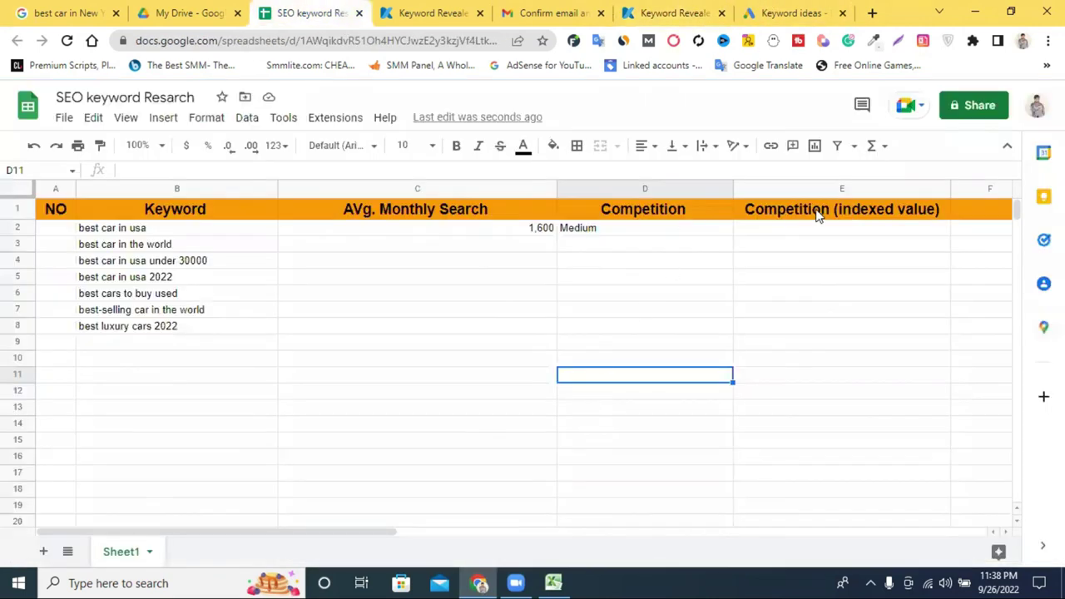
{"action": "left_click", "coordinate": [818, 212]}
{"action": "double_click", "coordinate": [818, 208]}
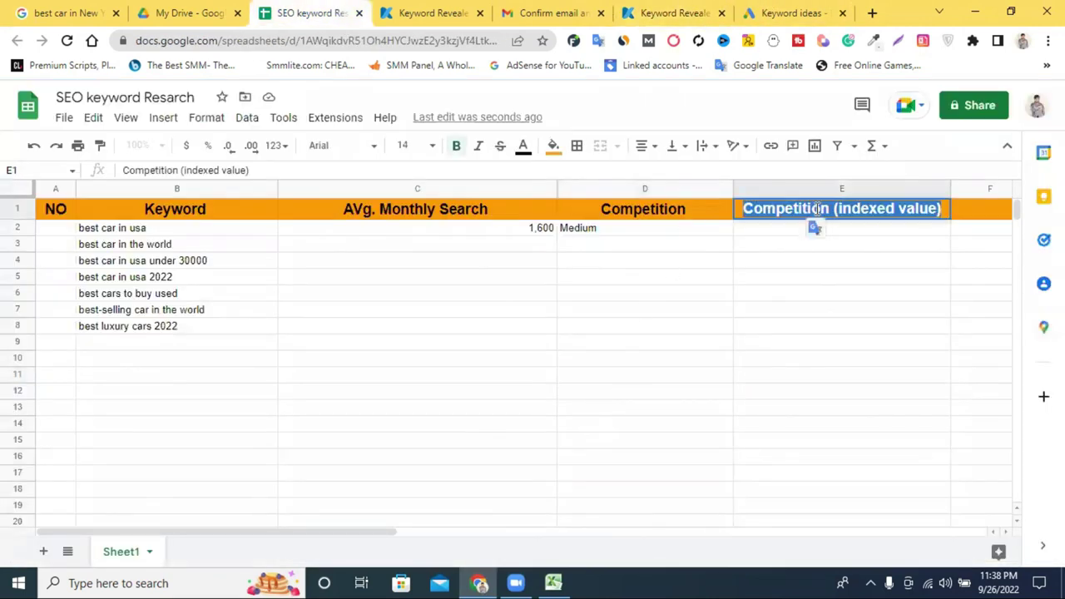
{"action": "type", "text": "cp"}
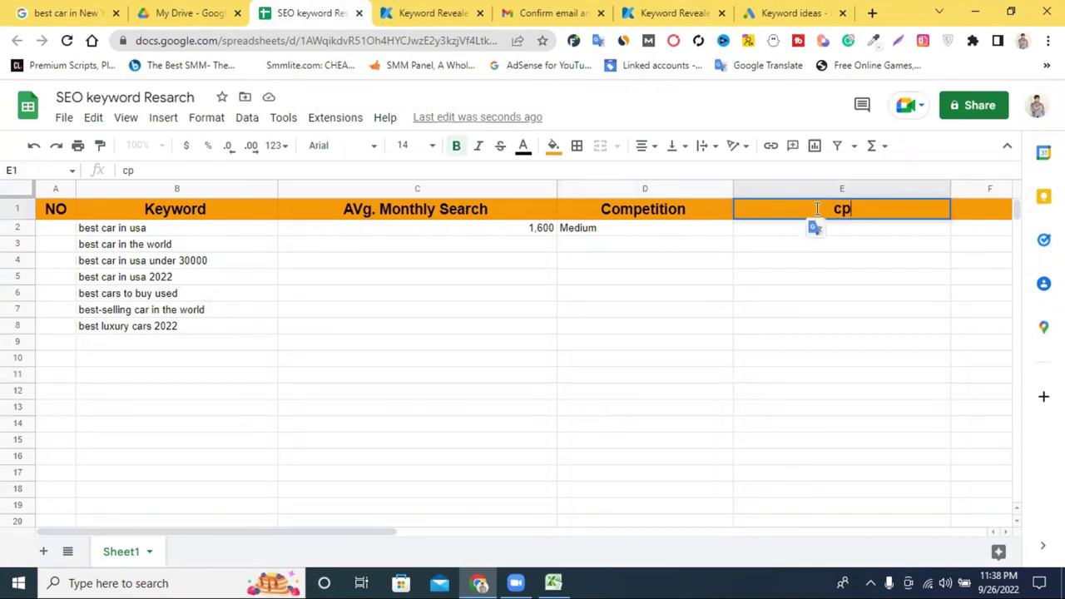
{"action": "type", "text": "c"}
{"action": "left_click", "coordinate": [887, 296]}
{"action": "left_click_drag", "start_coordinate": [948, 184], "coordinate": [930, 184]}
{"action": "double_click", "coordinate": [868, 212]}
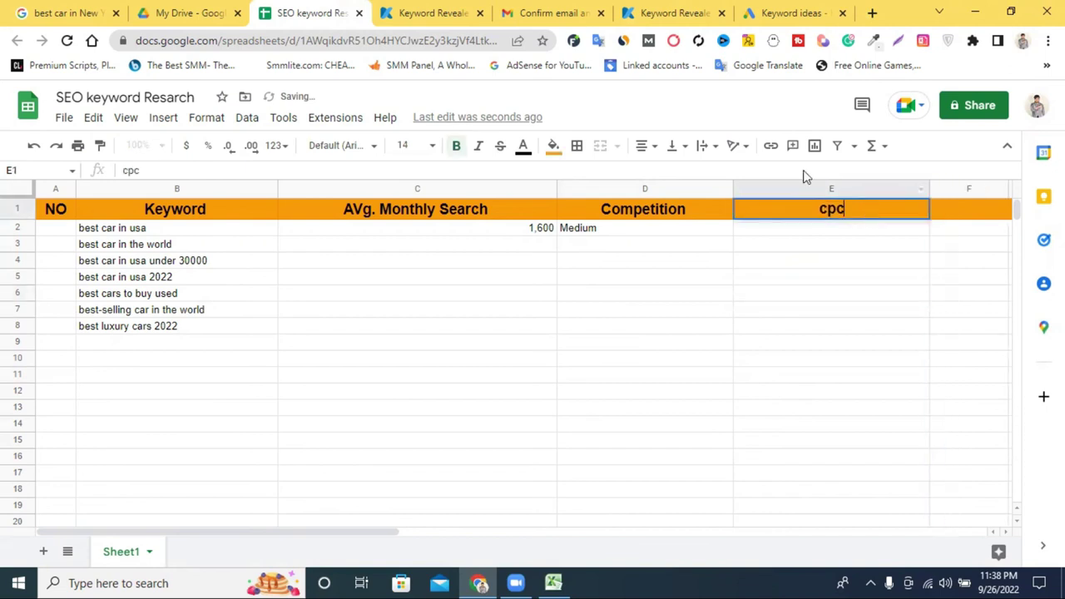
{"action": "left_click", "coordinate": [785, 13]}
Read the Top of page bid (low range) and (high range) header tooltips, then switch to Excel.
{"action": "mouse_move", "coordinate": [569, 321]}
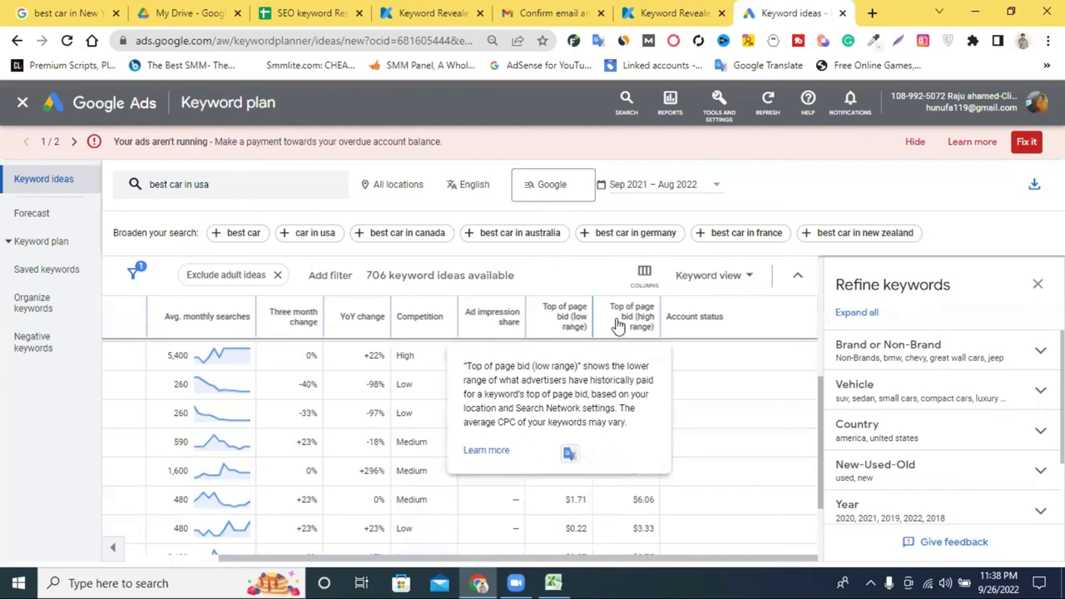
{"action": "mouse_move", "coordinate": [632, 324]}
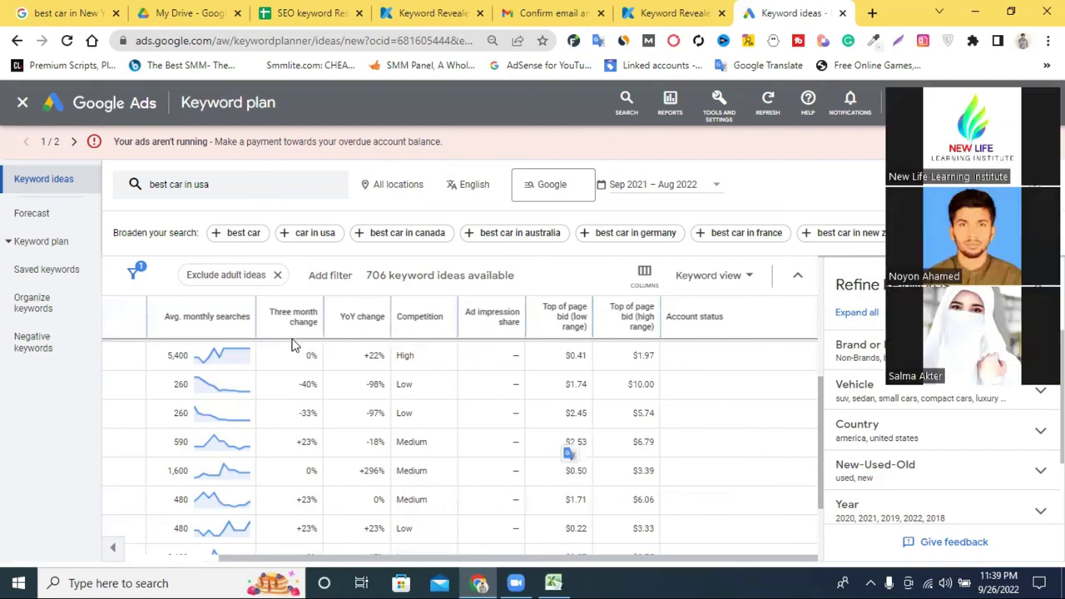
{"action": "mouse_move", "coordinate": [297, 326]}
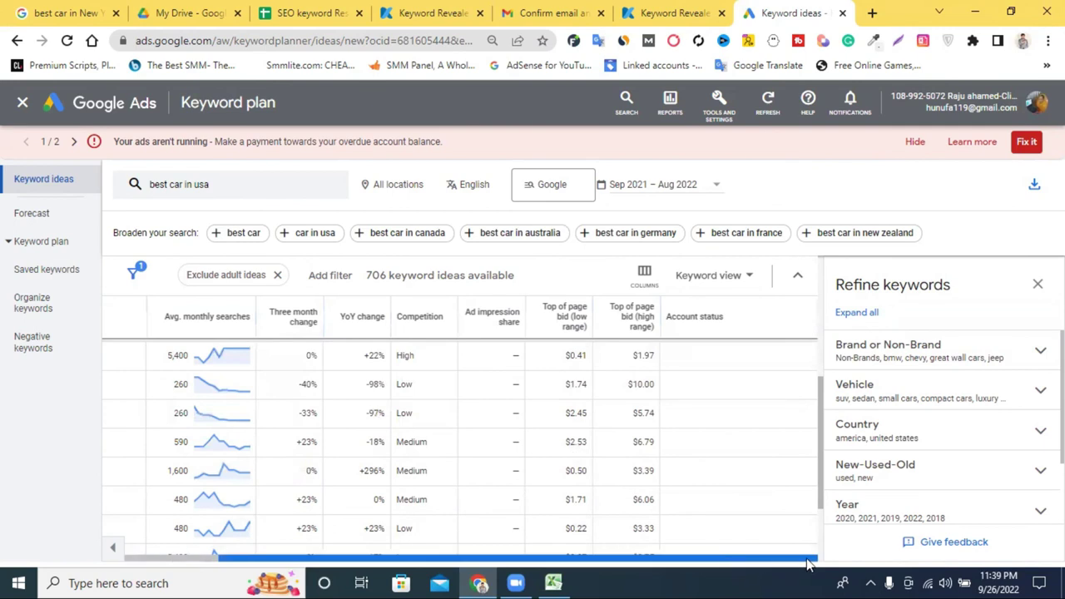
{"action": "left_click", "coordinate": [553, 582]}
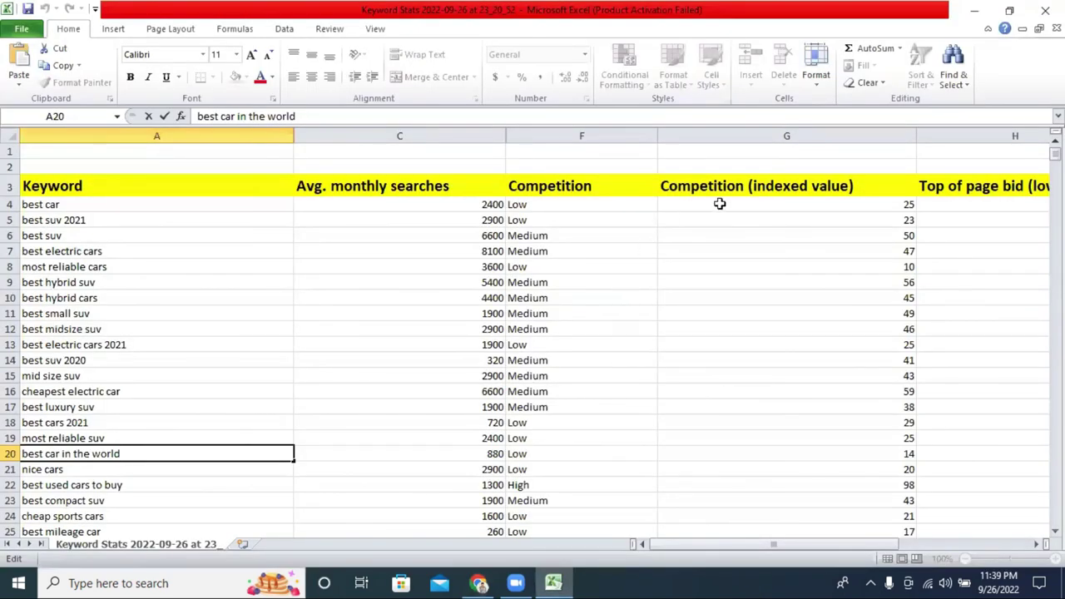
Copy the 'Competition (indexed value)' heading text from Excel cell G3 in the Keyword Stats workbook.
{"action": "mouse_move", "coordinate": [830, 547]}
{"action": "left_mouse_down"}
{"action": "mouse_move", "coordinate": [871, 543]}
{"action": "mouse_move", "coordinate": [838, 543]}
{"action": "left_mouse_up"}
{"action": "left_click", "coordinate": [513, 199]}
{"action": "left_click", "coordinate": [514, 184]}
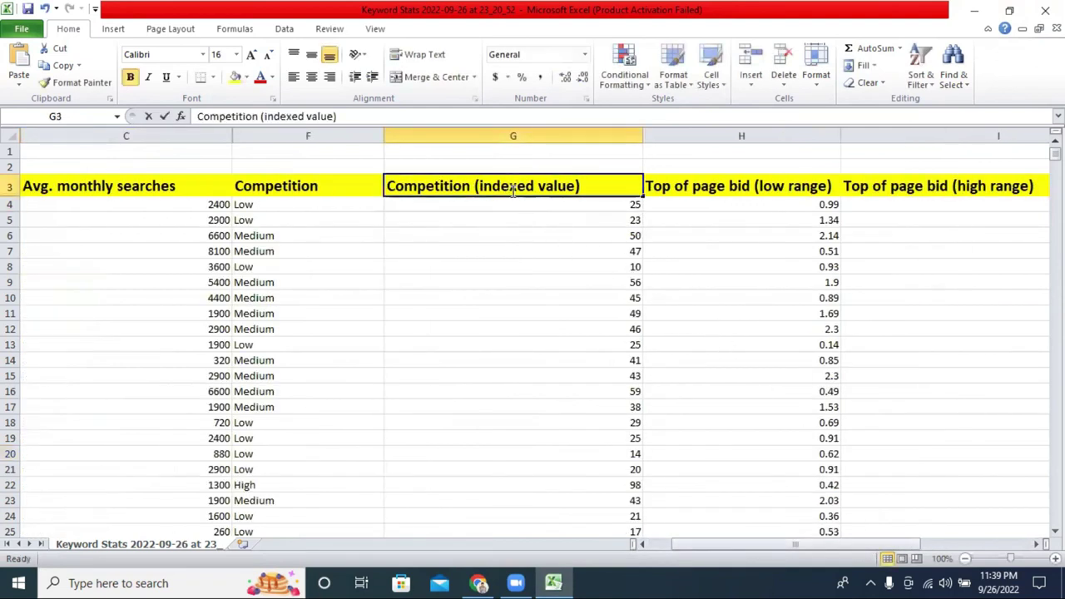
{"action": "double_click", "coordinate": [514, 186]}
{"action": "right_click", "coordinate": [512, 188]}
{"action": "left_click", "coordinate": [502, 196]}
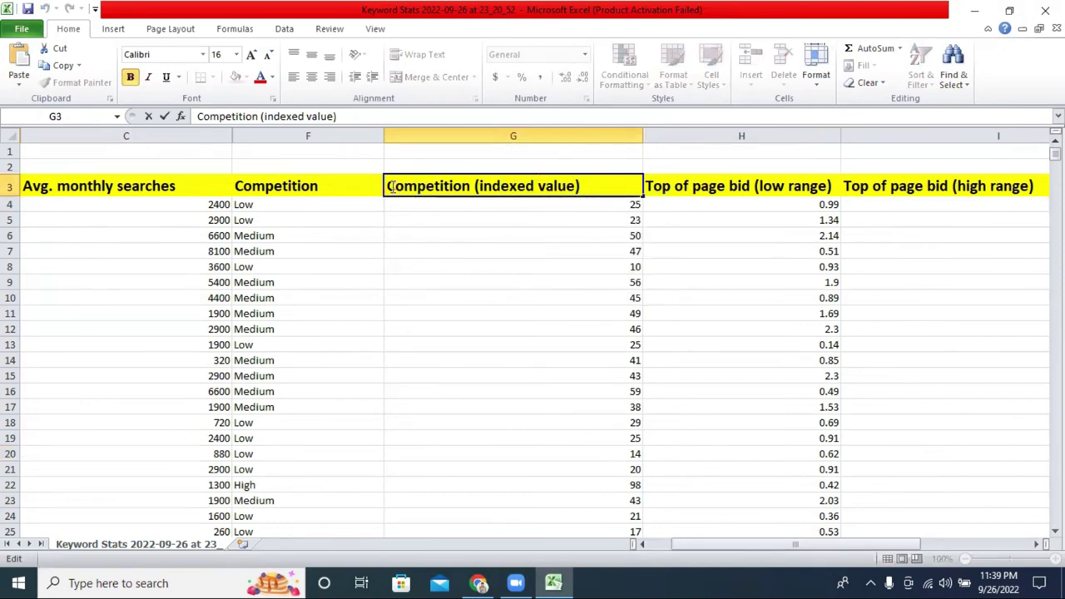
{"action": "left_click_drag", "start_coordinate": [388, 187], "coordinate": [584, 186]}
{"action": "right_click", "coordinate": [574, 191]}
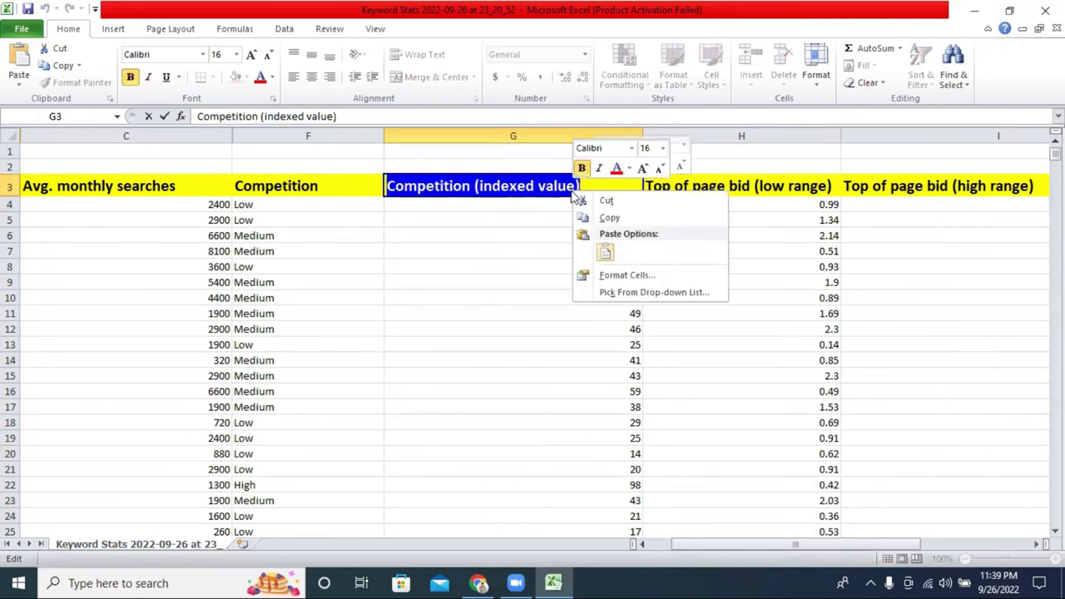
{"action": "left_click", "coordinate": [629, 218]}
{"action": "left_click", "coordinate": [478, 583]}
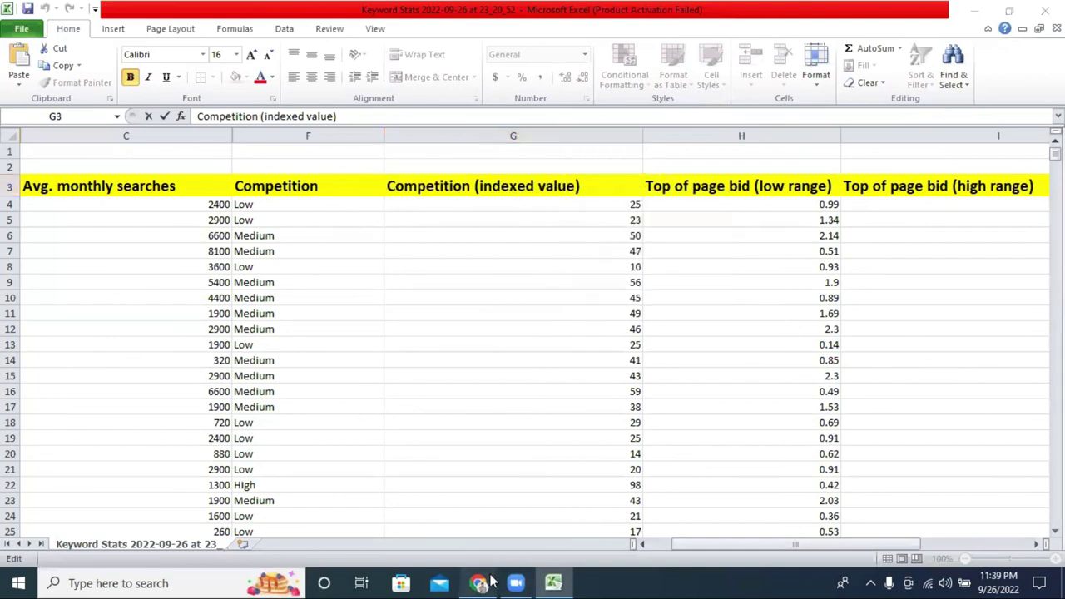
Paste 'Competition (indexed value)' over the cpc heading in cell E1.
{"action": "left_click", "coordinate": [653, 11]}
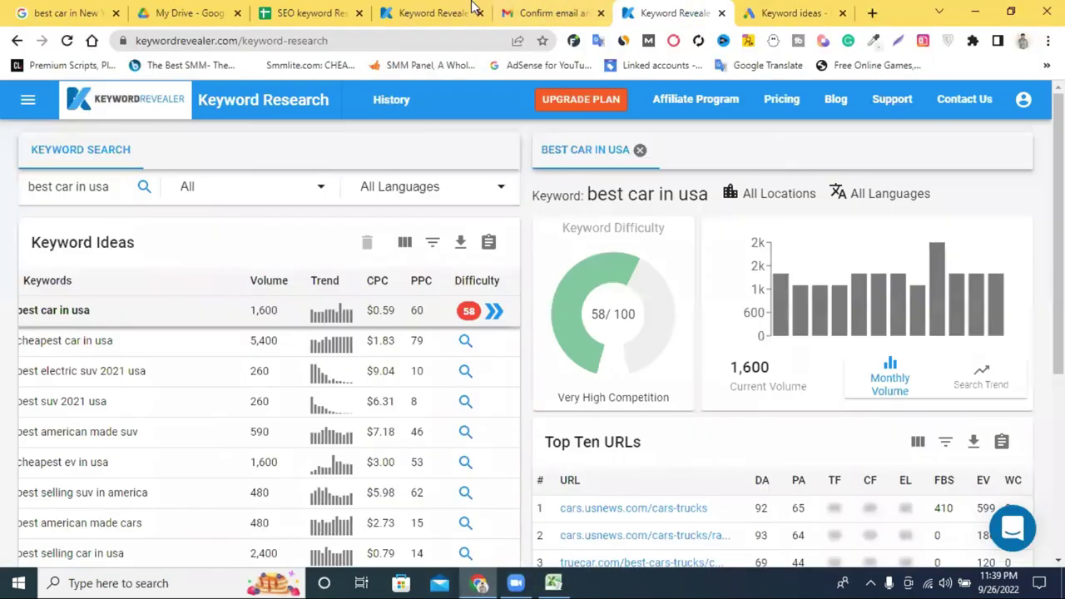
{"action": "left_click", "coordinate": [323, 11]}
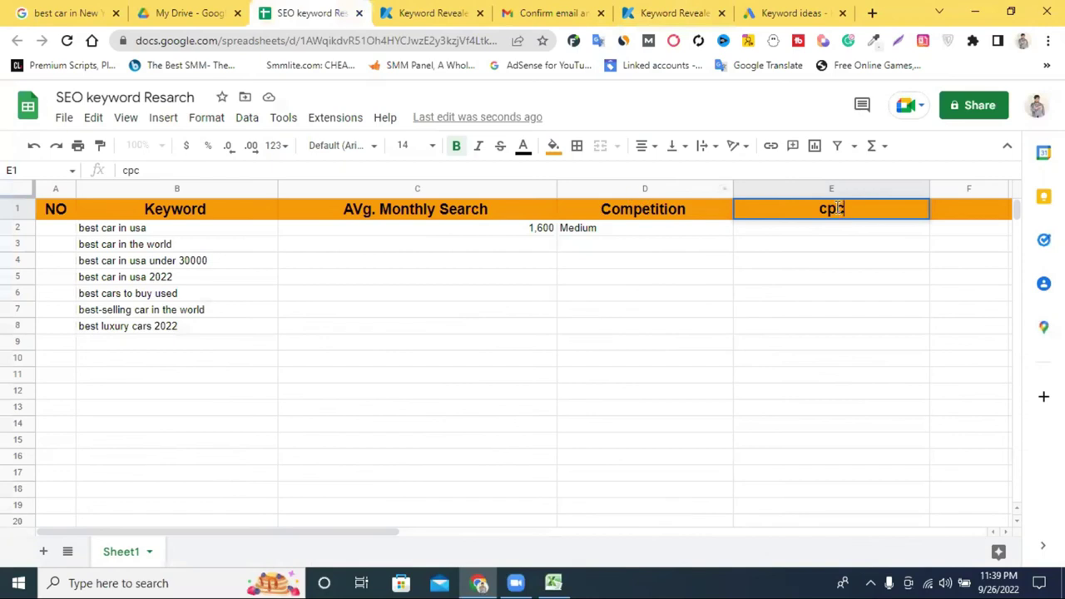
{"action": "double_click", "coordinate": [836, 209]}
{"action": "right_click", "coordinate": [834, 209]}
{"action": "left_click", "coordinate": [886, 283]}
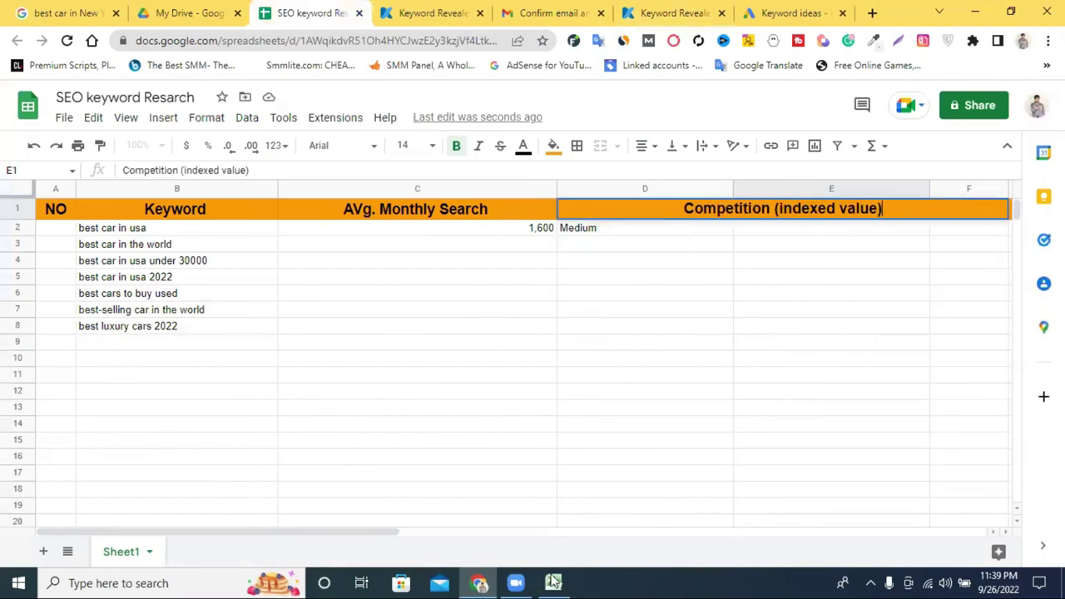
Return to the Excel Keyword Stats workbook, scroll left and open keyword cell A4.
{"action": "left_click", "coordinate": [553, 582]}
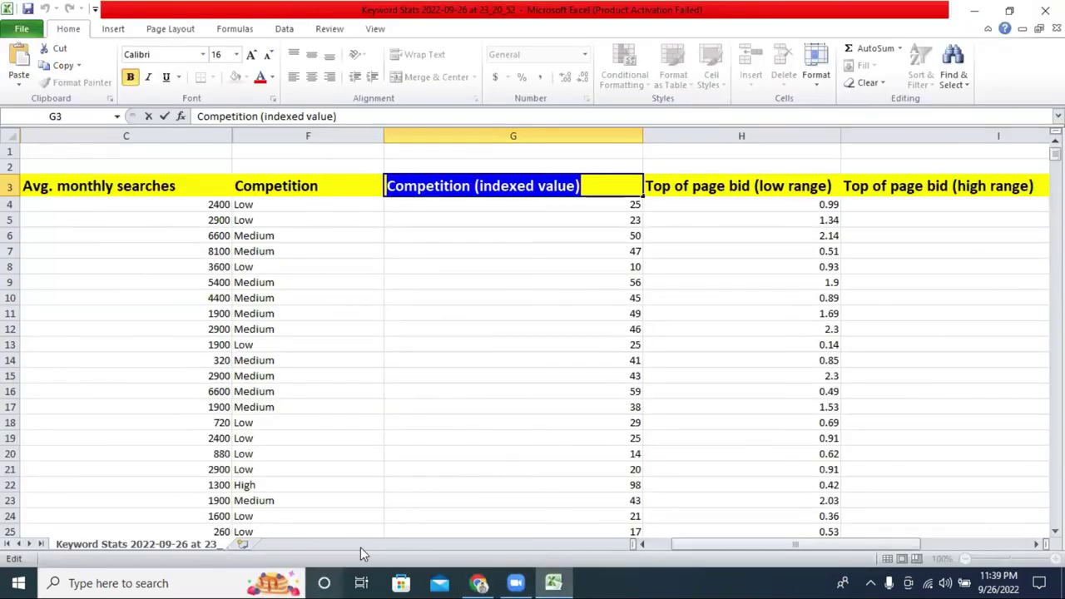
{"action": "left_click_drag", "start_coordinate": [710, 546], "coordinate": [607, 550]}
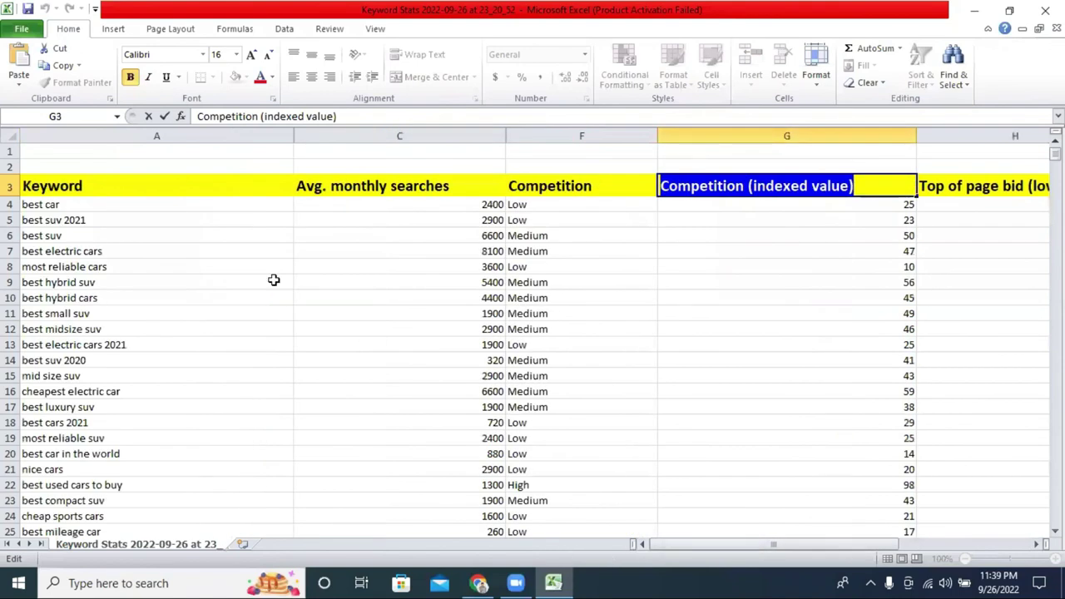
{"action": "double_click", "coordinate": [86, 204]}
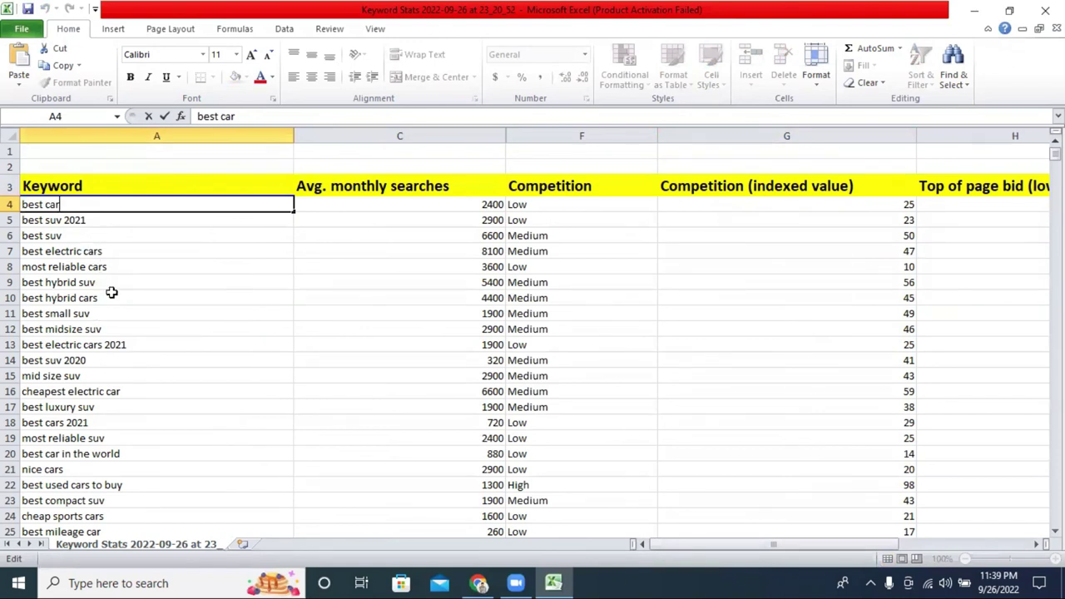
Download the Keyword Planner keyword ideas as a .csv file.
{"action": "left_click", "coordinate": [478, 583]}
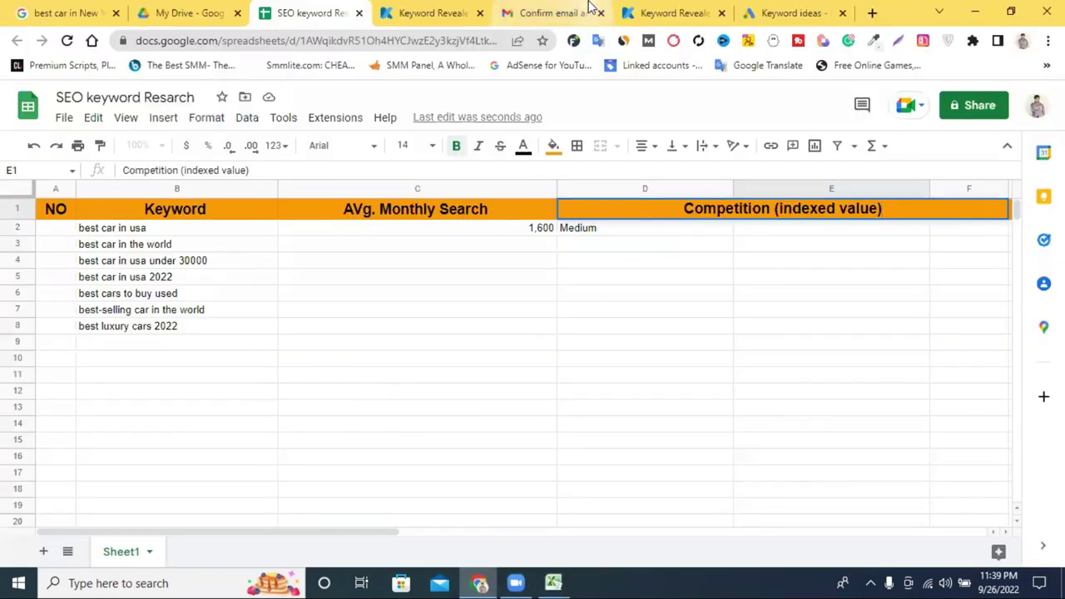
{"action": "left_click", "coordinate": [757, 13]}
{"action": "scroll", "coordinate": [261, 406], "scroll_direction": "up", "scroll_amount": 3}
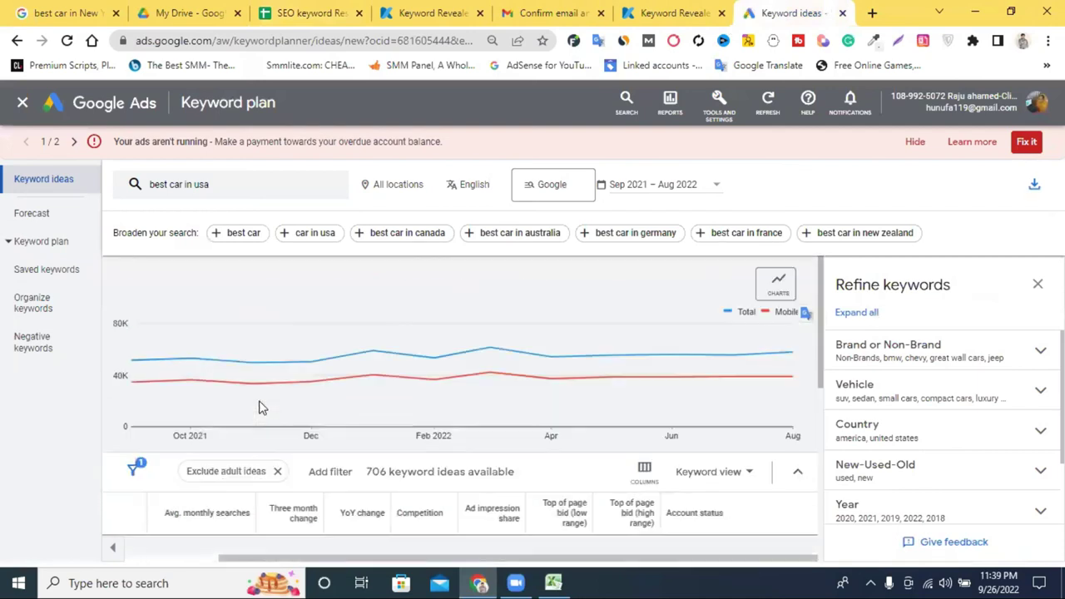
{"action": "left_click", "coordinate": [1034, 184]}
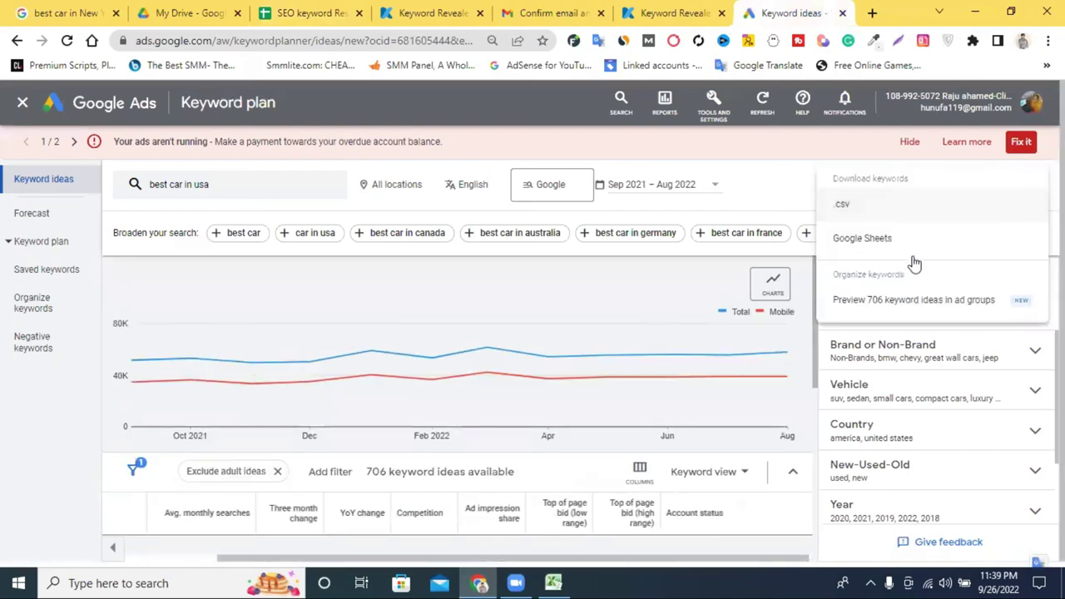
{"action": "left_click", "coordinate": [866, 214]}
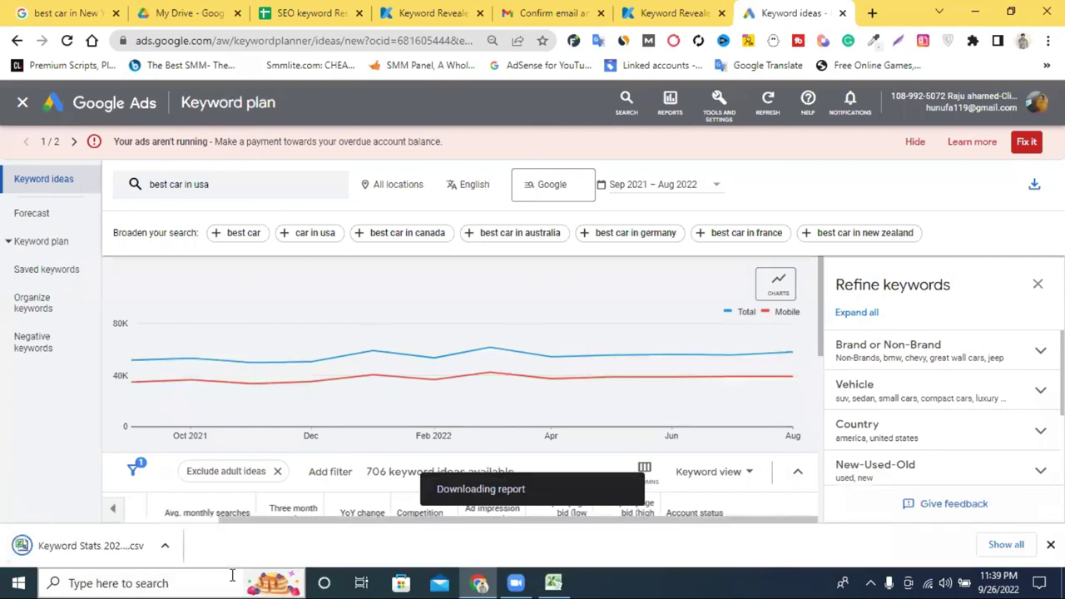
Open the downloaded CSV in Excel, then close the workbook without saving.
{"action": "left_click", "coordinate": [165, 546]}
{"action": "left_click", "coordinate": [206, 429]}
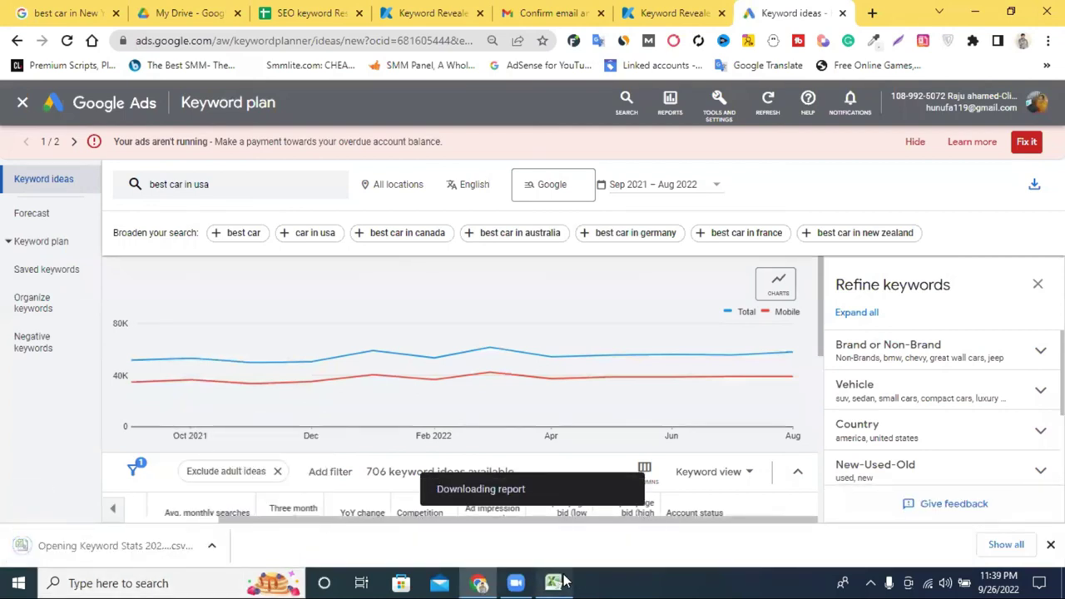
{"action": "left_click", "coordinate": [1045, 10]}
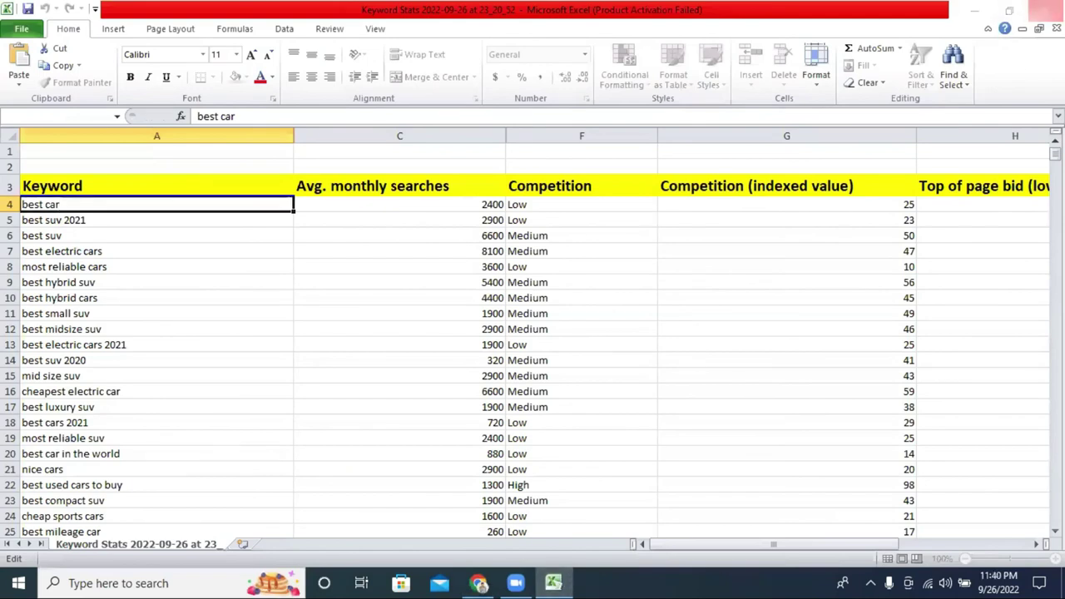
{"action": "left_click", "coordinate": [540, 327]}
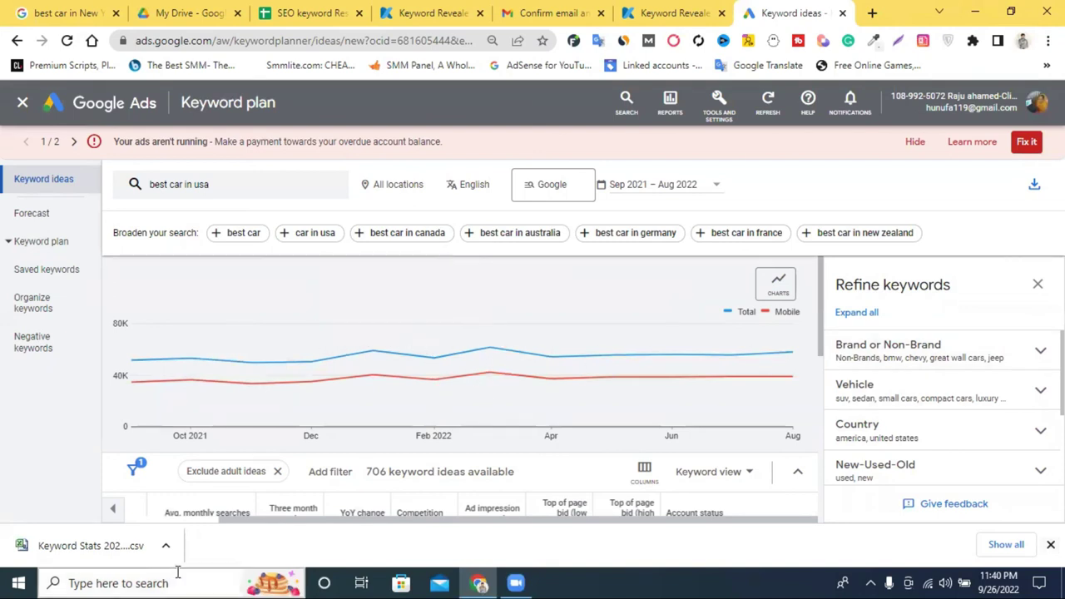
Dismiss the download bar and minimize Chrome to show the desktop.
{"action": "left_click", "coordinate": [165, 549]}
{"action": "left_click", "coordinate": [200, 445]}
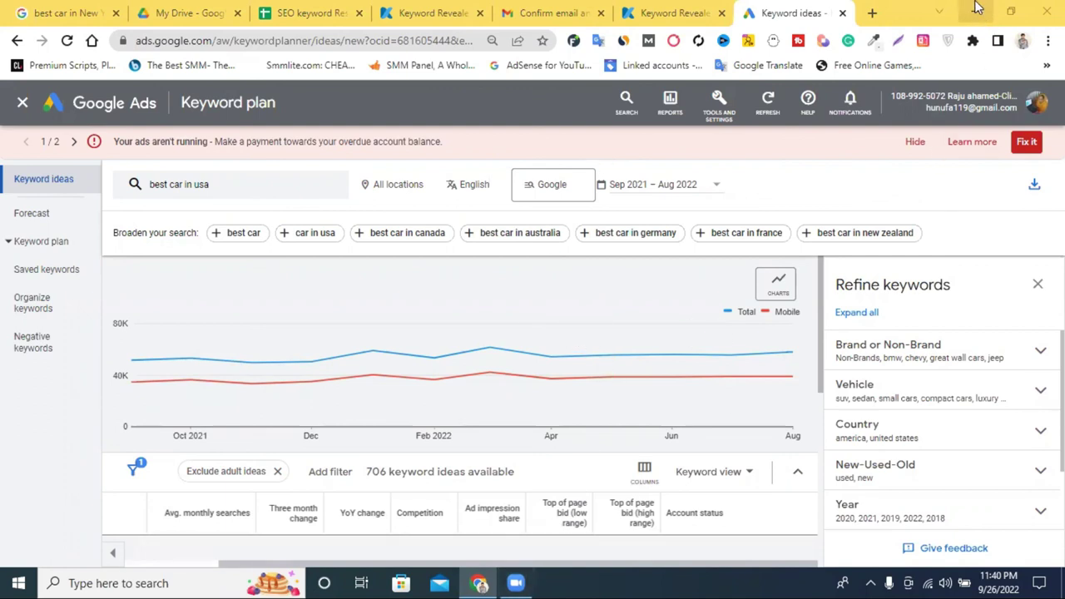
{"action": "left_click", "coordinate": [975, 12]}
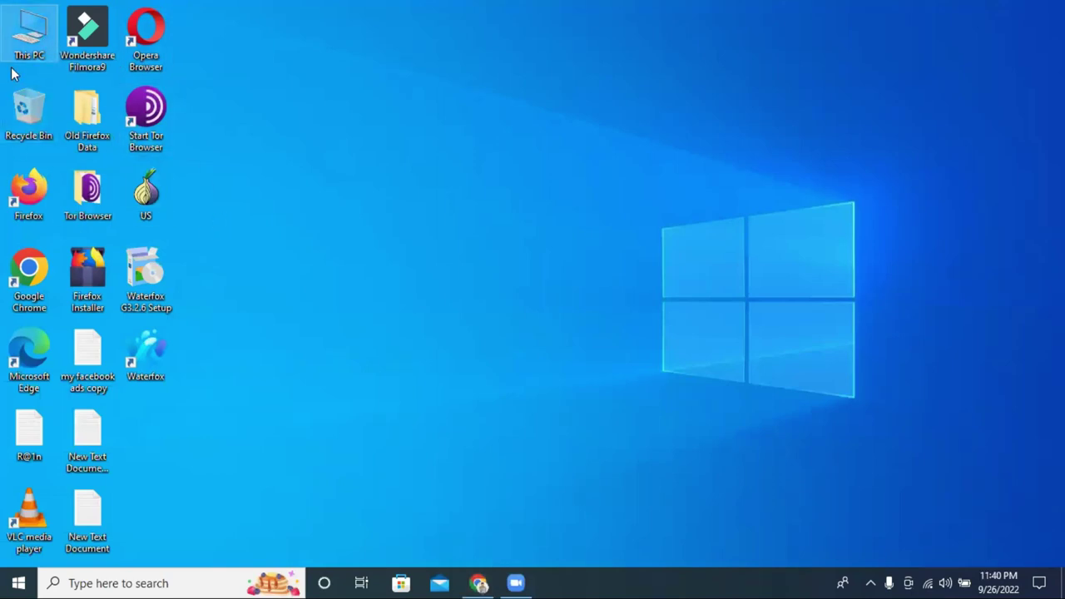
From This PC, open Downloads and select the Keyword Stats 2022-09-26 at 23_20_52 file.
{"action": "double_click", "coordinate": [30, 45]}
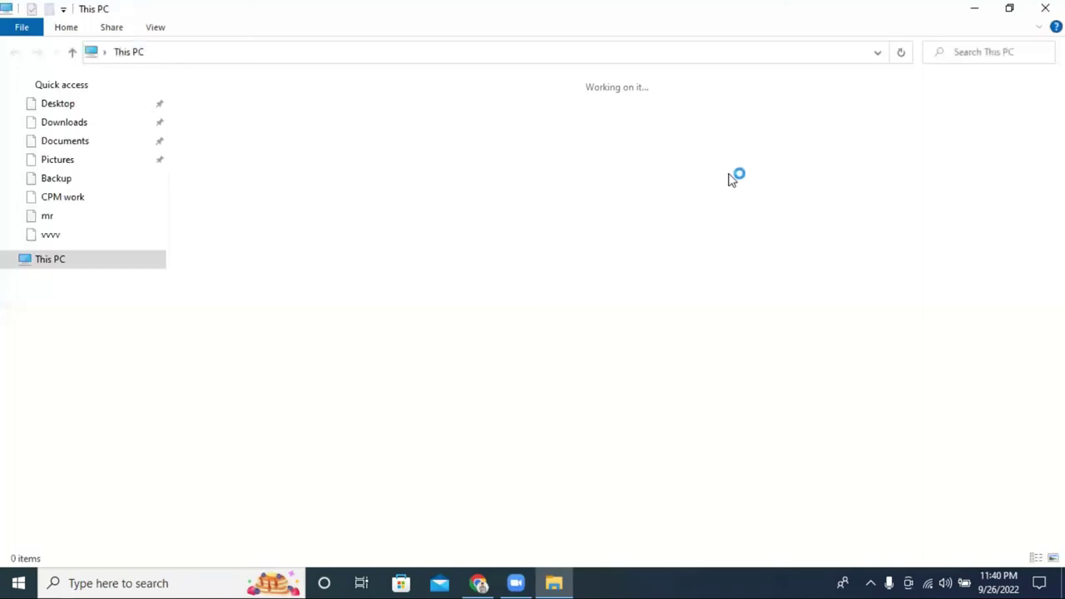
{"action": "left_click", "coordinate": [857, 118]}
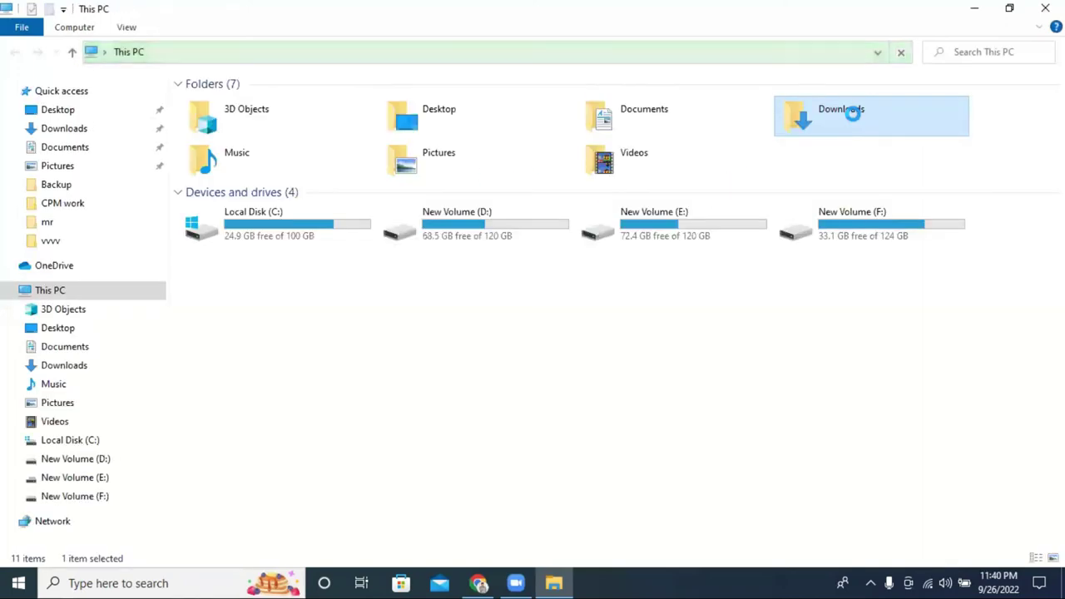
{"action": "double_click", "coordinate": [852, 114]}
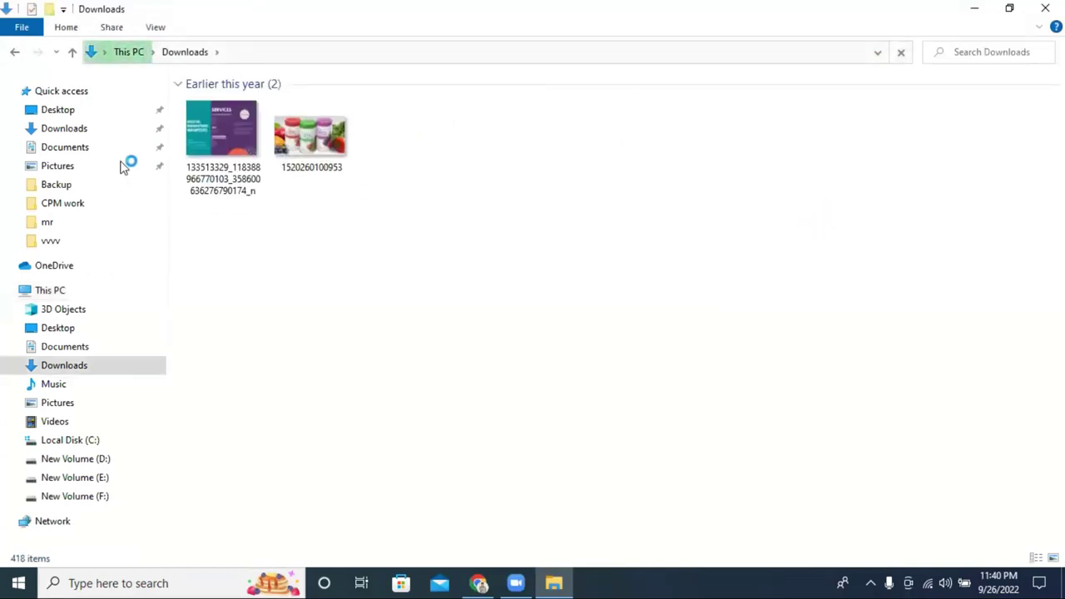
{"action": "left_click", "coordinate": [70, 132]}
{"action": "left_click", "coordinate": [308, 173]}
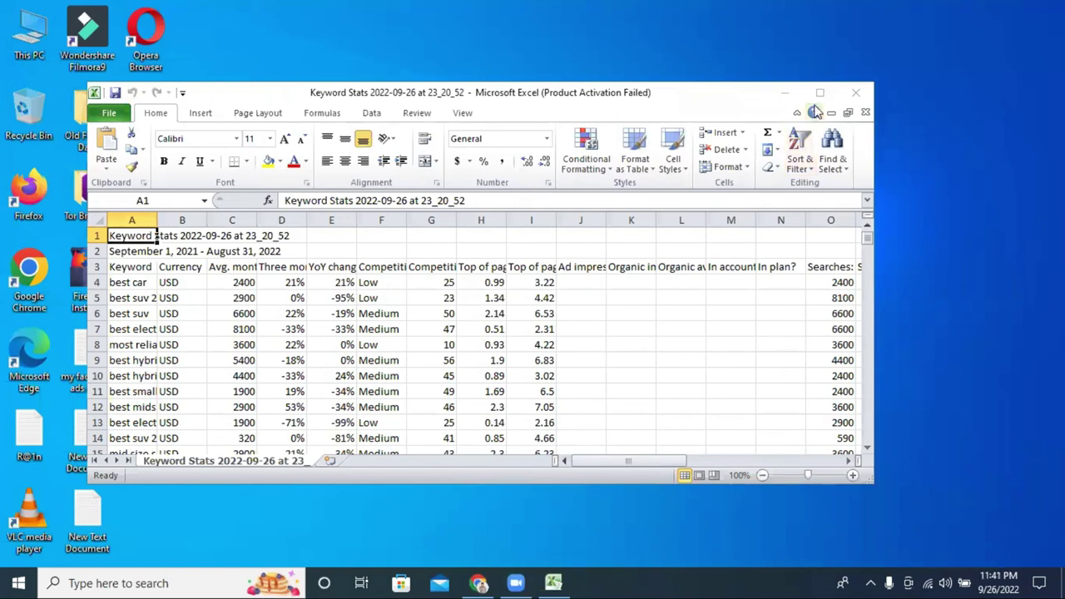
Maximize Excel, widen the Keyword and Avg. monthly searches columns, then return to Keyword Planner.
{"action": "left_click", "coordinate": [819, 92]}
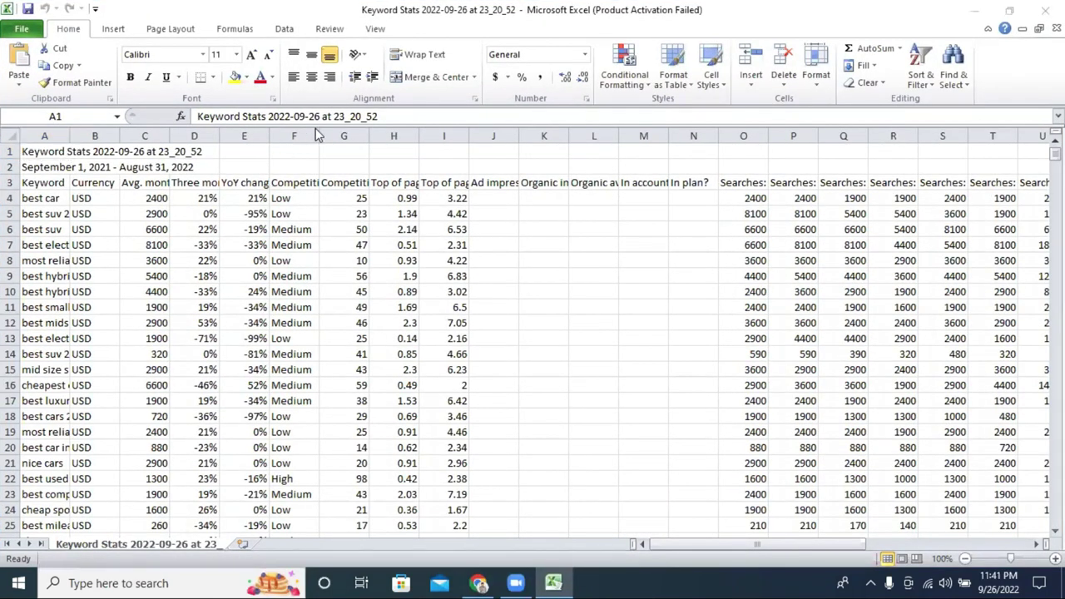
{"action": "key", "text": "ctrl+c"}
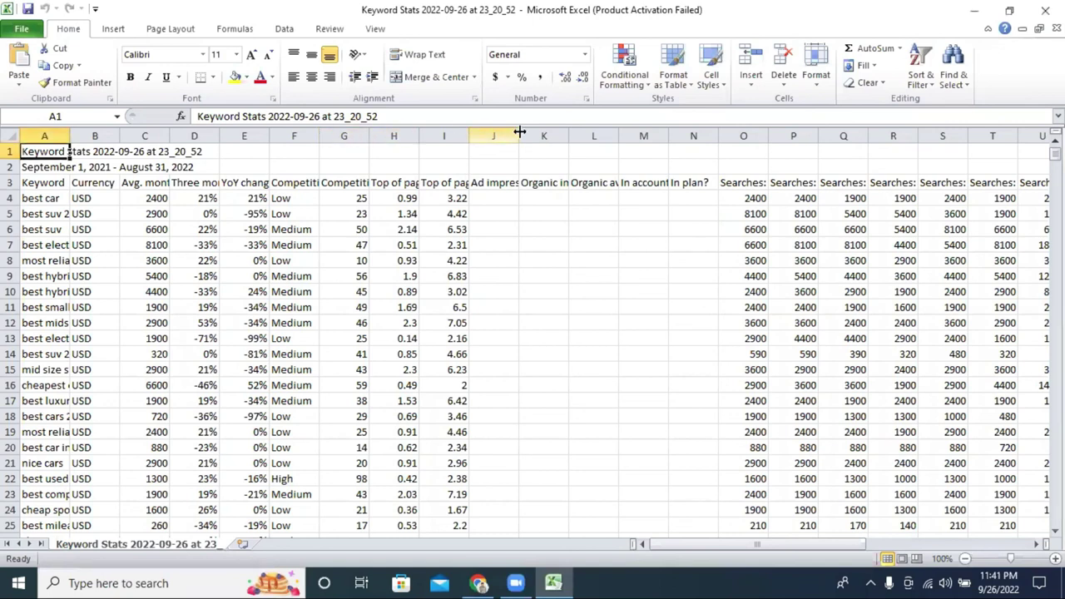
{"action": "left_click_drag", "start_coordinate": [65, 137], "coordinate": [398, 158]}
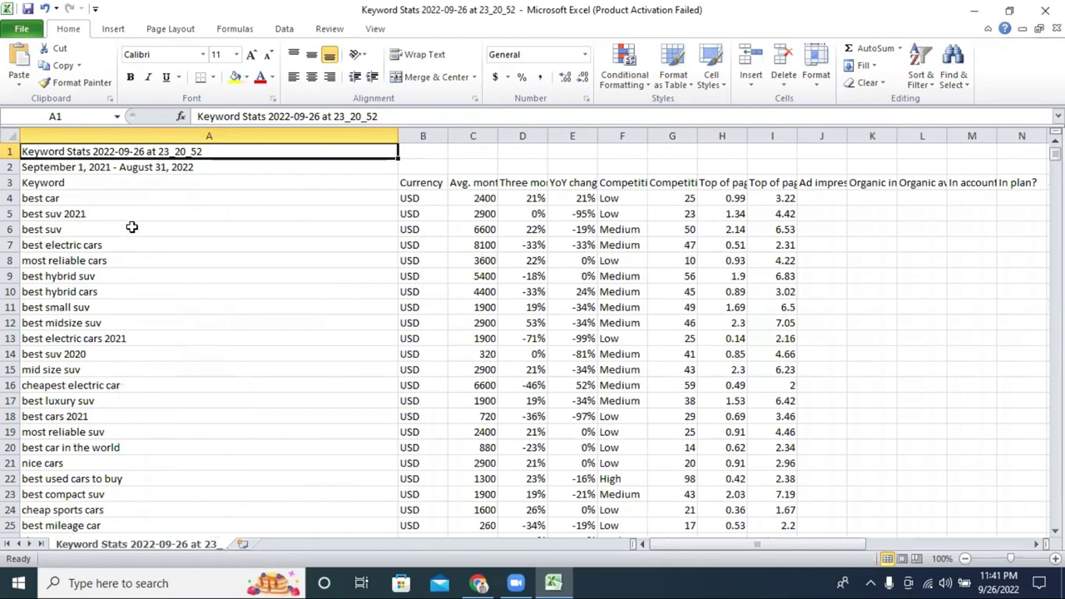
{"action": "scroll", "coordinate": [132, 229], "scroll_direction": "down", "scroll_amount": 3}
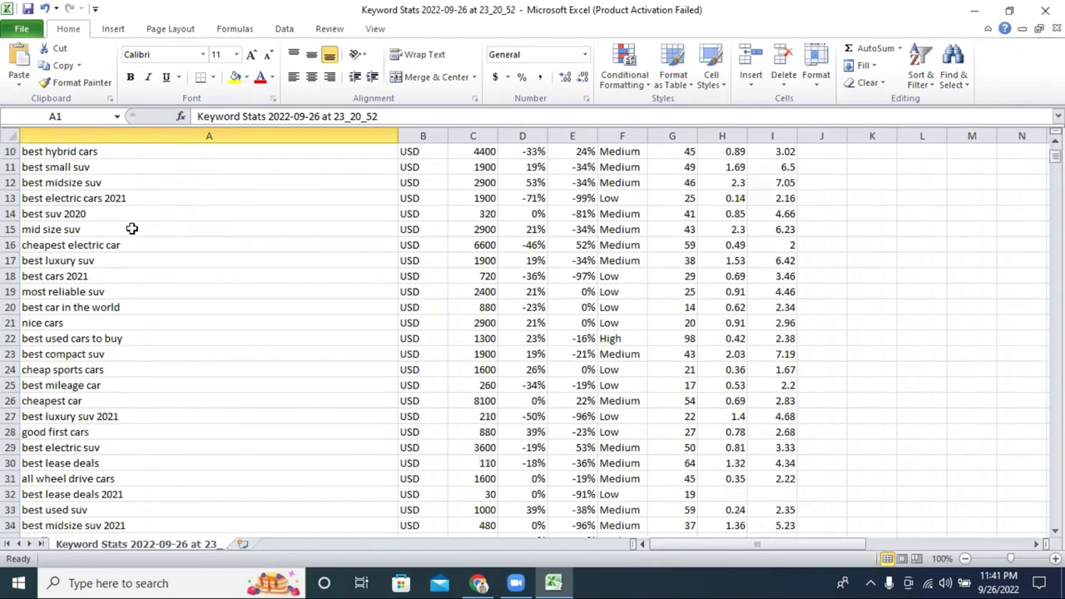
{"action": "scroll", "coordinate": [131, 229], "scroll_direction": "up", "scroll_amount": 3}
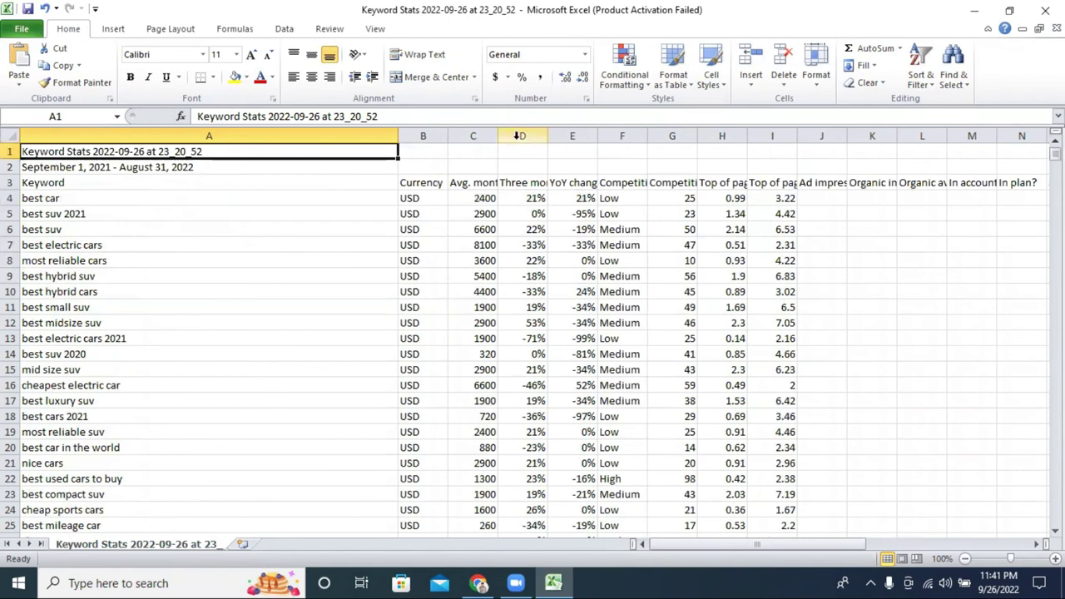
{"action": "left_click_drag", "start_coordinate": [496, 136], "coordinate": [796, 136]}
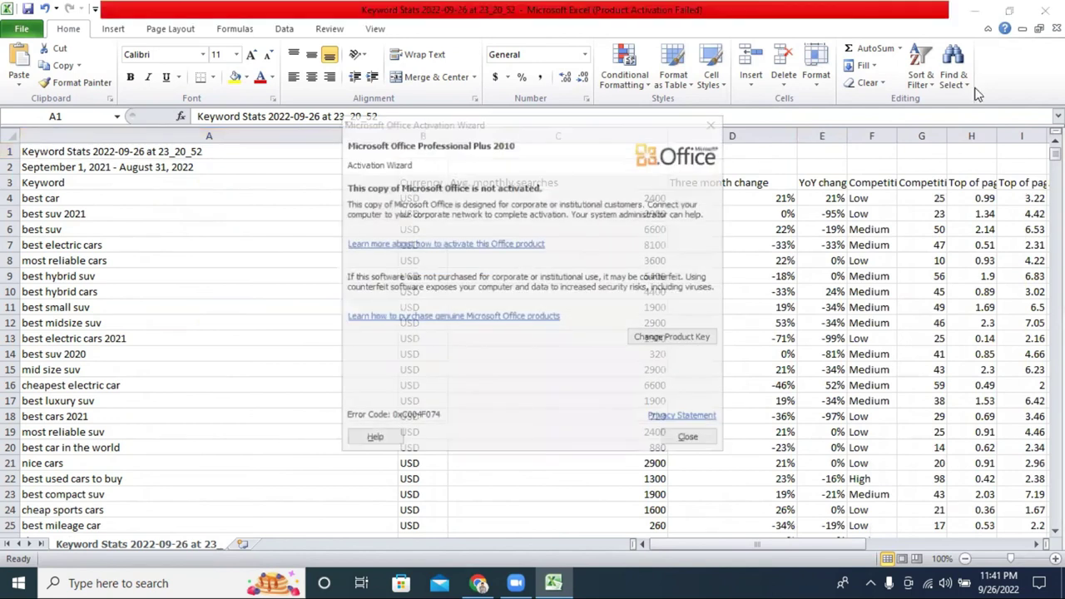
{"action": "left_click", "coordinate": [478, 582]}
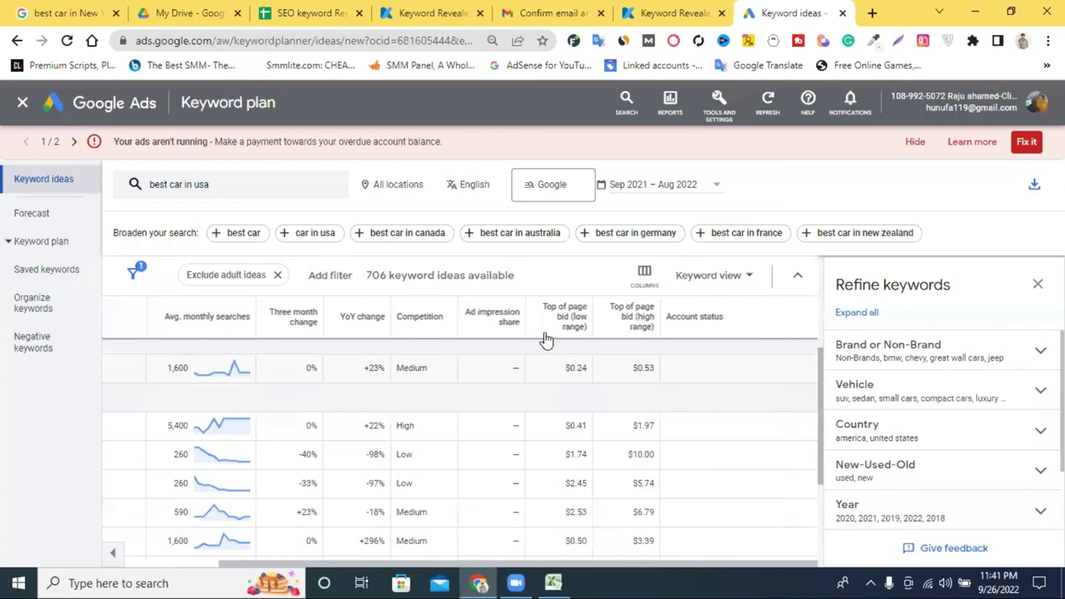
Read the Top of page bid help text, select CPC in it, then switch to Keyword Revealer.
{"action": "mouse_move", "coordinate": [610, 331]}
{"action": "mouse_move", "coordinate": [539, 312]}
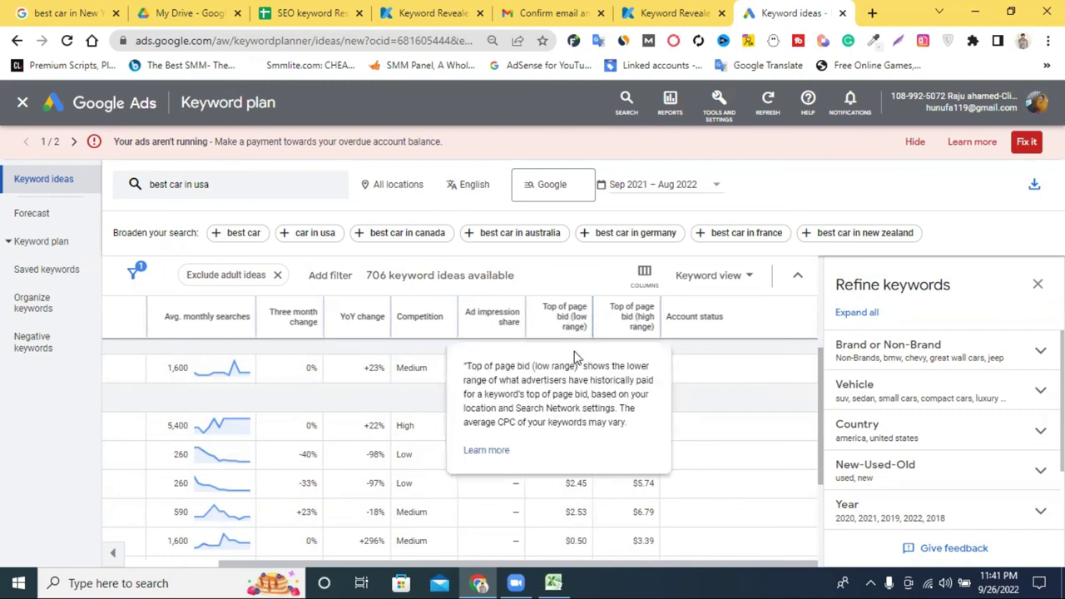
{"action": "double_click", "coordinate": [505, 423]}
{"action": "left_click", "coordinate": [649, 15]}
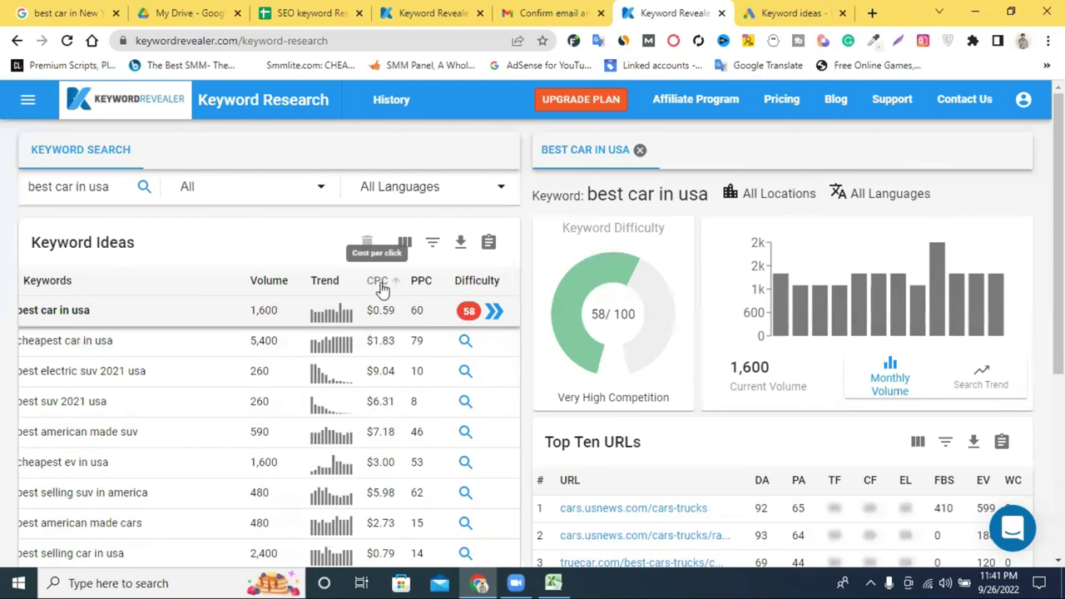
Scroll through the Keyword Revealer results for 'best car in usa'.
{"action": "mouse_move", "coordinate": [425, 287]}
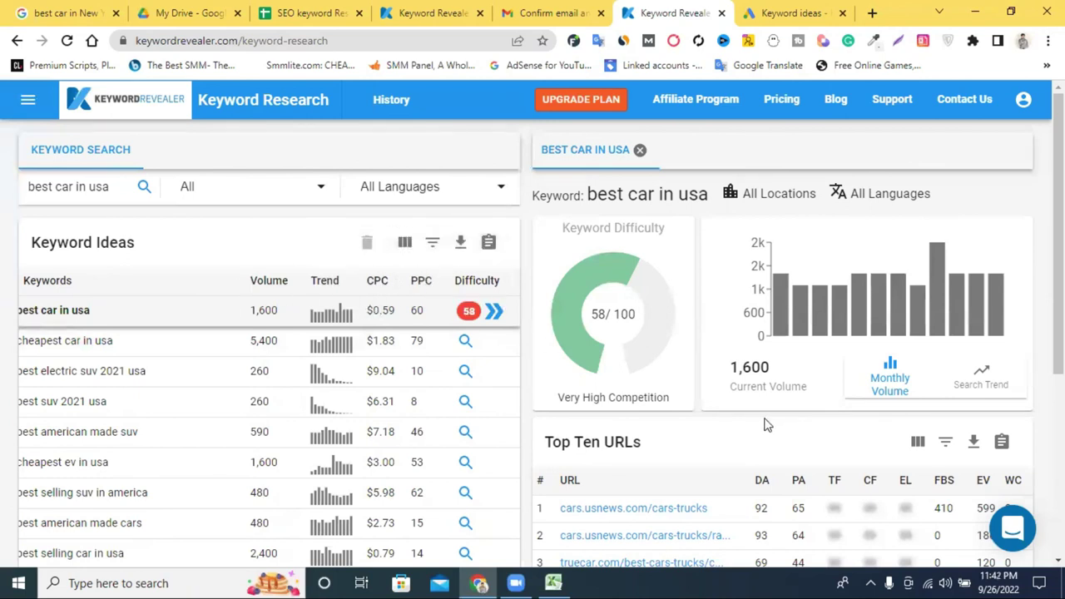
{"action": "scroll", "coordinate": [767, 425], "scroll_direction": "down", "scroll_amount": 2}
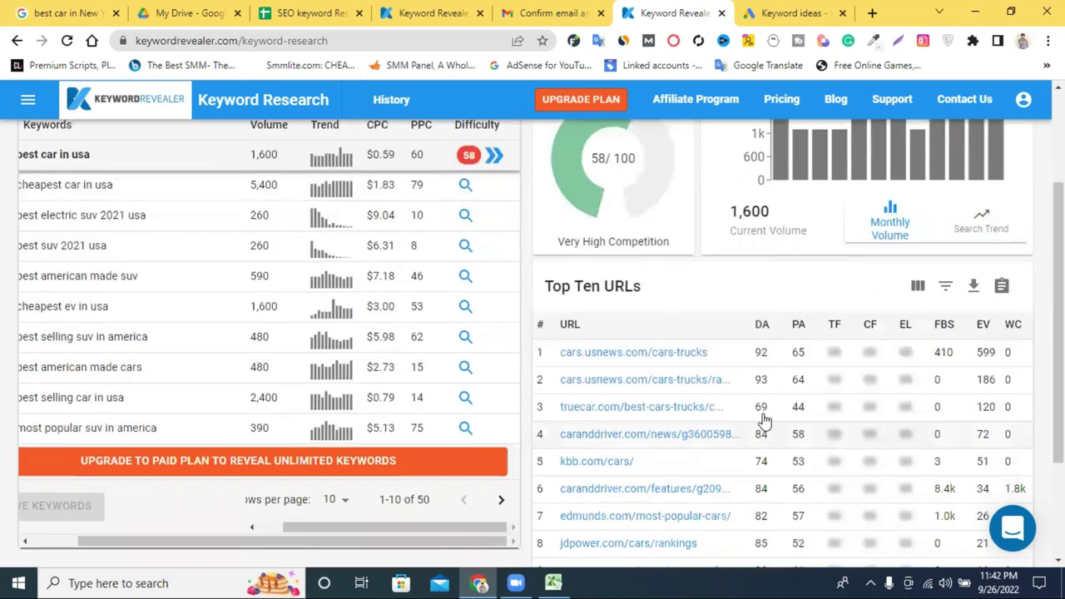
{"action": "scroll", "coordinate": [693, 344], "scroll_direction": "down", "scroll_amount": 2}
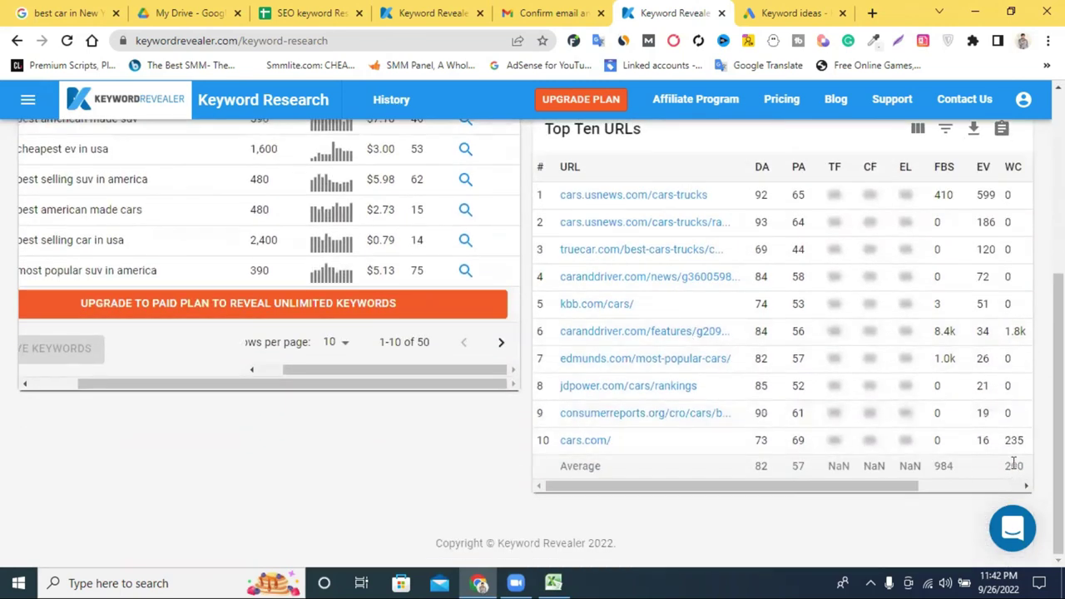
{"action": "scroll", "coordinate": [831, 456], "scroll_direction": "up", "scroll_amount": 2}
{"action": "scroll", "coordinate": [815, 444], "scroll_direction": "up", "scroll_amount": 2}
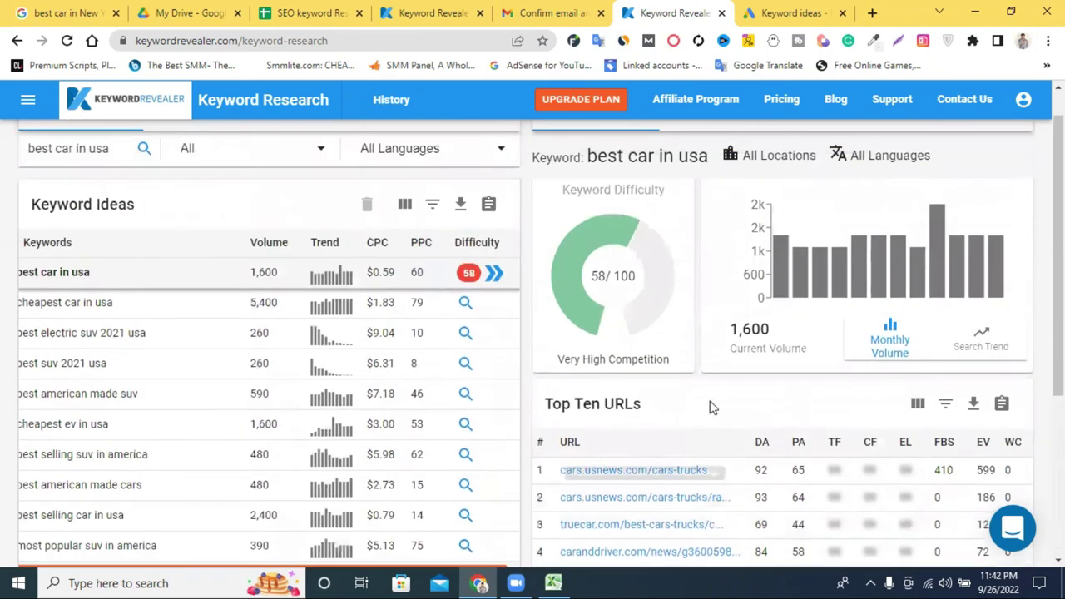
{"action": "scroll", "coordinate": [711, 406], "scroll_direction": "up", "scroll_amount": 1}
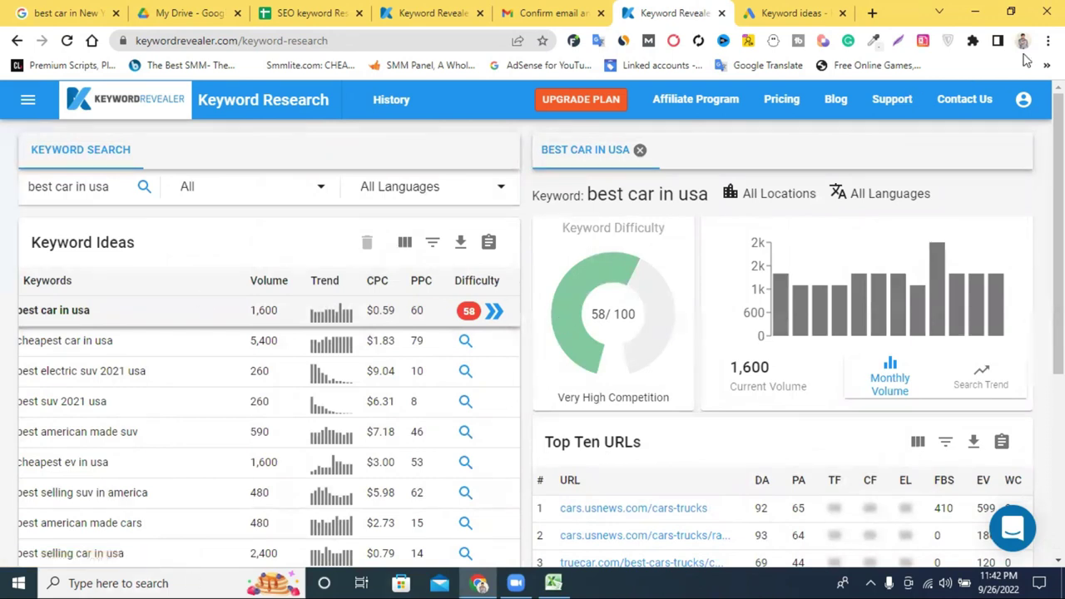
Check the hidden bookmarks list, then close the Keyword ideas and Keyword Revealer tabs.
{"action": "left_click", "coordinate": [1046, 65]}
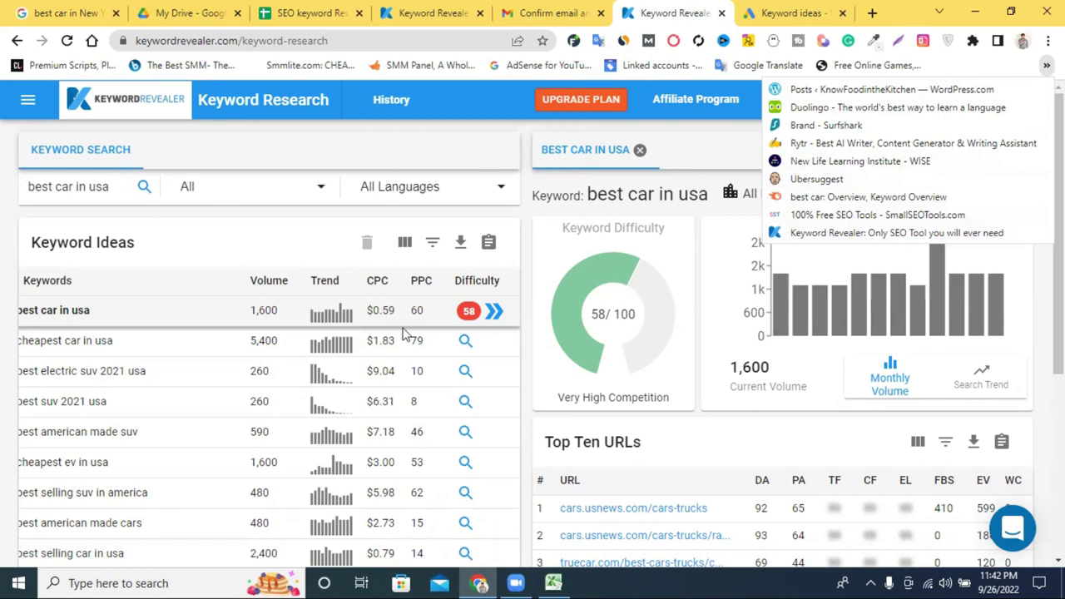
{"action": "left_click", "coordinate": [836, 13]}
{"action": "left_click", "coordinate": [842, 15]}
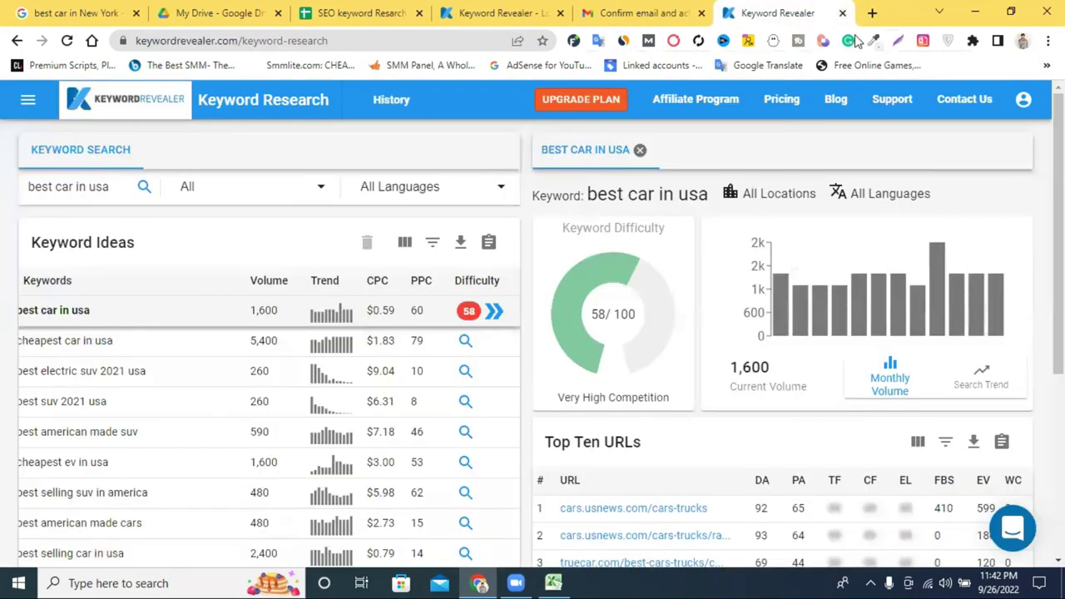
{"action": "left_click", "coordinate": [843, 14]}
Close the leftover email, login and empty tabs, then widen column D to show 'Competition (indexed value)'.
{"action": "left_click", "coordinate": [843, 14]}
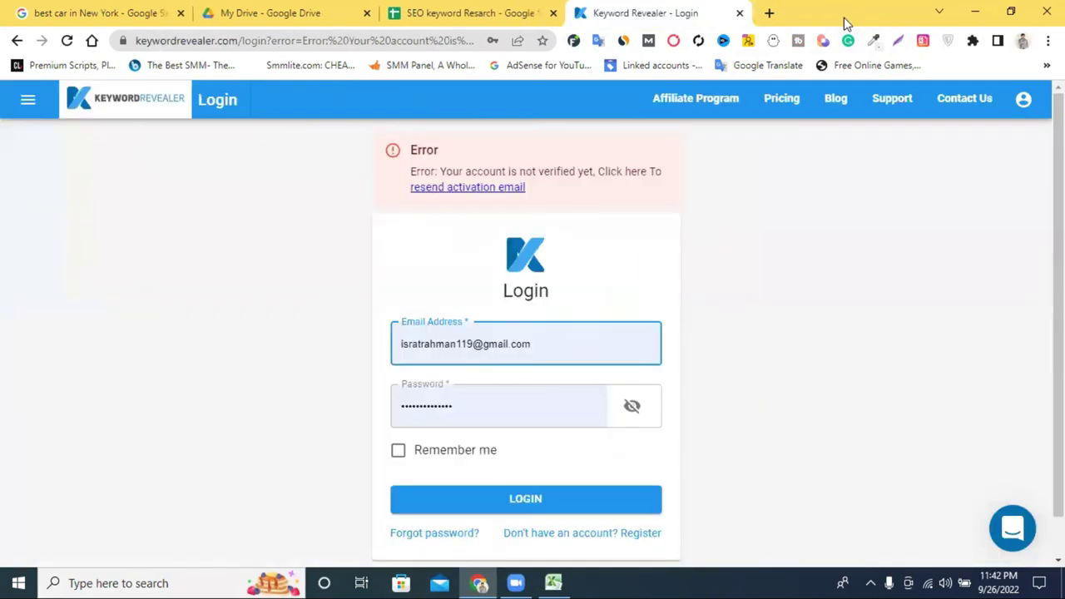
{"action": "left_click", "coordinate": [737, 14]}
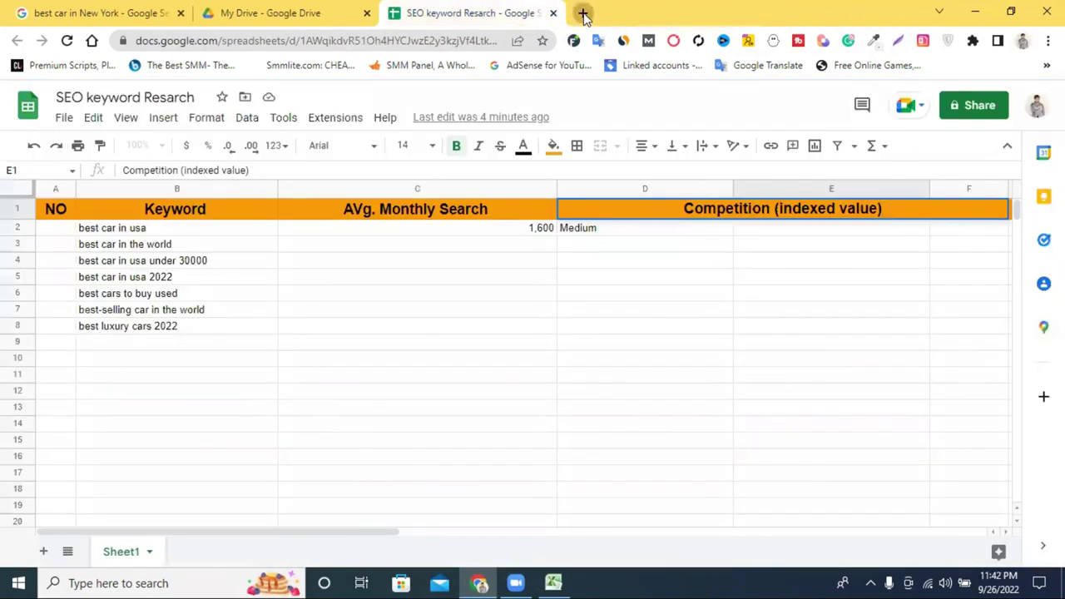
{"action": "left_click", "coordinate": [583, 14]}
{"action": "left_click", "coordinate": [377, 39]}
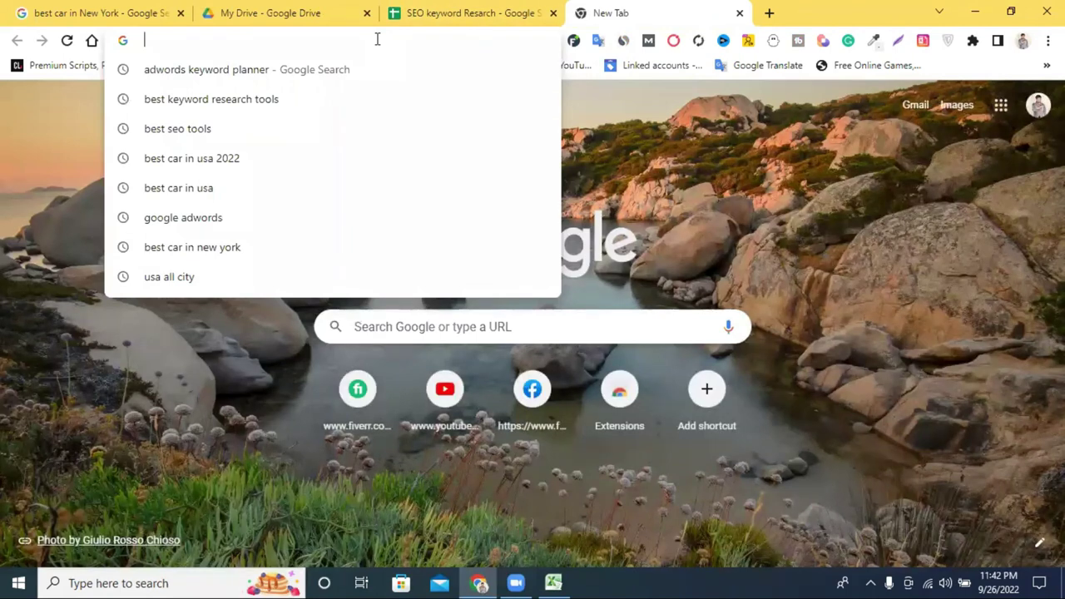
{"action": "left_click", "coordinate": [416, 13]}
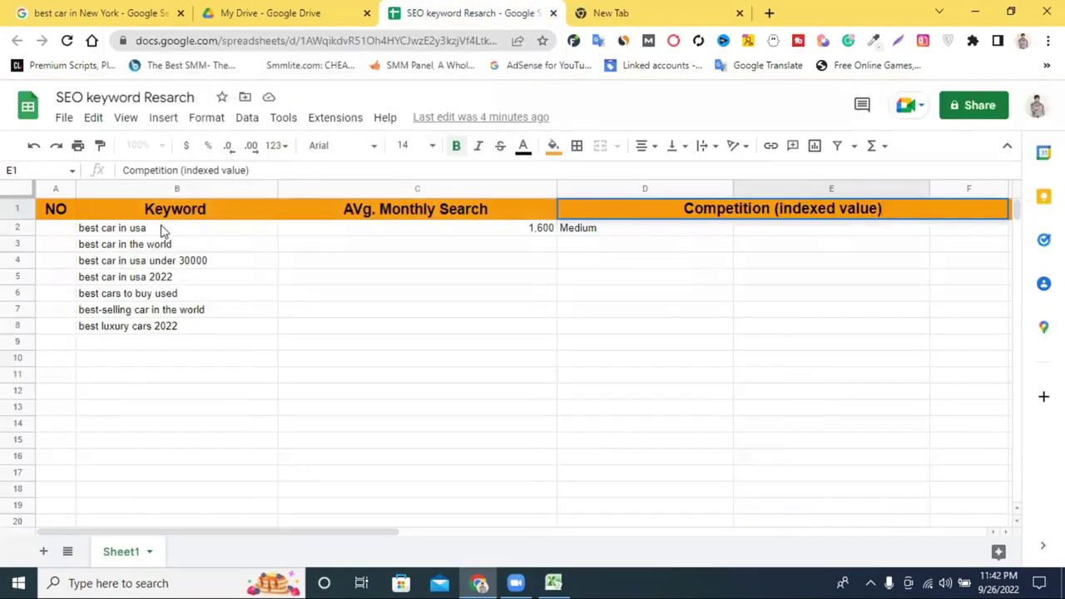
{"action": "left_click", "coordinate": [601, 10]}
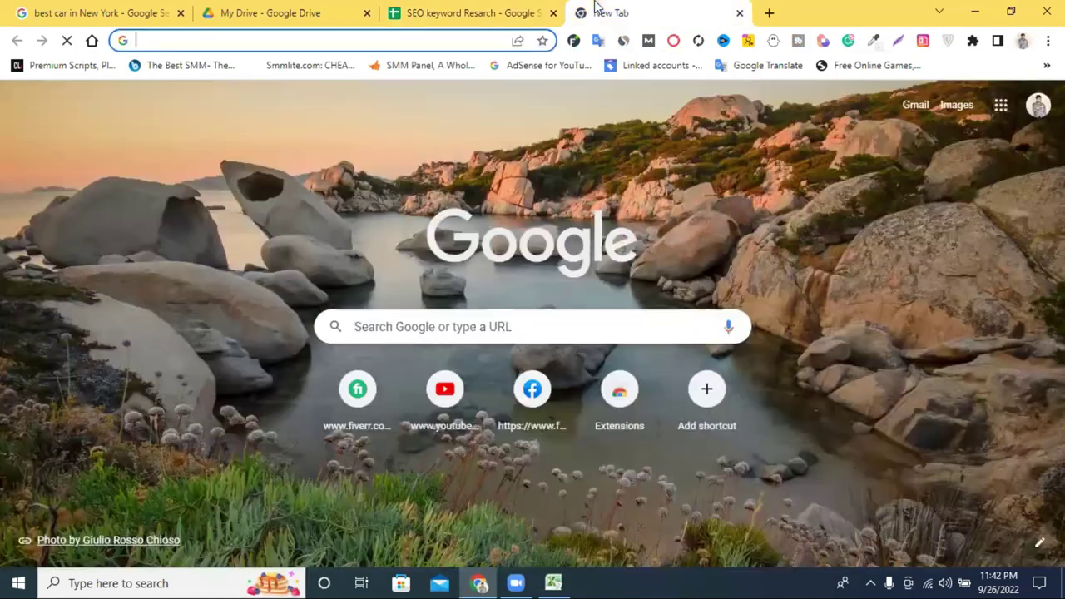
{"action": "left_click", "coordinate": [739, 13]}
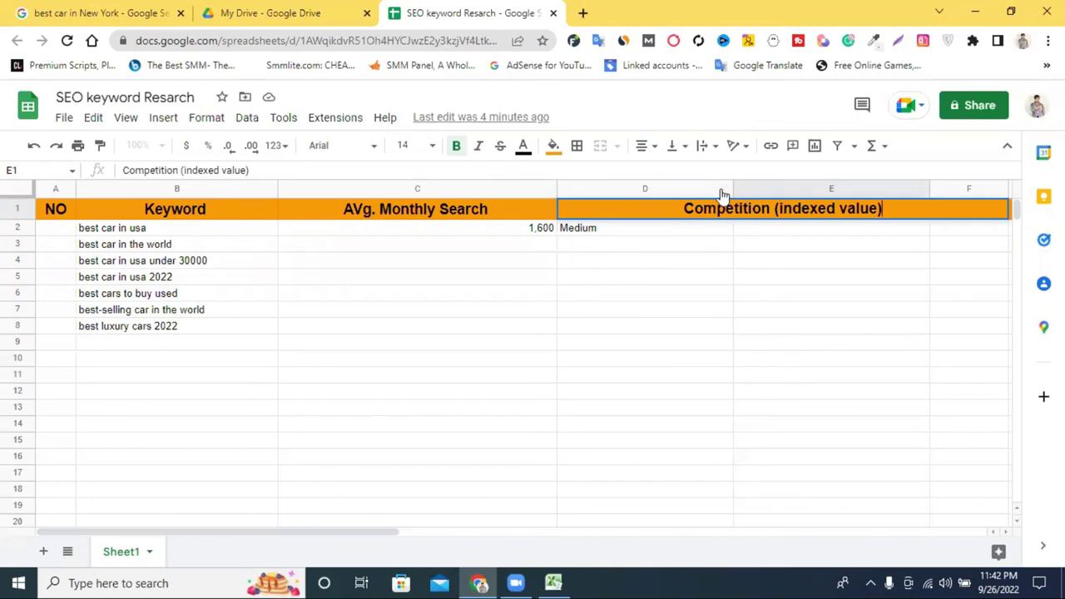
{"action": "left_click_drag", "start_coordinate": [730, 189], "coordinate": [772, 190]}
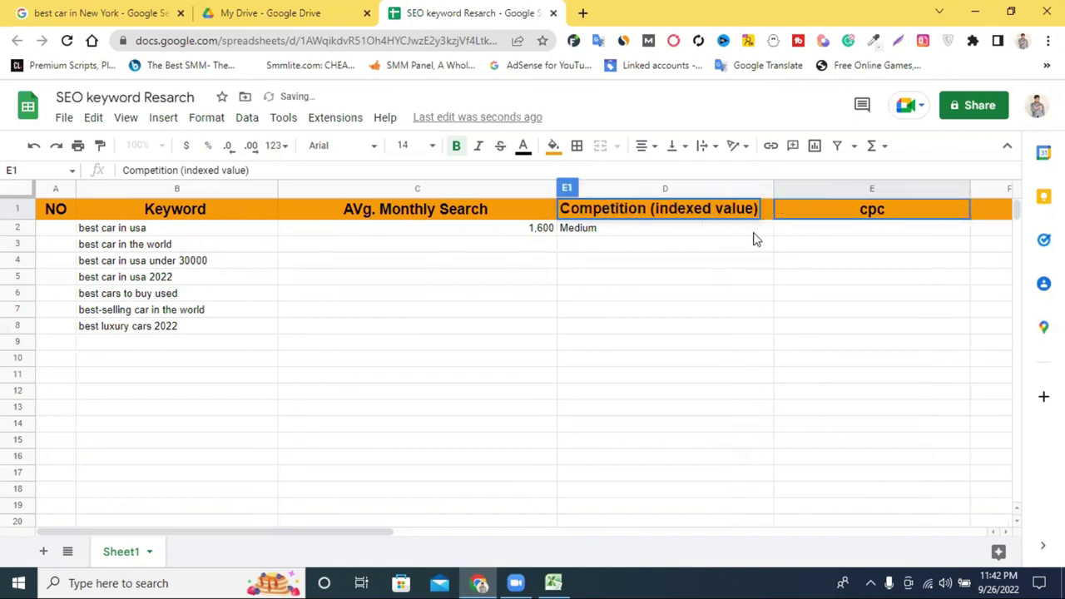